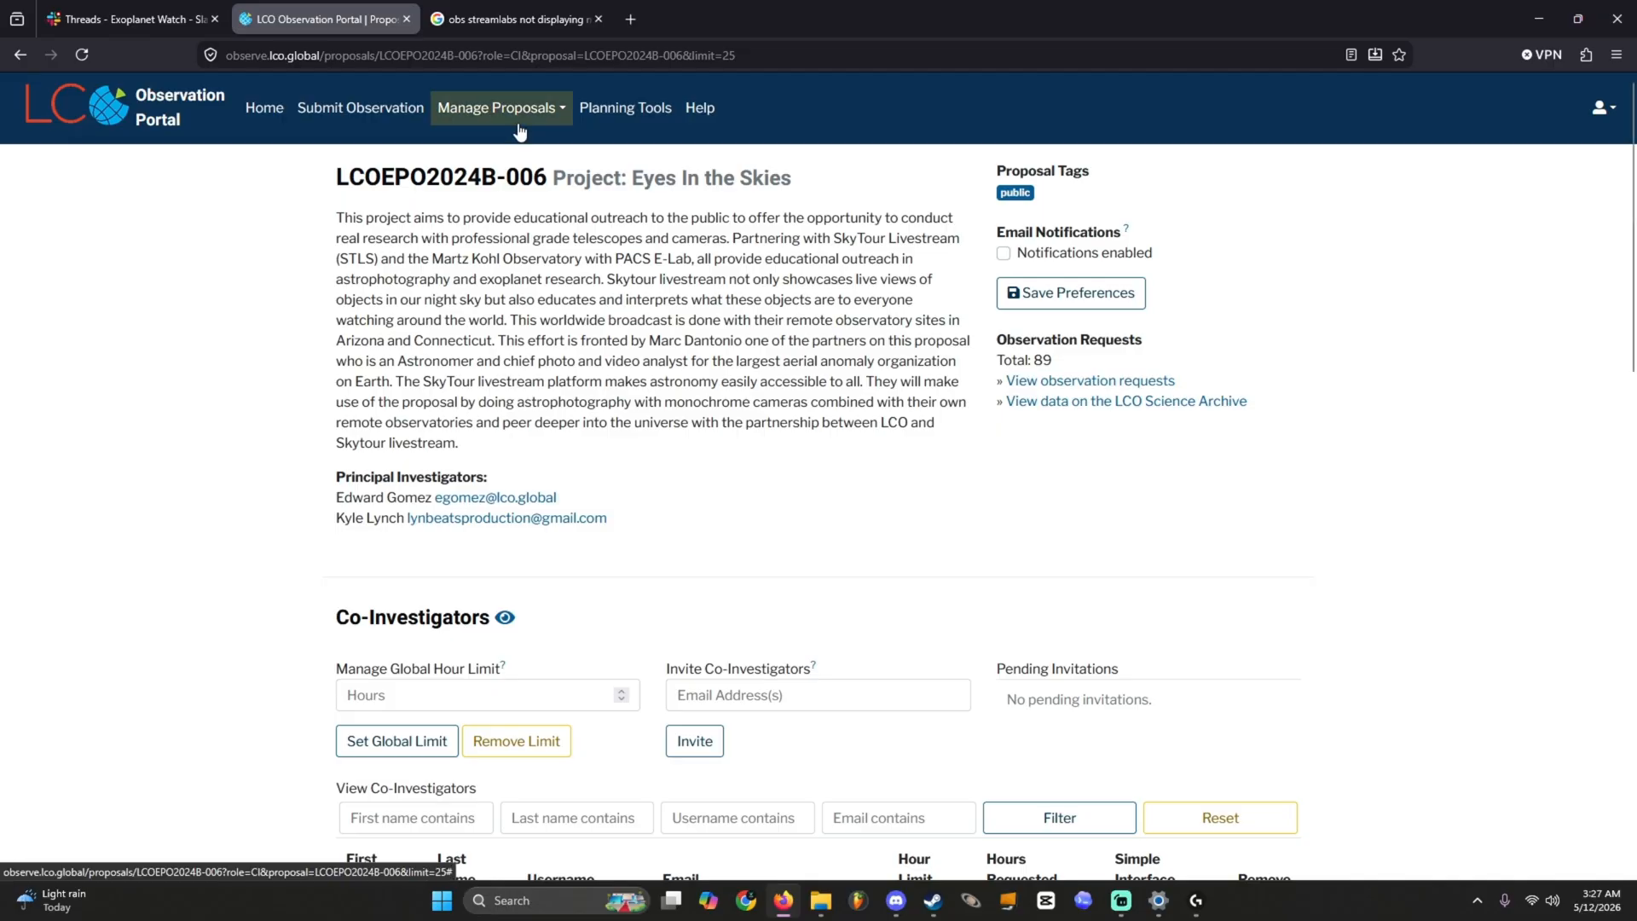
Step: Open the completed Messier 101 (Wide Field) request from the submitted observation requests and review its configuration details
click(266, 110)
scroll(324, 369, down, 1)
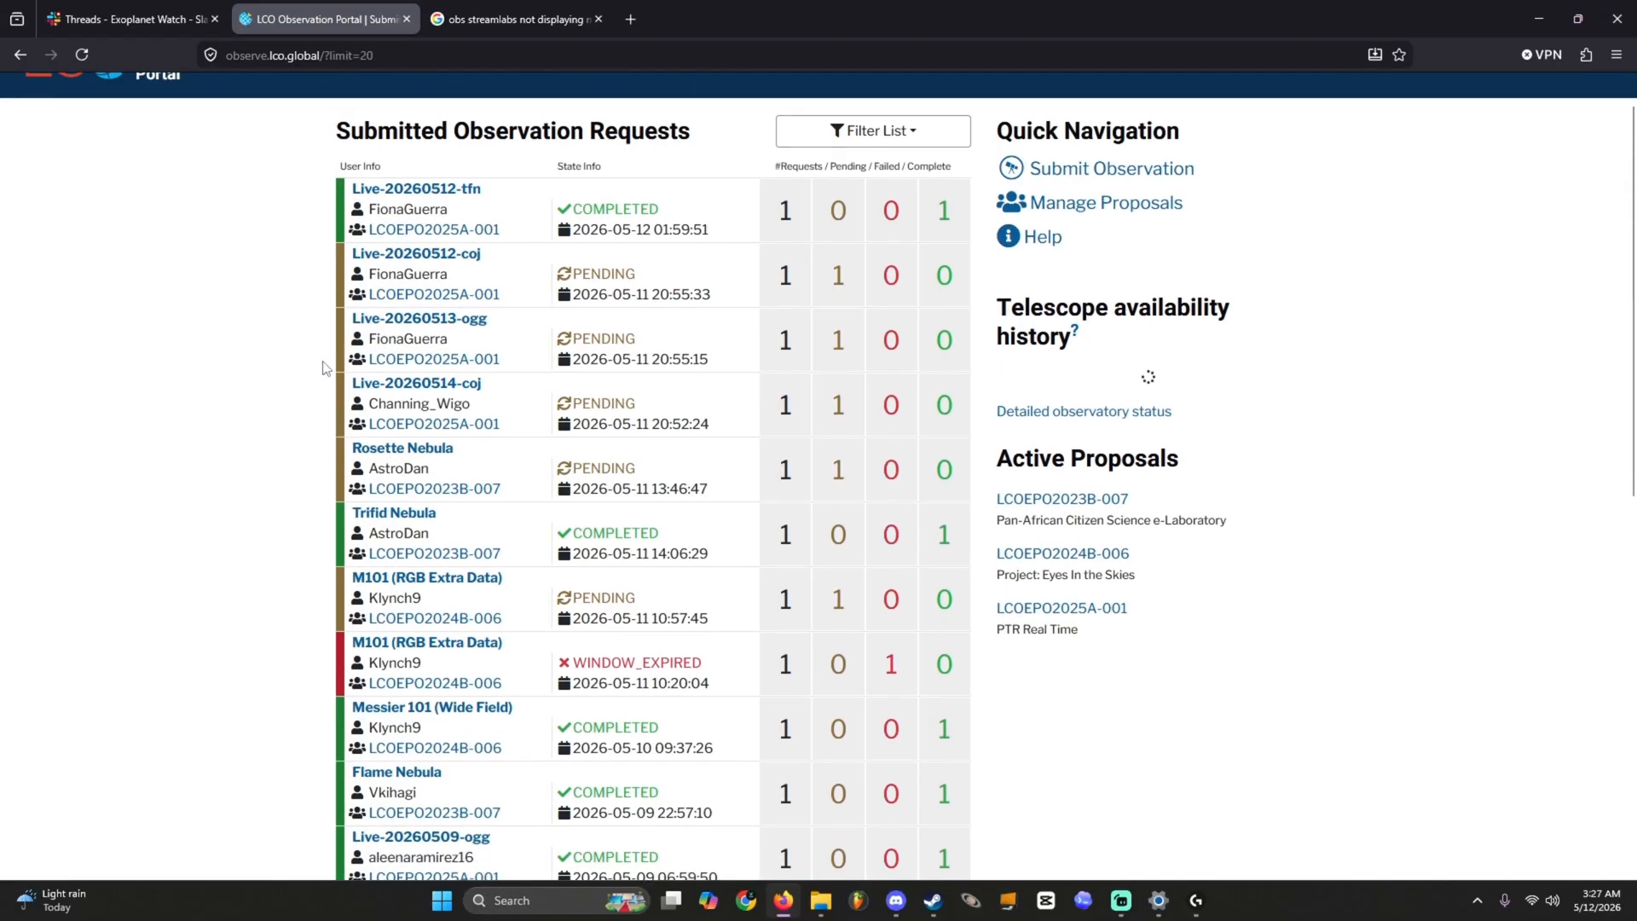
scroll(322, 329, up, 1)
scroll(435, 554, down, 3)
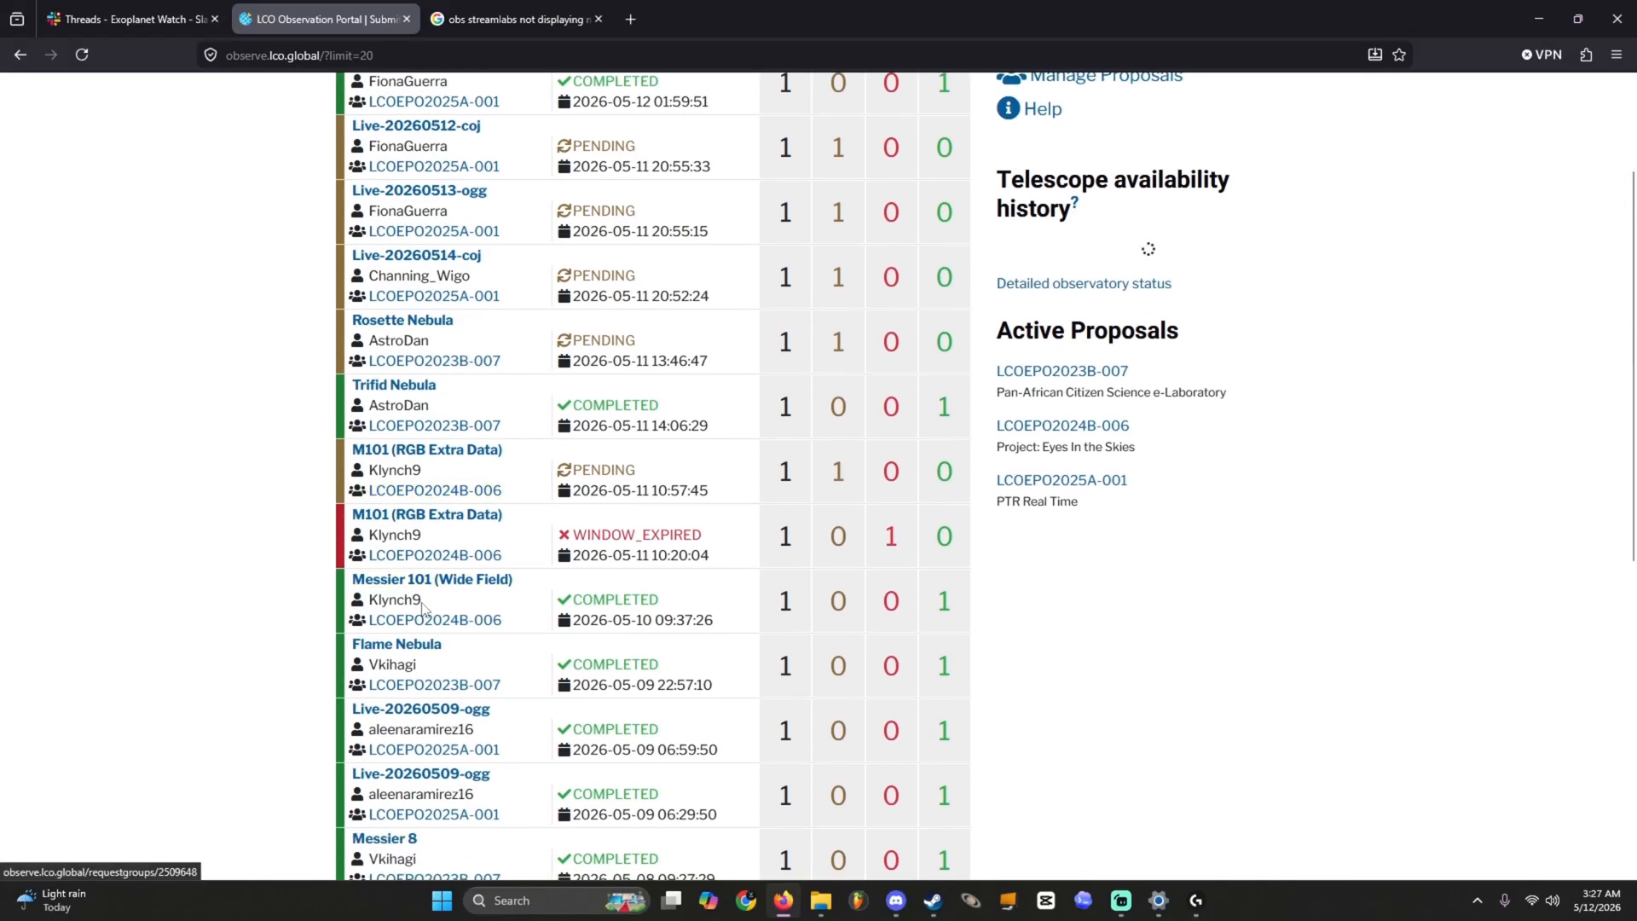
click(423, 607)
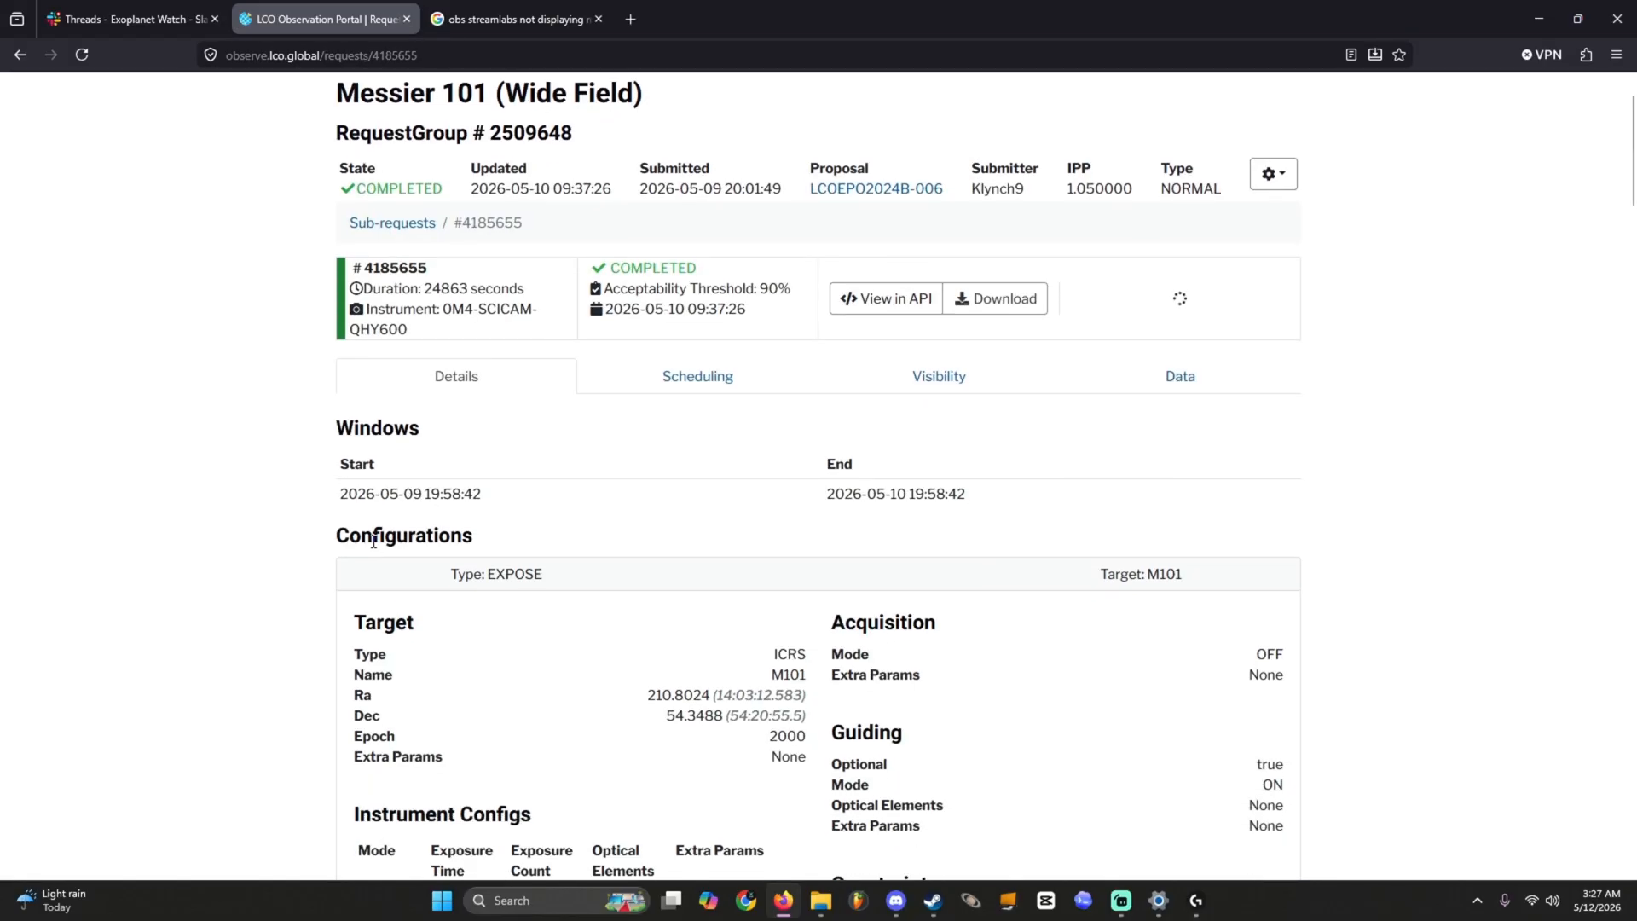
scroll(373, 542, down, 10)
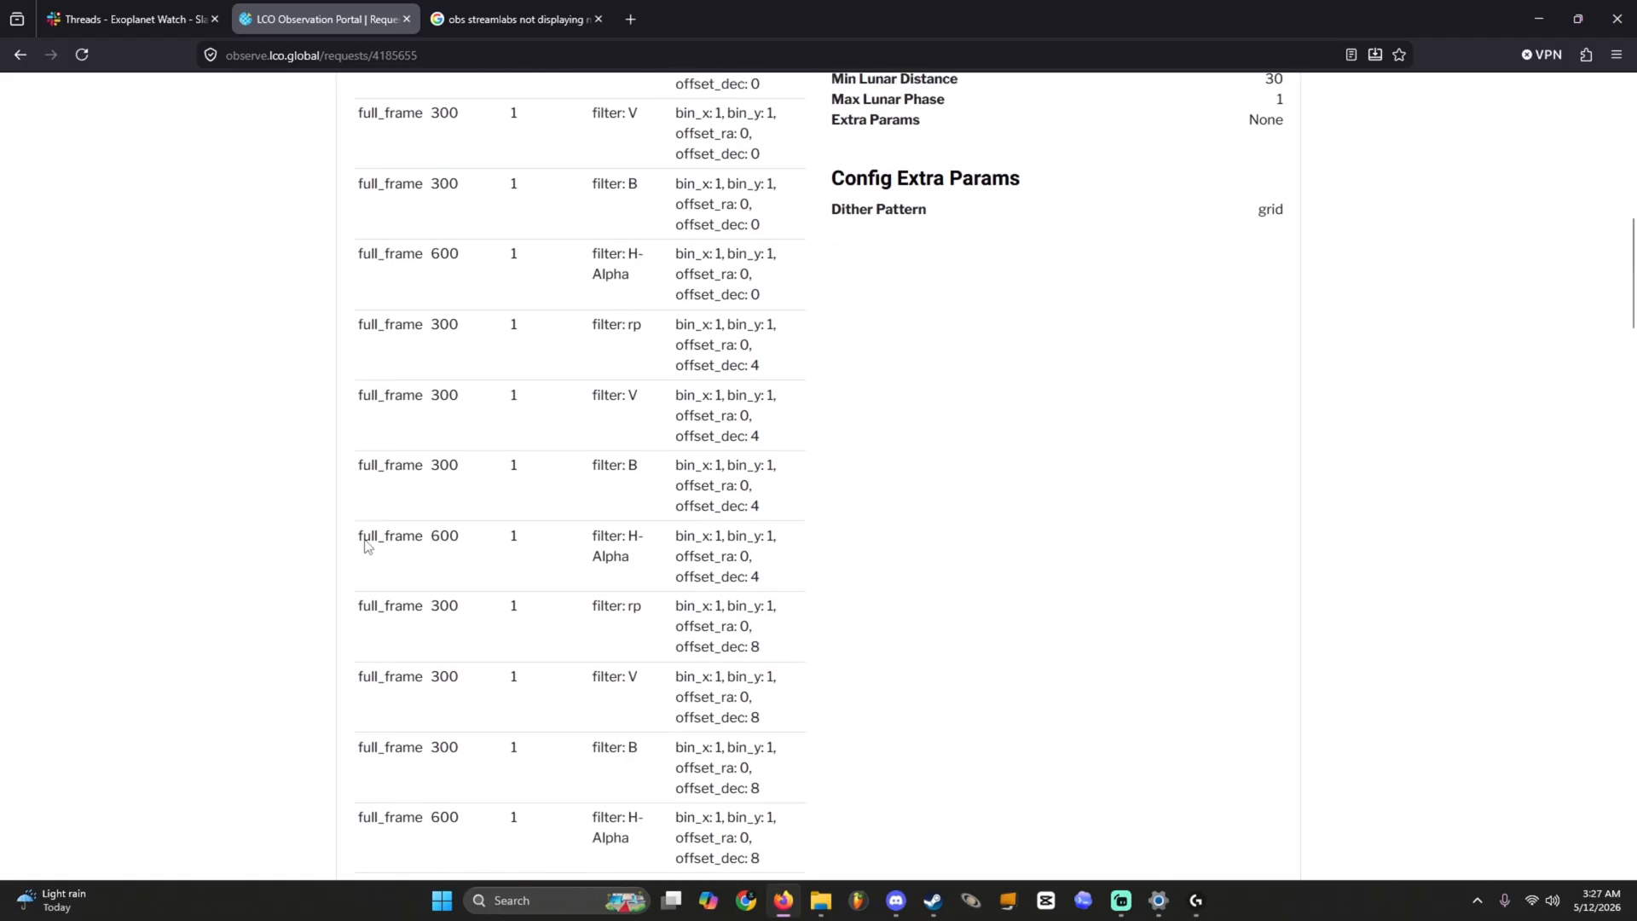
scroll(365, 546, up, 10)
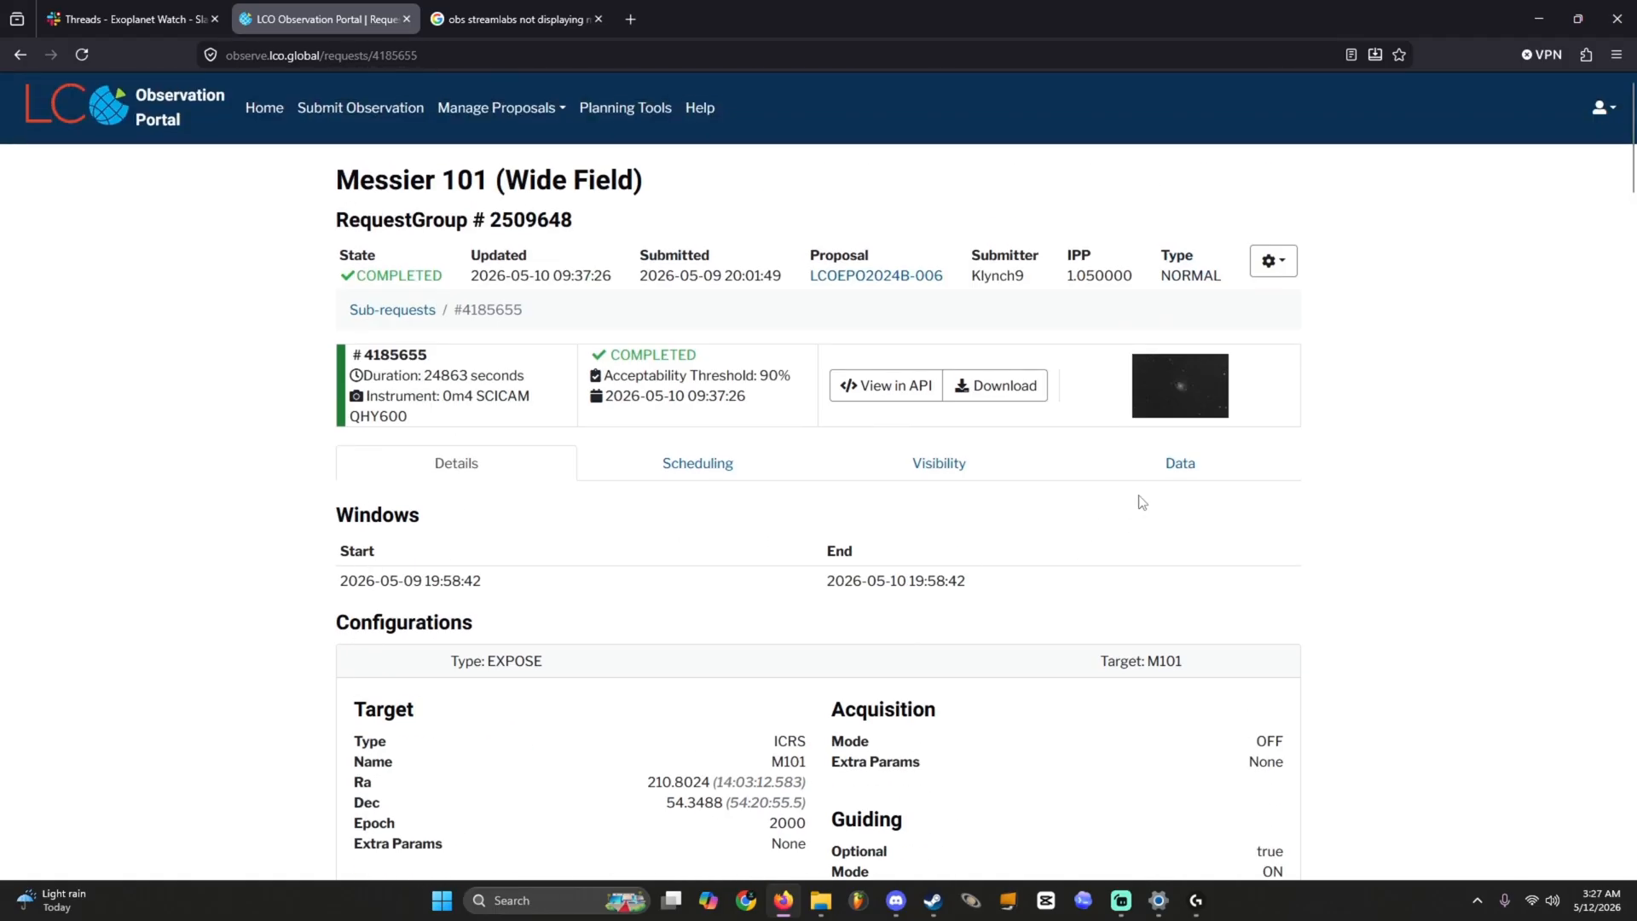
Step: Inspect the full-size preview image in the Messier 101 request's data, enlarging the galaxy, and close the image
click(1180, 463)
scroll(585, 581, down, 1)
click(585, 581)
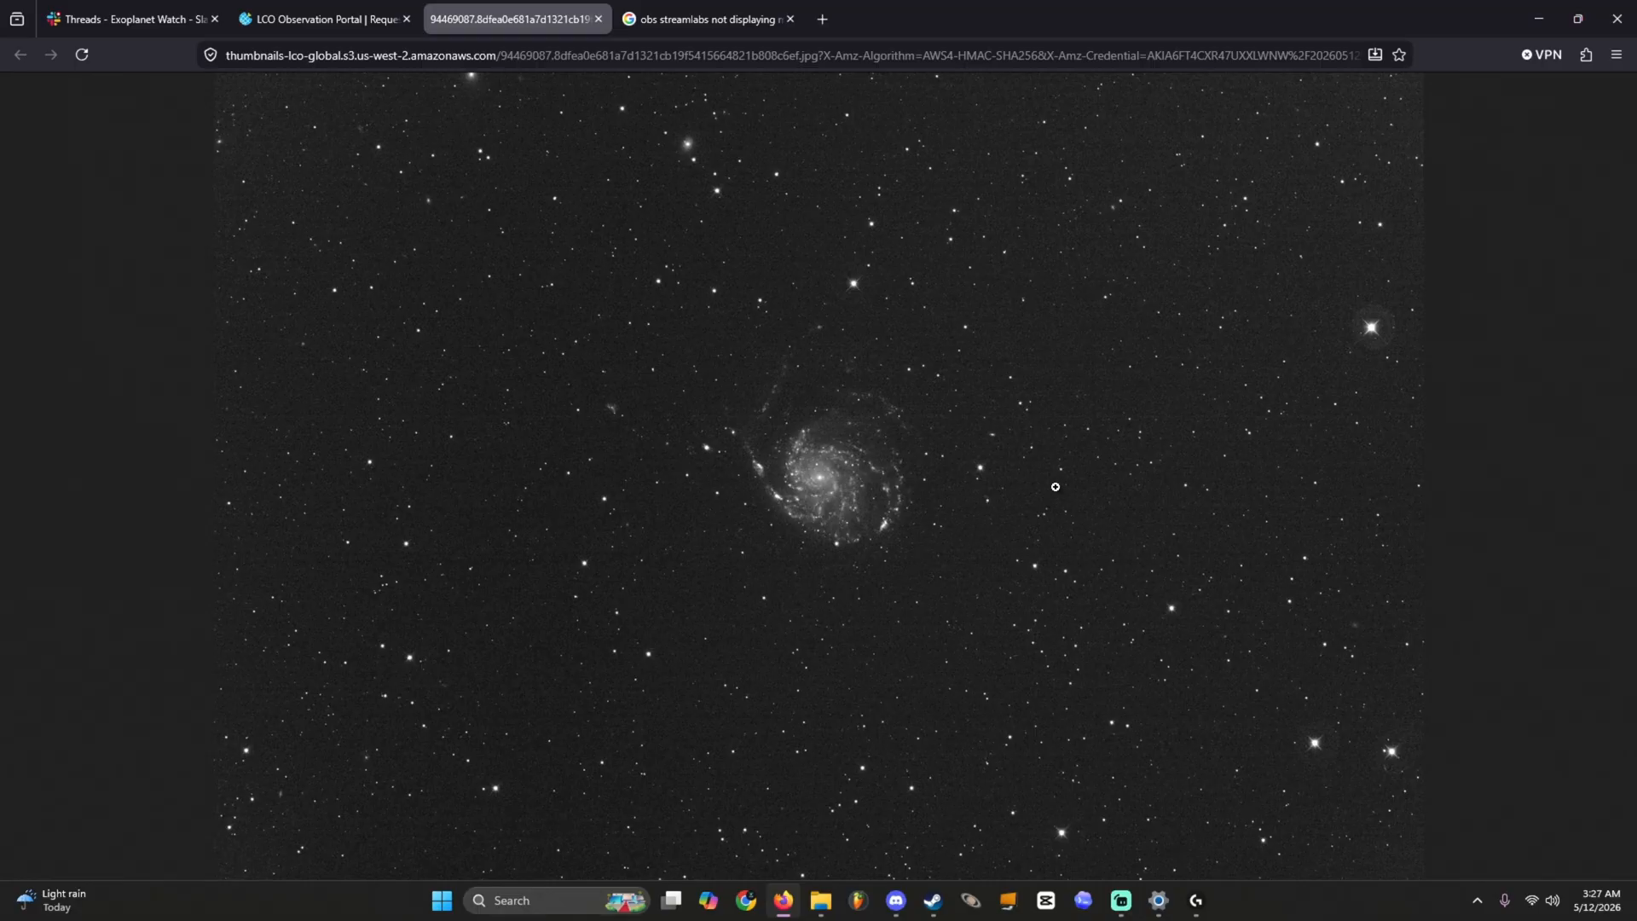
click(856, 497)
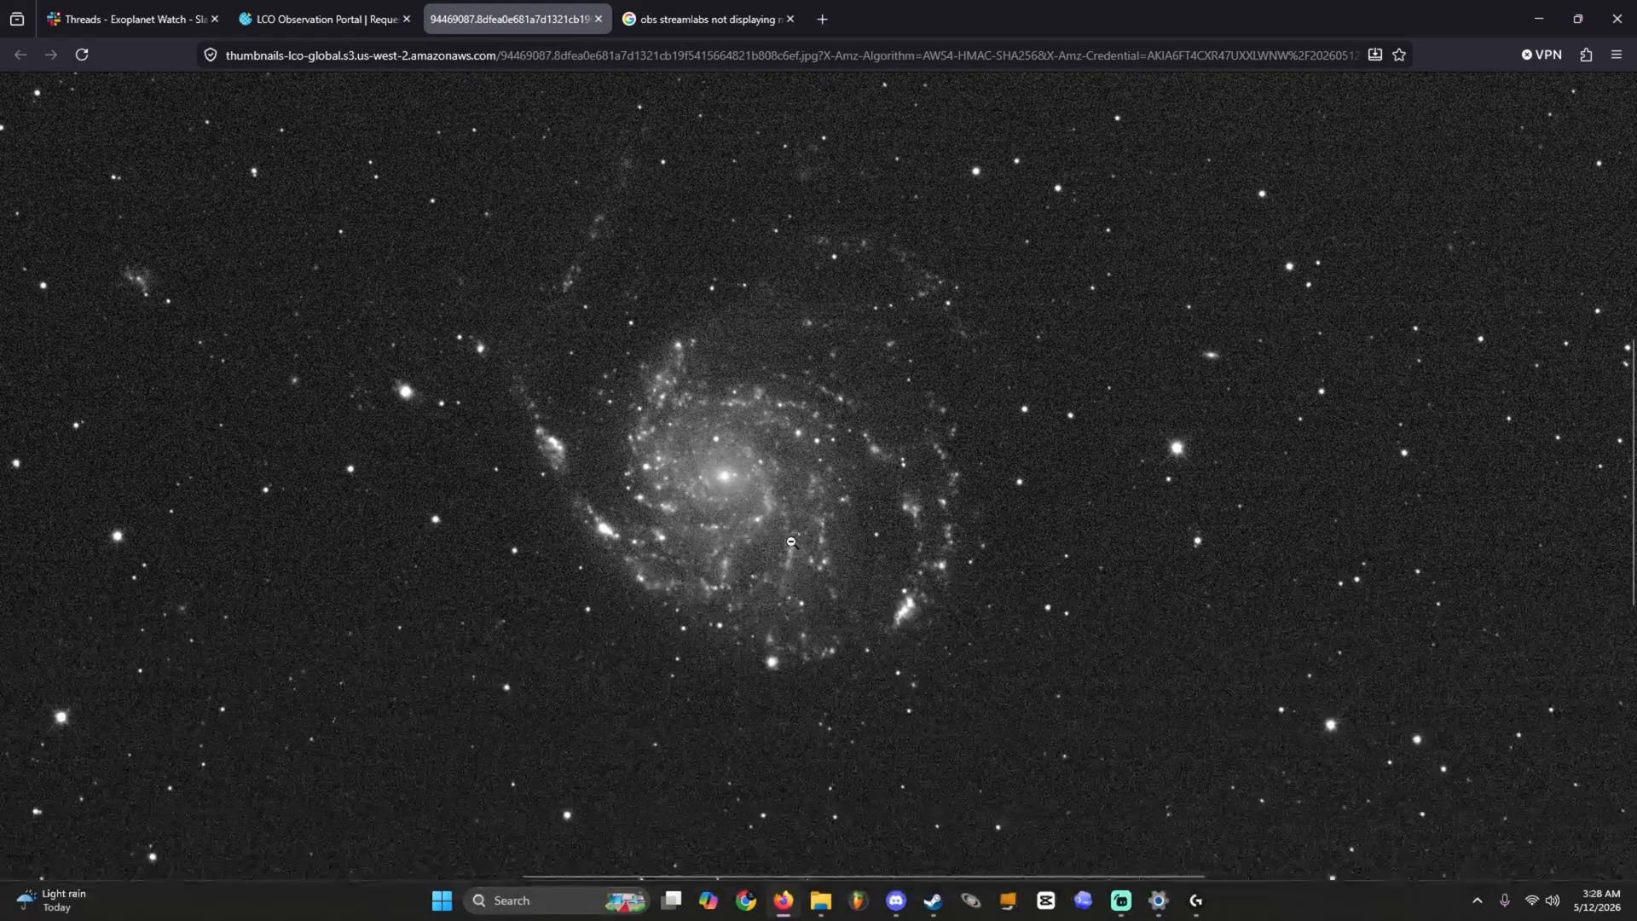
click(800, 512)
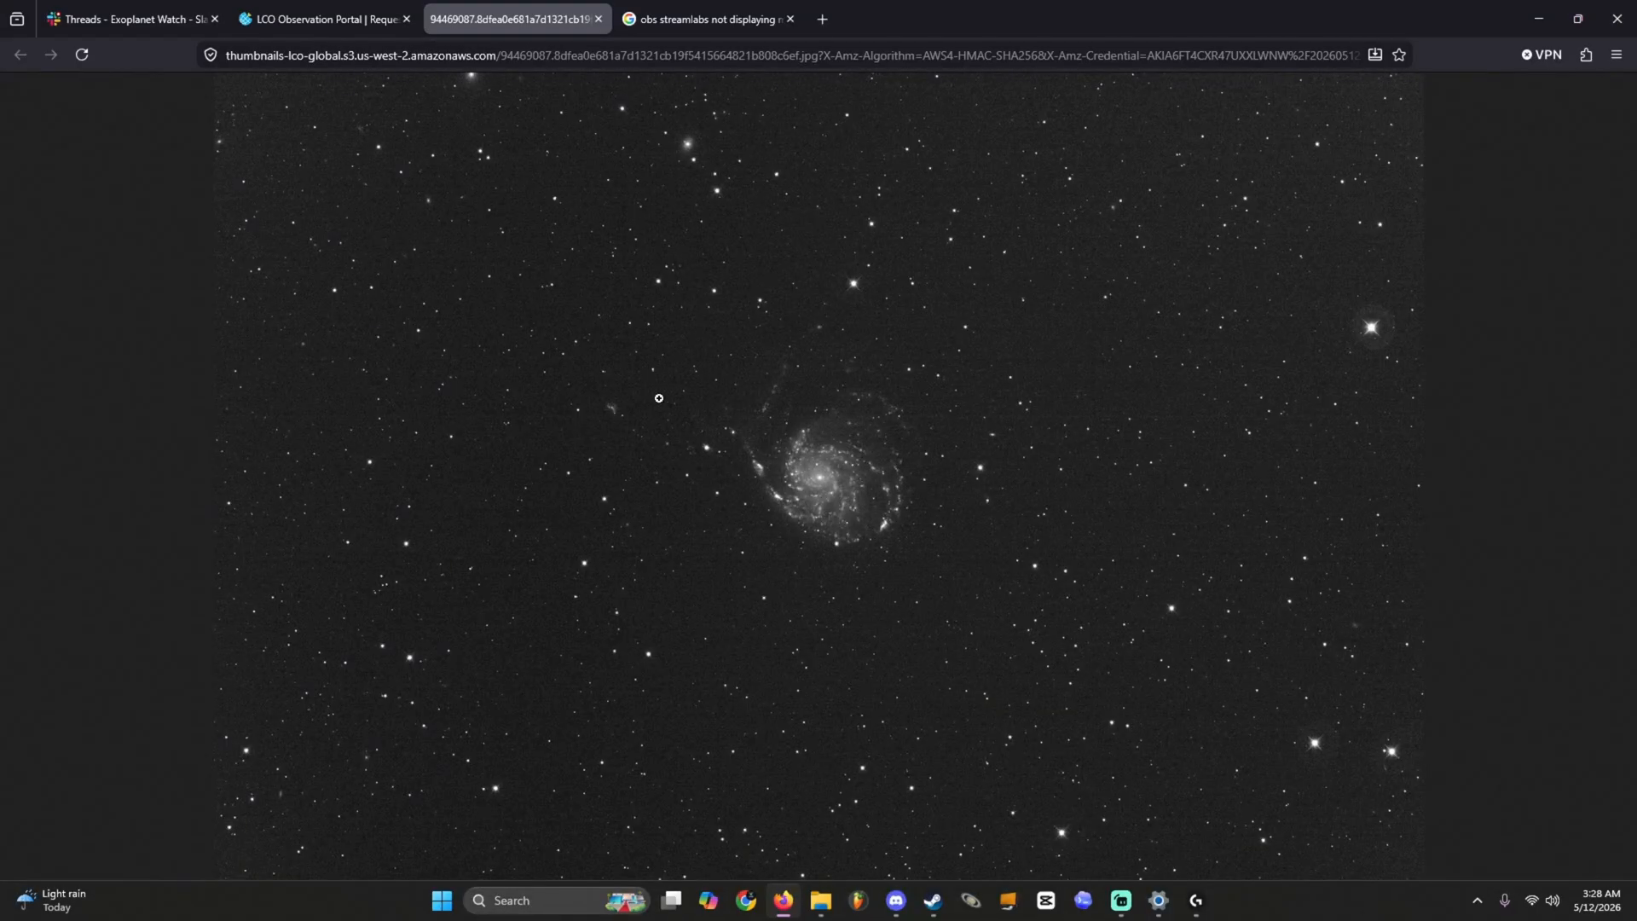
key(ctrl+w)
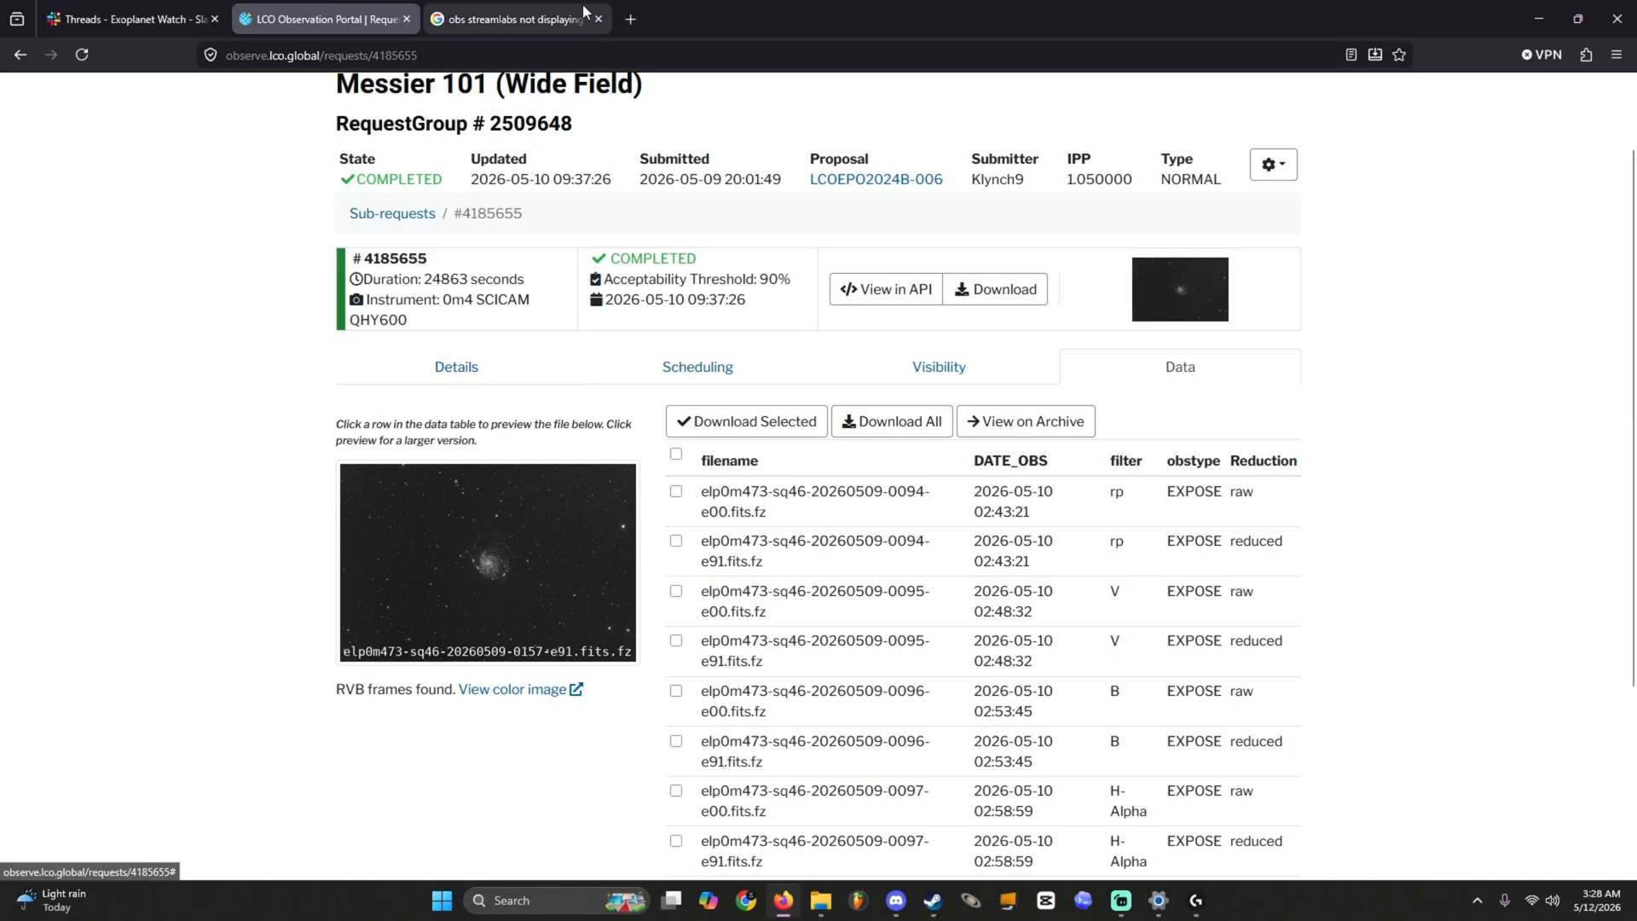
Step: Search the web in a new tab for "Continuum subtraction definition astrophotography" and return to the Messier 101 request
click(626, 18)
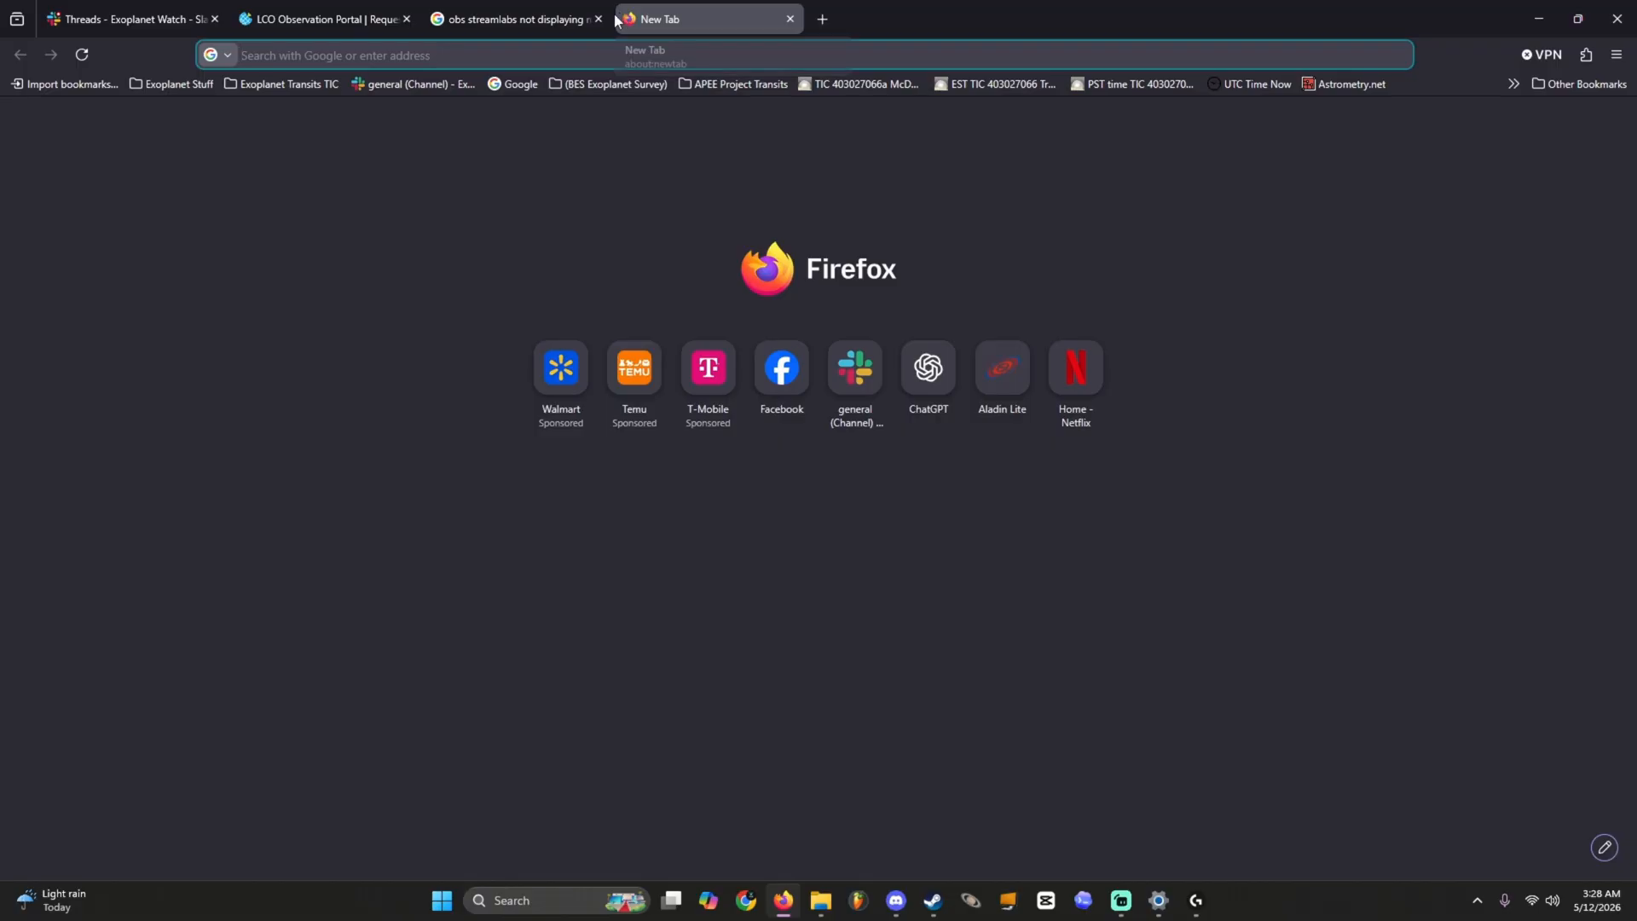
text(Continuum subtraction definition astrophotography)
key(Return)
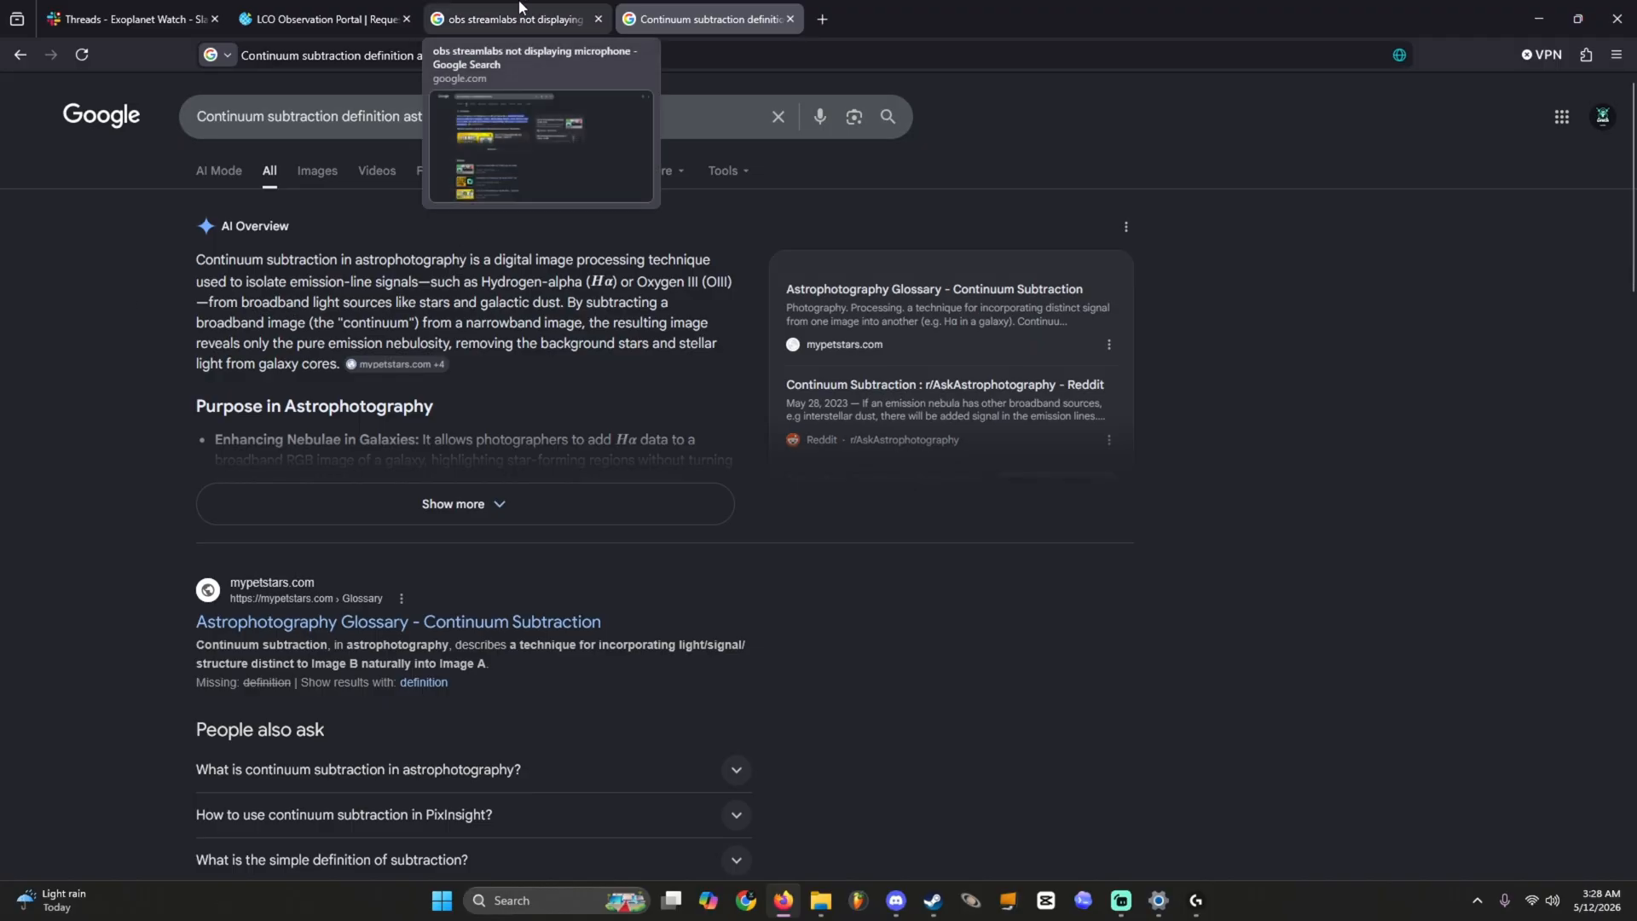
click(368, 7)
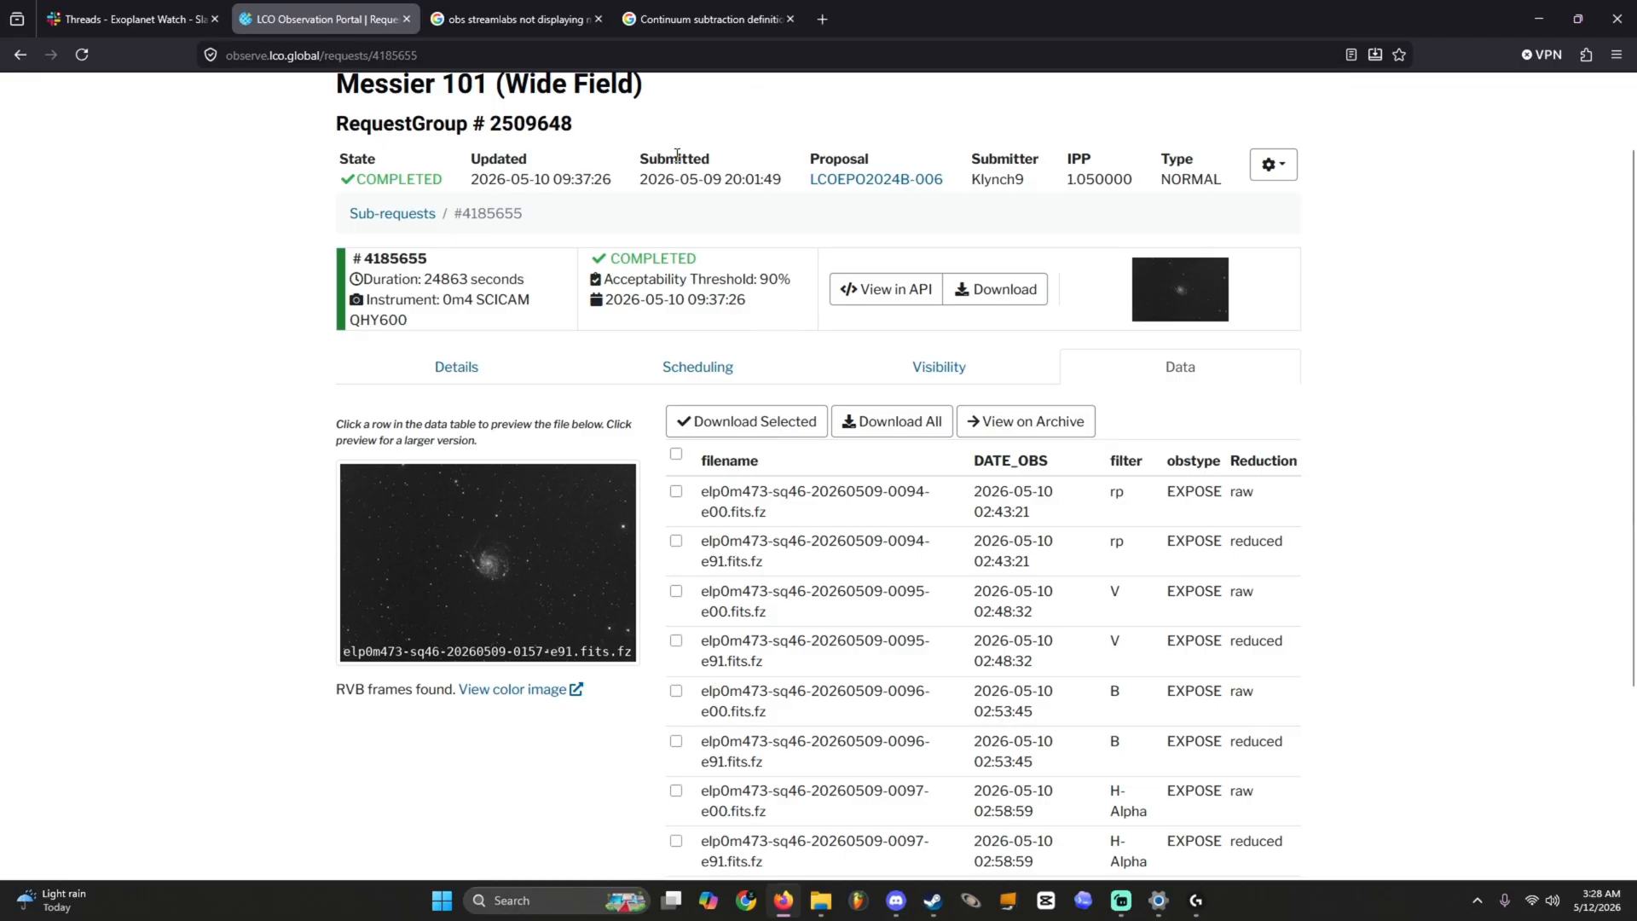
click(691, 19)
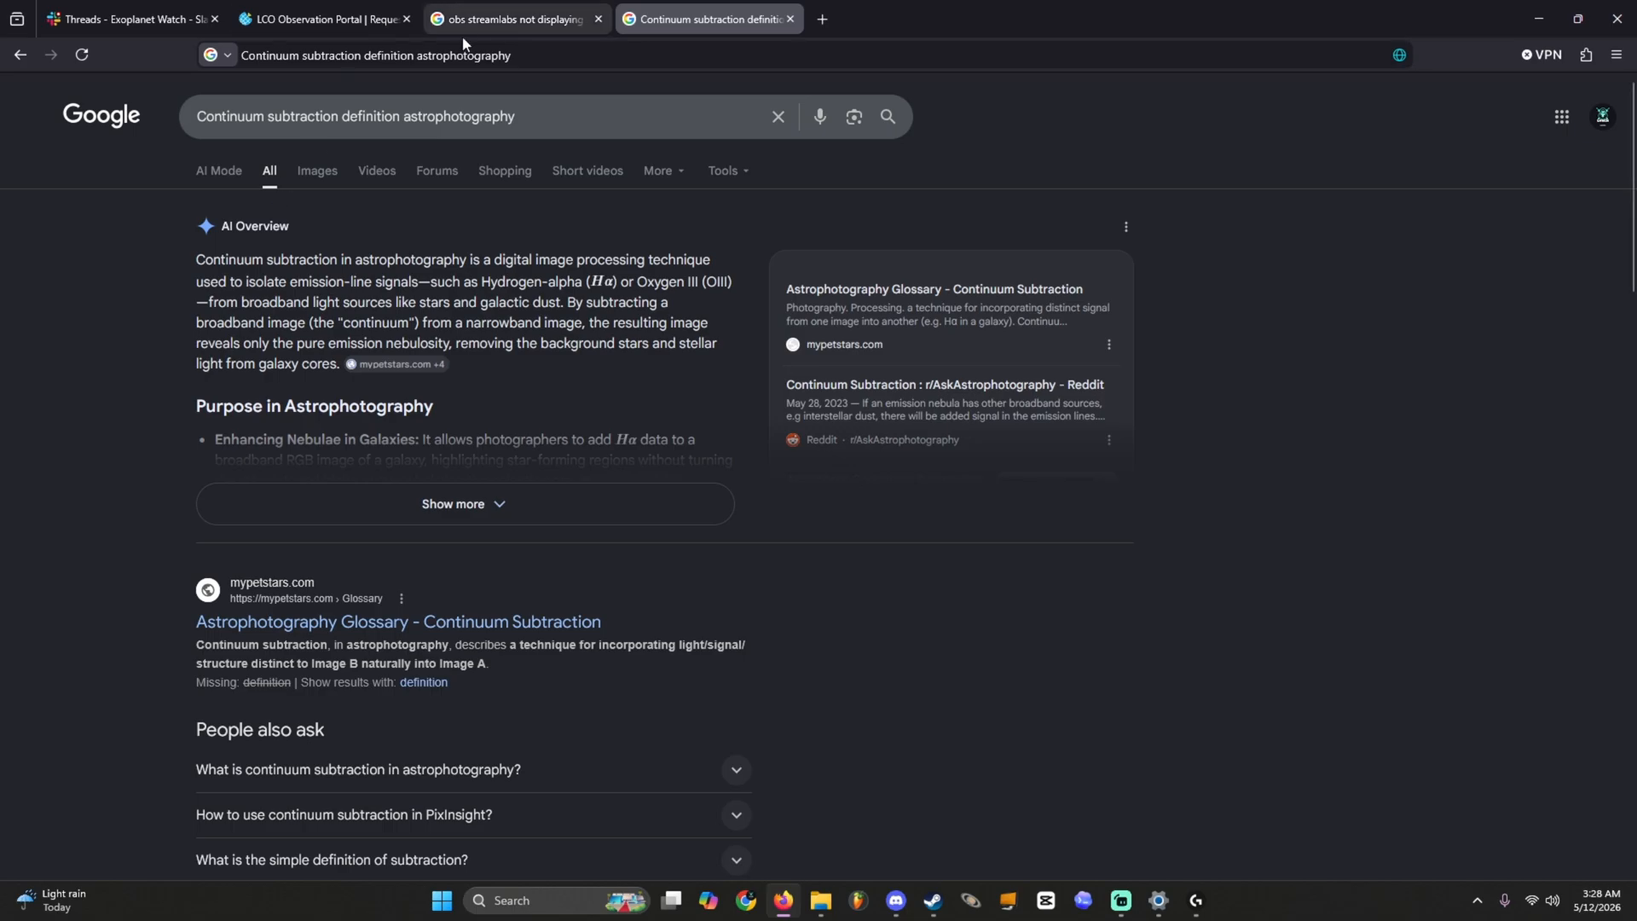
click(319, 19)
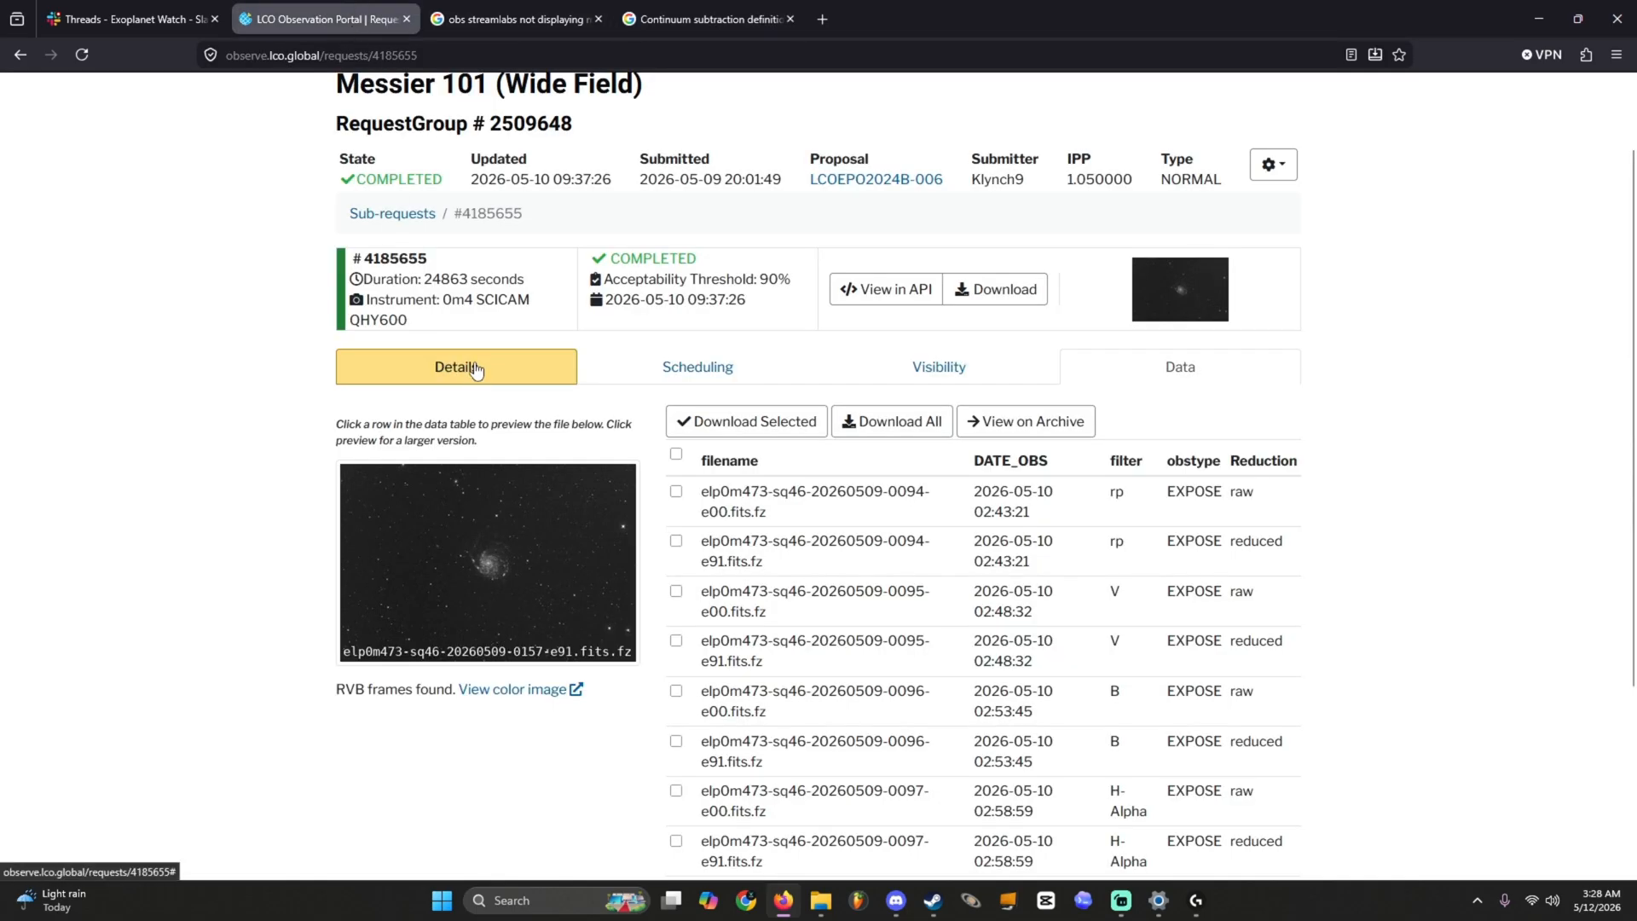
Step: Examine the Messier 101 request's scheduling timeline, visibility chart and list of data files
scroll(896, 368, up, 2)
click(716, 464)
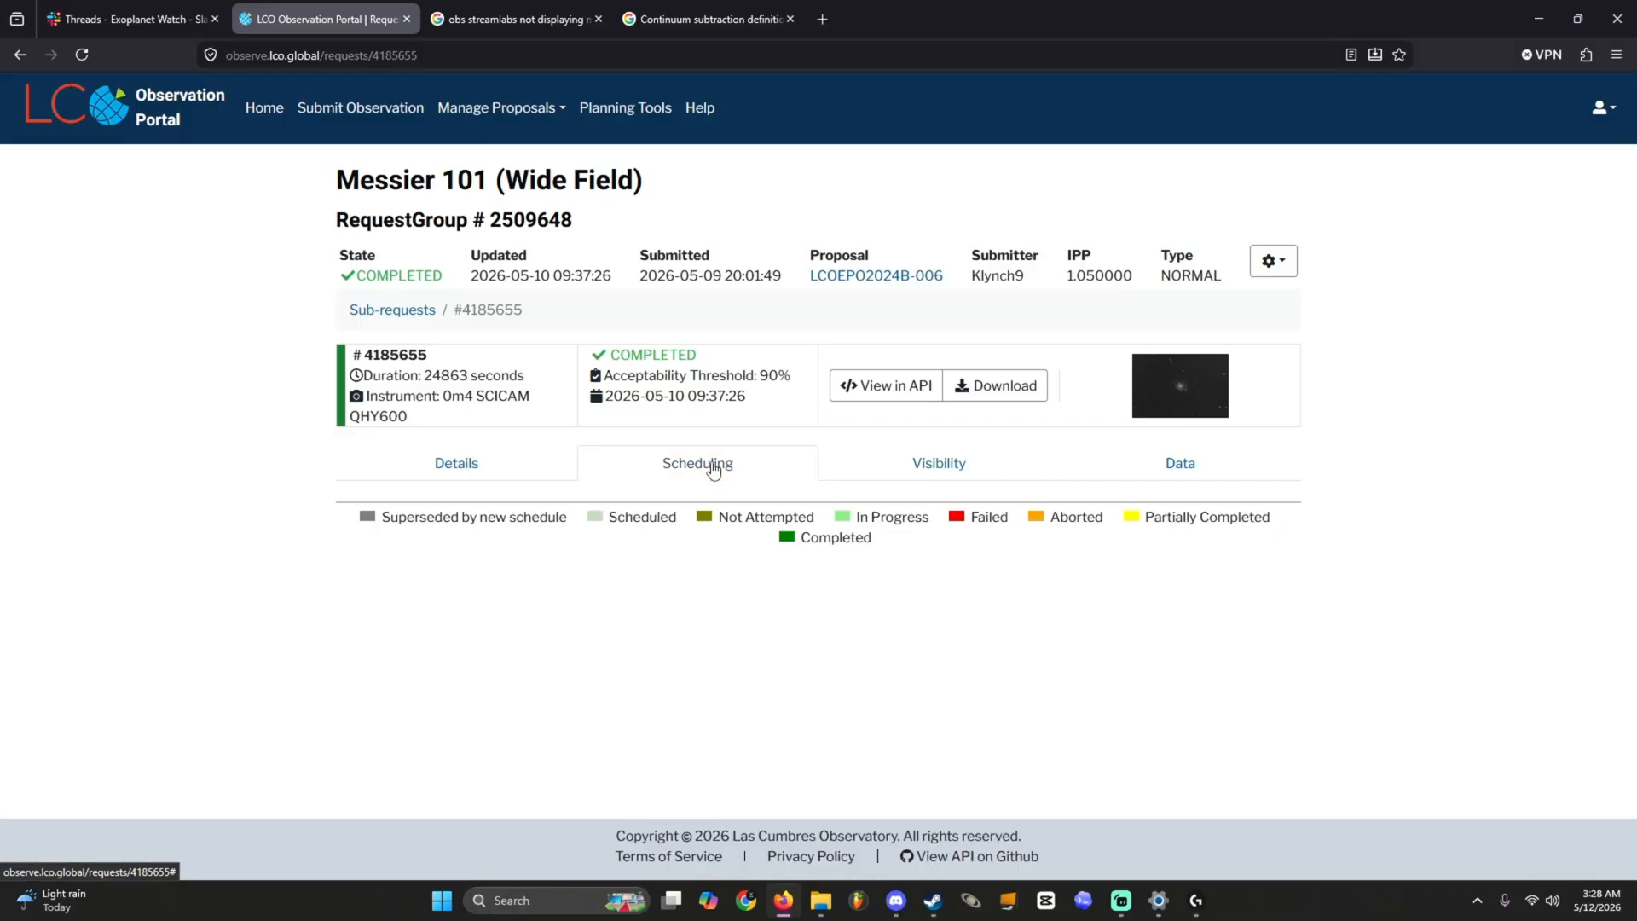
click(1107, 465)
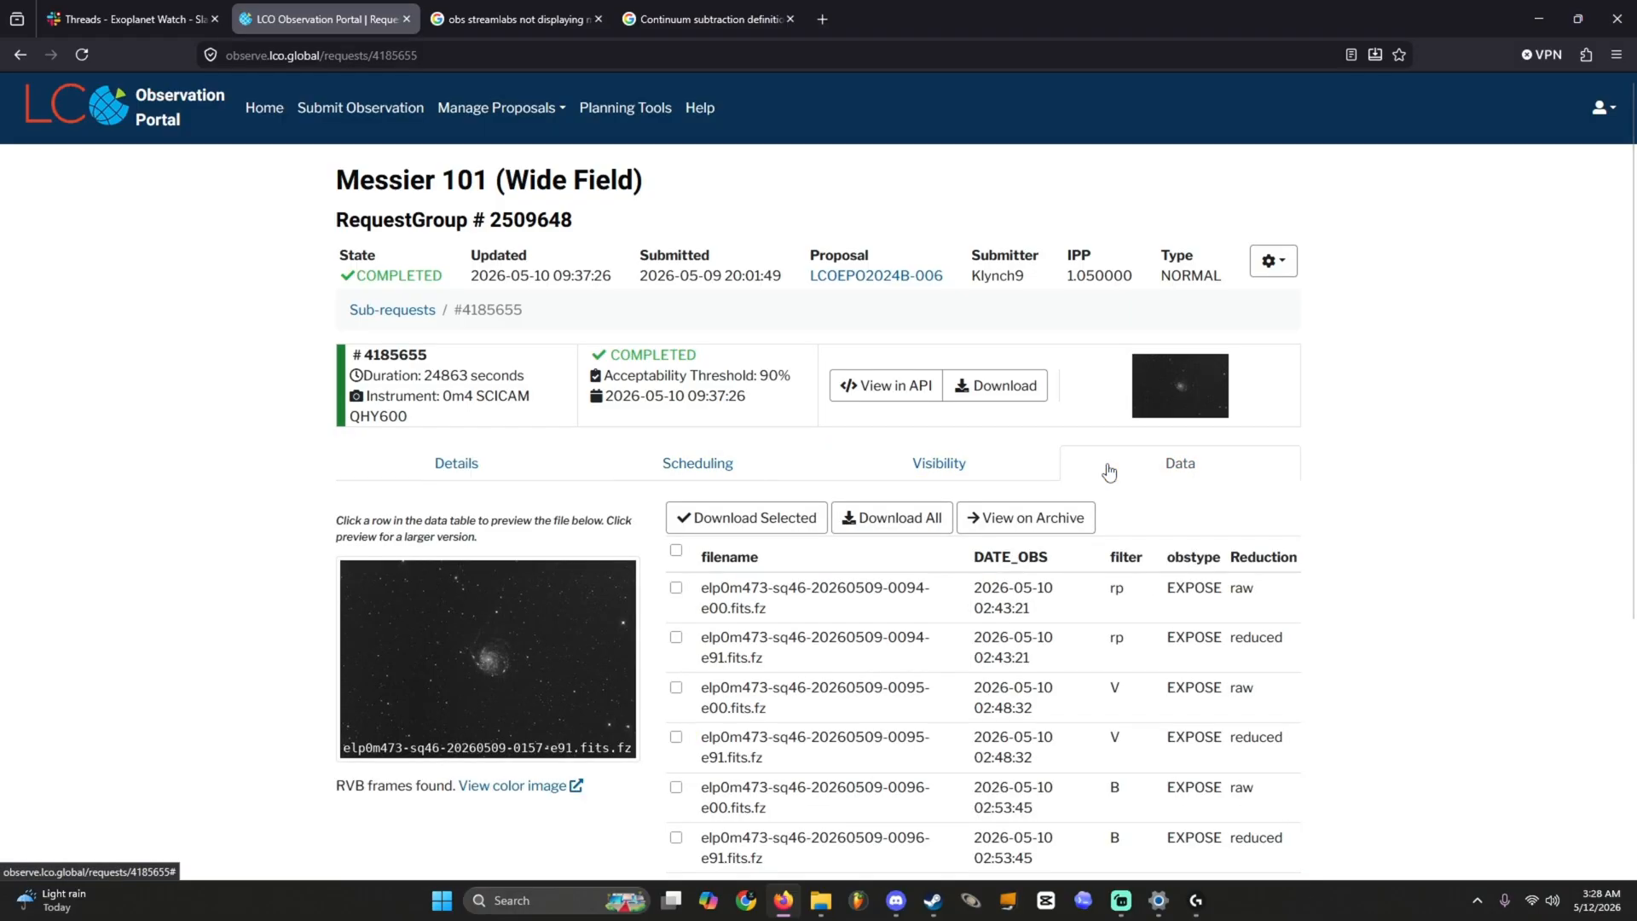
scroll(637, 530, down, 2)
scroll(638, 530, down, 3)
scroll(622, 533, up, 5)
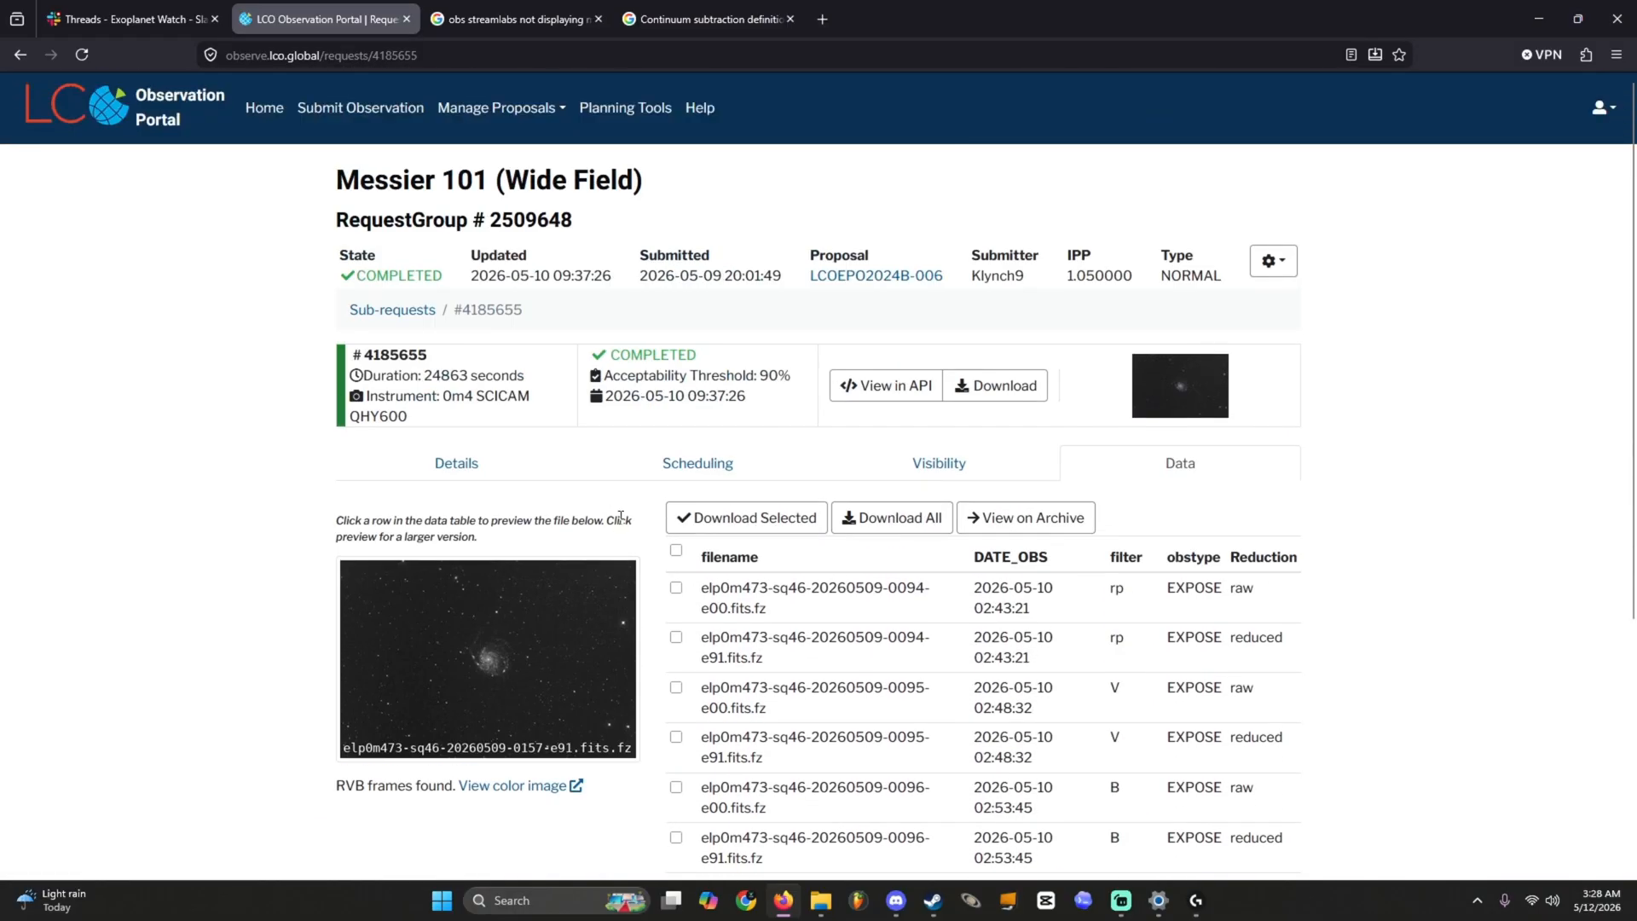
click(678, 461)
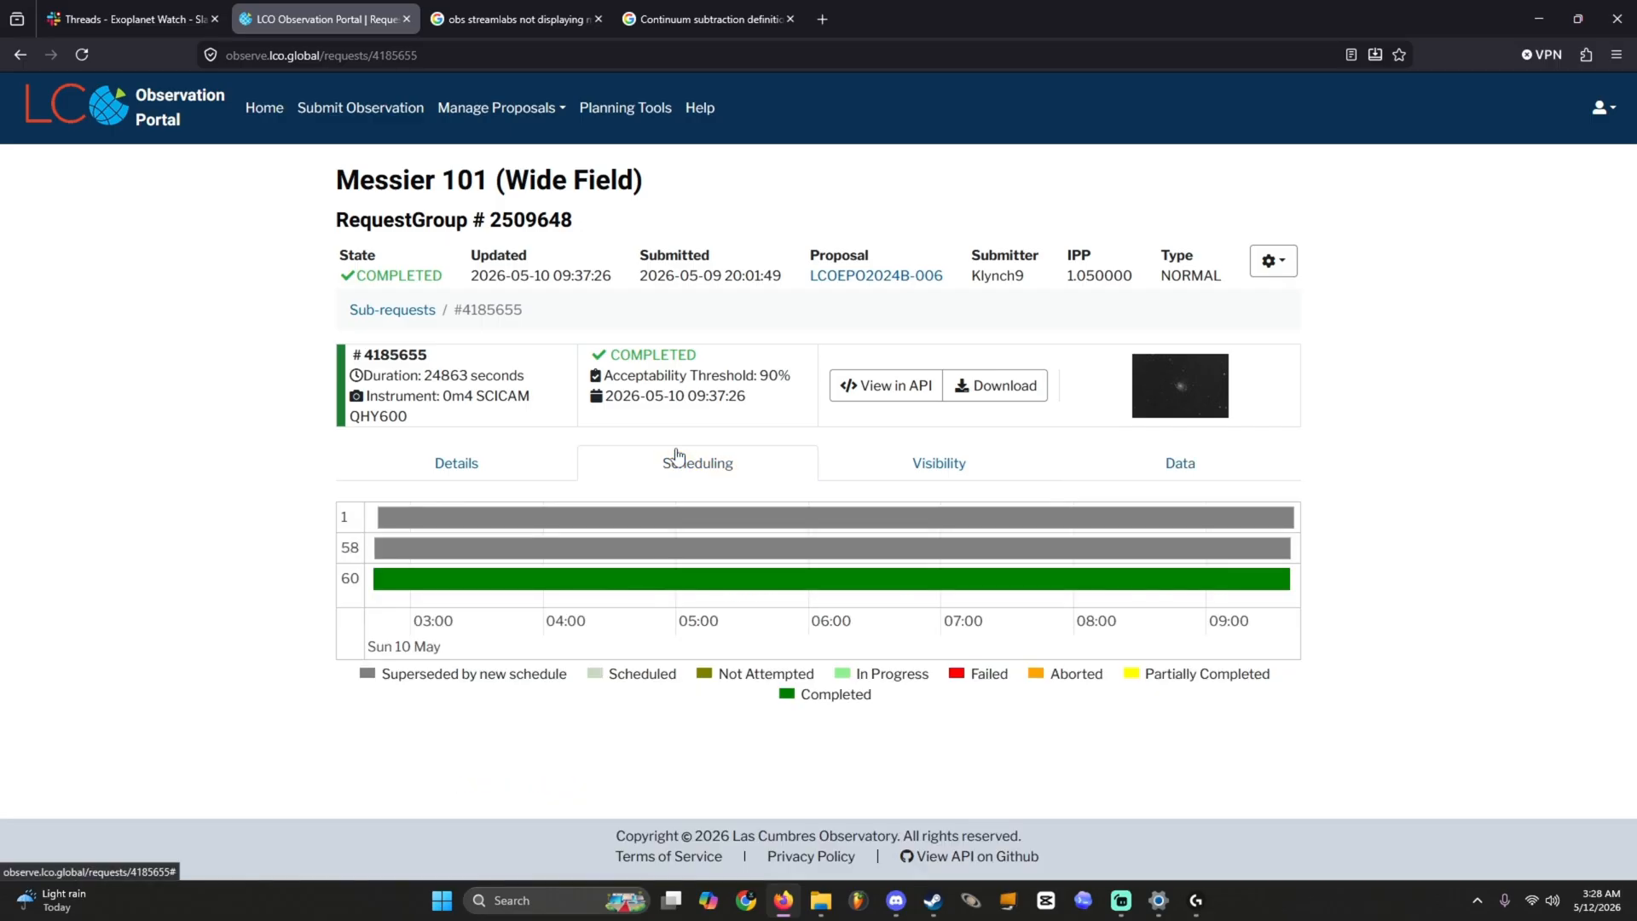
click(509, 481)
click(884, 484)
click(1208, 470)
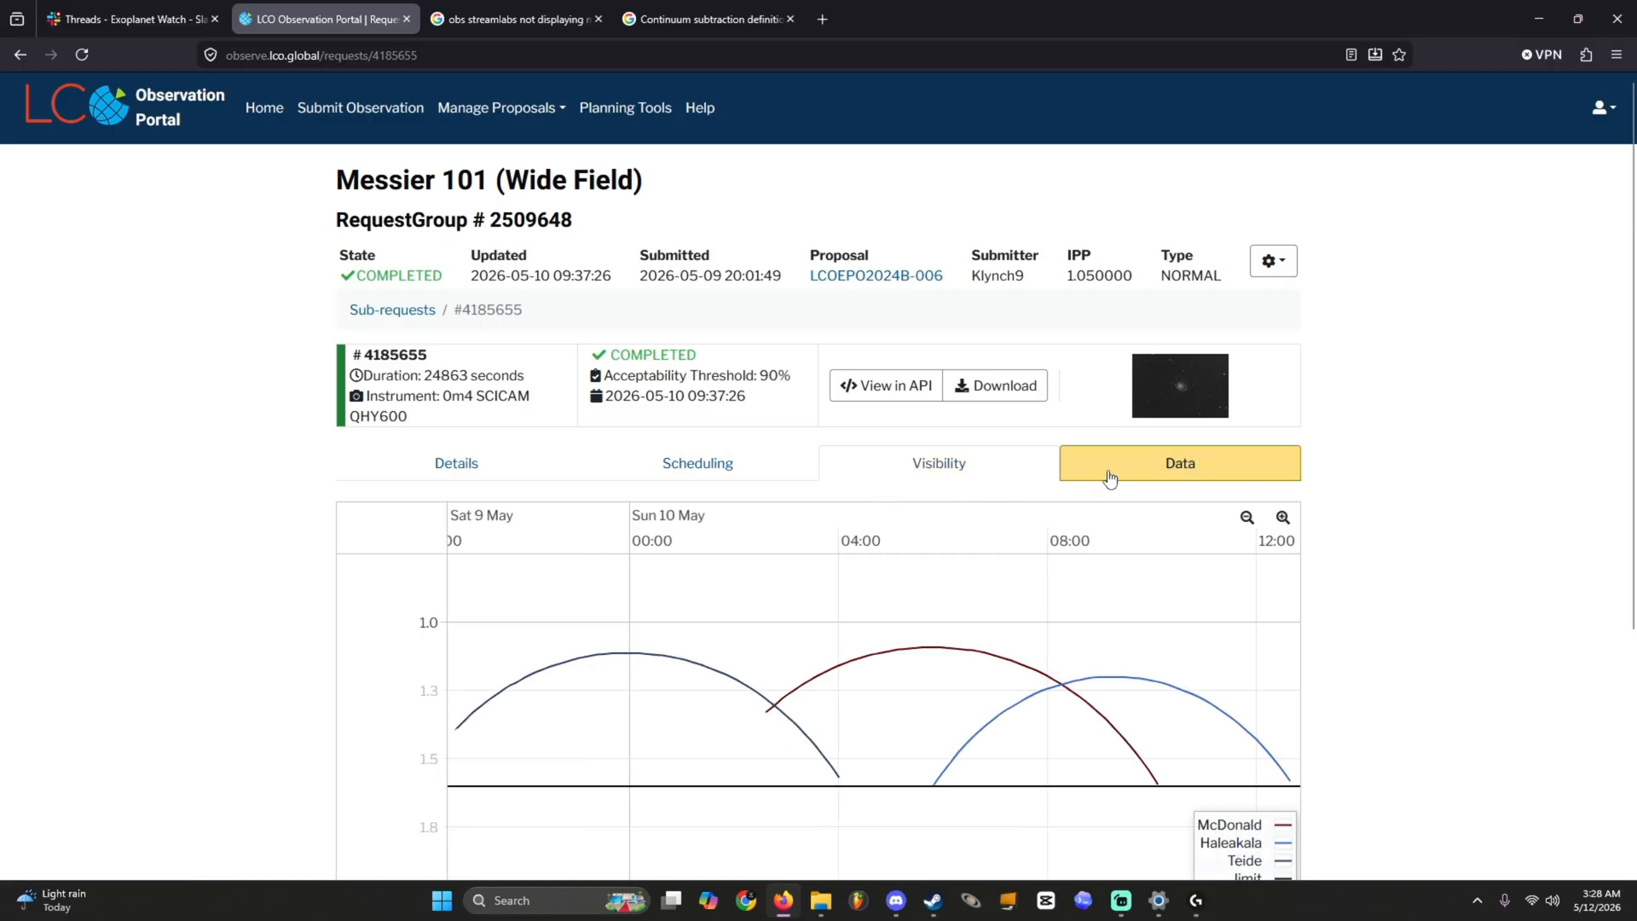
scroll(647, 504, down, 4)
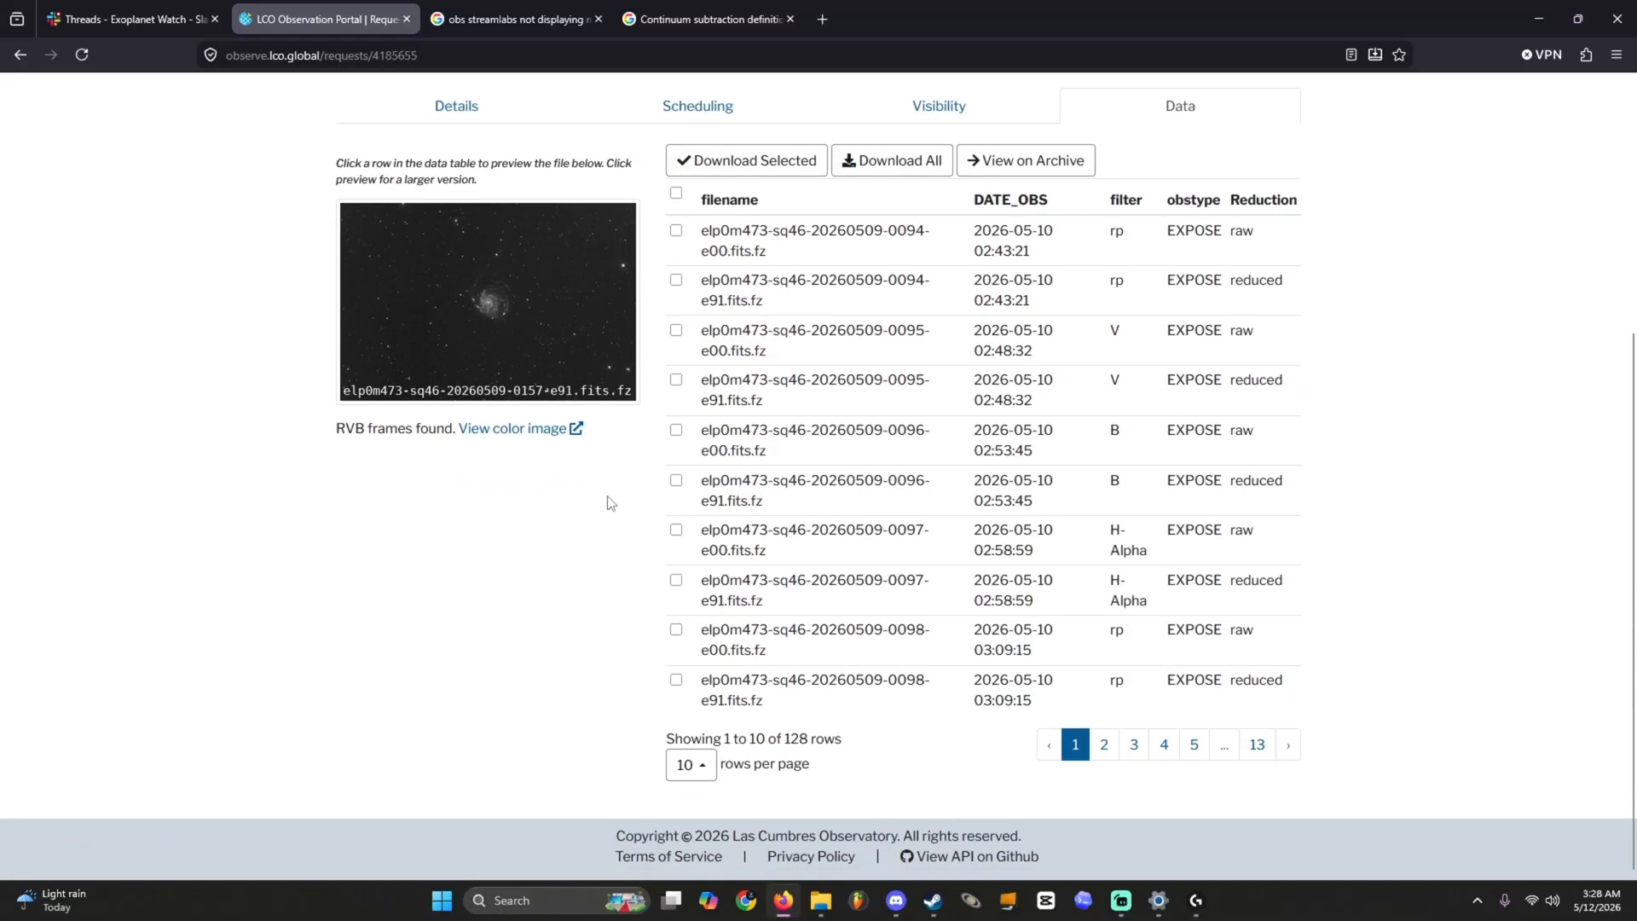
scroll(608, 495, up, 3)
scroll(608, 496, up, 1)
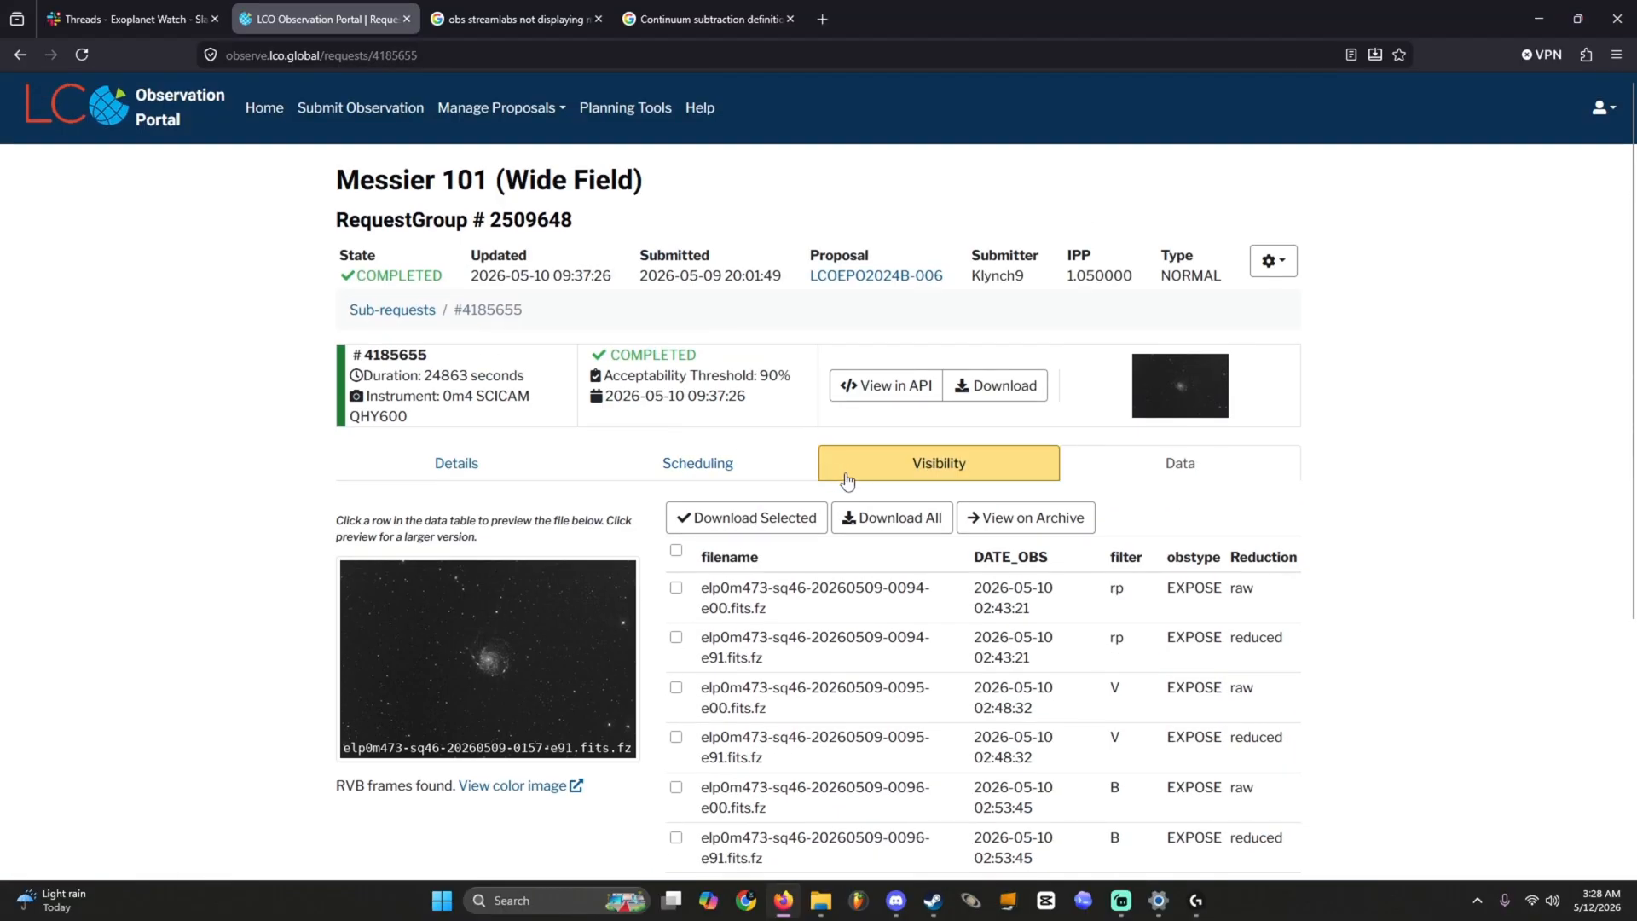
click(774, 468)
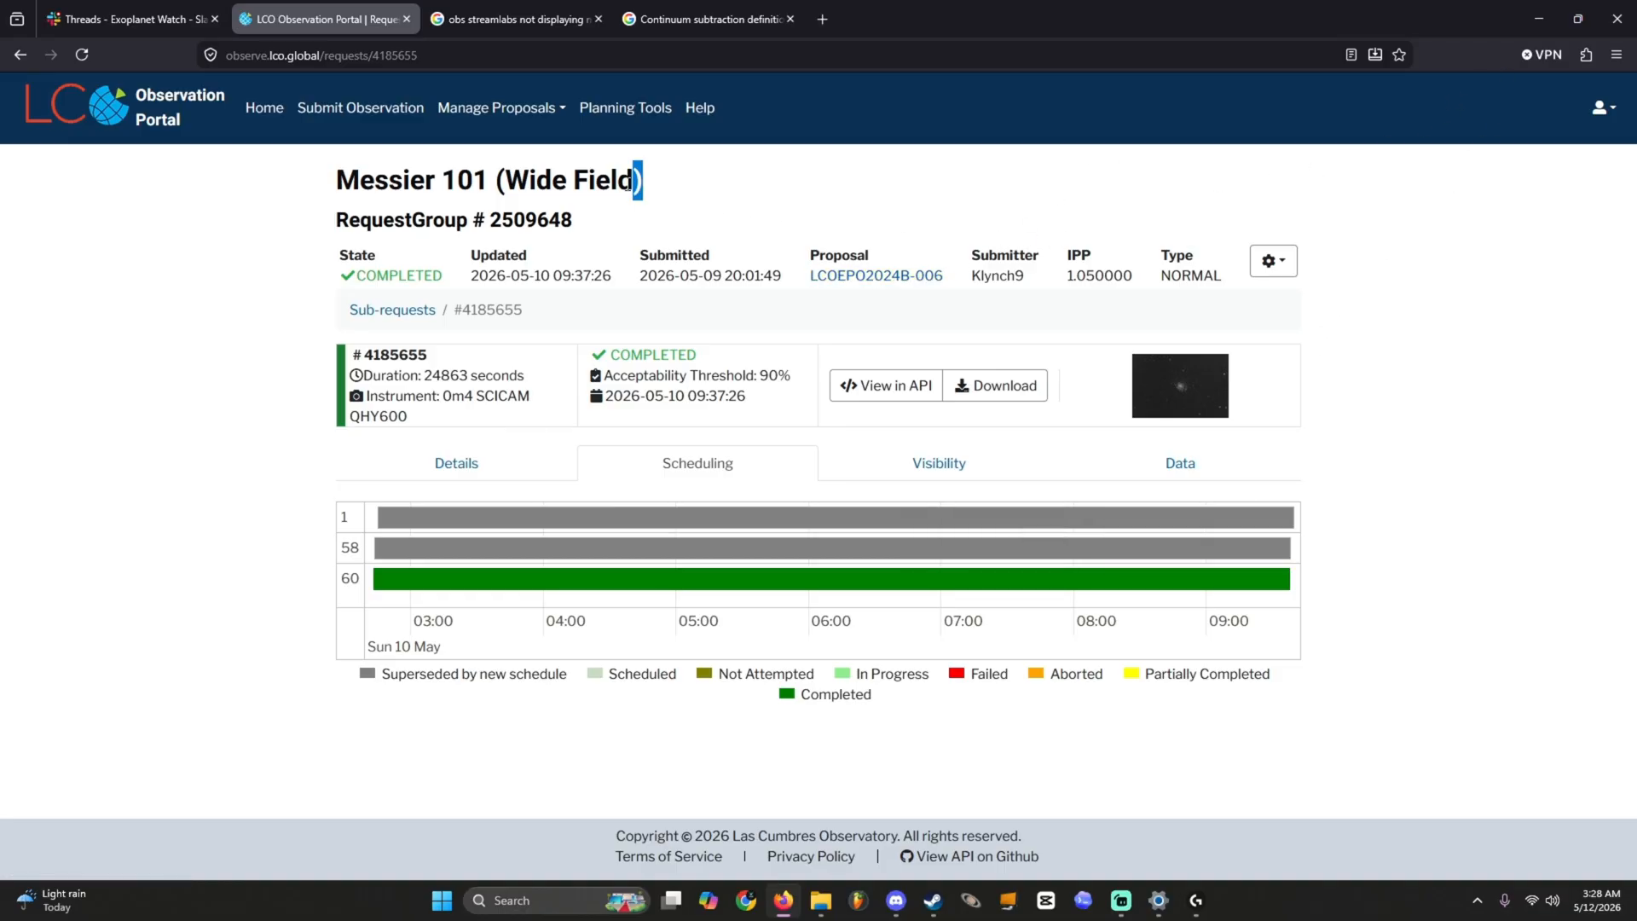
Step: Open the Messier 101 request's data files in the LCO Science Archive
click(1128, 474)
scroll(1070, 503, down, 2)
click(989, 341)
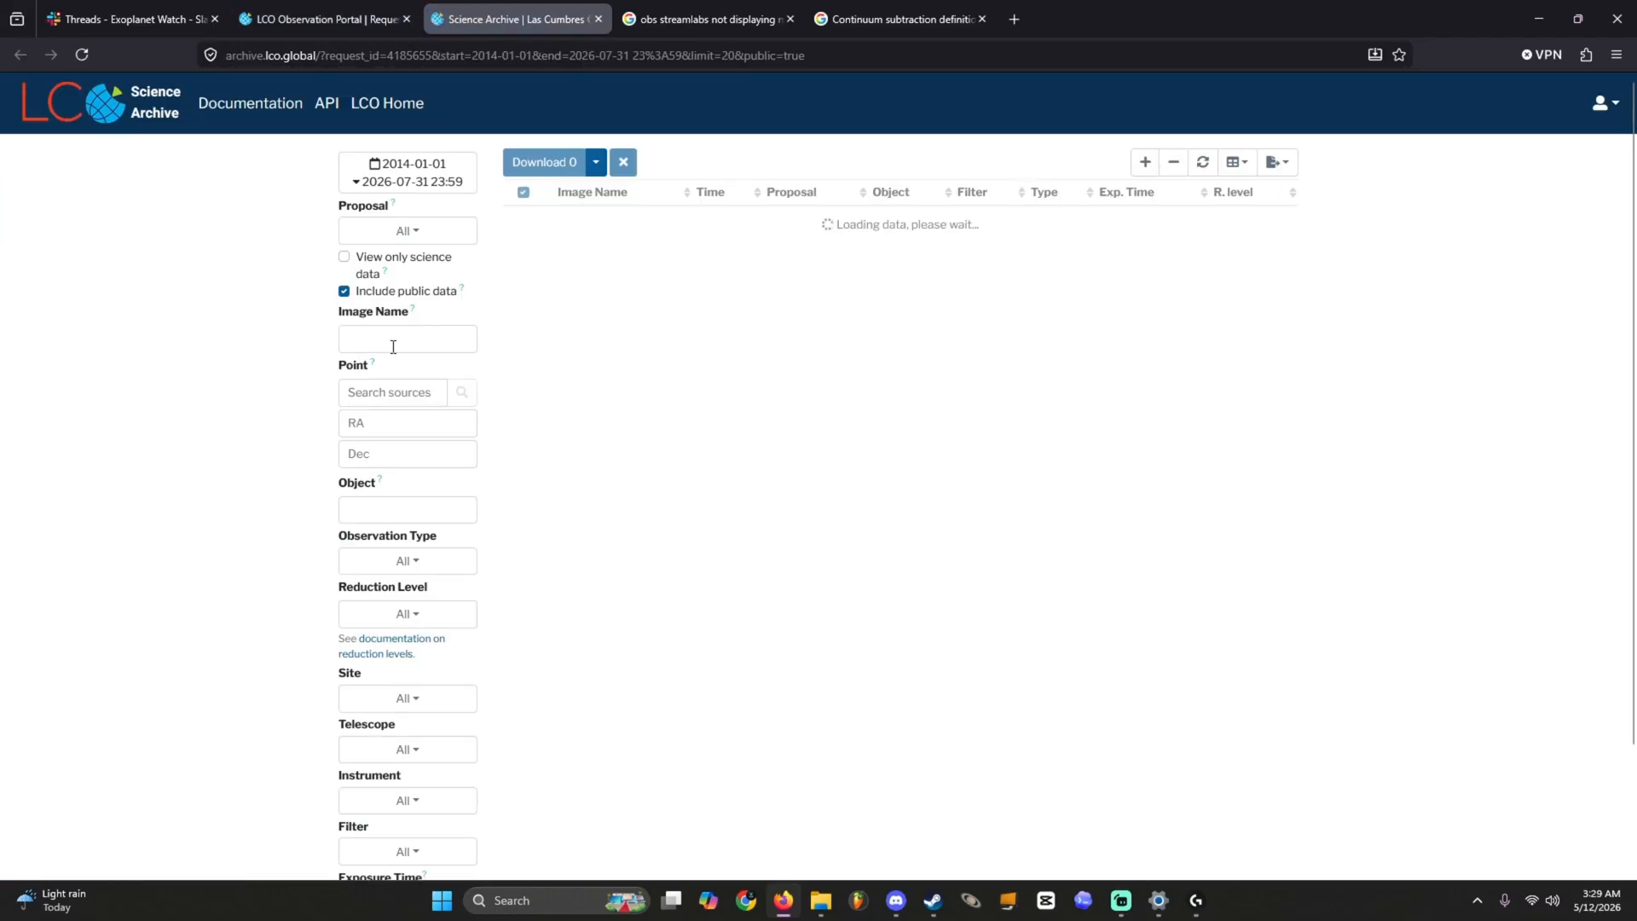
Step: Filter the archive frames to reduction level BANZAI and show 100 rows per page
scroll(240, 444, down, 1)
scroll(256, 441, down, 1)
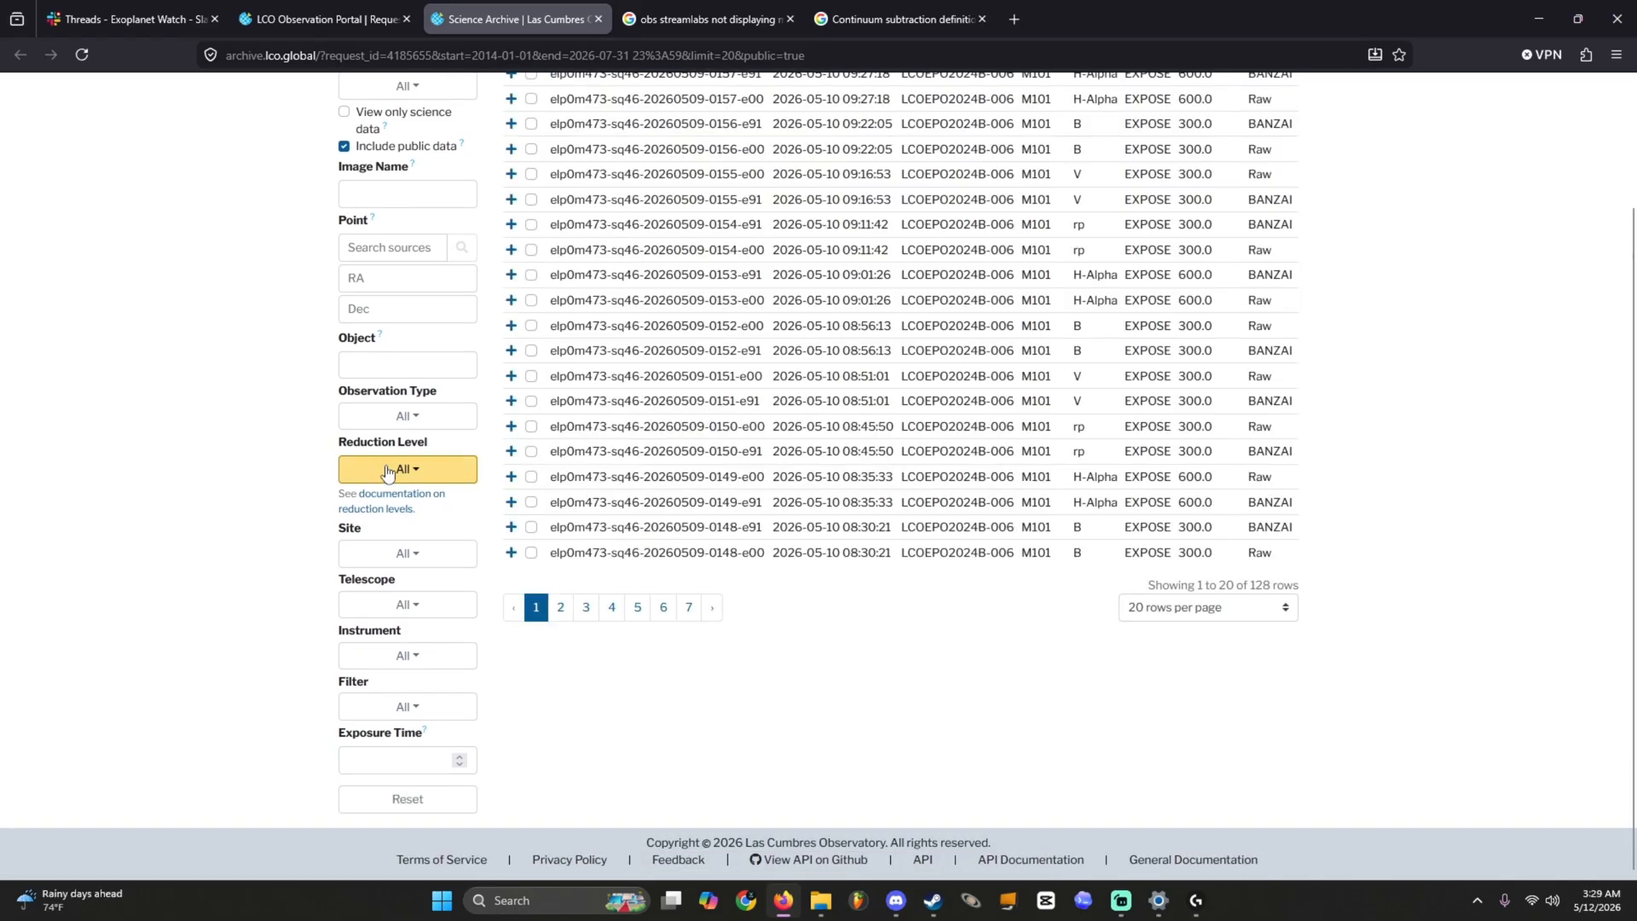
click(390, 468)
click(375, 588)
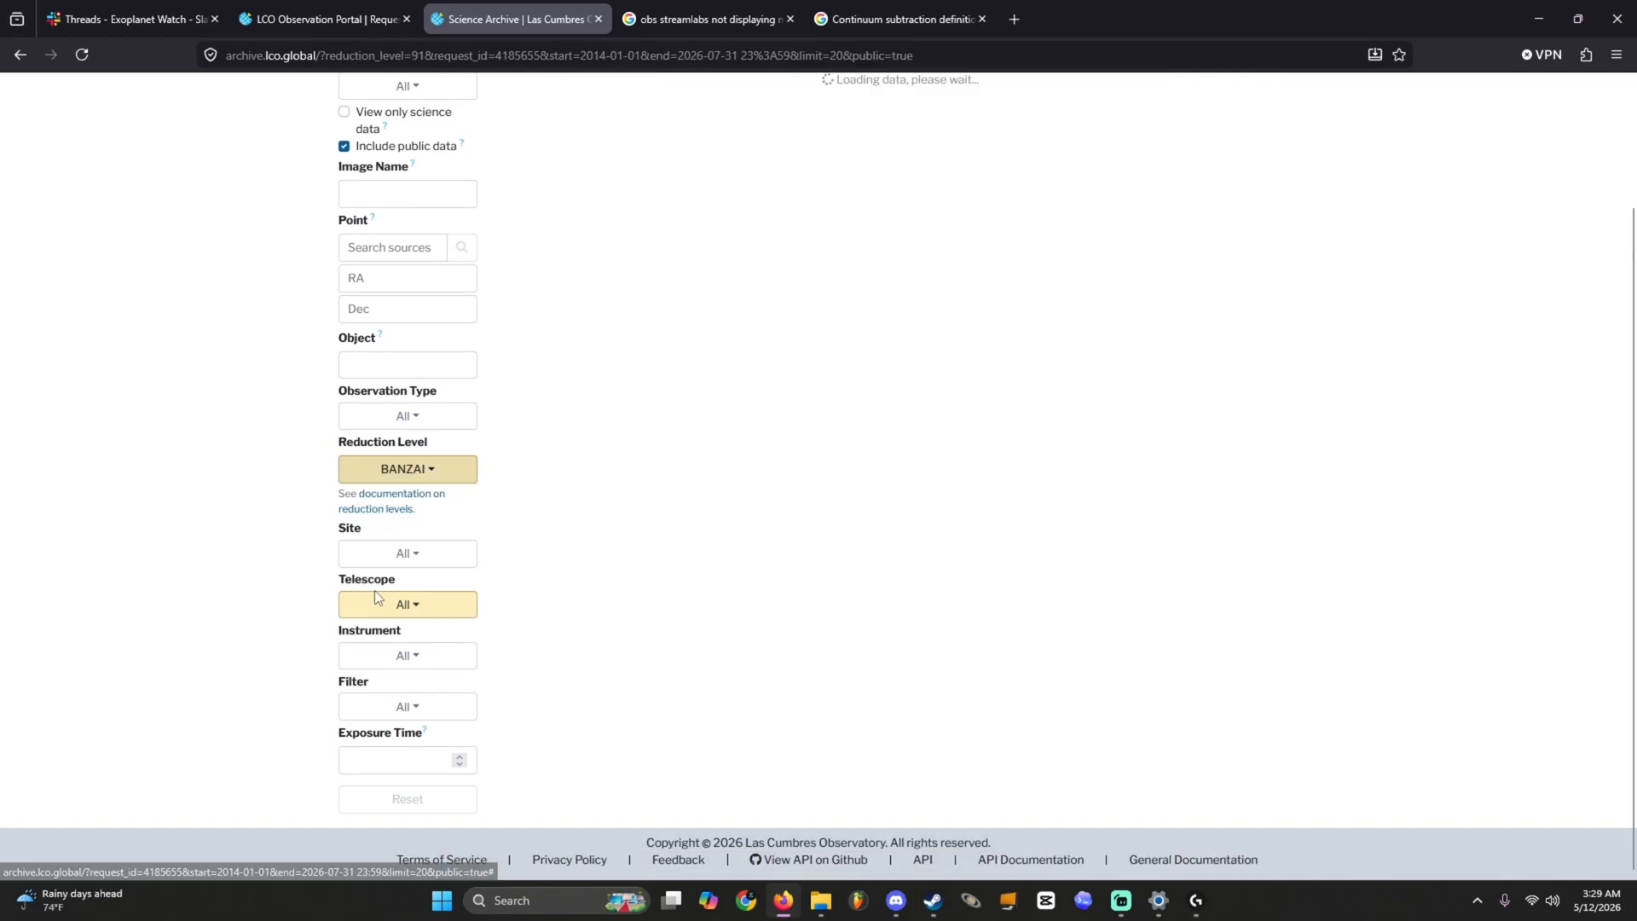
click(1245, 612)
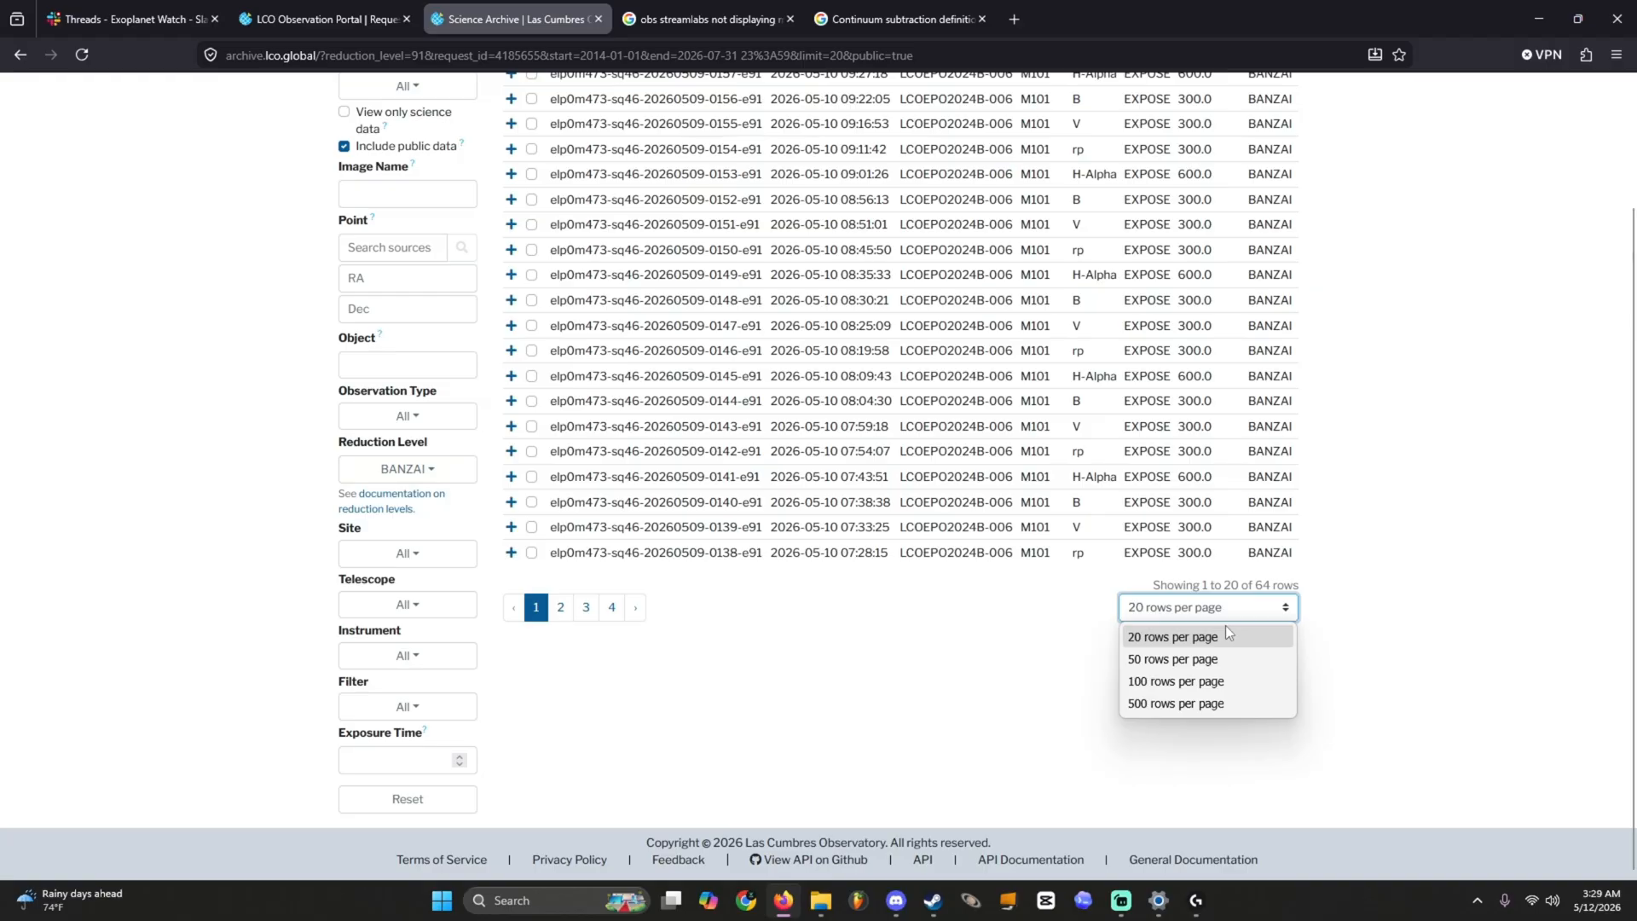
click(1177, 673)
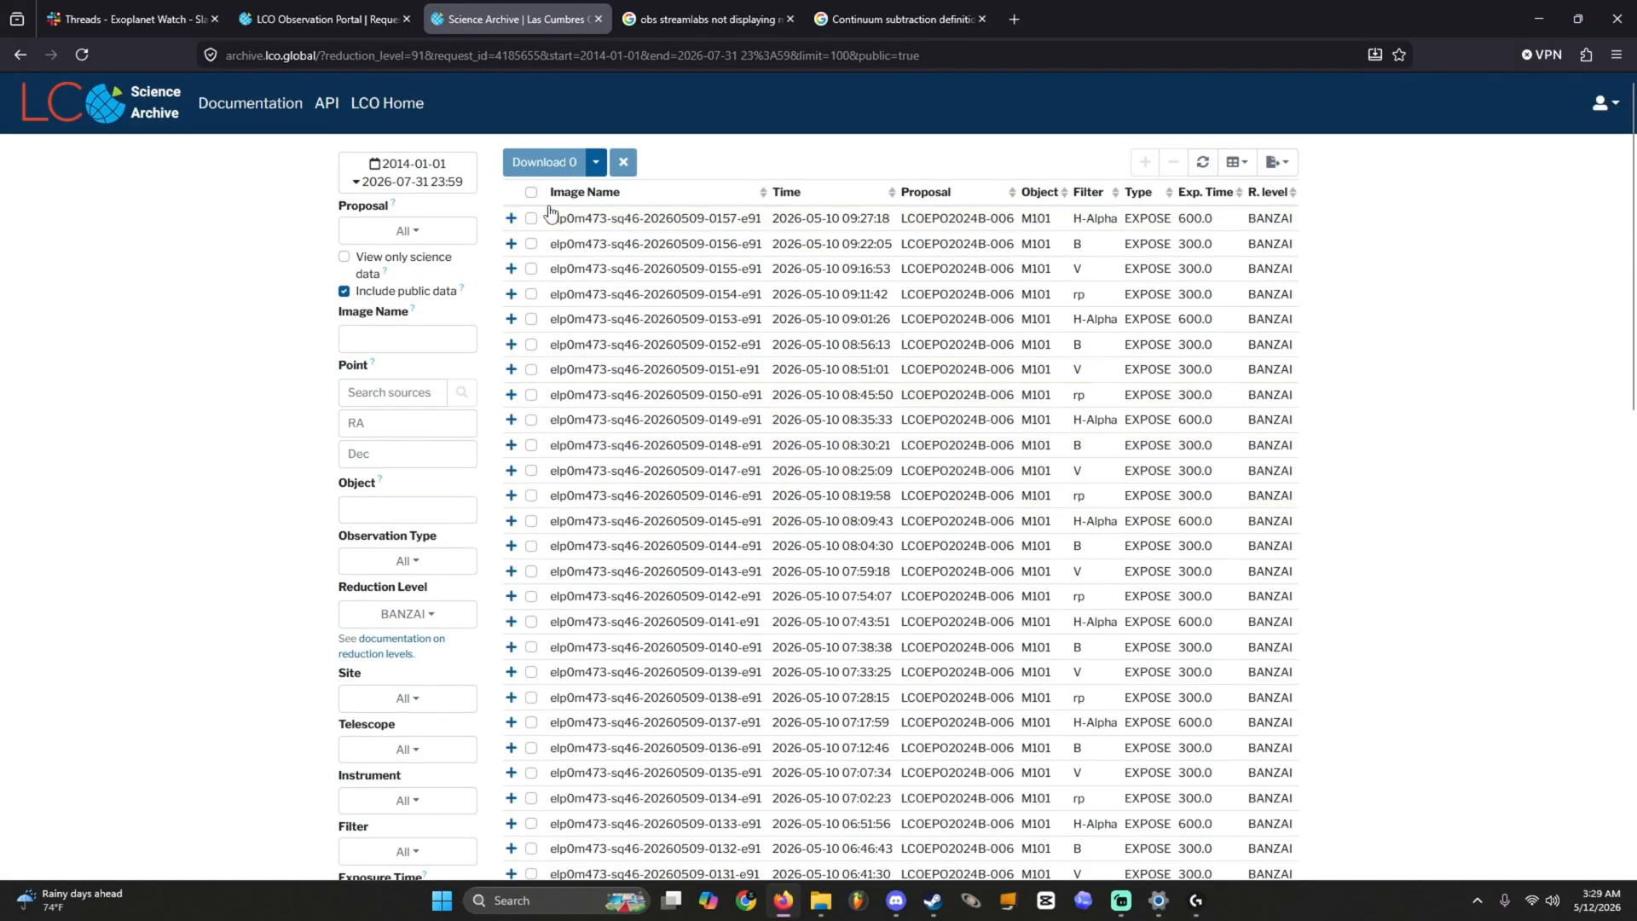
Step: Select all listed BANZAI frames of M101, check the download options and look through the selected rows
click(532, 194)
scroll(541, 311, down, 1)
scroll(542, 311, up, 1)
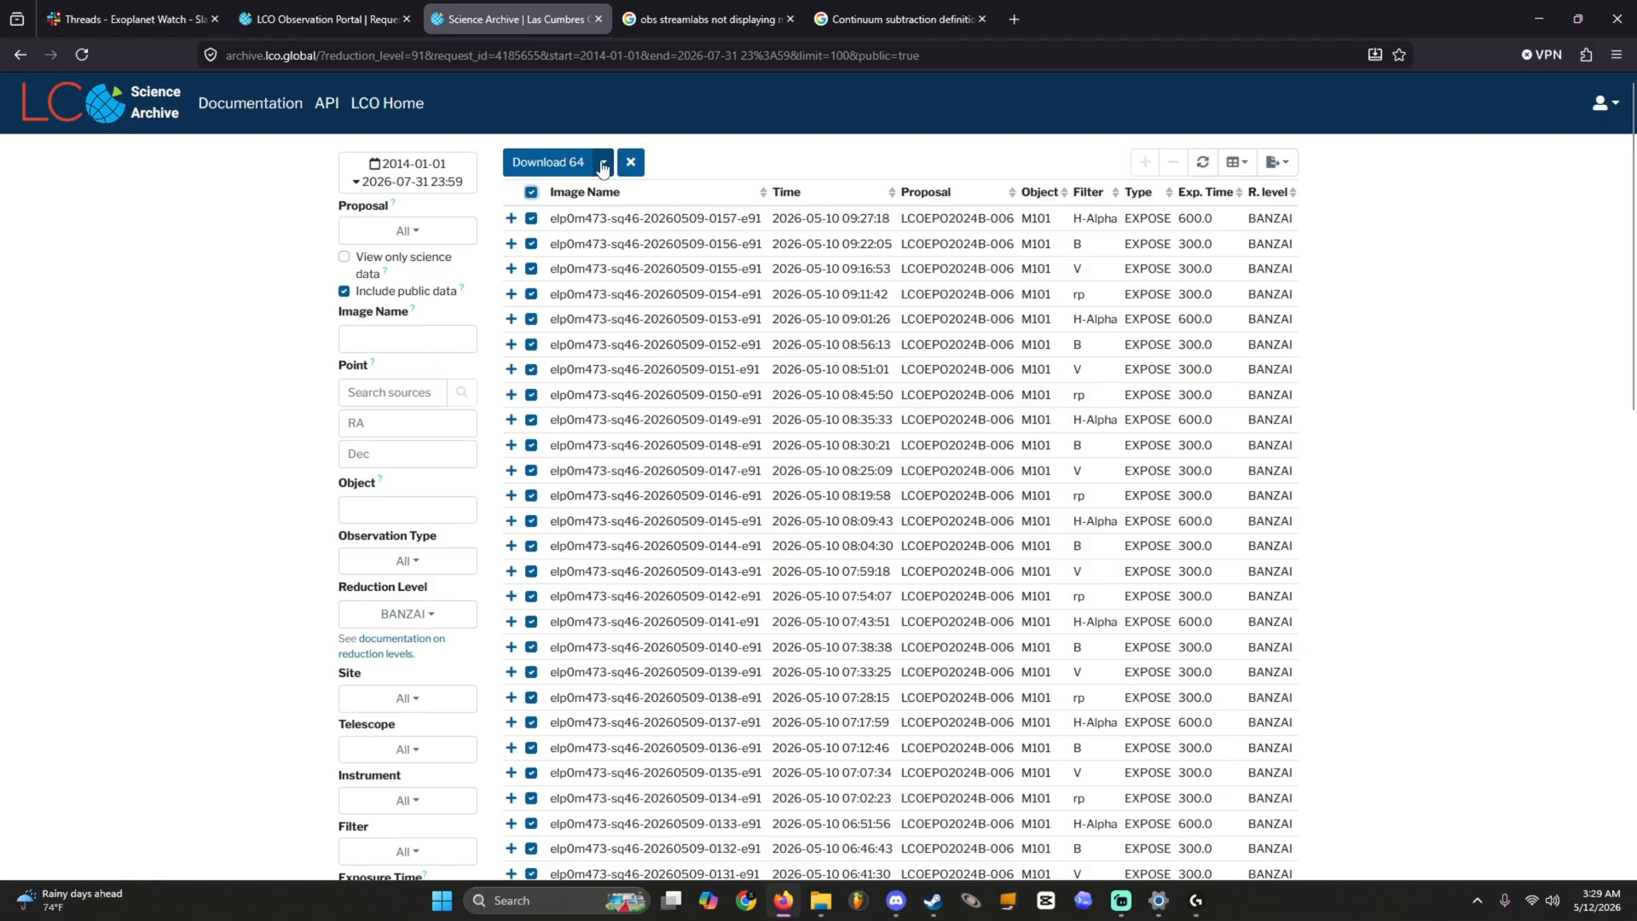
click(603, 166)
click(747, 172)
scroll(987, 467, down, 1)
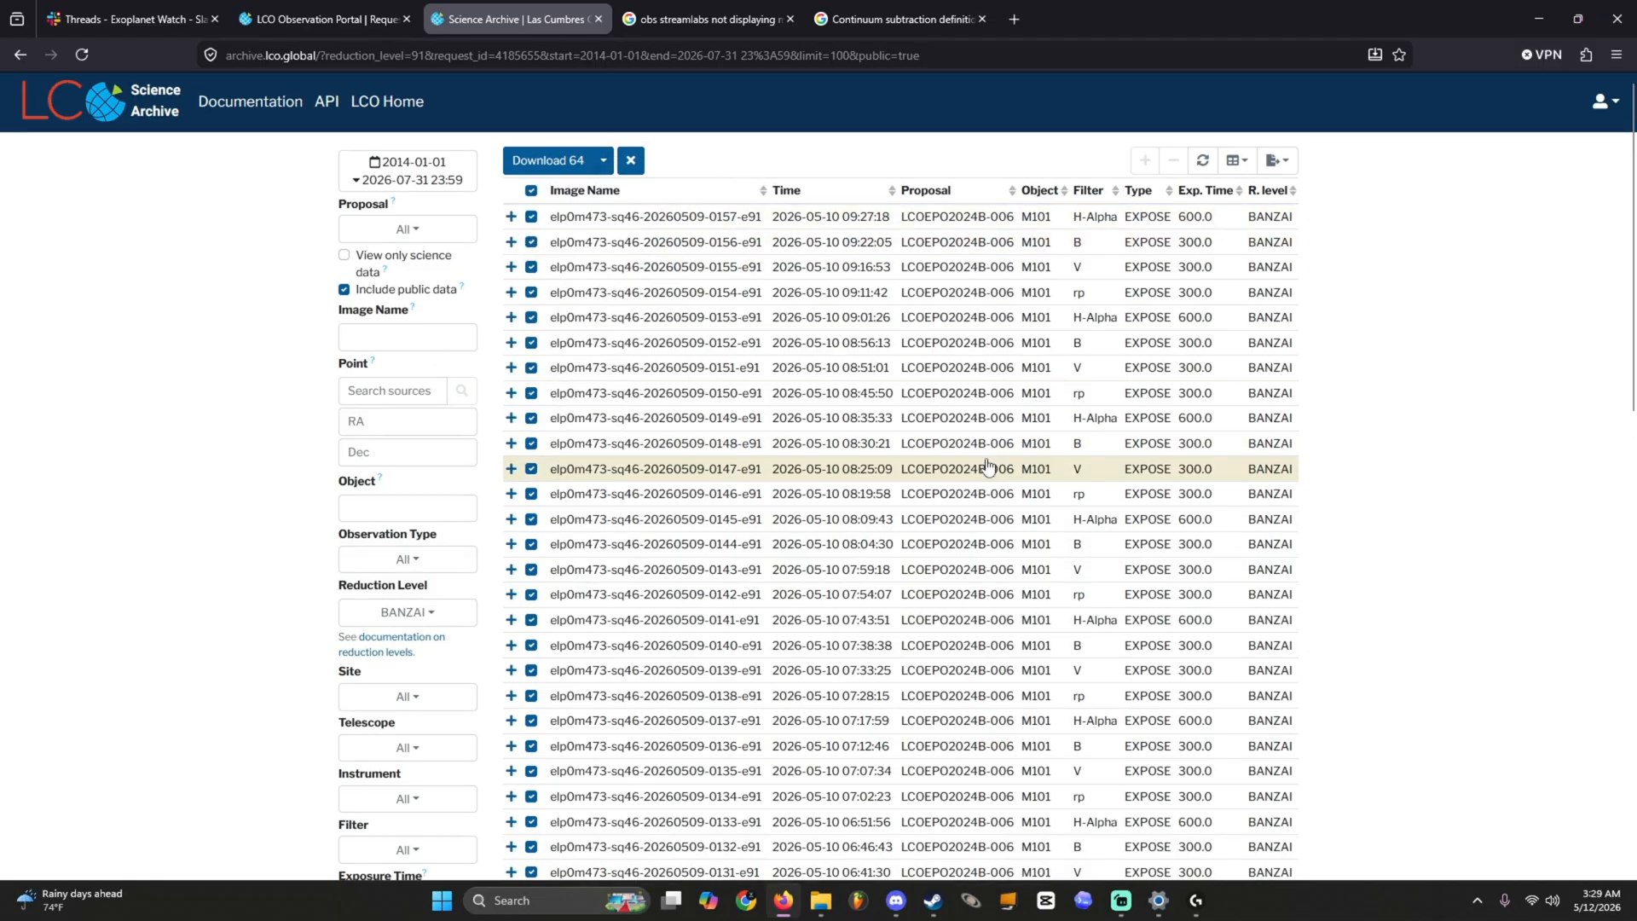
scroll(987, 467, down, 10)
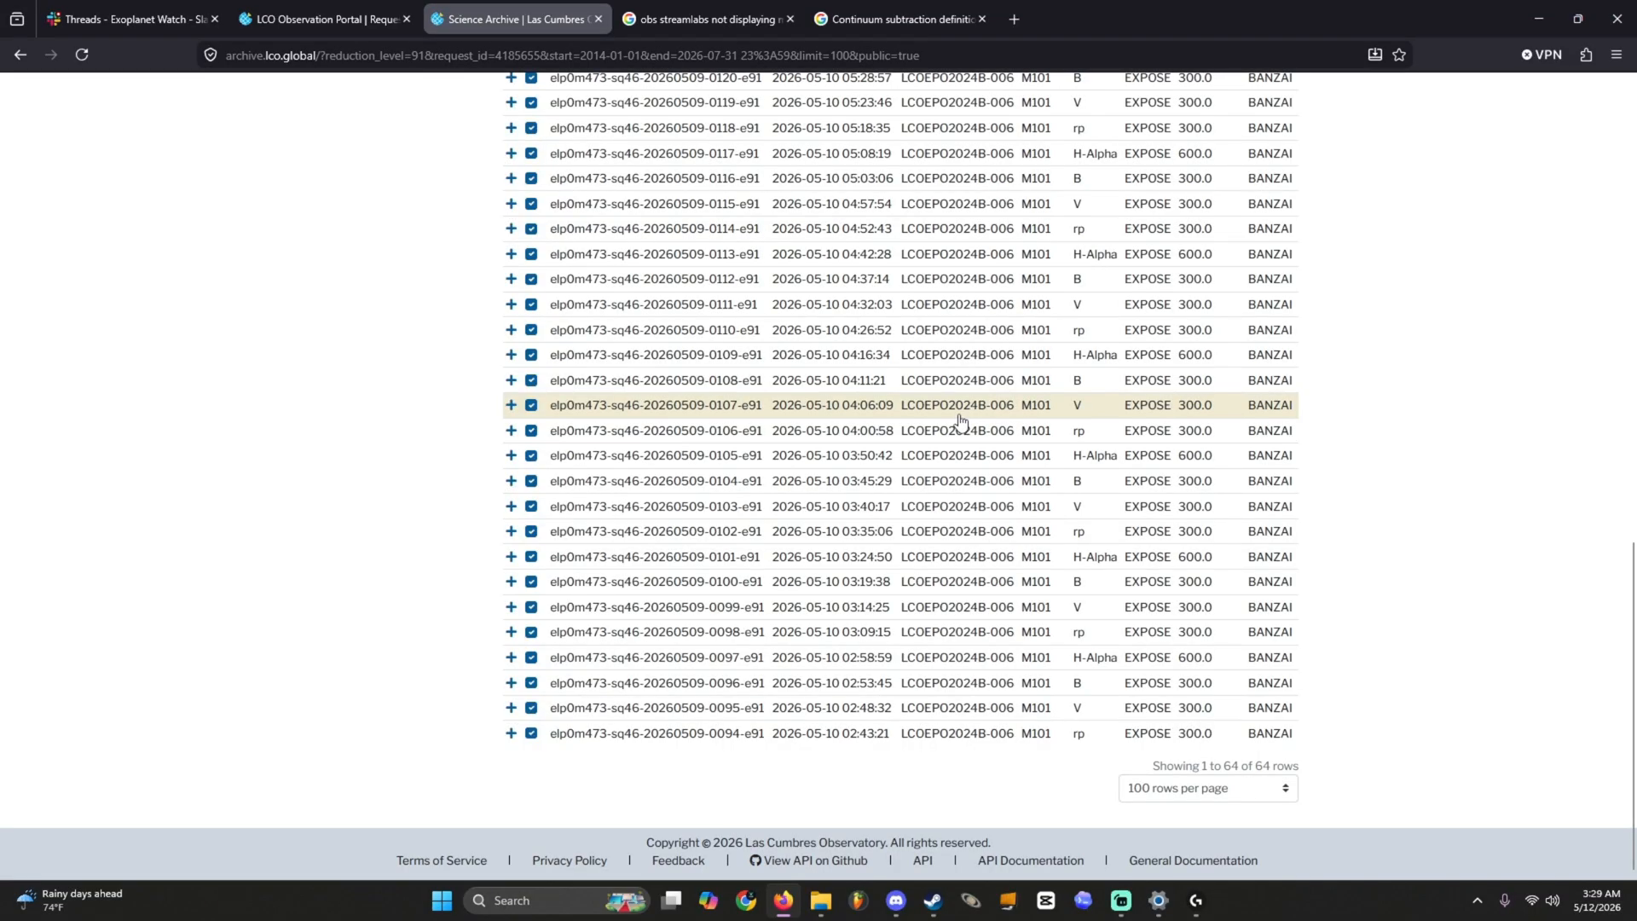
scroll(960, 419, up, 10)
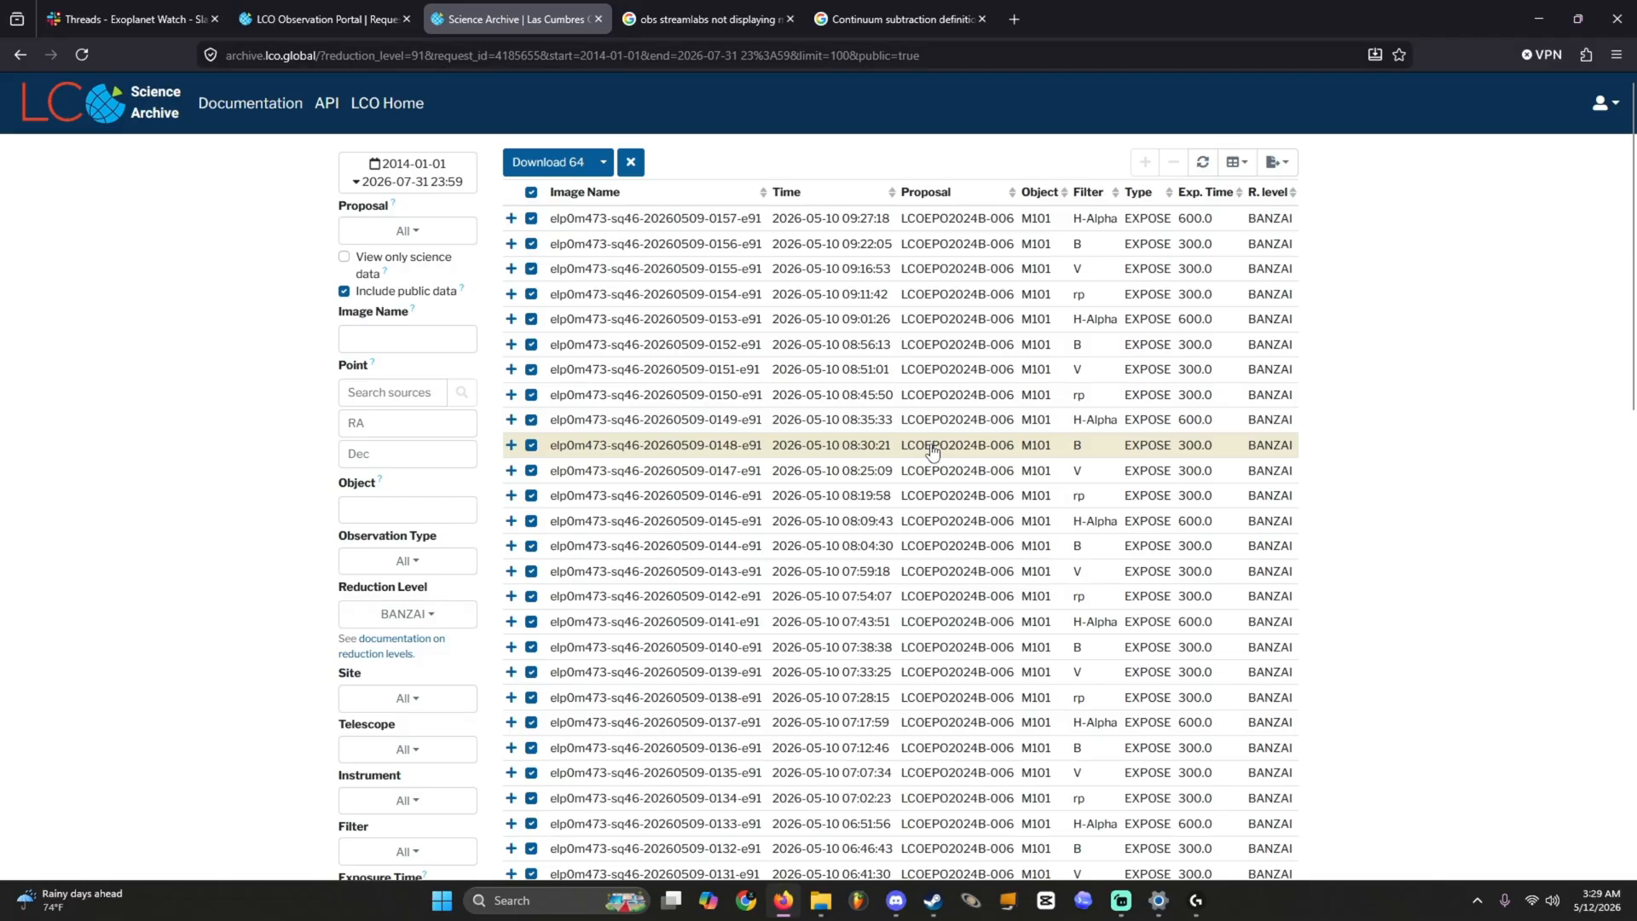
scroll(887, 515, down, 5)
click(558, 411)
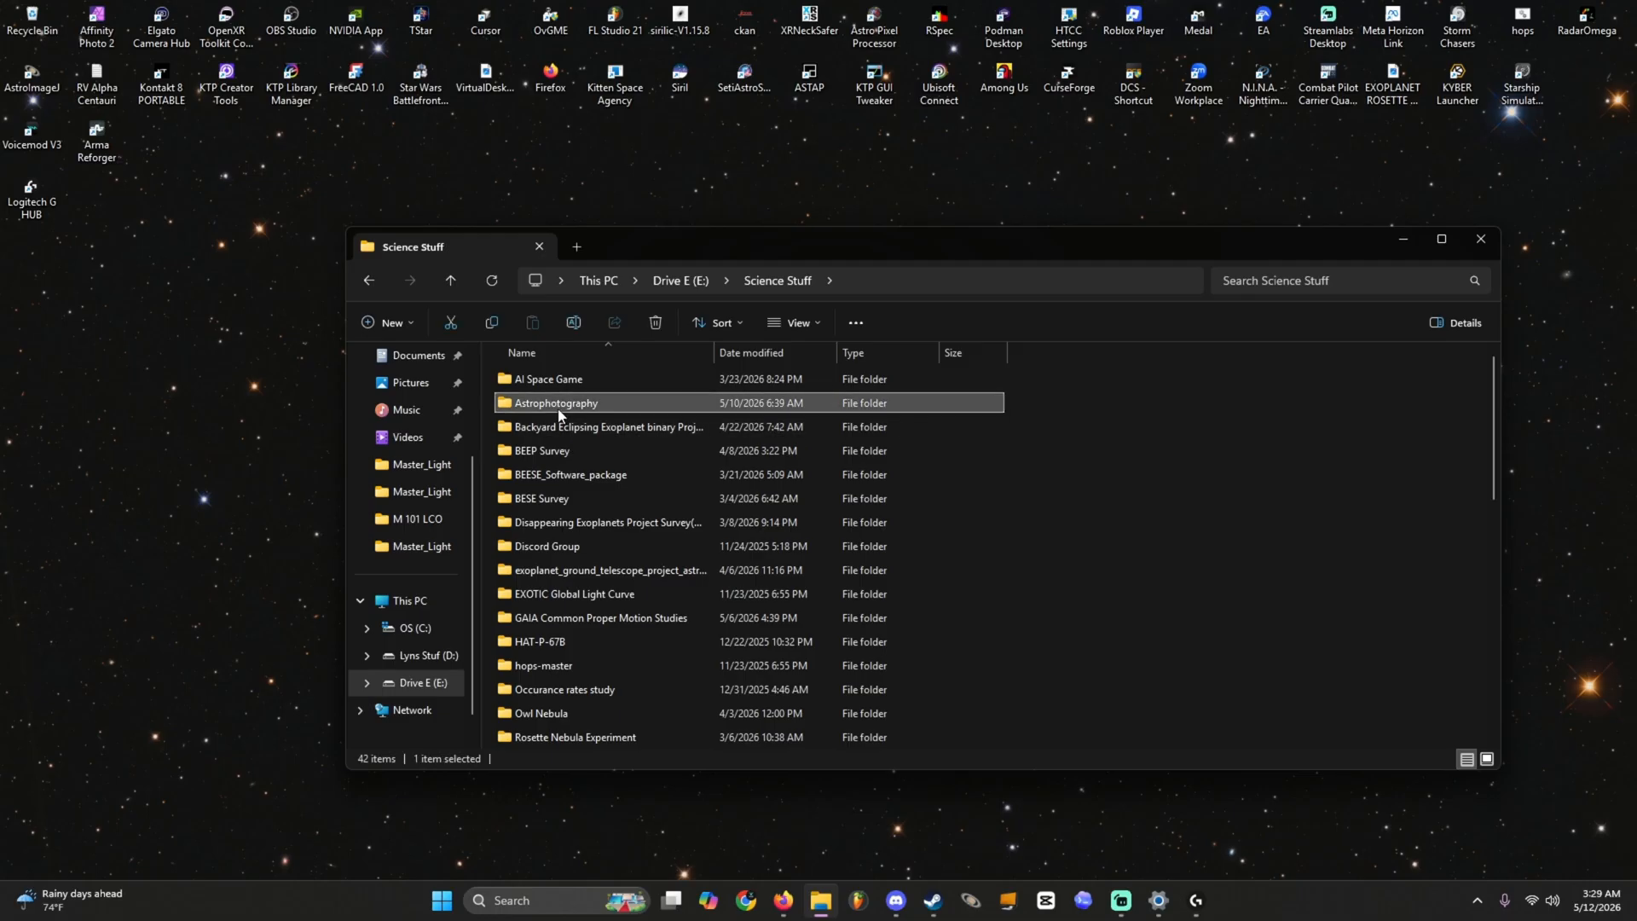
double_click(558, 412)
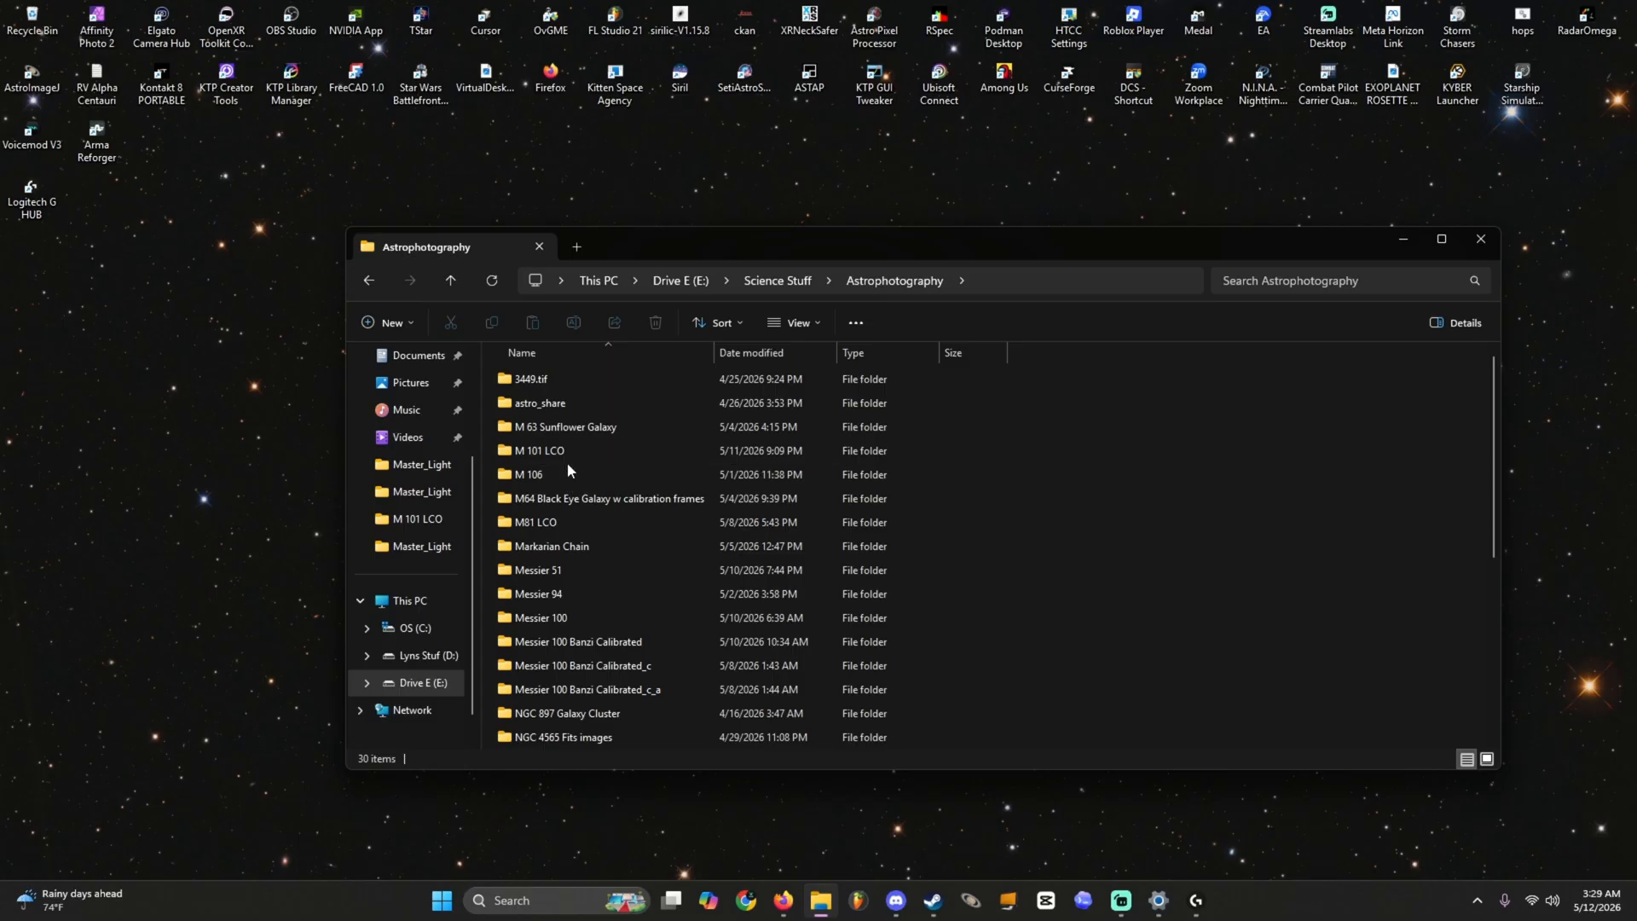
double_click(590, 449)
double_click(601, 378)
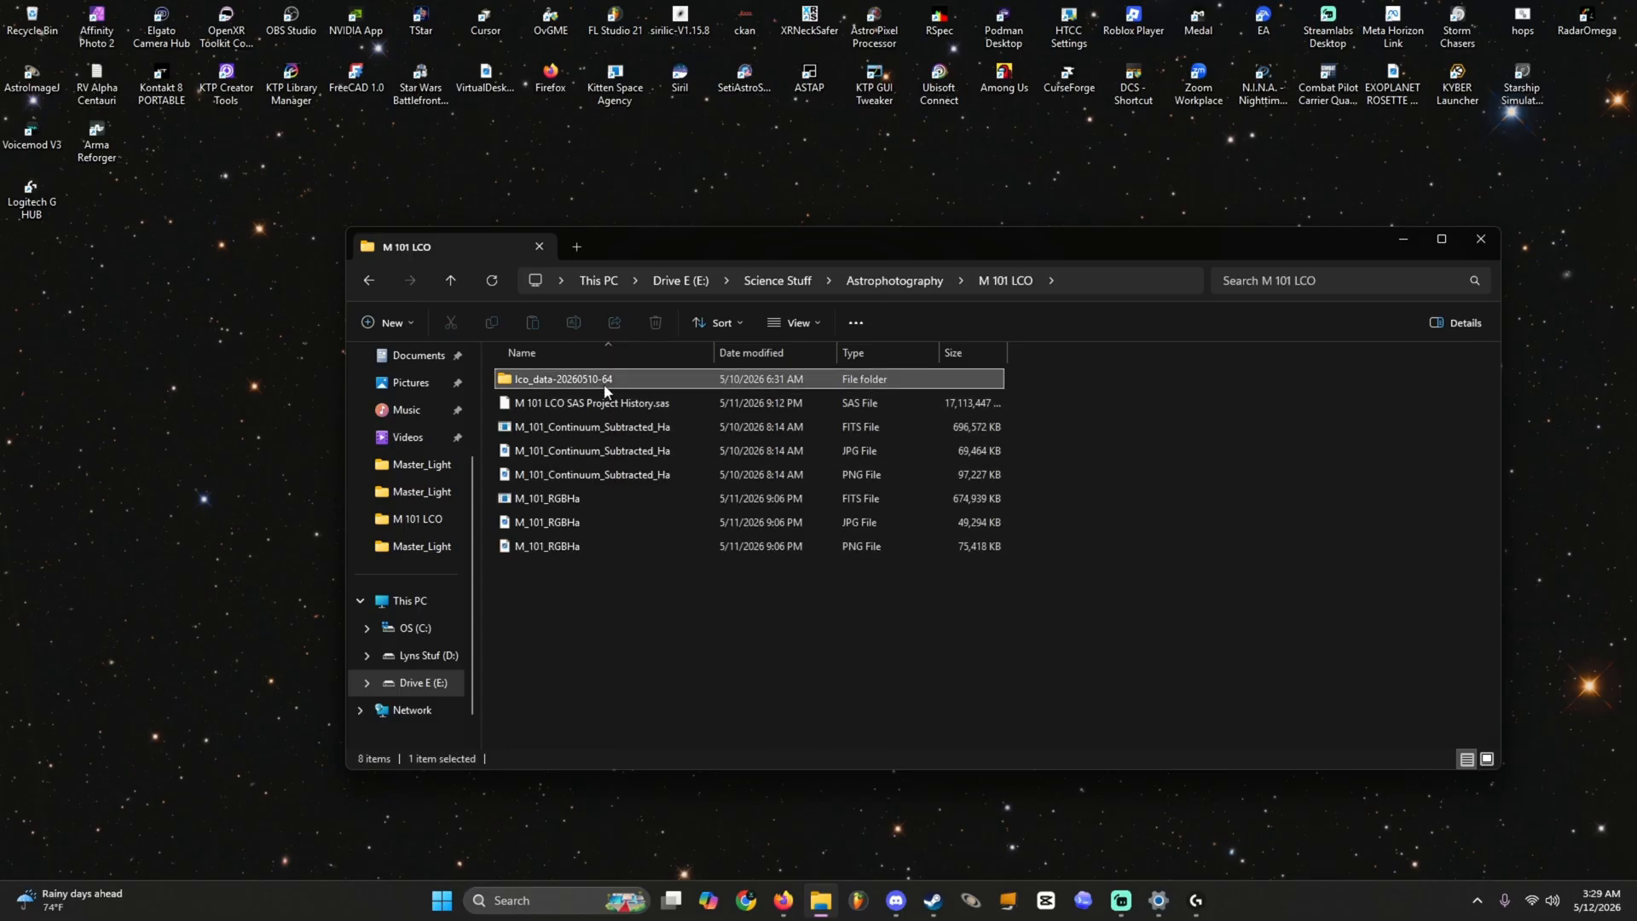
click(604, 428)
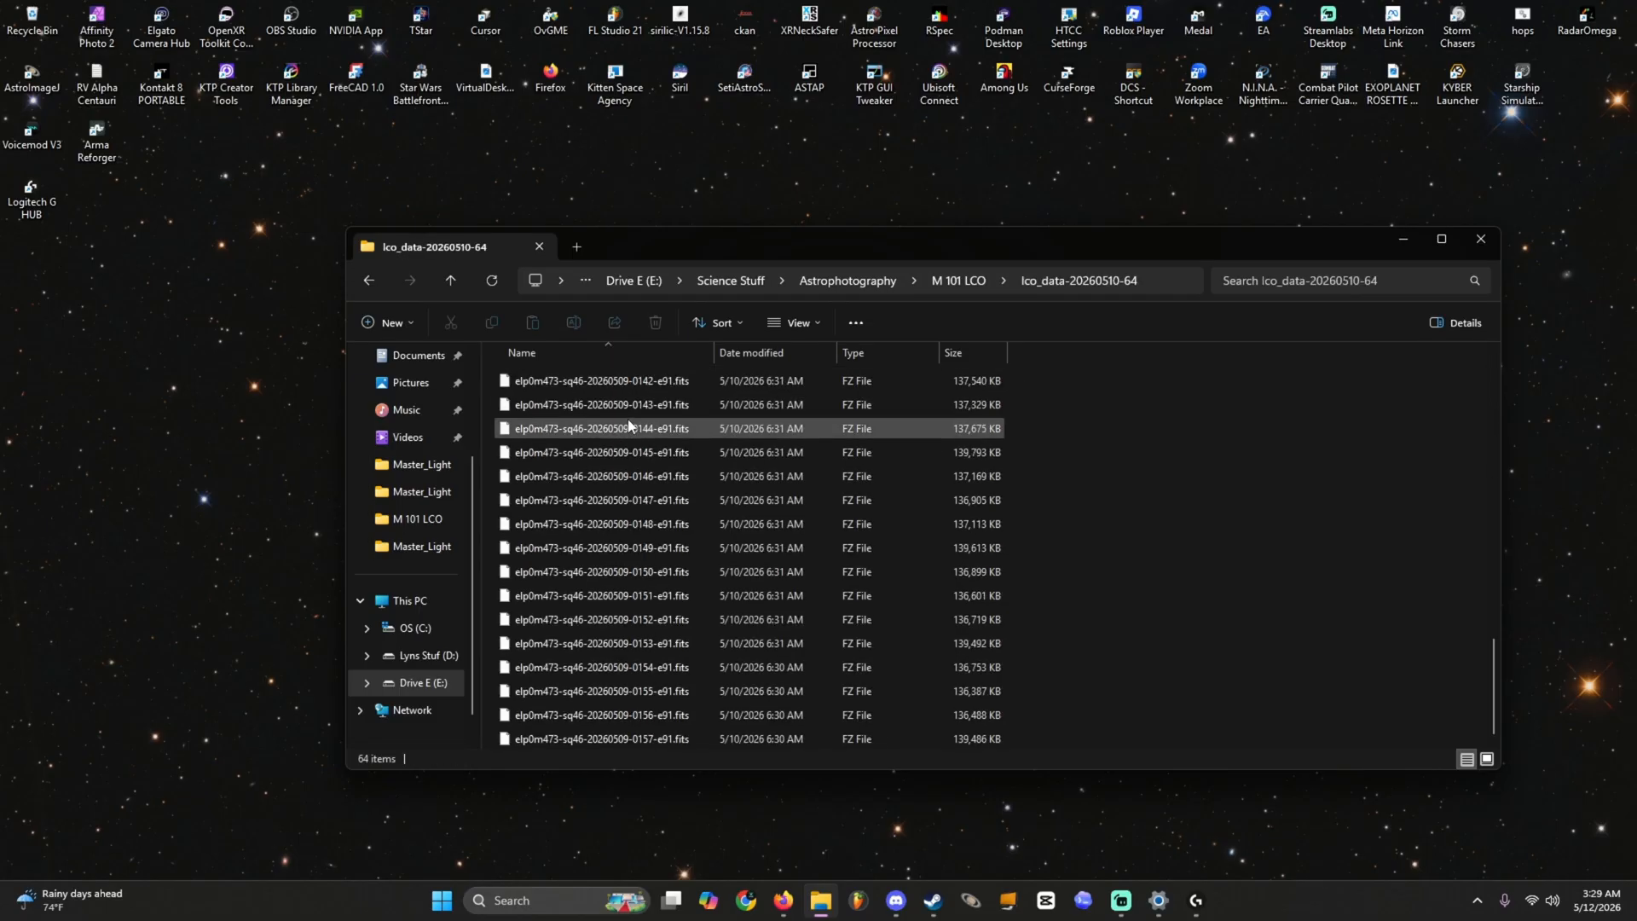
key(ctrl+a)
scroll(632, 417, down, 15)
key(alt+Left)
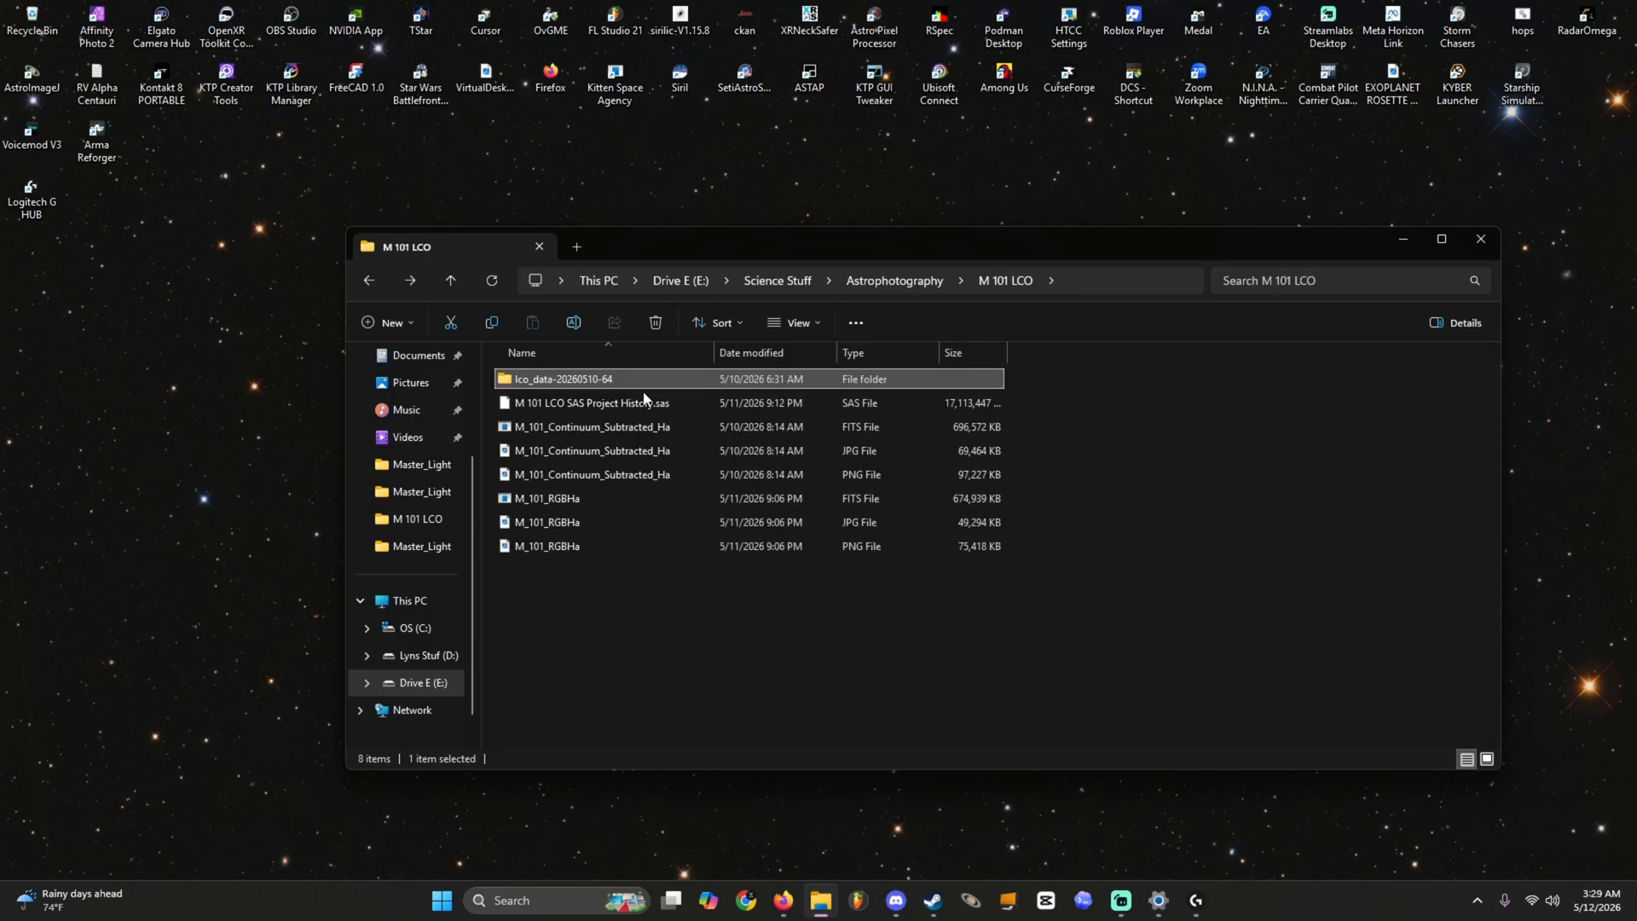
drag(699, 240, 674, 139)
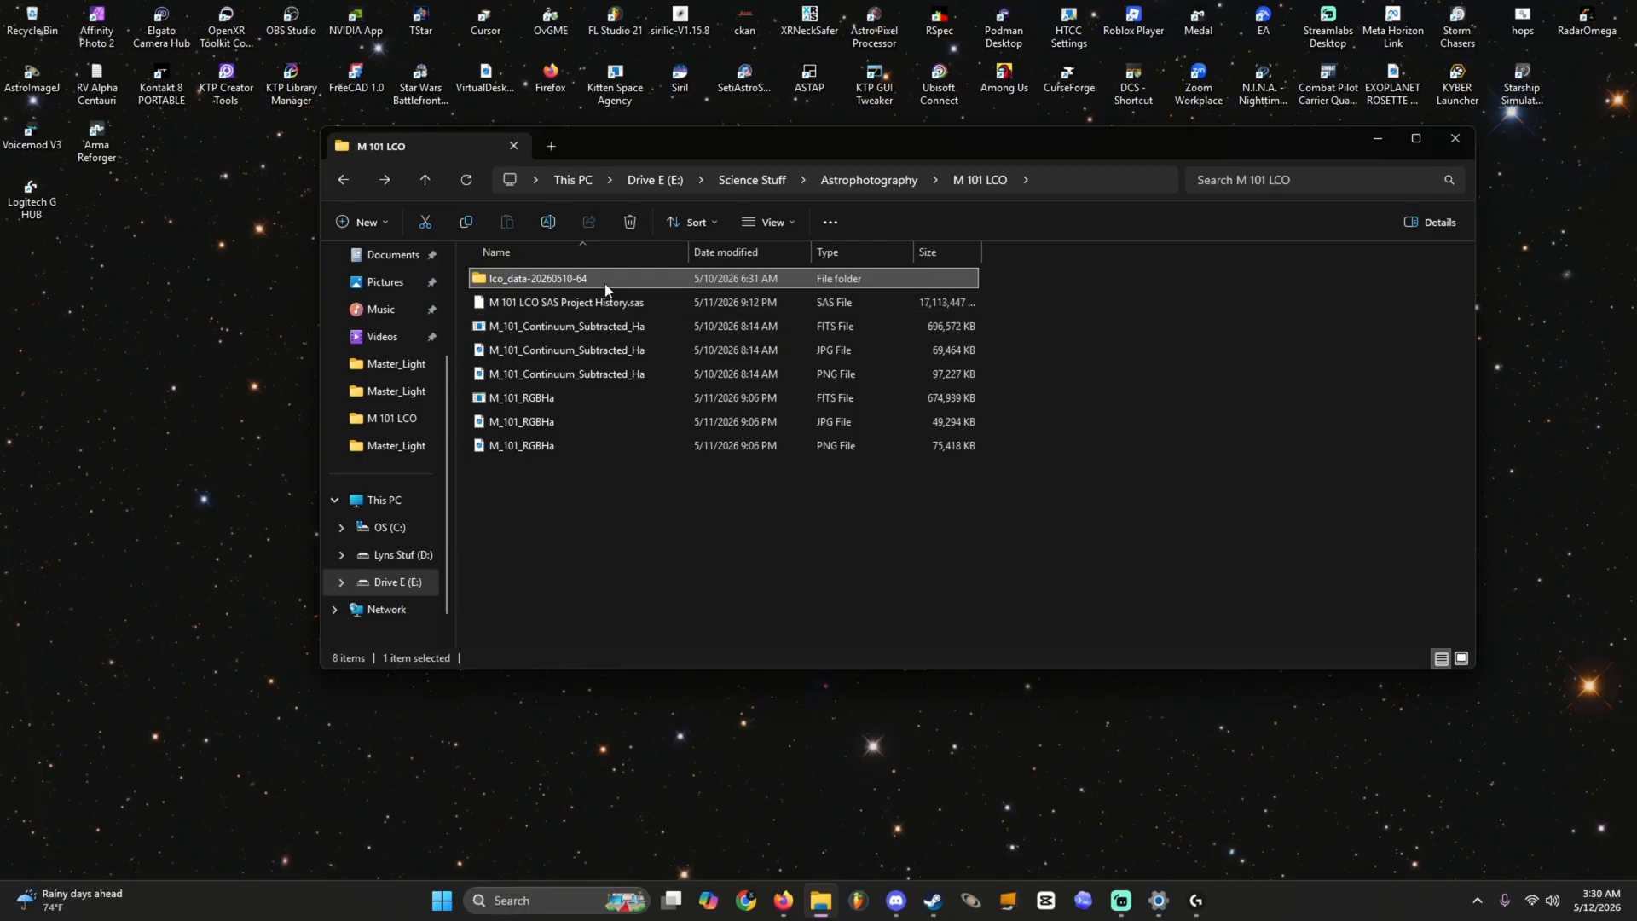
double_click(546, 279)
scroll(588, 324, down, 15)
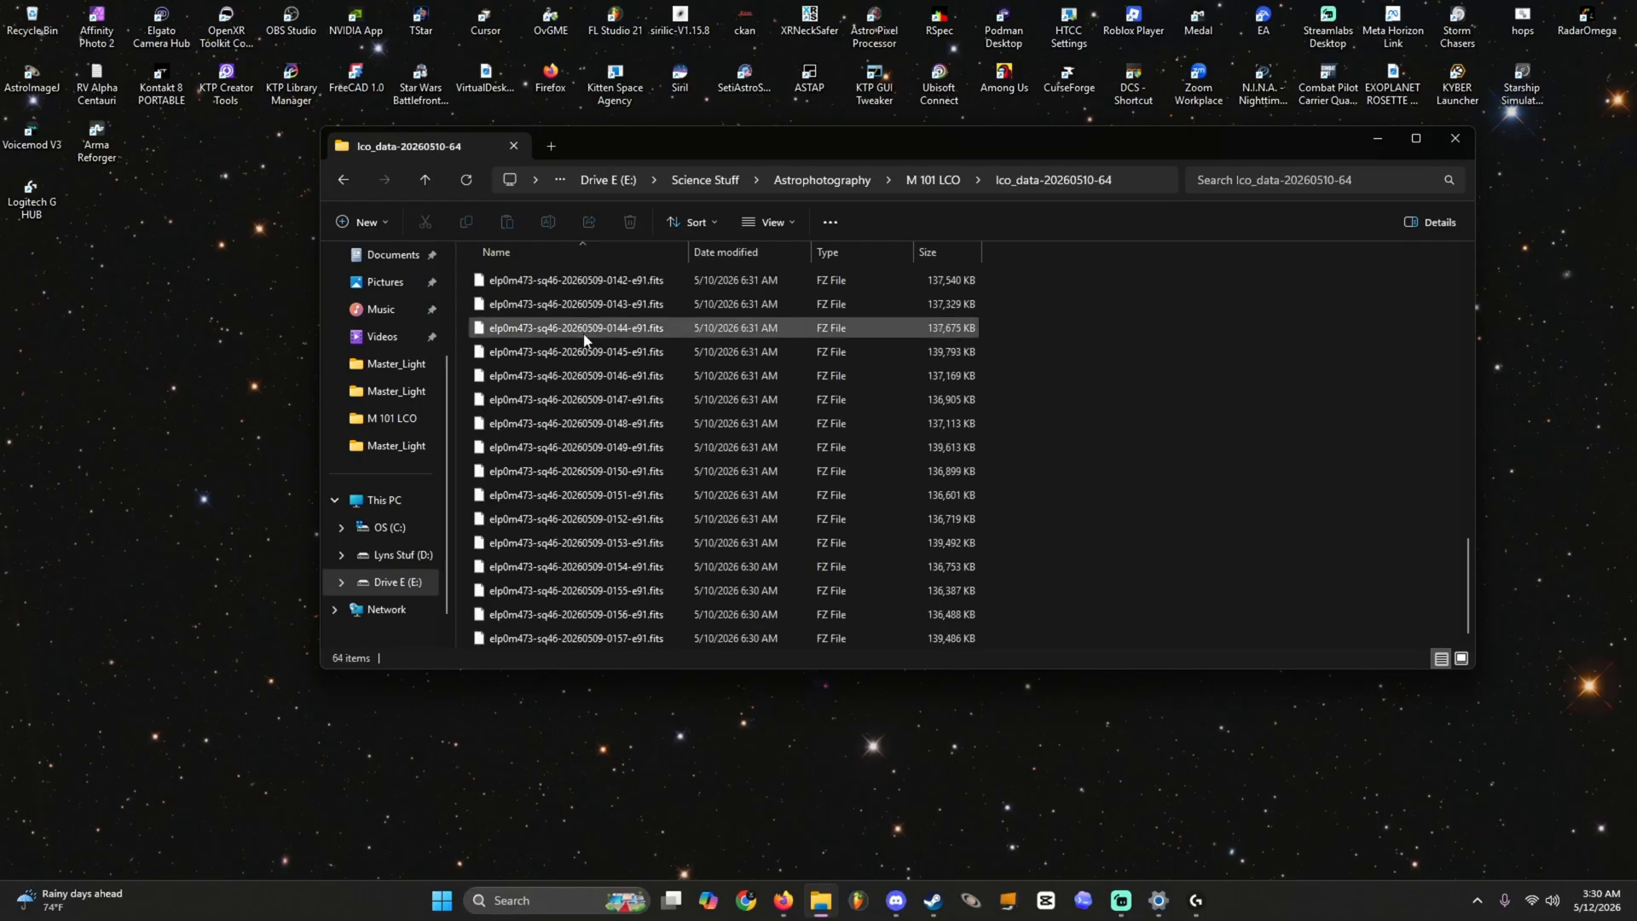
click(823, 180)
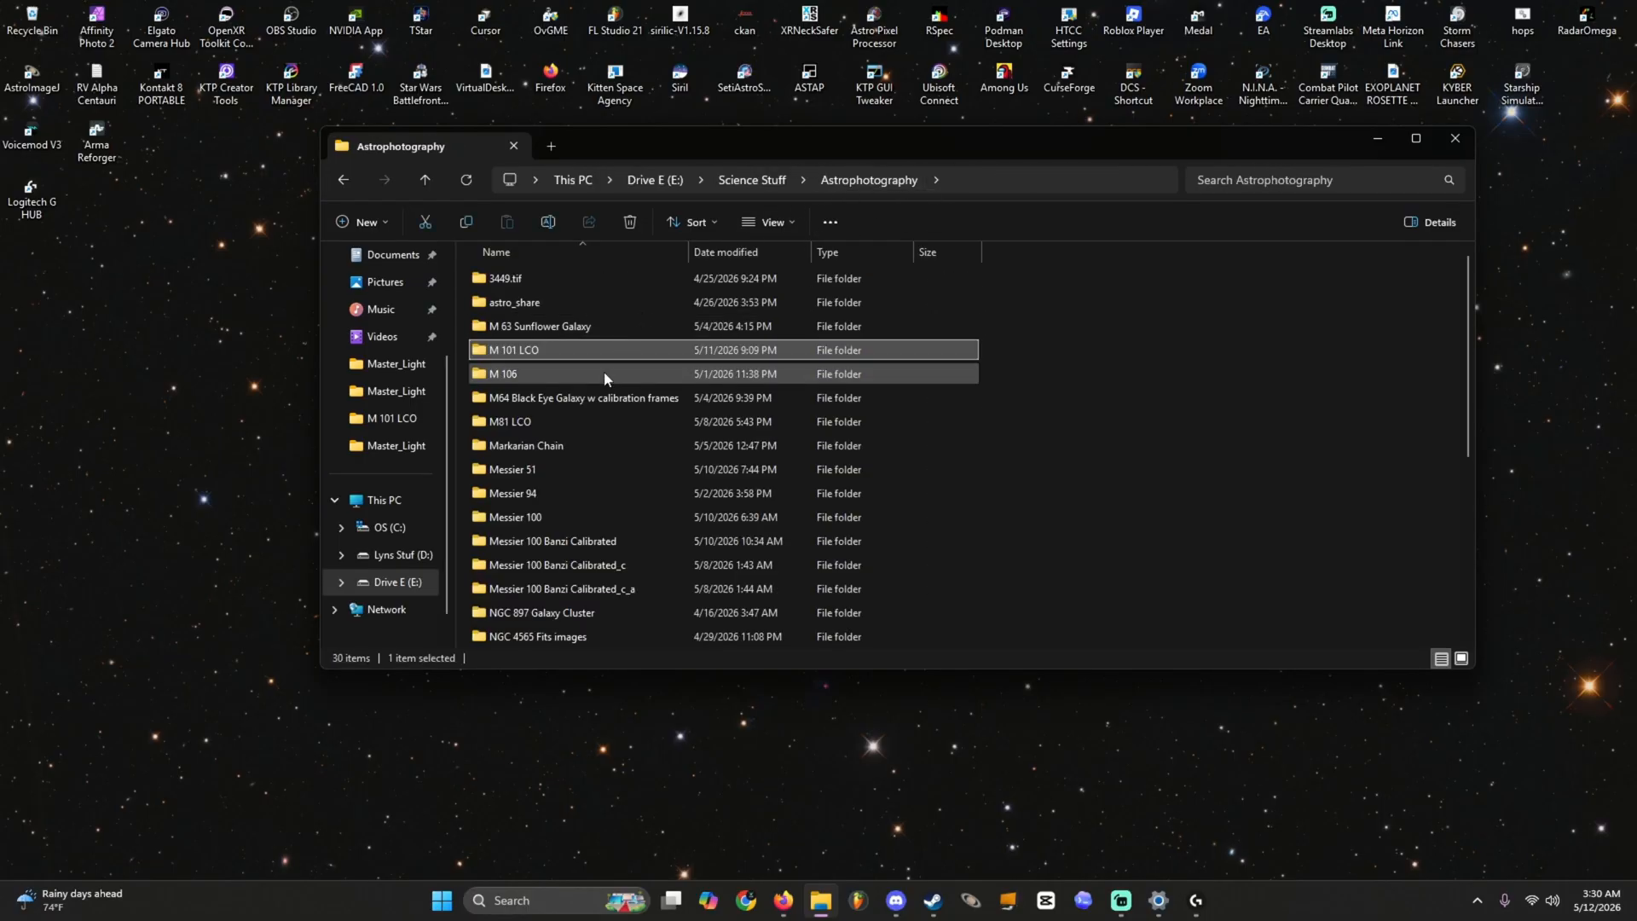
double_click(535, 515)
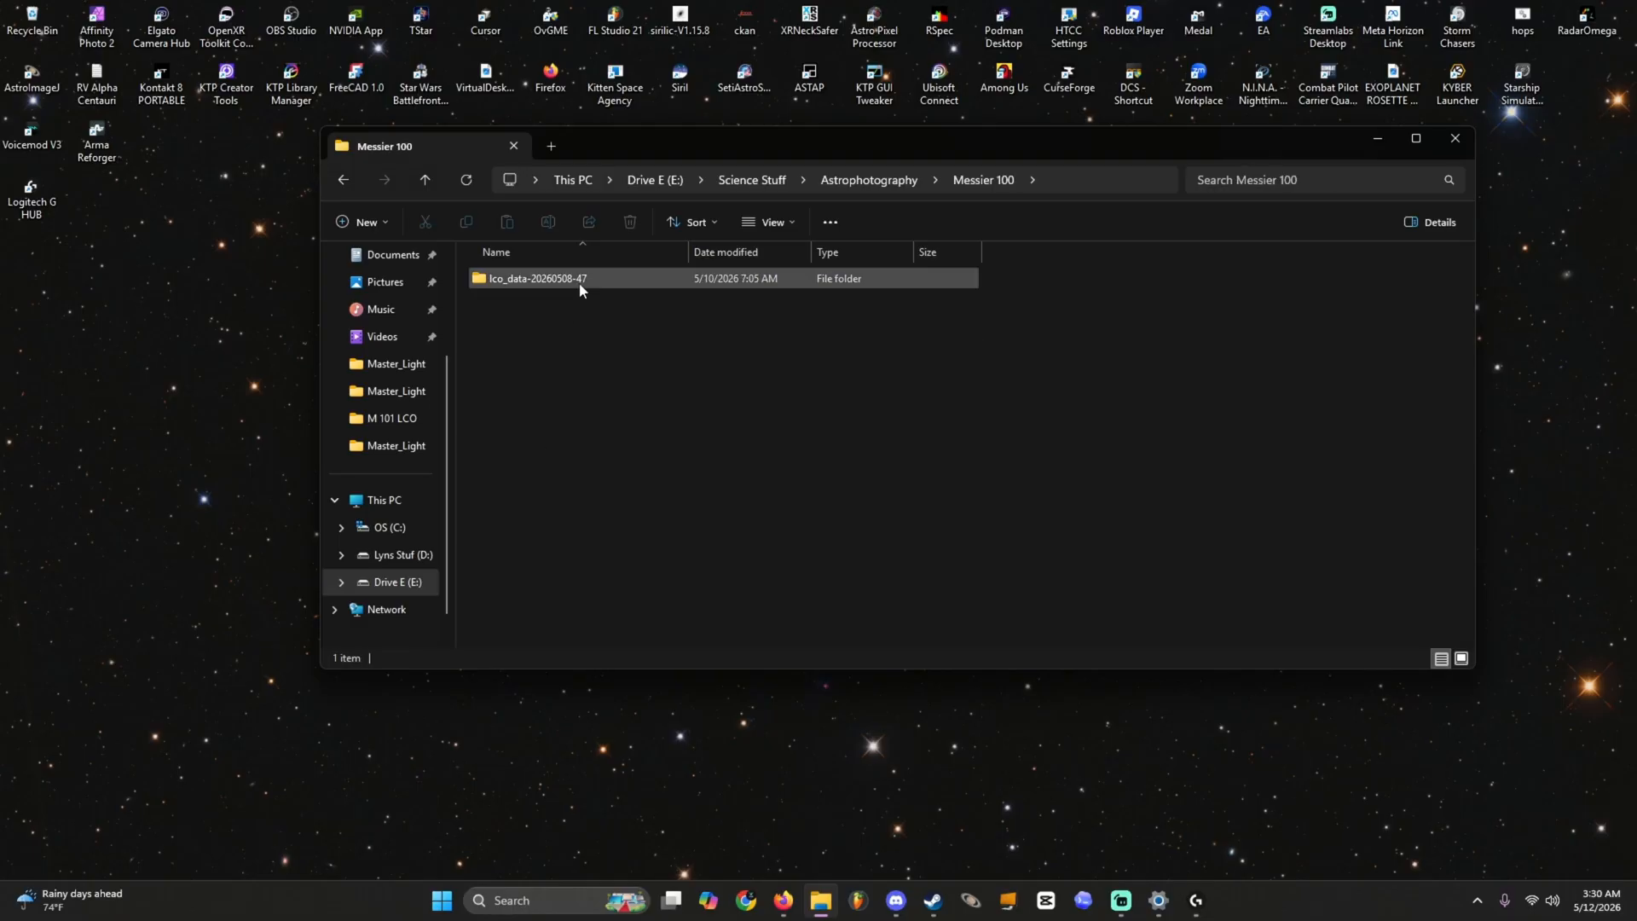
double_click(580, 280)
click(568, 329)
double_click(568, 327)
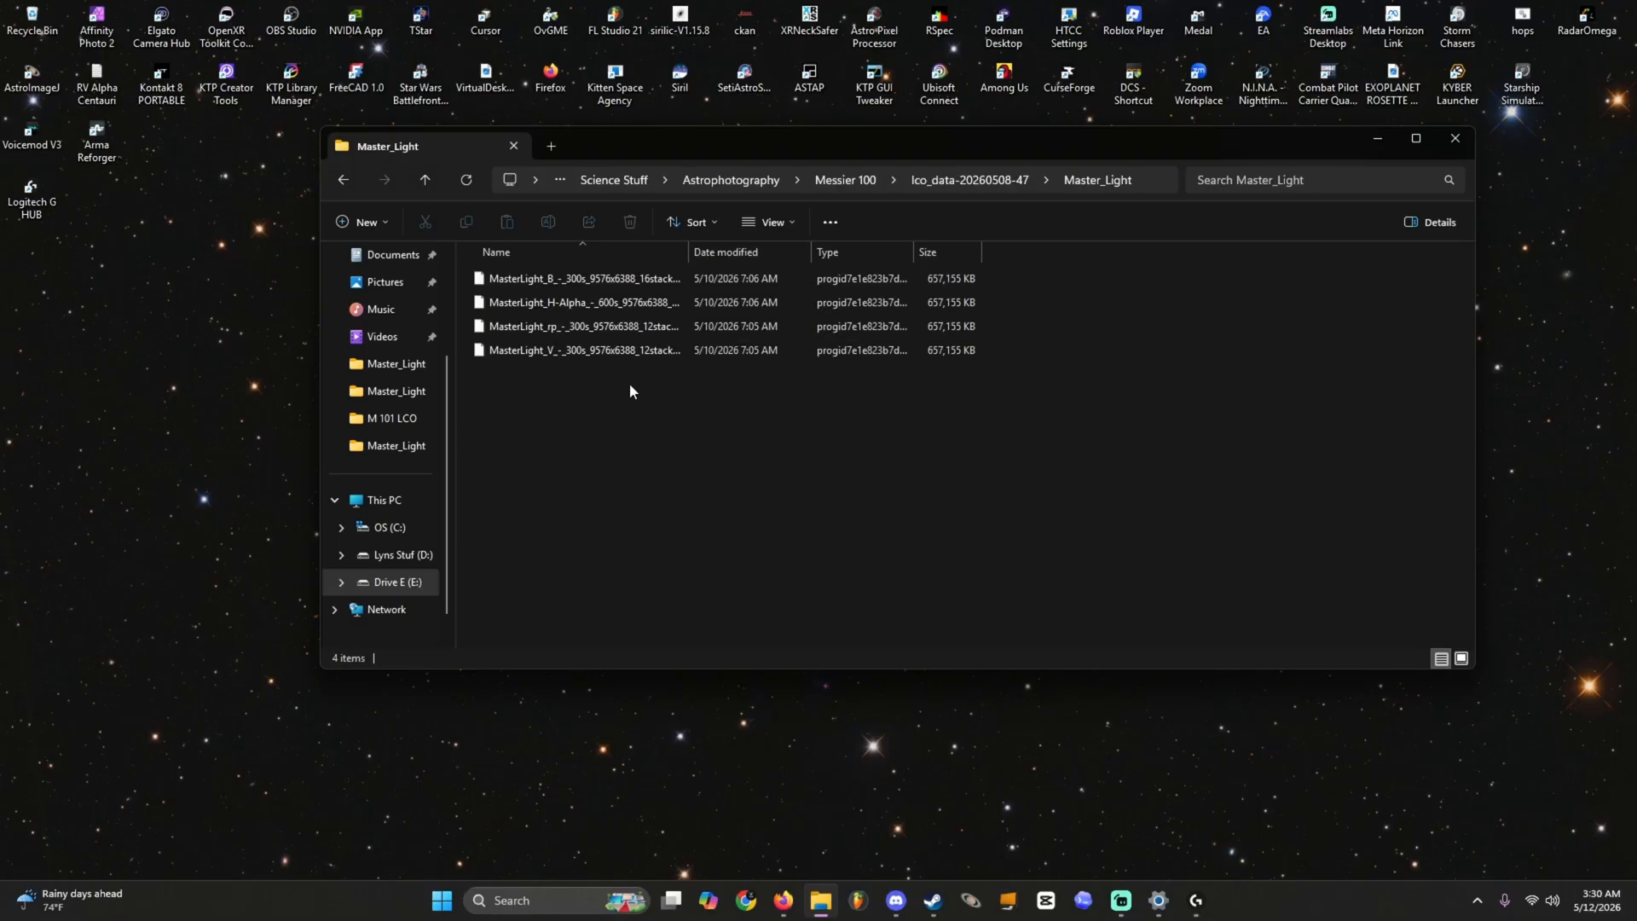
Step: Highlight the B, H-Alpha, rp and V master light files of Messier 100 for review, then clear the selection
drag(1118, 448, 473, 266)
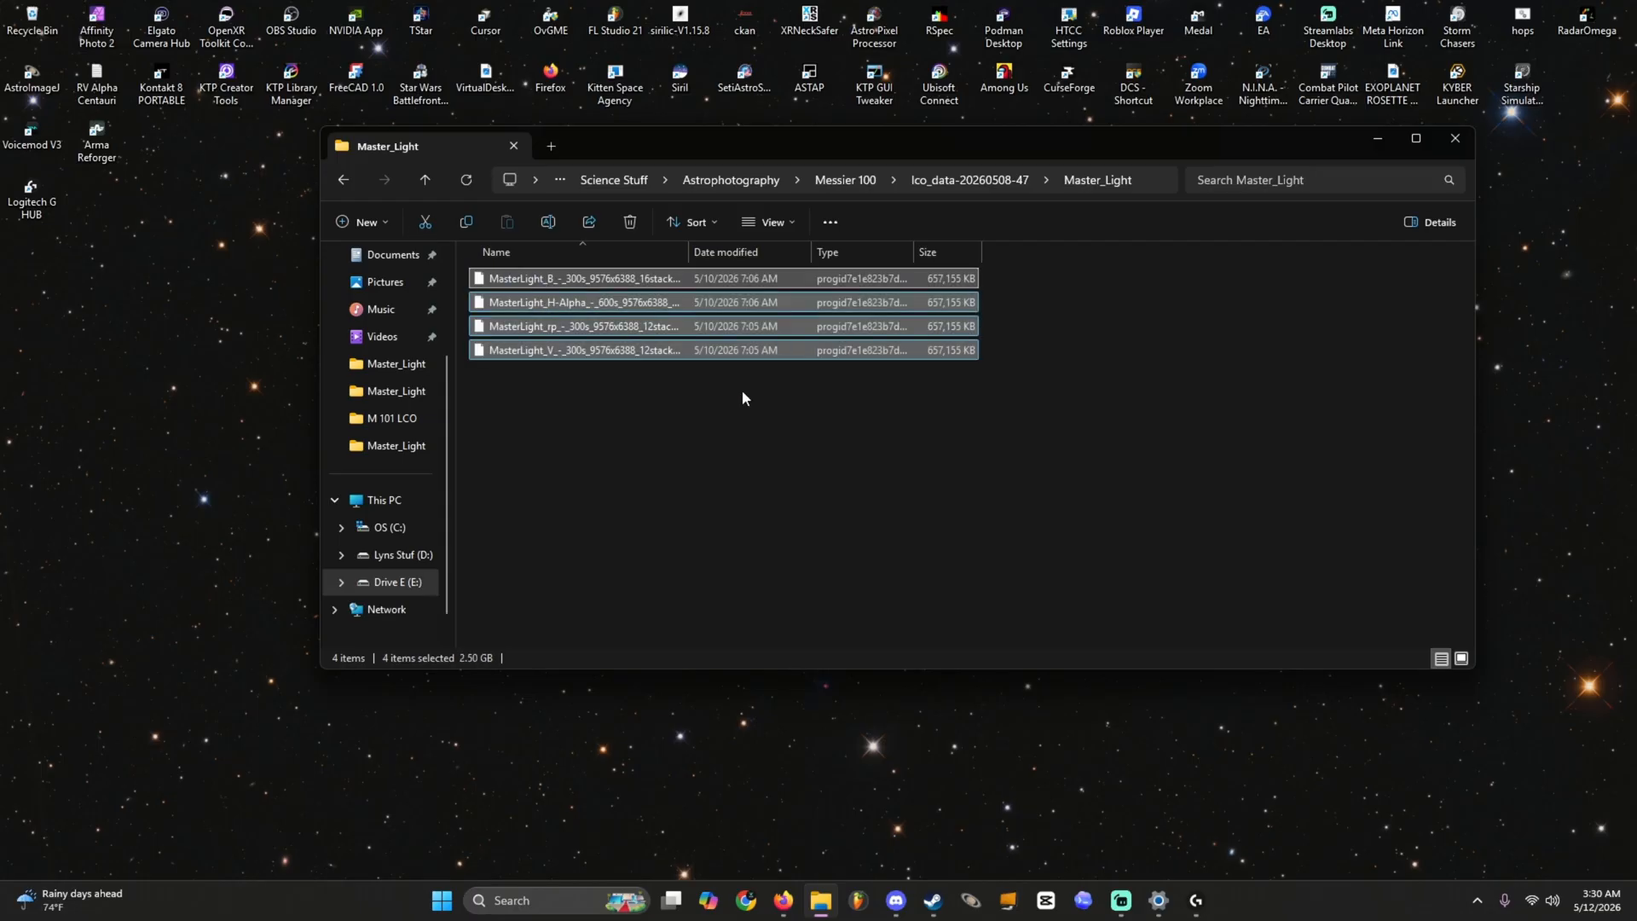
drag(977, 432, 468, 259)
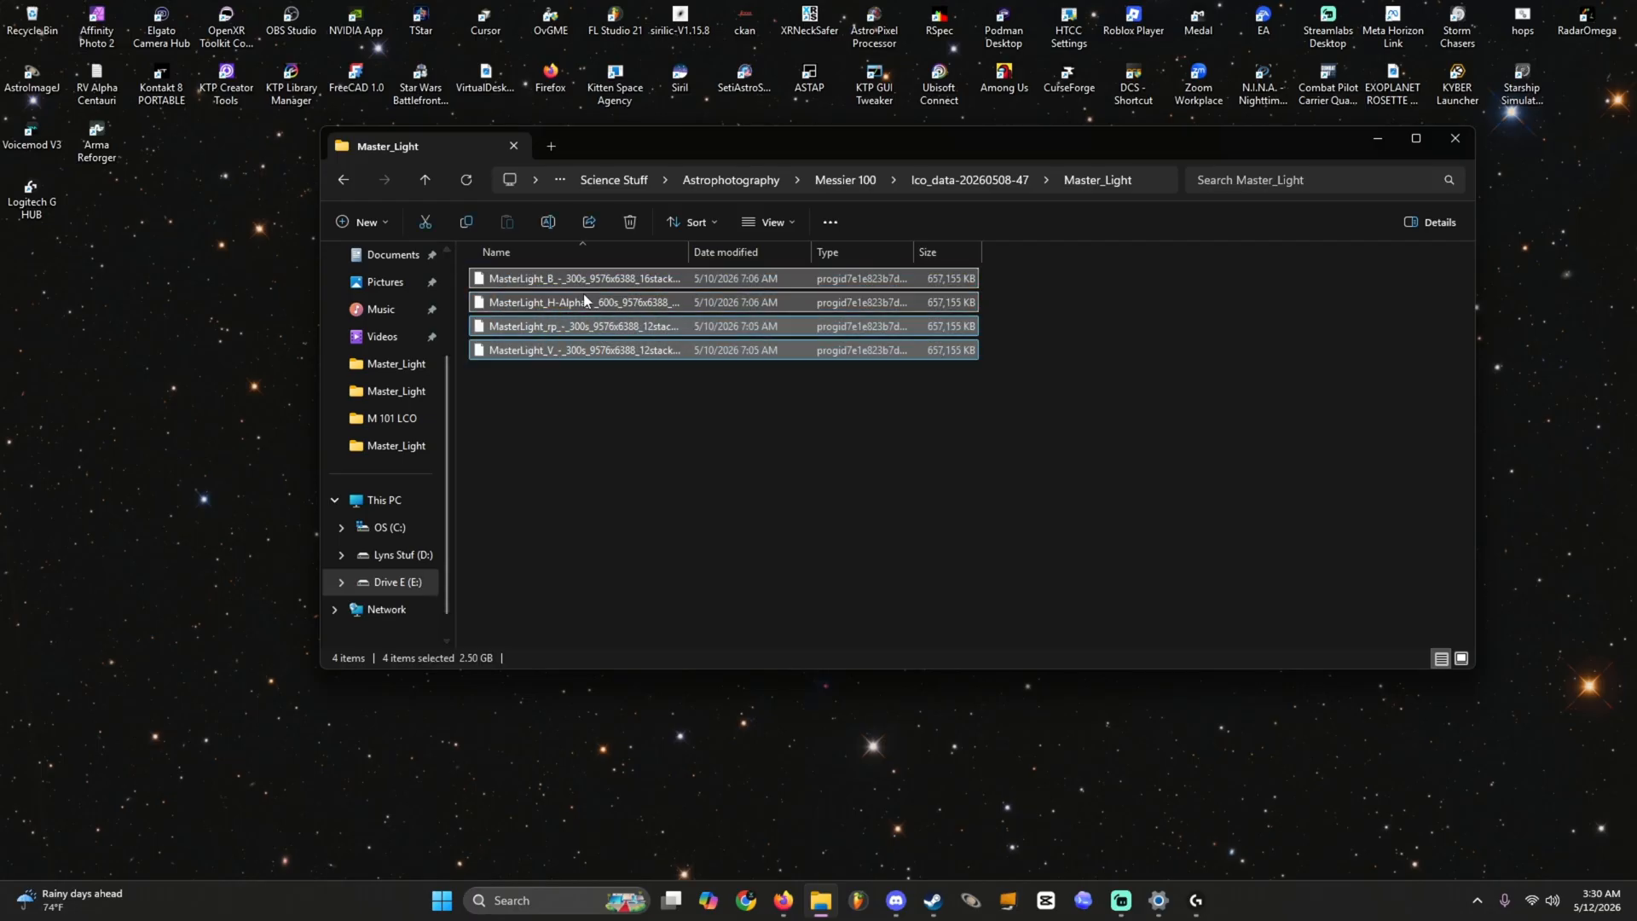
click(918, 417)
drag(1064, 434, 460, 263)
click(880, 430)
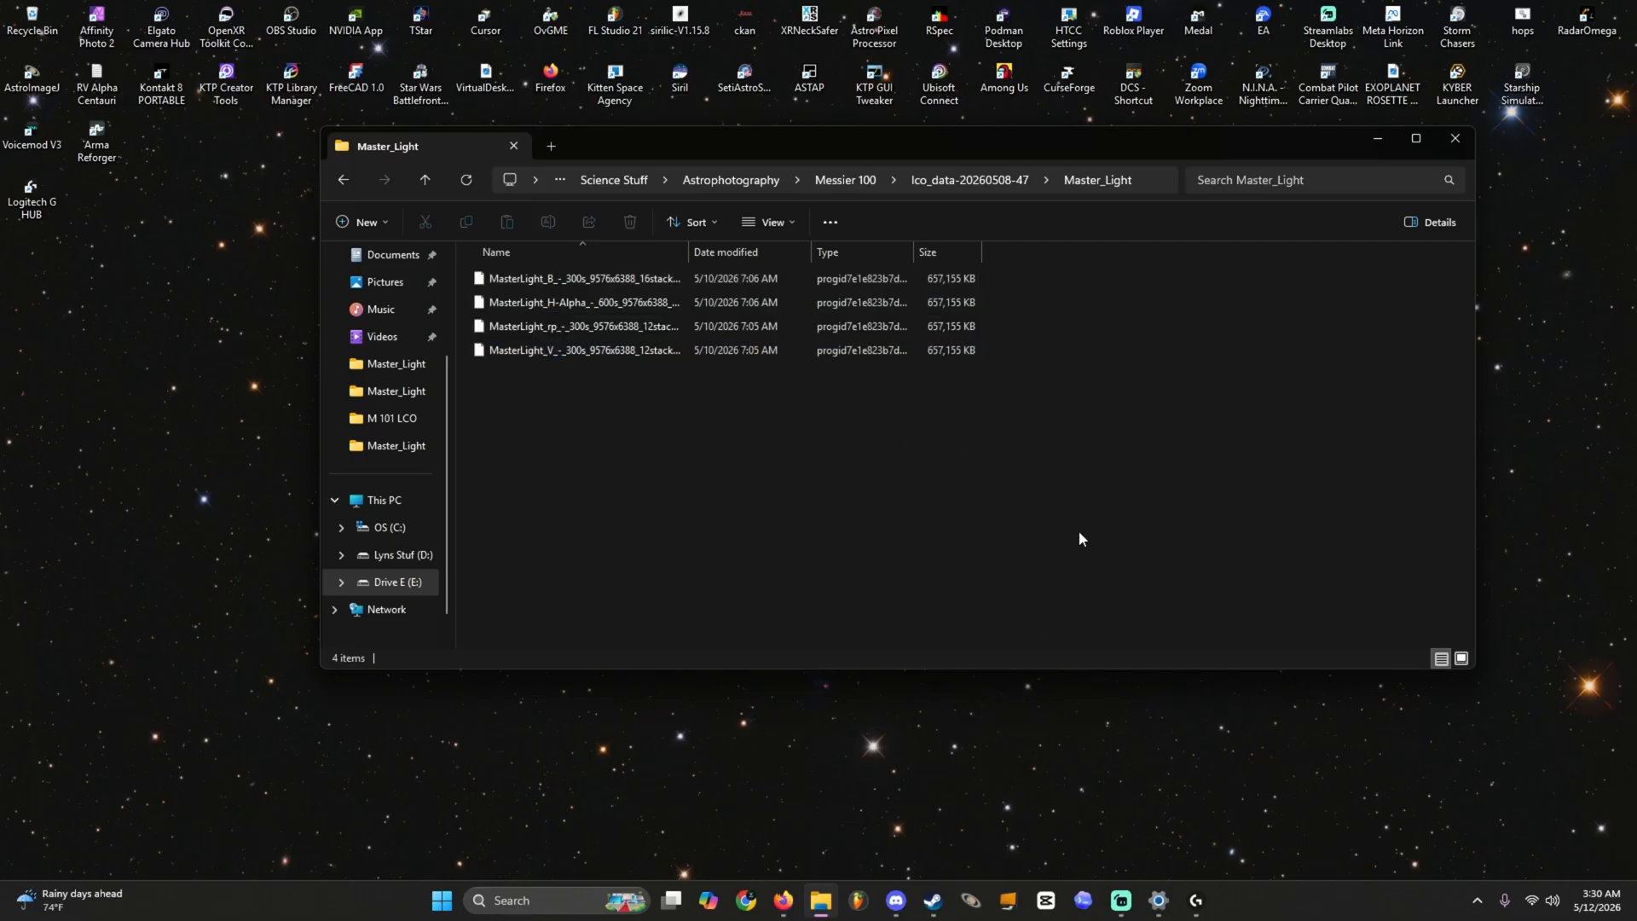
Step: Minimize File Explorer, launch Seti Astro Suite Pro and accept its update to version 1.15.16
click(1378, 140)
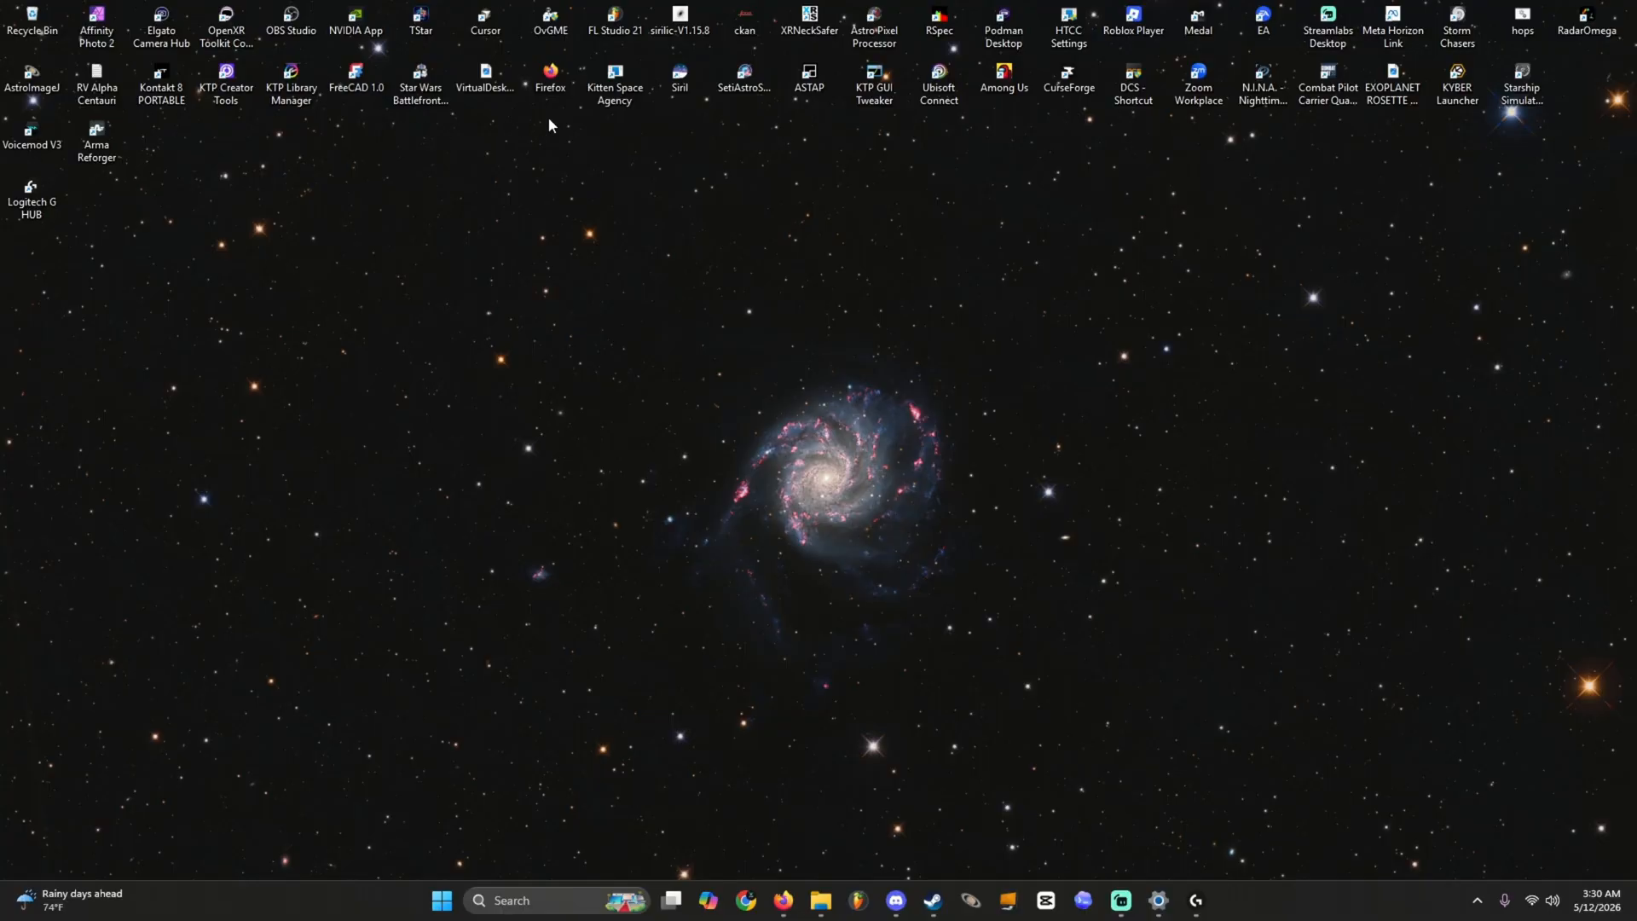
click(738, 94)
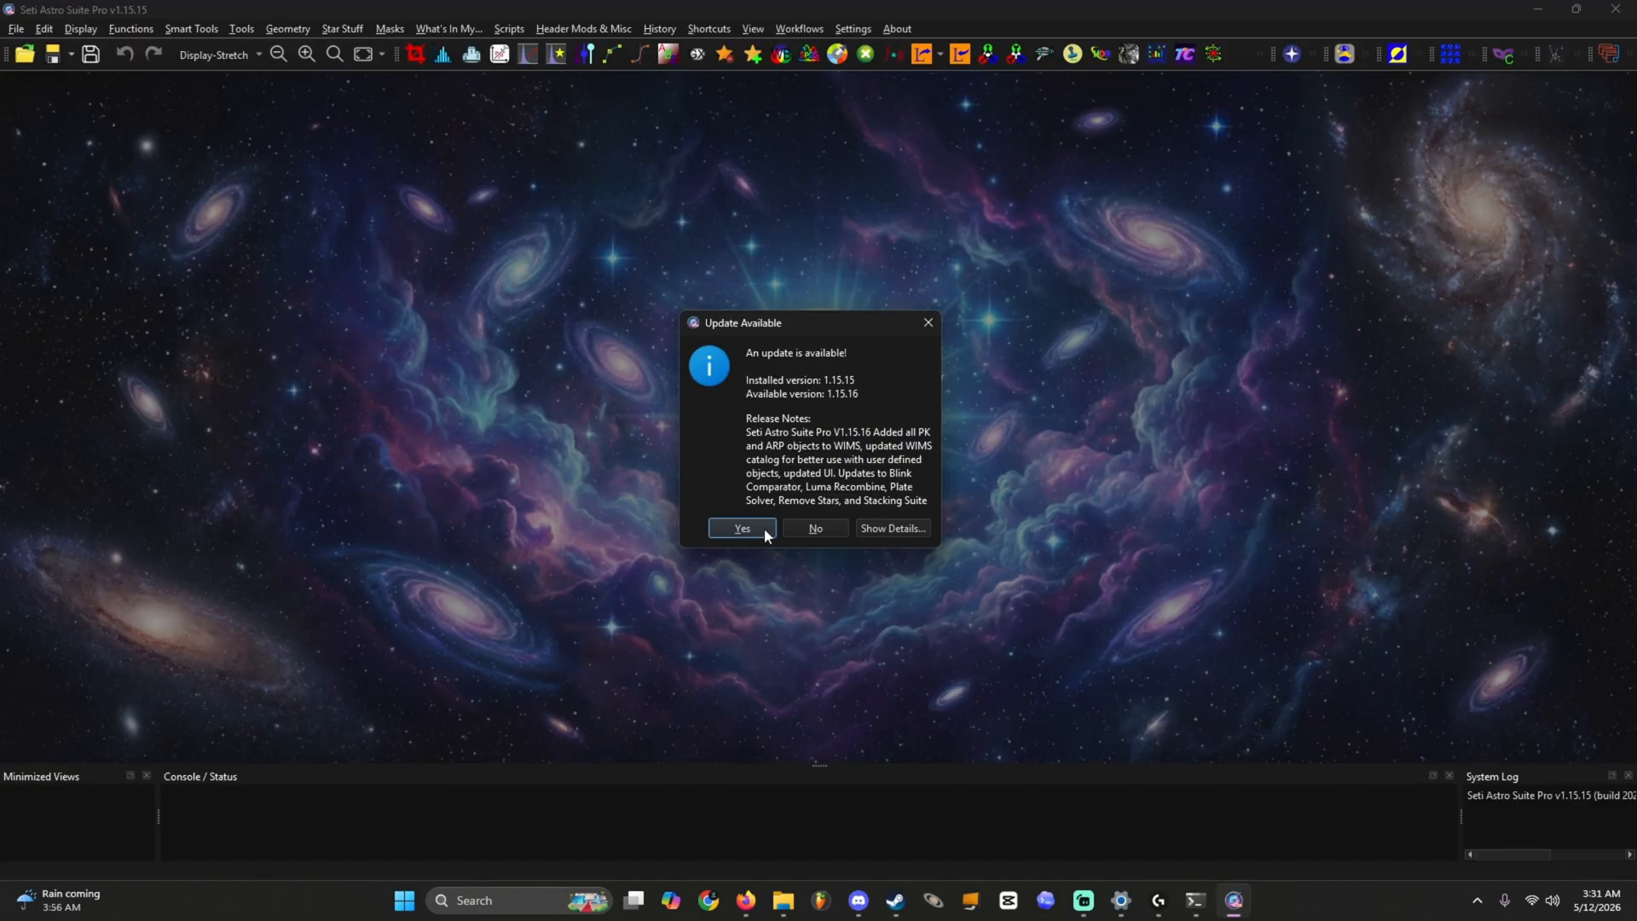
click(763, 527)
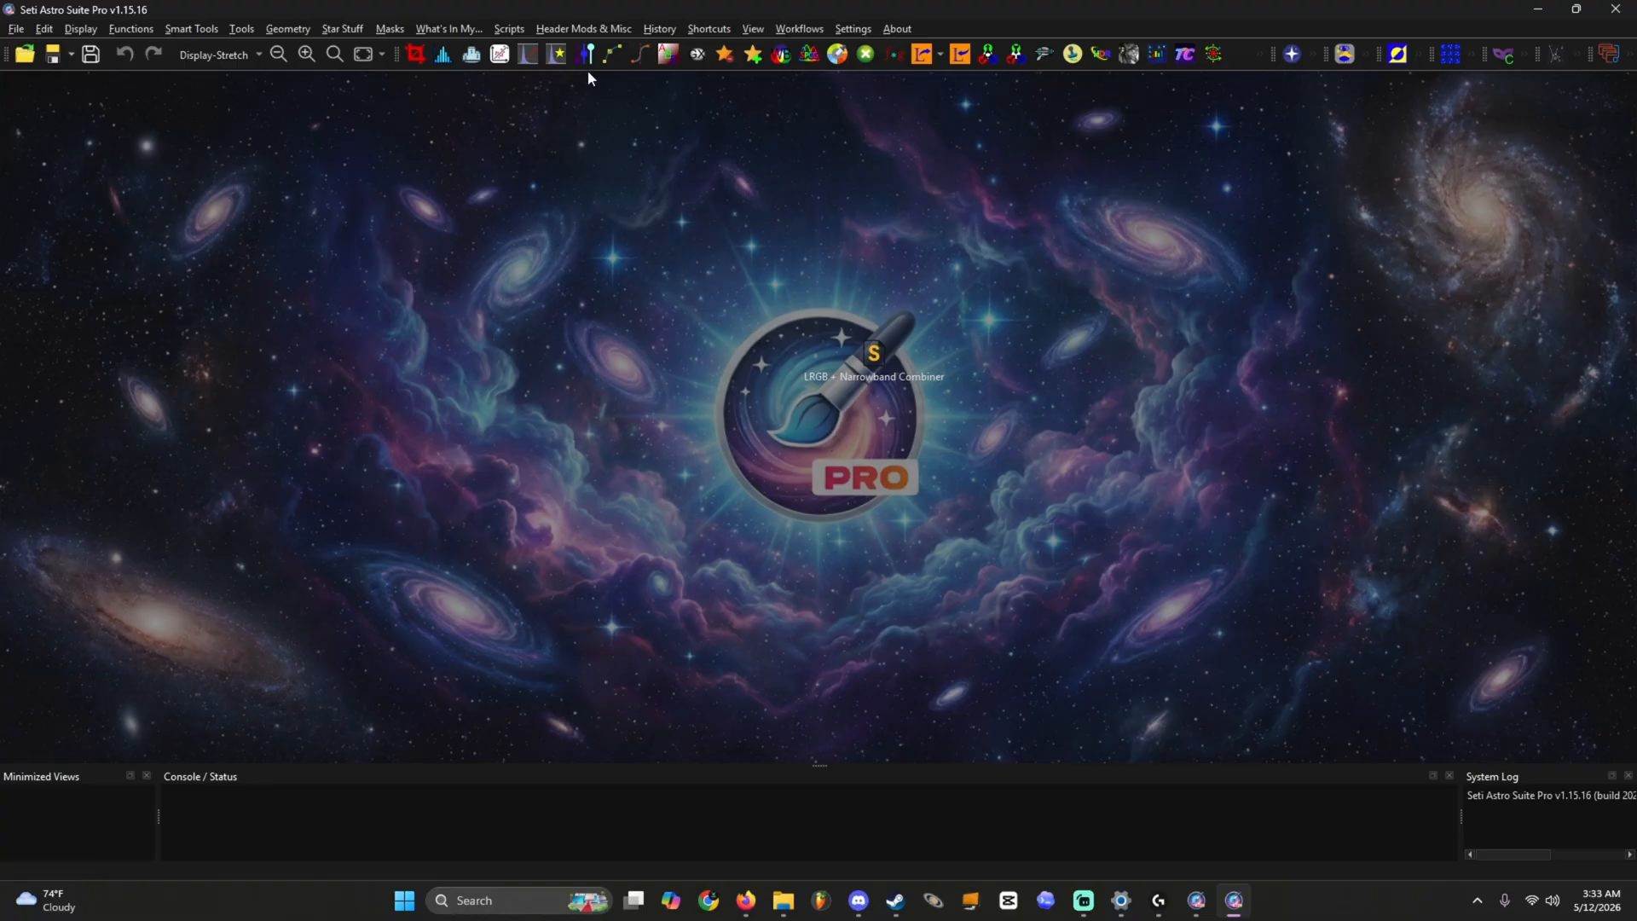
Step: Start an RGB Combination from individual files and load MasterLight_rp_-_300s_9576x6388_12stacked.fit from Messier 100's Master_Light folder as red
click(1015, 55)
click(612, 337)
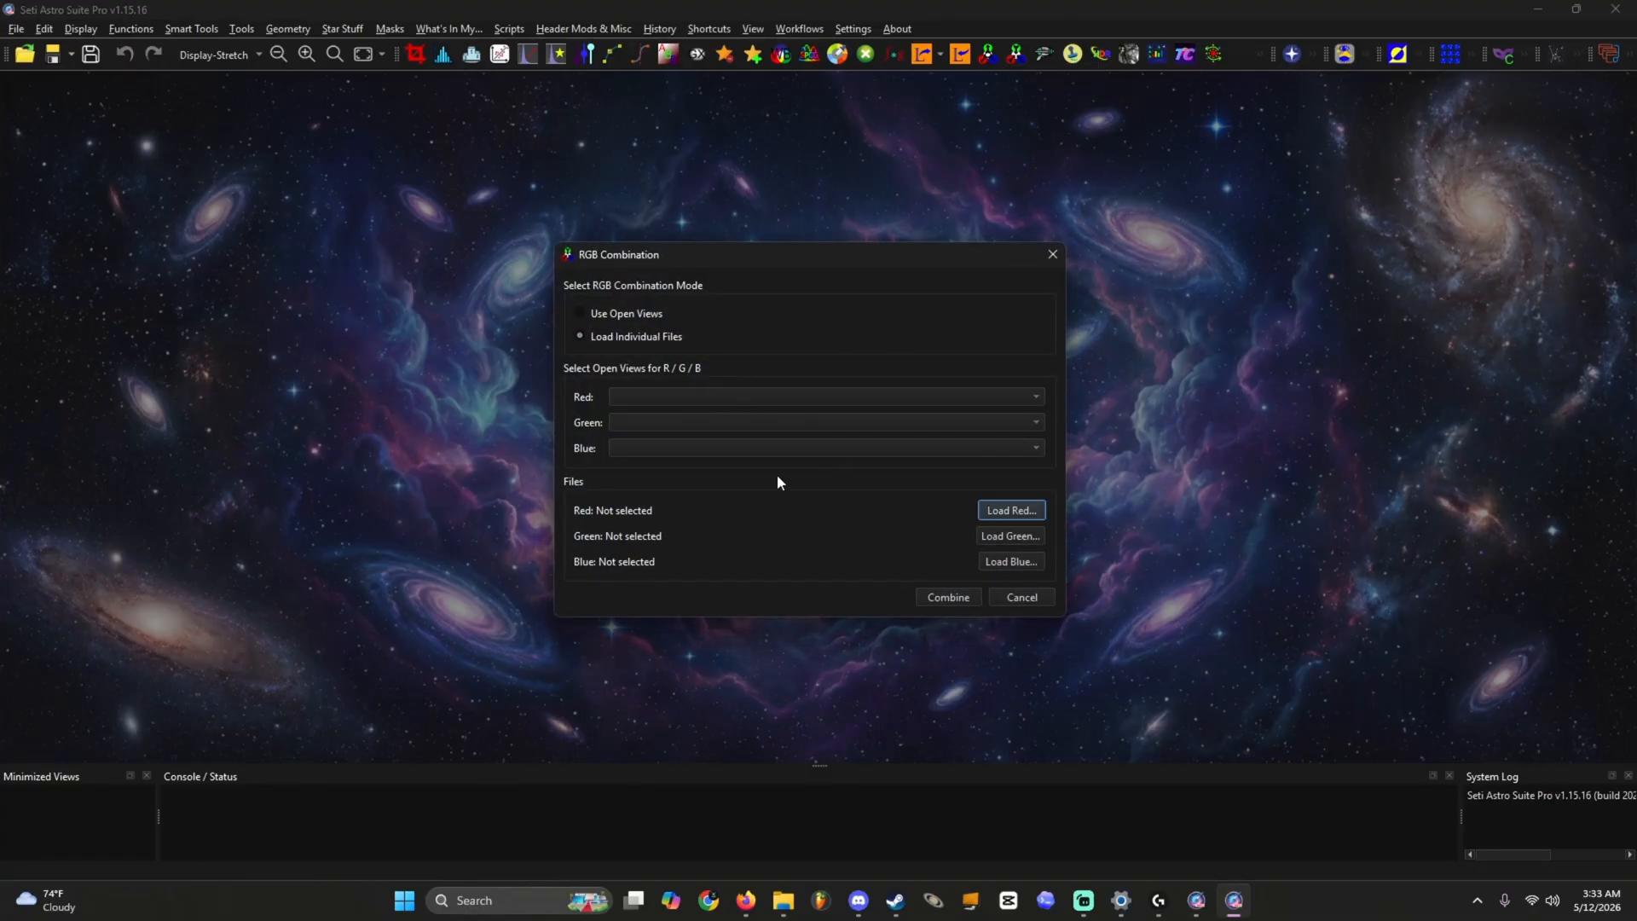
click(1015, 511)
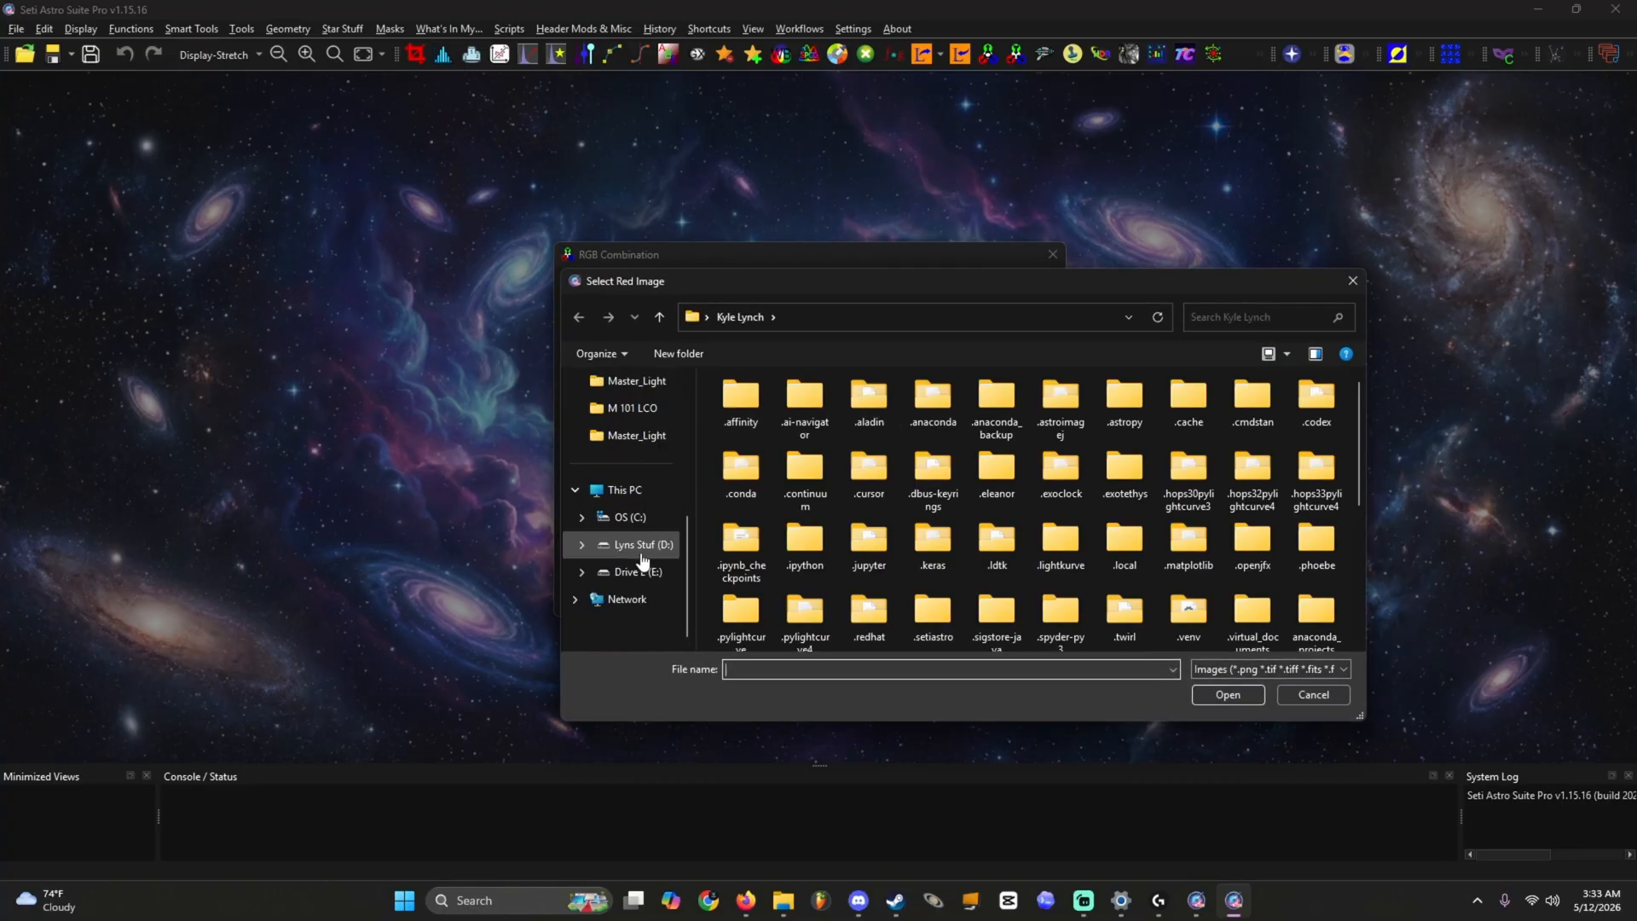
scroll(644, 554, up, 1)
click(635, 462)
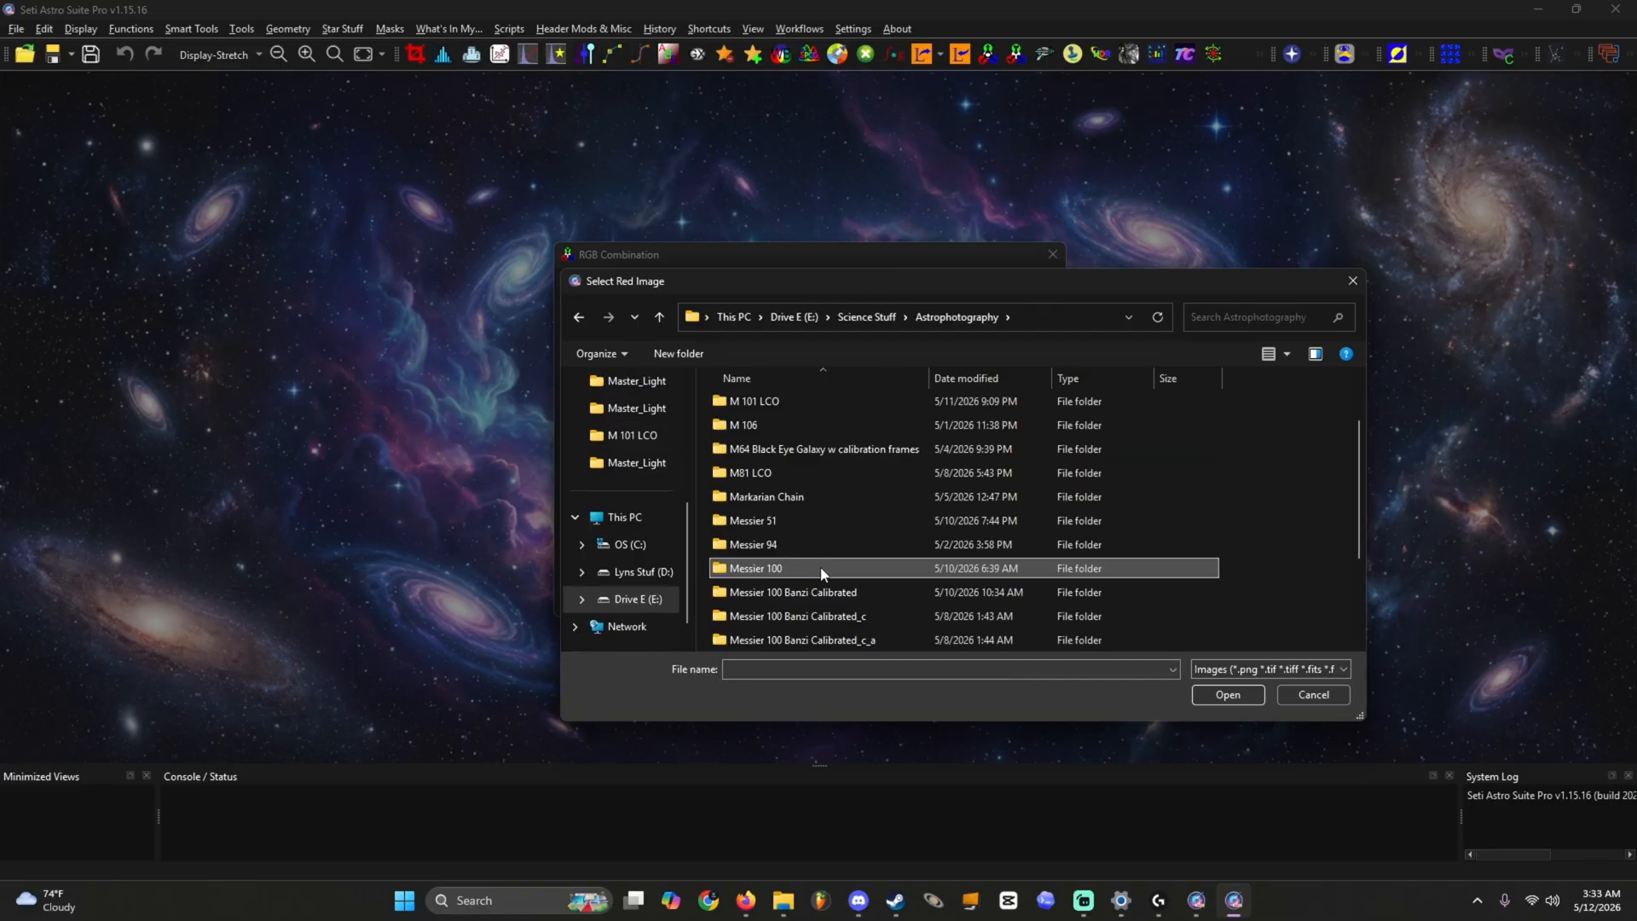
double_click(820, 566)
double_click(826, 404)
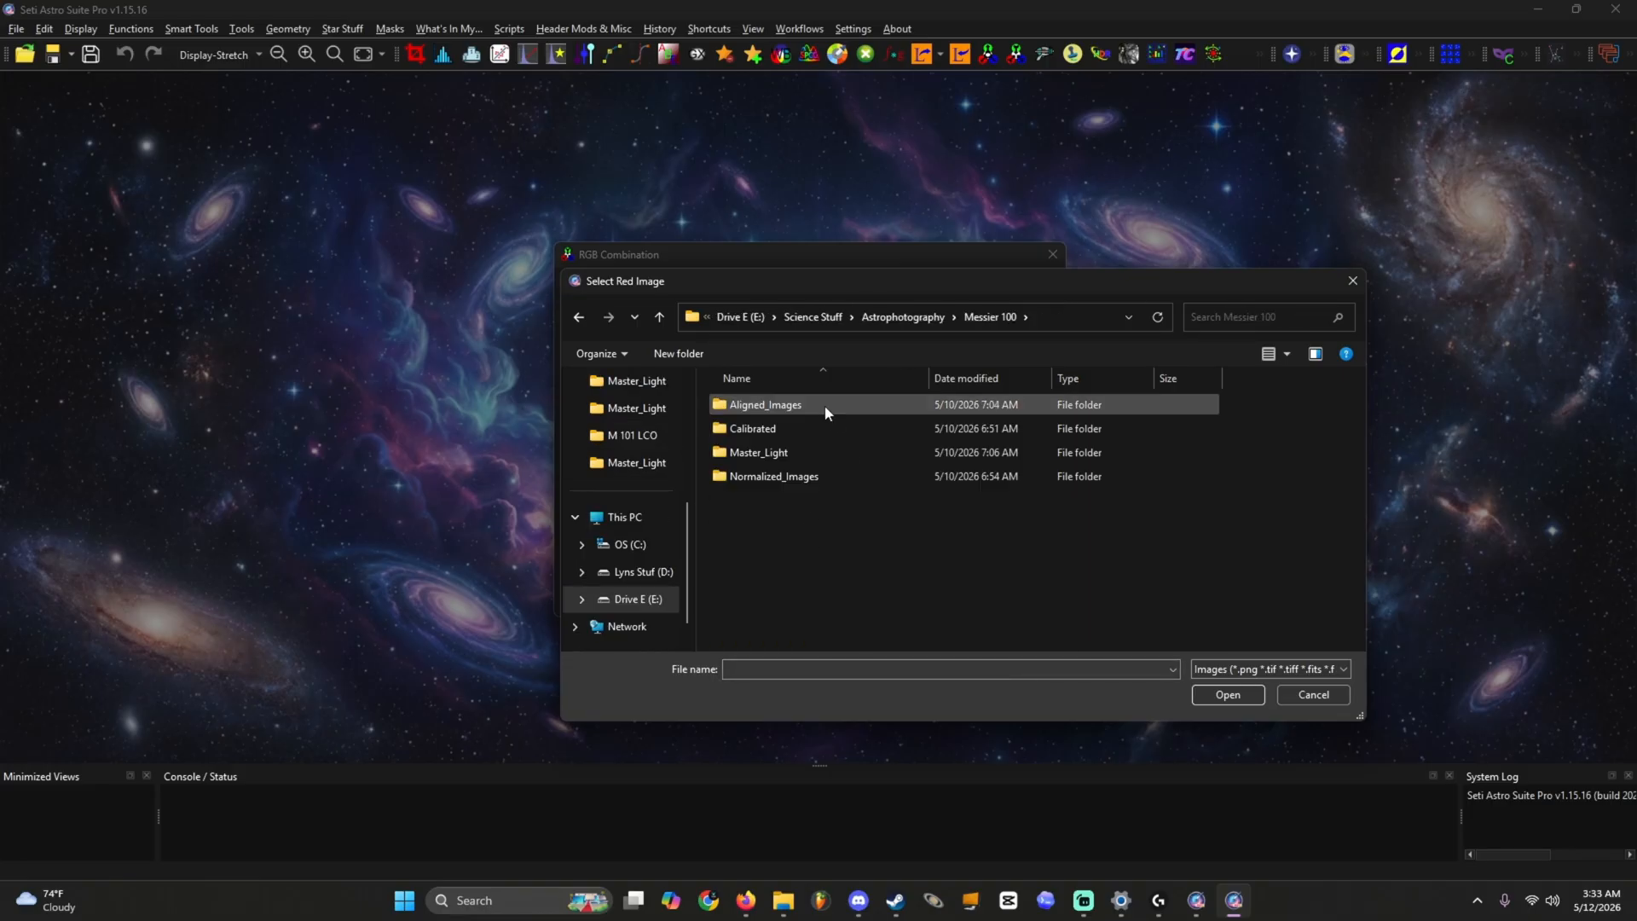
double_click(810, 451)
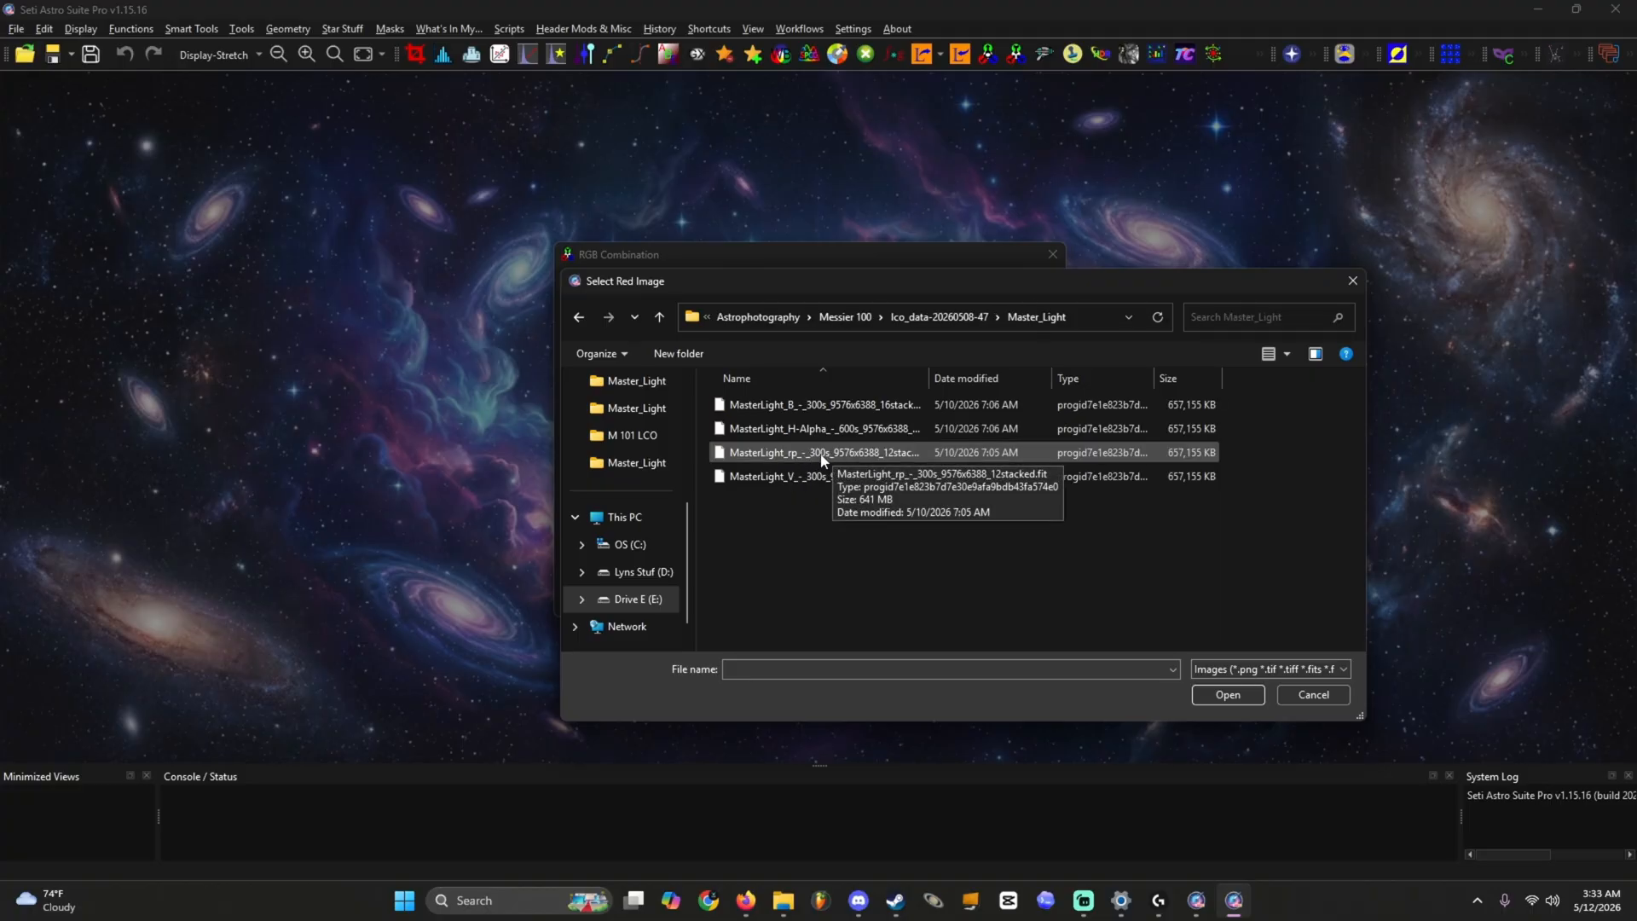
double_click(820, 458)
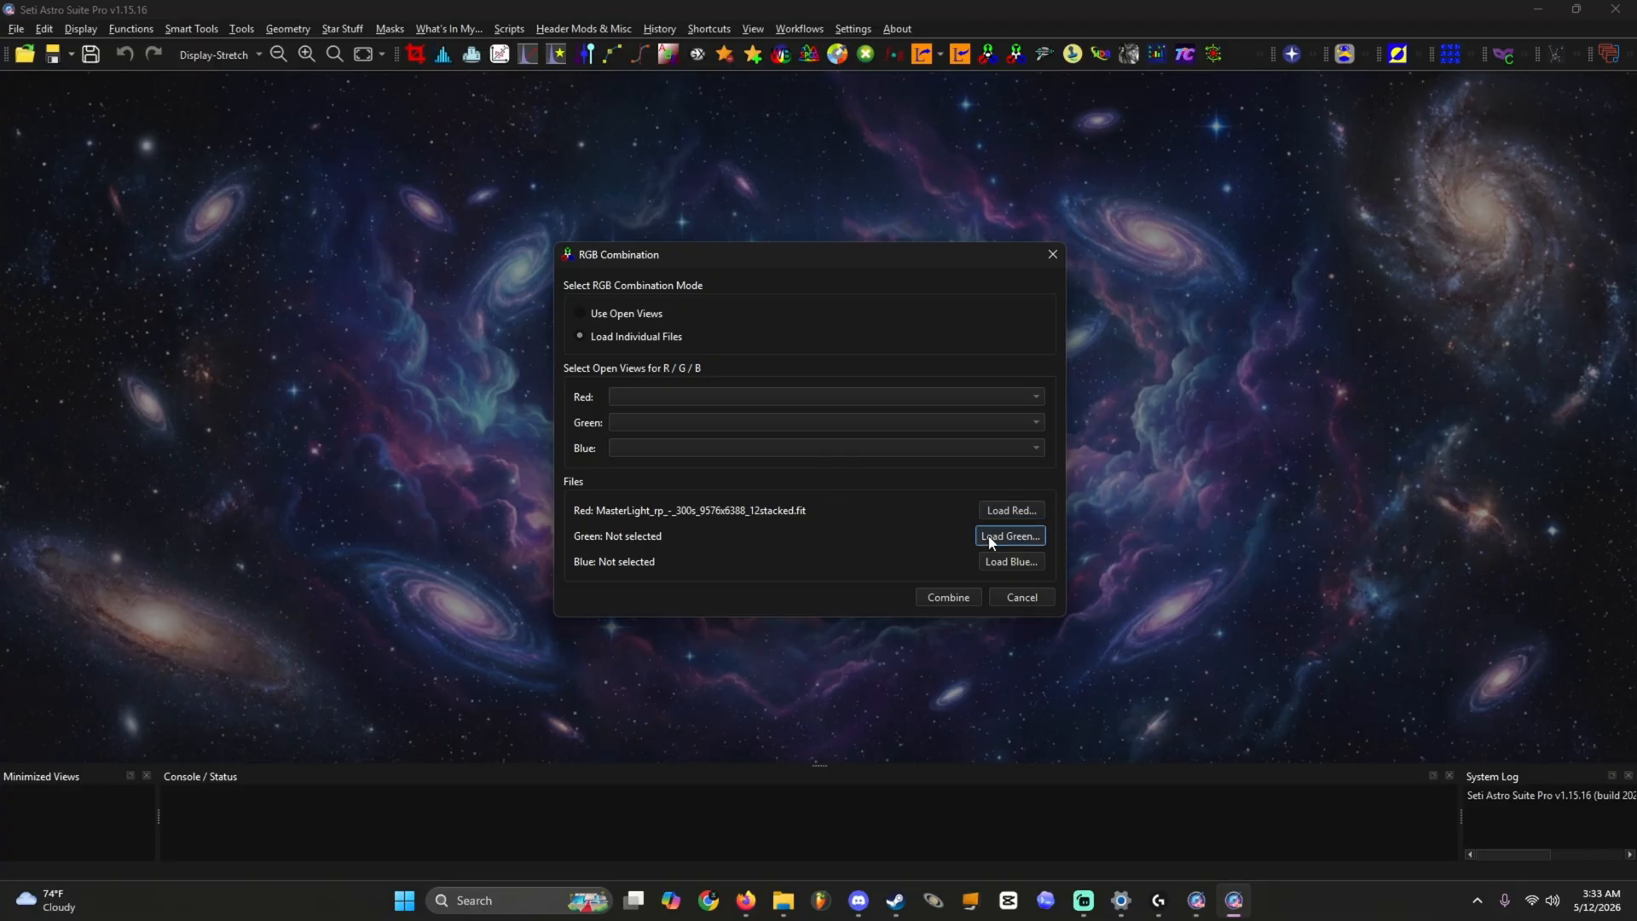
Step: Load the MasterLight_V file as green and the MasterLight_B file as blue, and combine the channels
click(1011, 537)
double_click(788, 476)
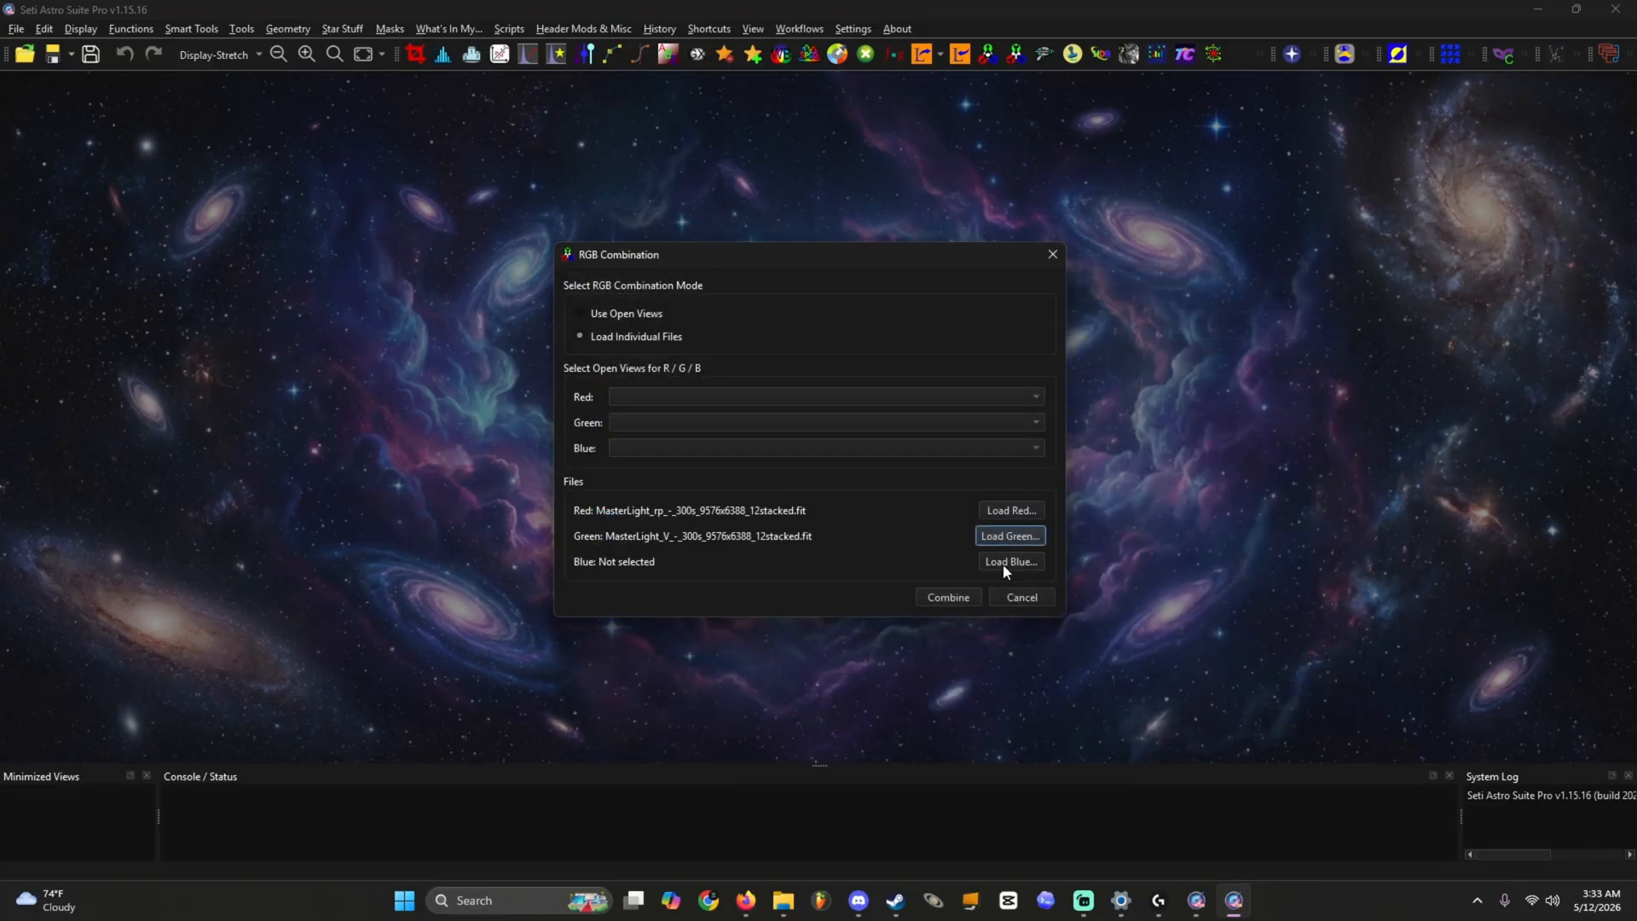
click(1009, 562)
double_click(874, 404)
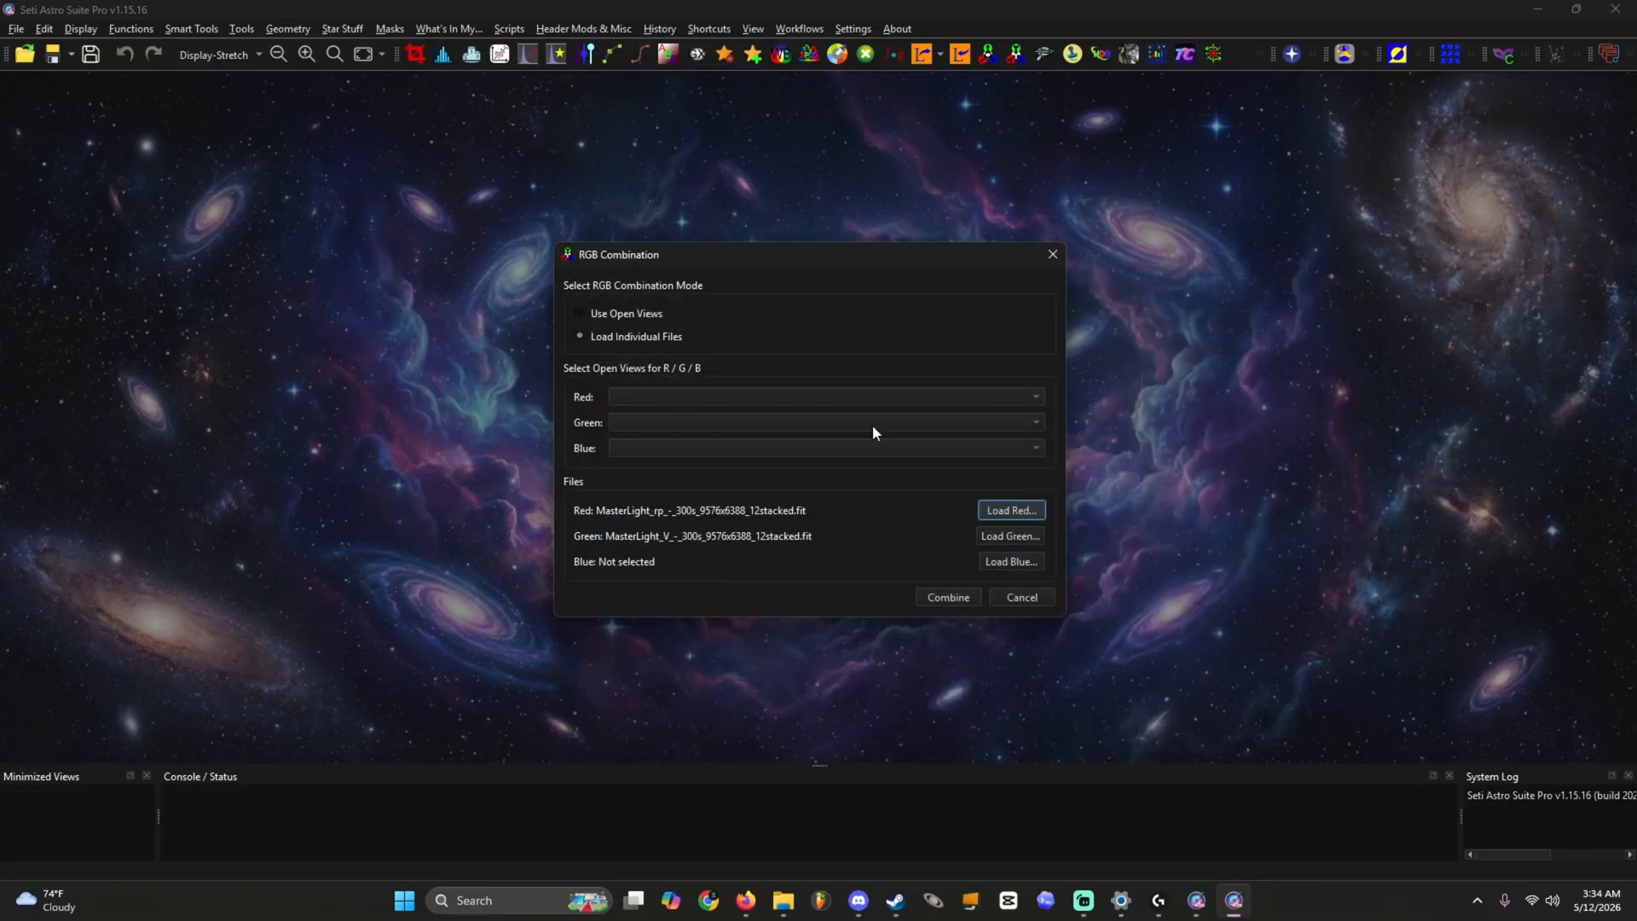
click(942, 597)
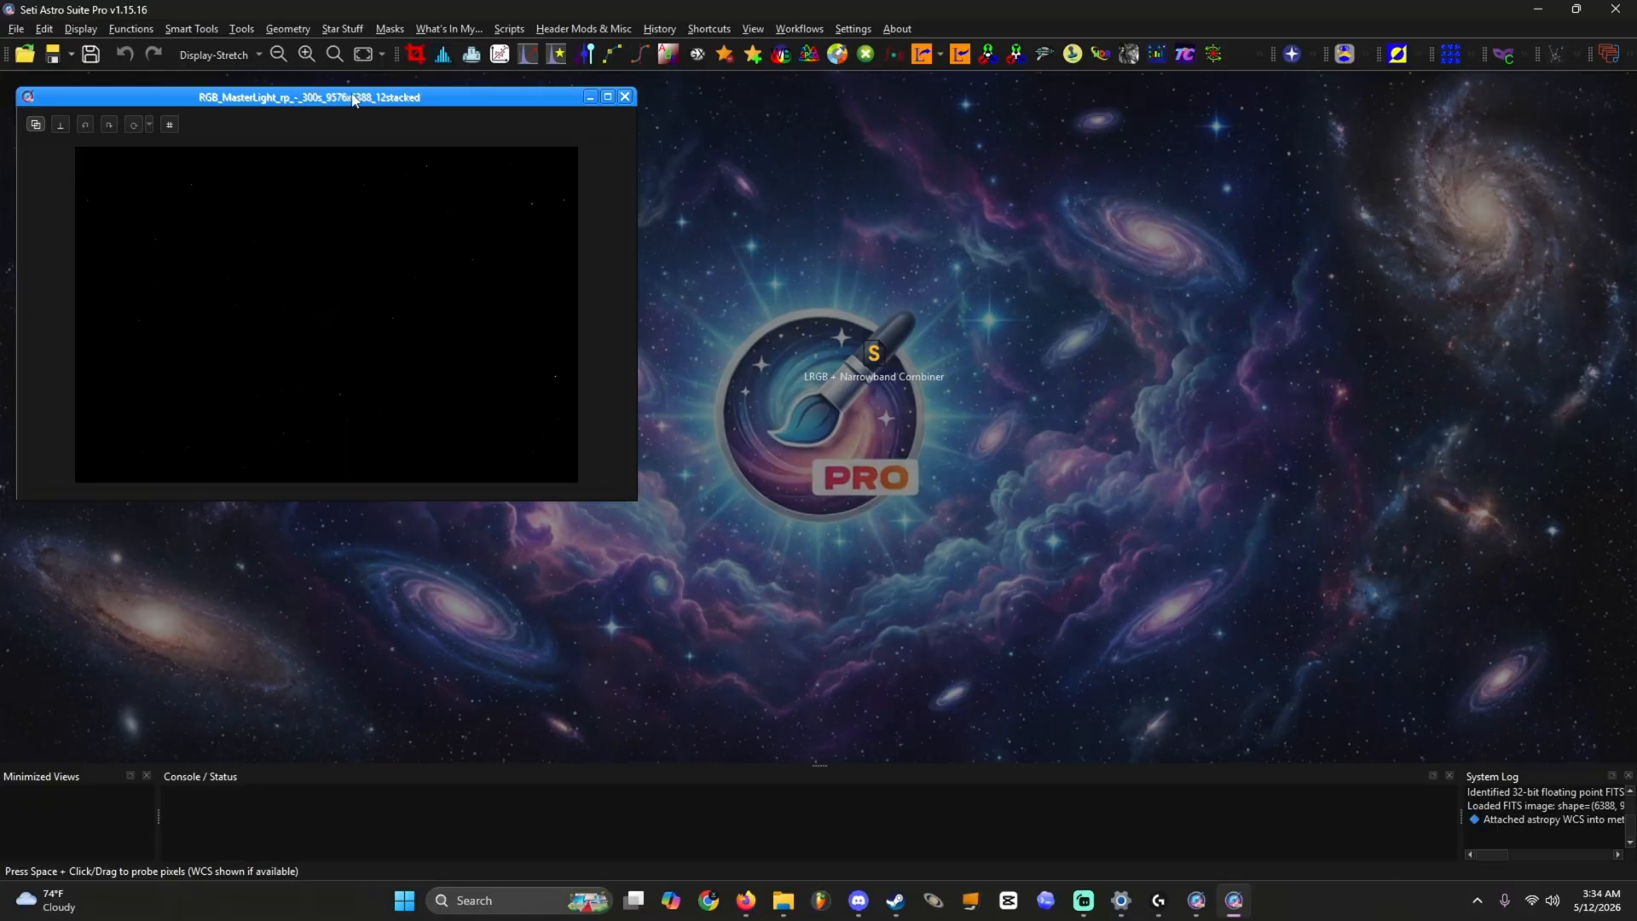
Step: Move and enlarge the combined RGB image window to cover about half of the workspace, and zoom its image in slightly
drag(341, 100, 327, 85)
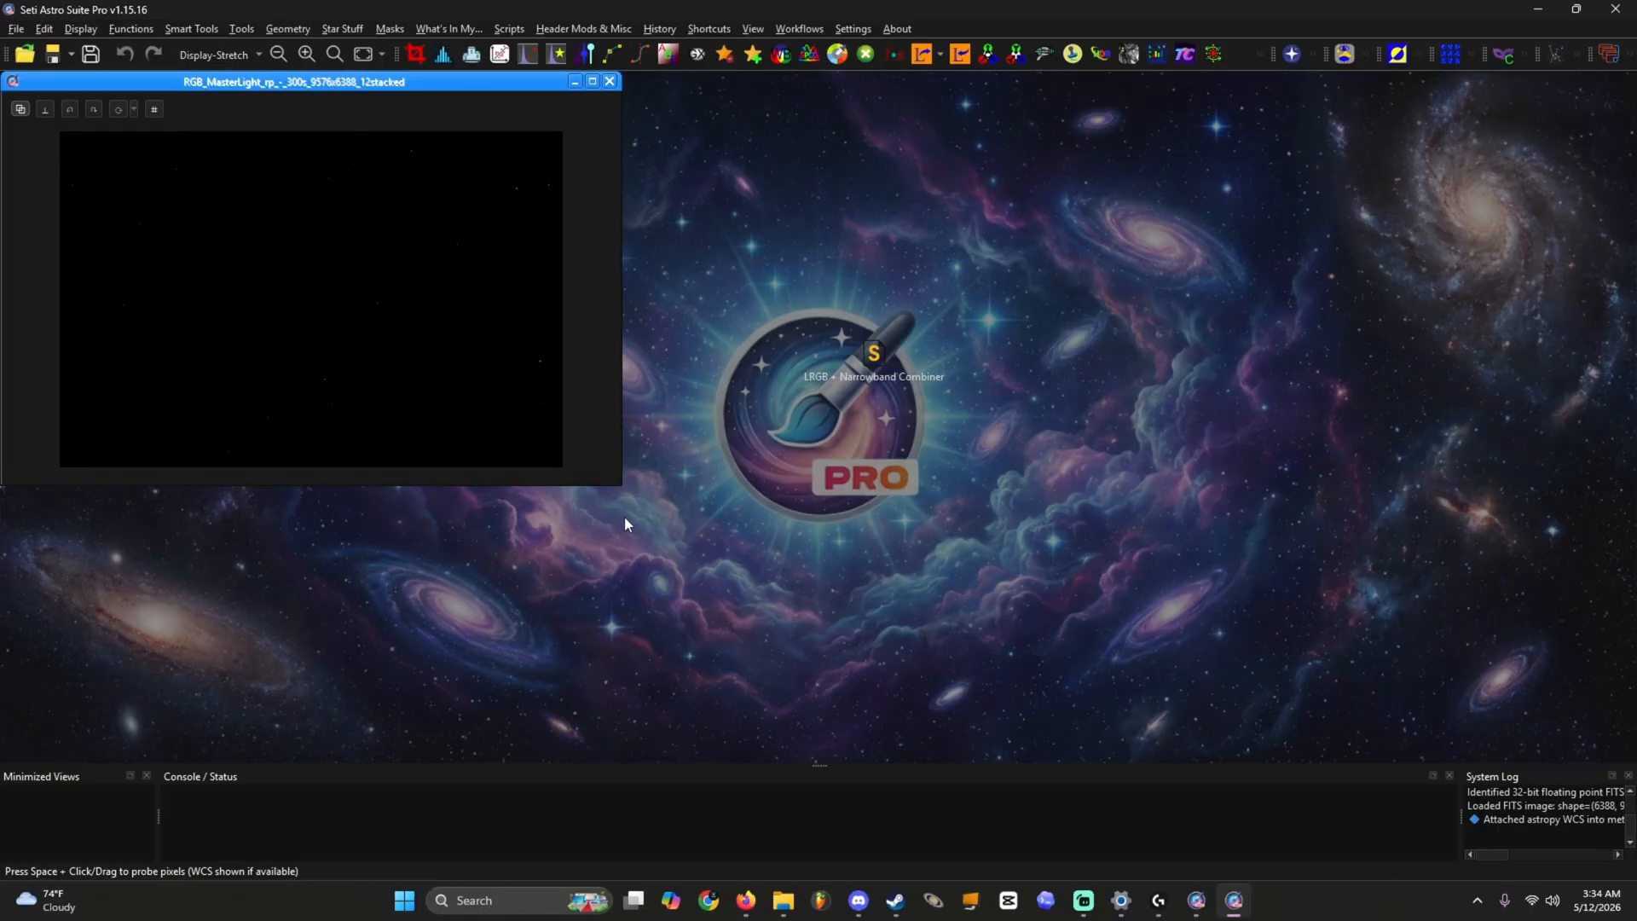
drag(622, 486, 840, 759)
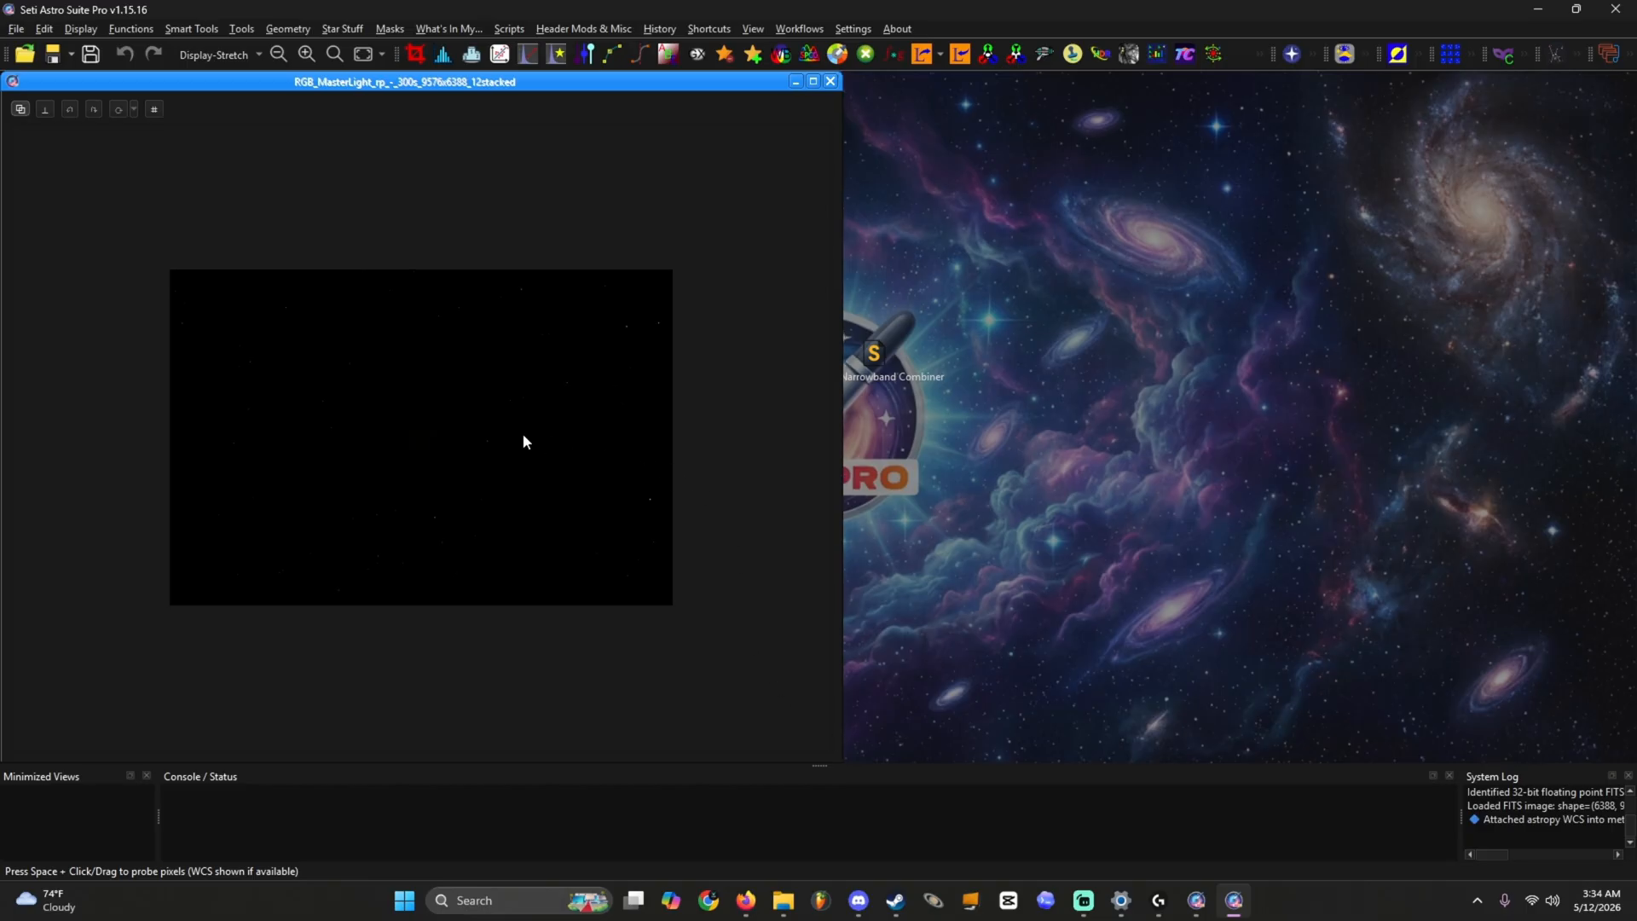
scroll(523, 433, up, 3)
scroll(511, 410, down, 1)
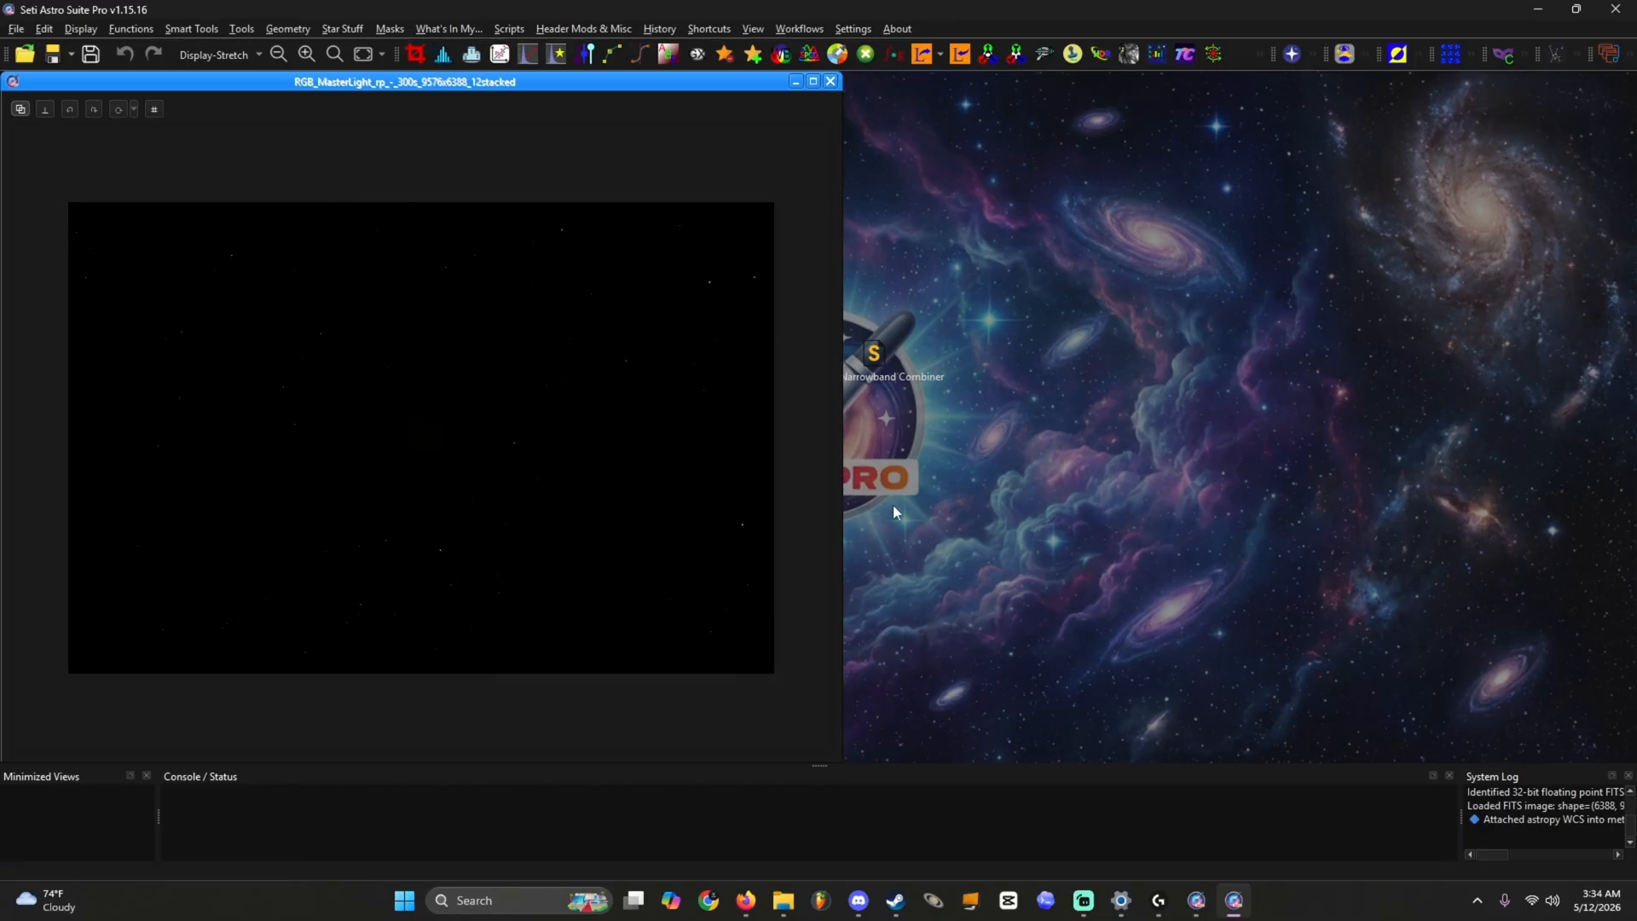
Step: Open the MasterLight_H-Alpha file and enlarge its window to fill the workspace beside the RGB image
key(ctrl+o)
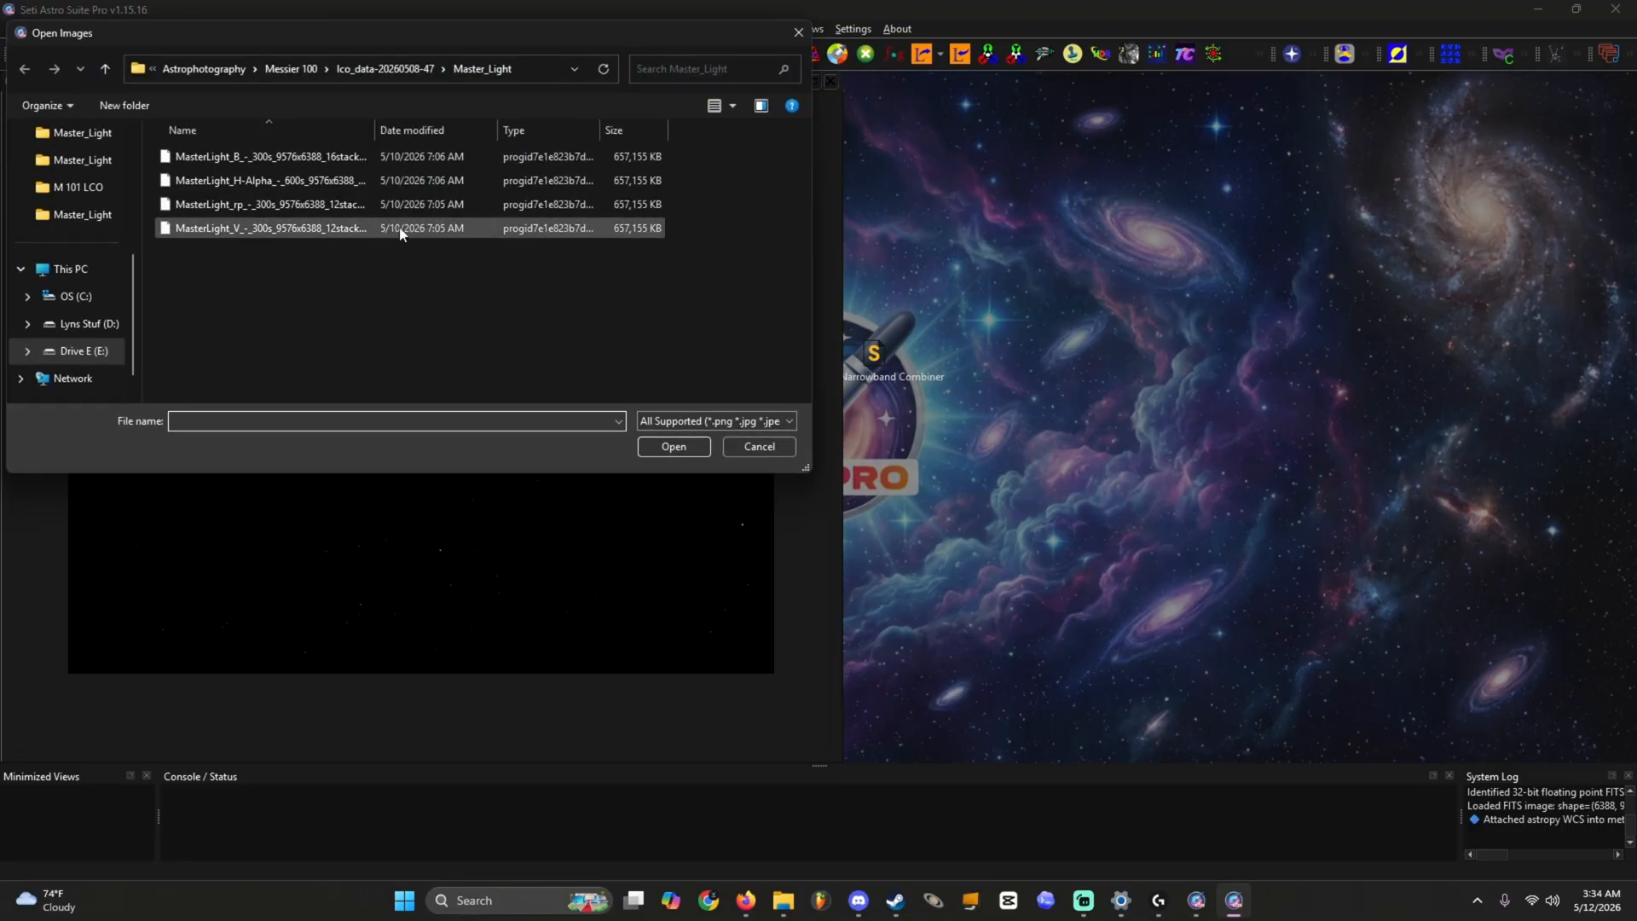
double_click(328, 179)
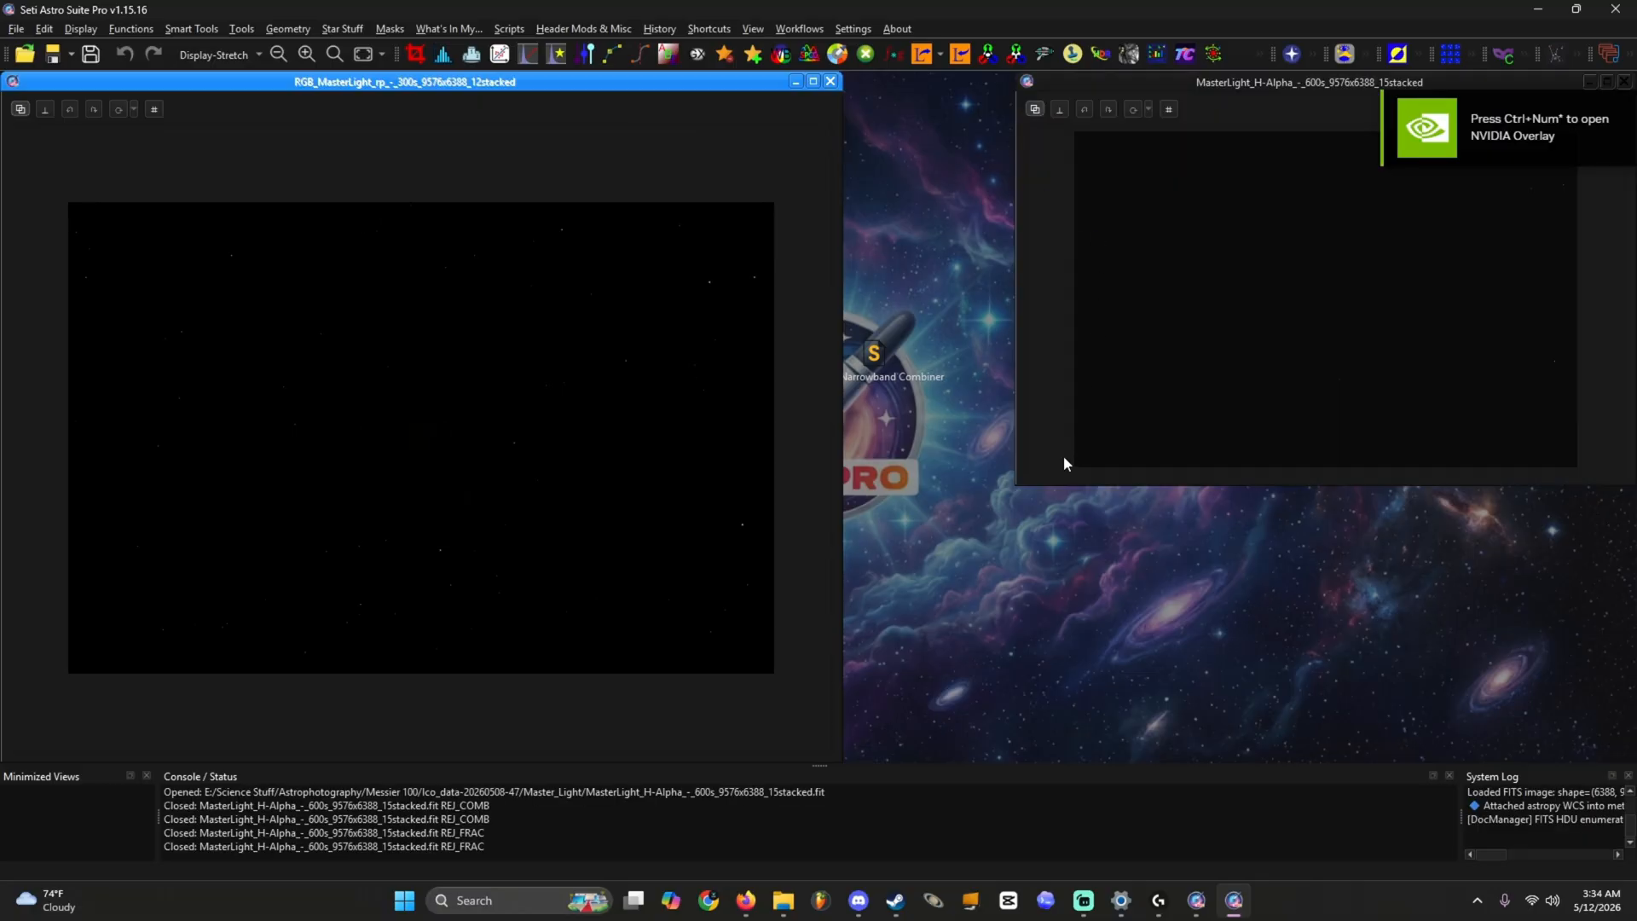
drag(1015, 486, 847, 772)
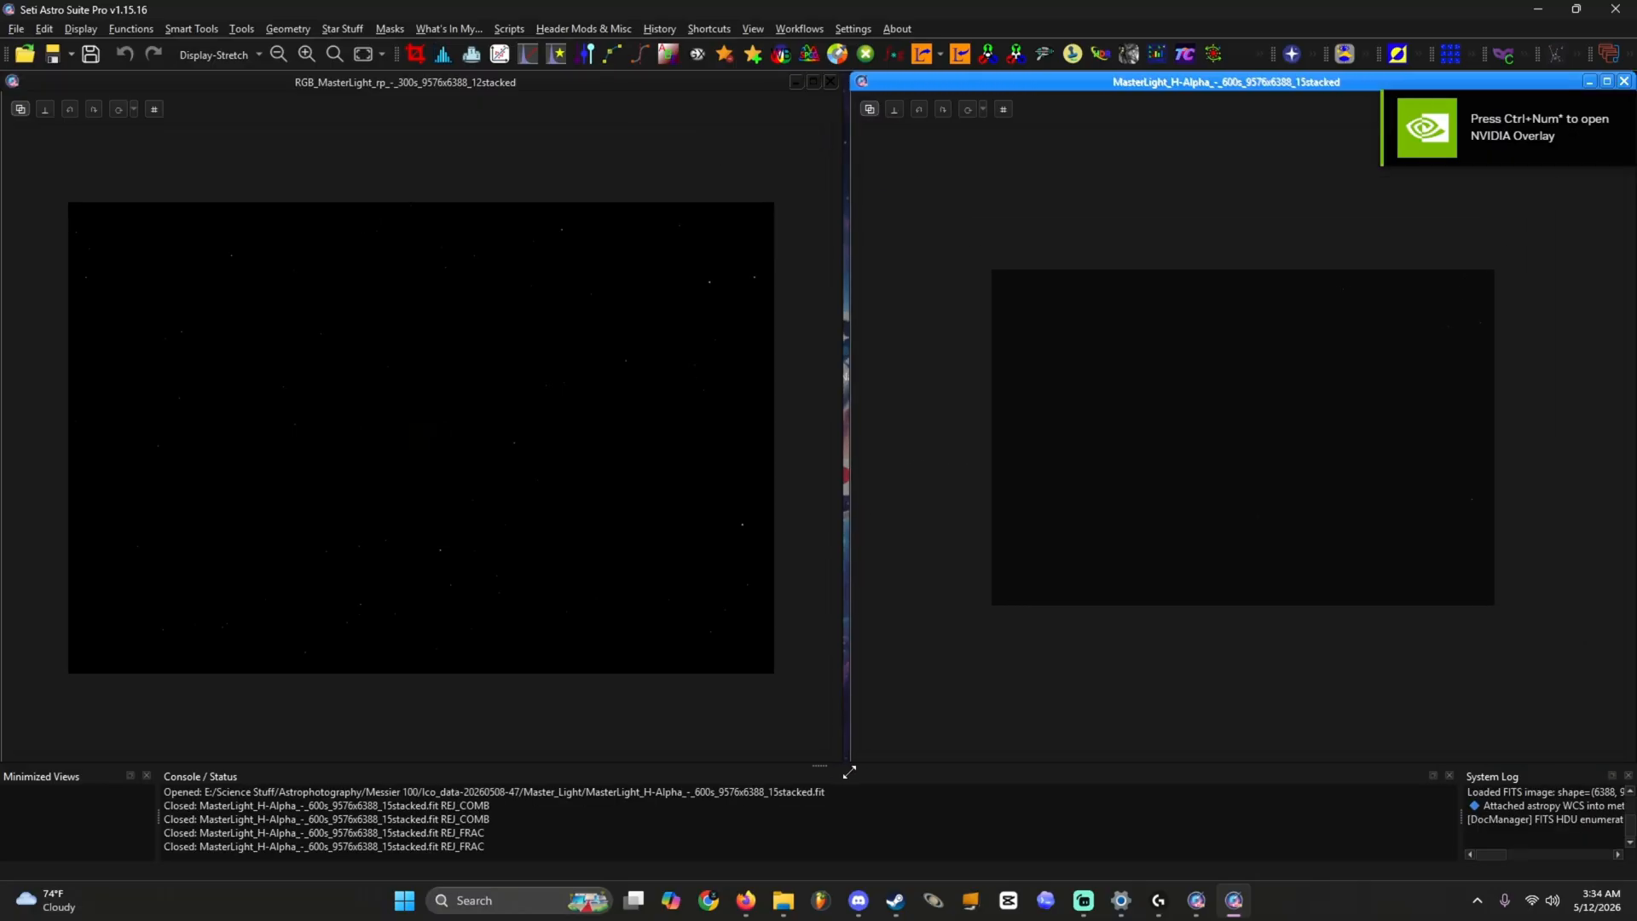
Step: Rename the H-Alpha document as Ha and the combined RGB document as RGB Combo
key(F3)
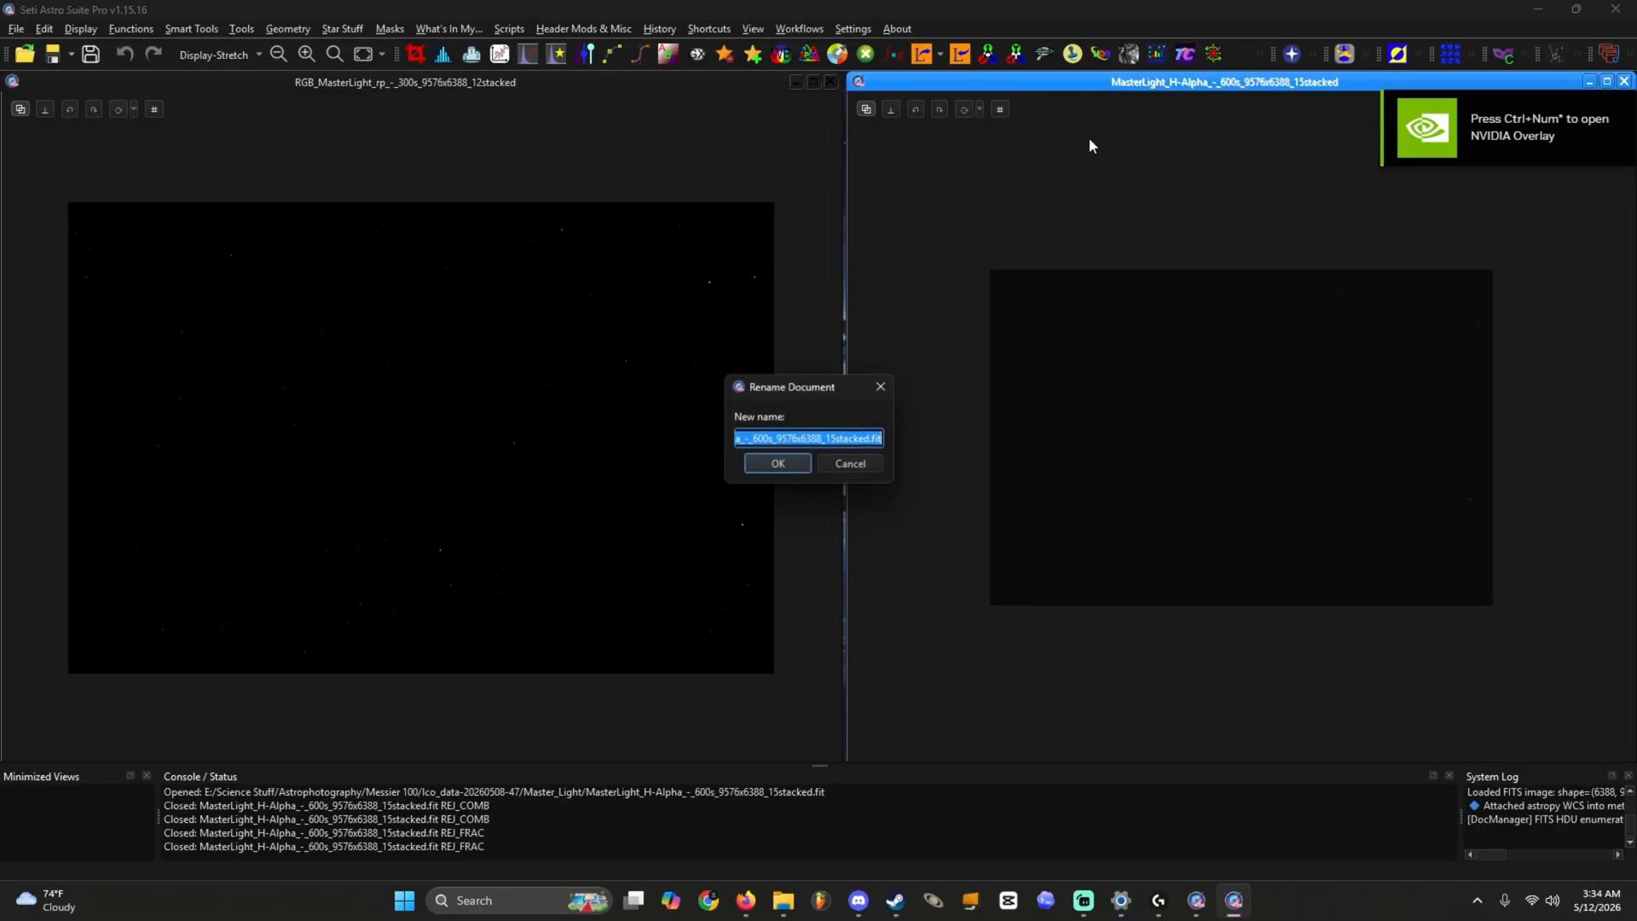
text(Ha)
key(Return)
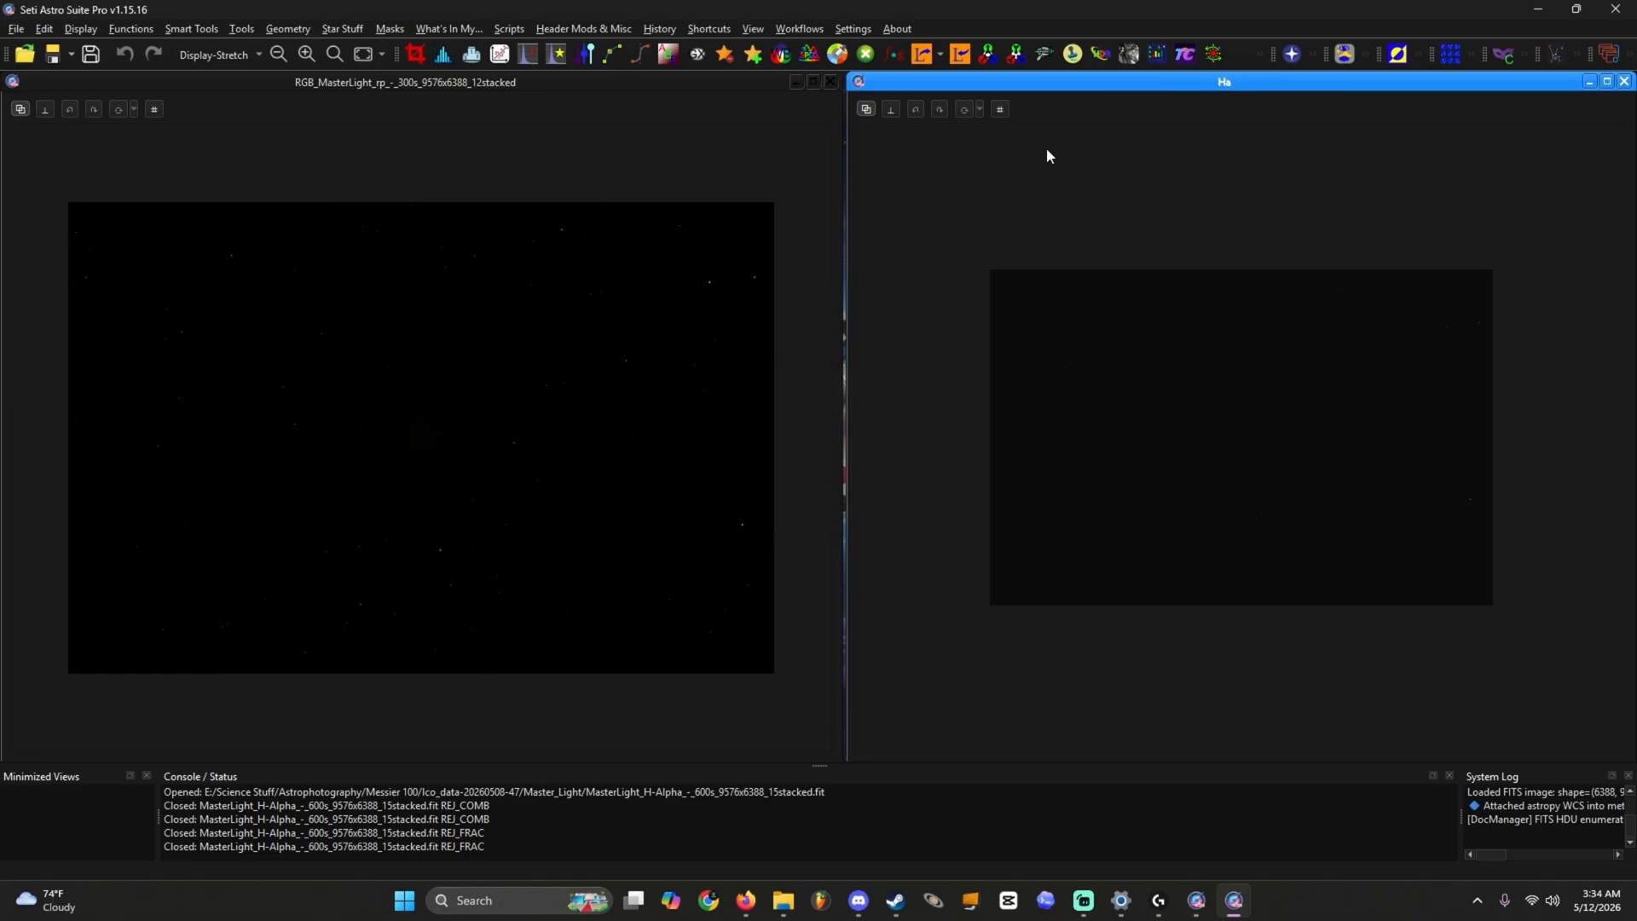
click(743, 161)
key(F3)
text(RG)
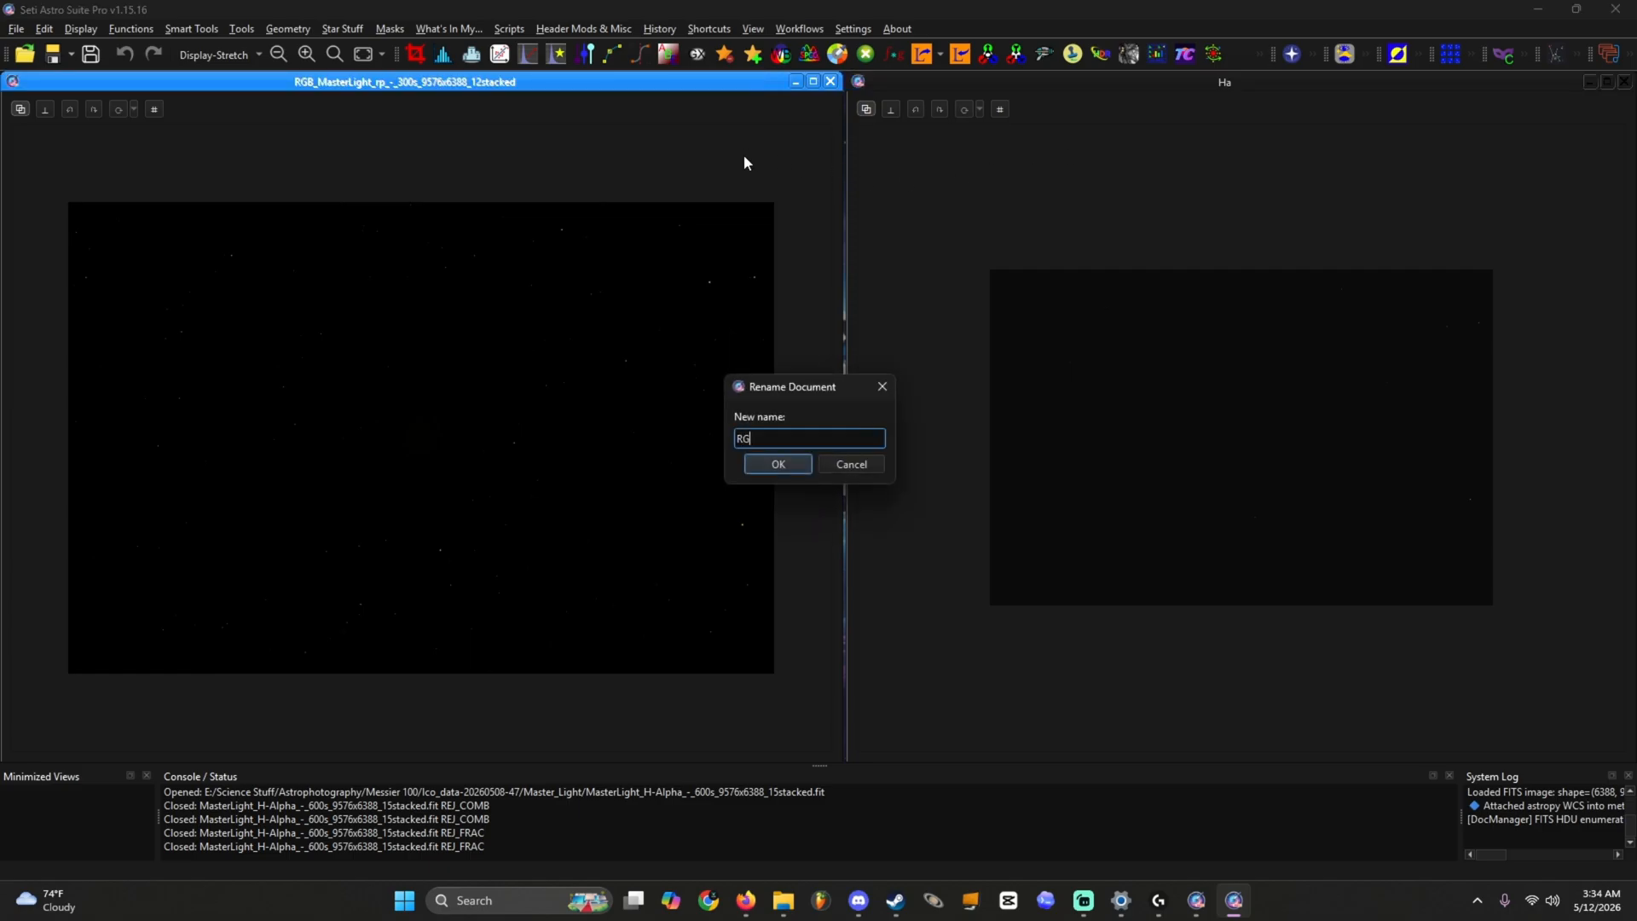
text(B Combo)
click(777, 464)
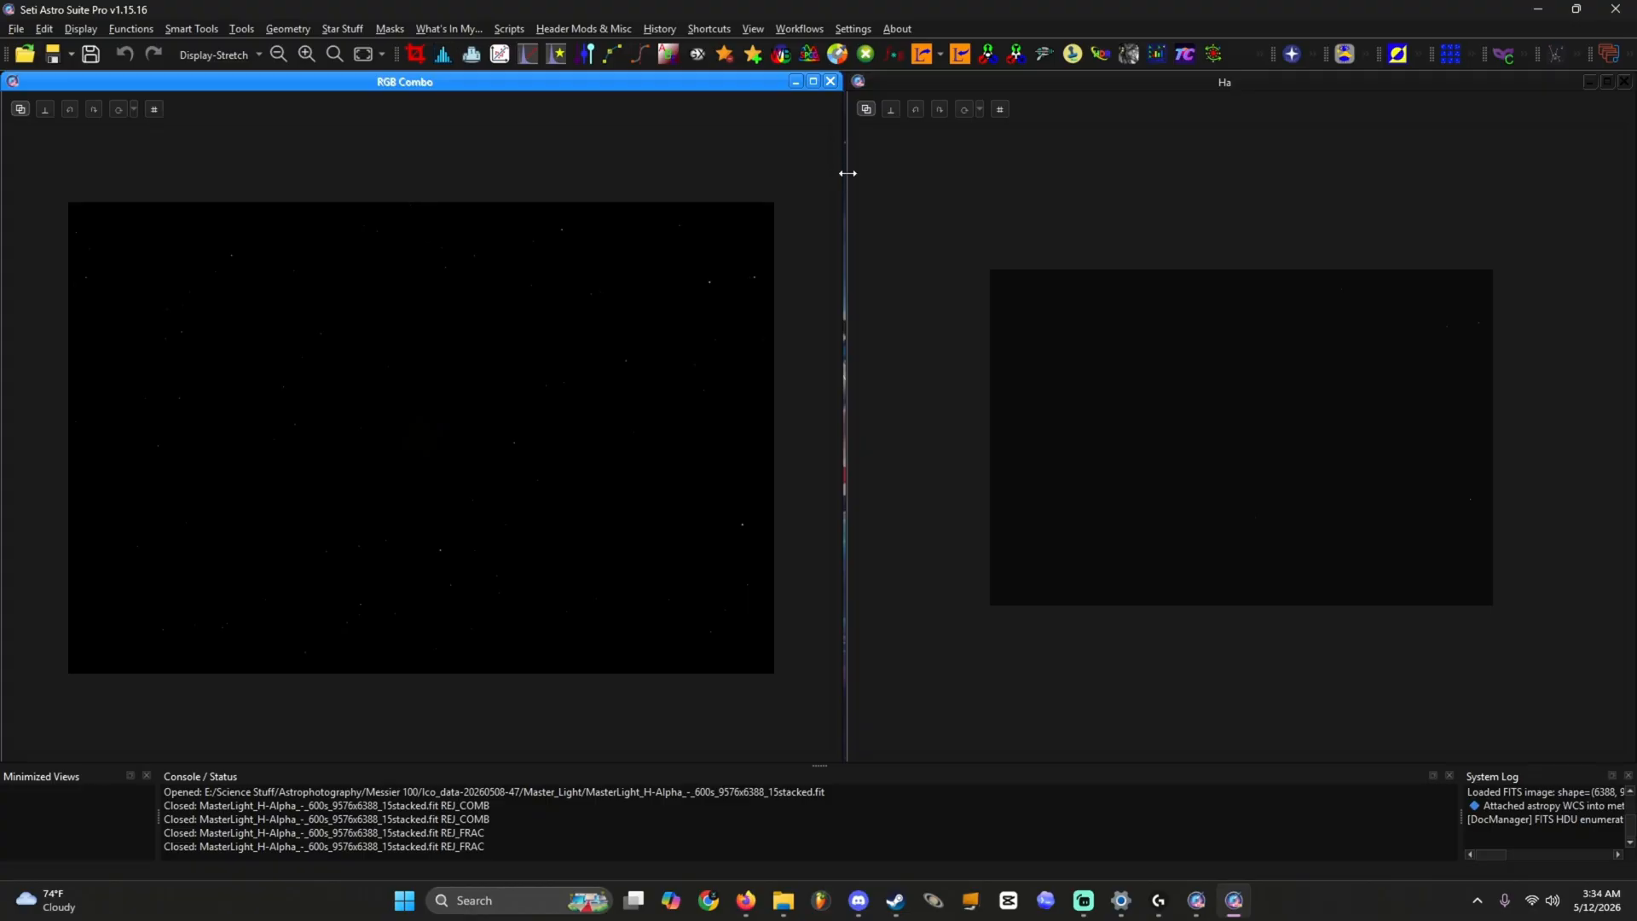
Step: Close the gap between the two image windows and run Pedestal Removal on RGB Combo and Ha
drag(848, 173, 842, 171)
click(779, 173)
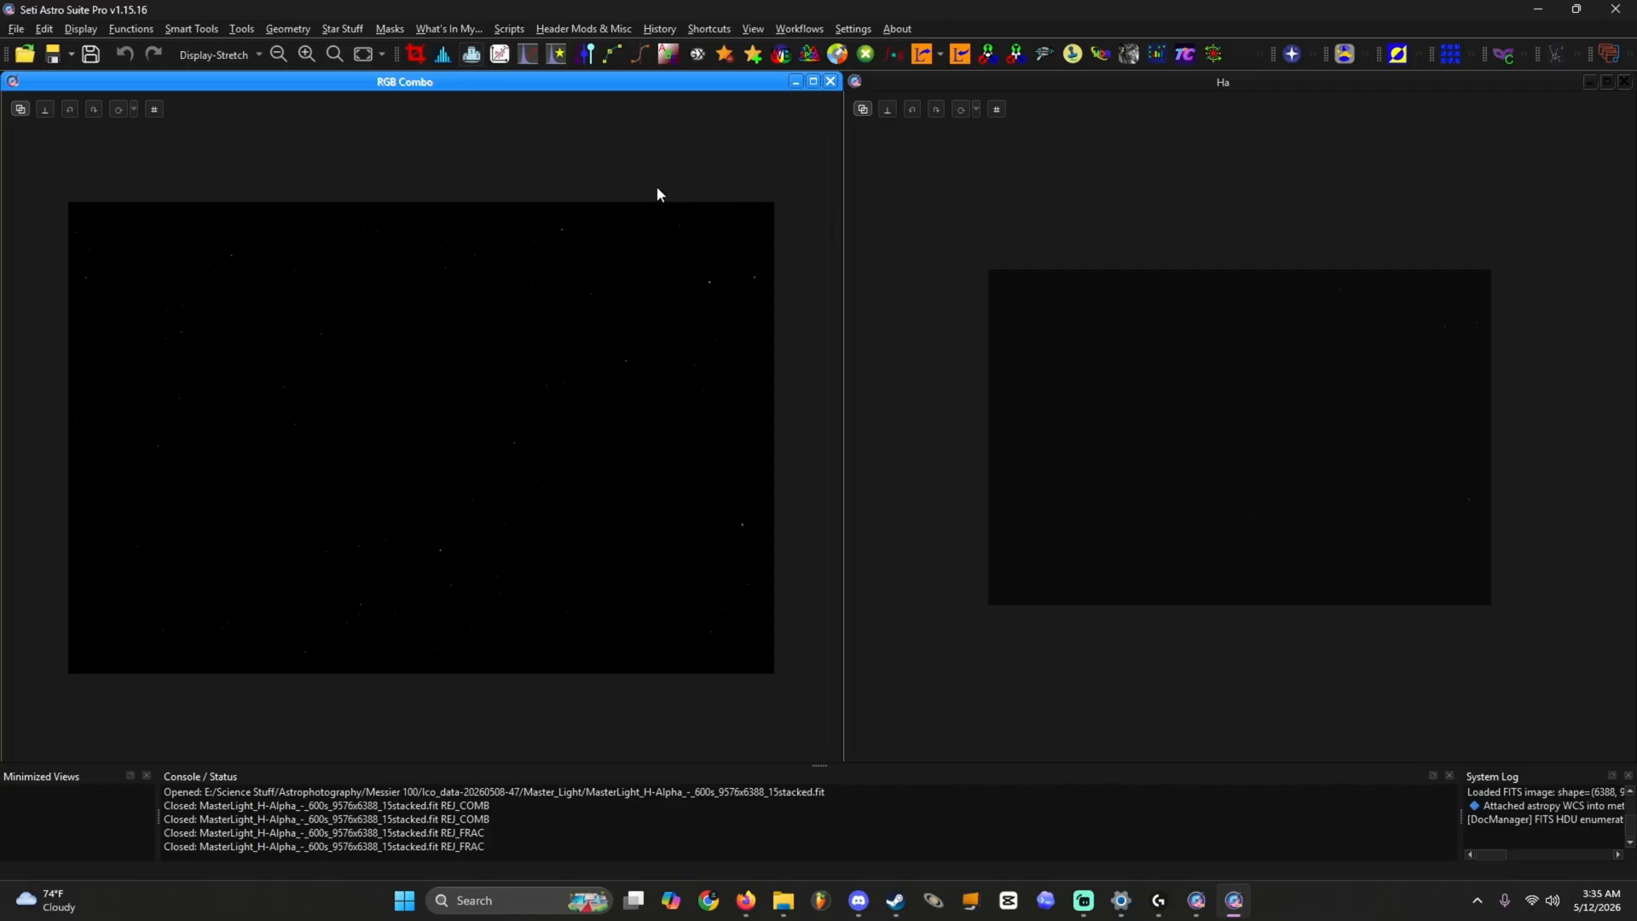
click(922, 191)
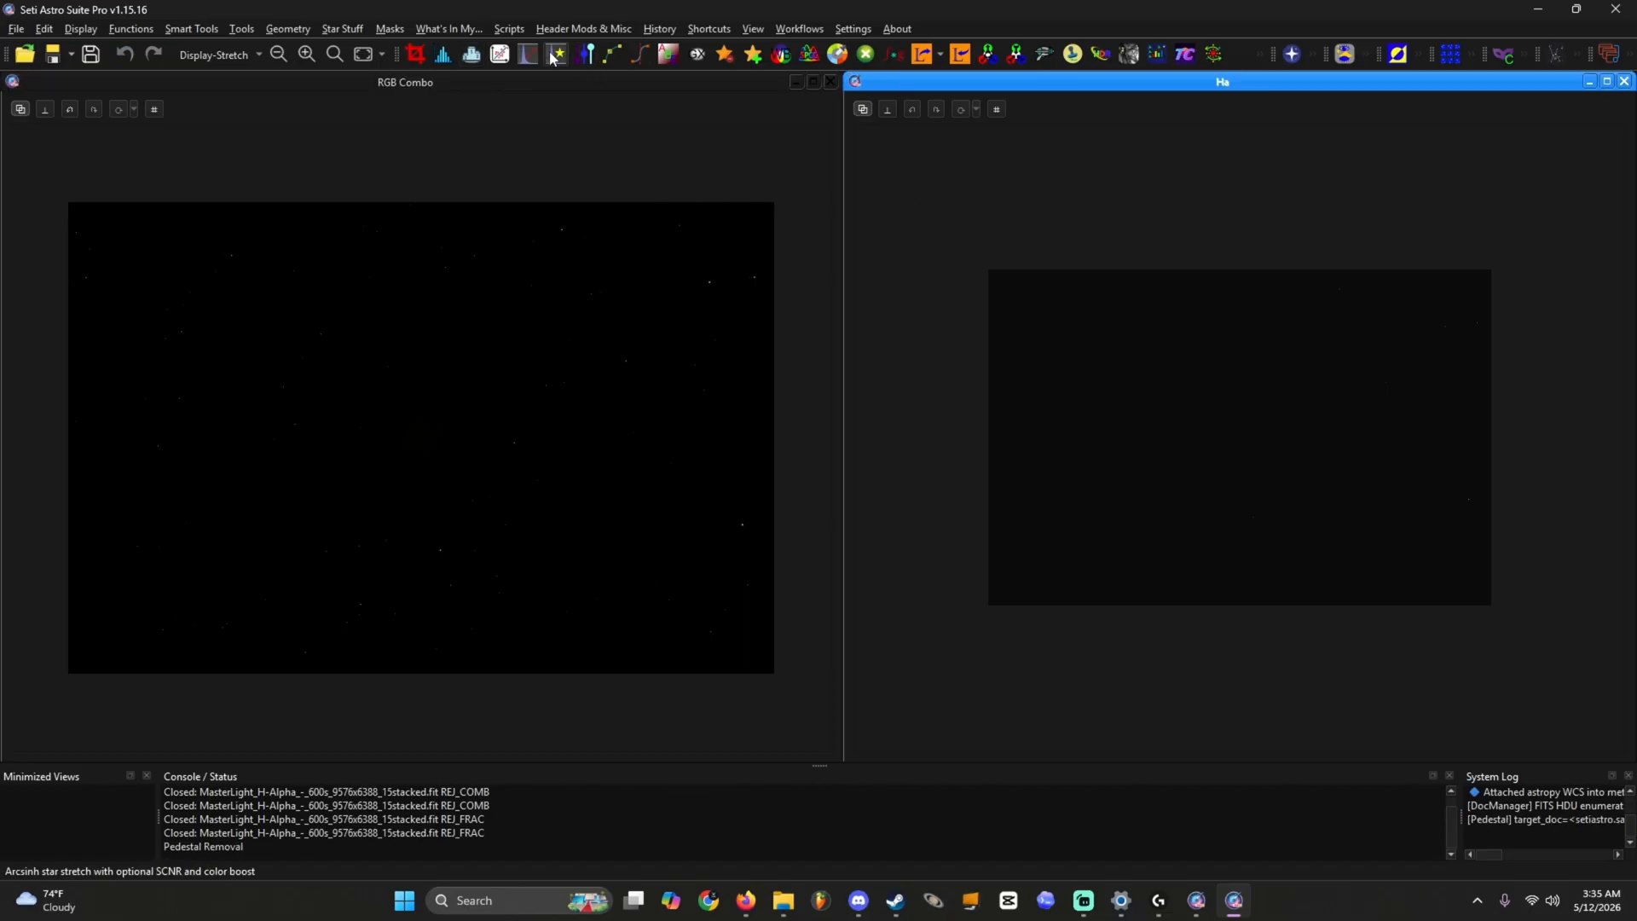
Step: Apply a Statistical Stretch to RGB Combo with a target median of 0.20, previewing it first
click(556, 125)
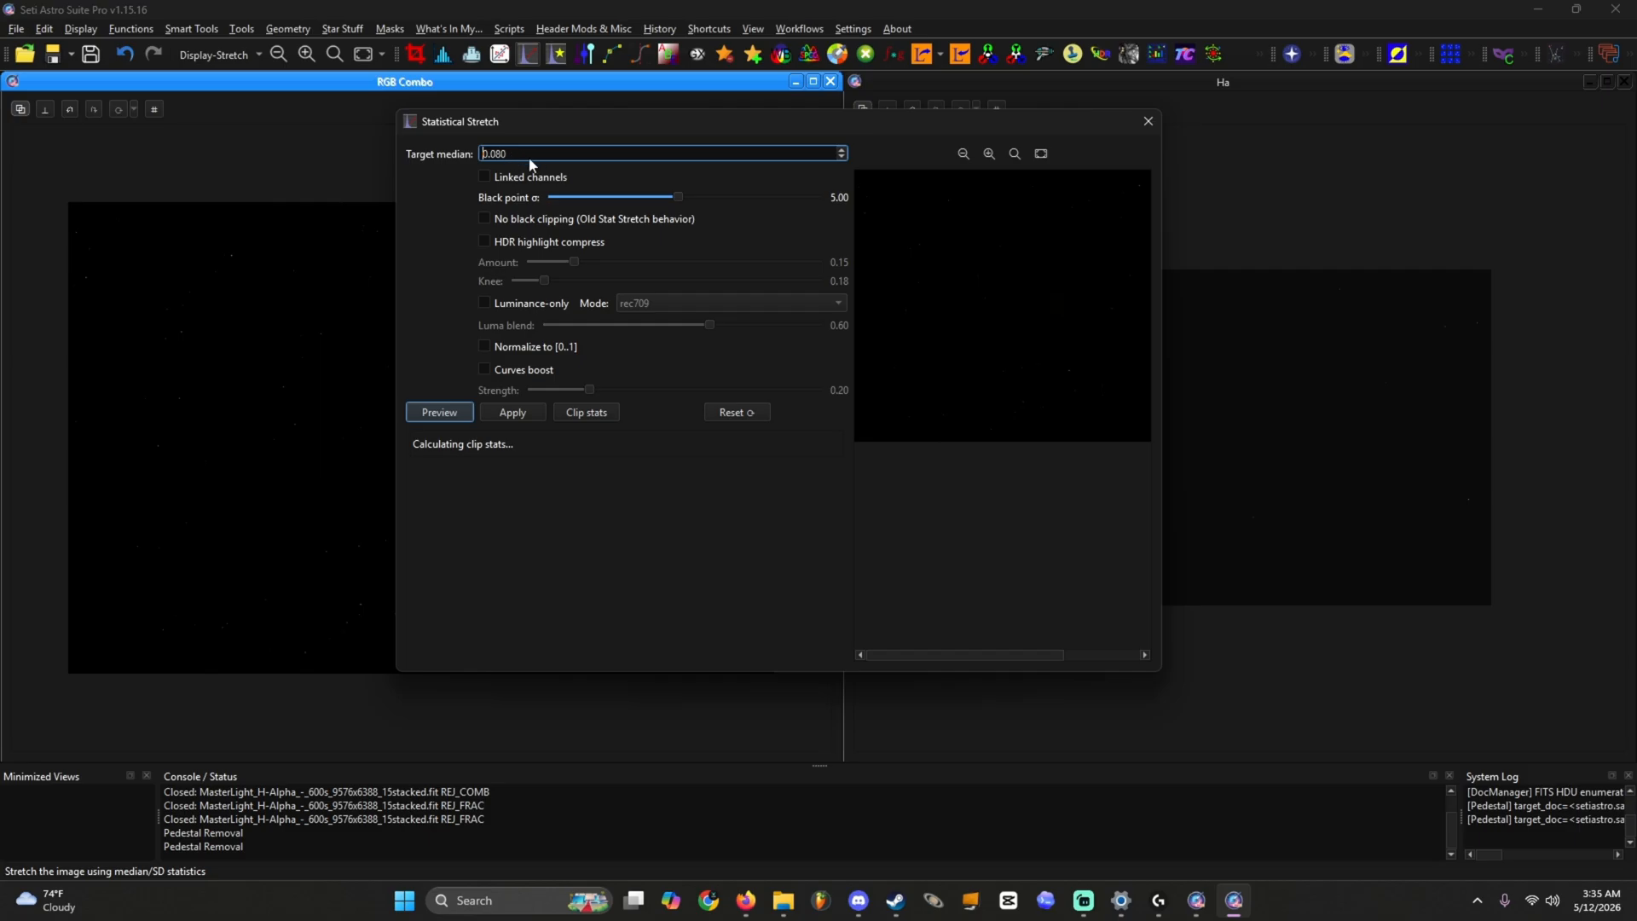
drag(514, 153, 495, 154)
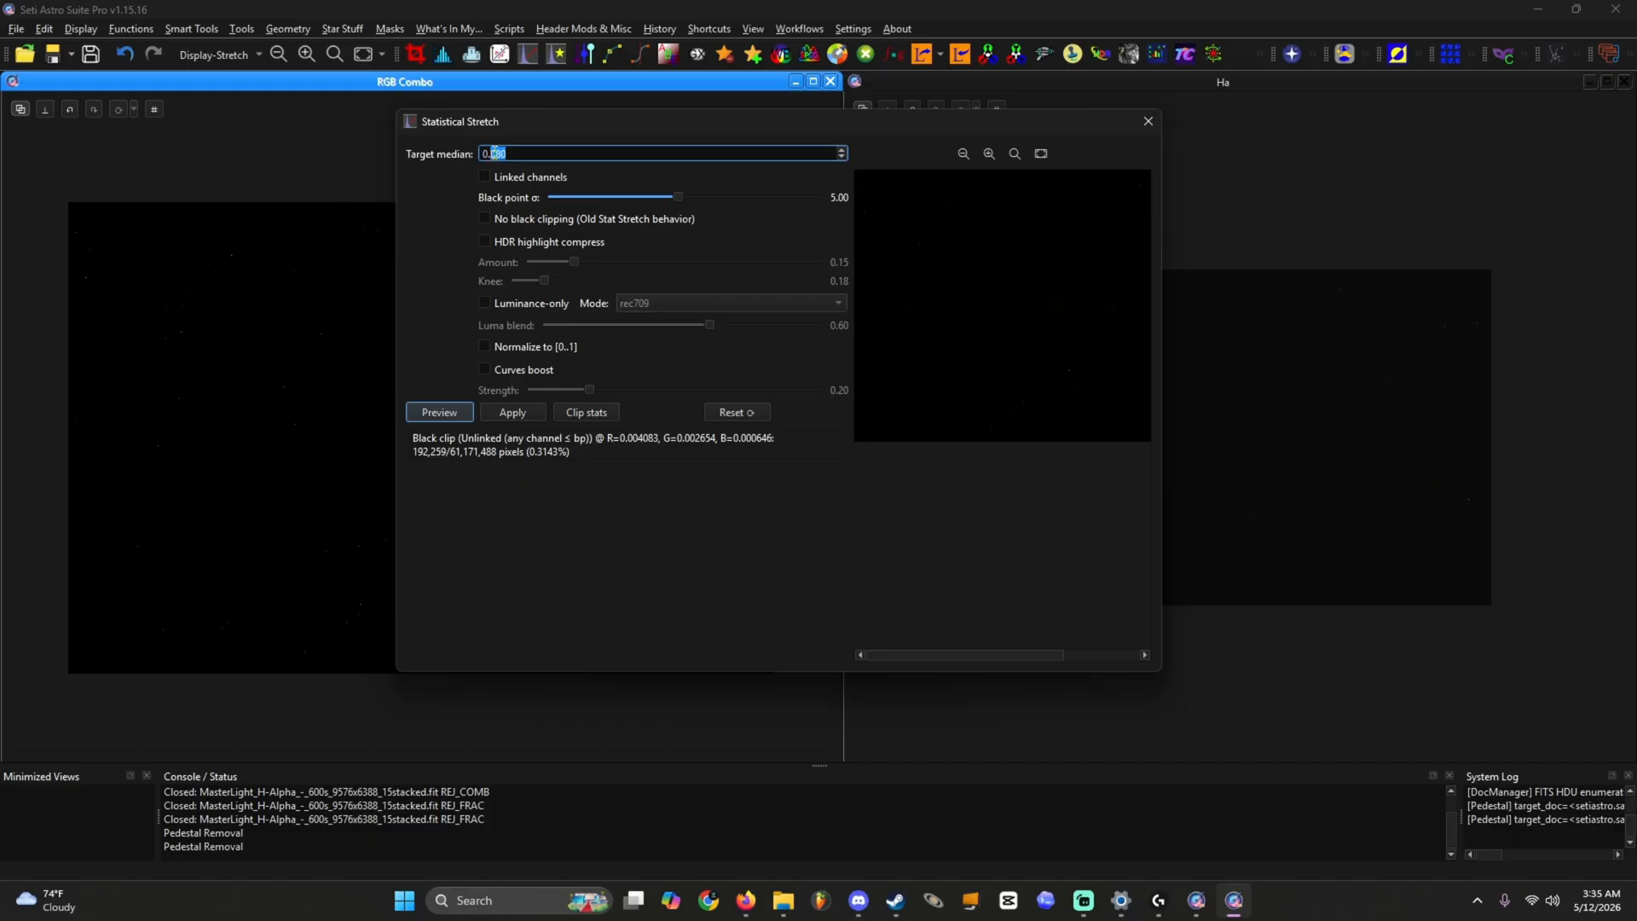
text(20)
click(462, 412)
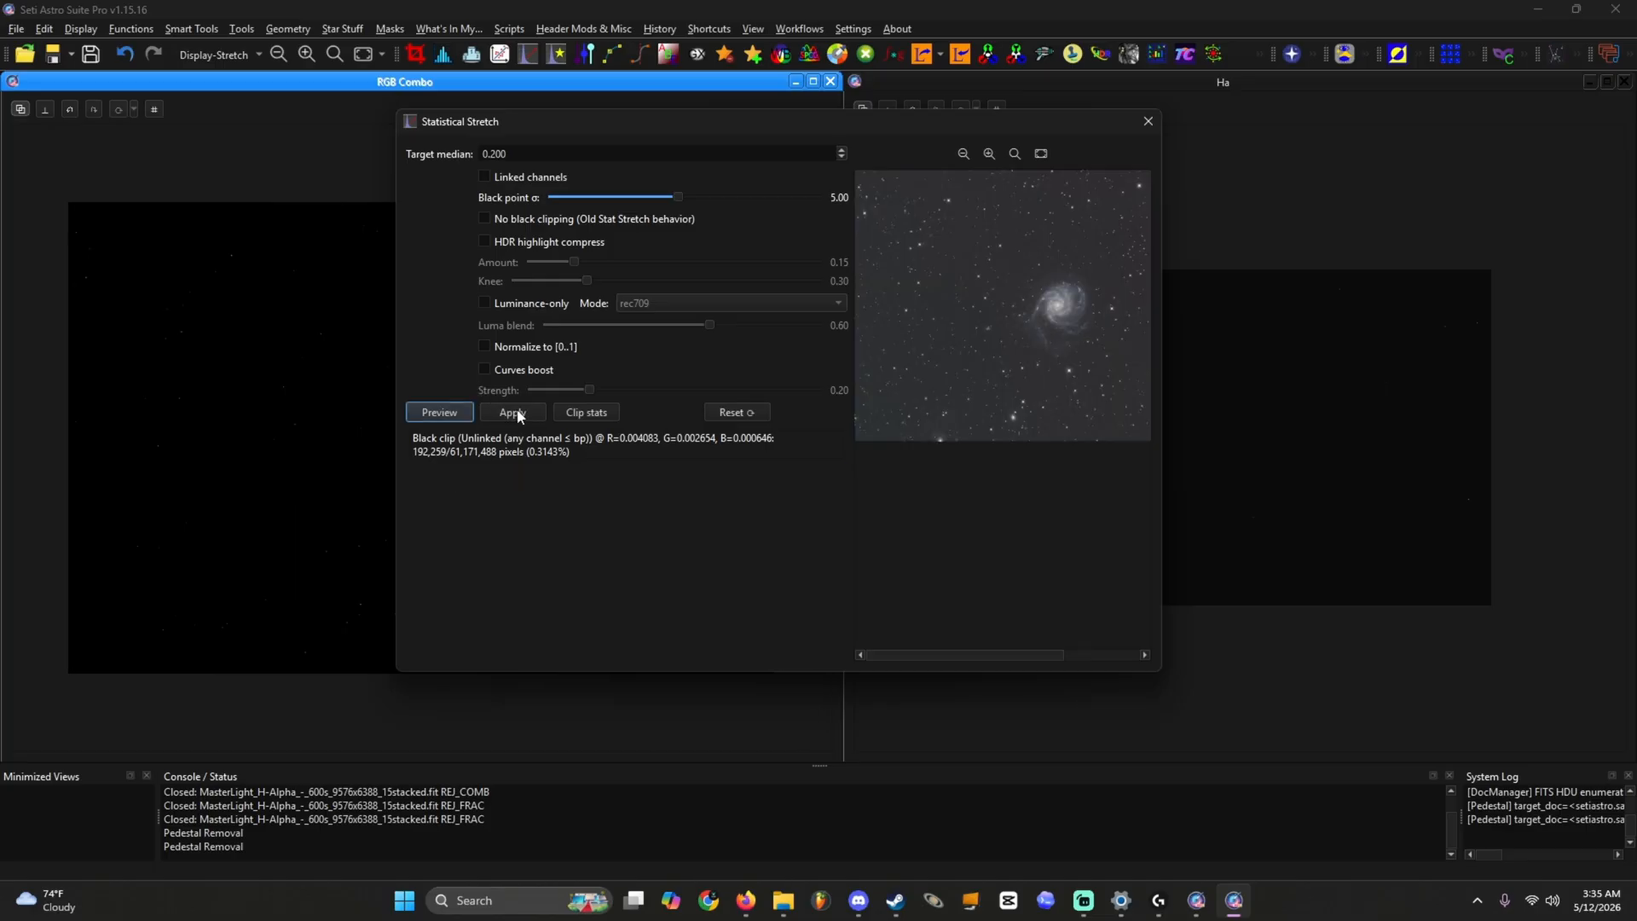
click(514, 411)
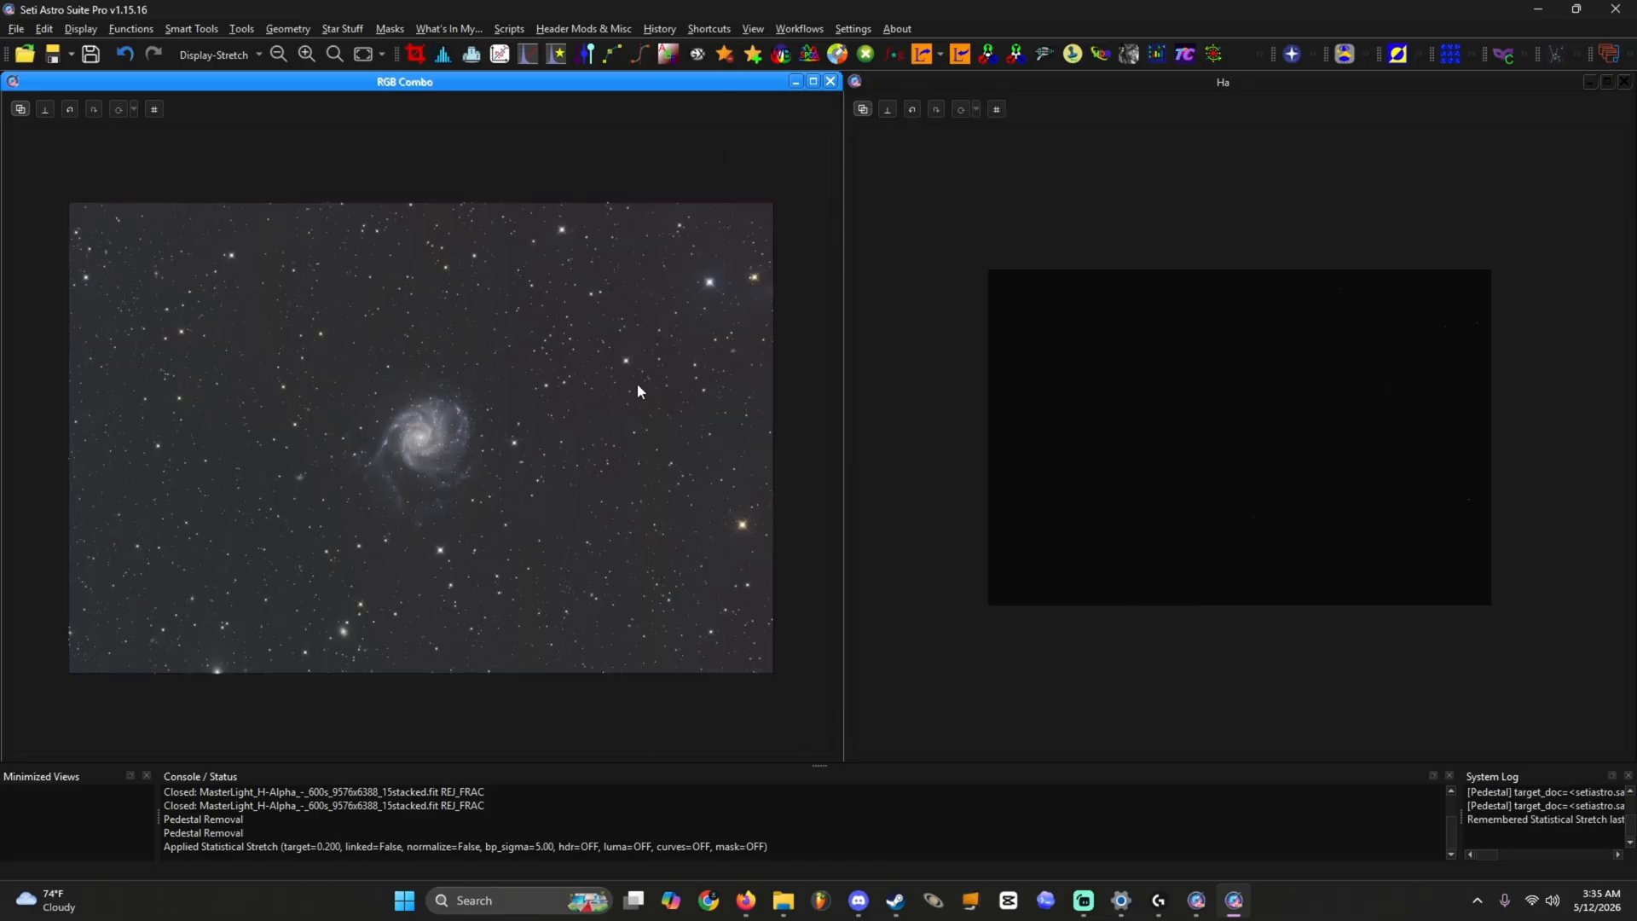
Step: Examine the stretched RGB Combo image up close, checking the galaxy, surrounding stars, background and outer areas
scroll(503, 411, up, 4)
scroll(359, 401, up, 2)
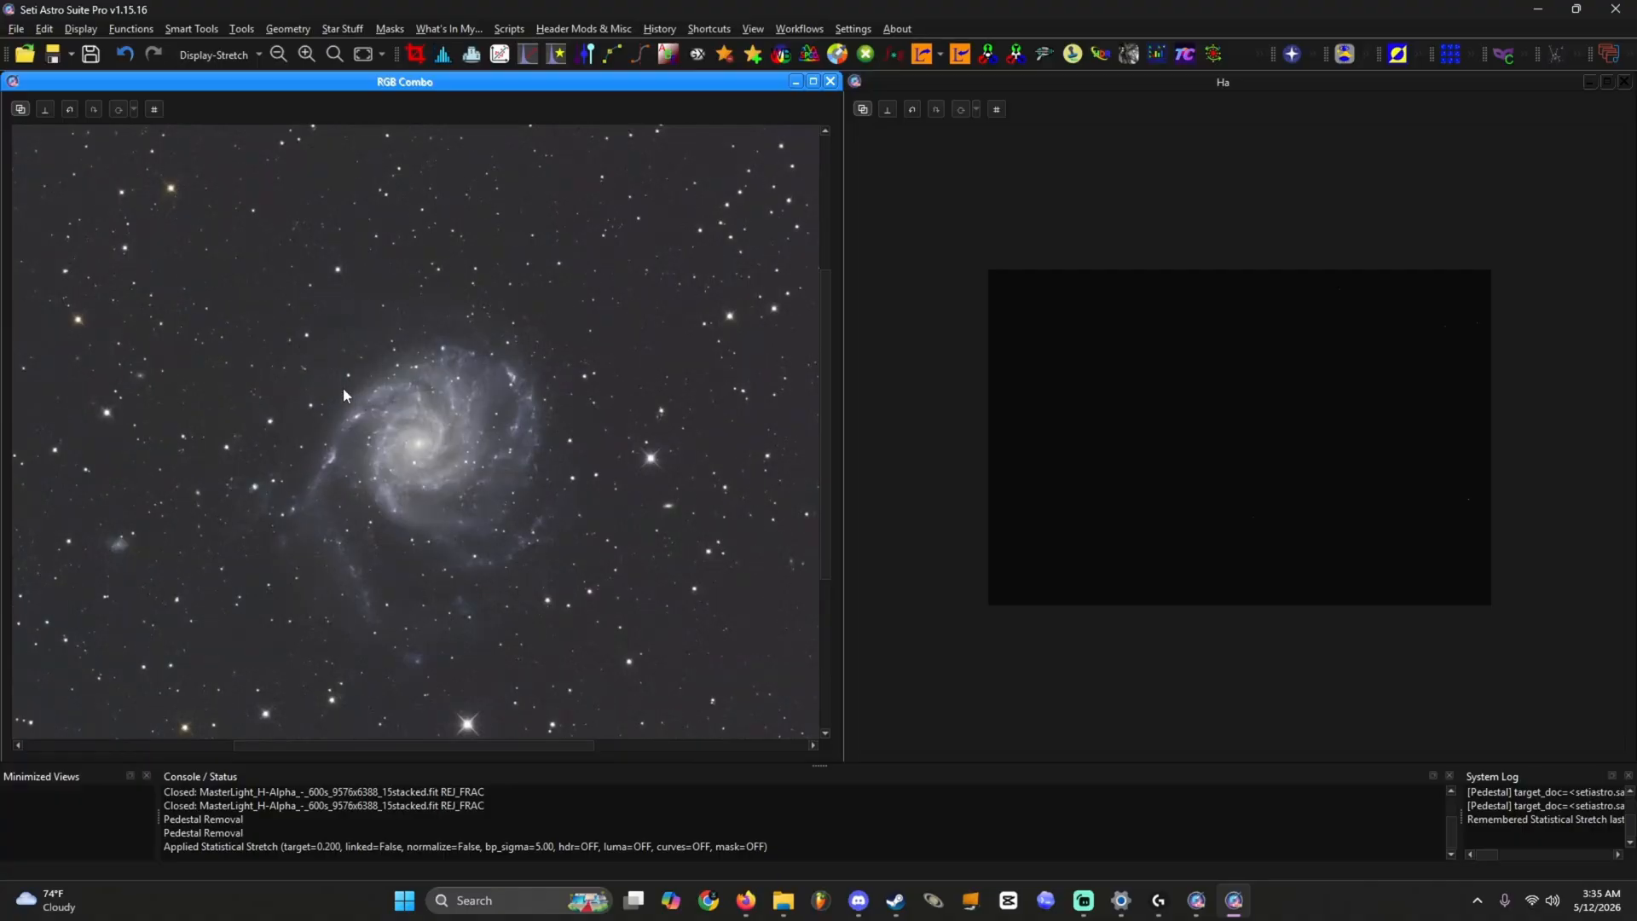
scroll(380, 372, up, 1)
scroll(561, 417, down, 2)
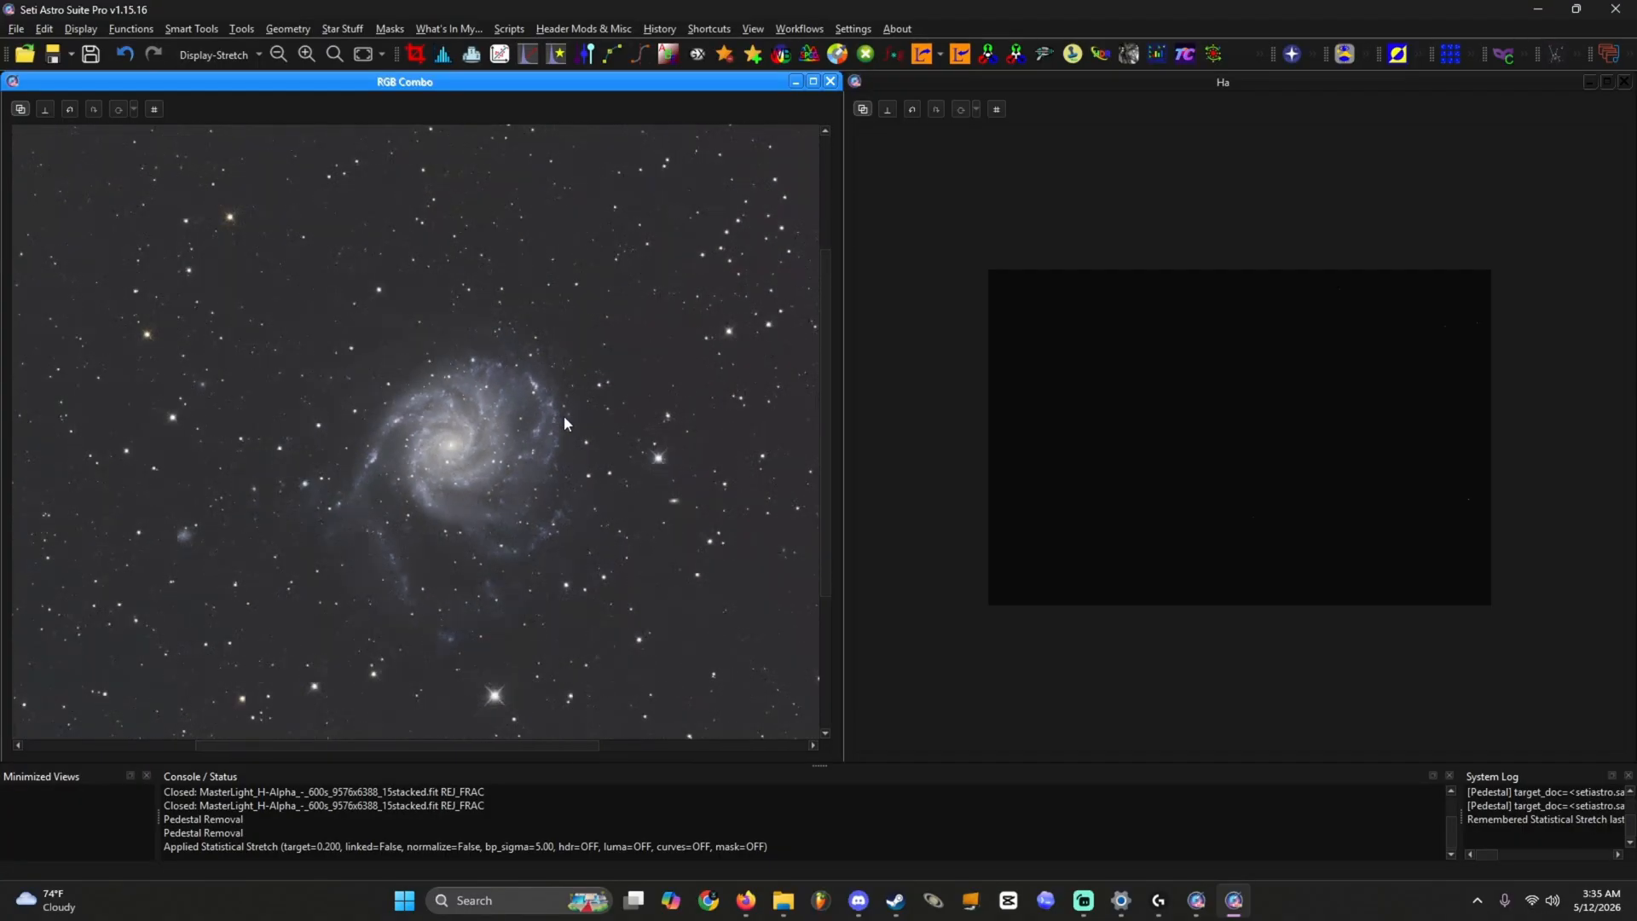
scroll(565, 418, down, 1)
scroll(479, 551, down, 1)
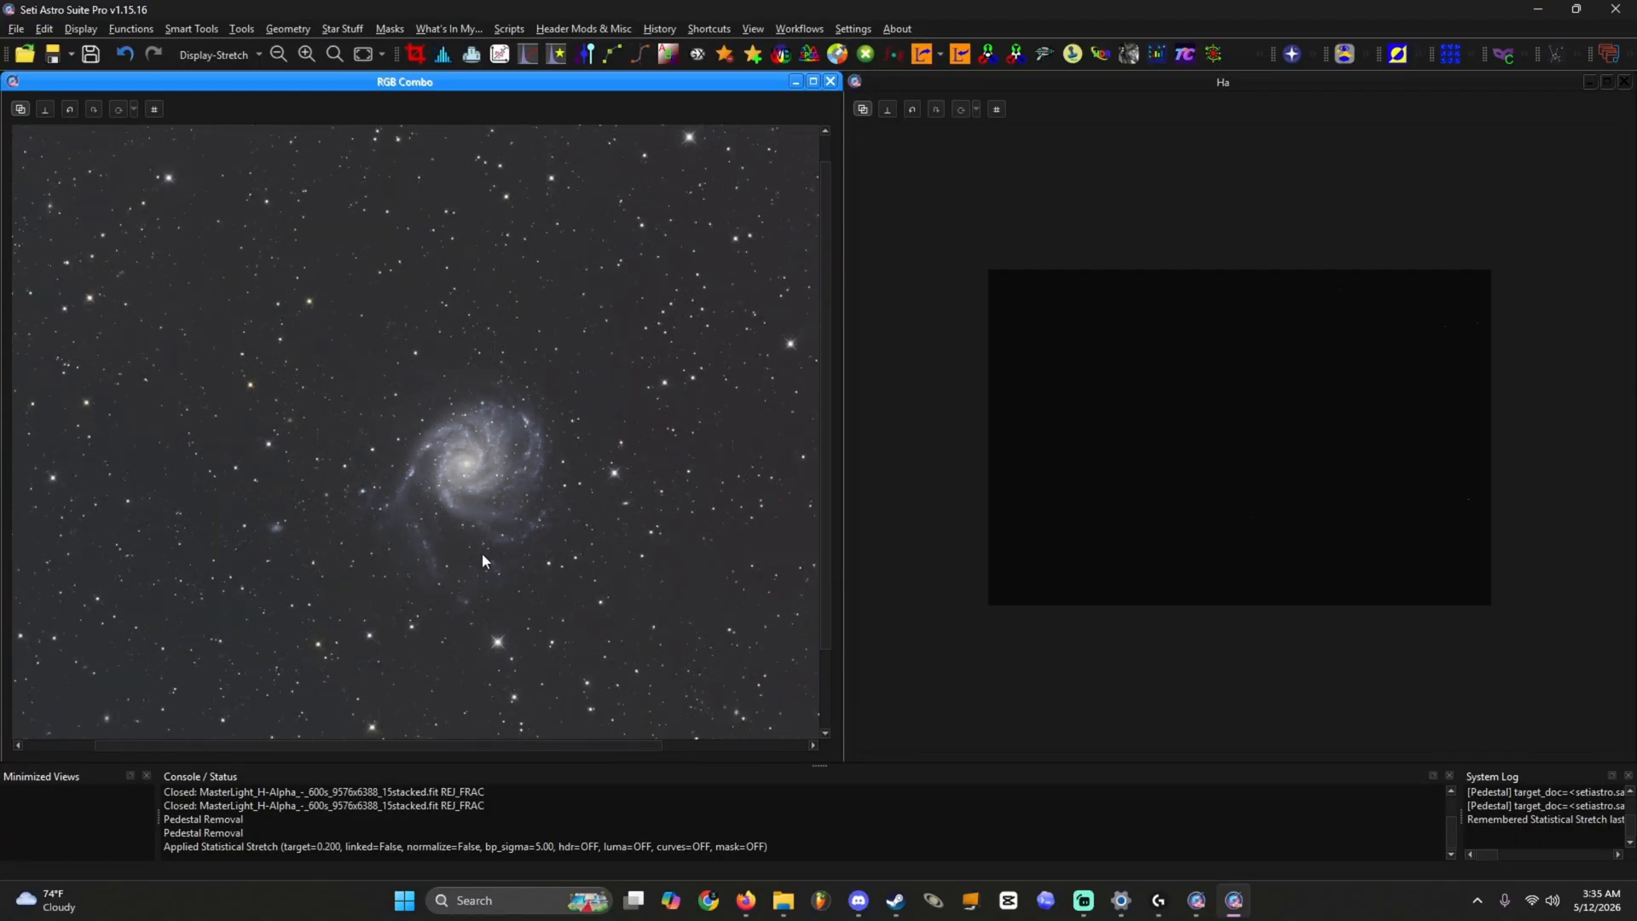
drag(479, 551, 386, 453)
scroll(636, 469, up, 3)
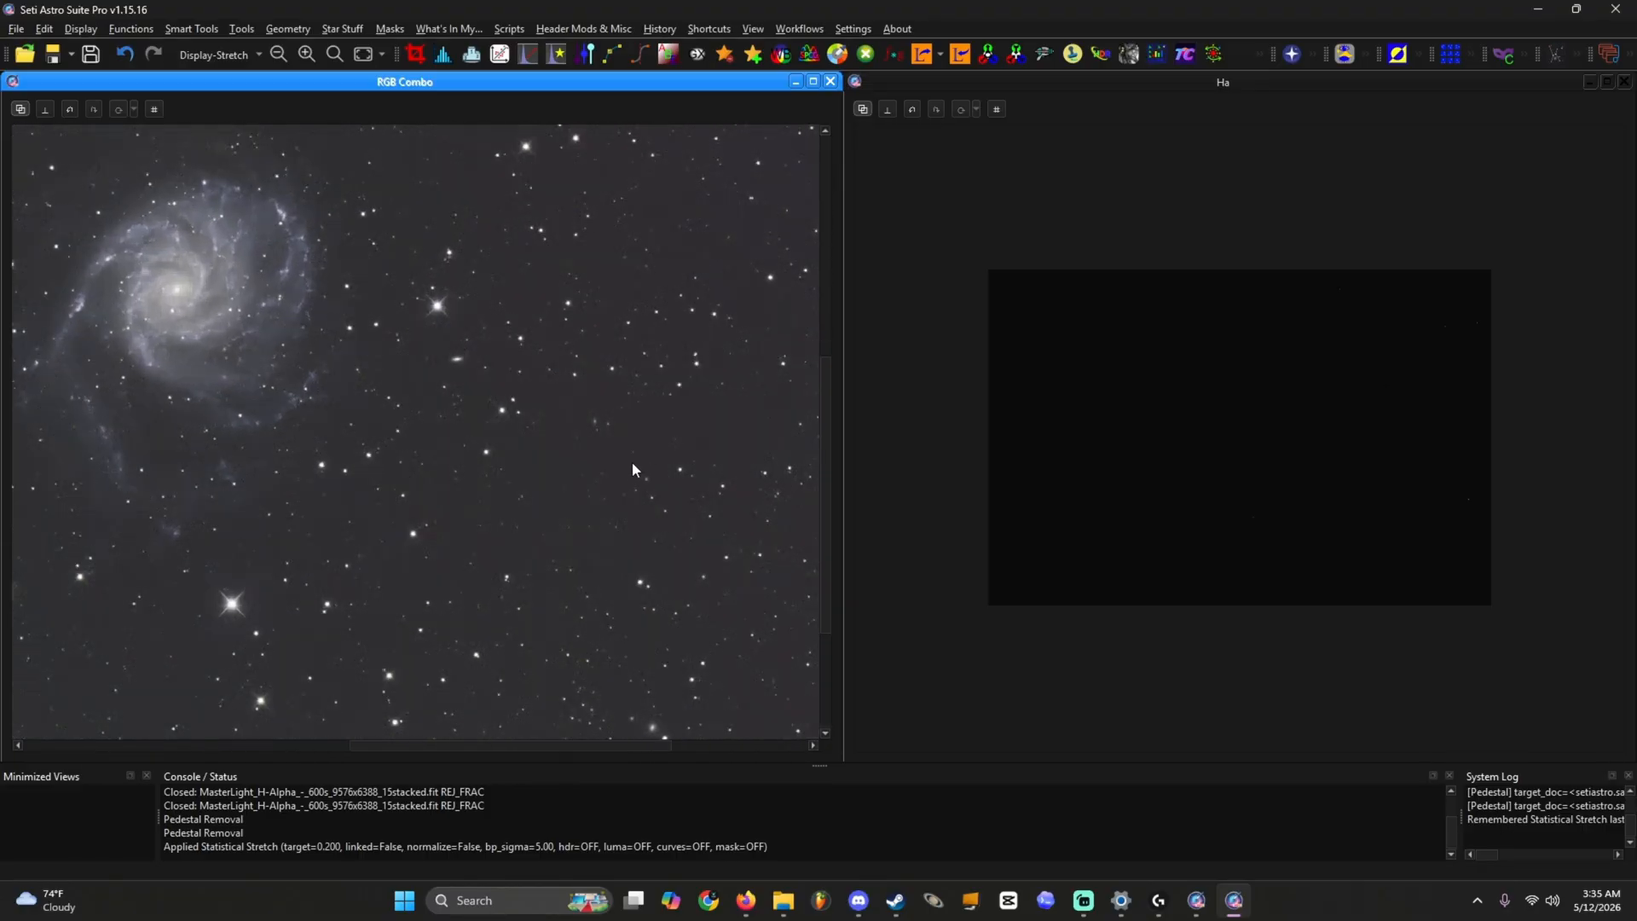
drag(632, 463, 346, 652)
drag(489, 458, 435, 595)
drag(462, 532, 428, 612)
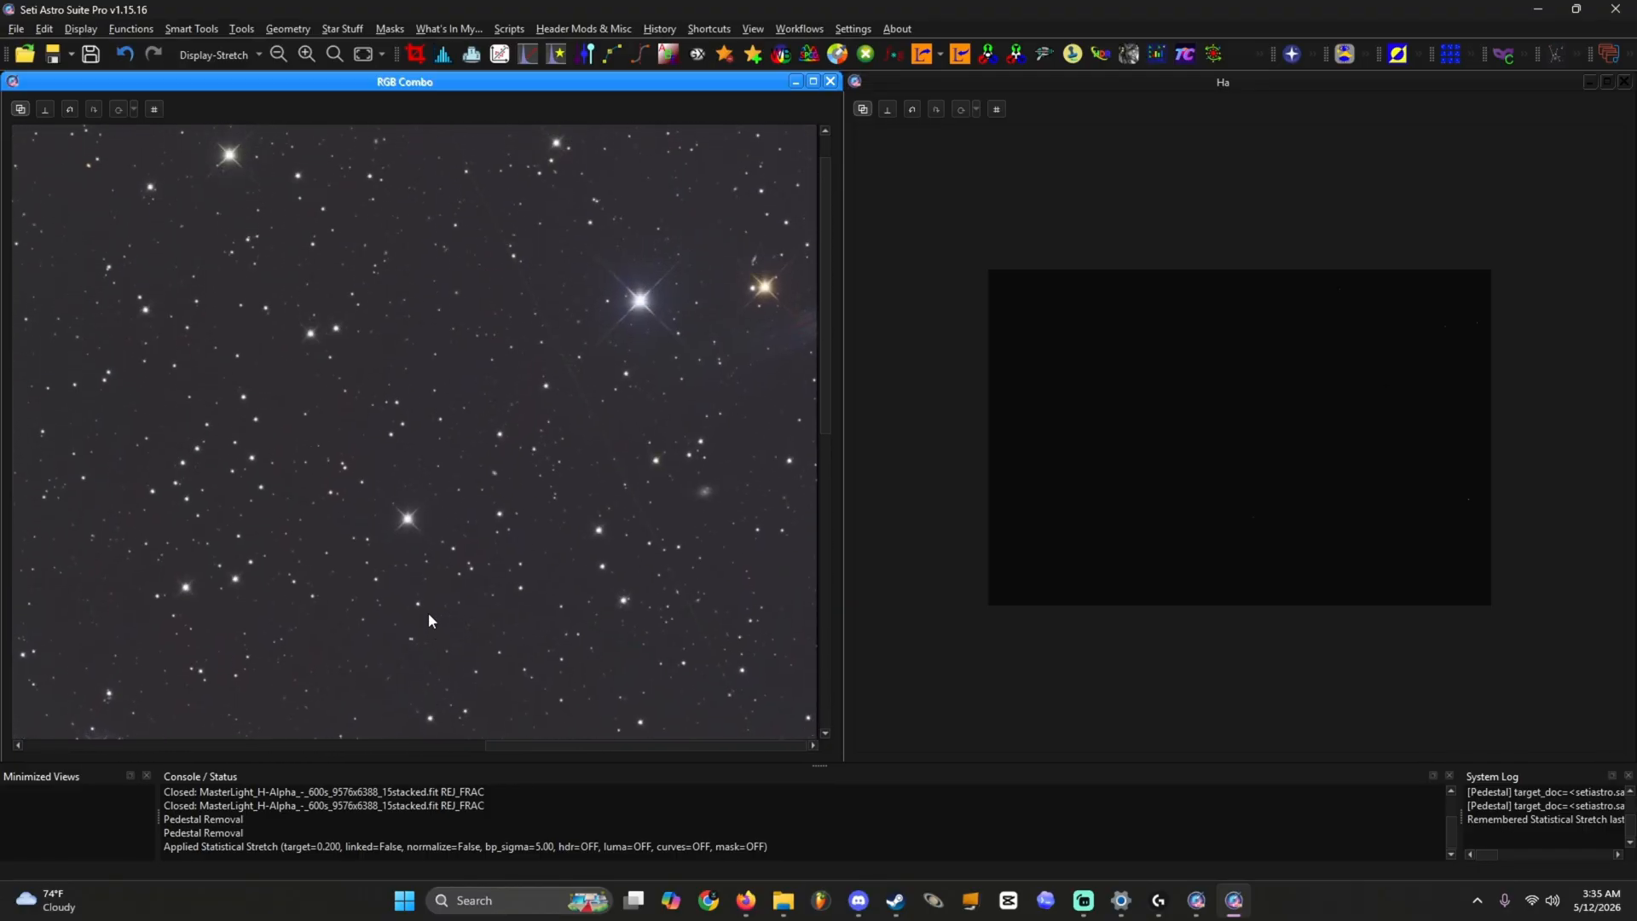
scroll(406, 612, down, 2)
scroll(395, 605, down, 1)
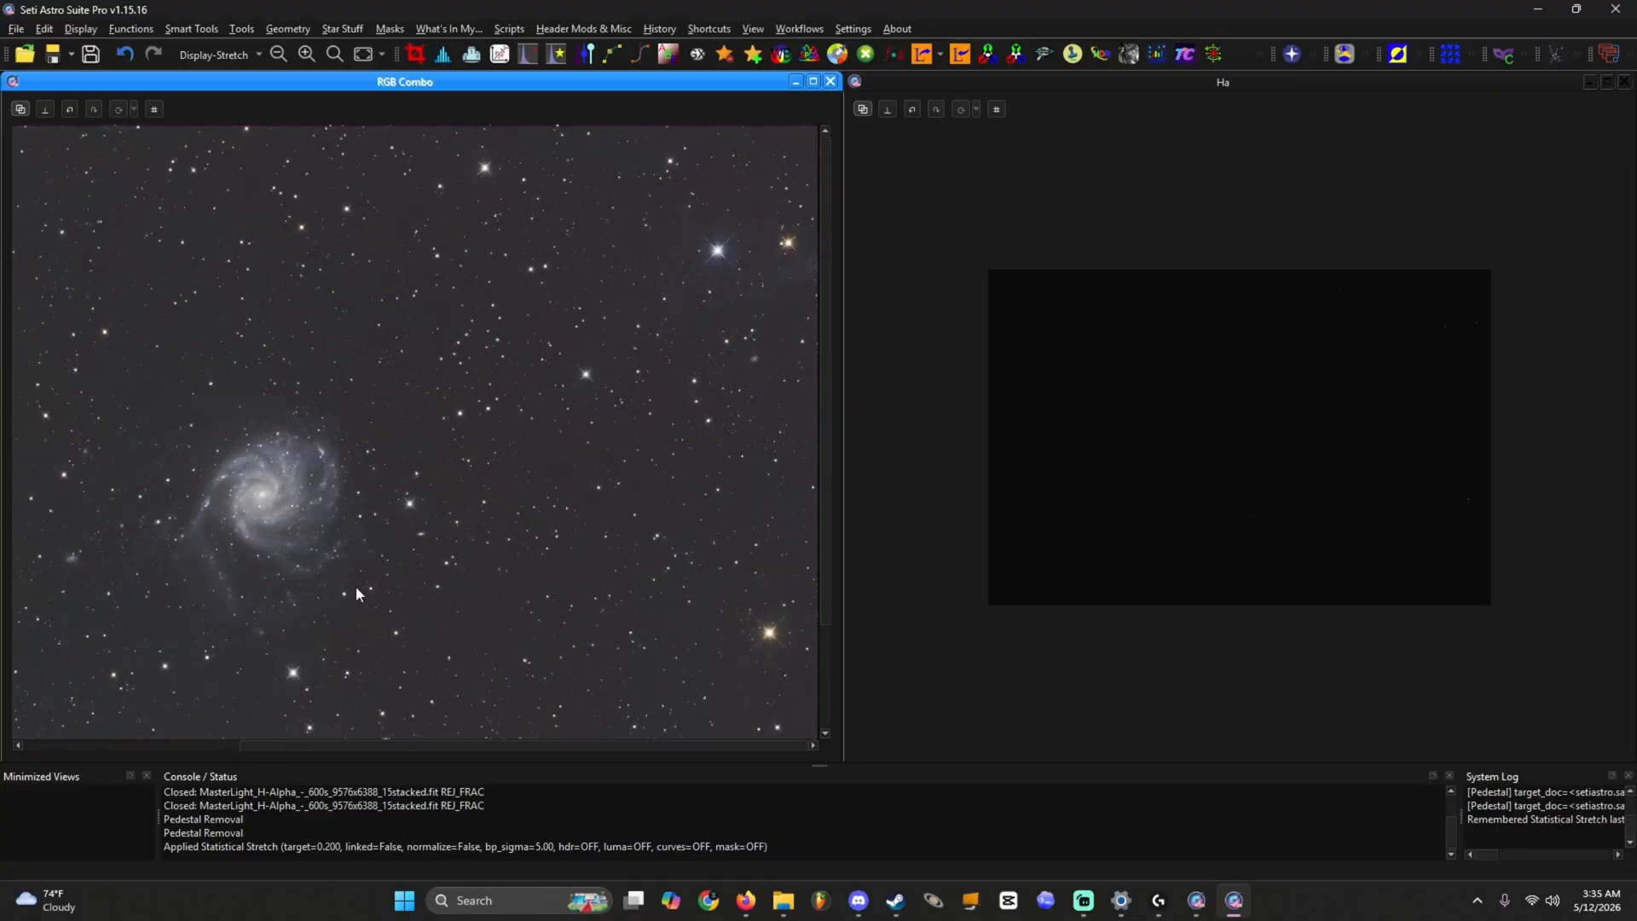
drag(334, 588, 639, 570)
drag(539, 570, 486, 266)
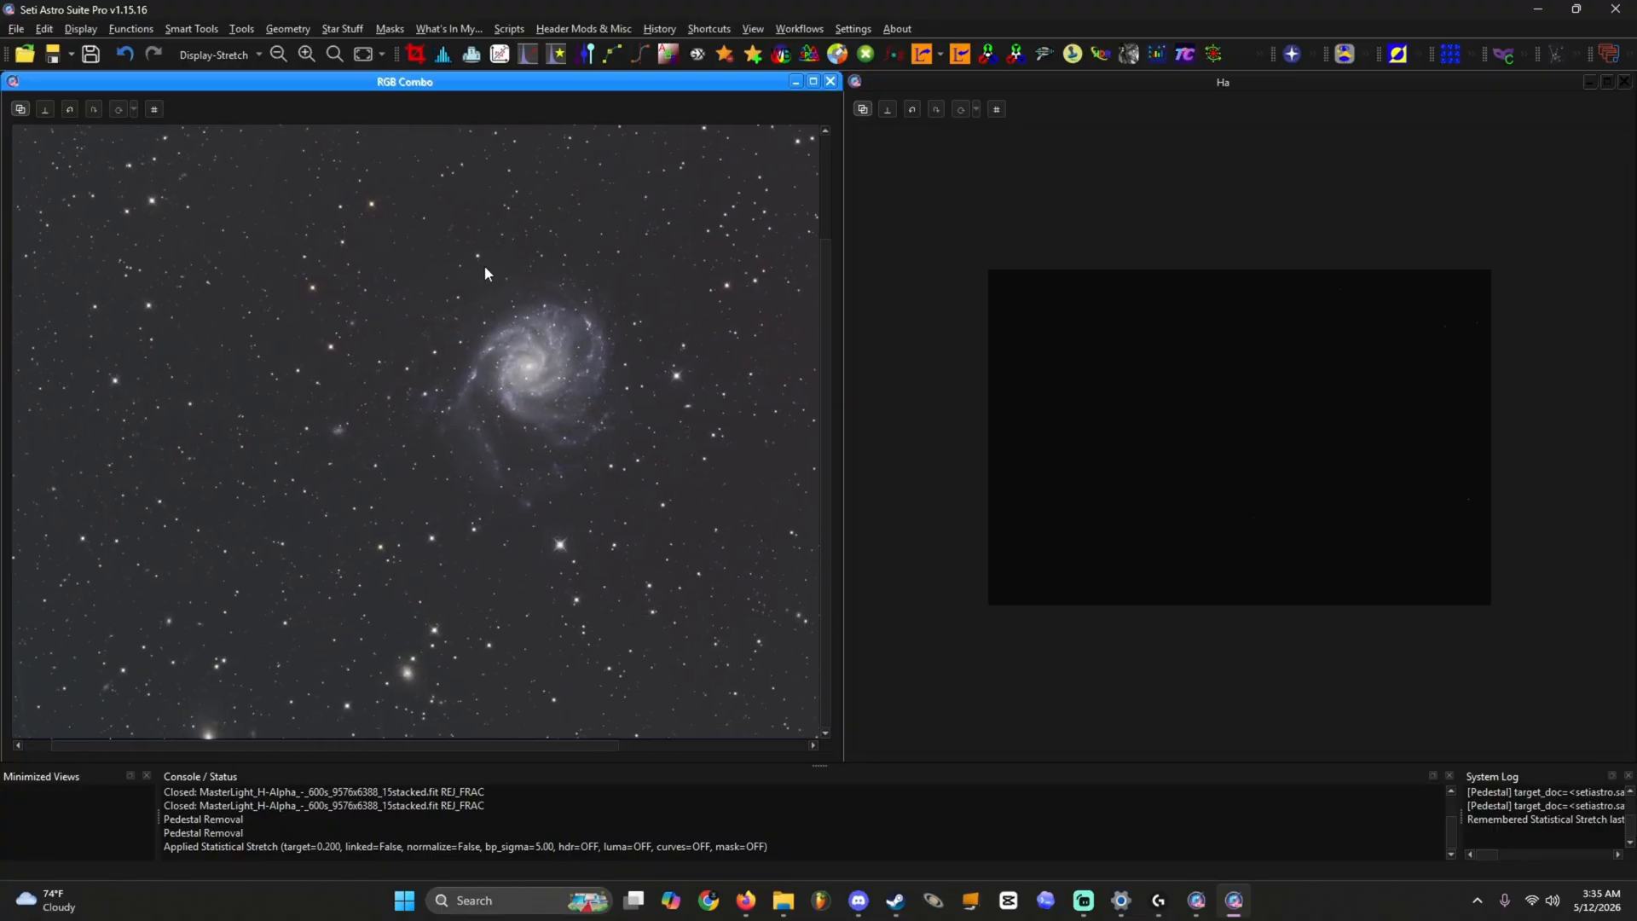
scroll(318, 497, up, 2)
drag(402, 609, 310, 571)
drag(719, 503, 370, 515)
drag(634, 466, 492, 585)
drag(573, 465, 575, 576)
drag(521, 458, 765, 580)
scroll(552, 499, down, 3)
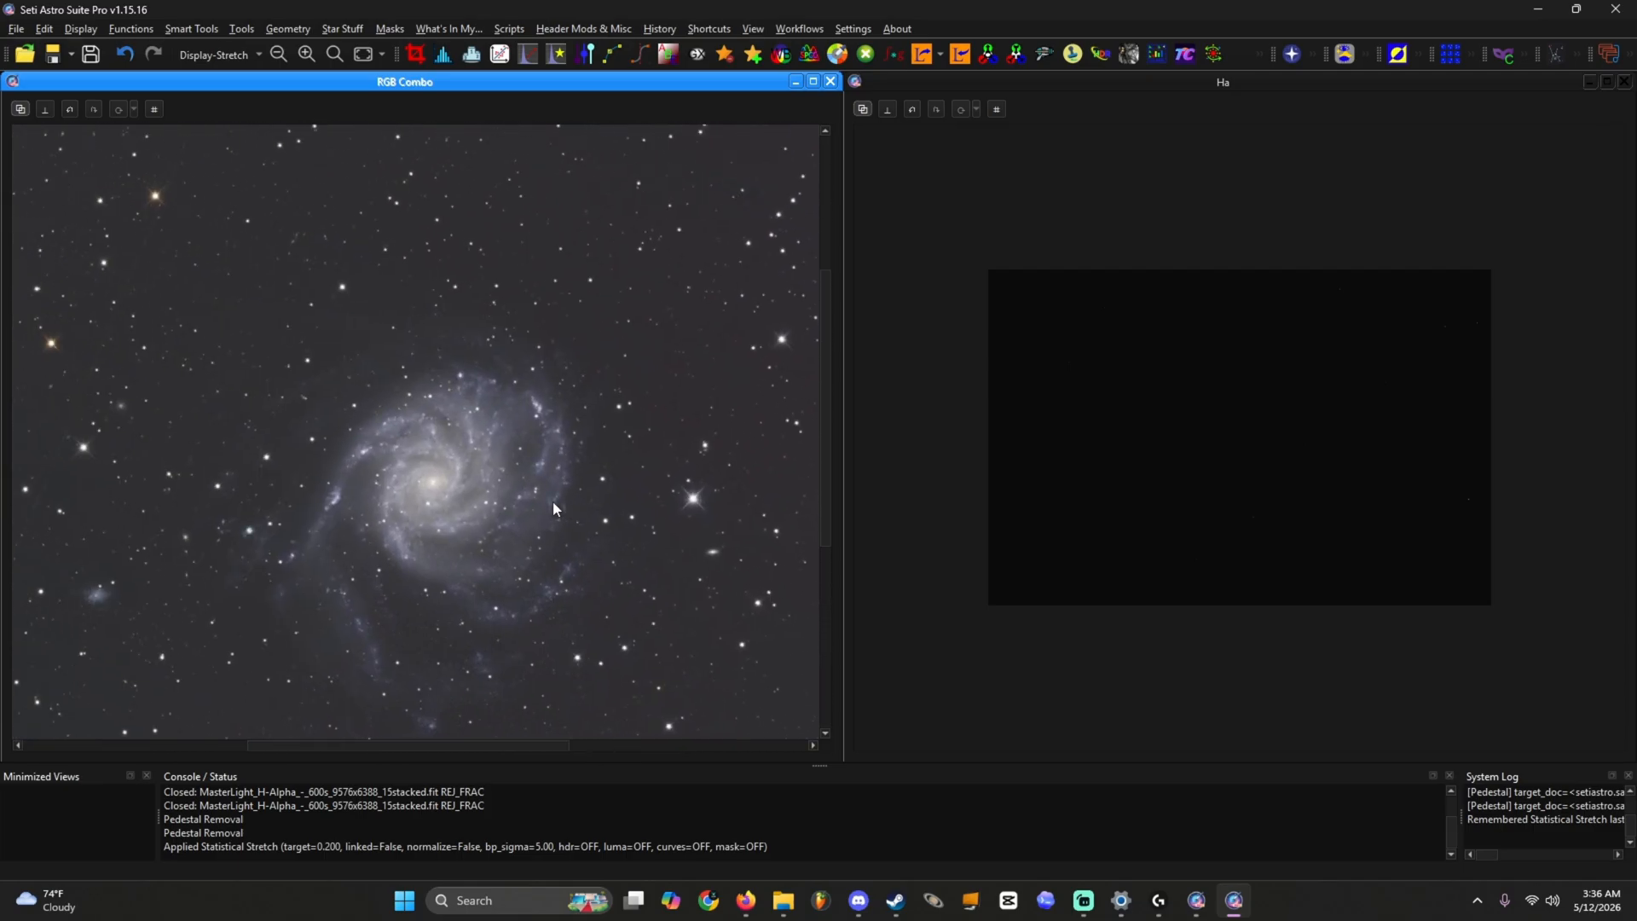
drag(646, 539, 577, 511)
scroll(580, 512, down, 2)
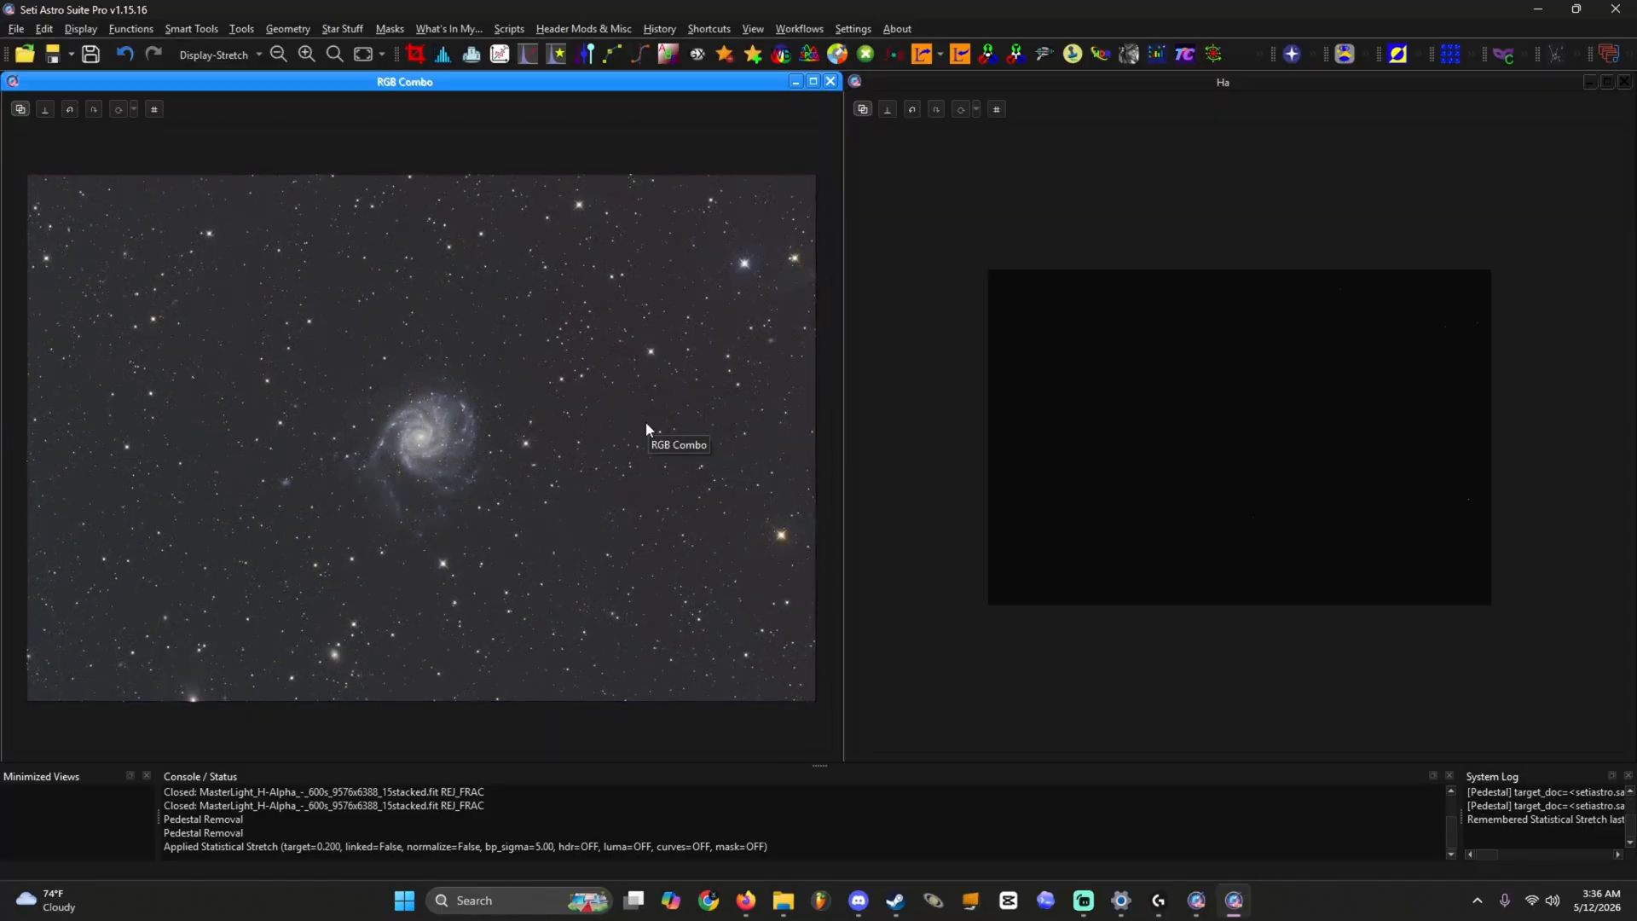
Step: Apply a Statistical Stretch to the Ha image with a target median of 0.08, previewing it first
click(911, 453)
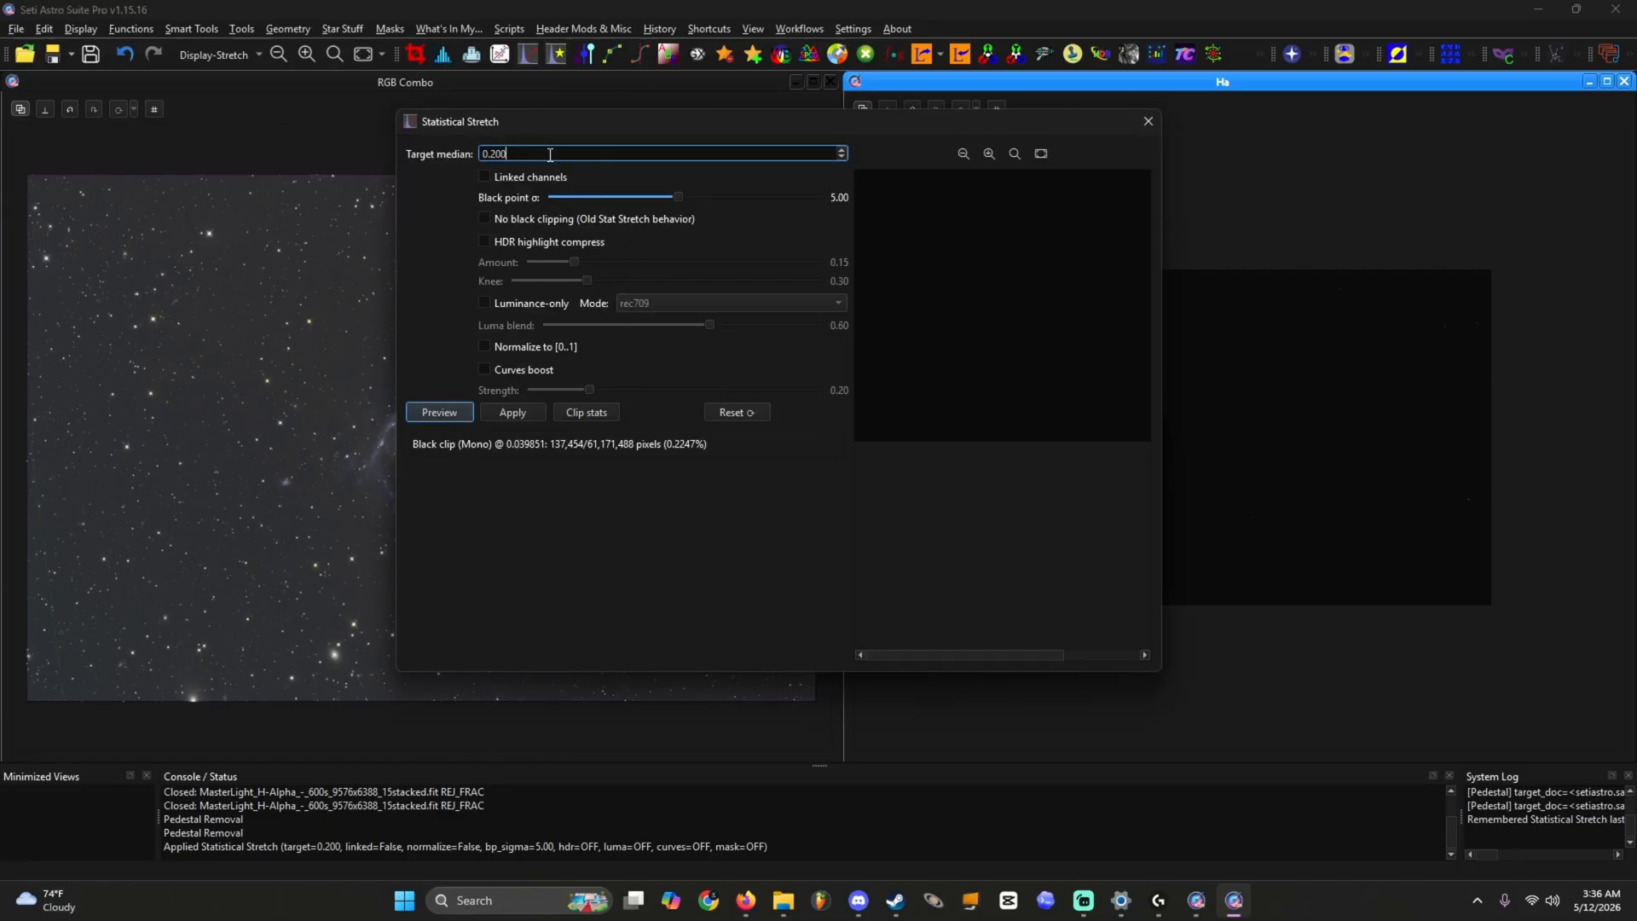
double_click(553, 154)
text(08)
click(450, 414)
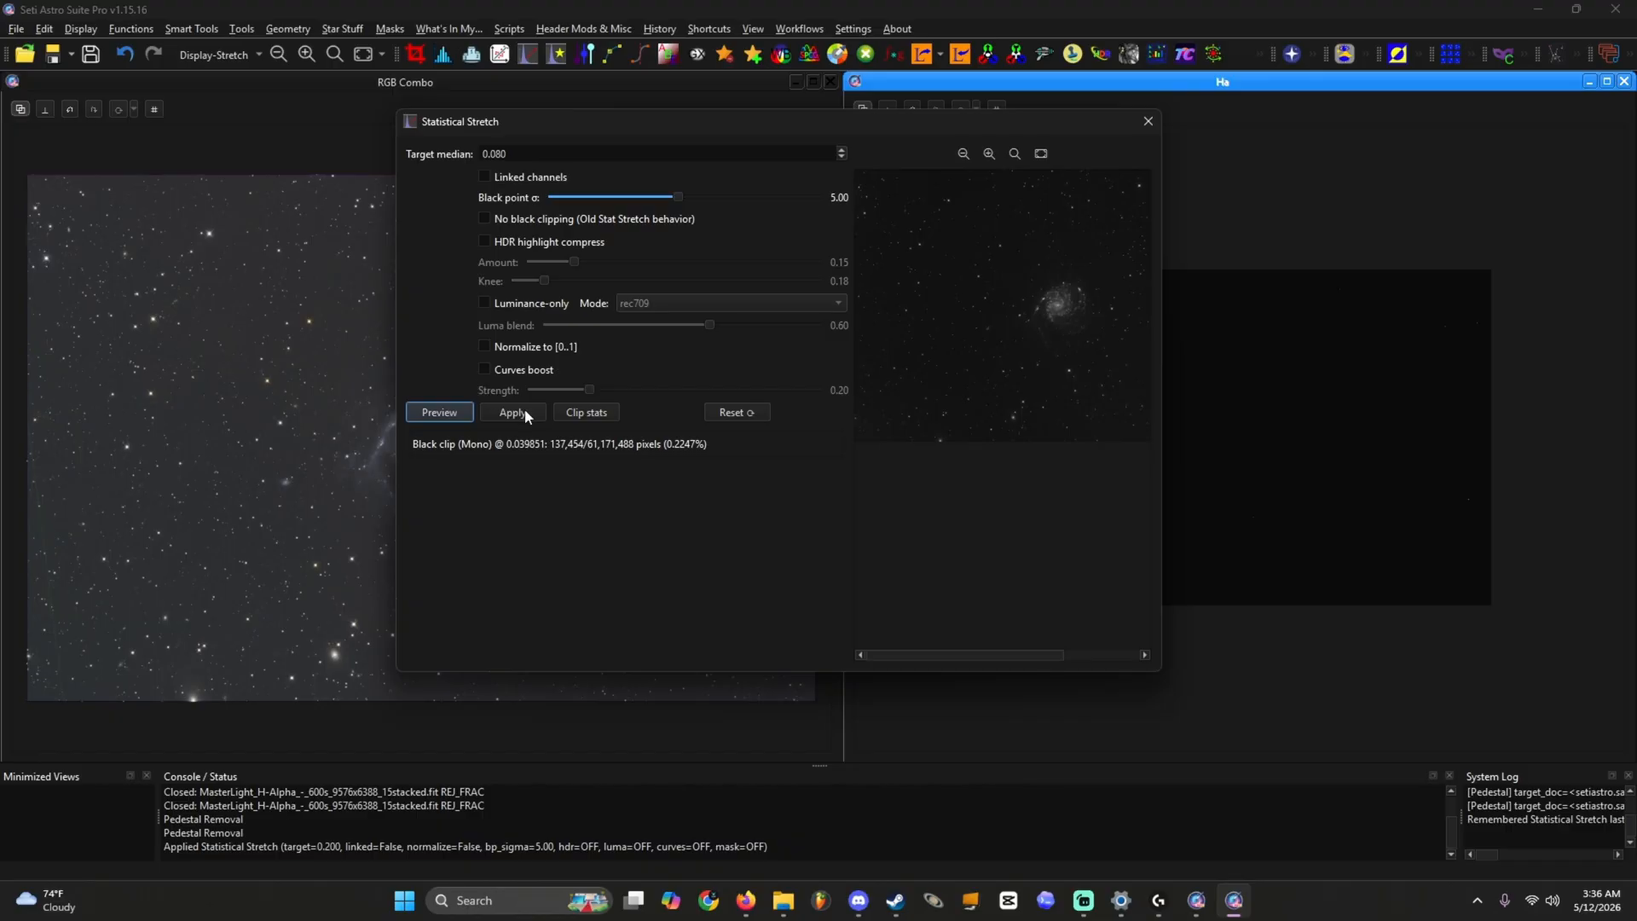
click(533, 412)
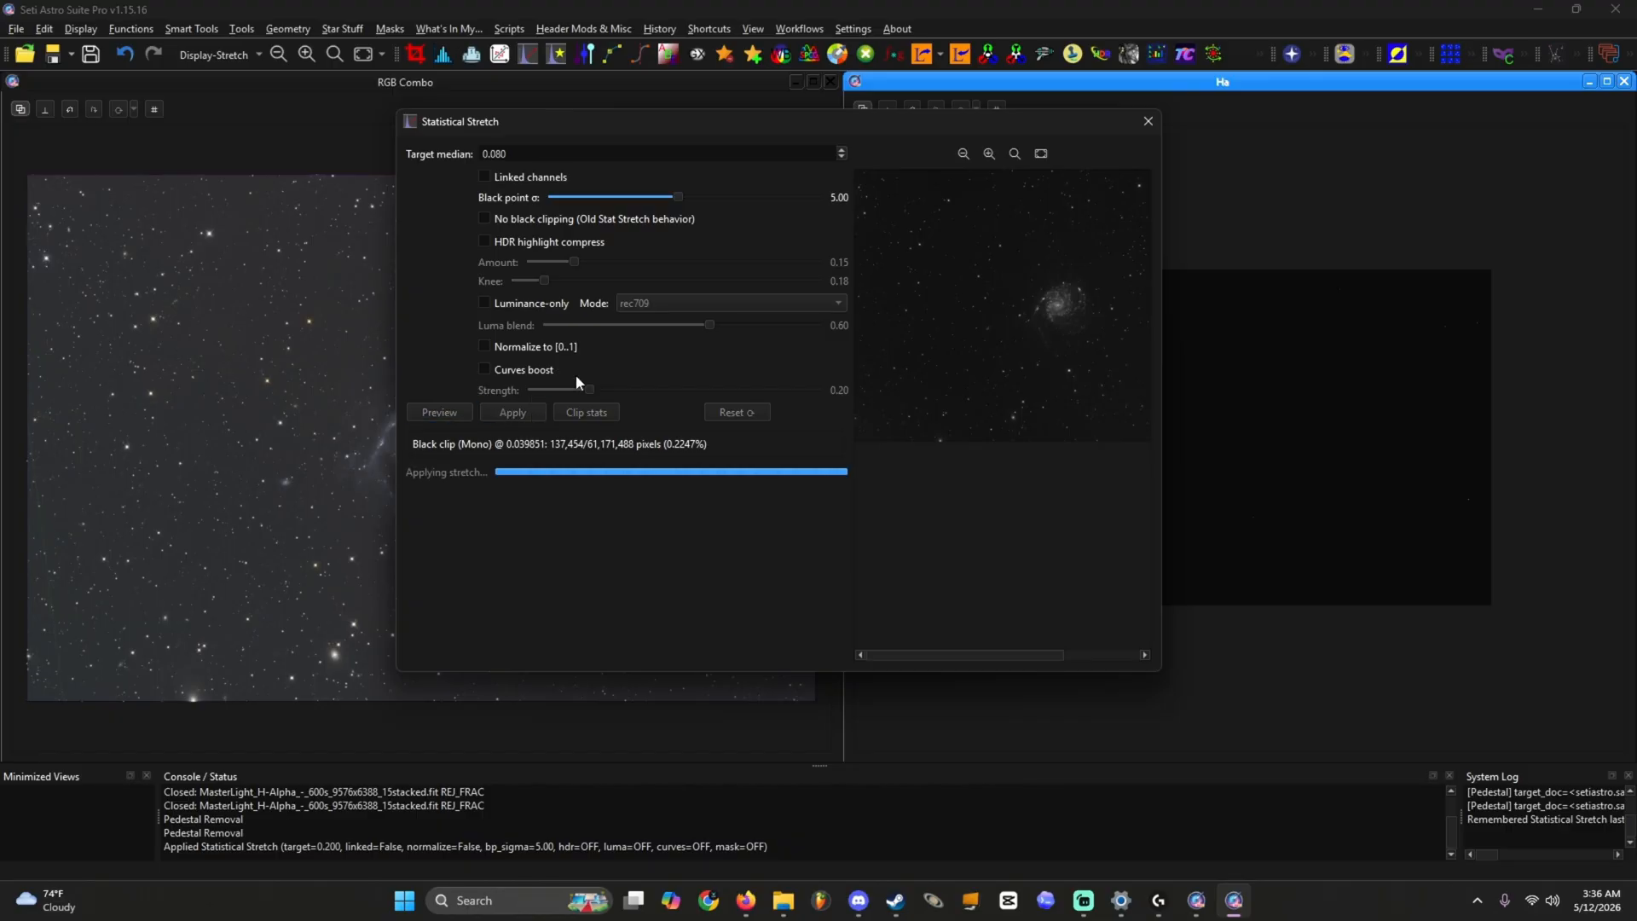
scroll(1171, 464, up, 3)
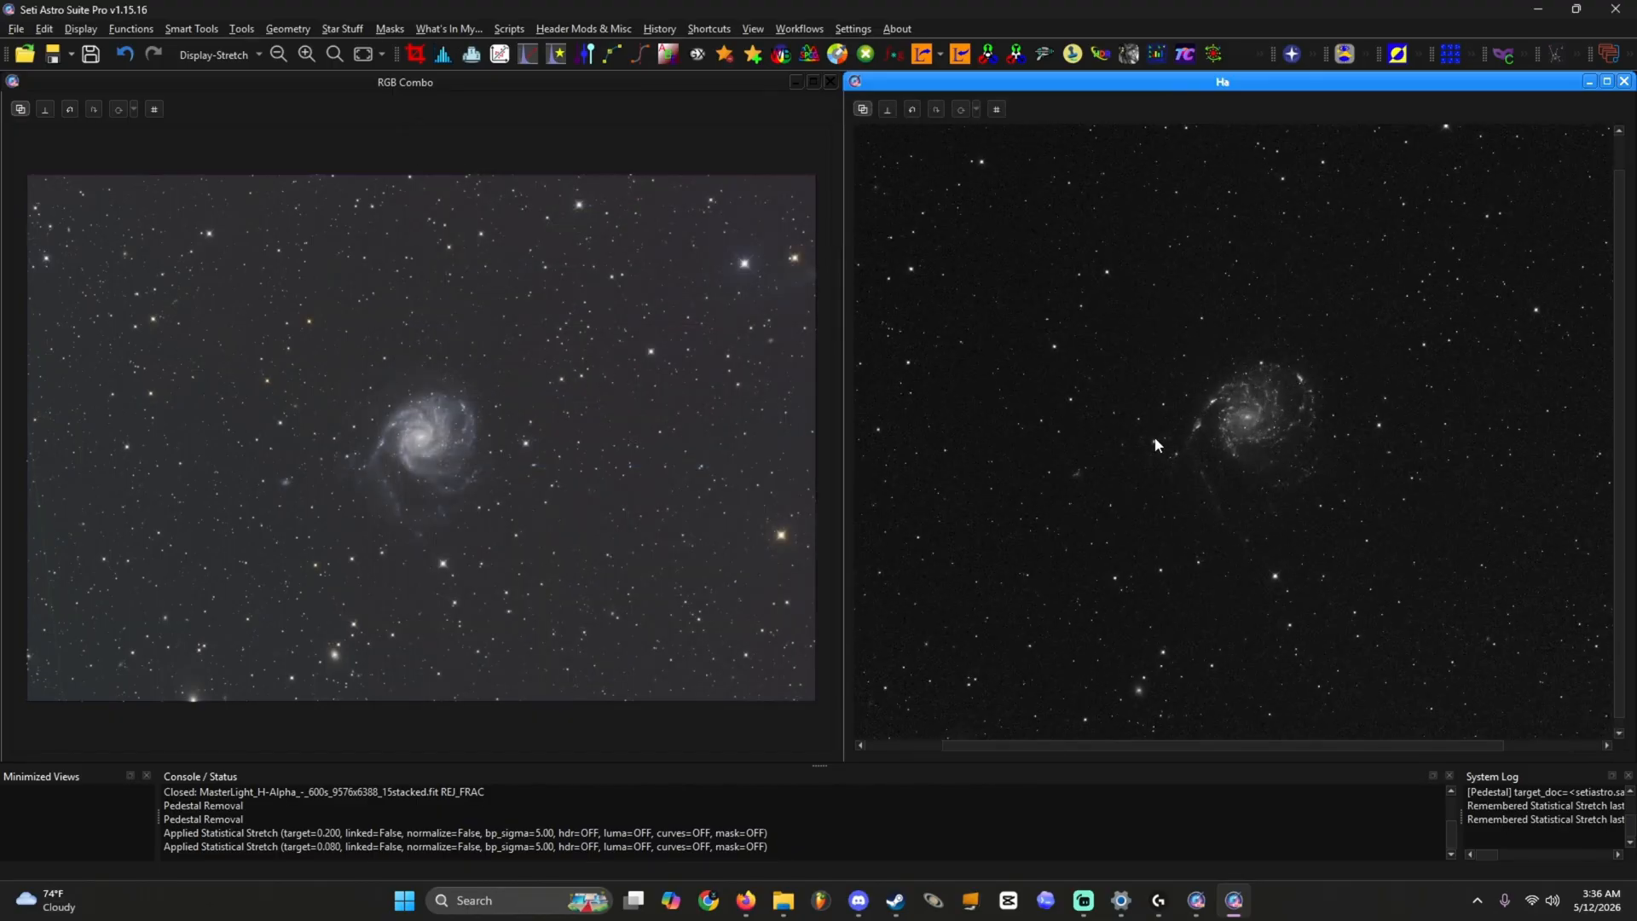
scroll(1012, 219, down, 3)
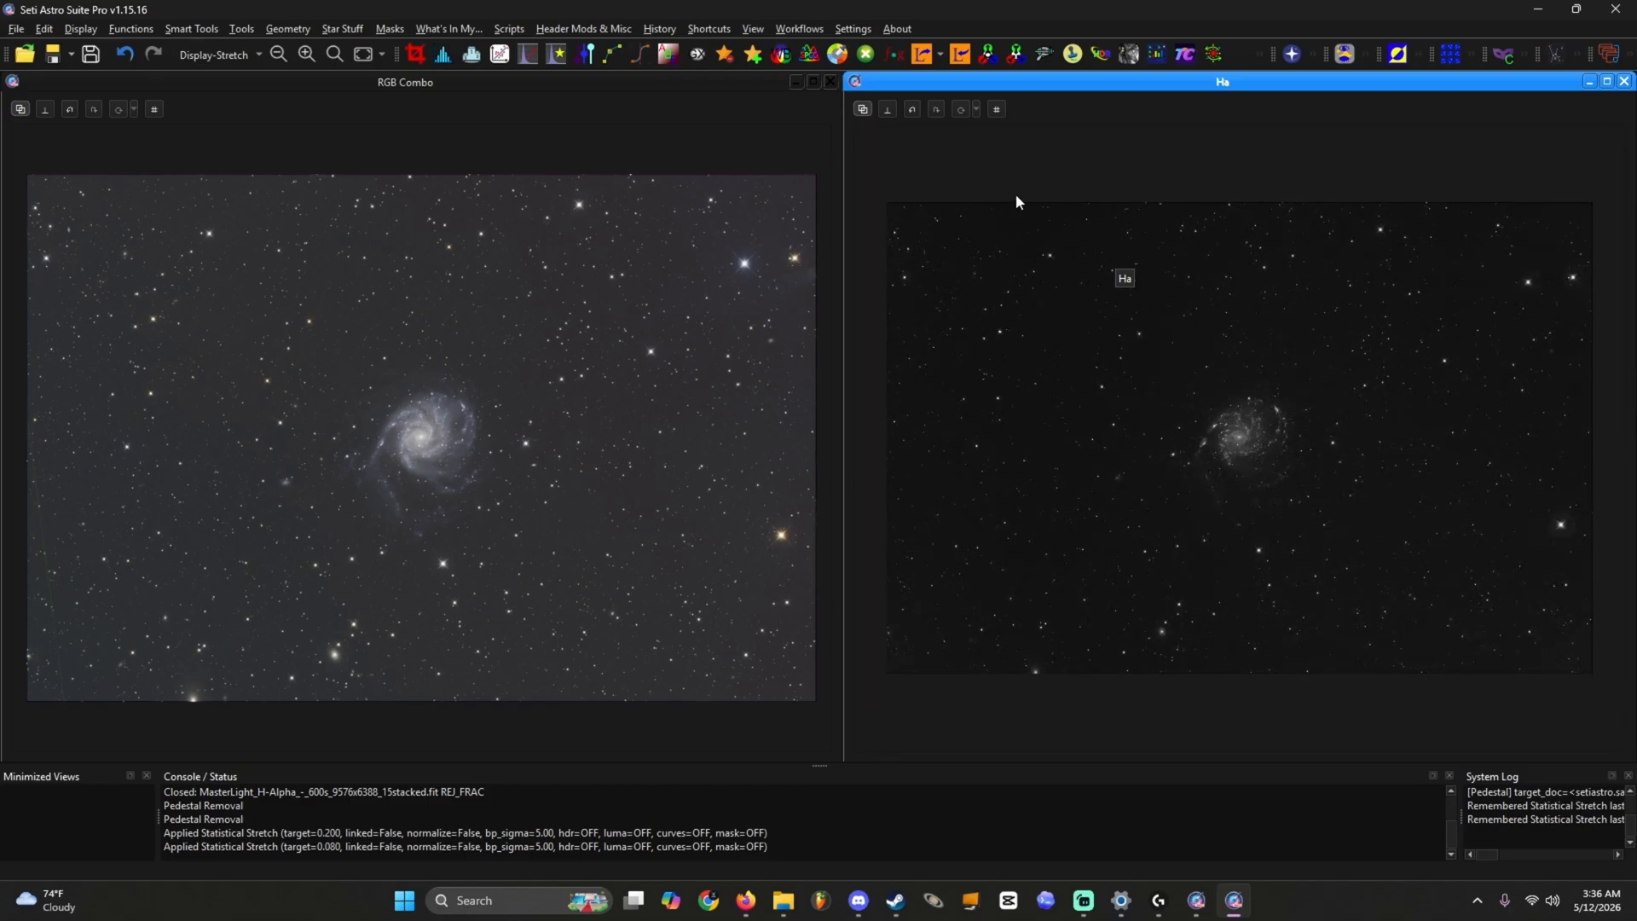
Step: Examine the galaxy's core and spiral arms closely in RGB Combo for colour channel misalignment
click(797, 380)
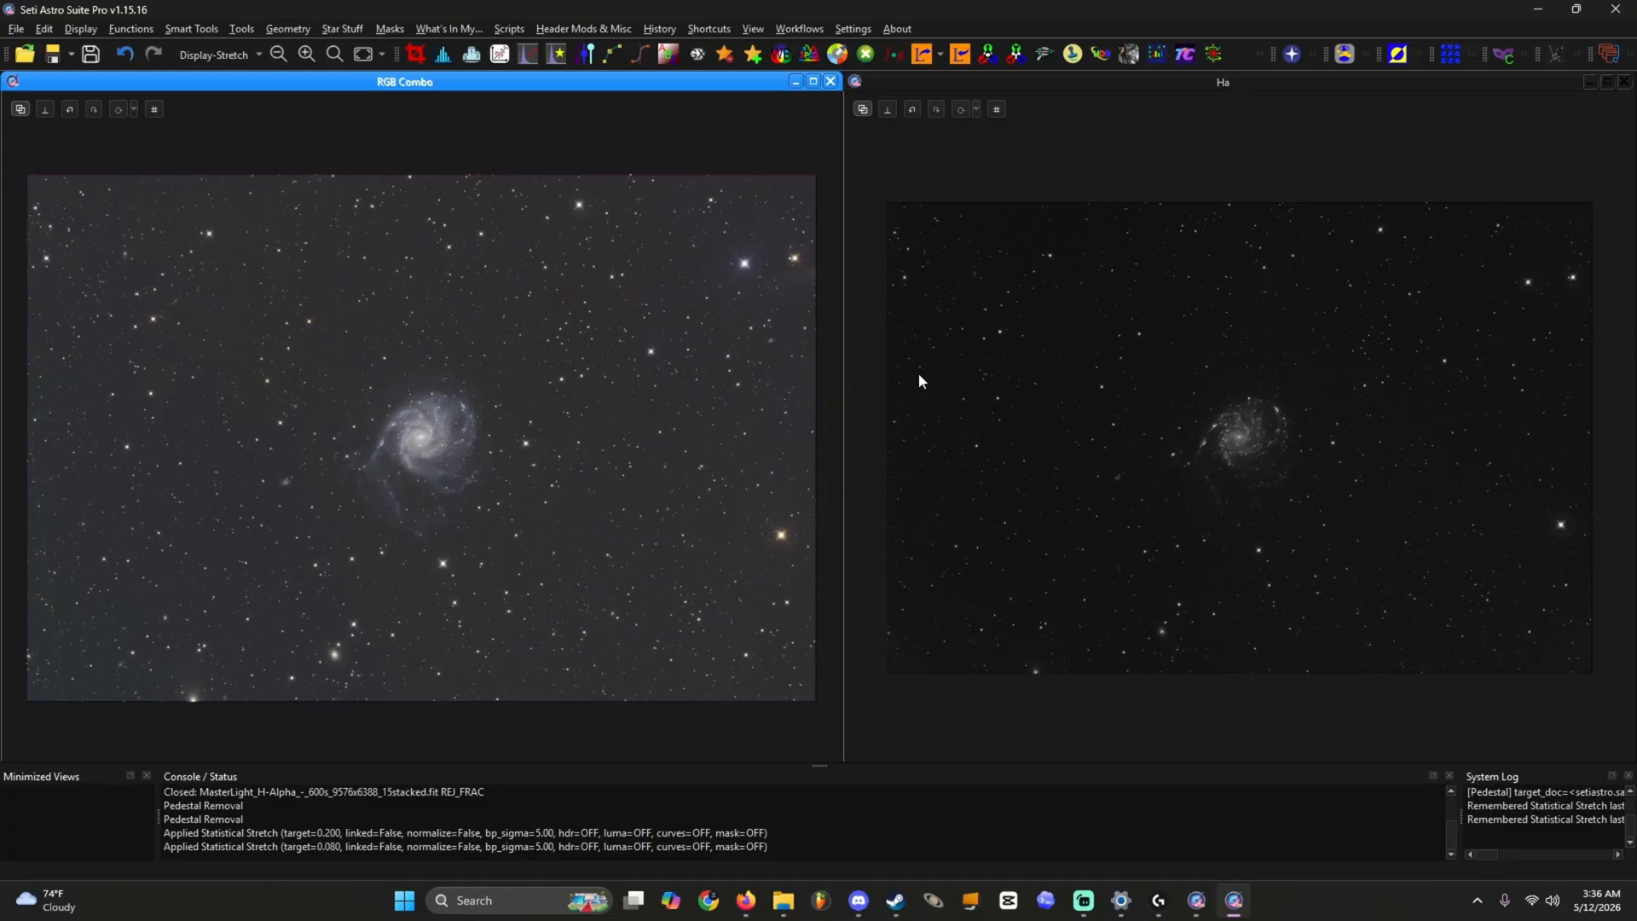
click(861, 364)
click(768, 345)
scroll(430, 403, up, 2)
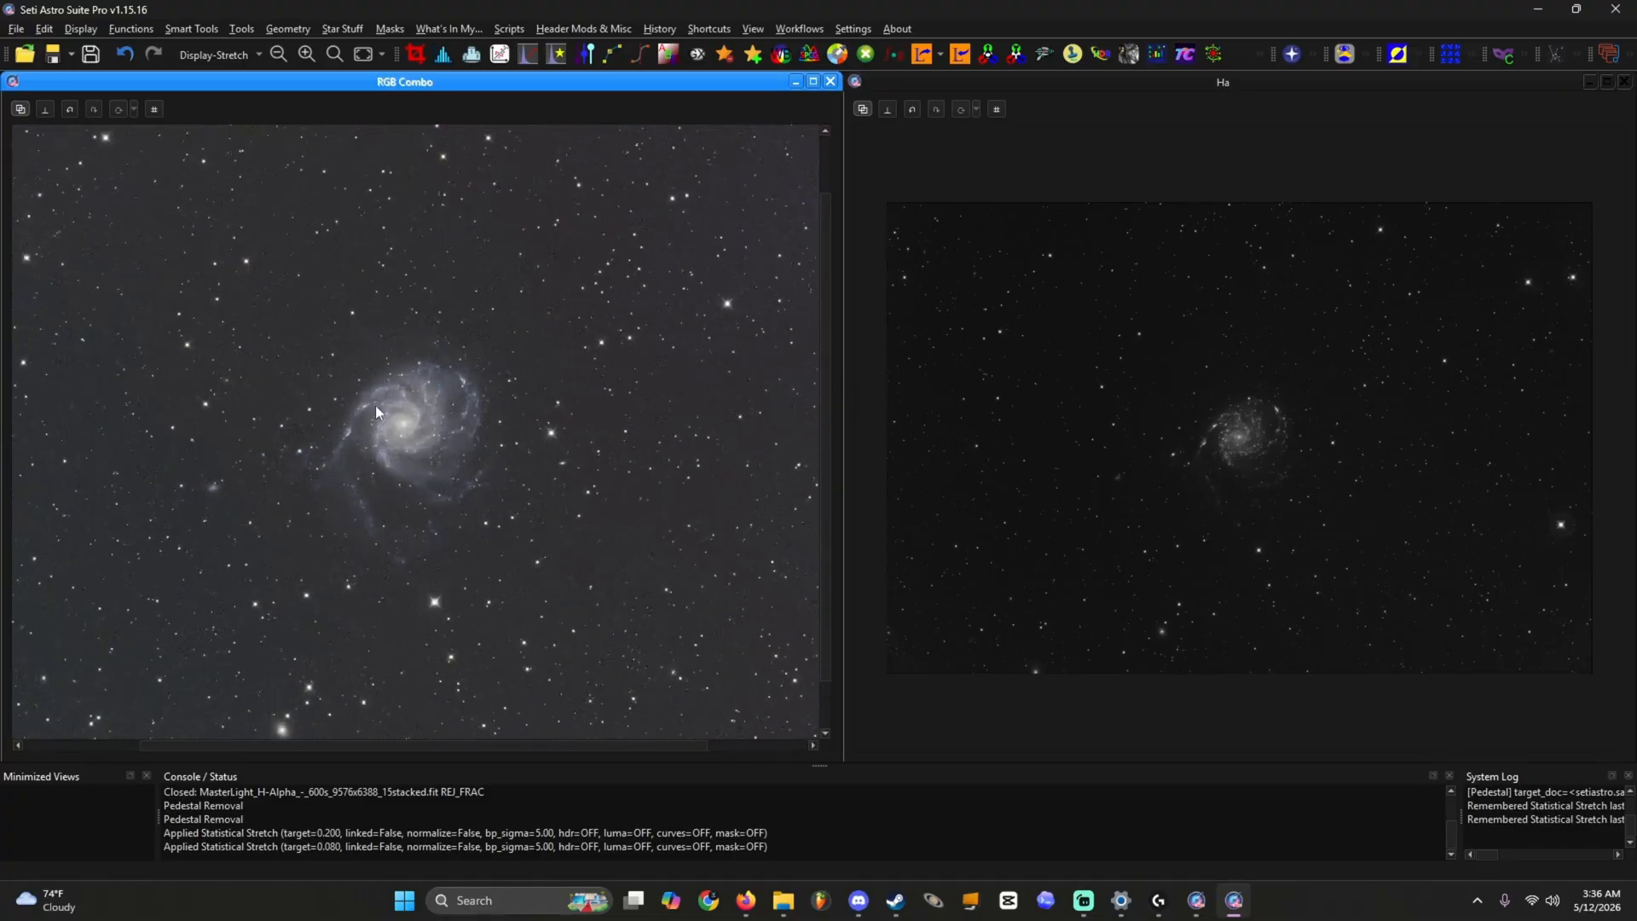
scroll(363, 388, up, 3)
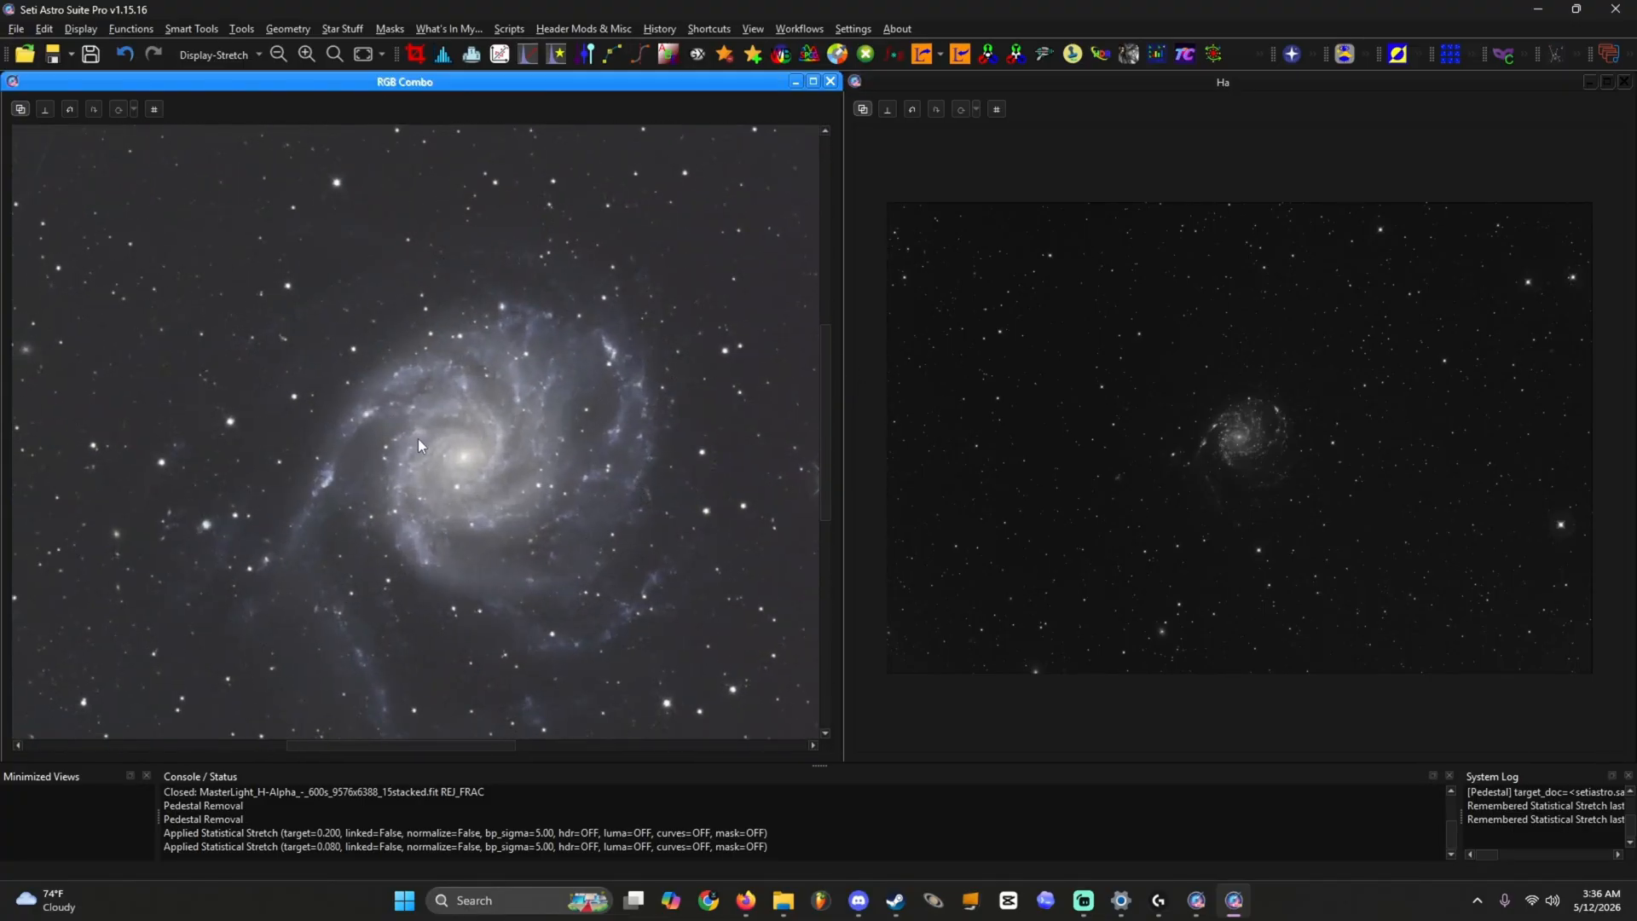
mouse_move(418, 438)
mouse_down()
mouse_move(422, 410)
mouse_move(419, 449)
mouse_up()
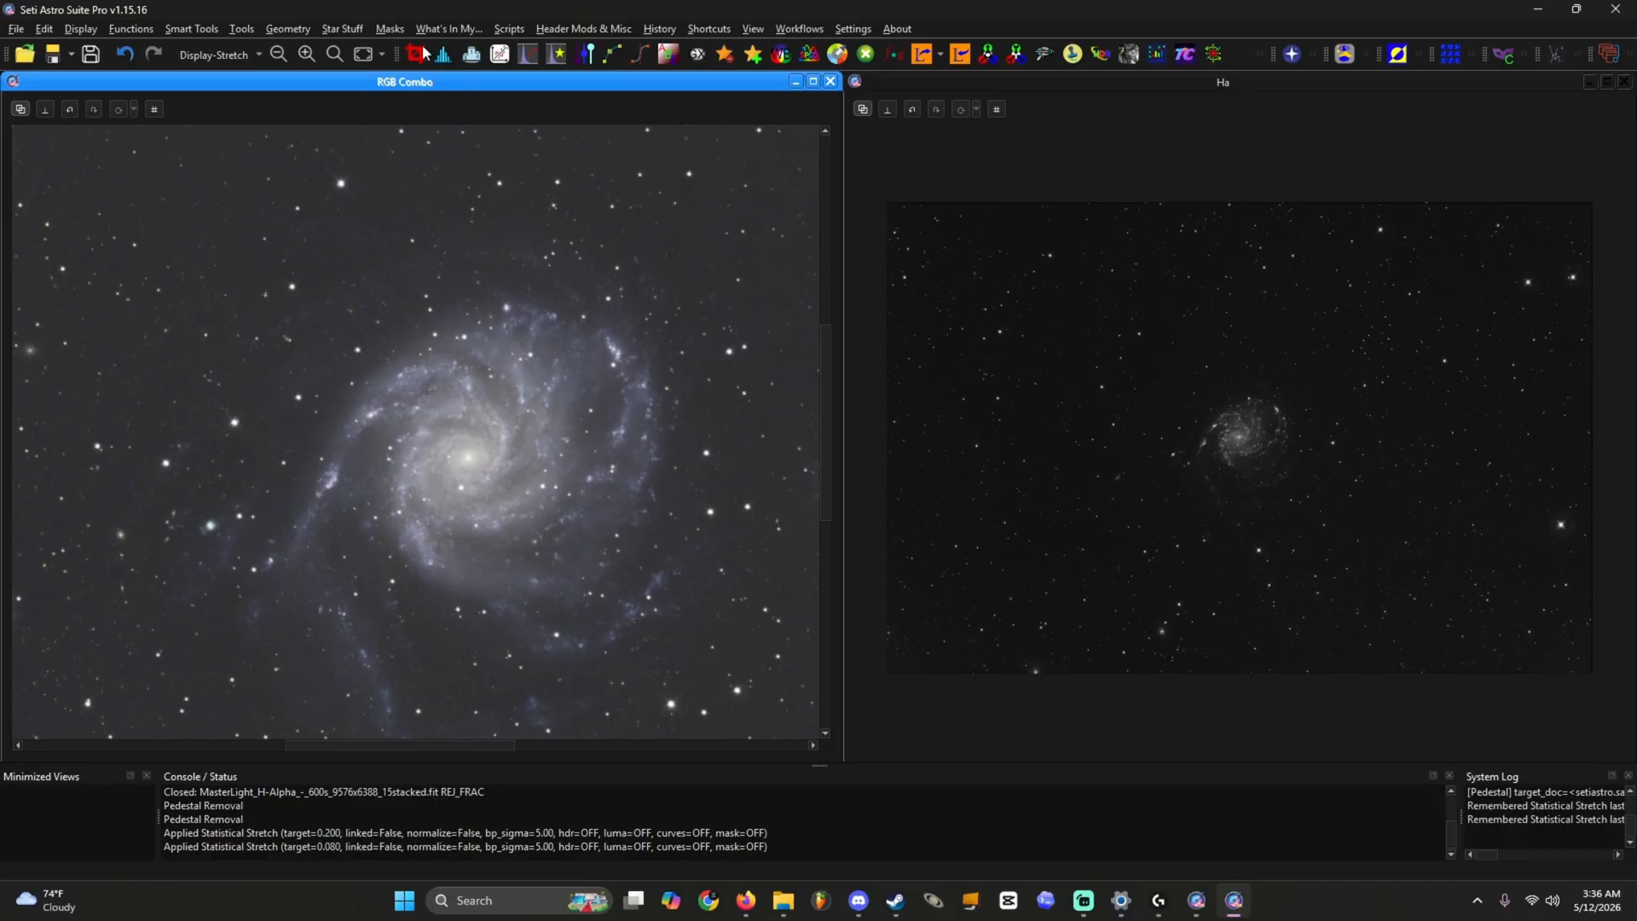
drag(615, 346, 565, 340)
click(331, 32)
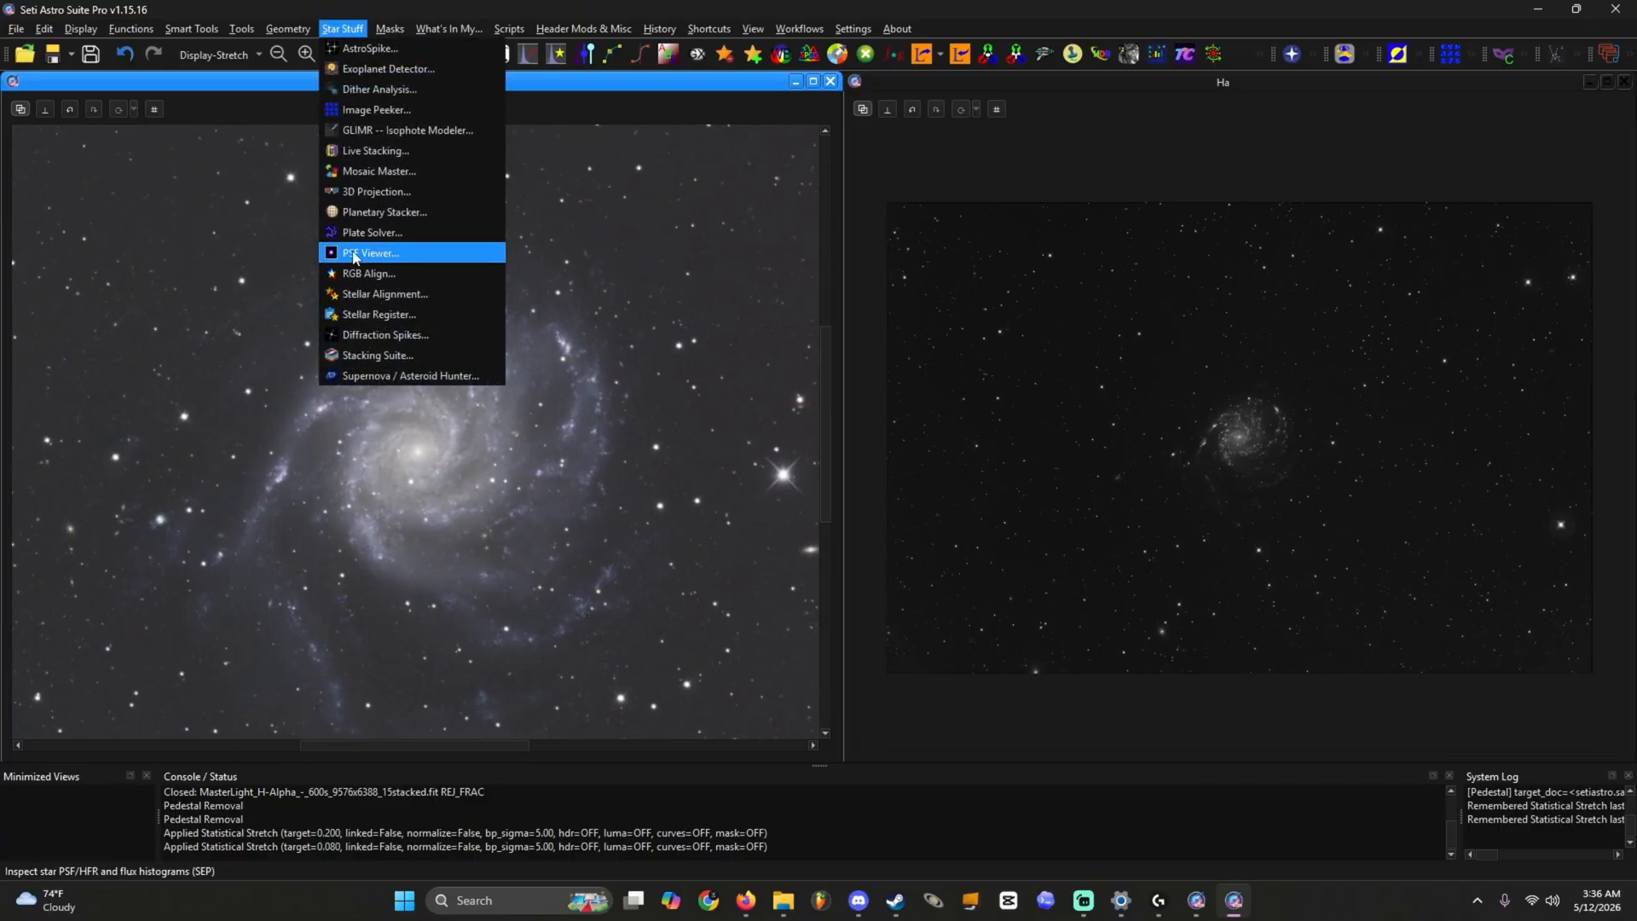
click(370, 288)
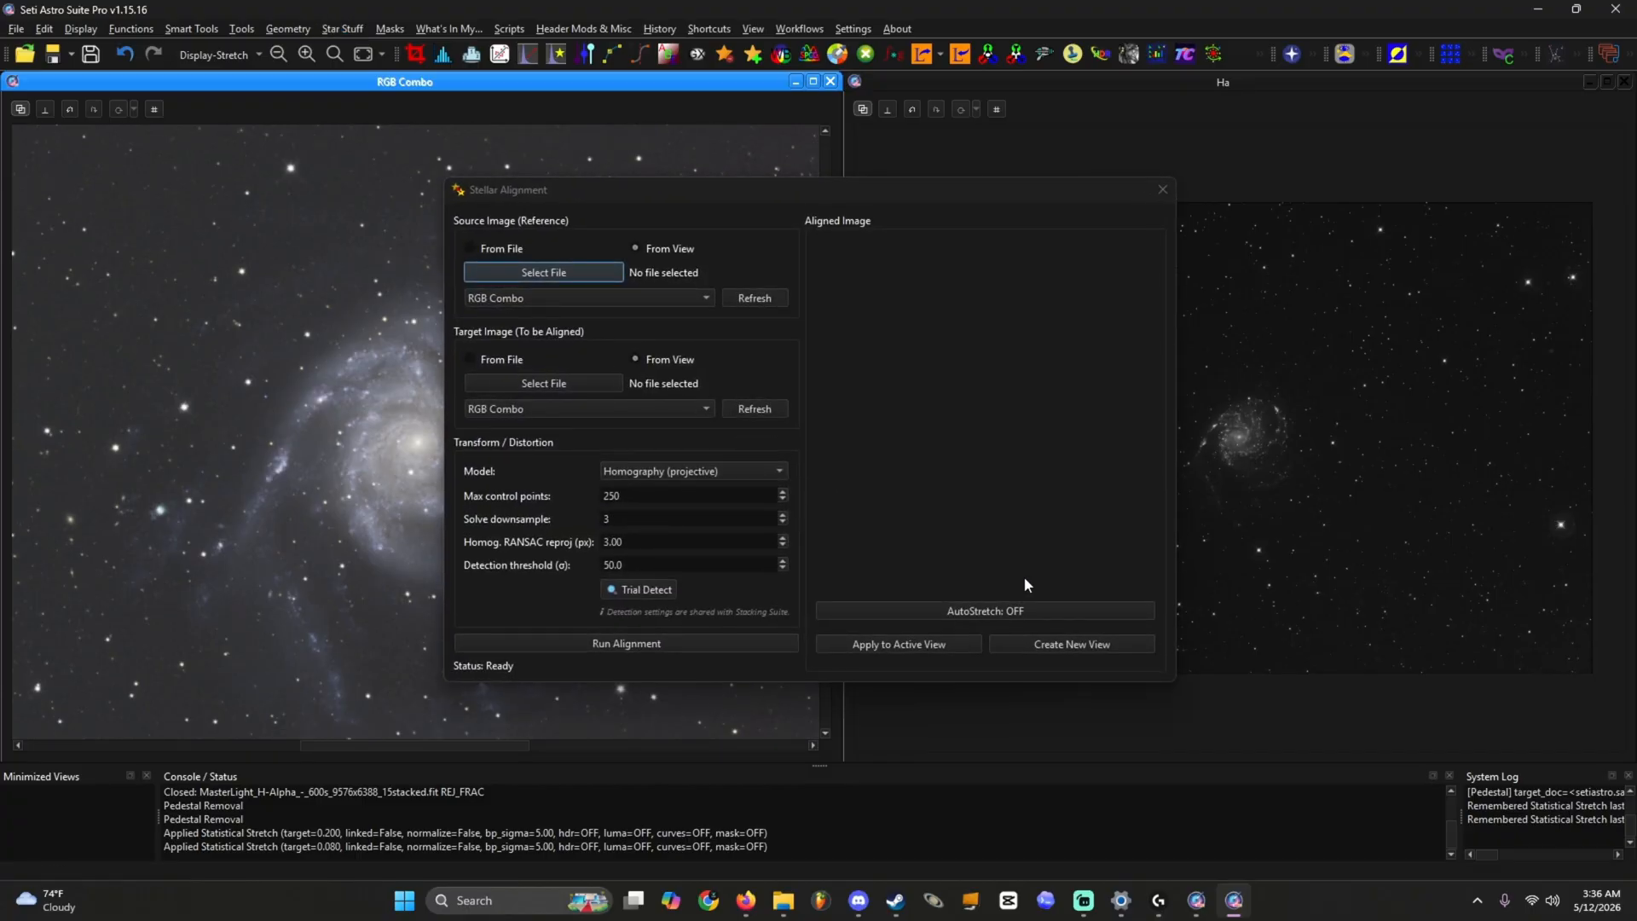
click(1164, 192)
Step: Run RGB Align on RGB Combo with the Affine model and SEP sigma 12, trial-detecting stars first and creating a new document
click(342, 28)
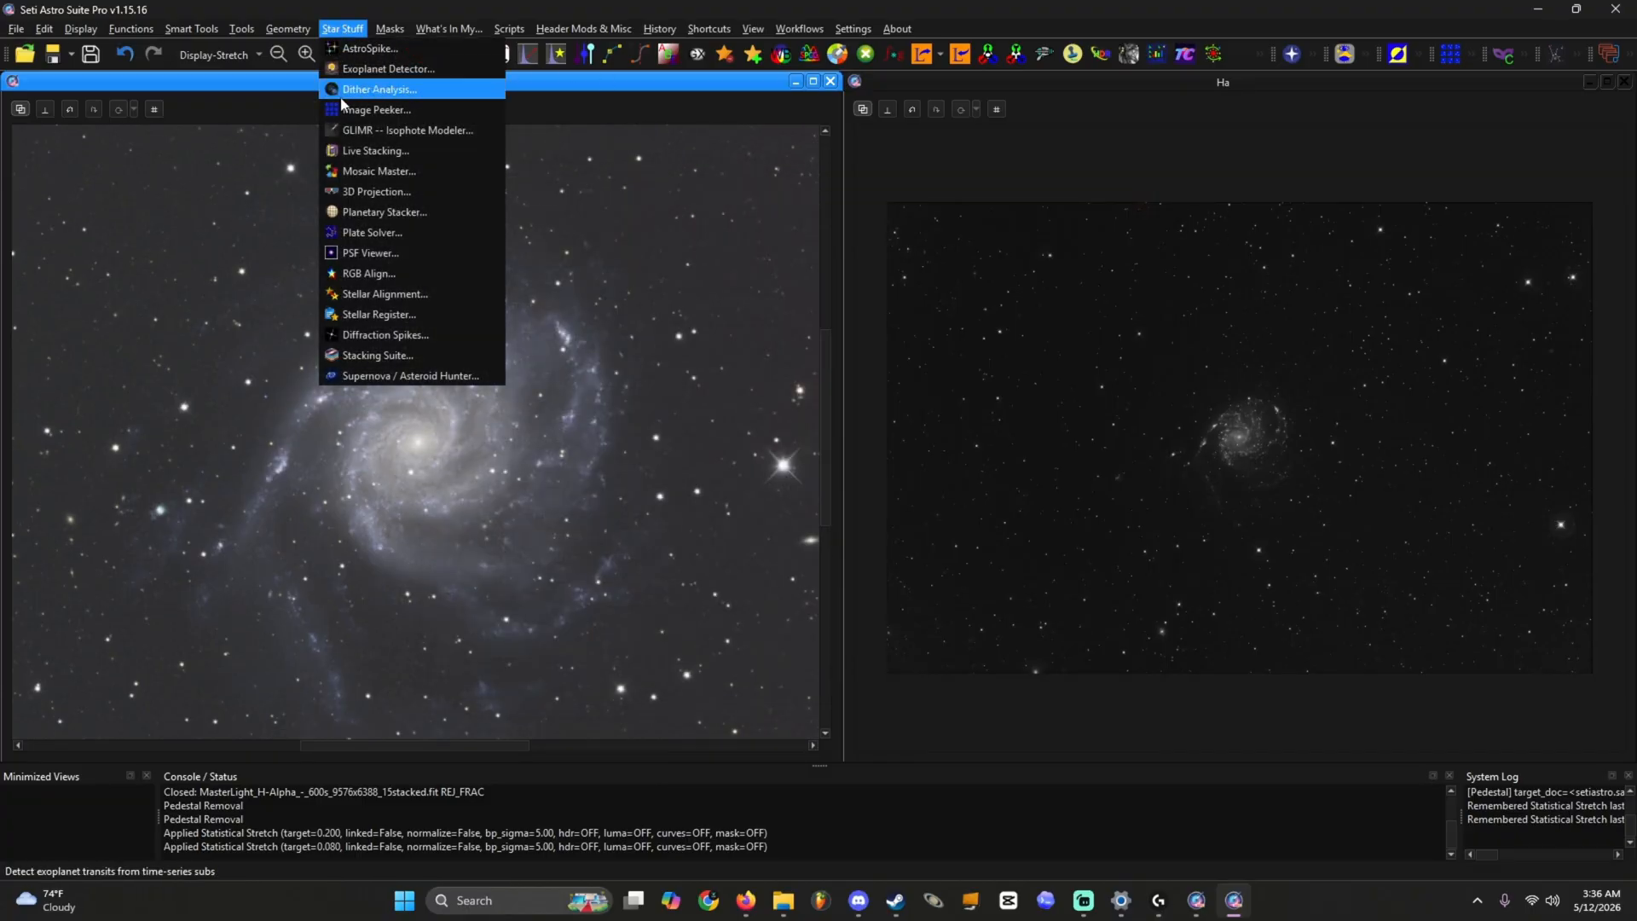
click(358, 270)
click(825, 309)
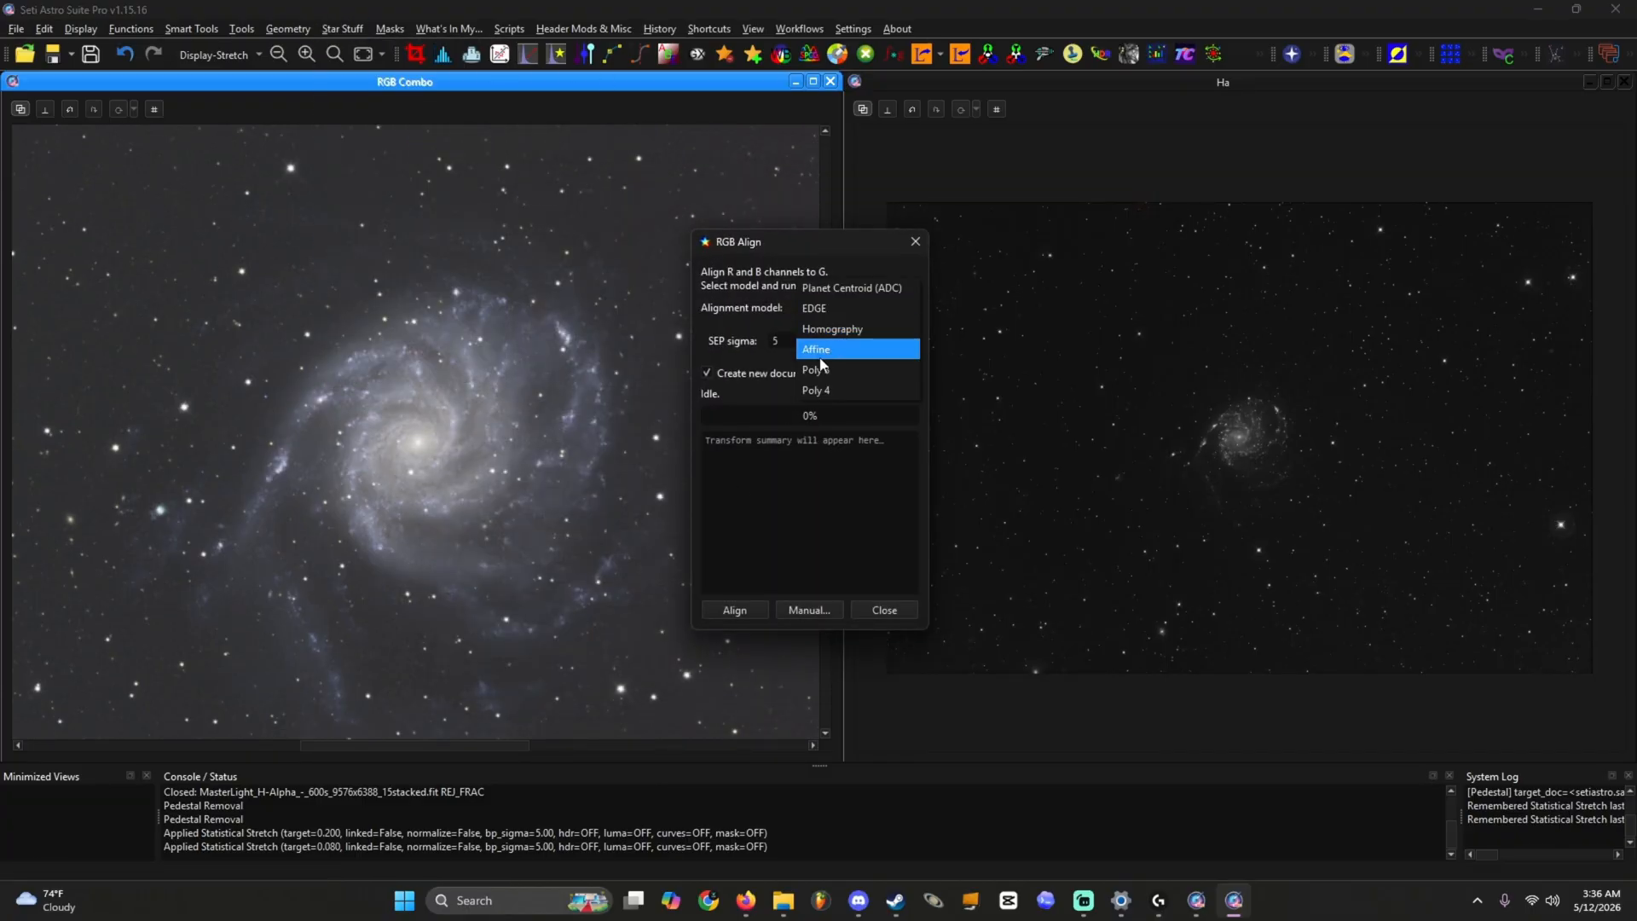
click(832, 360)
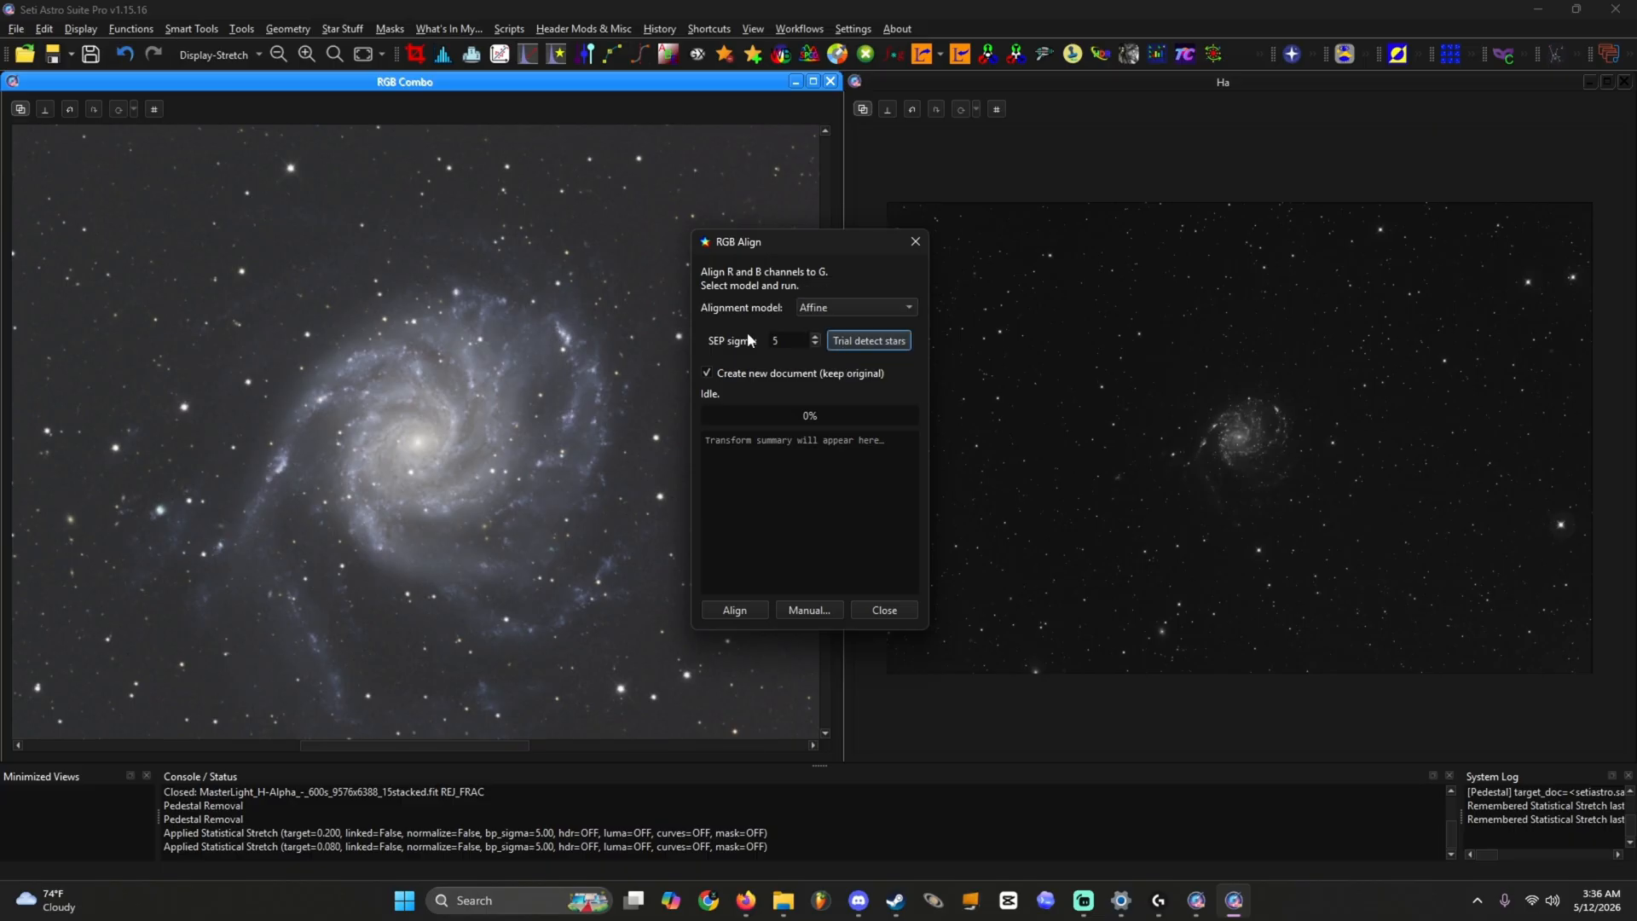
scroll(782, 342, up, 7)
click(850, 341)
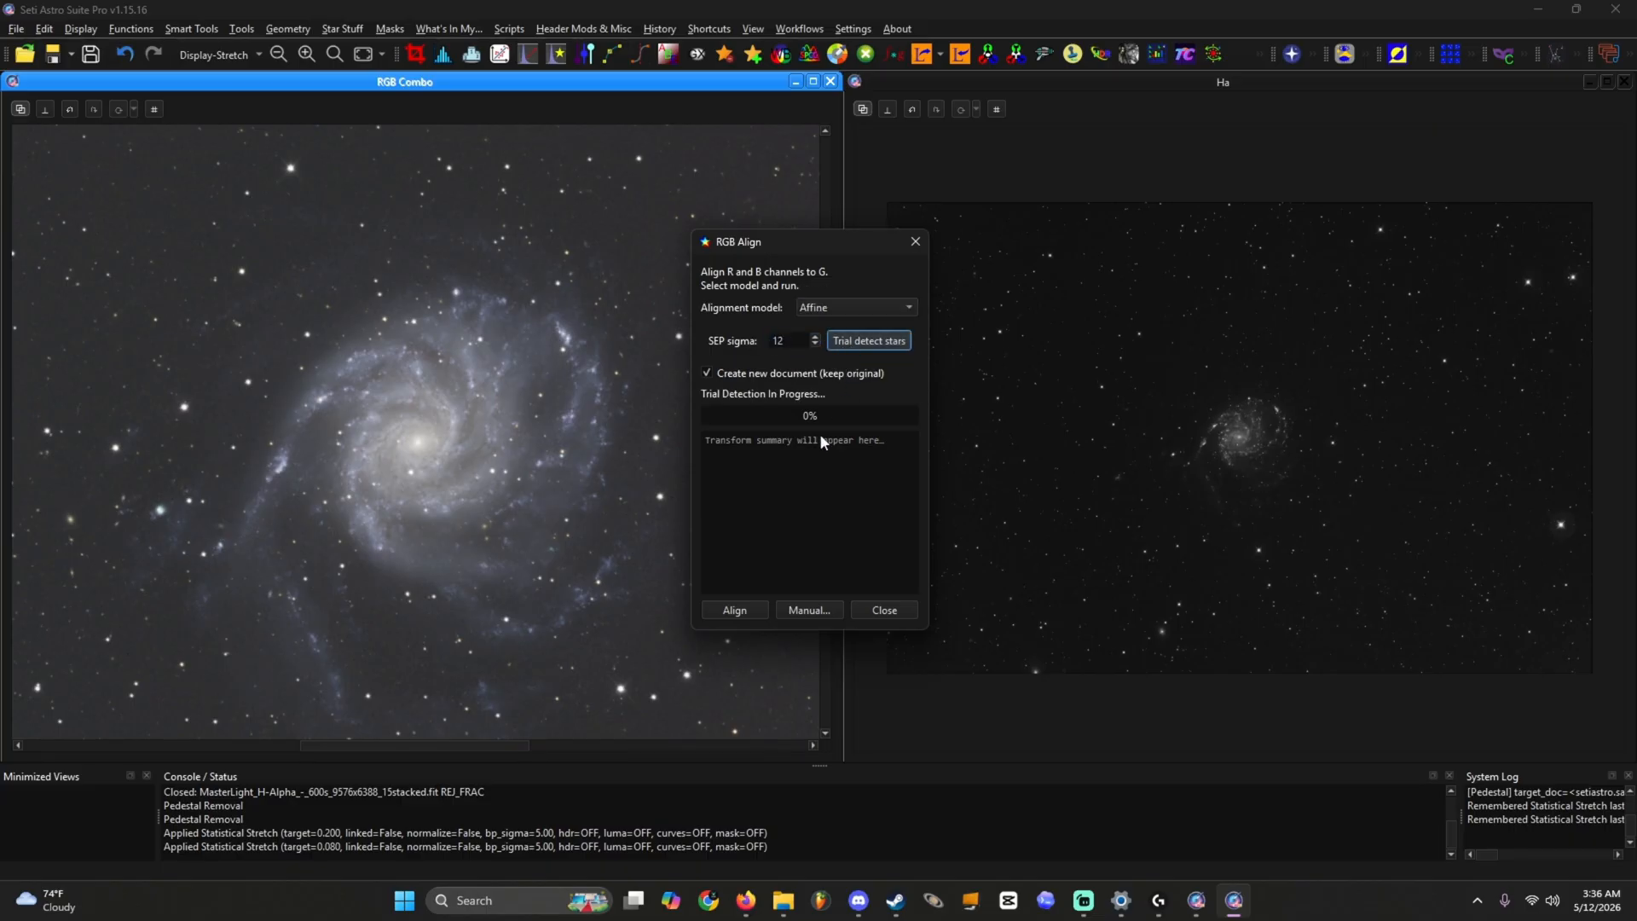
click(741, 607)
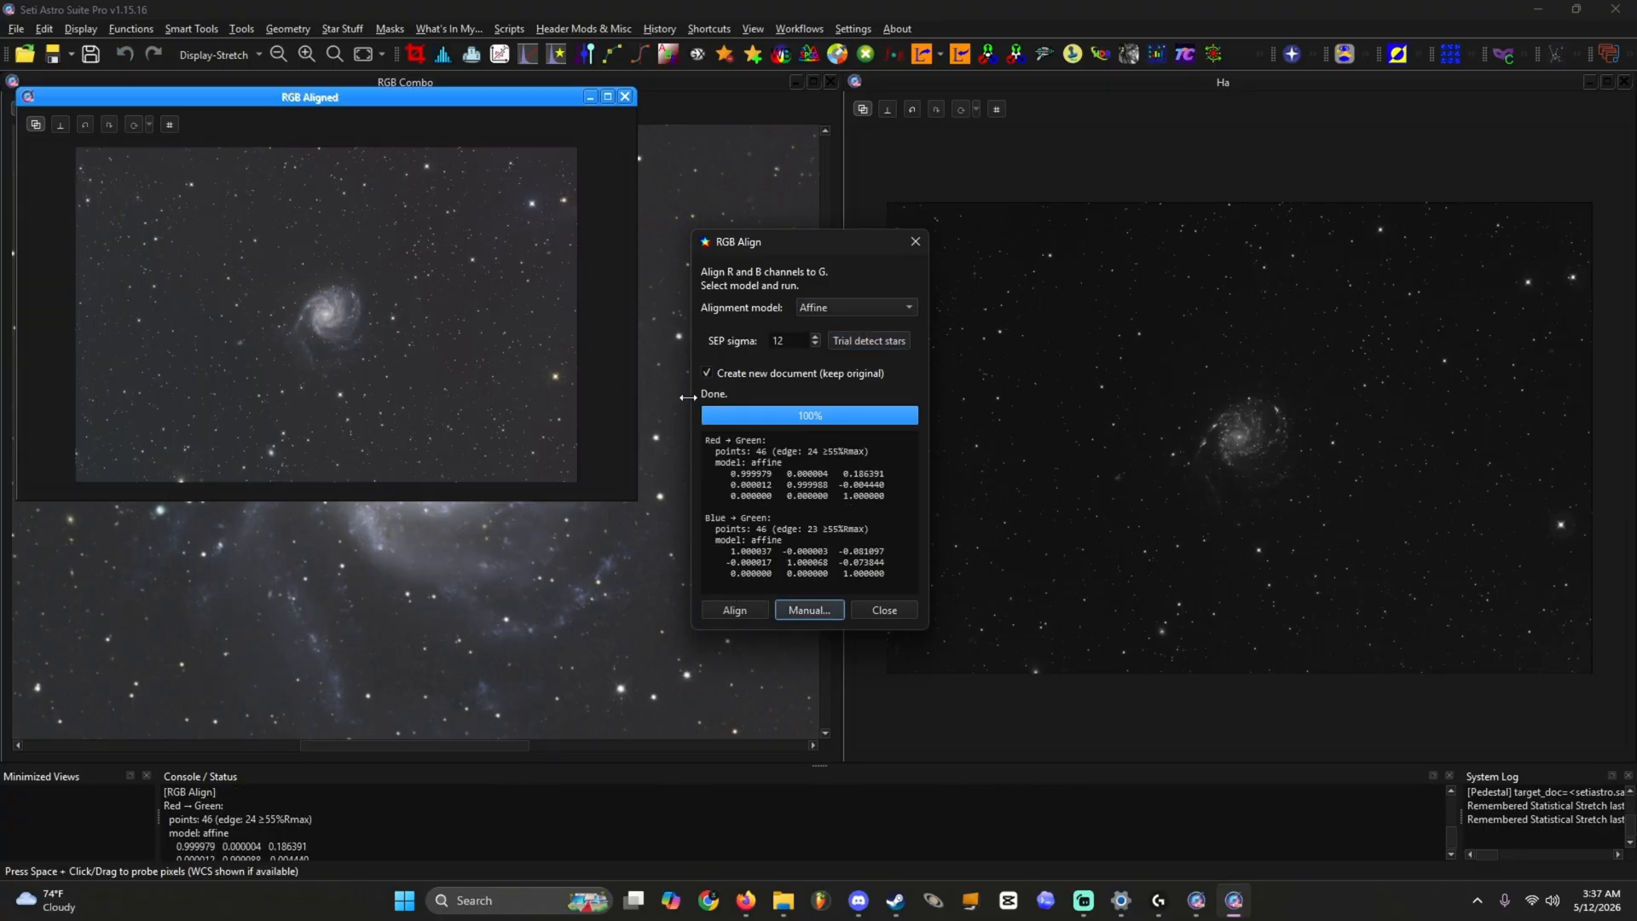
click(884, 610)
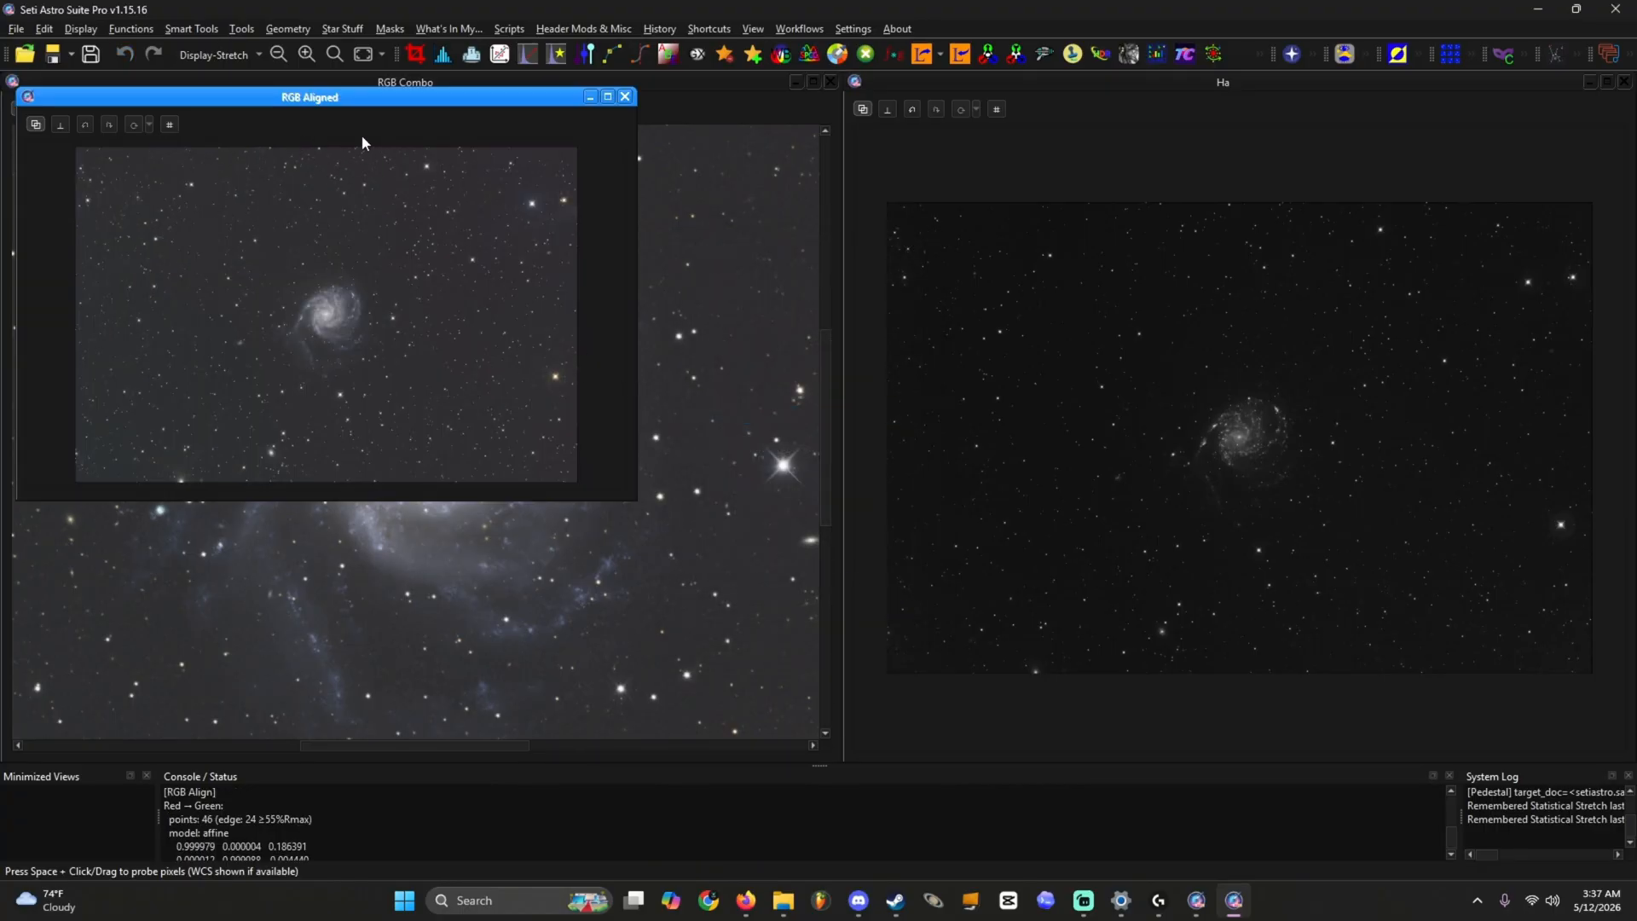
Step: Move the RGB Aligned window clear and close the RGB Combo image without saving its edits
drag(357, 98, 385, 157)
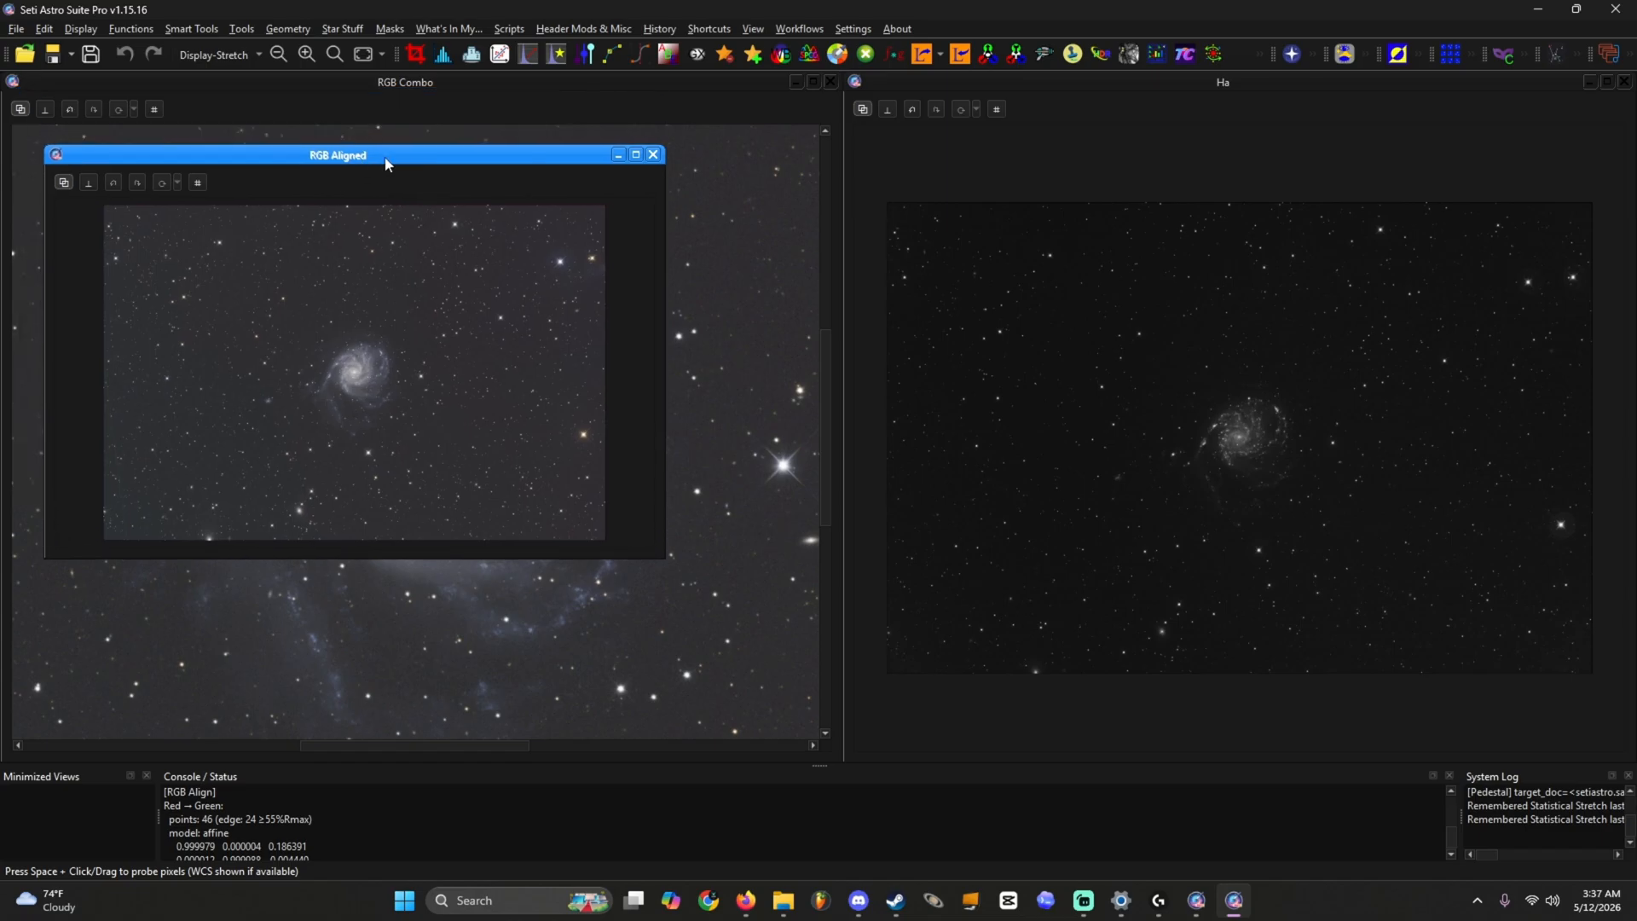
click(827, 81)
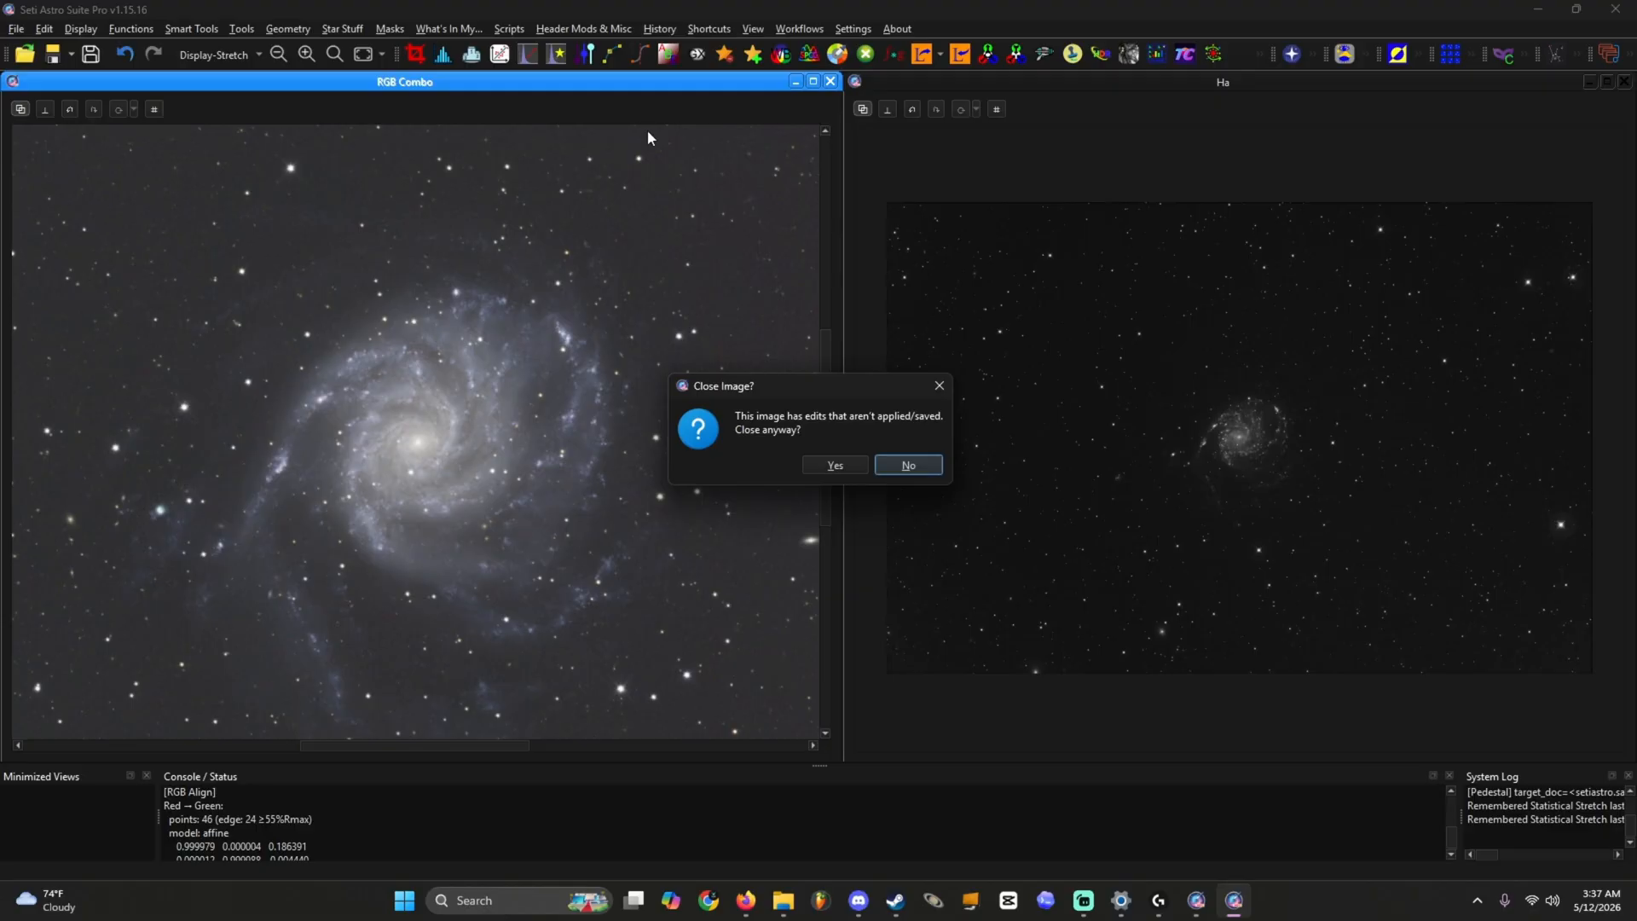
click(827, 464)
Step: Enlarge the RGB Aligned window to fill the workspace beside Ha, and widen the Ha window to close the gap
drag(419, 161, 359, 90)
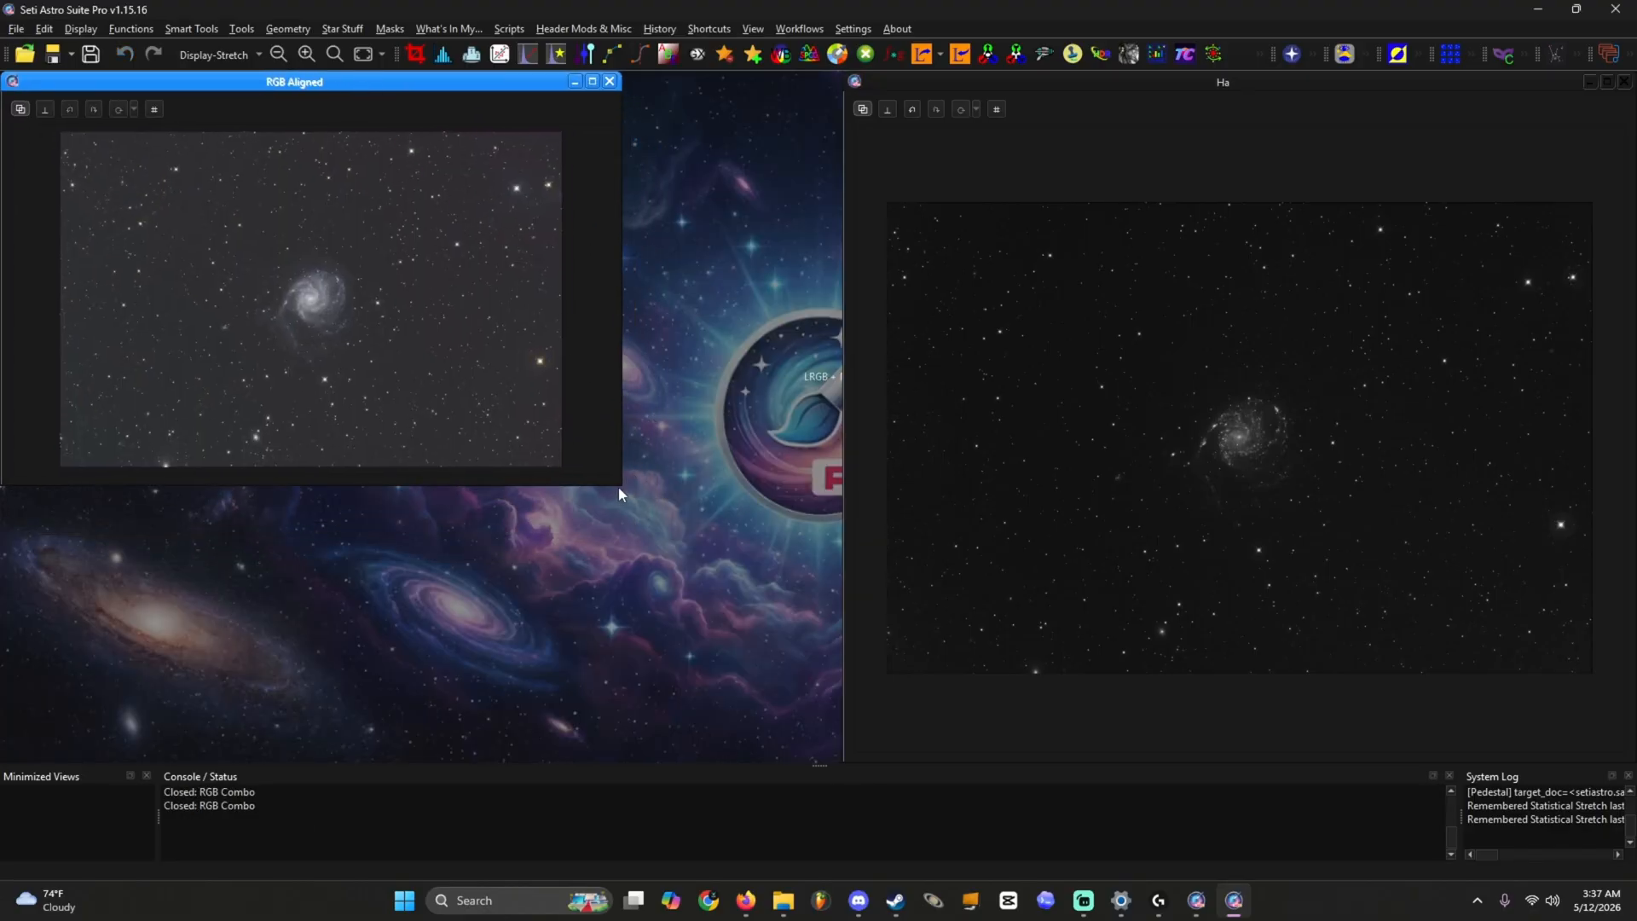
drag(621, 485, 819, 760)
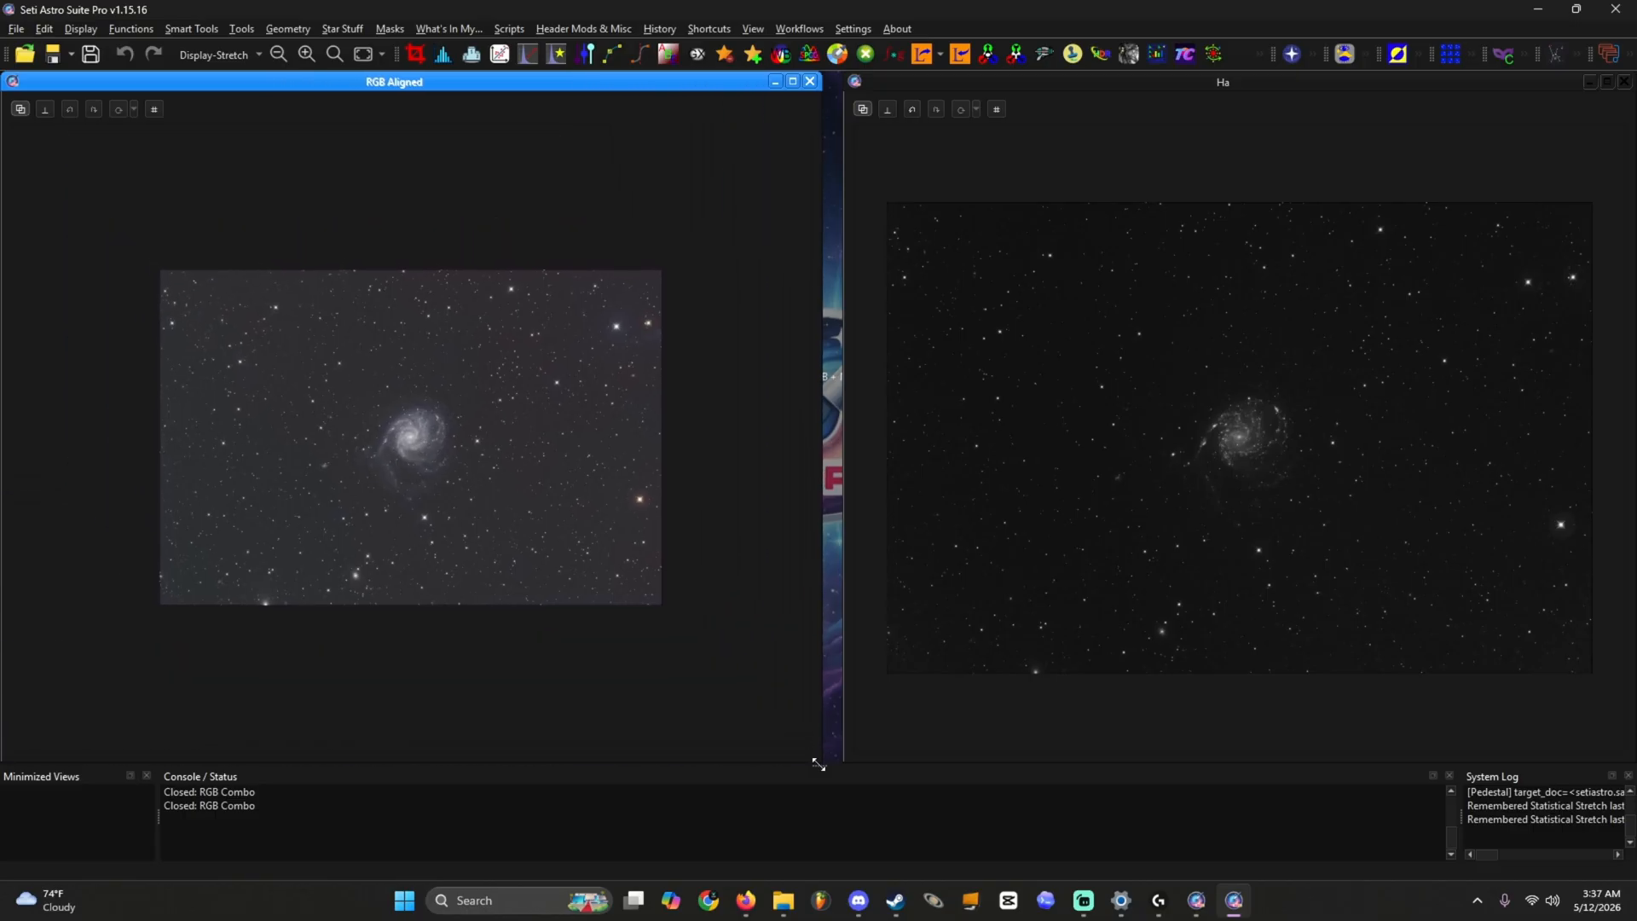
drag(843, 578, 819, 581)
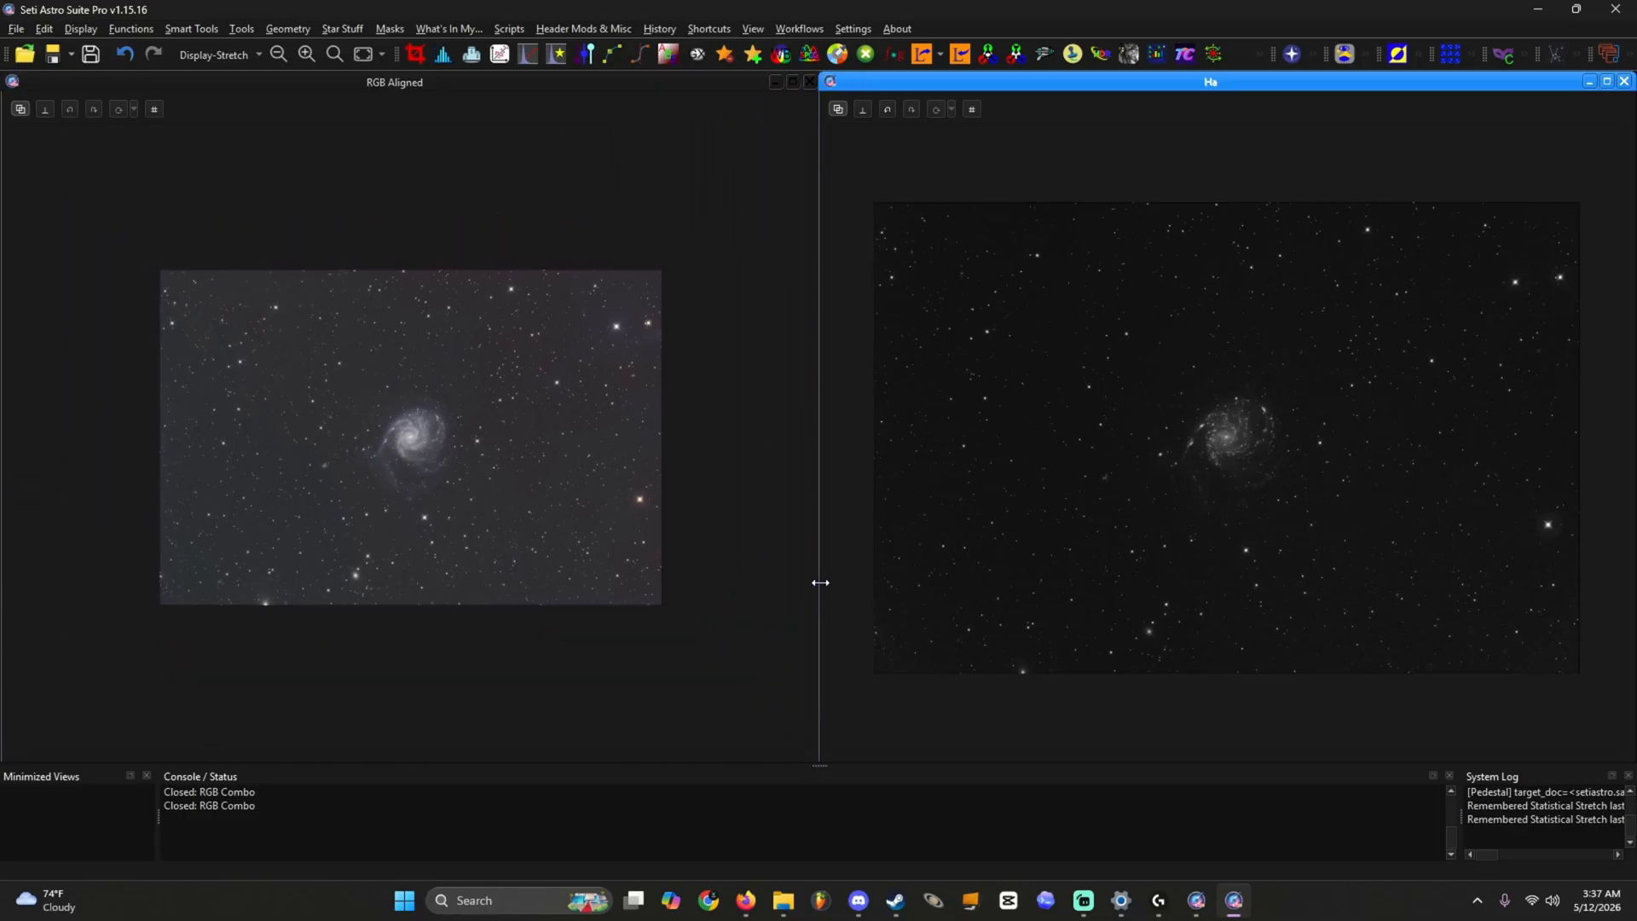
Step: Examine the galaxy's core, its spiral arms and the surrounding star field closely in RGB Aligned
click(347, 364)
scroll(351, 380, up, 6)
scroll(452, 409, up, 3)
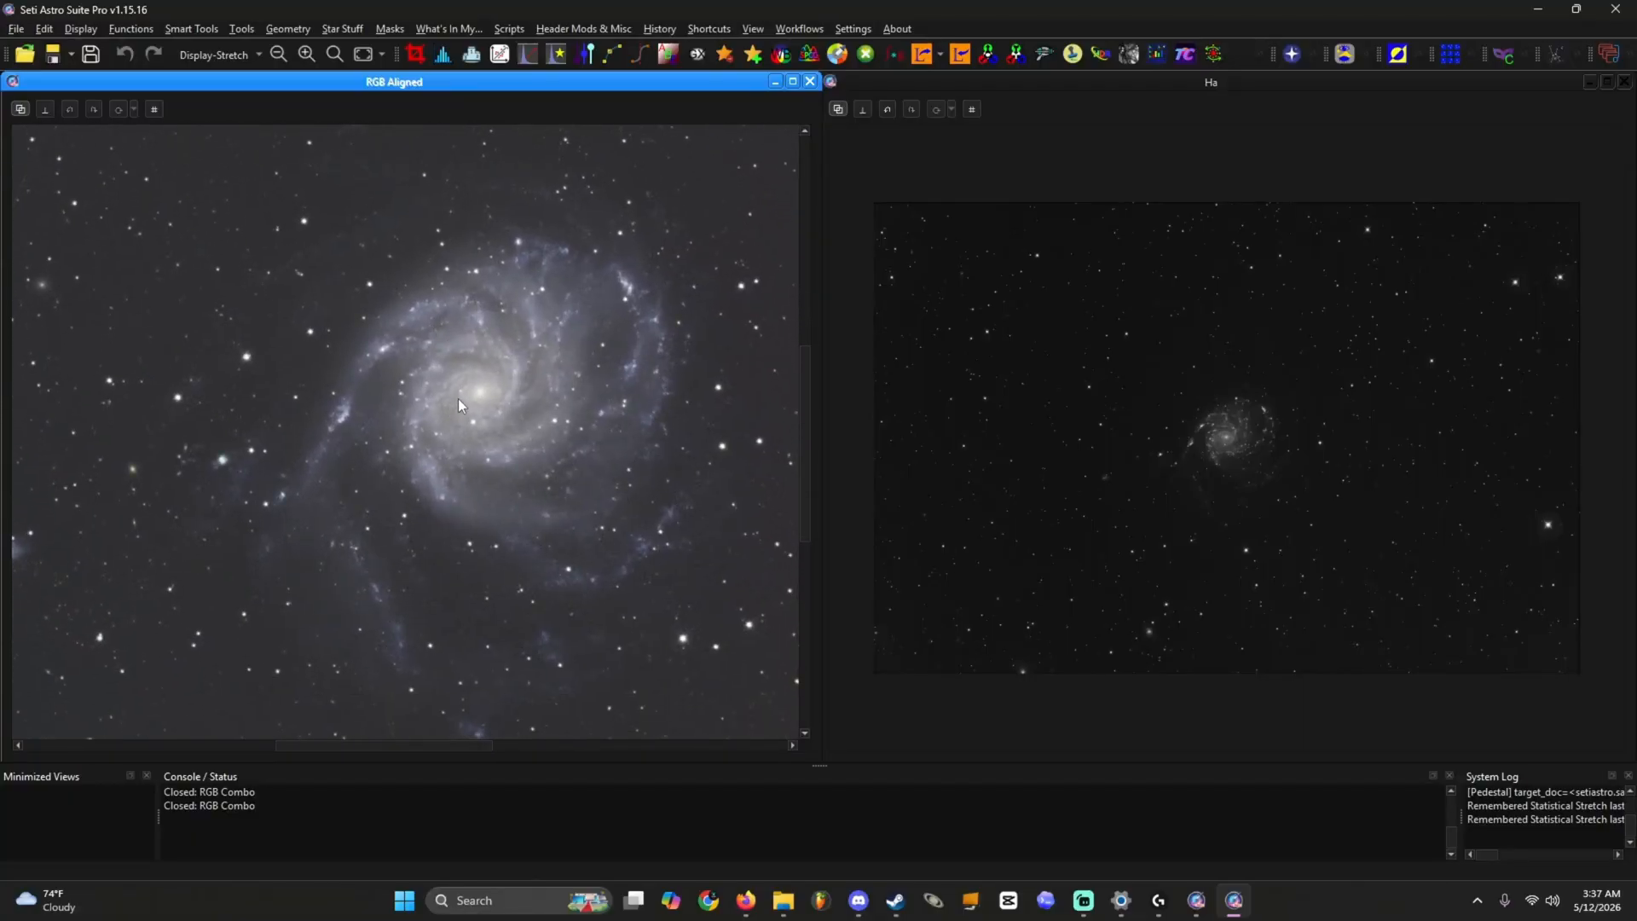
scroll(477, 393, down, 2)
scroll(581, 270, down, 1)
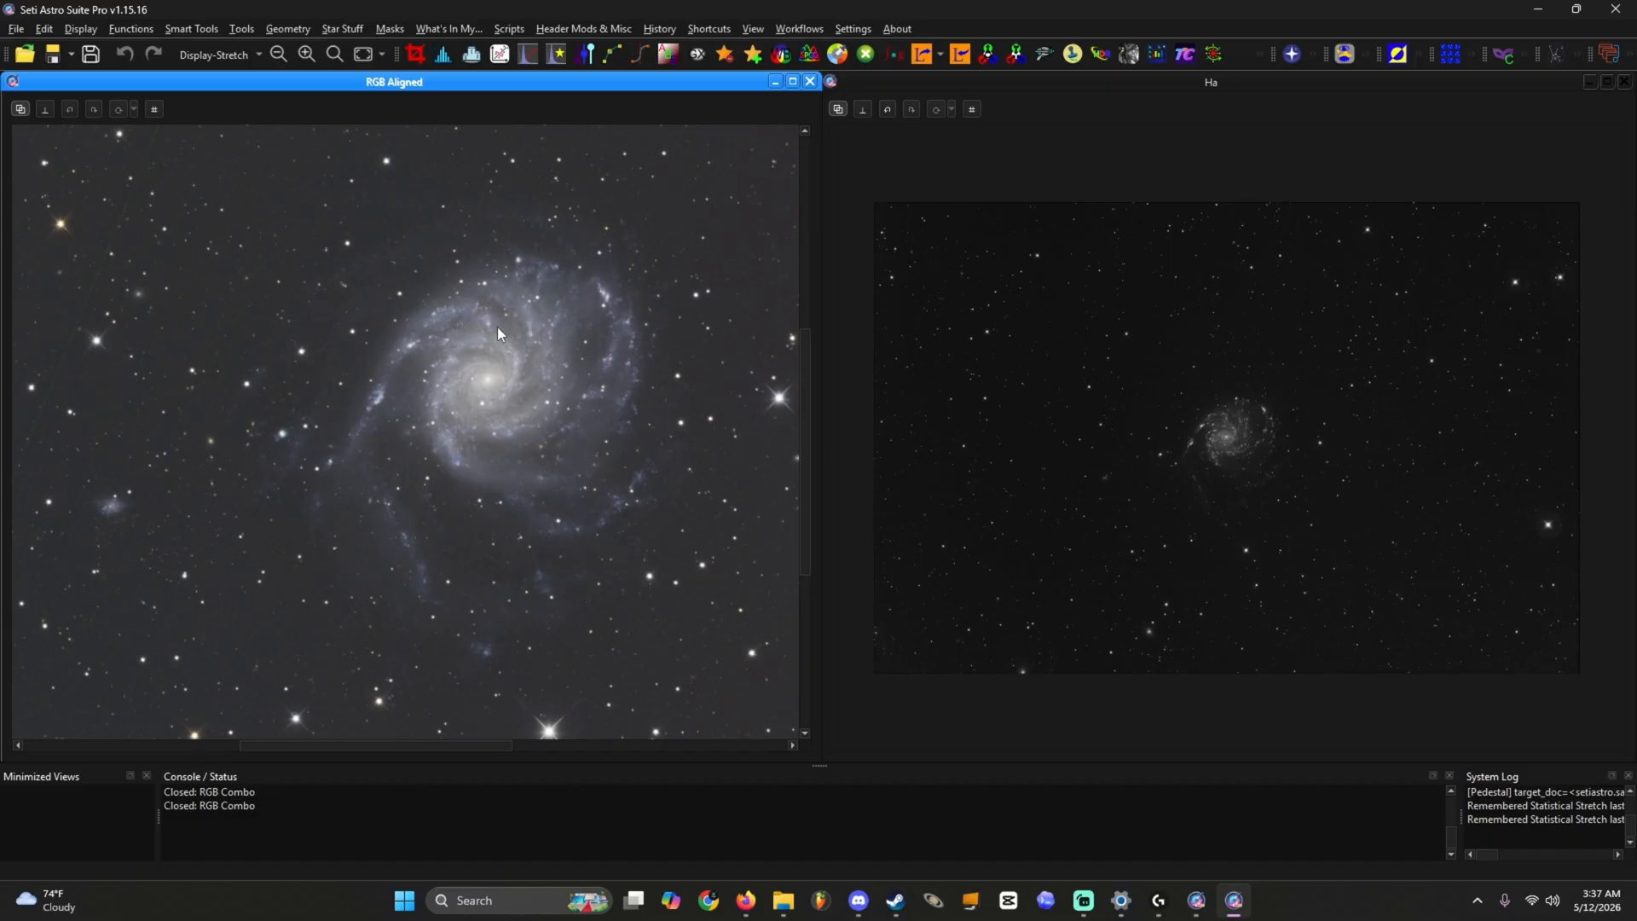
scroll(518, 318, down, 1)
drag(532, 332, 233, 523)
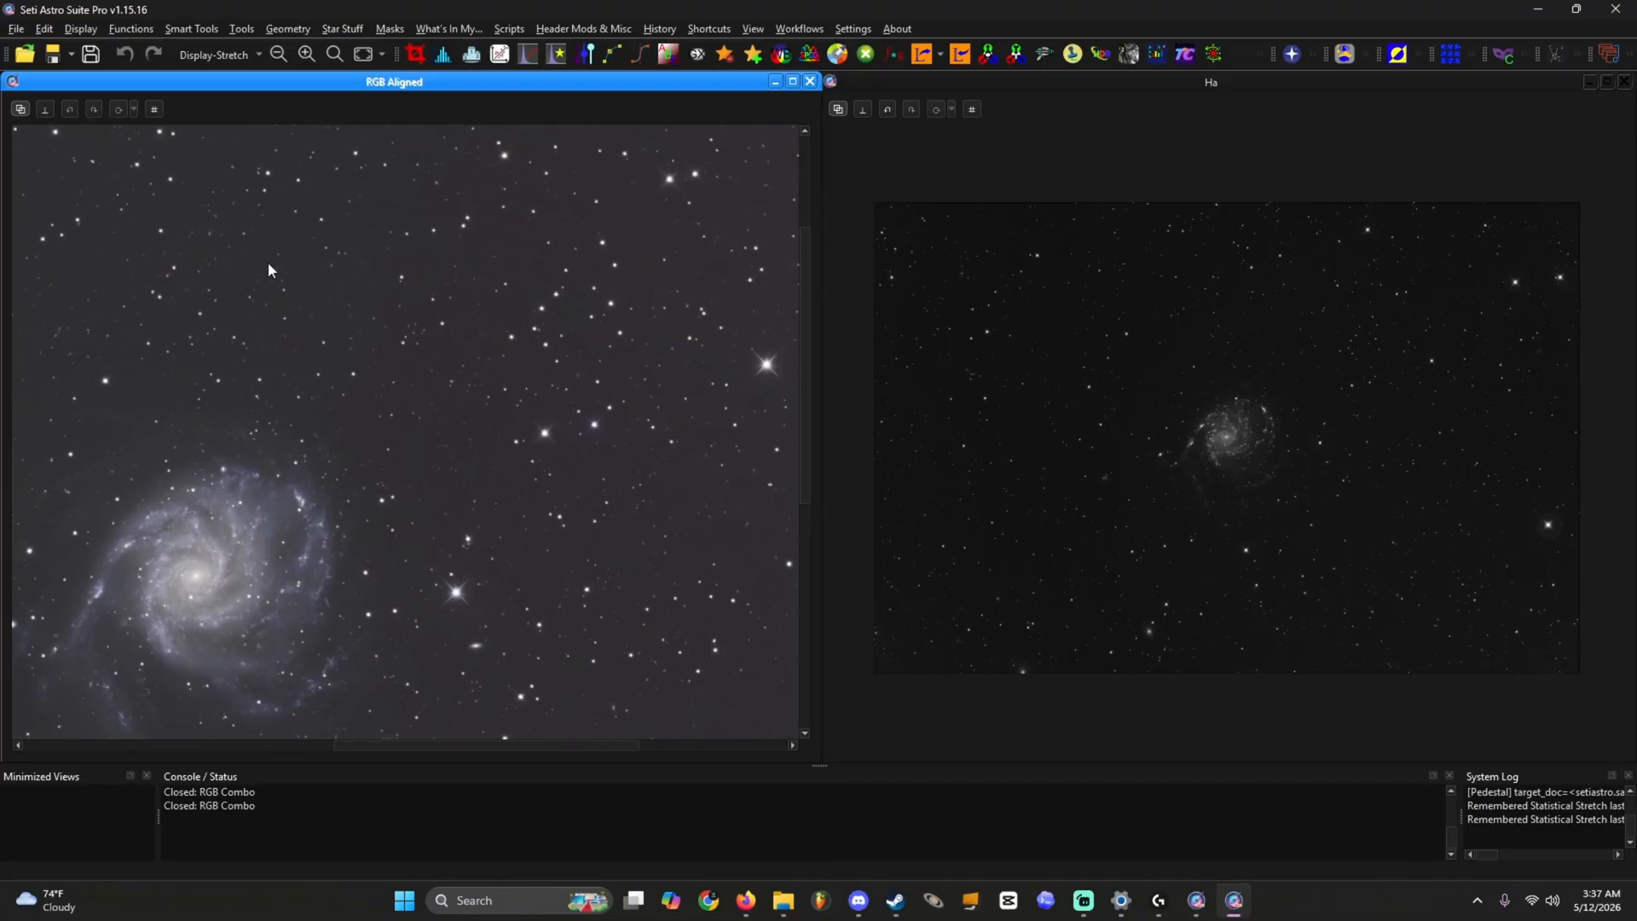
drag(257, 370, 559, 152)
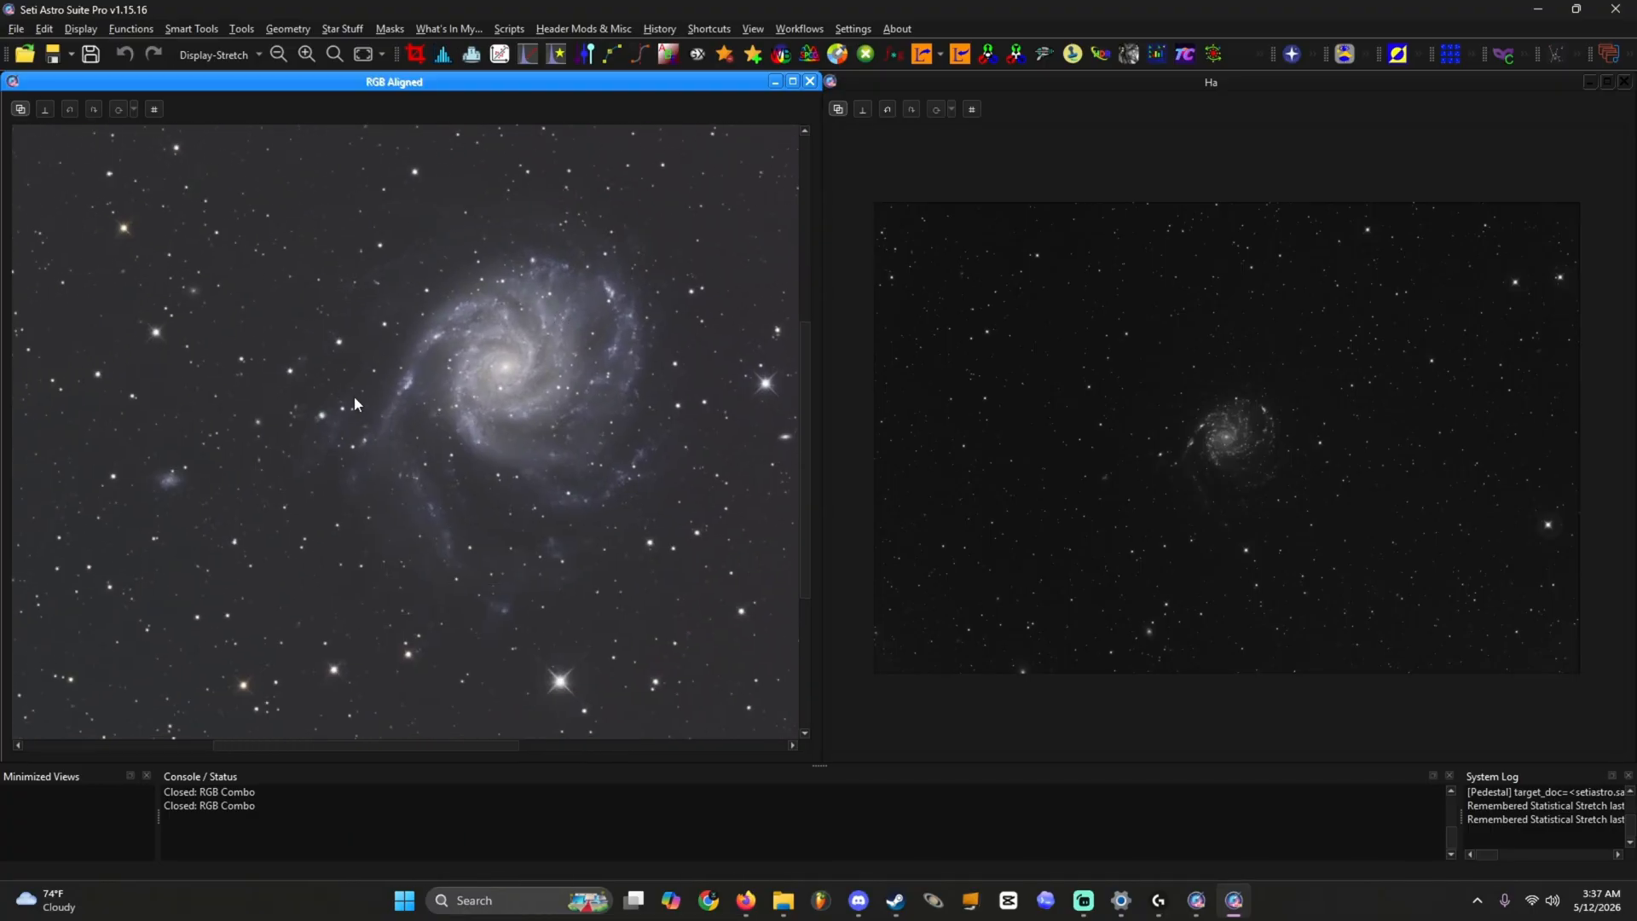
drag(333, 401, 810, 327)
drag(627, 364, 678, 175)
scroll(526, 361, down, 5)
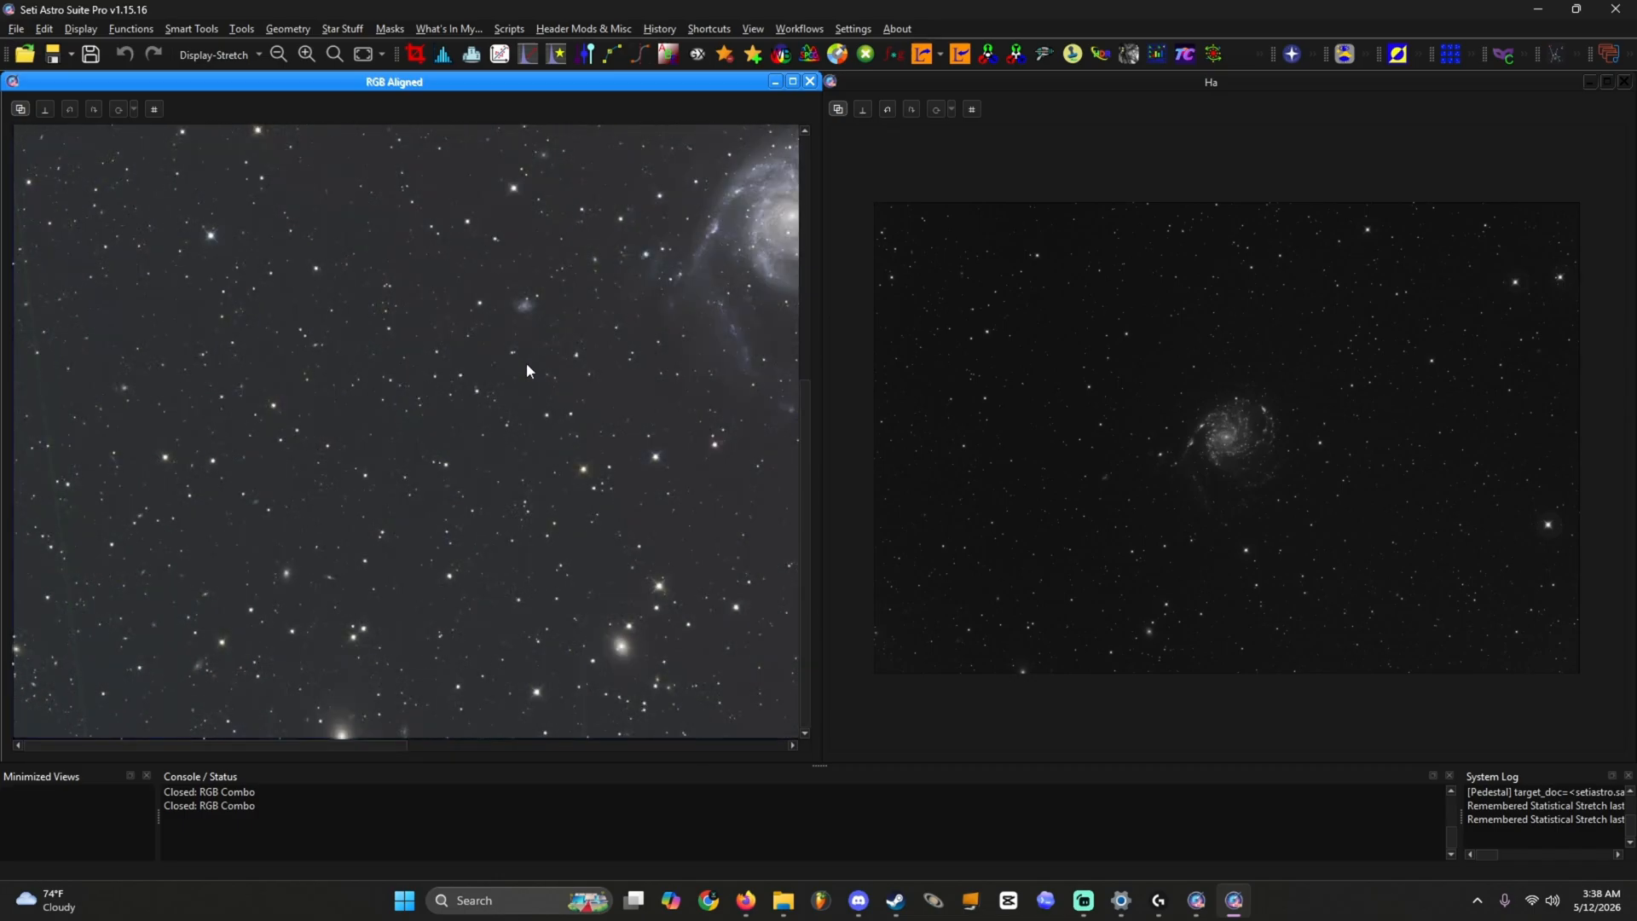
Step: Run R.A.'s Aberration Correction on RGB Aligned with model_v2_0_1.onnx, patch 512, overlap 64 and Auto GPU, and check the stars
click(1291, 55)
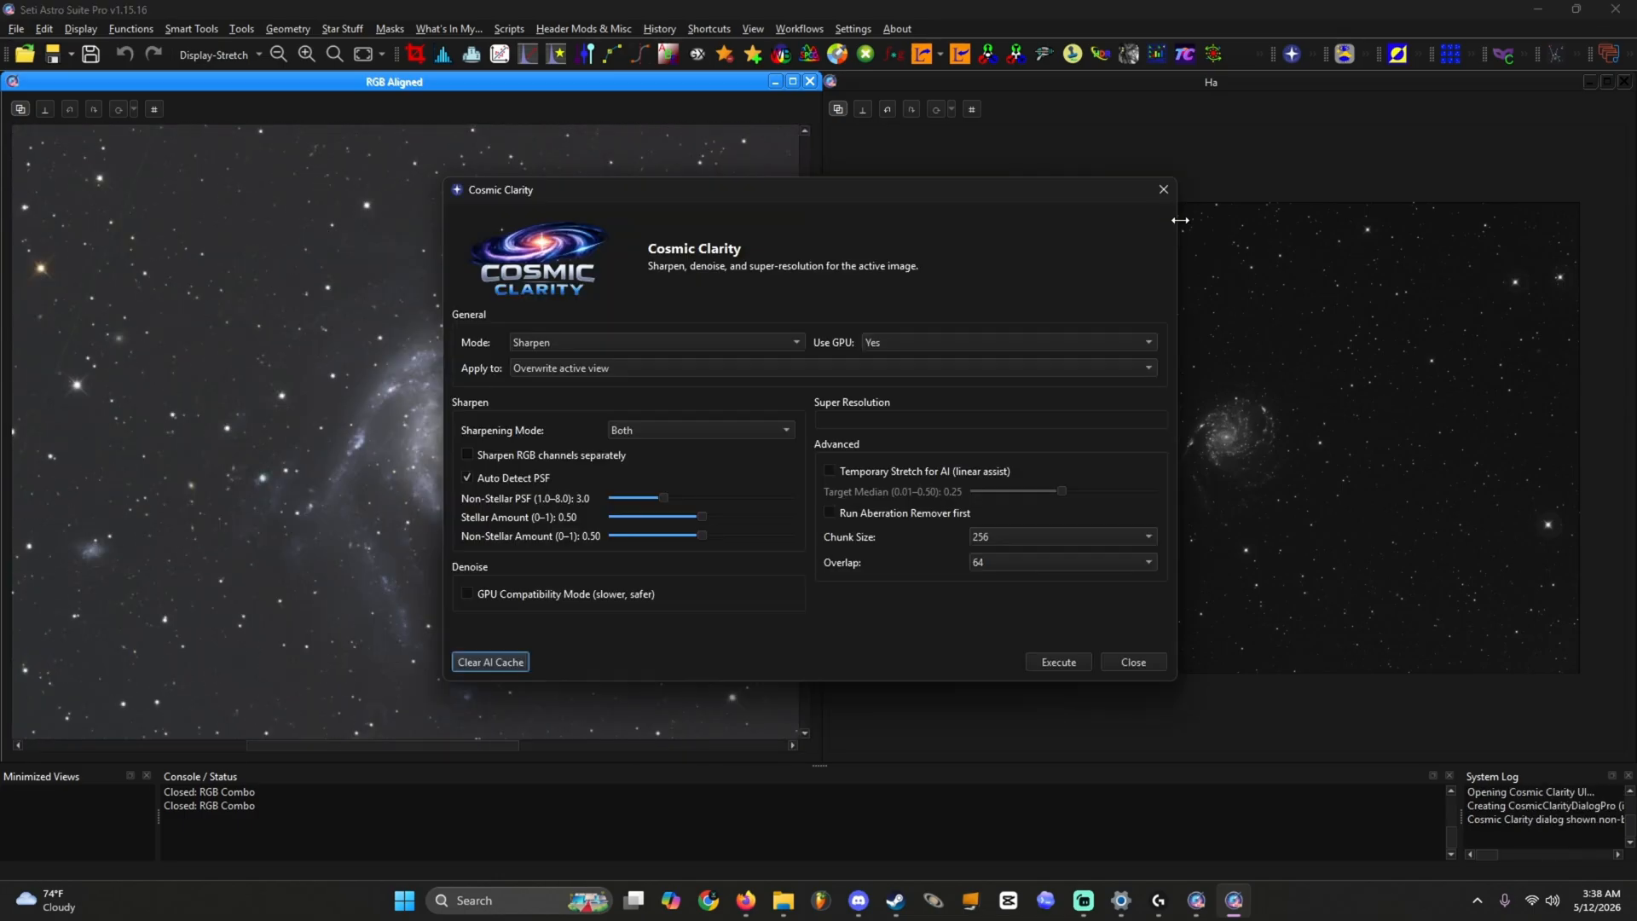
click(1158, 194)
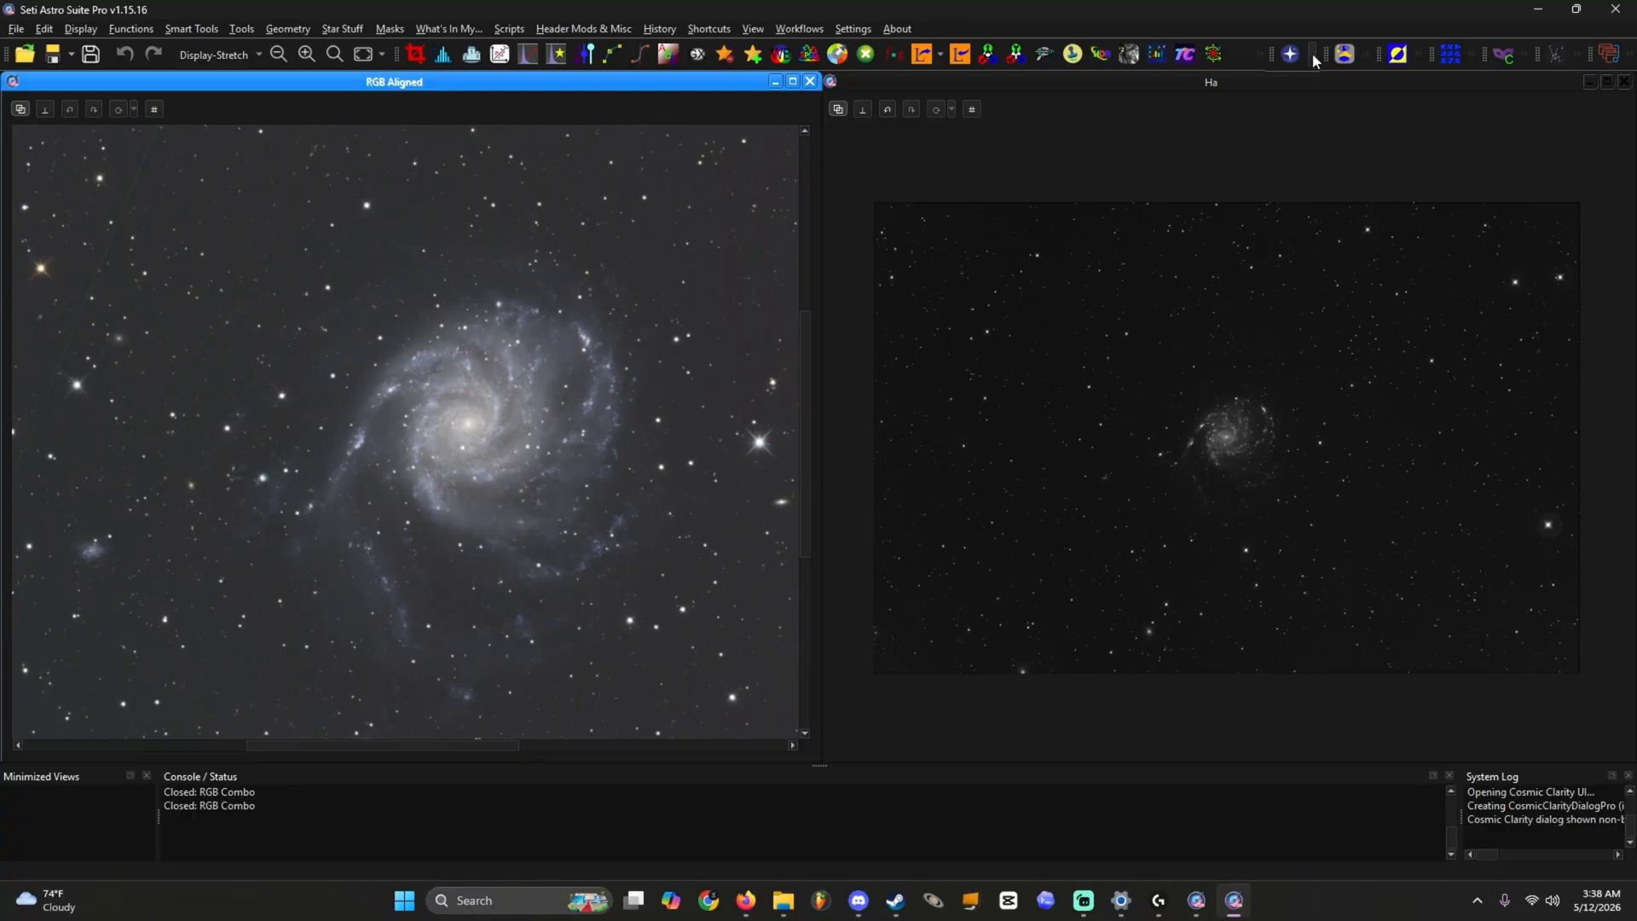
click(1264, 82)
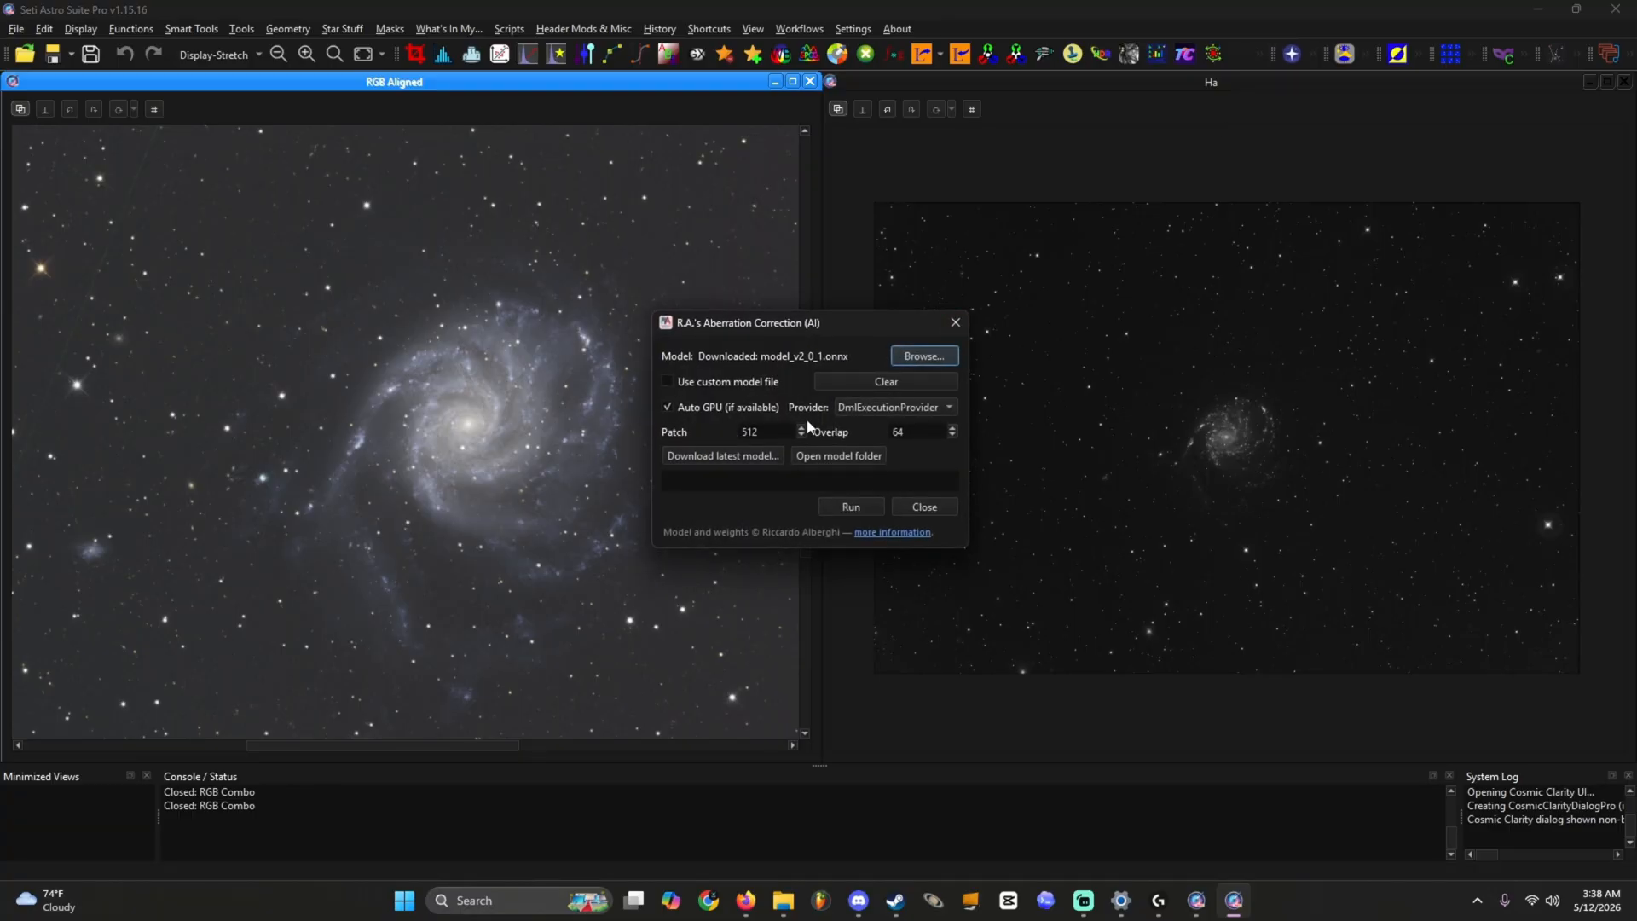
click(840, 508)
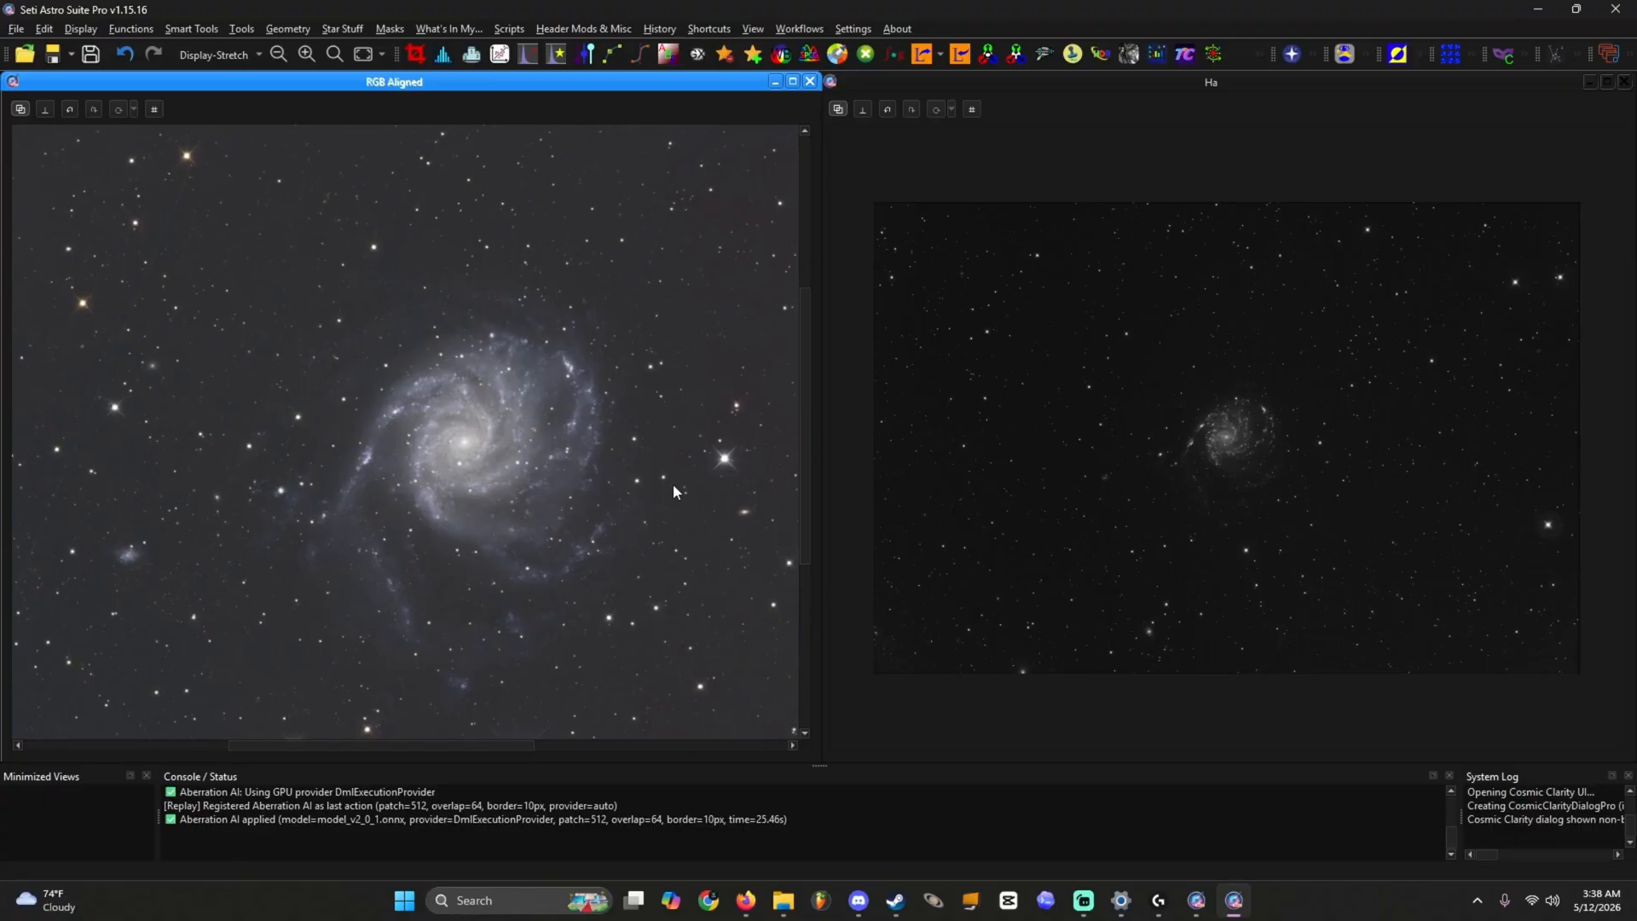
scroll(631, 482, up, 3)
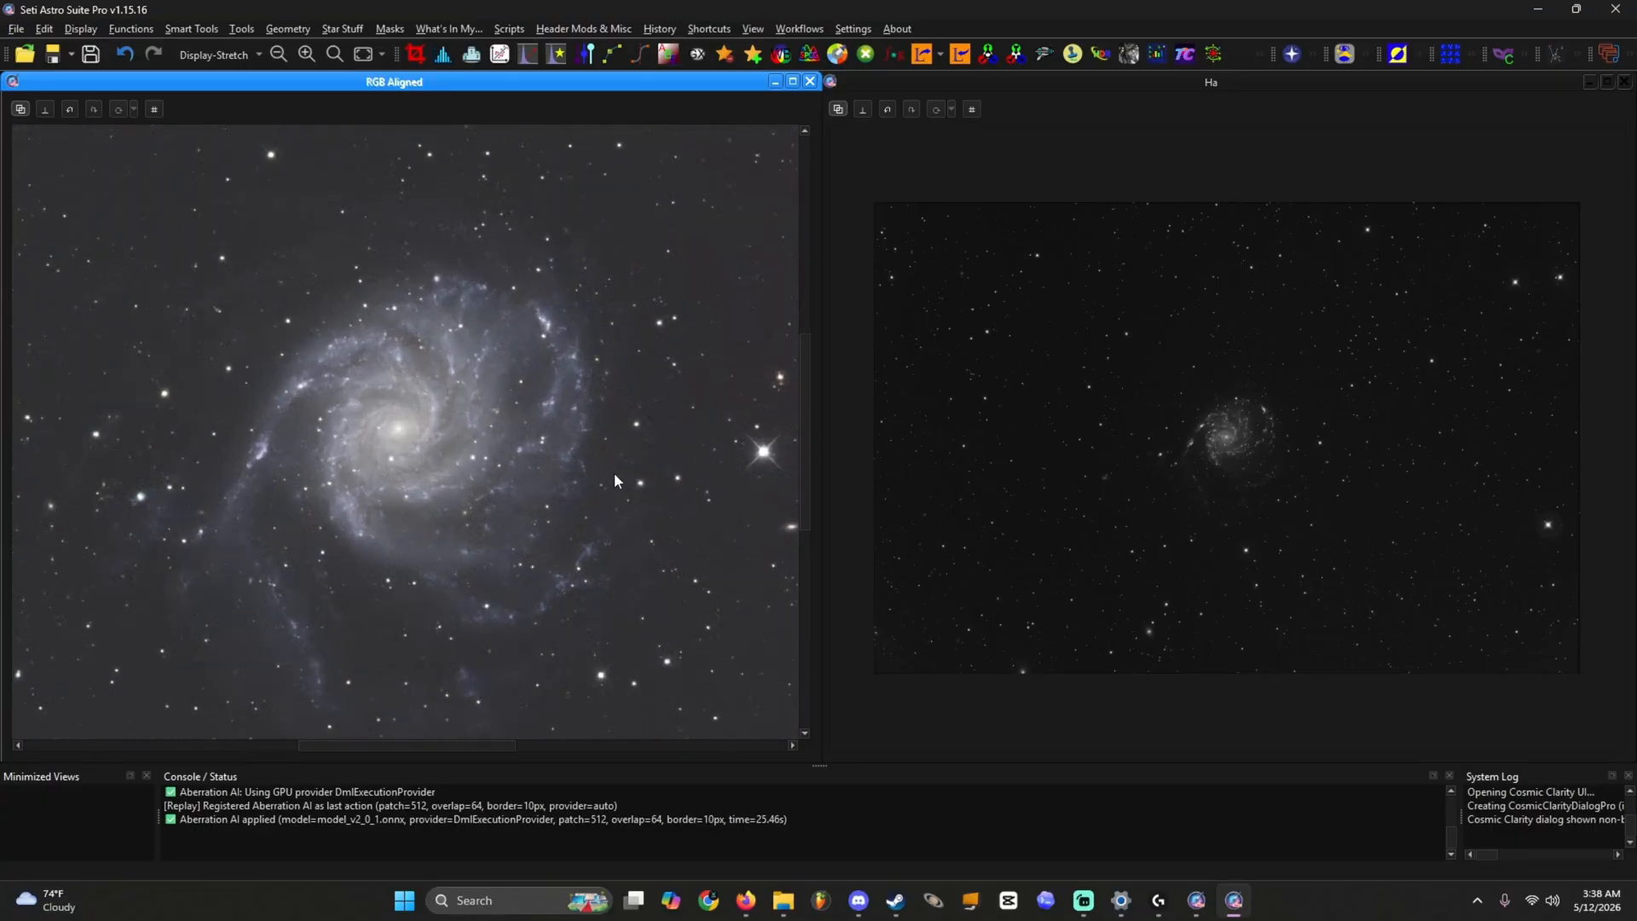
drag(605, 479, 555, 446)
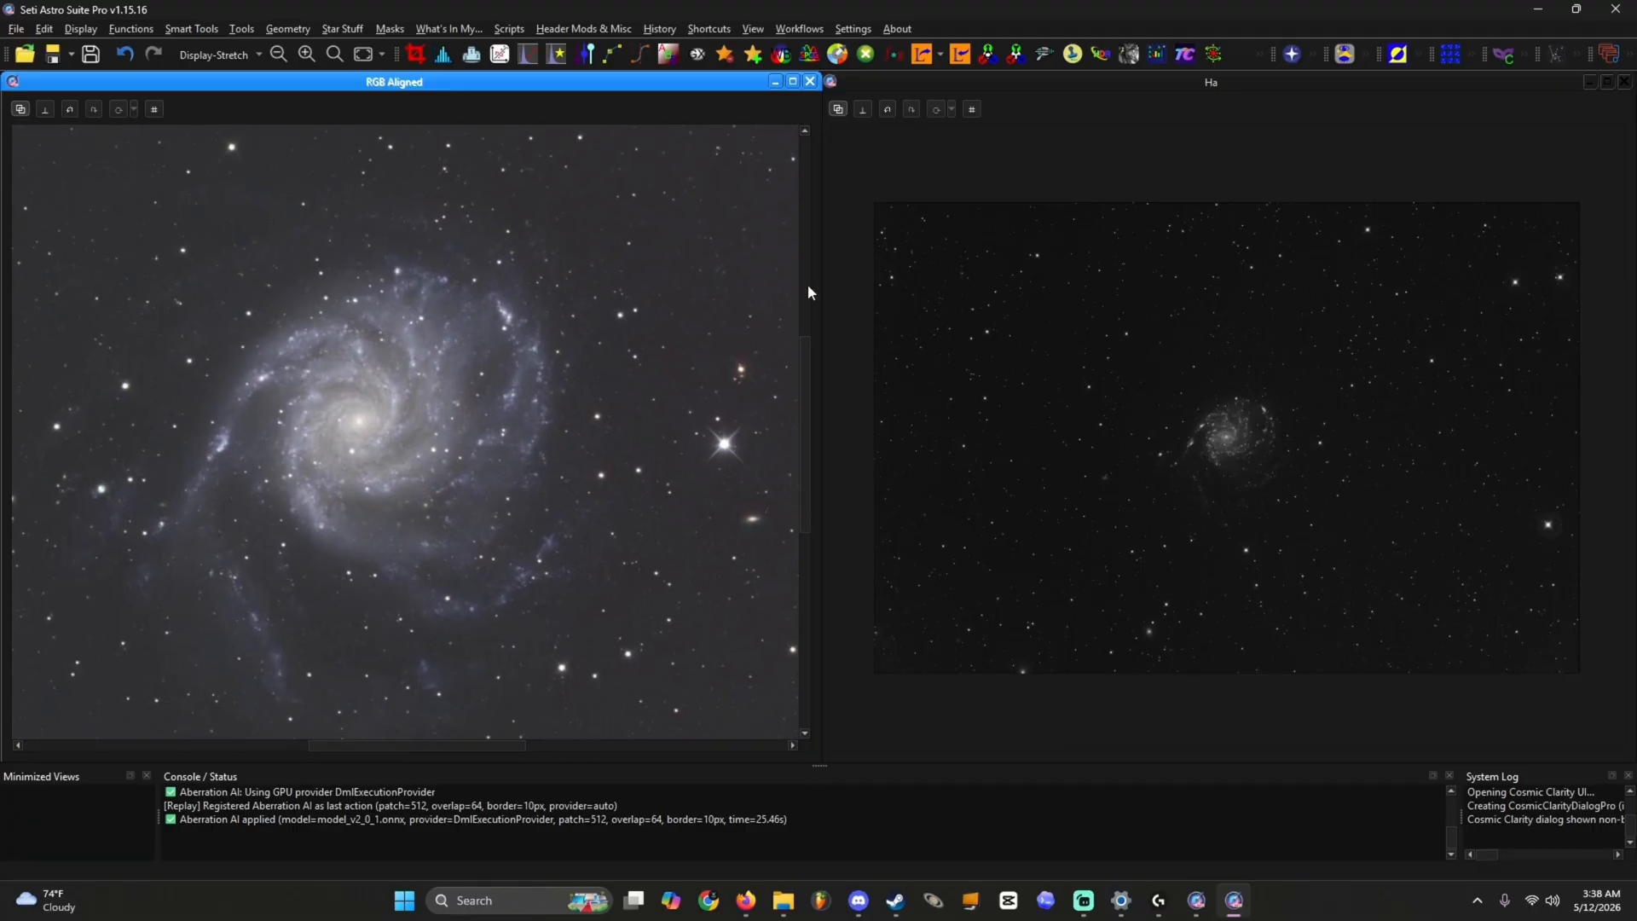
Step: Denoise RGB Aligned with Cosmic Clarity in full mode at luminance 0.50 and color 0.60, and inspect the galaxy
click(1292, 54)
click(599, 346)
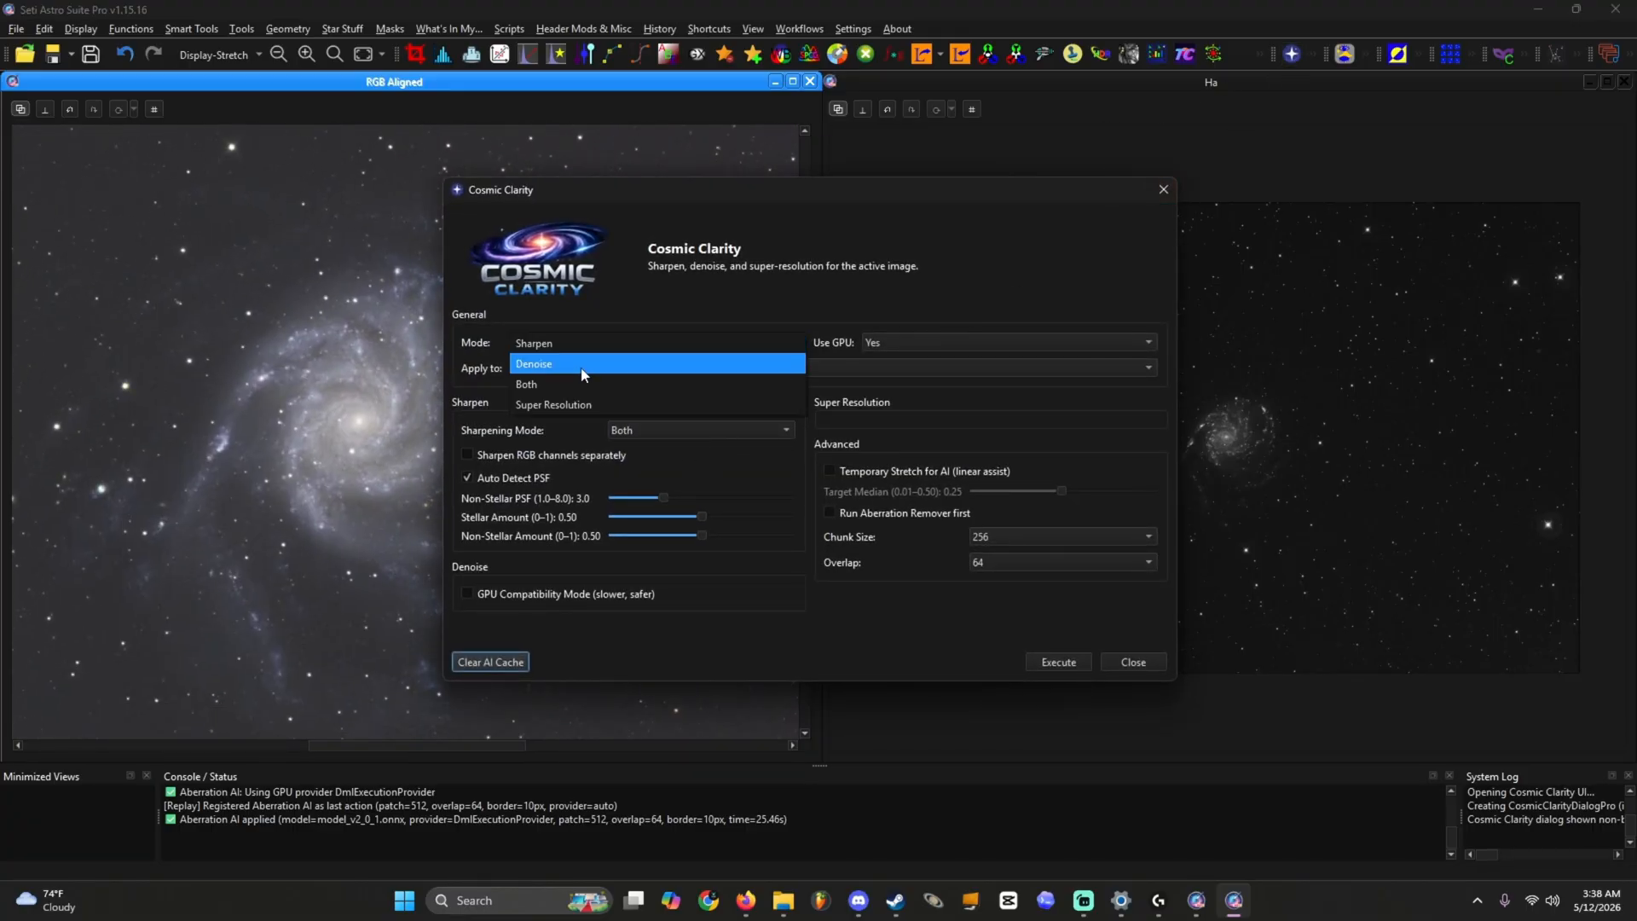
click(584, 368)
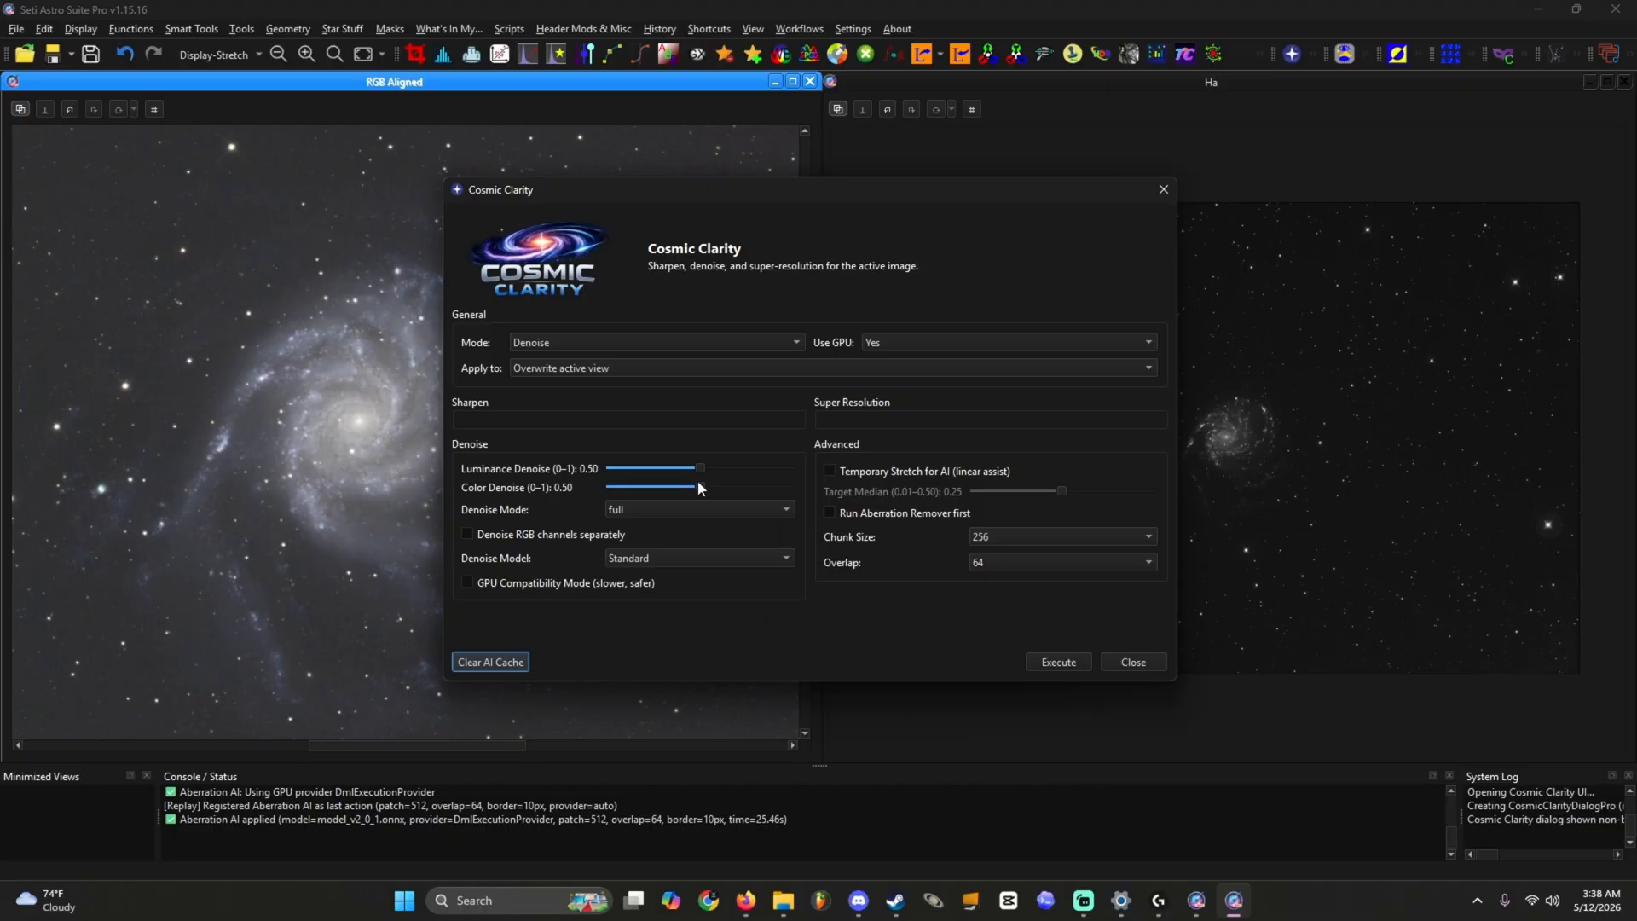
drag(714, 487, 718, 487)
click(1036, 662)
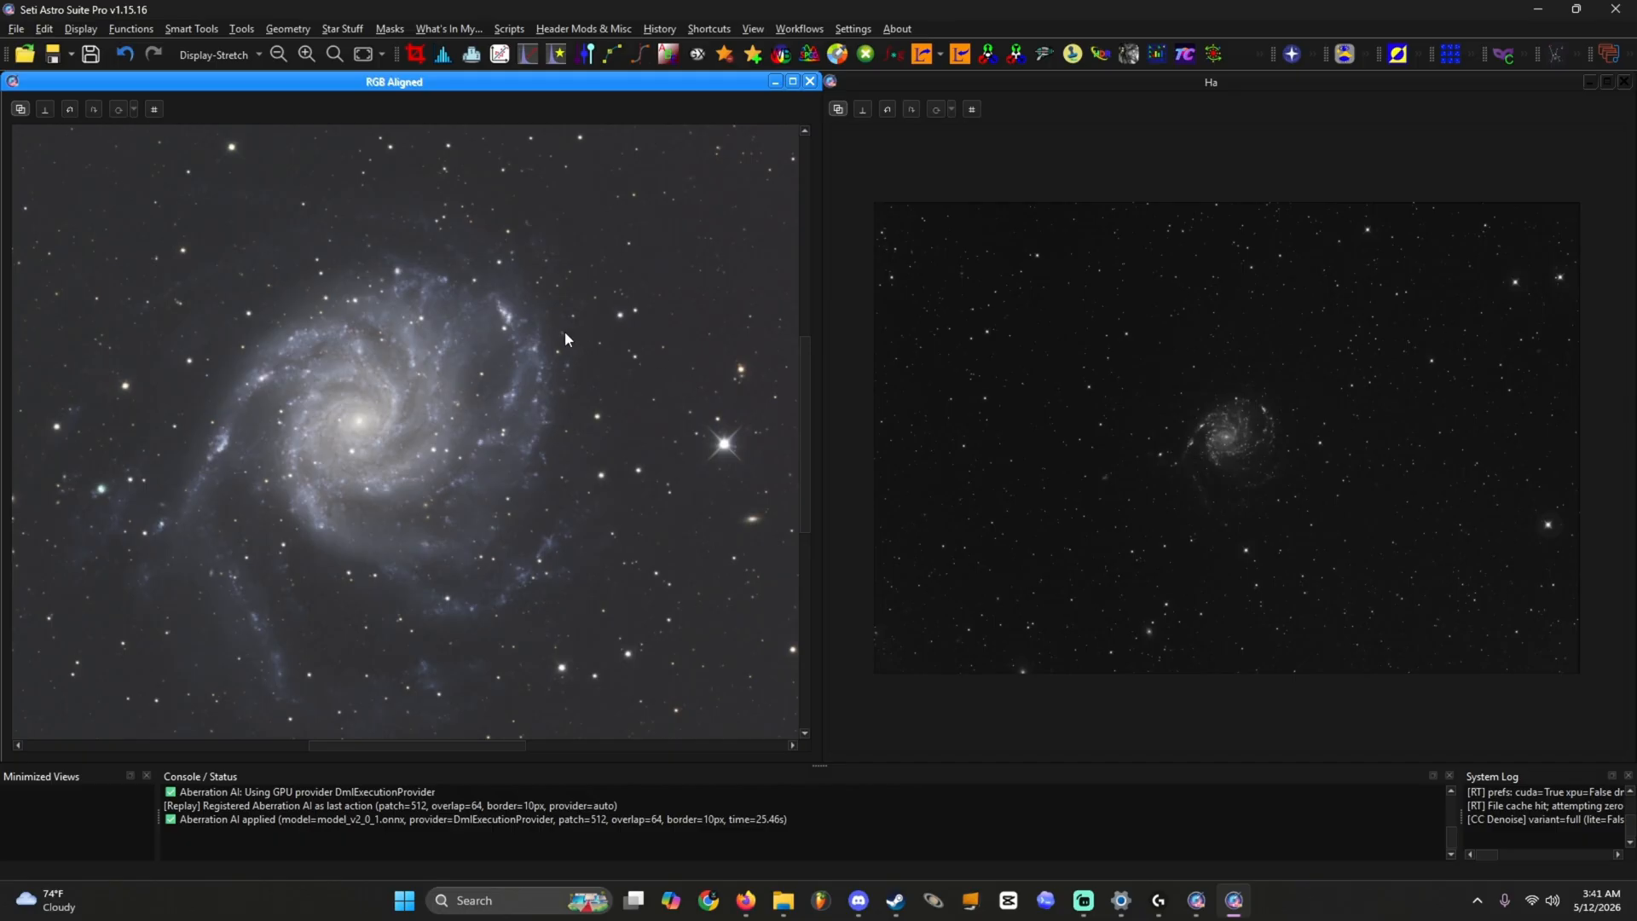
scroll(427, 438, up, 2)
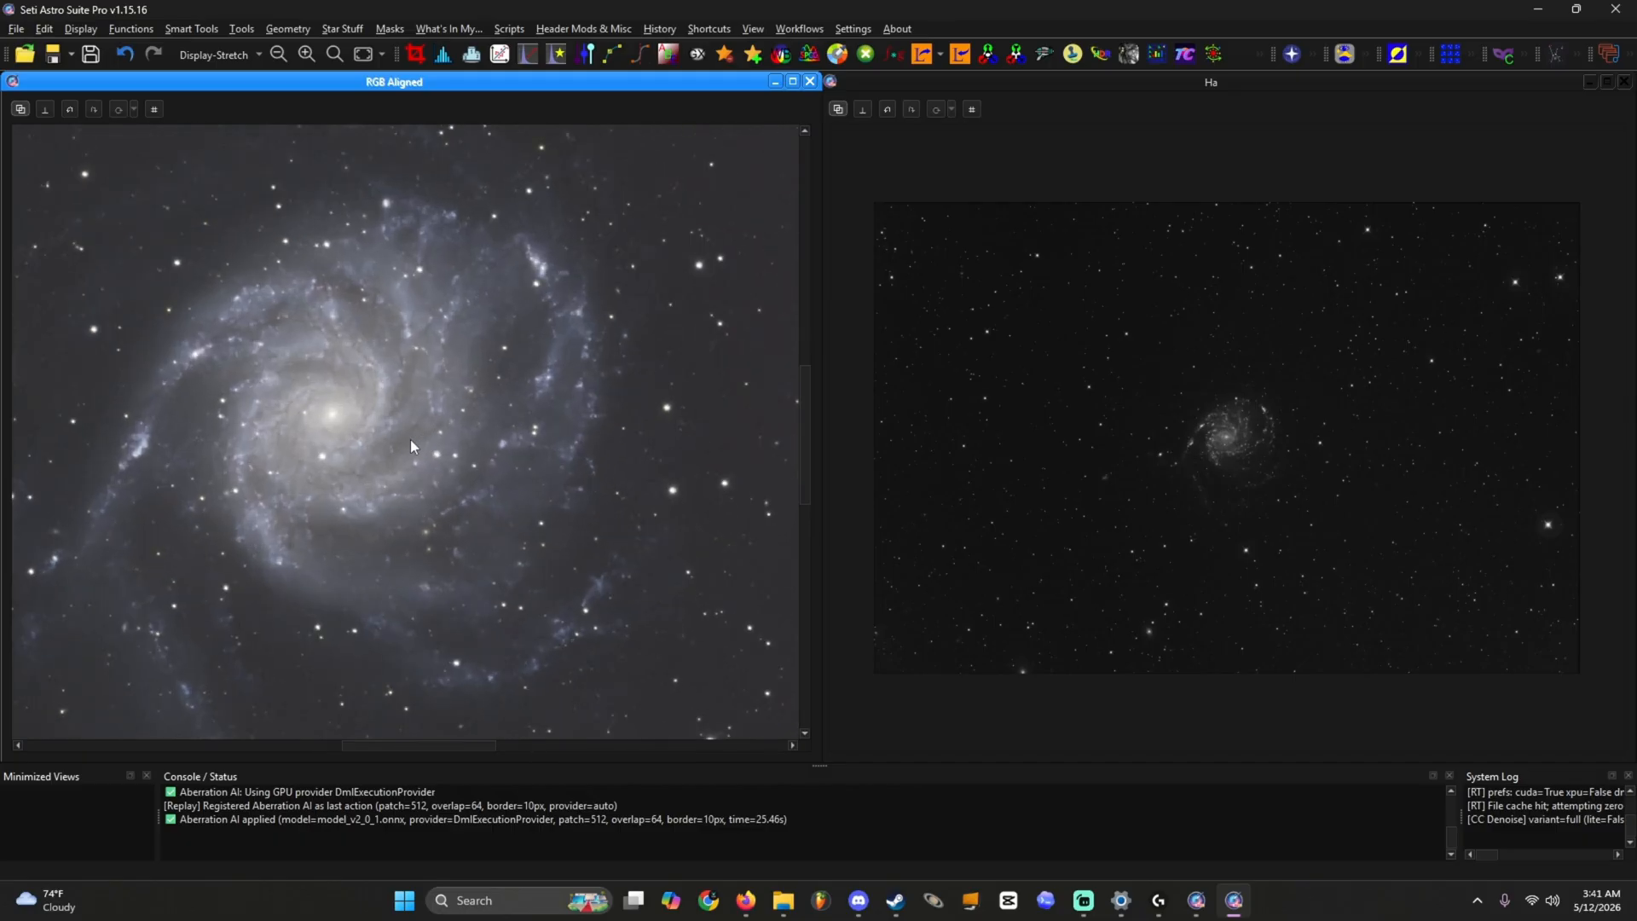
drag(411, 438, 320, 373)
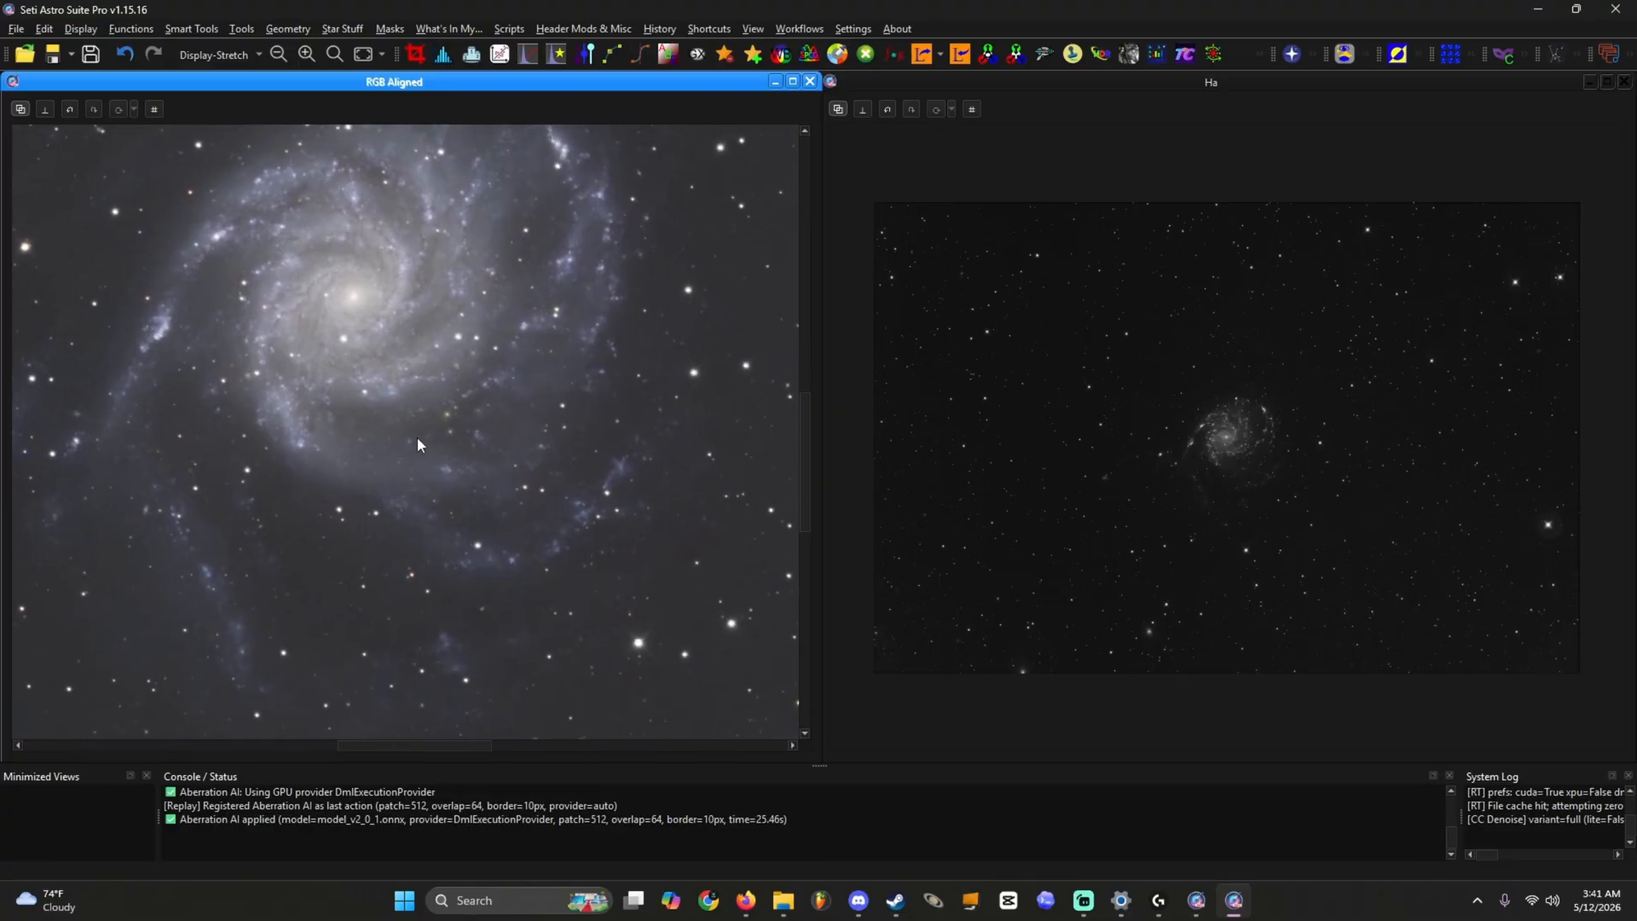
scroll(417, 436, down, 3)
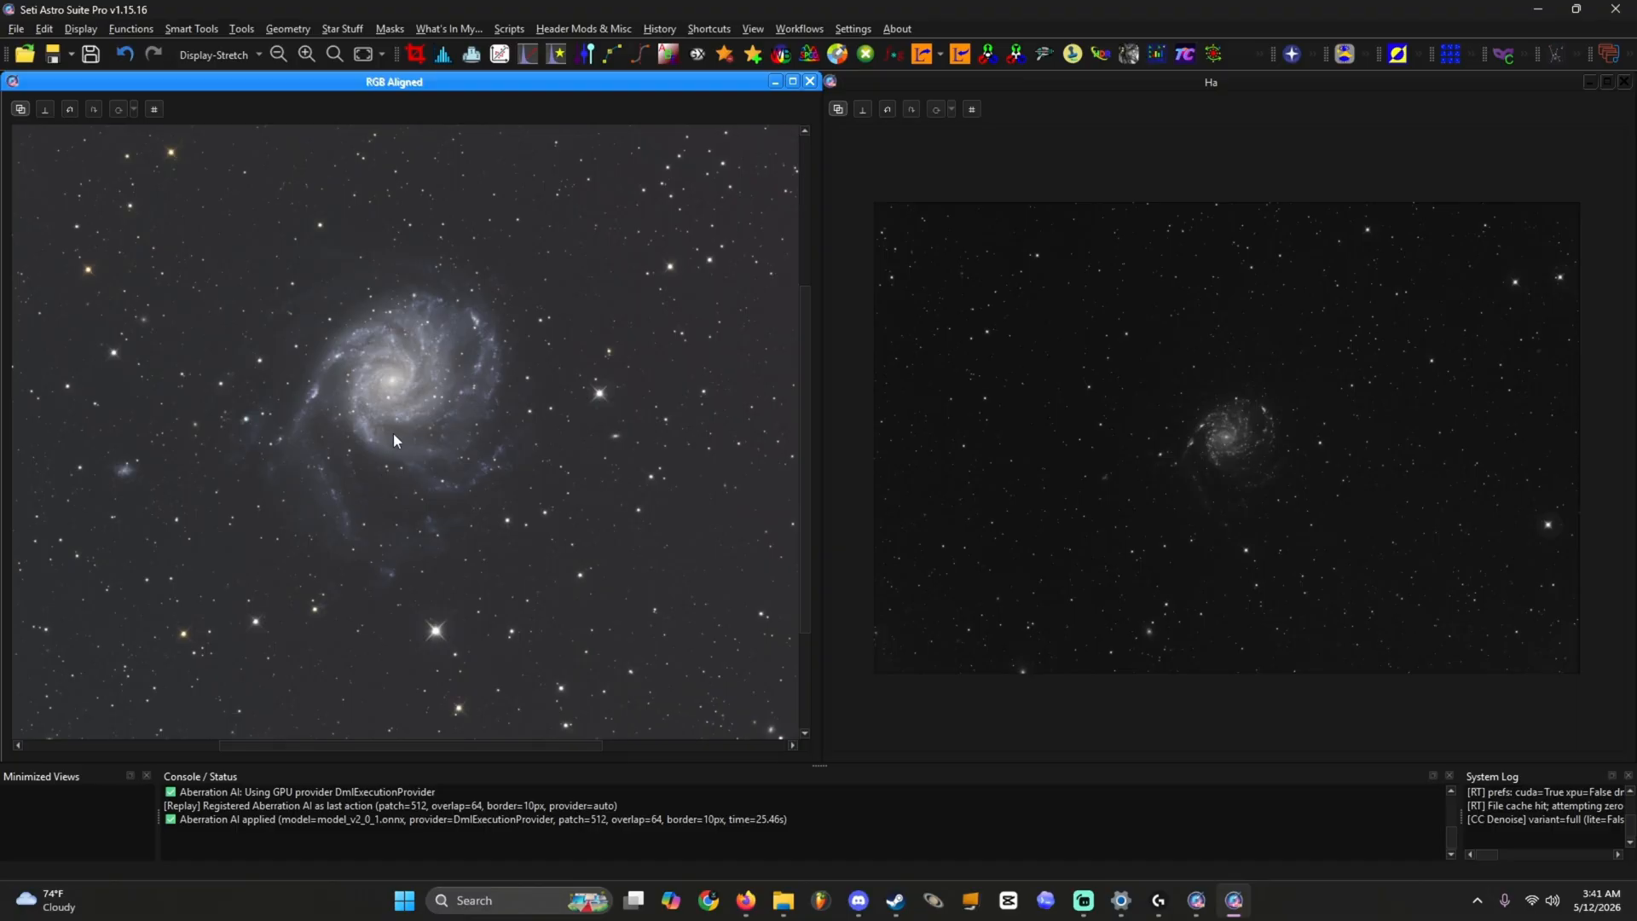
scroll(381, 407, up, 2)
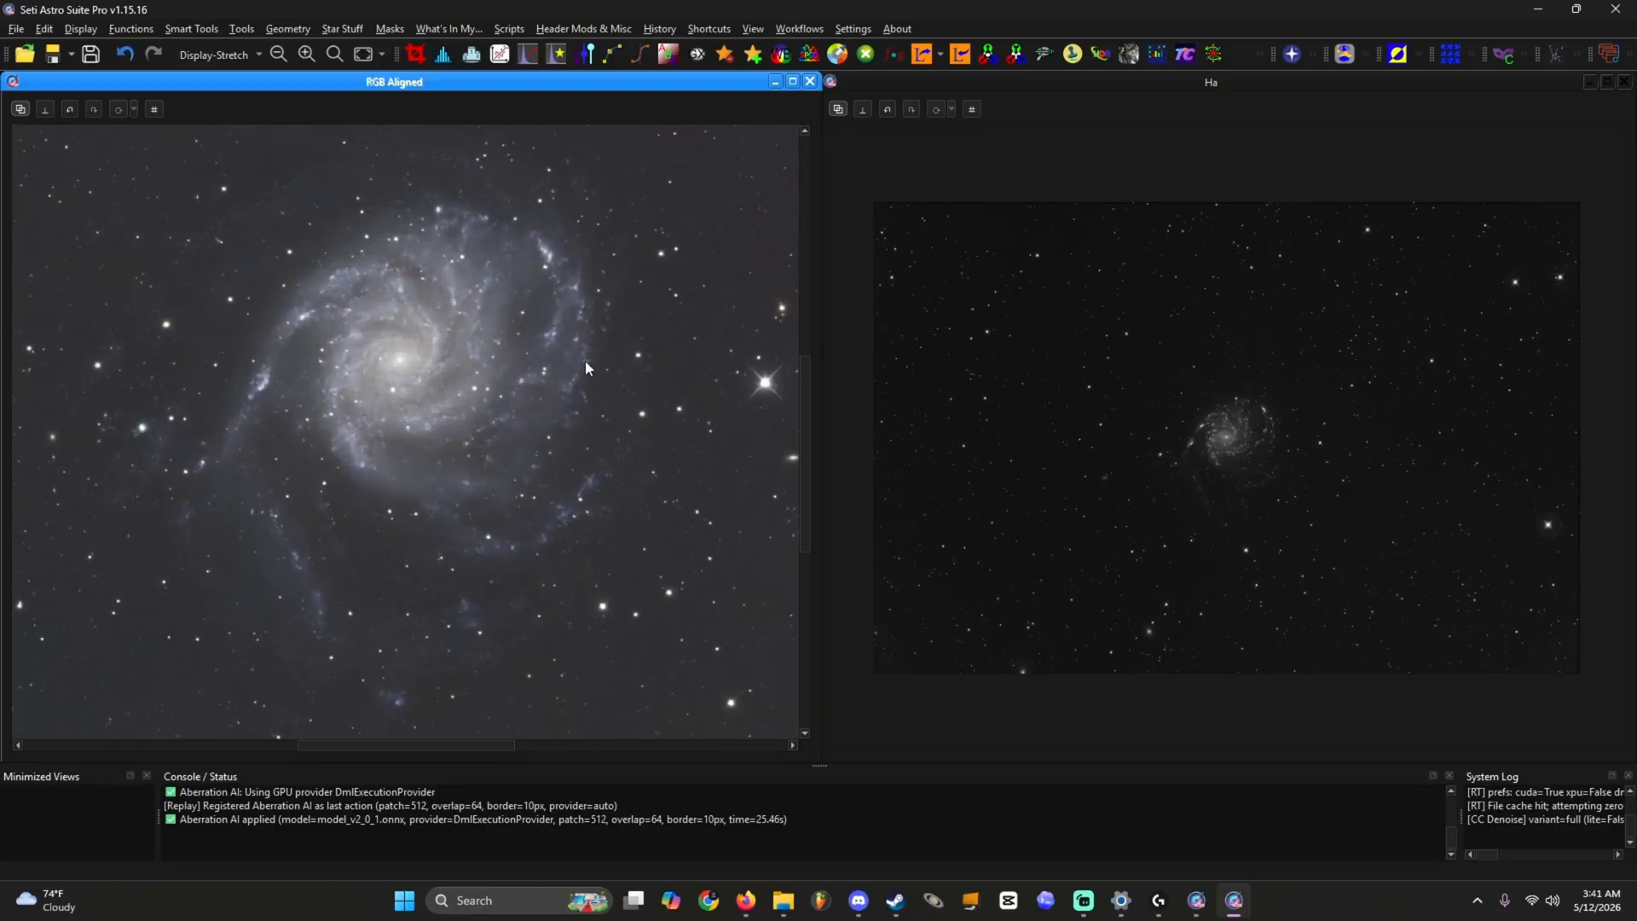
Step: Denoise the Ha image with Cosmic Clarity at luminance 0.50, using the Standard model and overwriting the active view
click(1050, 92)
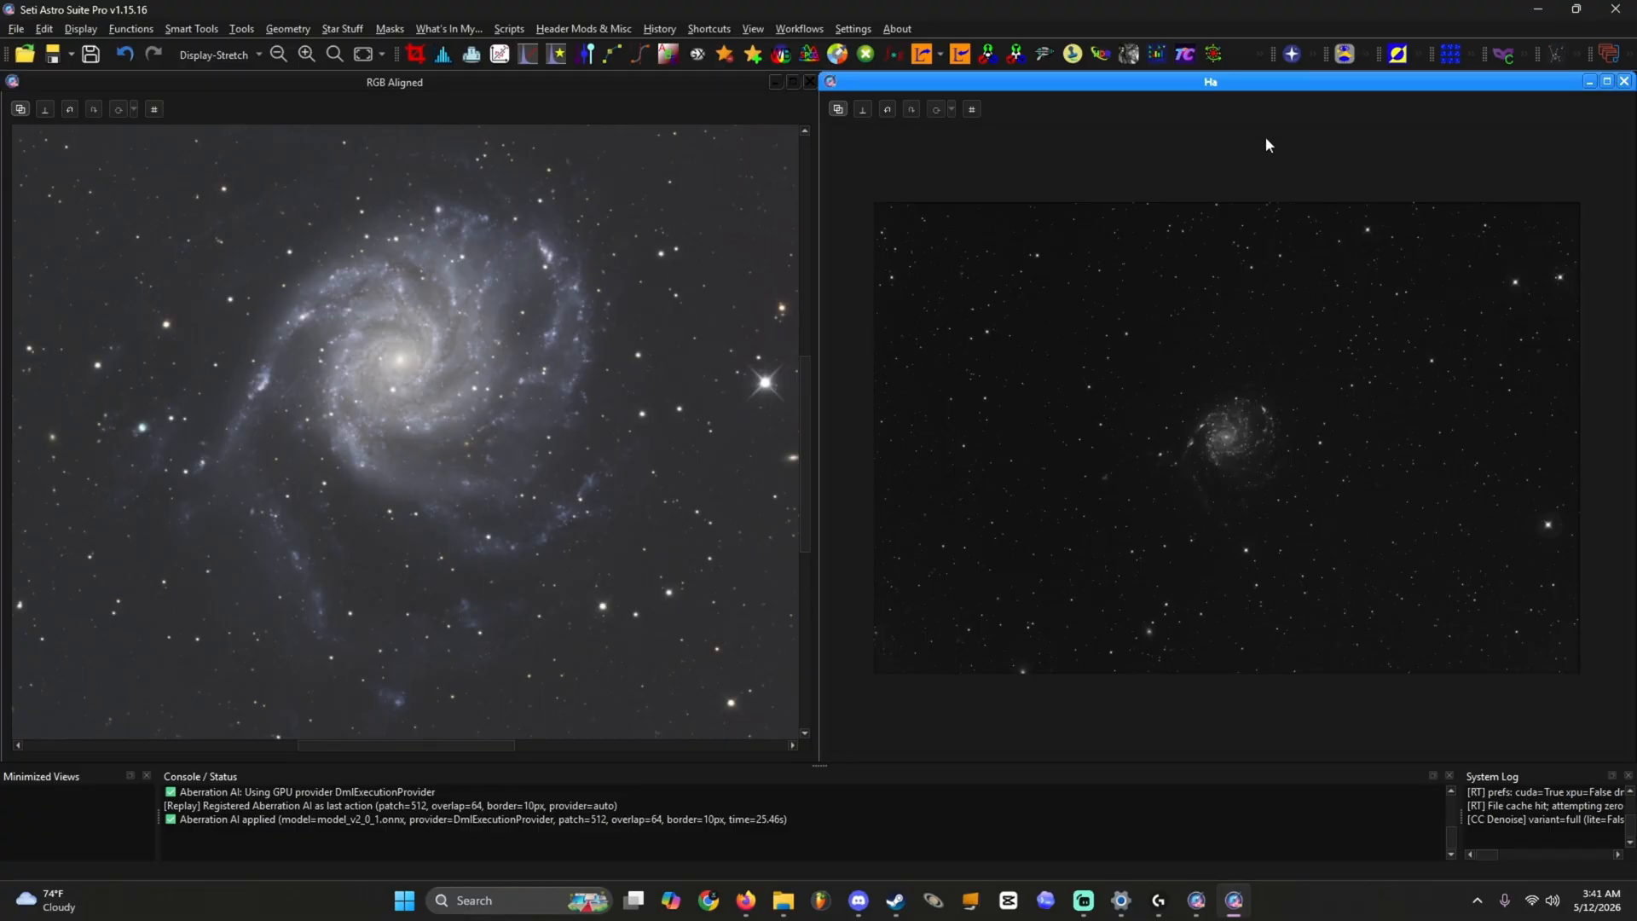
click(1286, 58)
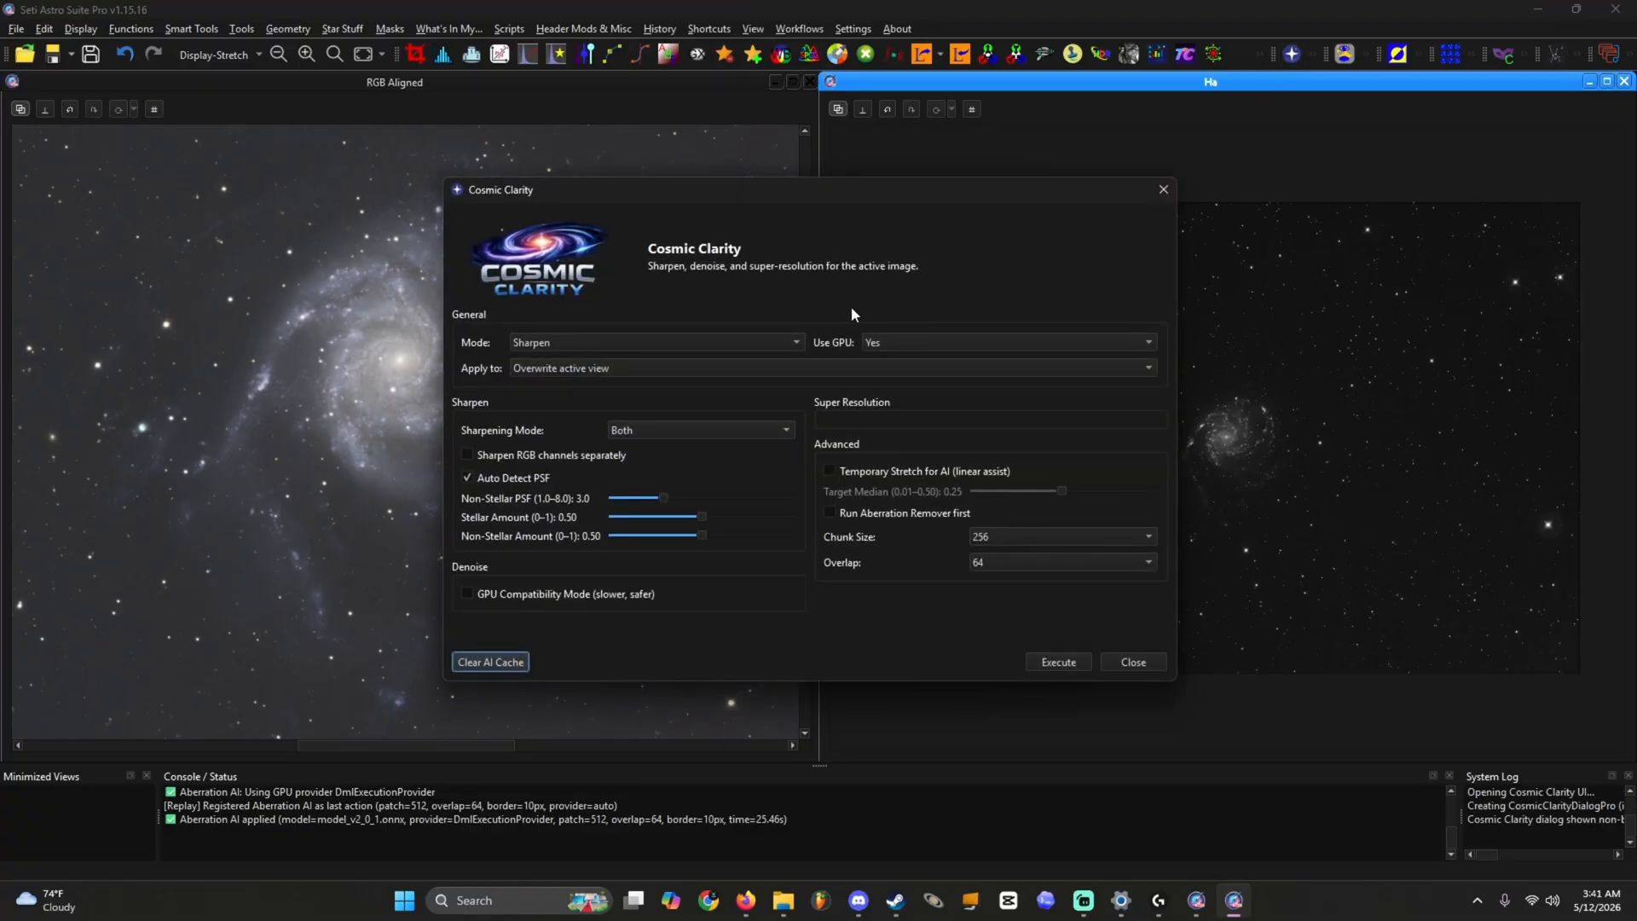
click(658, 340)
click(619, 377)
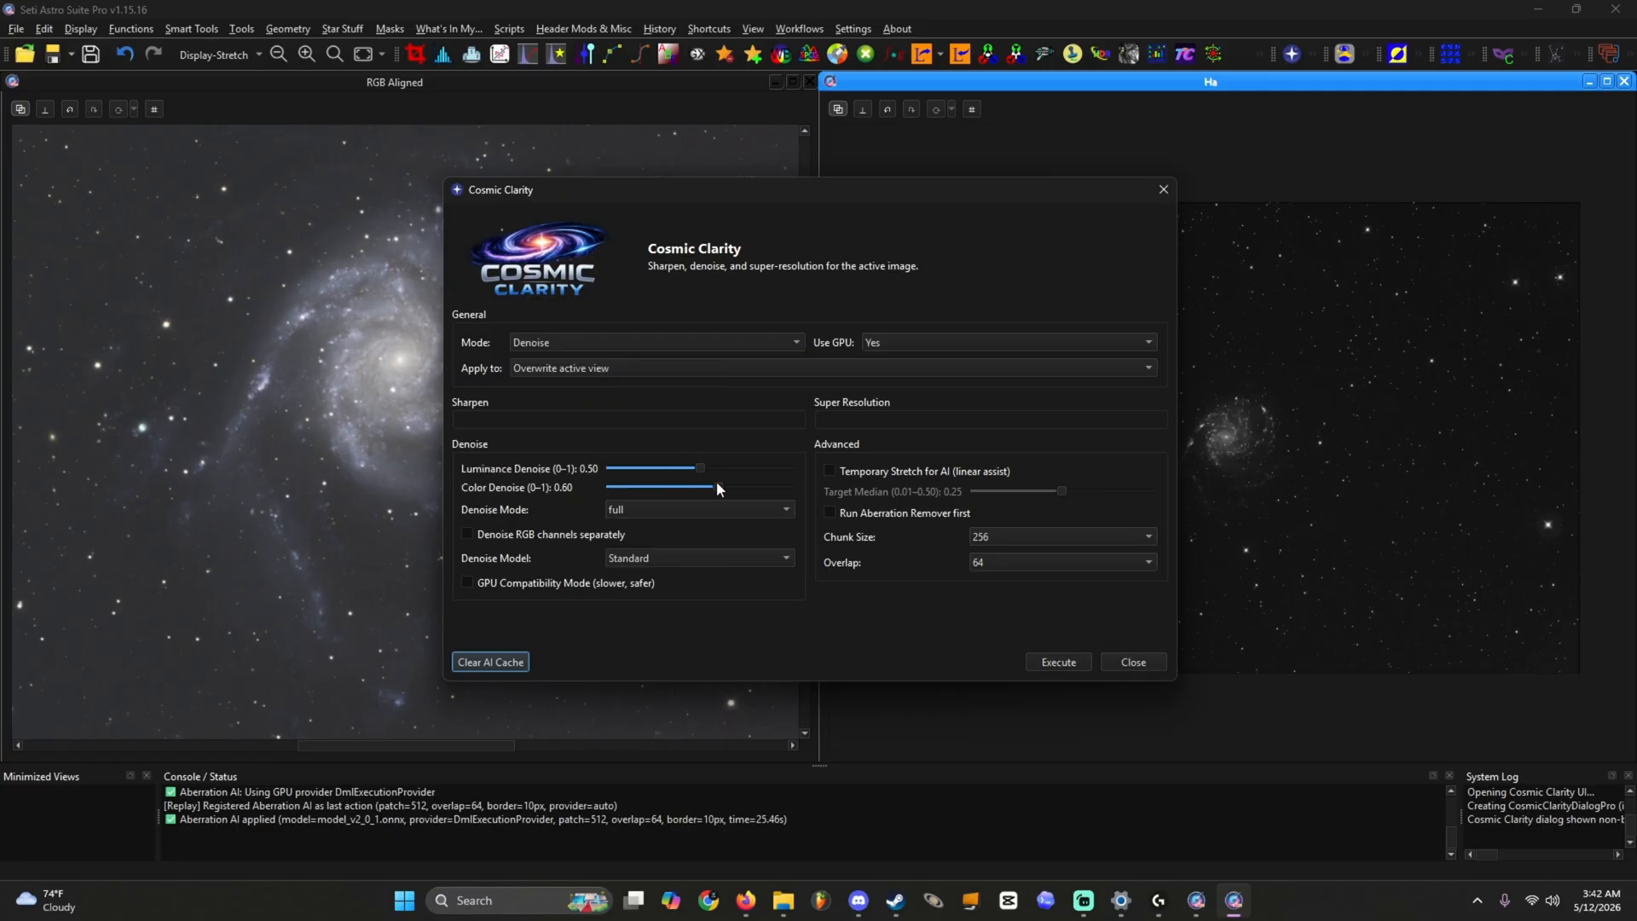
click(1037, 661)
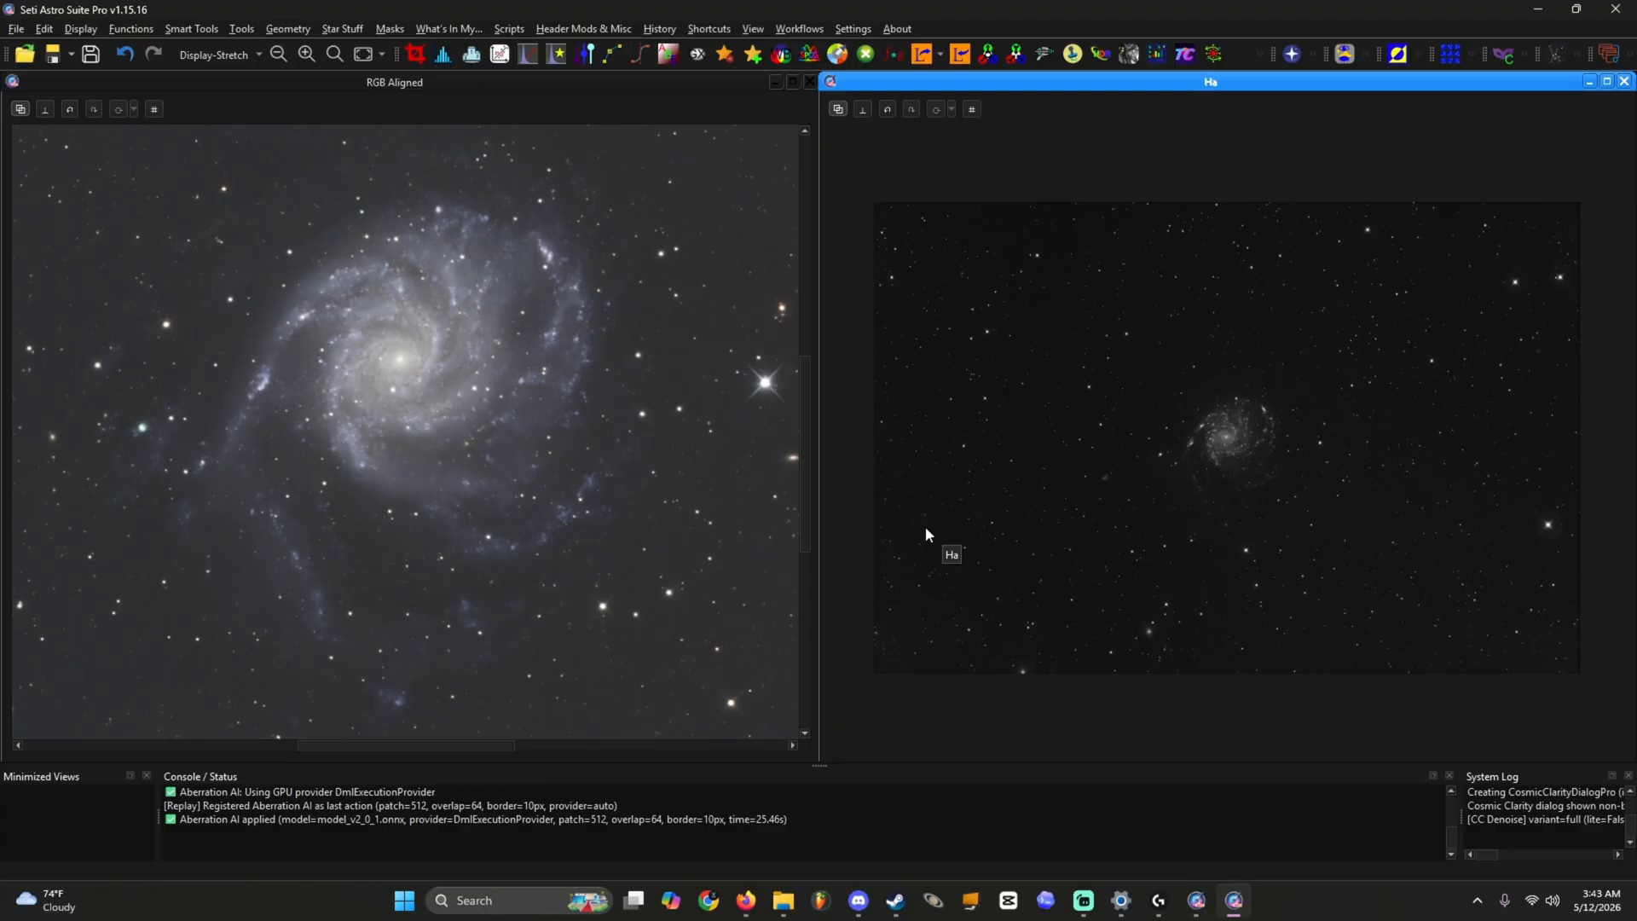
Step: Undo the Cosmic Clarity denoise on Ha and on RGB Aligned
click(128, 55)
click(275, 211)
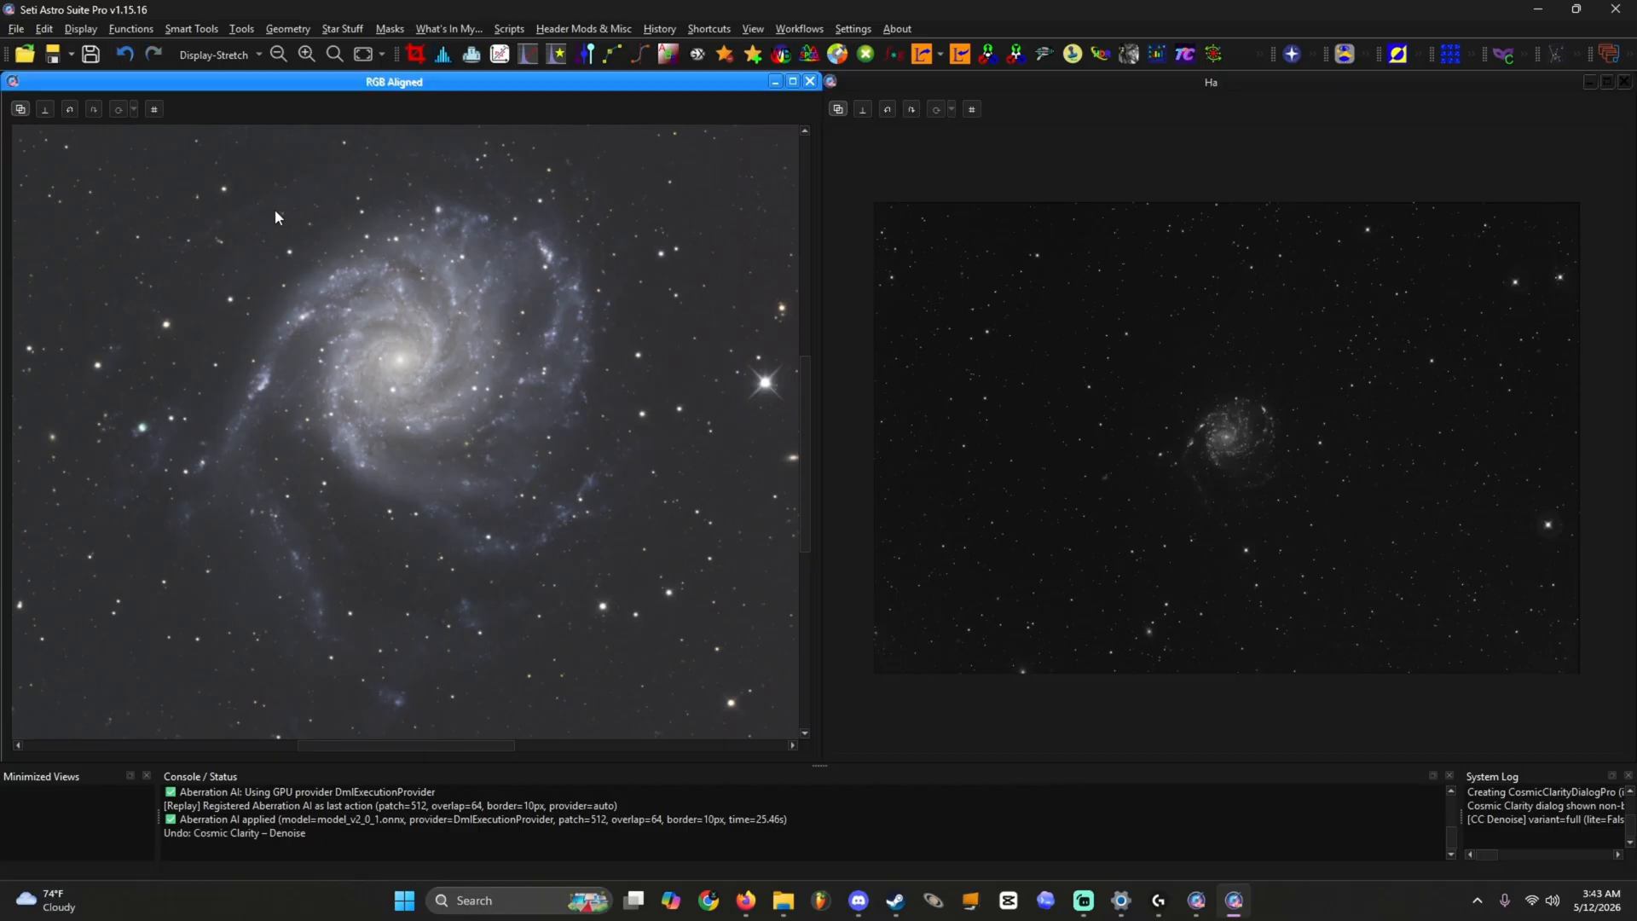
click(128, 54)
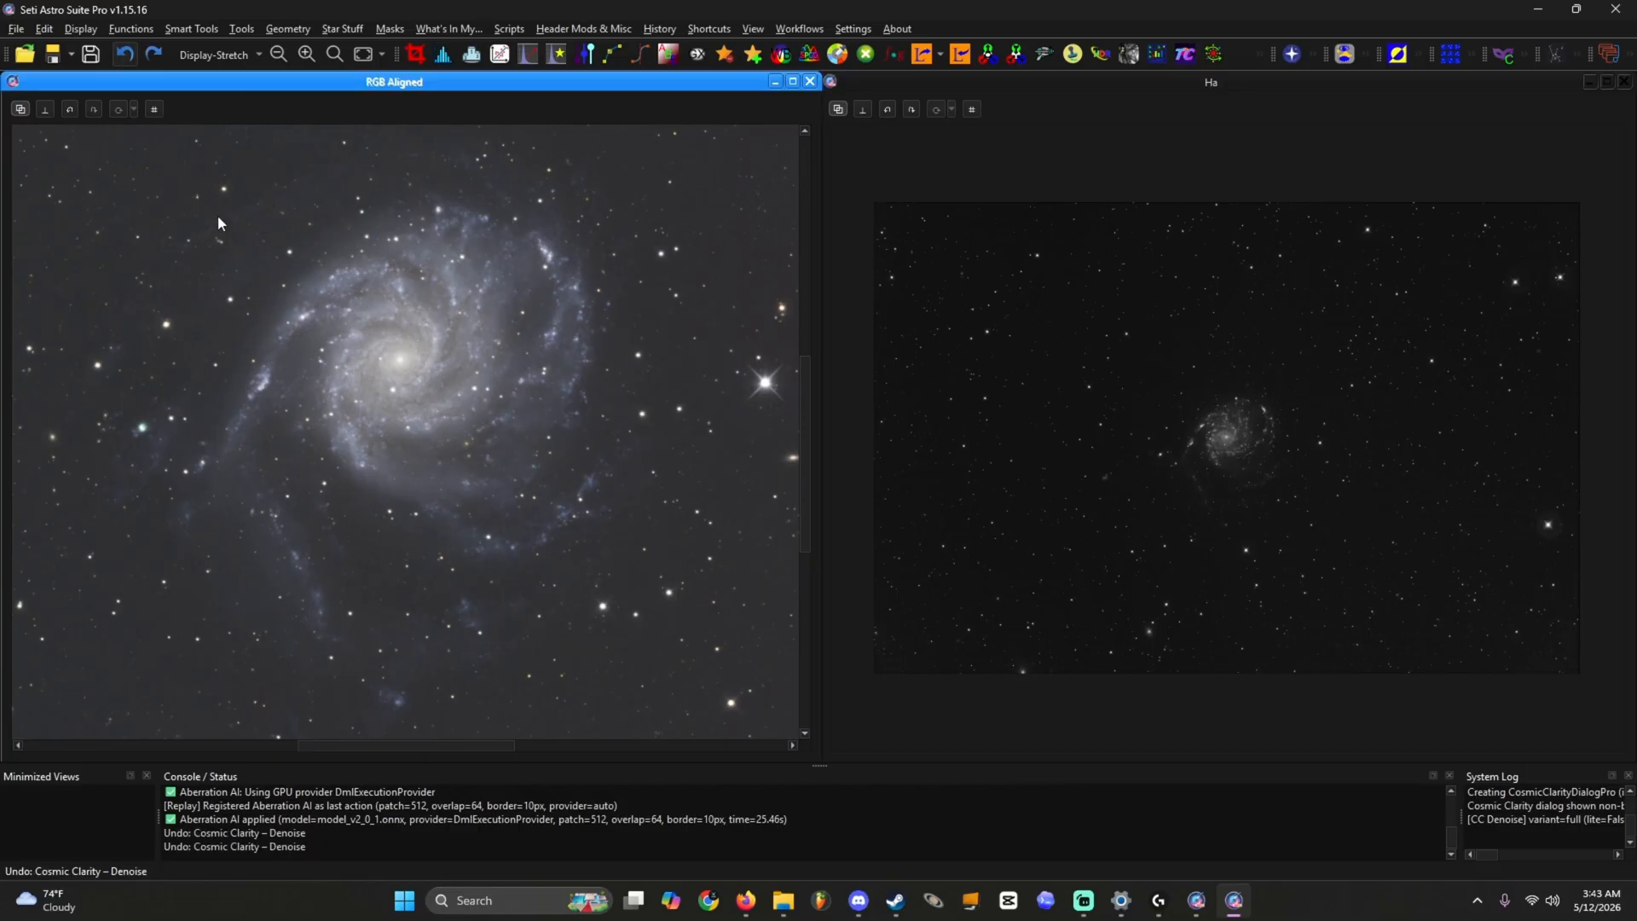
click(126, 56)
Step: Apply Star-Based white balance to RGB Aligned with threshold 23, dismiss the result plot, and remove the image's pedestal
click(780, 54)
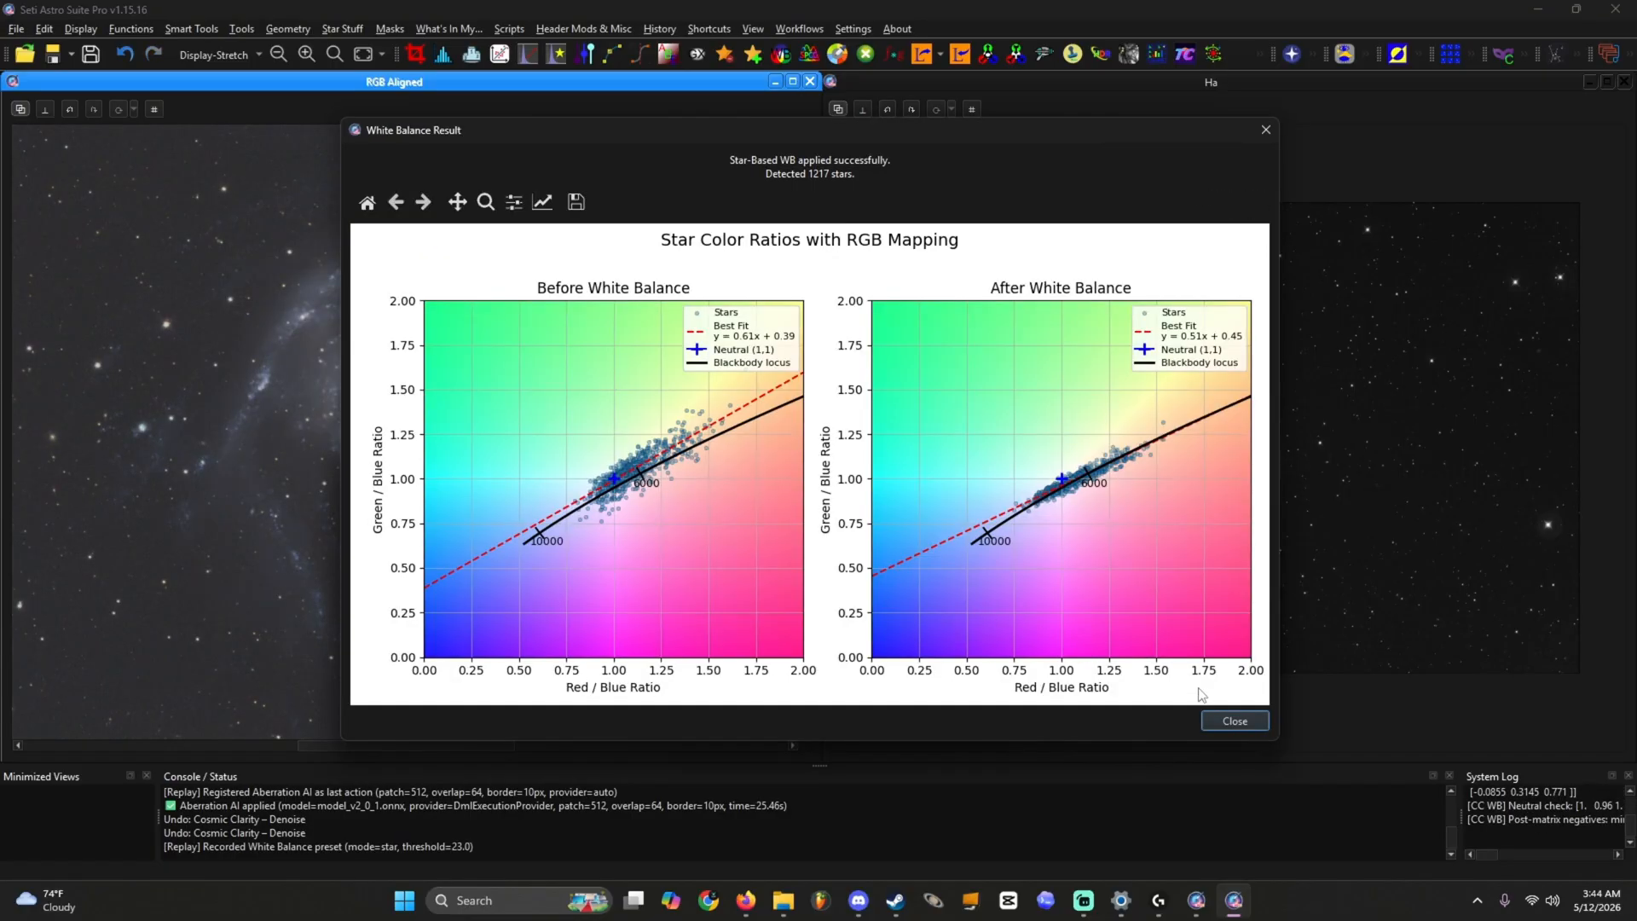
click(1235, 720)
drag(456, 408, 454, 426)
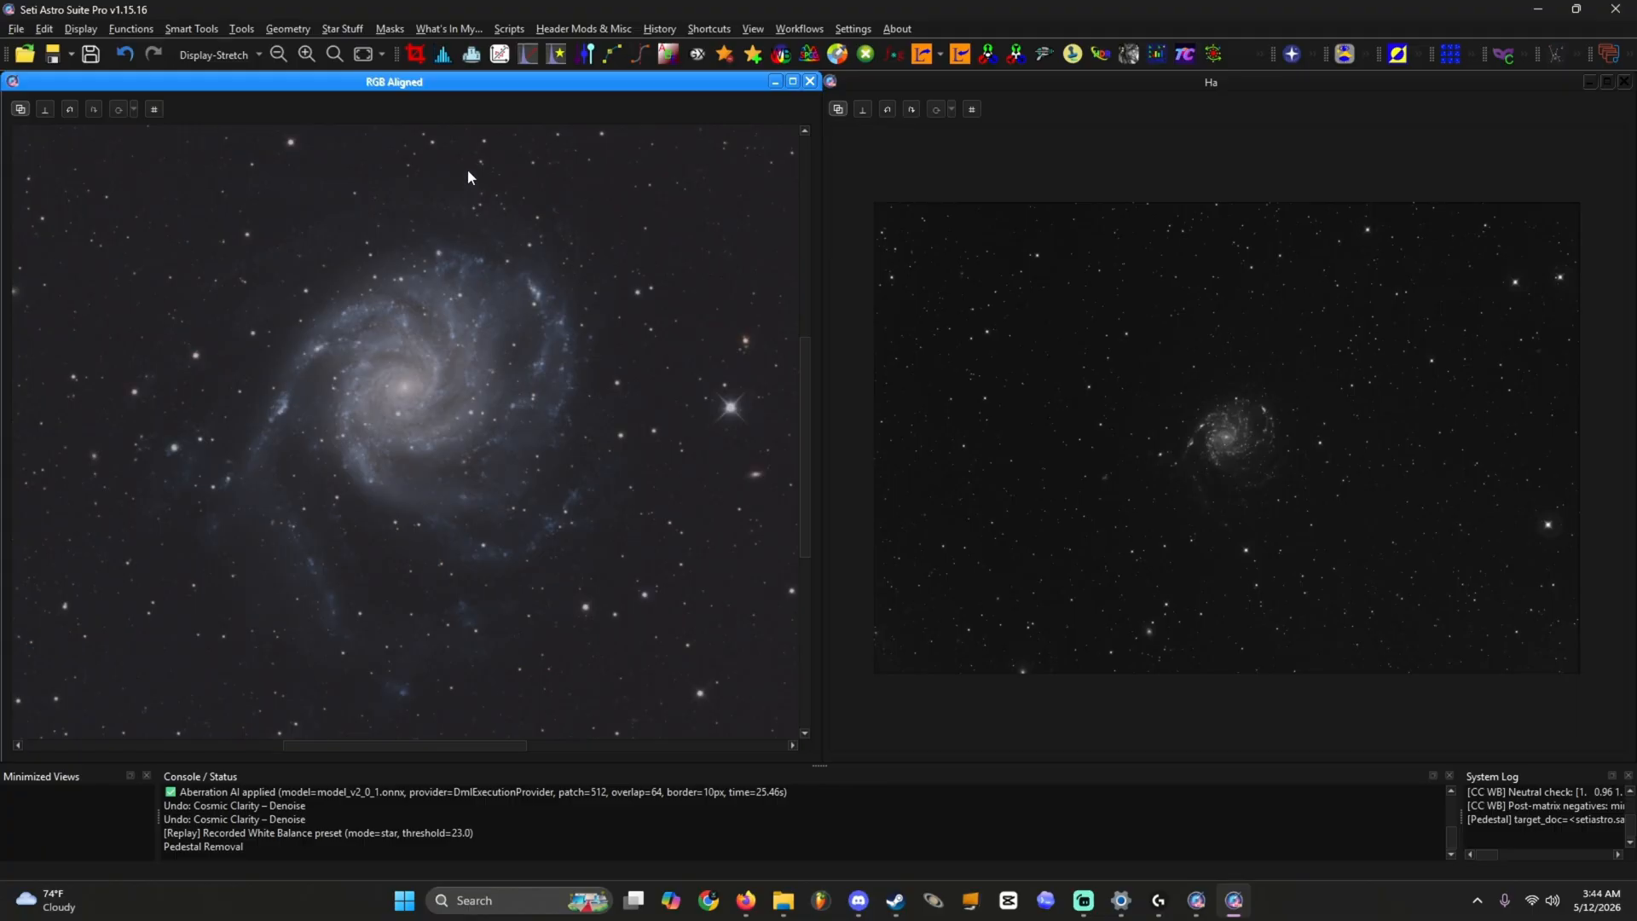
Step: Linear-fit the RGB Aligned channels by matching to Blue, normalizing to [0..1] if needed, and check the galaxy's colour
scroll(467, 169, down, 2)
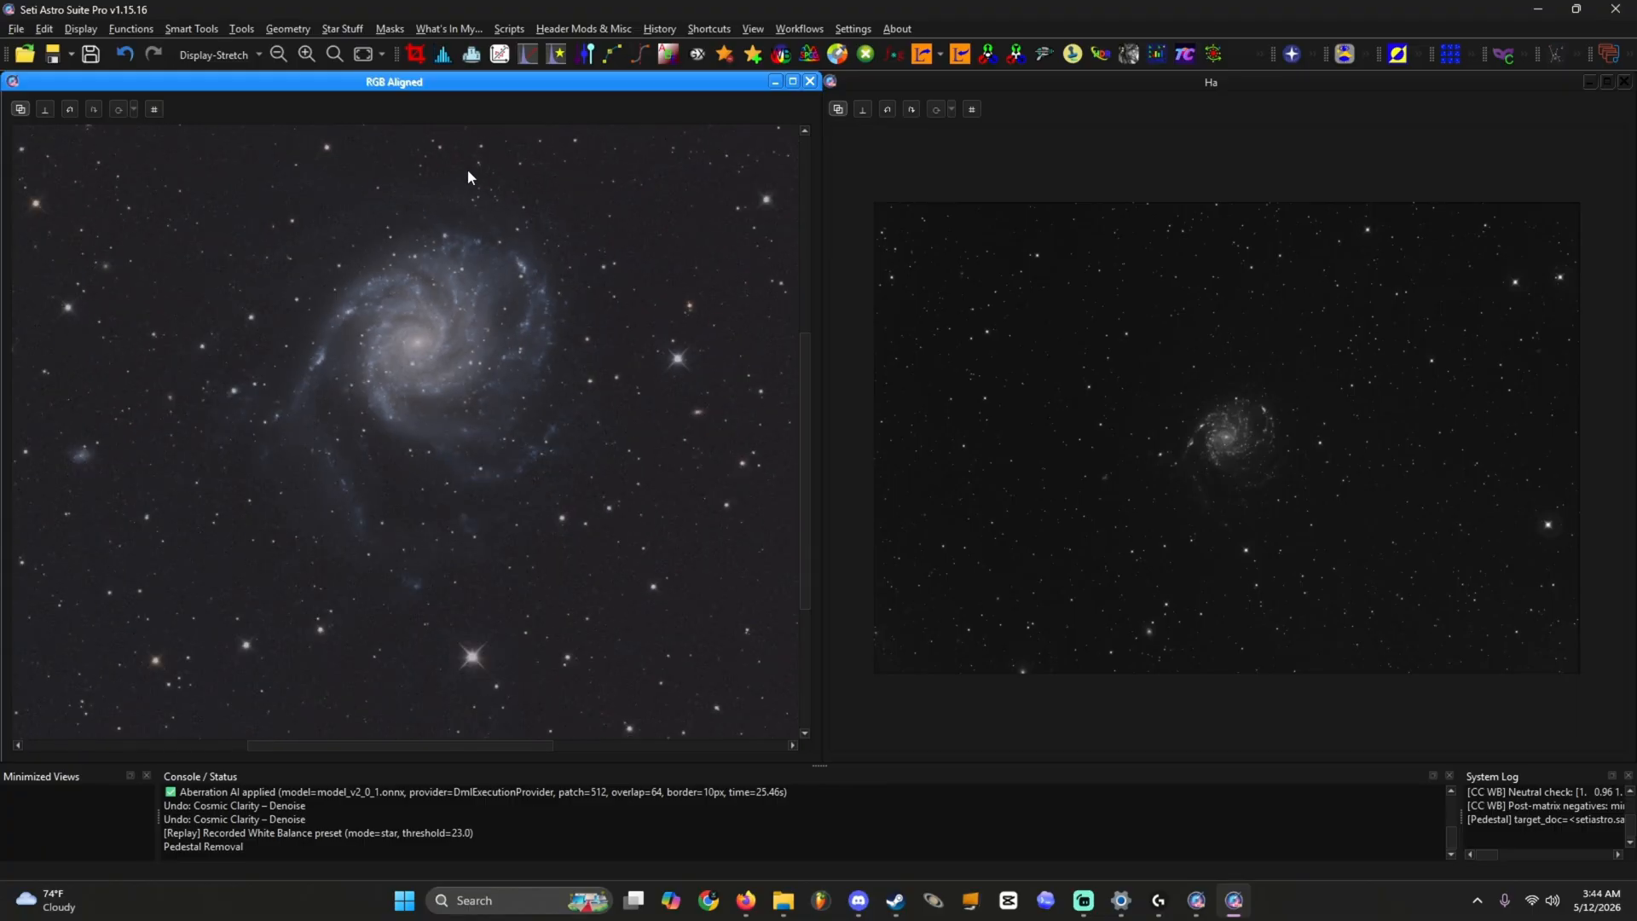
click(501, 55)
click(852, 276)
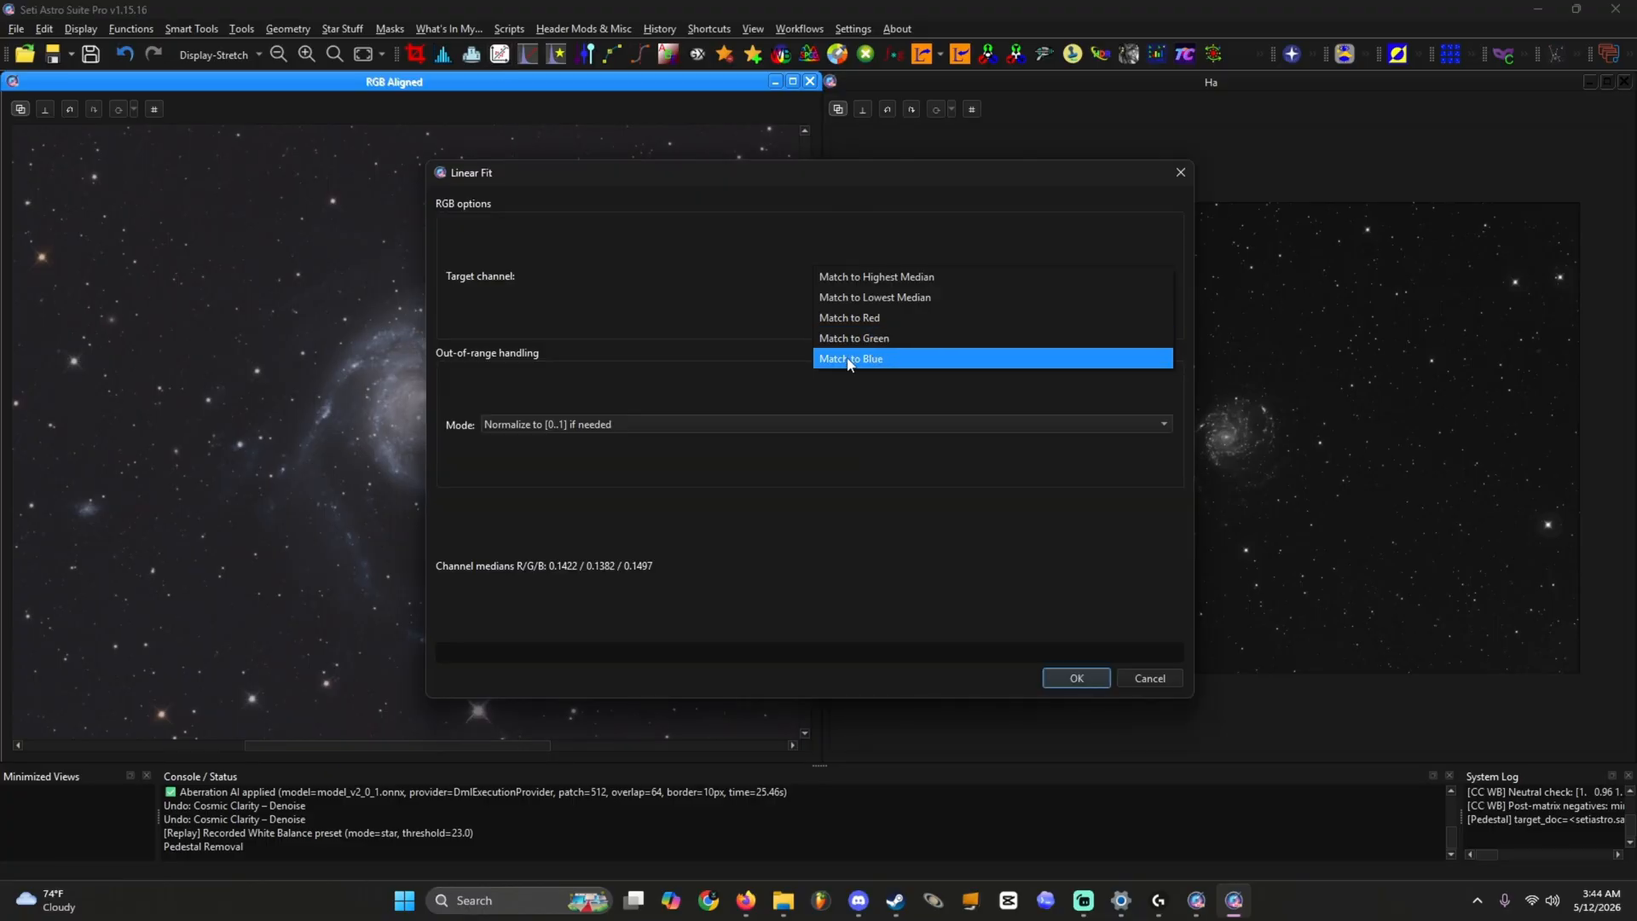
click(849, 362)
key(Return)
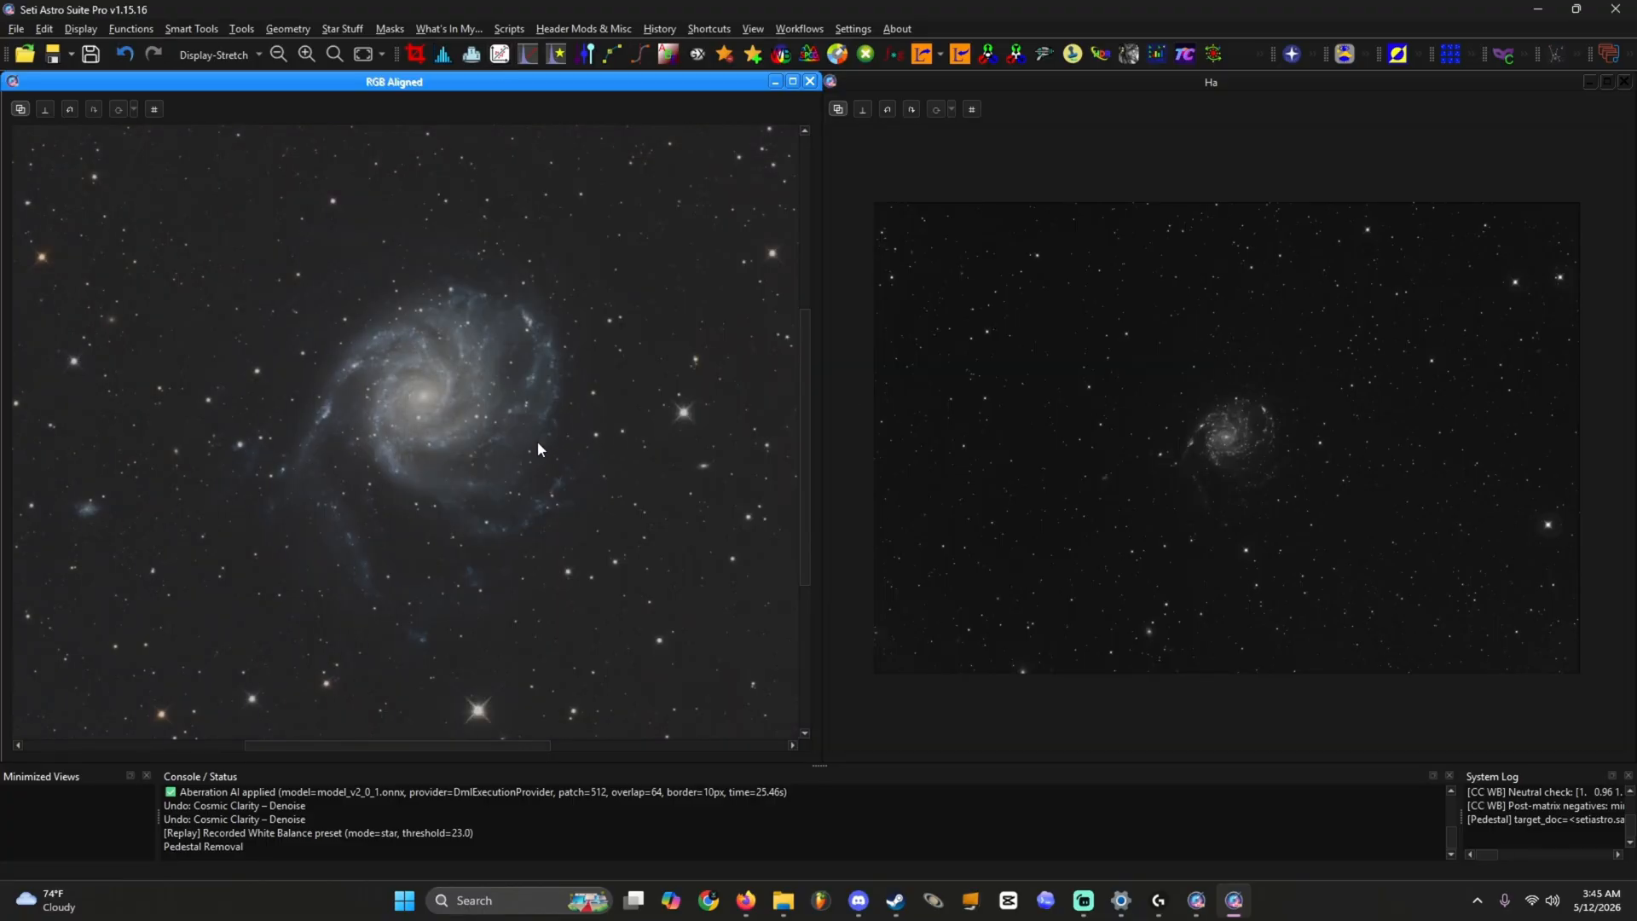
scroll(546, 433, down, 3)
scroll(511, 425, up, 3)
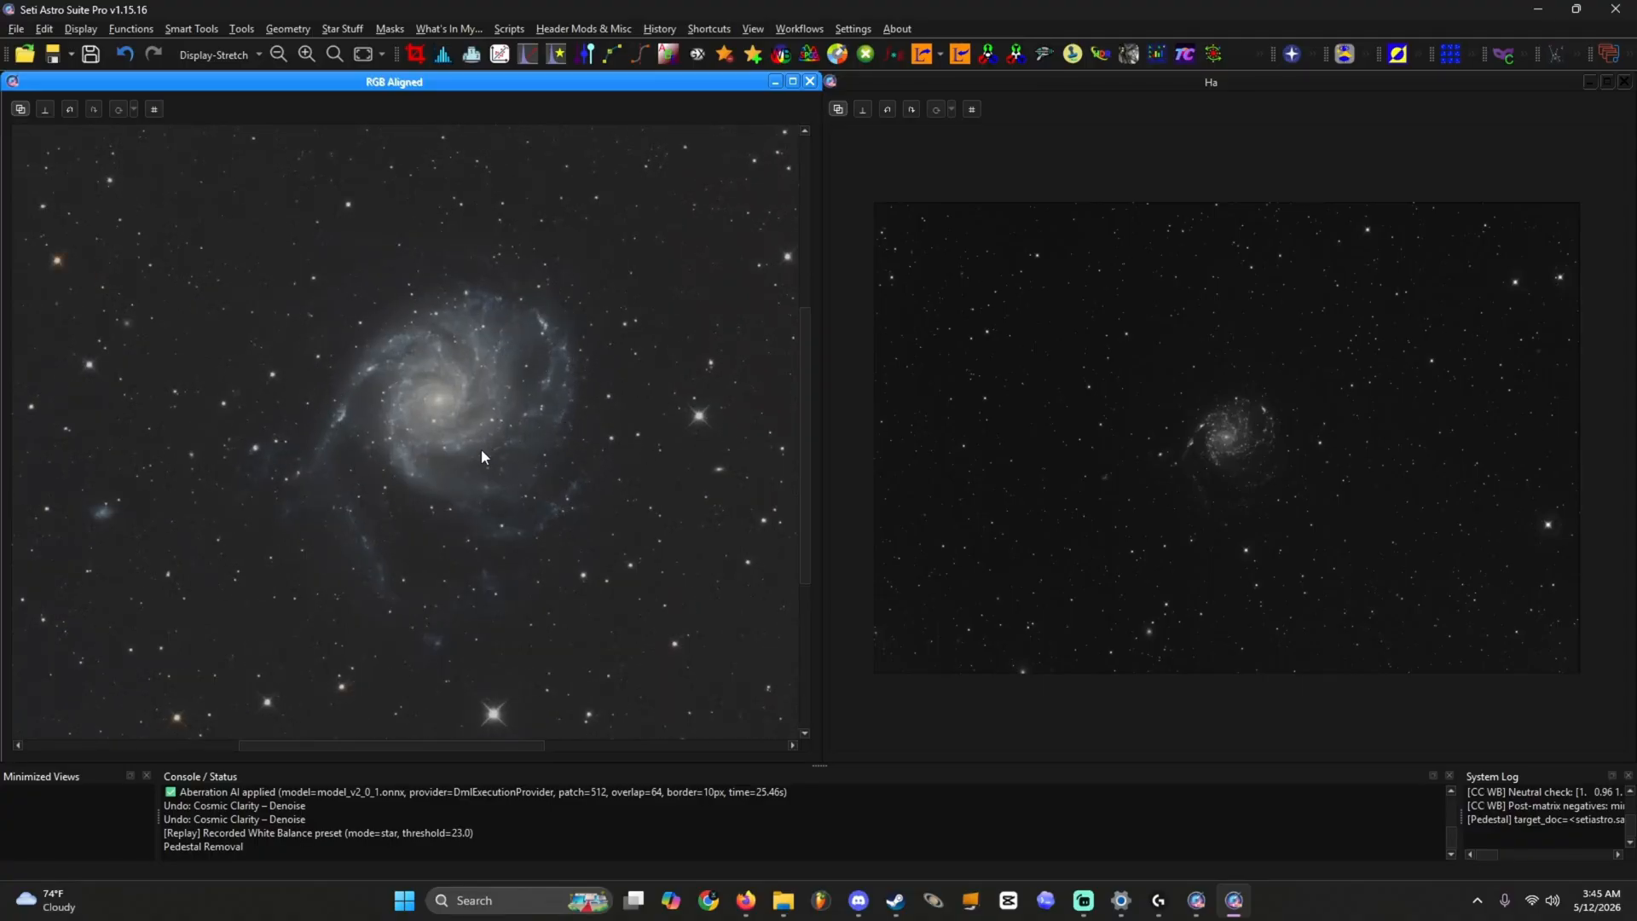
scroll(484, 414, down, 2)
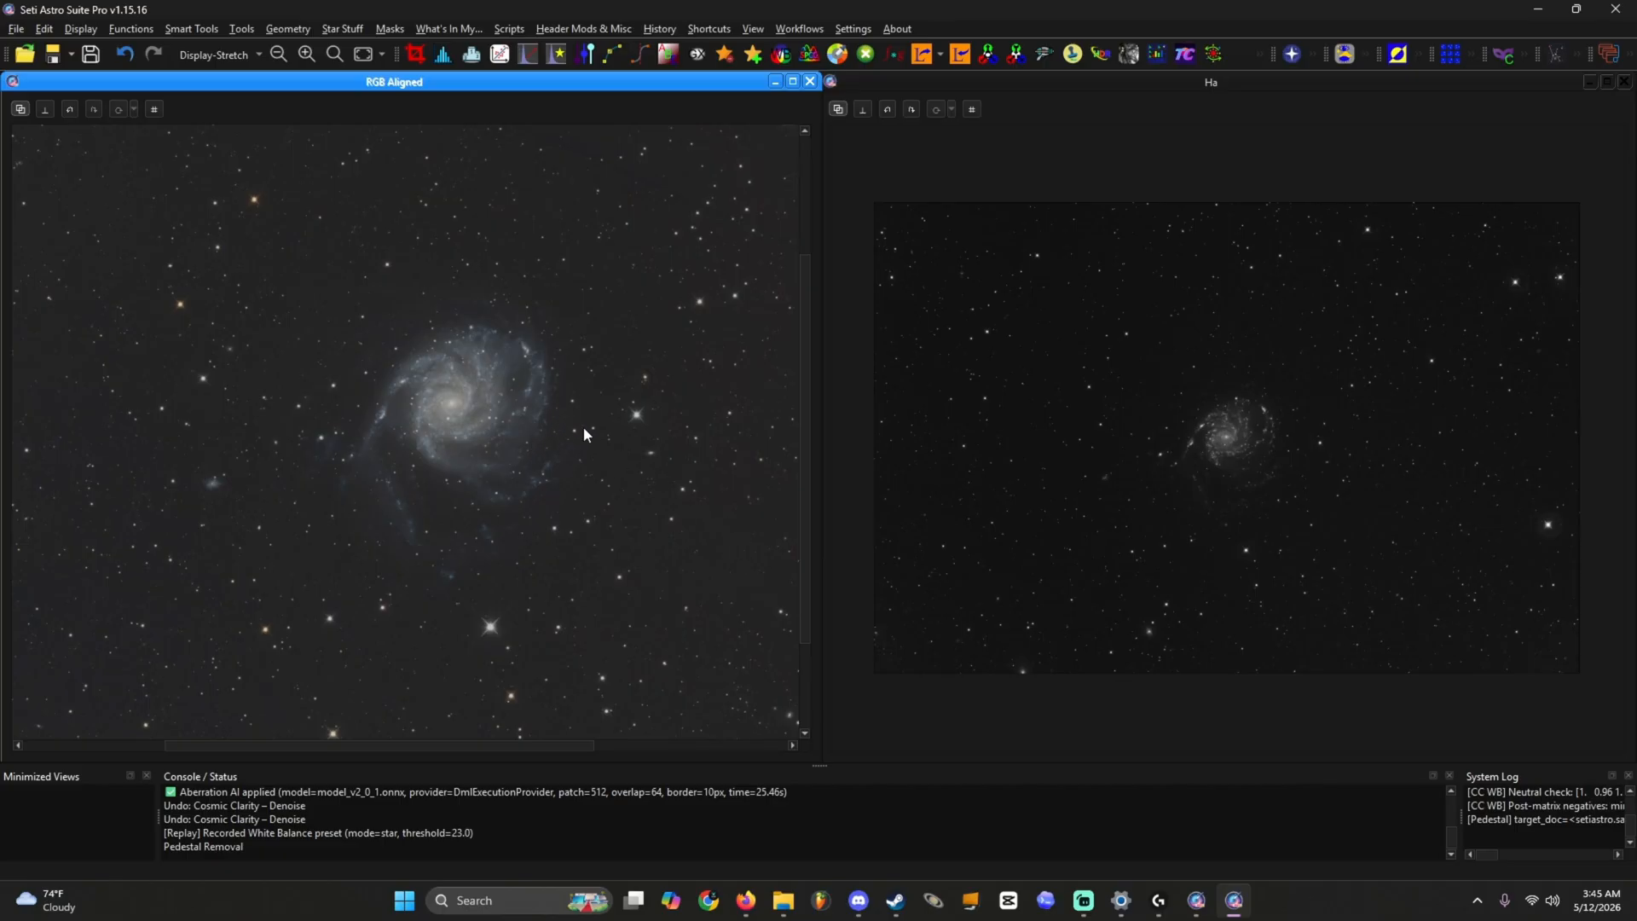
Step: Apply a blue-channel curve to RGB Aligned, anchored at about 0.14 and raising the midtones from about 0.51 to 0.60
click(612, 54)
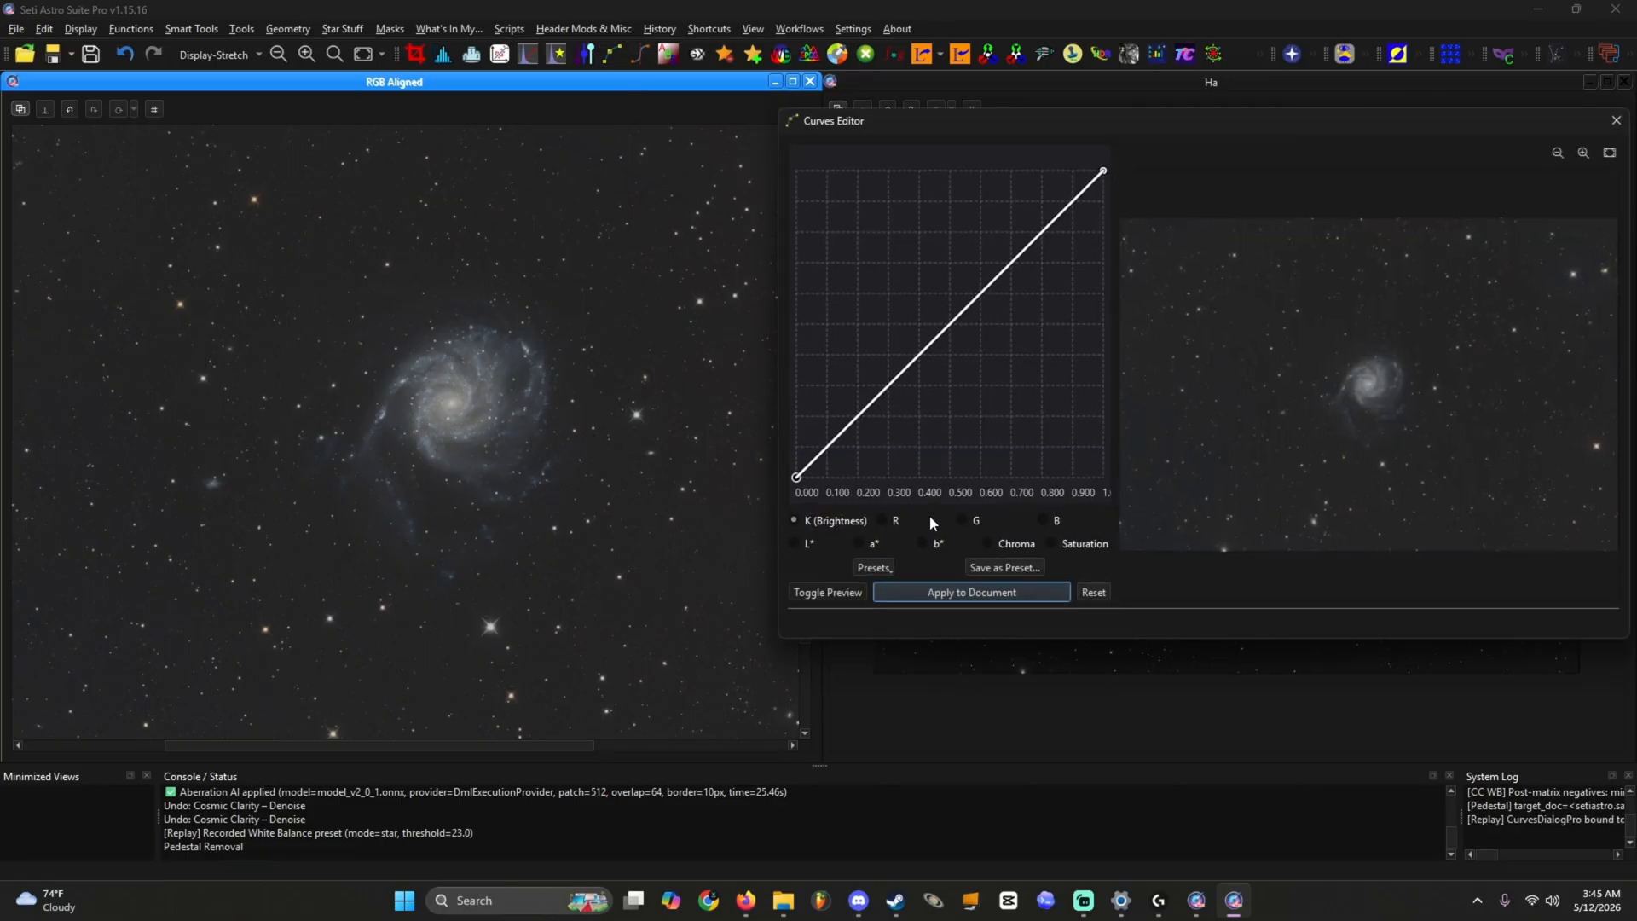
click(1583, 153)
click(1583, 153)
click(1583, 154)
click(1584, 153)
drag(1612, 286, 1611, 457)
drag(1288, 595, 1425, 595)
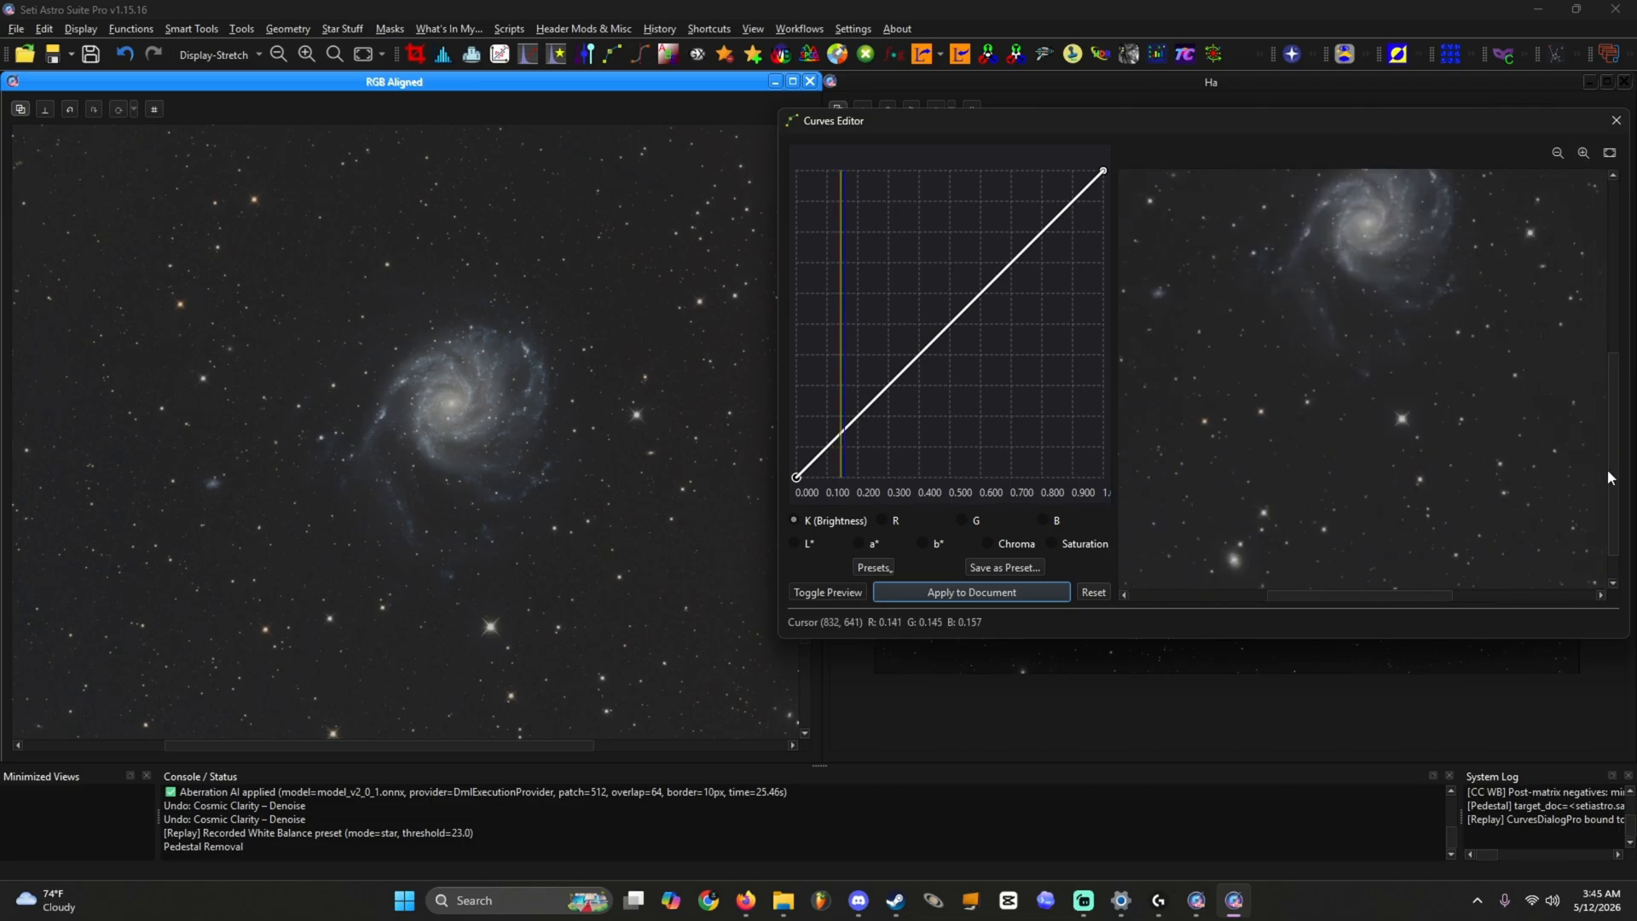
drag(1609, 469, 1610, 400)
double_click(1386, 360)
drag(937, 337, 953, 293)
click(1053, 521)
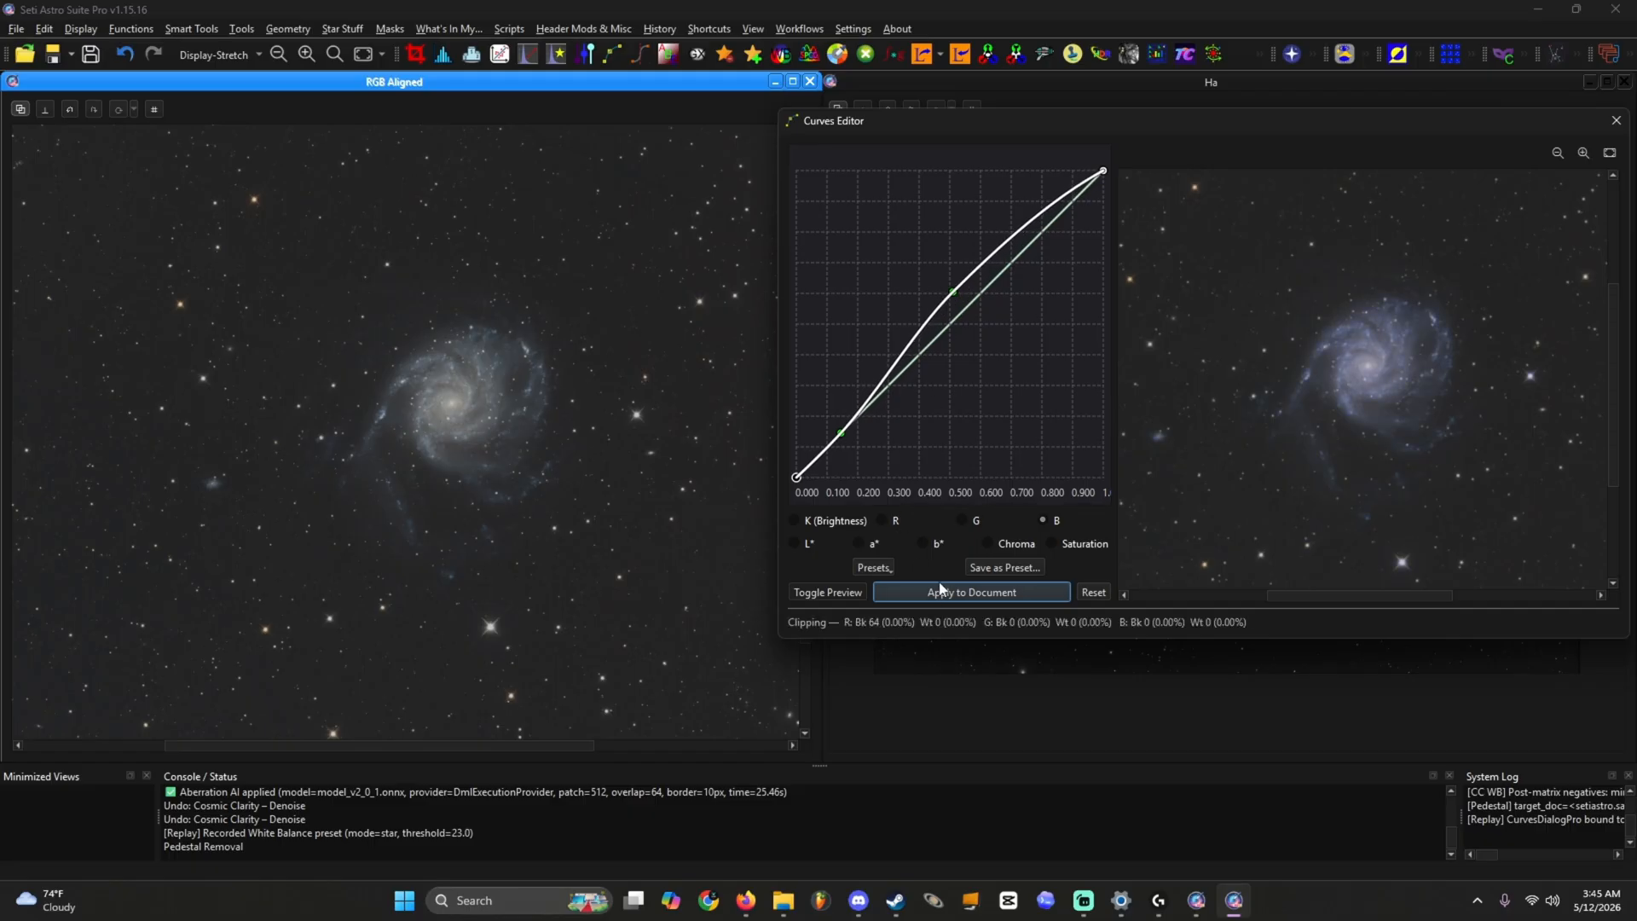
click(972, 592)
scroll(478, 396, up, 2)
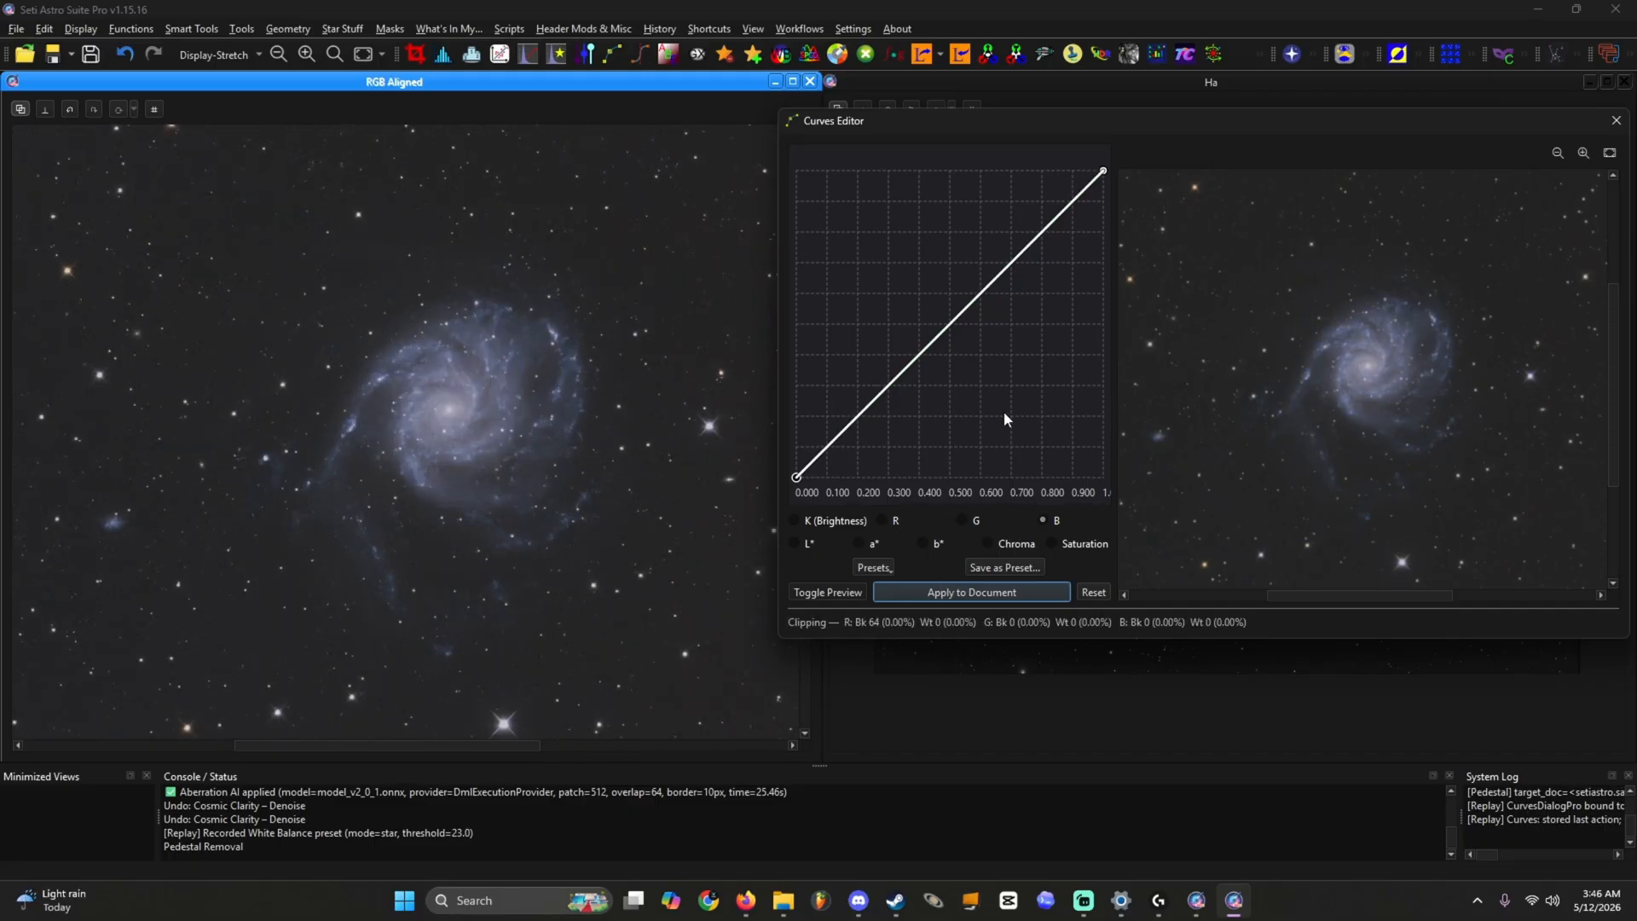
Step: Apply a second slight blue midtone lift to RGB Aligned, and a saturation curve anchored at about 0.14 that raises about 0.43 to 0.54
mouse_move(957, 318)
mouse_down()
mouse_move(970, 330)
mouse_move(959, 310)
mouse_up()
click(942, 594)
click(1051, 543)
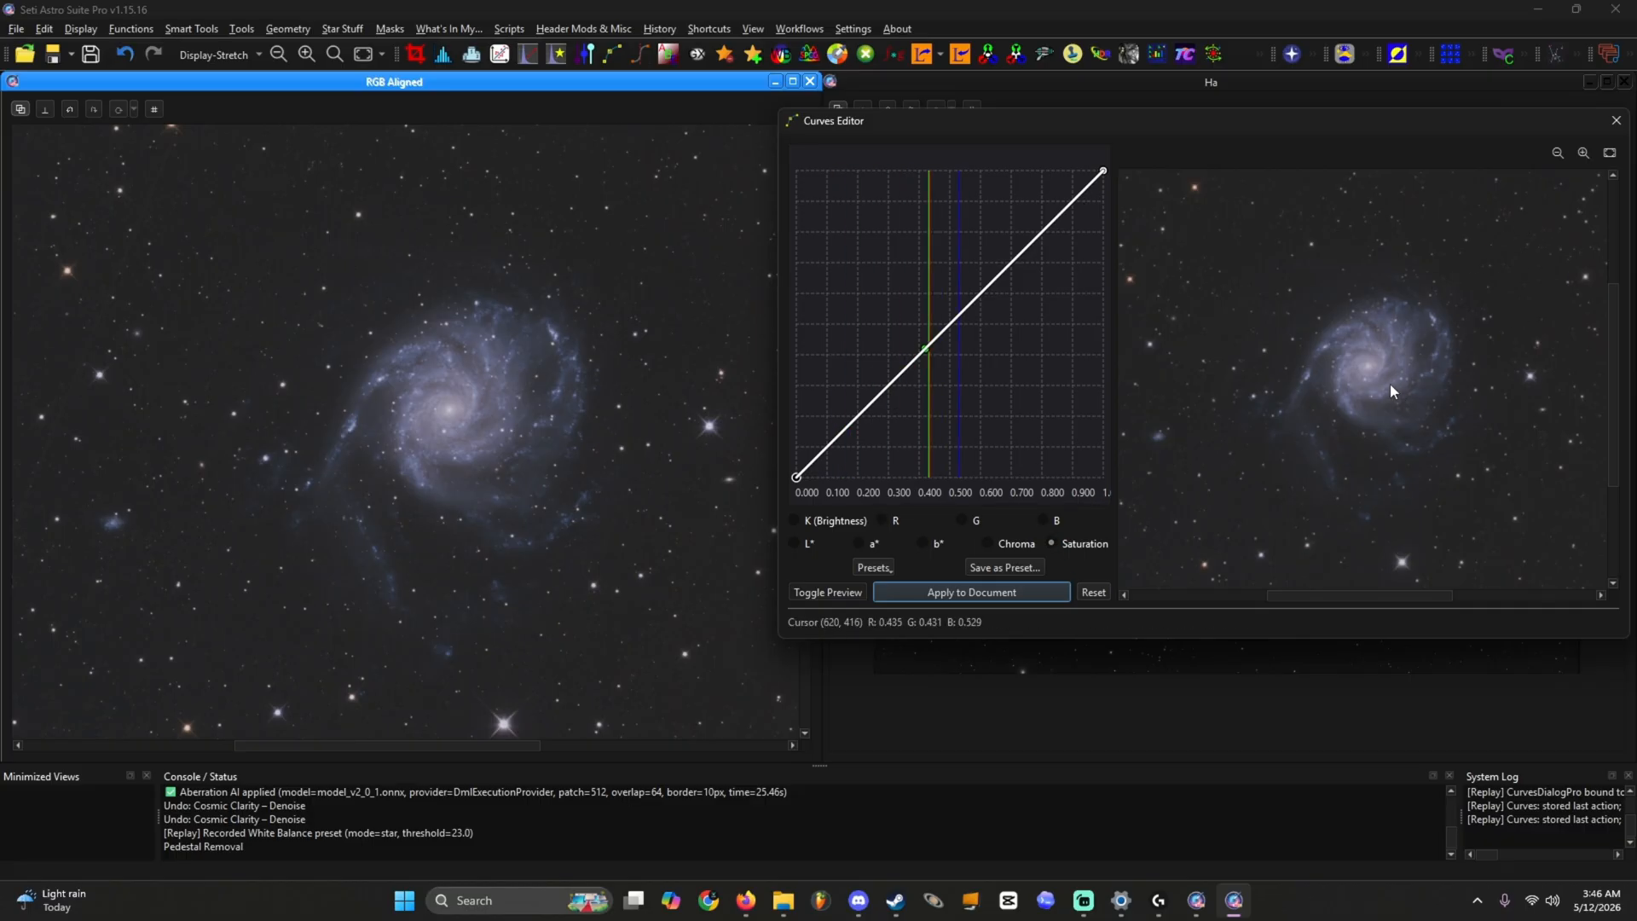
drag(925, 350, 928, 312)
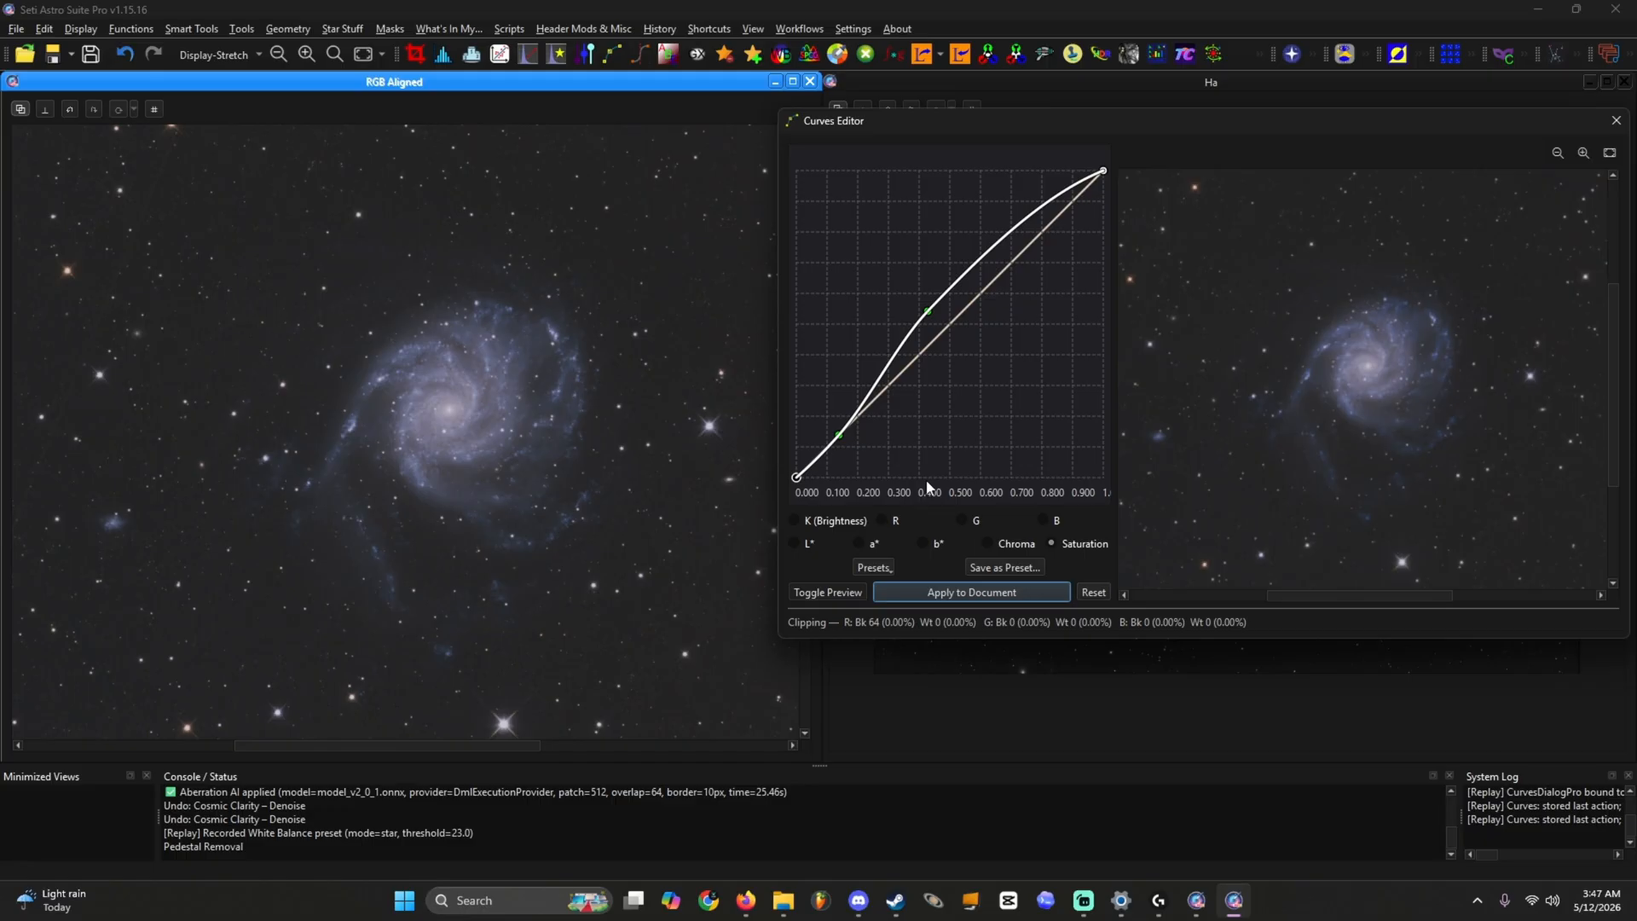
click(946, 592)
Step: Apply a chroma curve anchored at about 0.14 to RGB Aligned and check the galaxy's and stars' colour
scroll(595, 416, down, 1)
drag(596, 413, 968, 494)
click(989, 543)
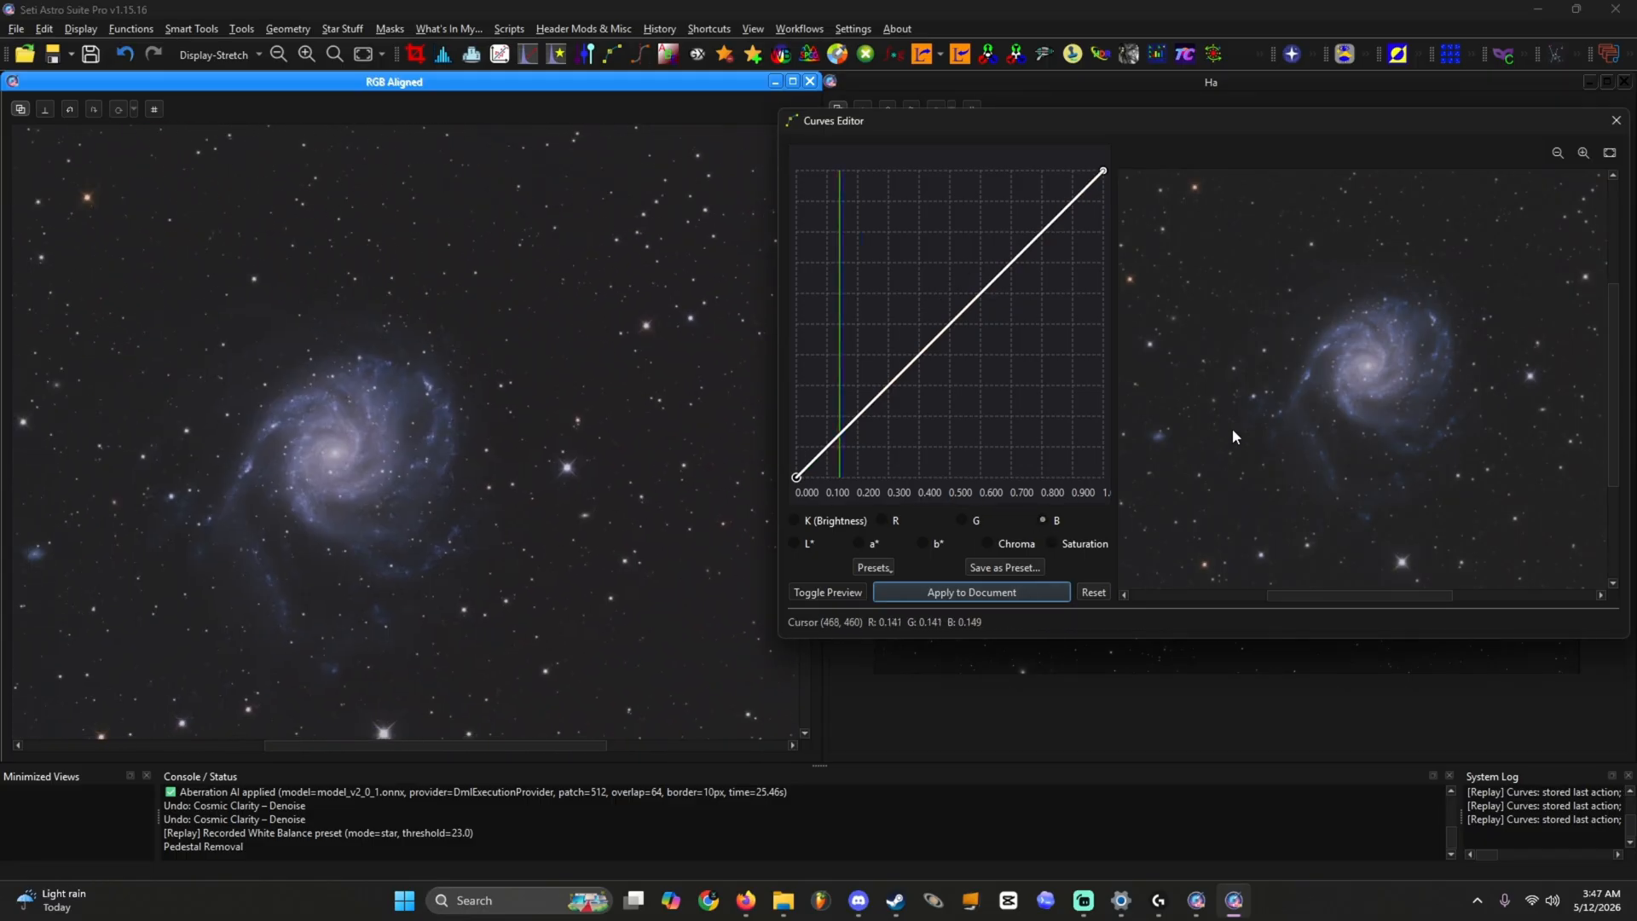
double_click(1374, 386)
double_click(1221, 471)
double_click(1340, 408)
drag(875, 398, 908, 416)
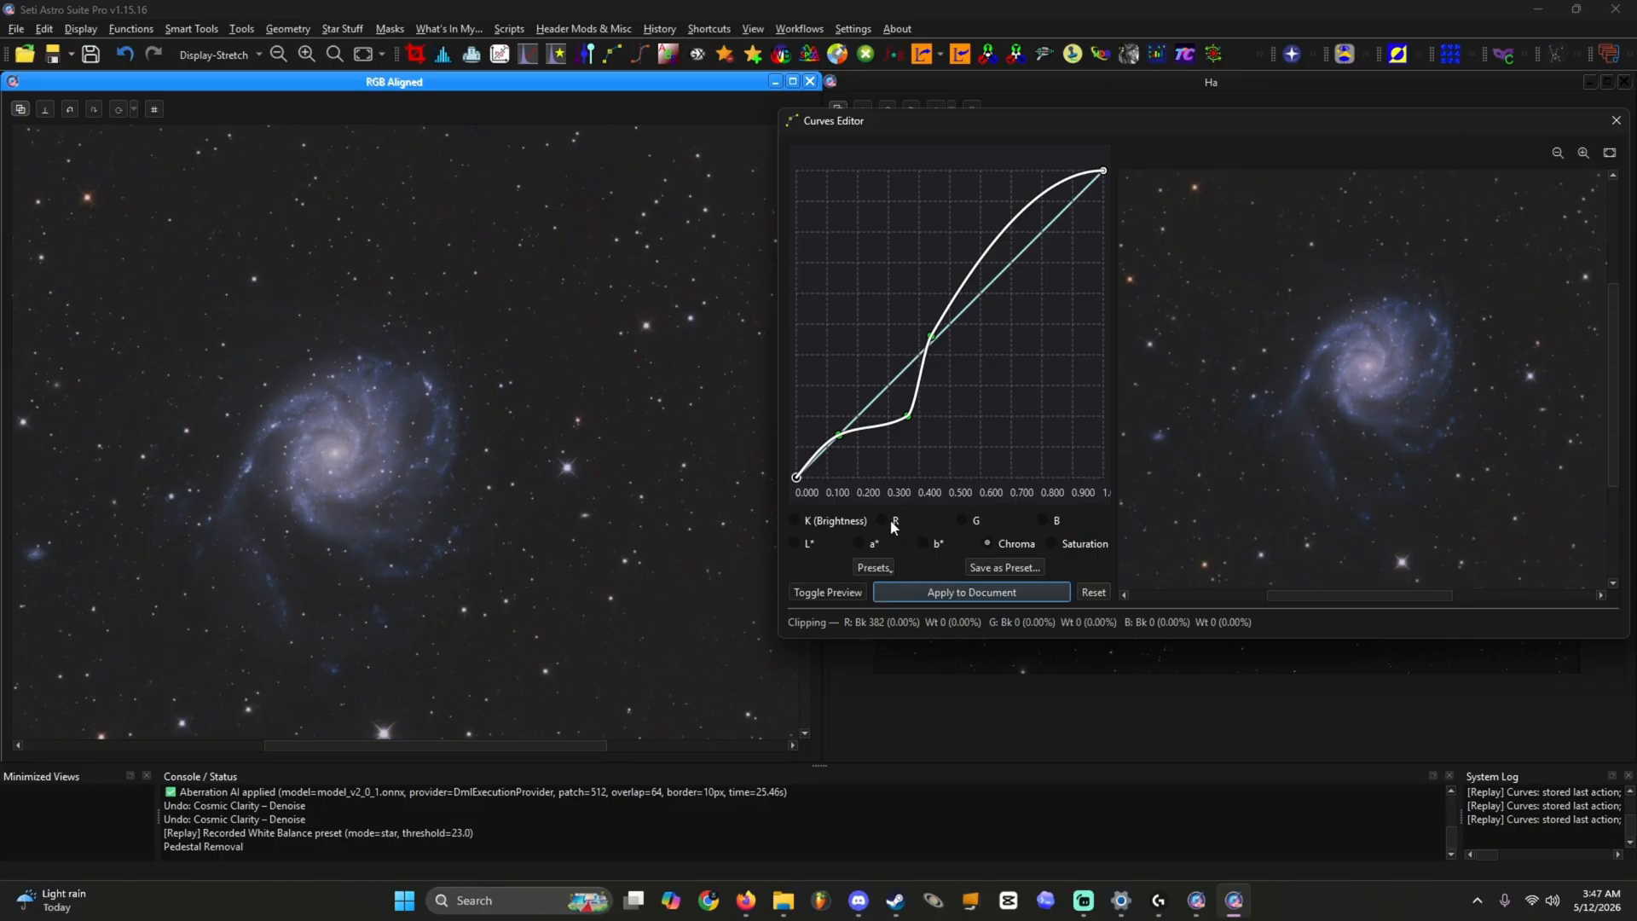
scroll(651, 477, down, 1)
mouse_move(650, 477)
mouse_down()
mouse_move(298, 273)
mouse_move(520, 310)
mouse_move(682, 381)
mouse_move(647, 445)
mouse_up()
scroll(292, 392, up, 1)
scroll(324, 385, up, 3)
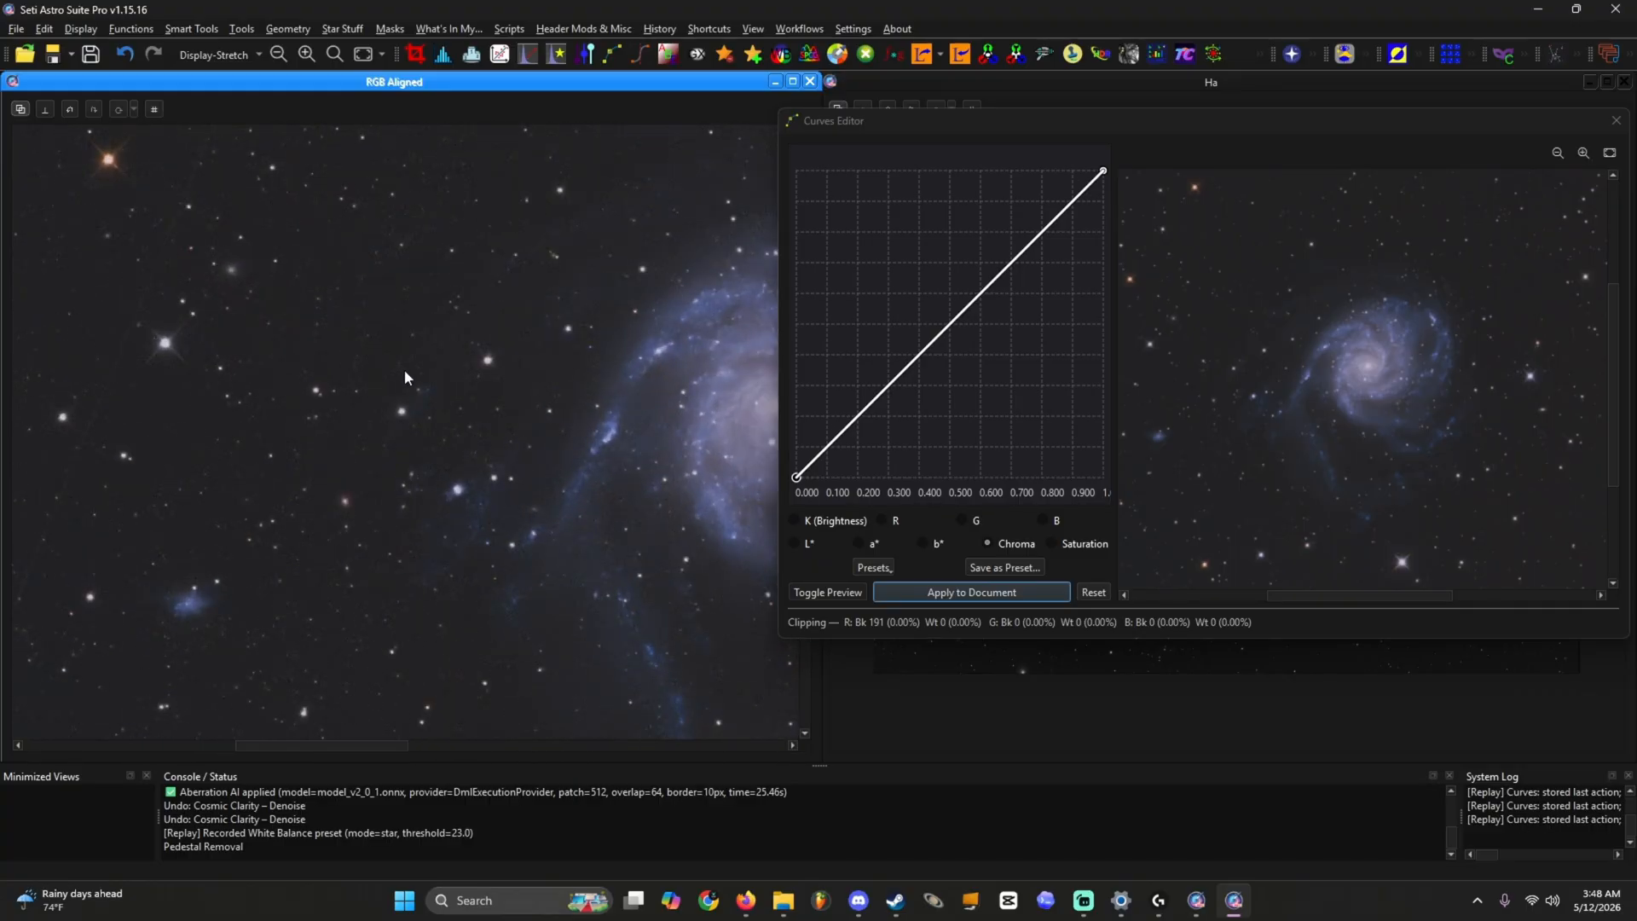
scroll(401, 373, down, 5)
drag(697, 379, 560, 416)
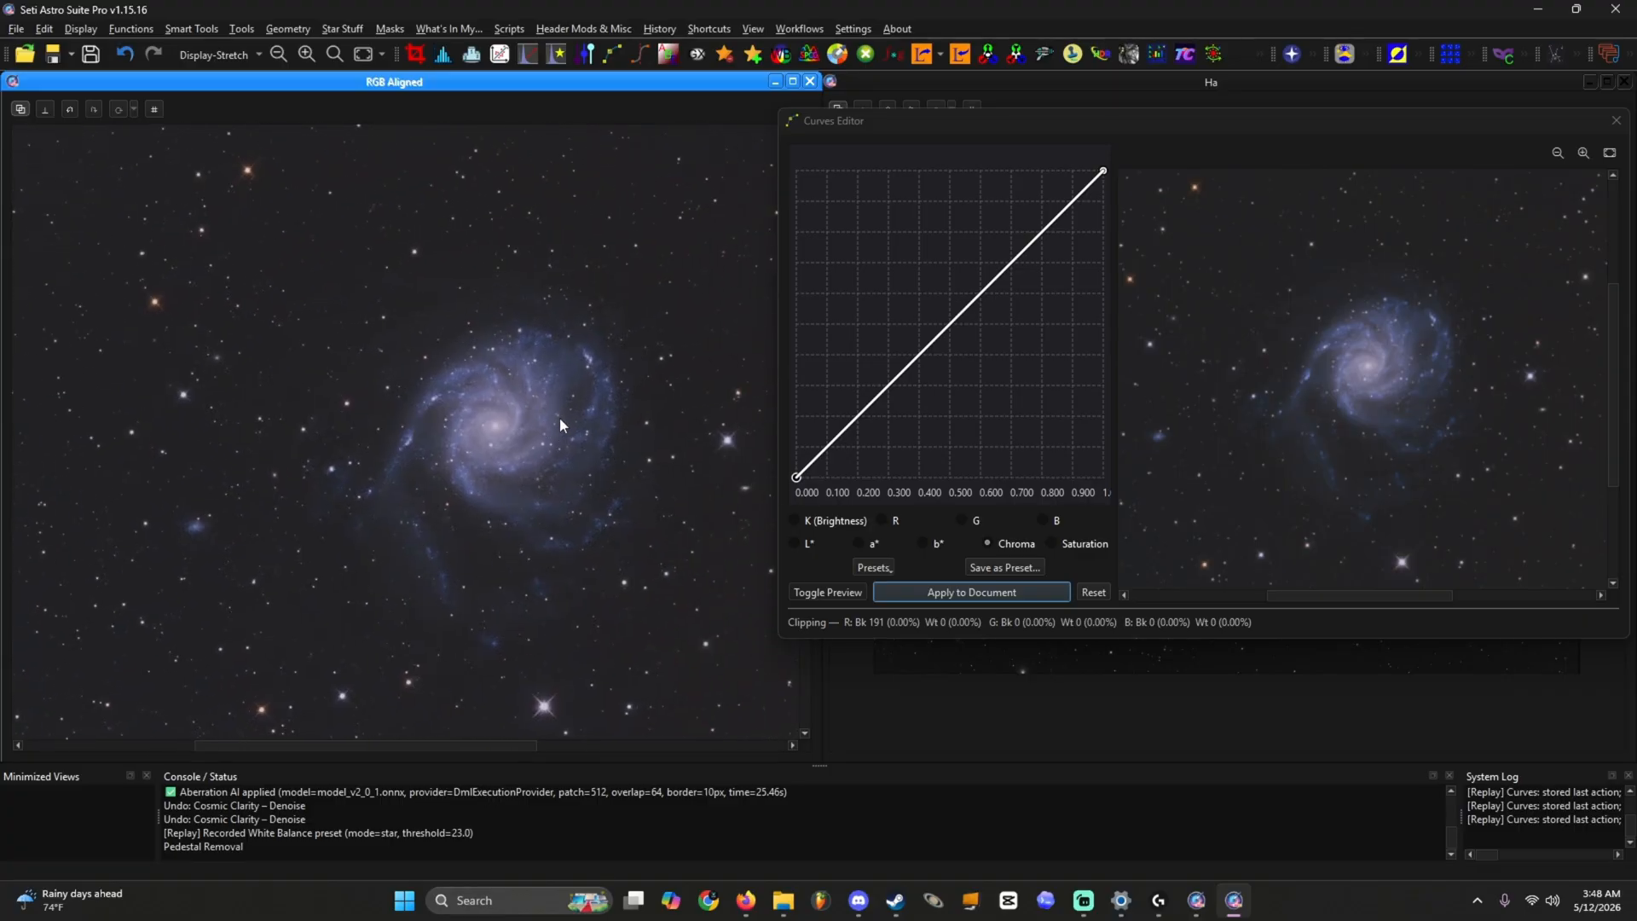
click(1065, 546)
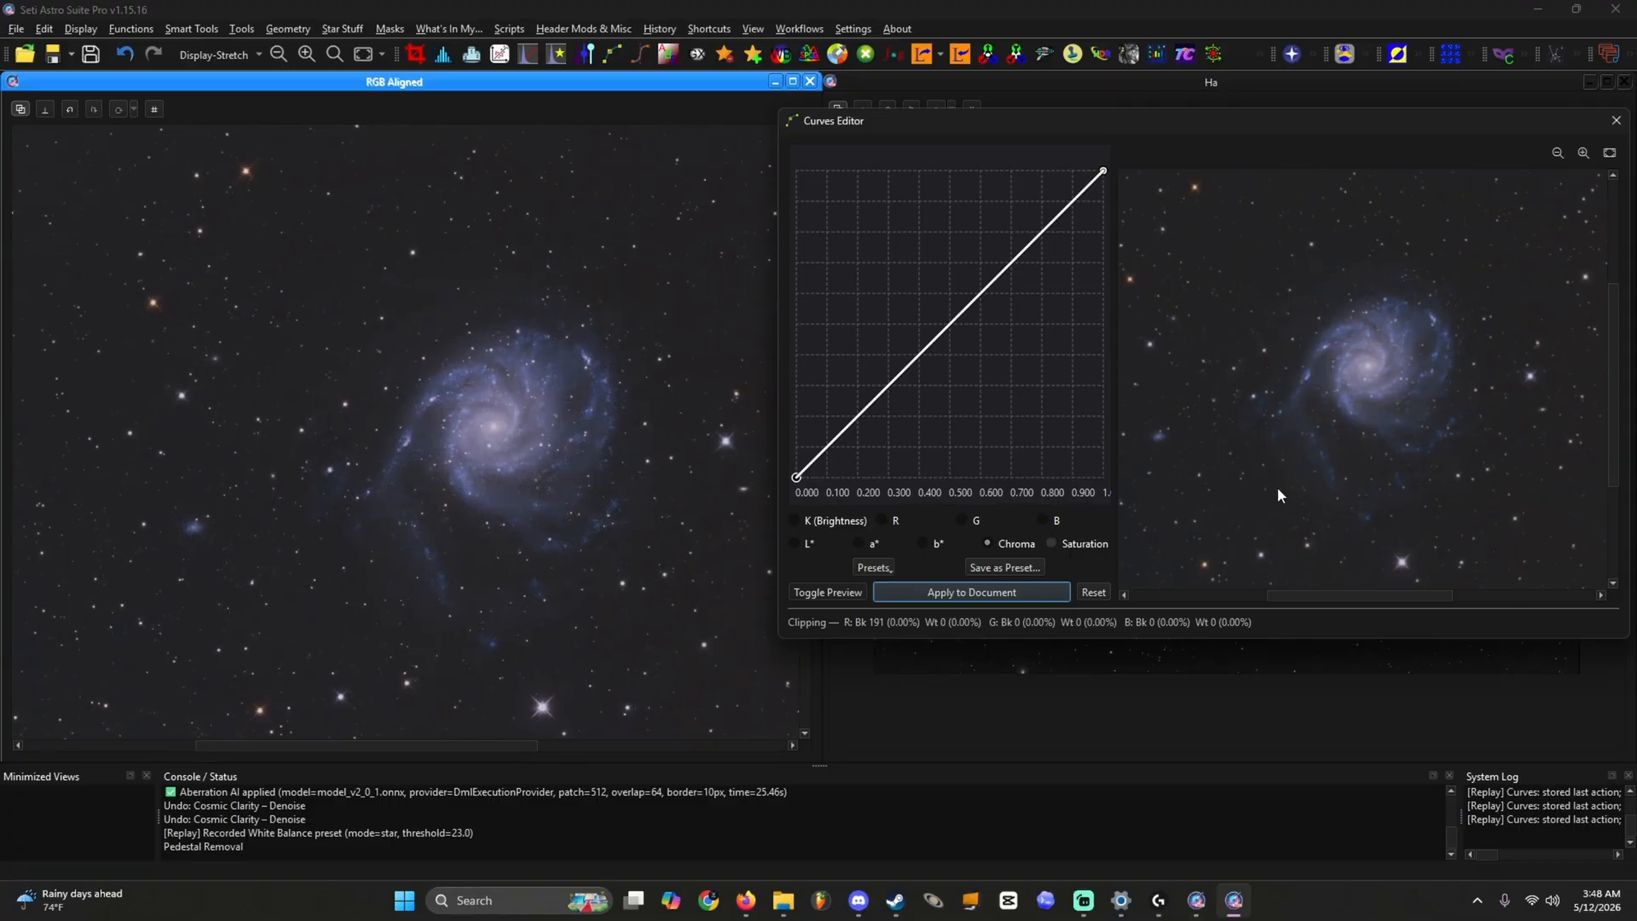
double_click(1374, 377)
double_click(1258, 442)
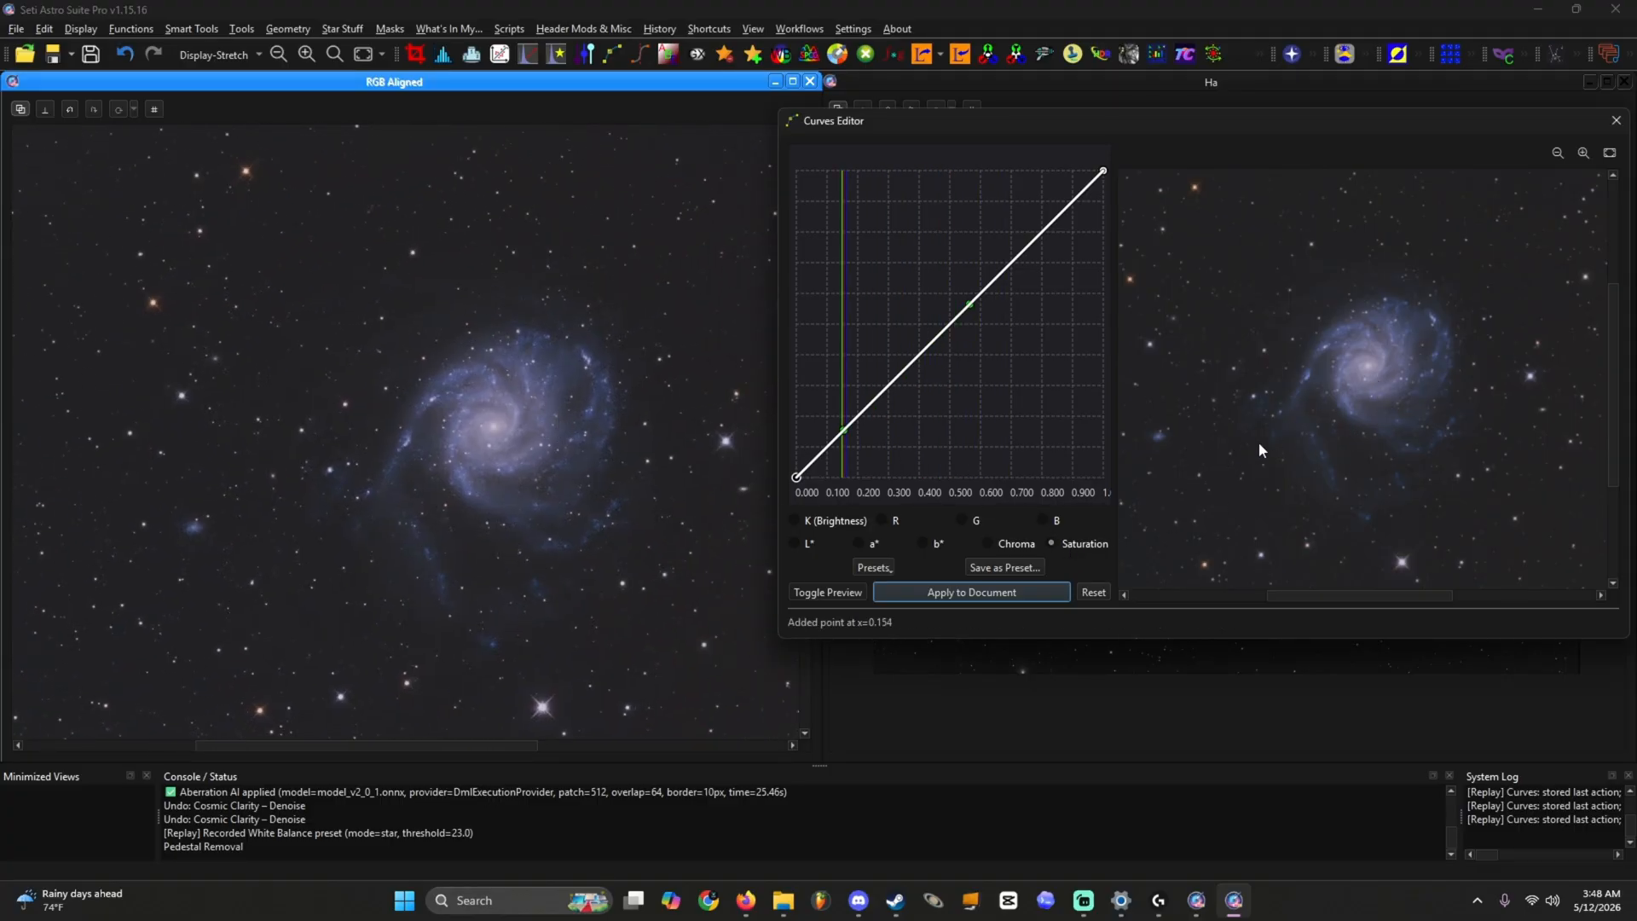
drag(906, 368, 832, 413)
click(1093, 592)
Step: Apply another saturation curve to RGB Aligned with points sampled from the background and galaxy core, check the result, and close the Curves Editor
ctrl+click(1202, 448)
ctrl+click(1364, 368)
drag(953, 323, 964, 311)
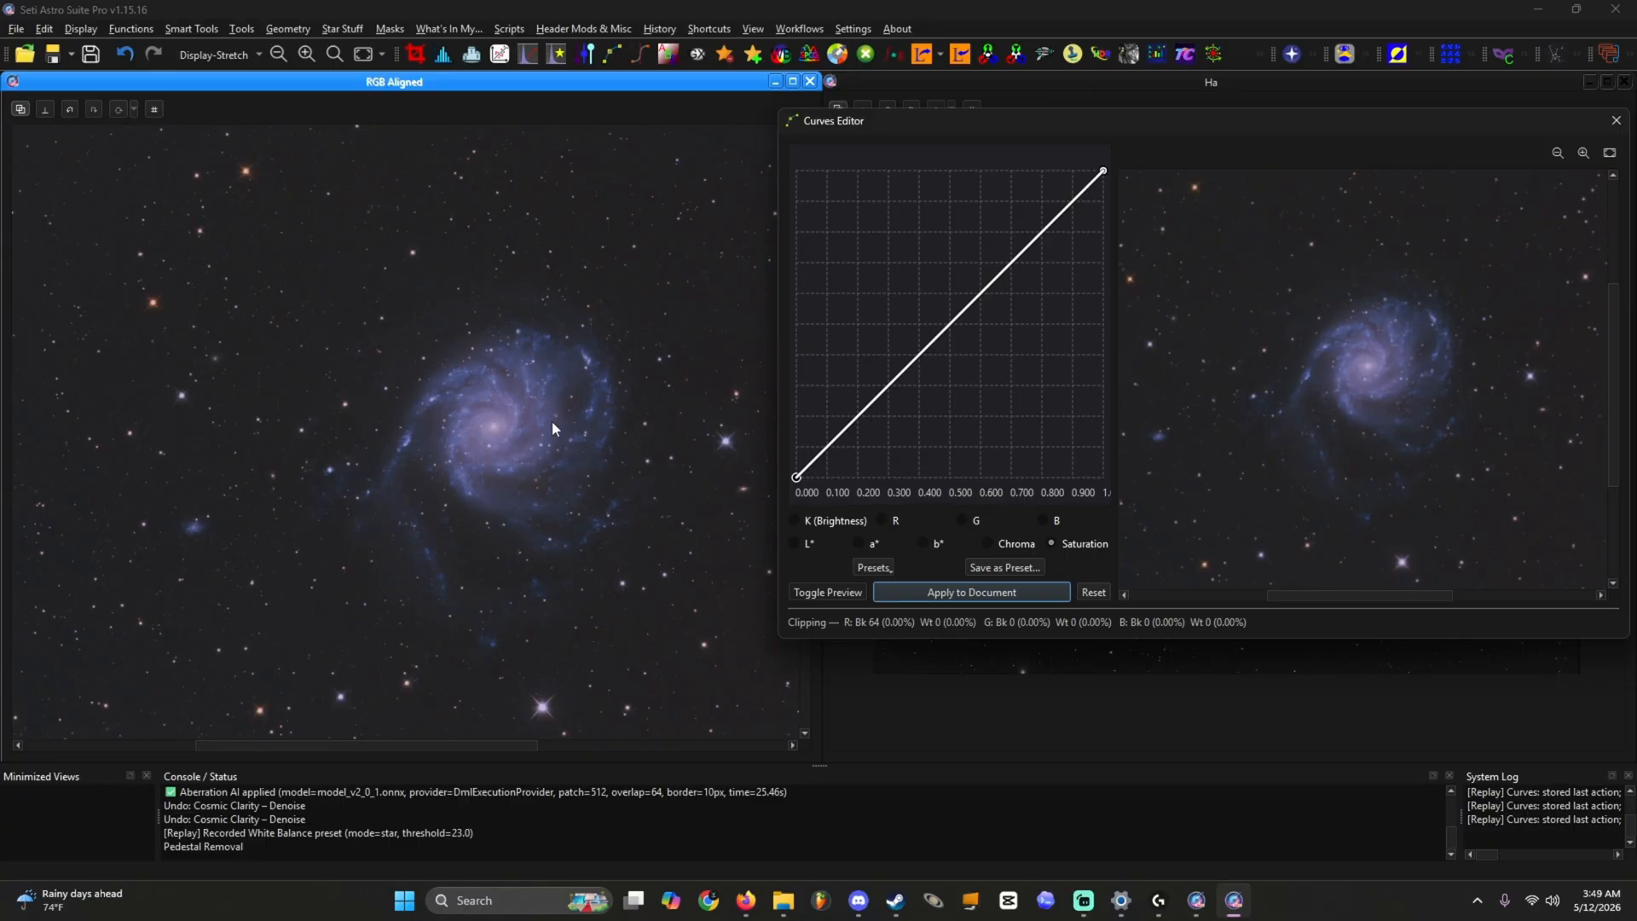
drag(587, 416, 250, 558)
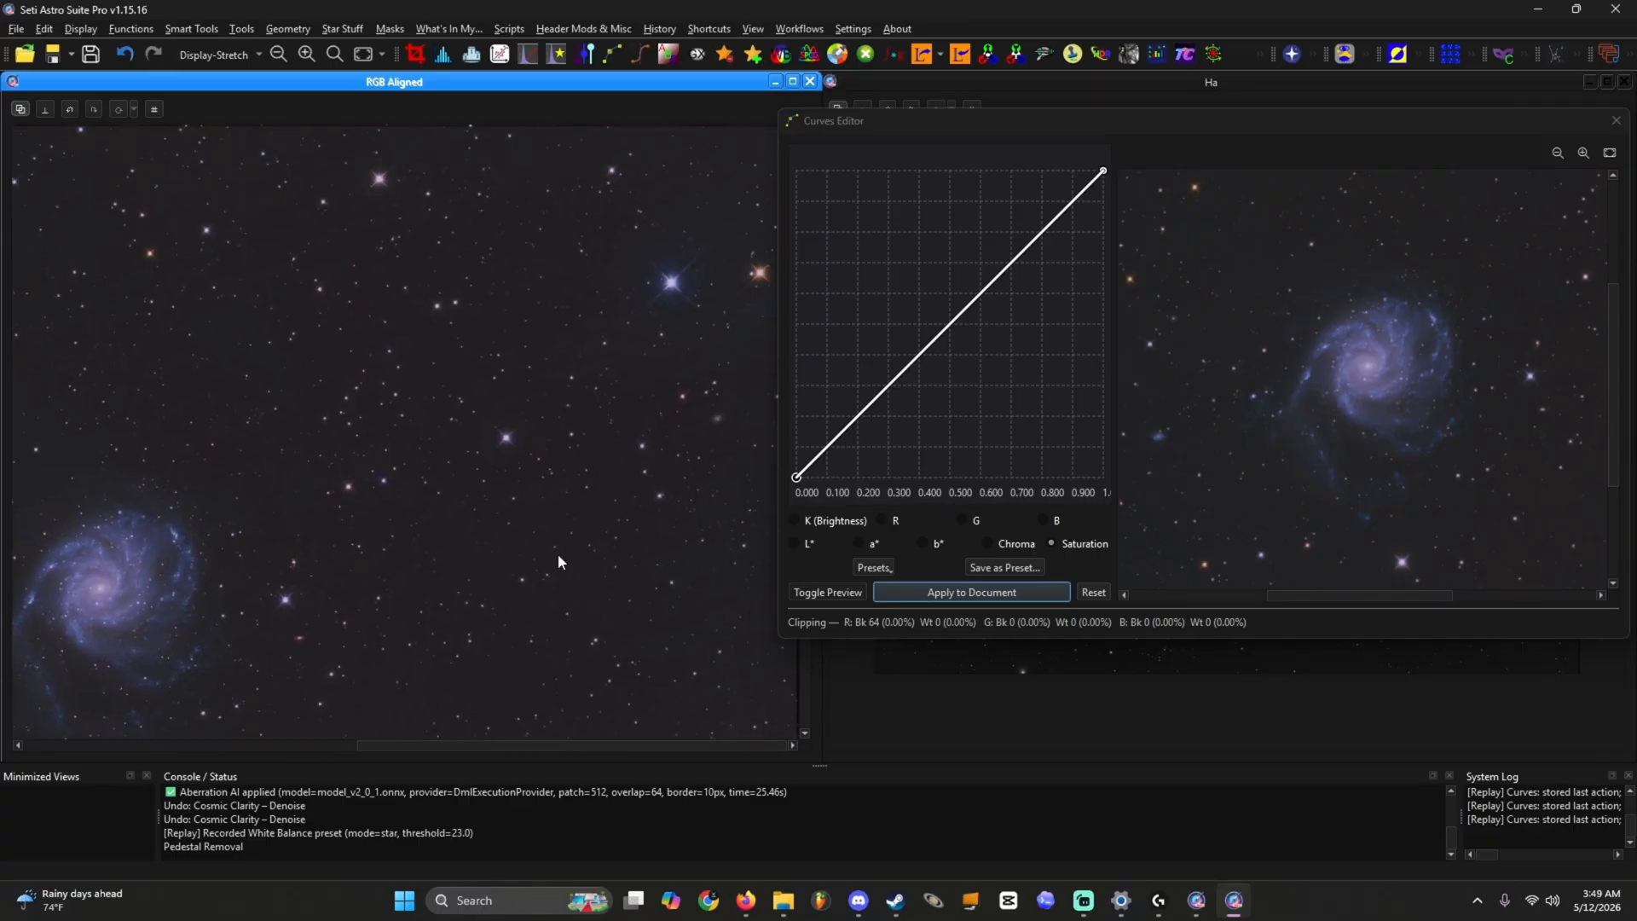
click(1615, 120)
Step: Remove the gradient from RGB Aligned with GraXpert using GPU acceleration, and check the galaxy and surrounding background
drag(489, 577, 612, 413)
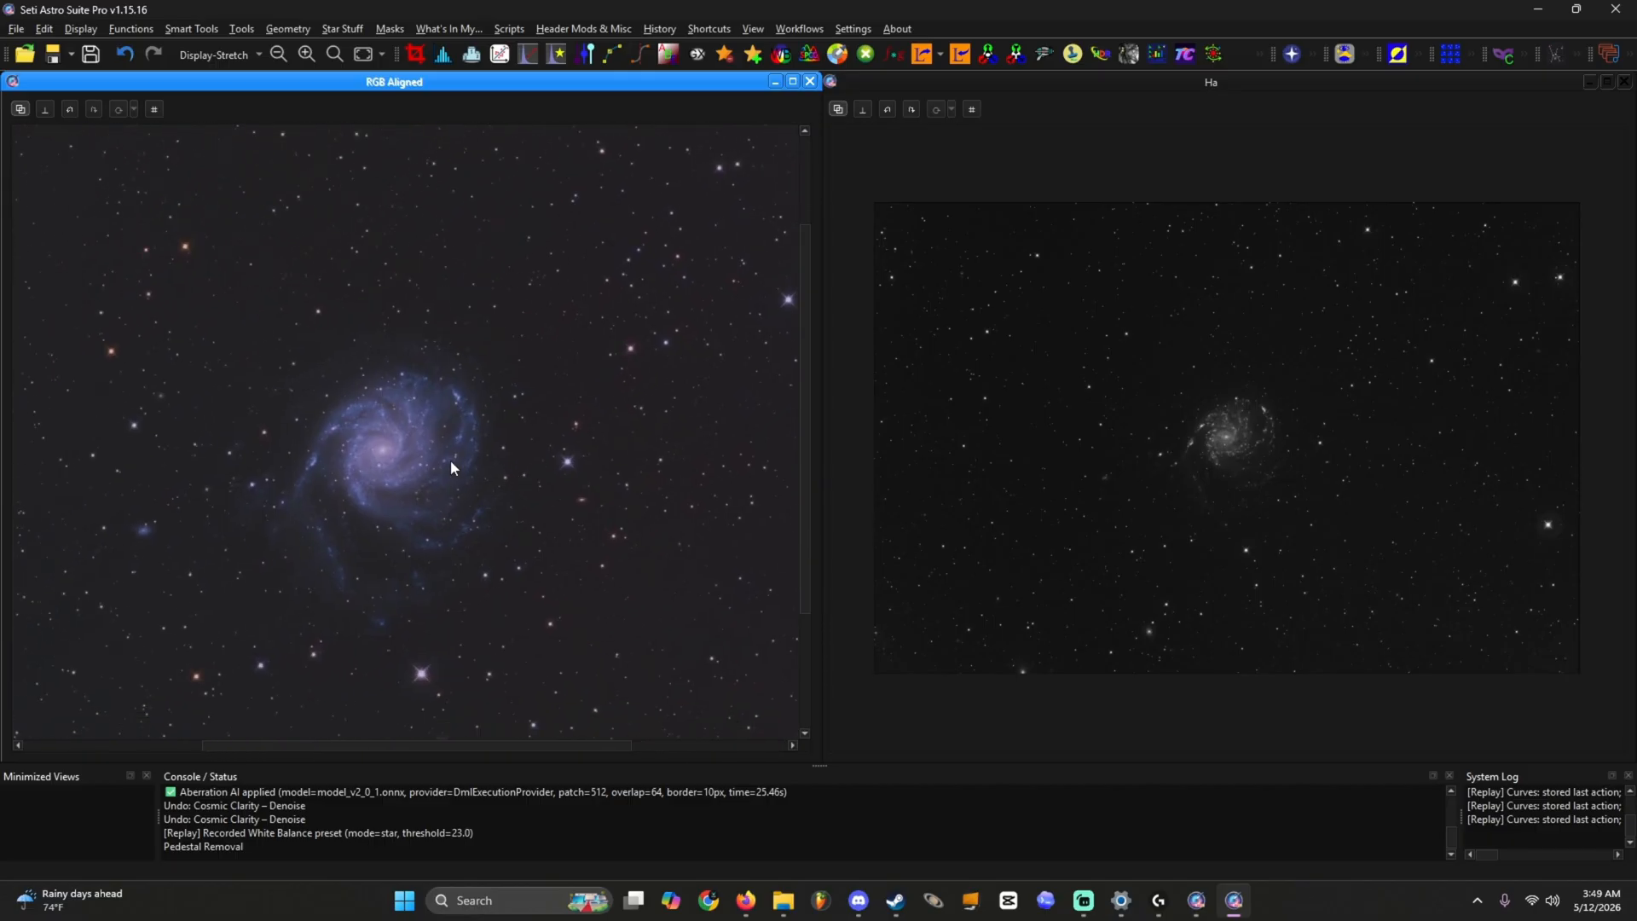
drag(451, 462, 456, 462)
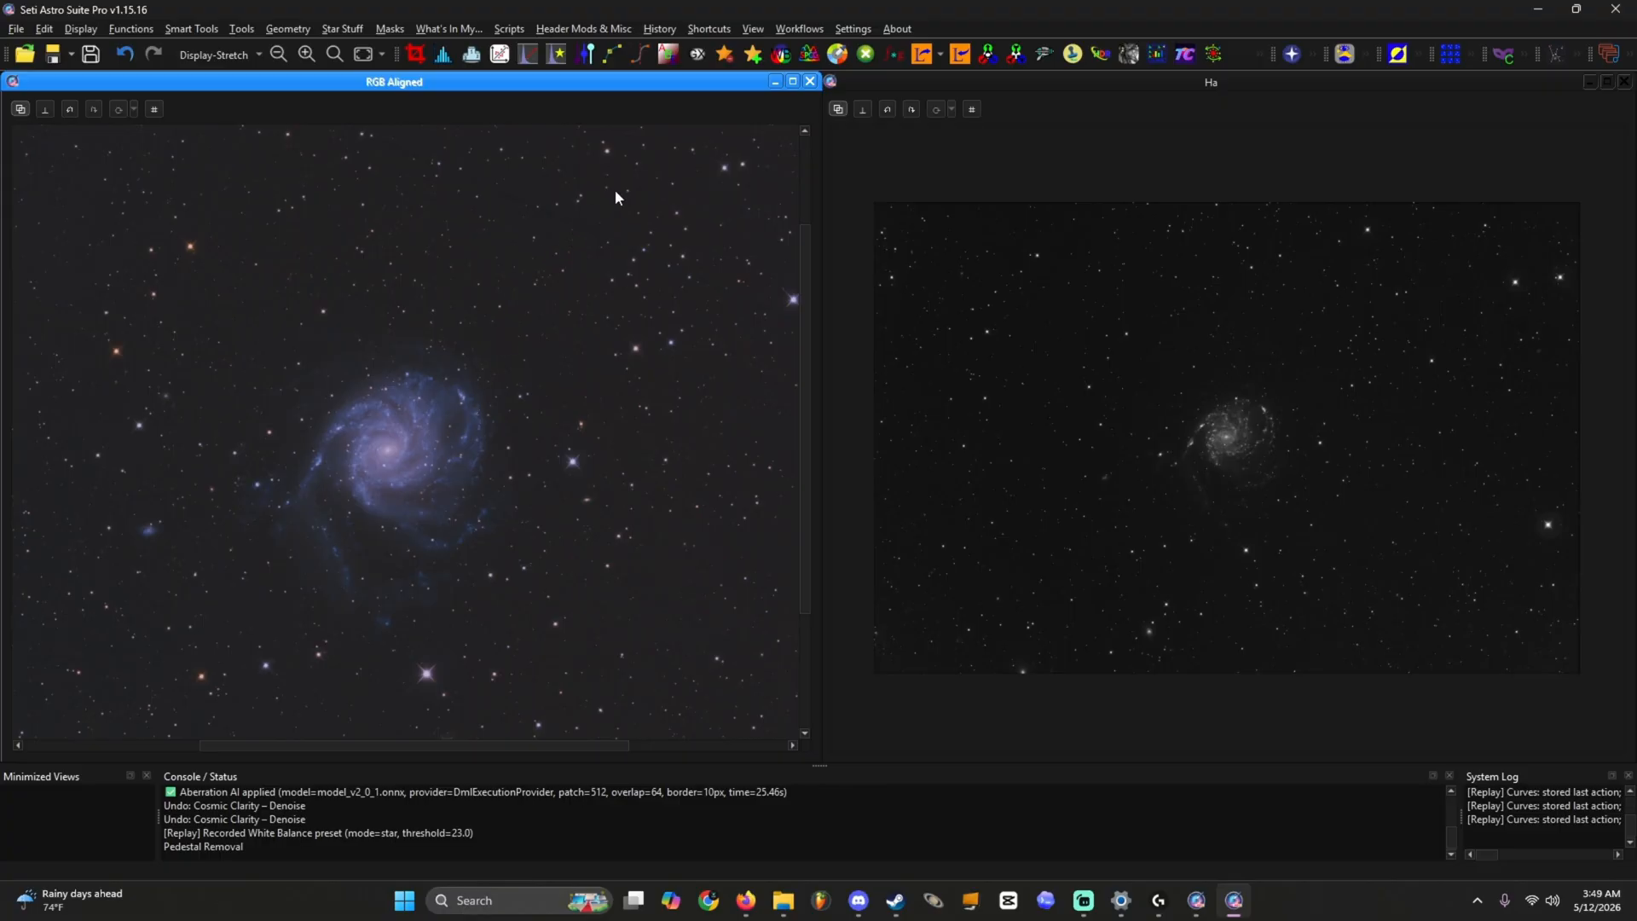
click(699, 55)
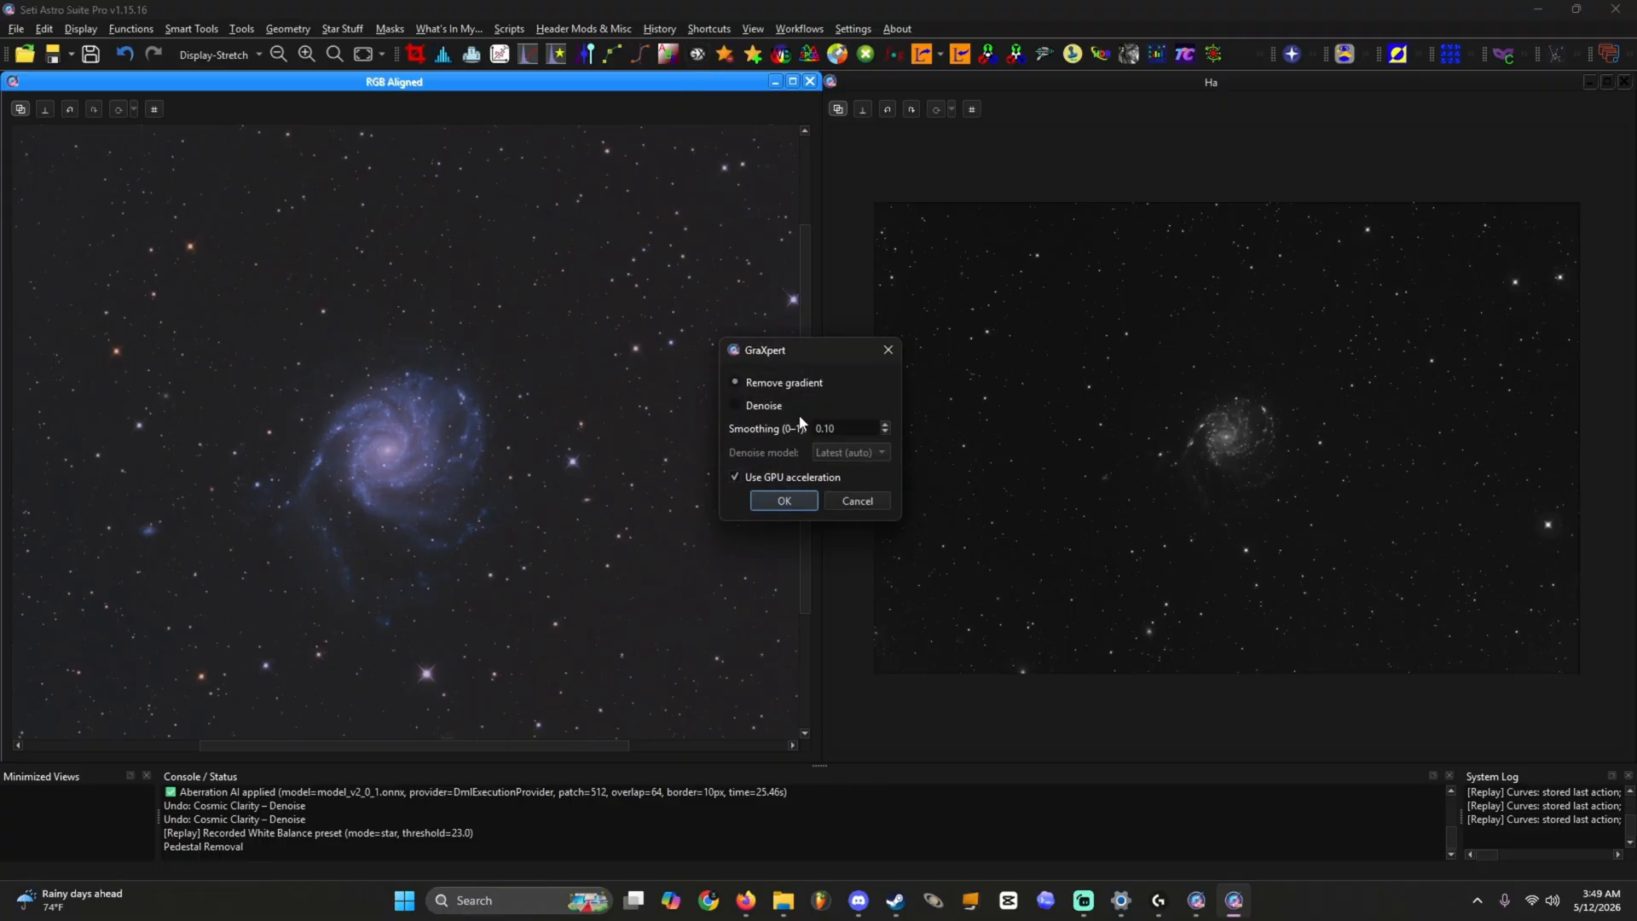
double_click(832, 427)
click(779, 501)
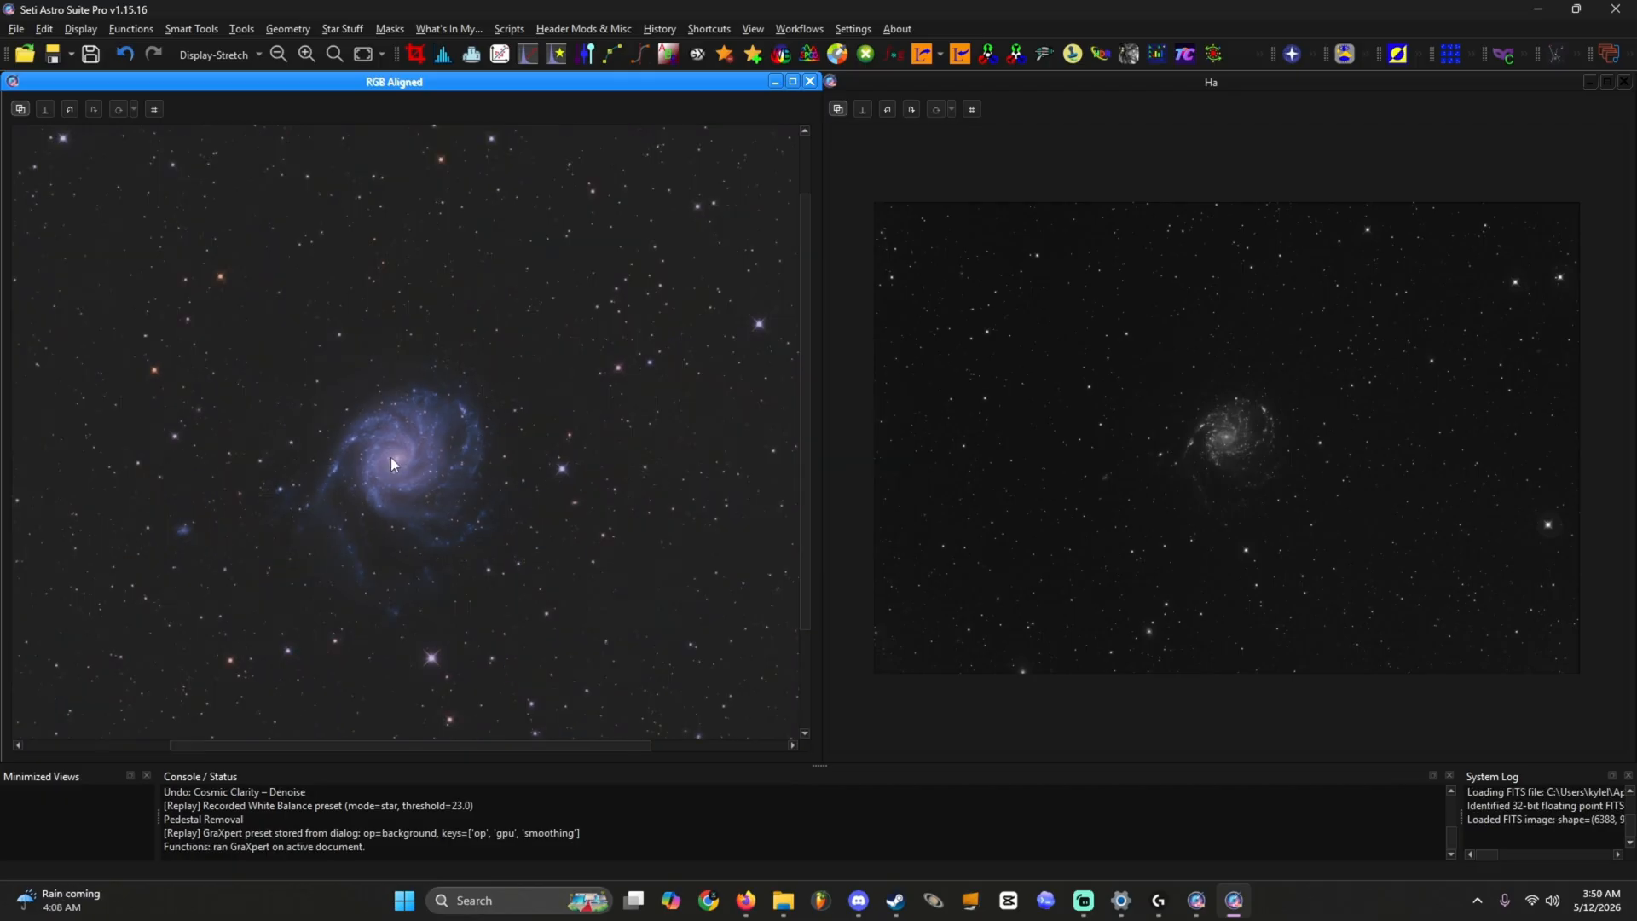
drag(390, 457, 300, 401)
scroll(391, 447, up, 2)
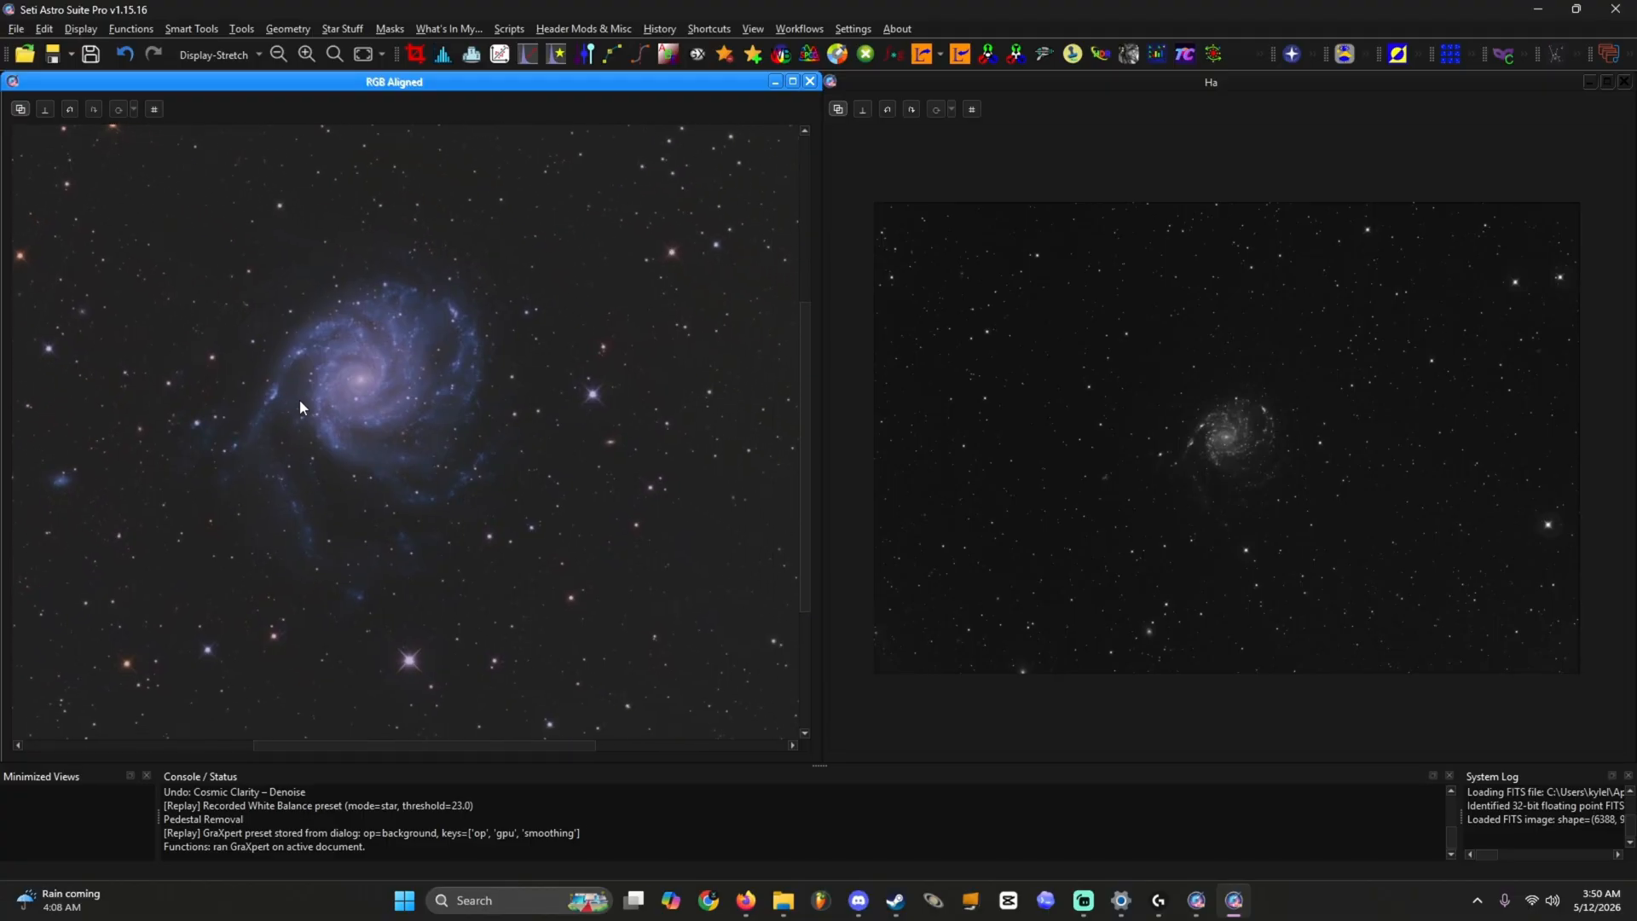
drag(450, 401, 321, 483)
drag(443, 457, 263, 531)
drag(348, 494, 475, 493)
scroll(482, 376, up, 1)
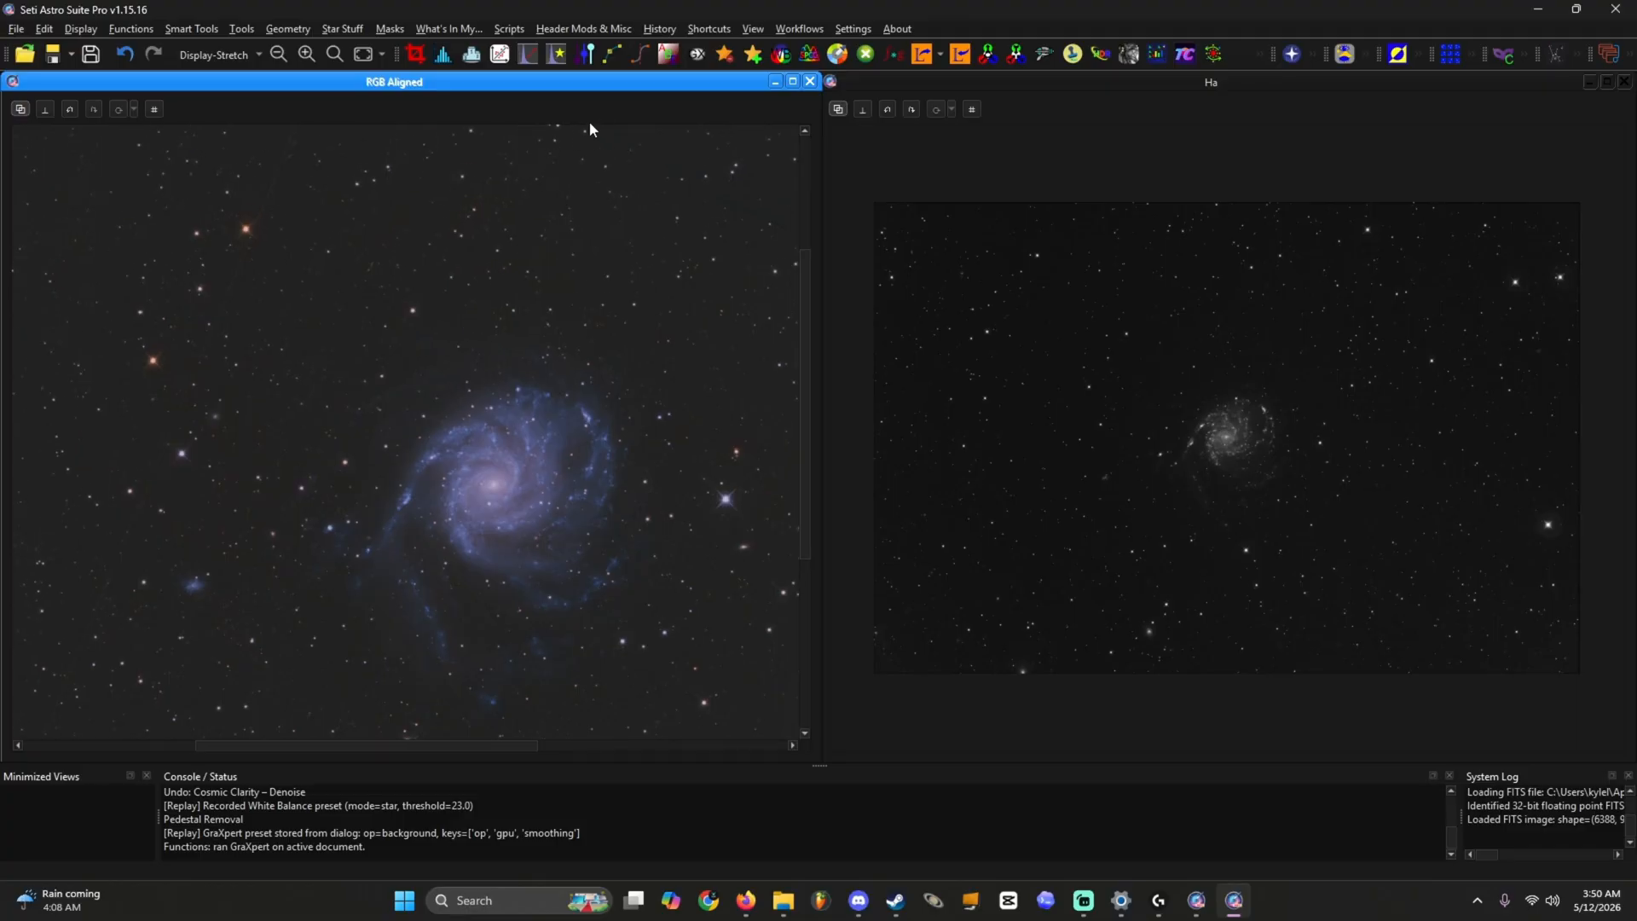
Step: Remove the stars from RGB Aligned and Ha with StarNet, treating both as linear, and minimize the extracted star images
click(725, 67)
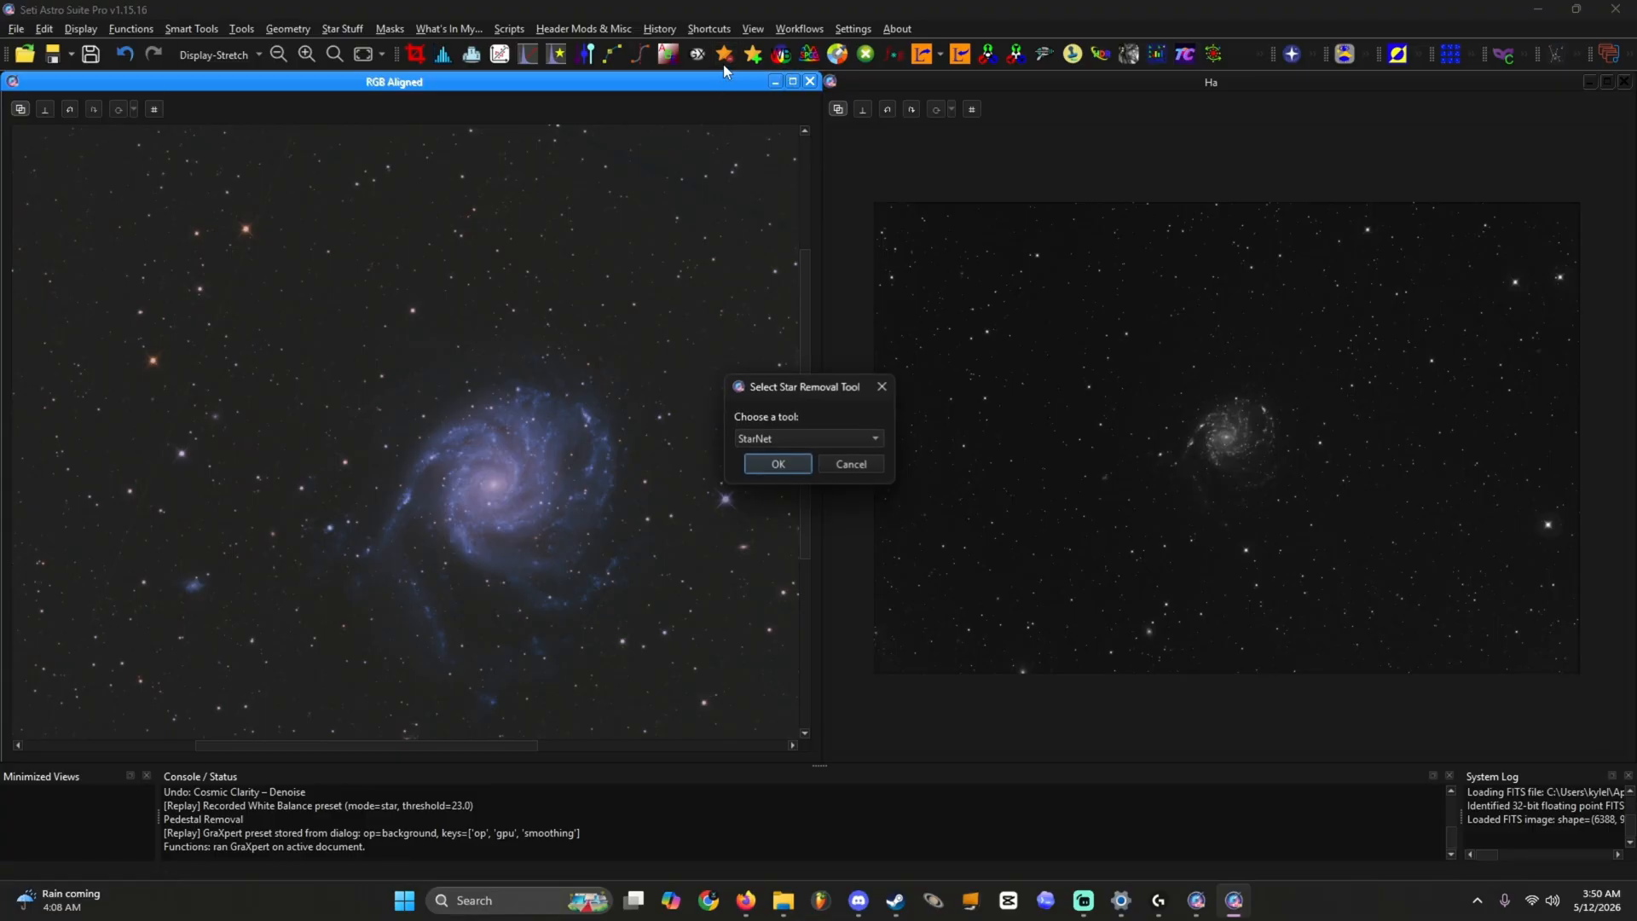
click(756, 469)
click(777, 468)
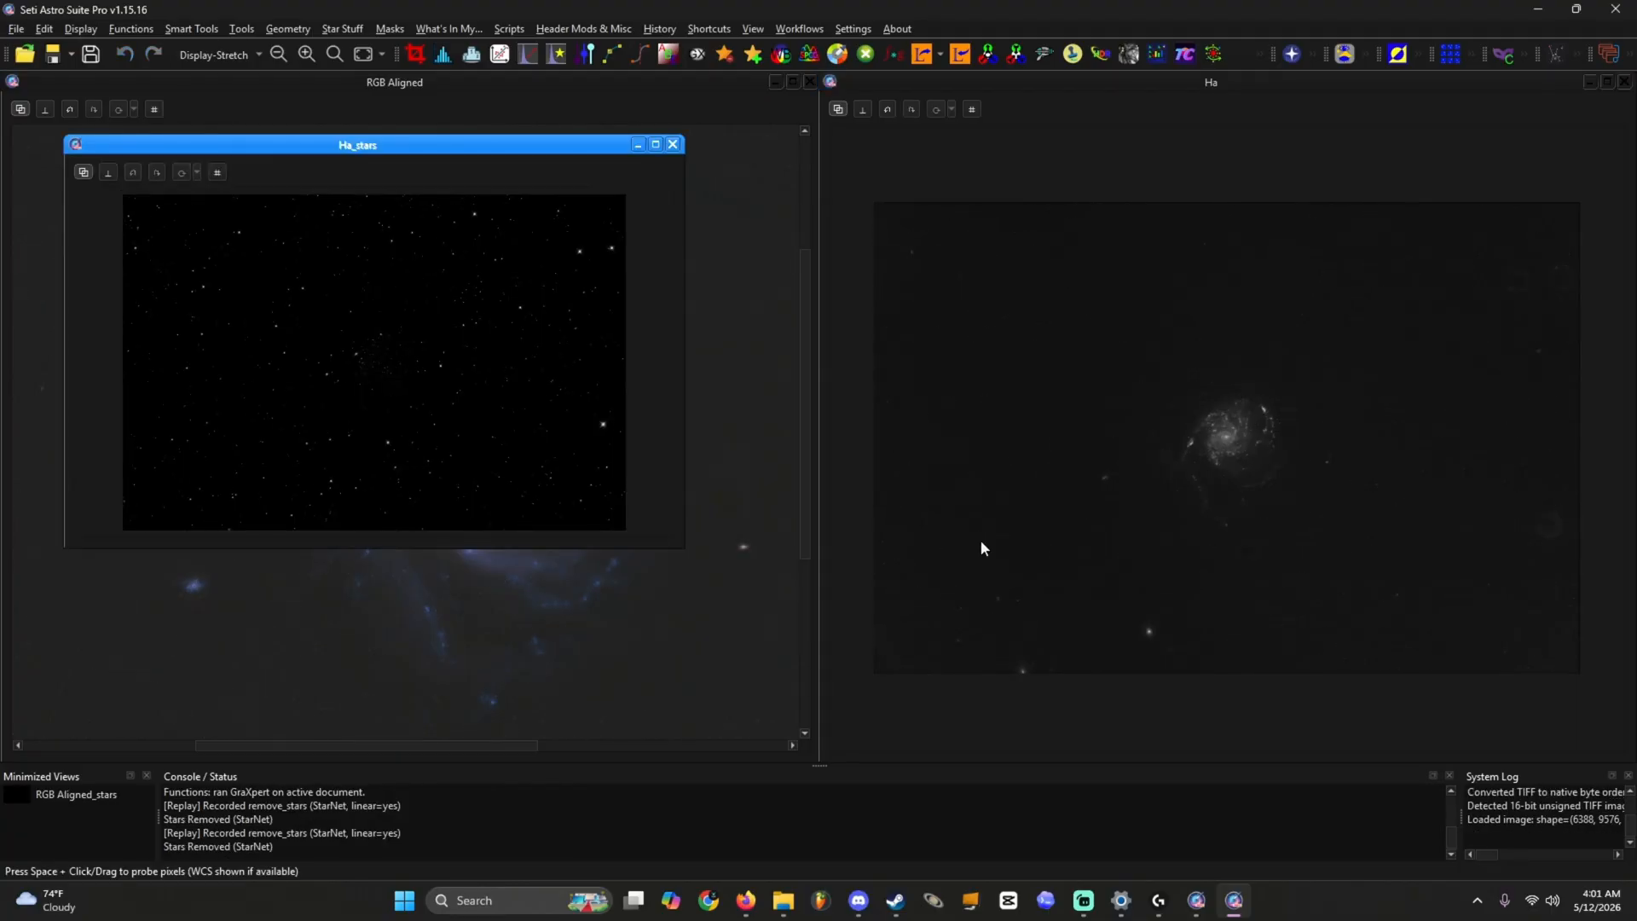
click(637, 144)
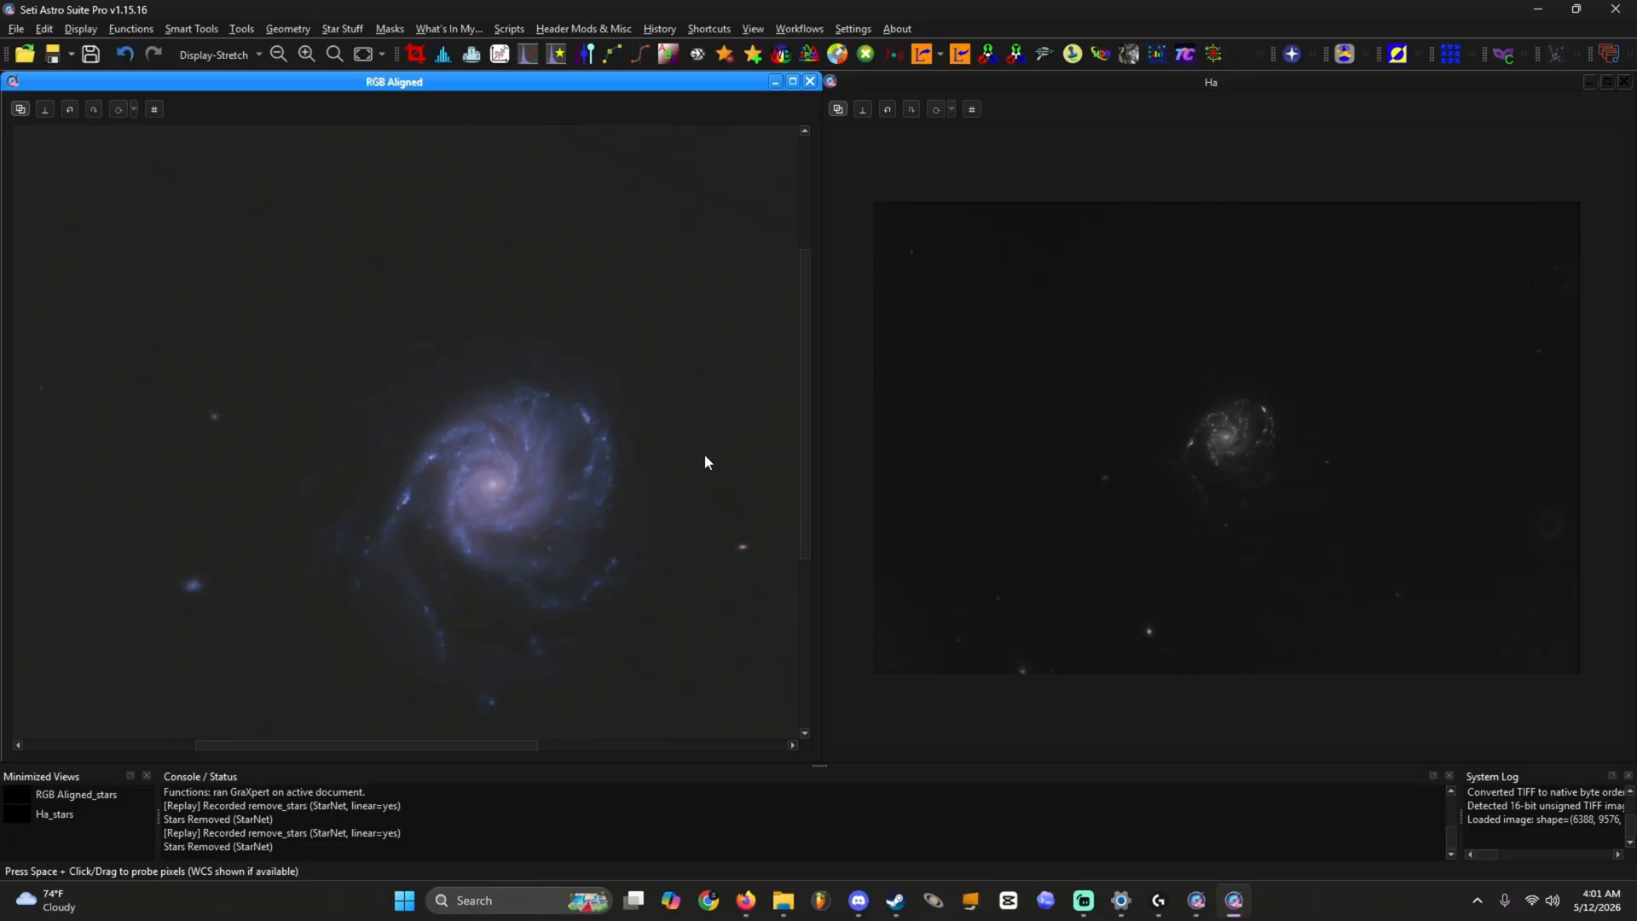
Step: Examine the starless RGB Aligned galaxy and its background at several magnifications
drag(705, 455, 689, 403)
scroll(515, 419, up, 2)
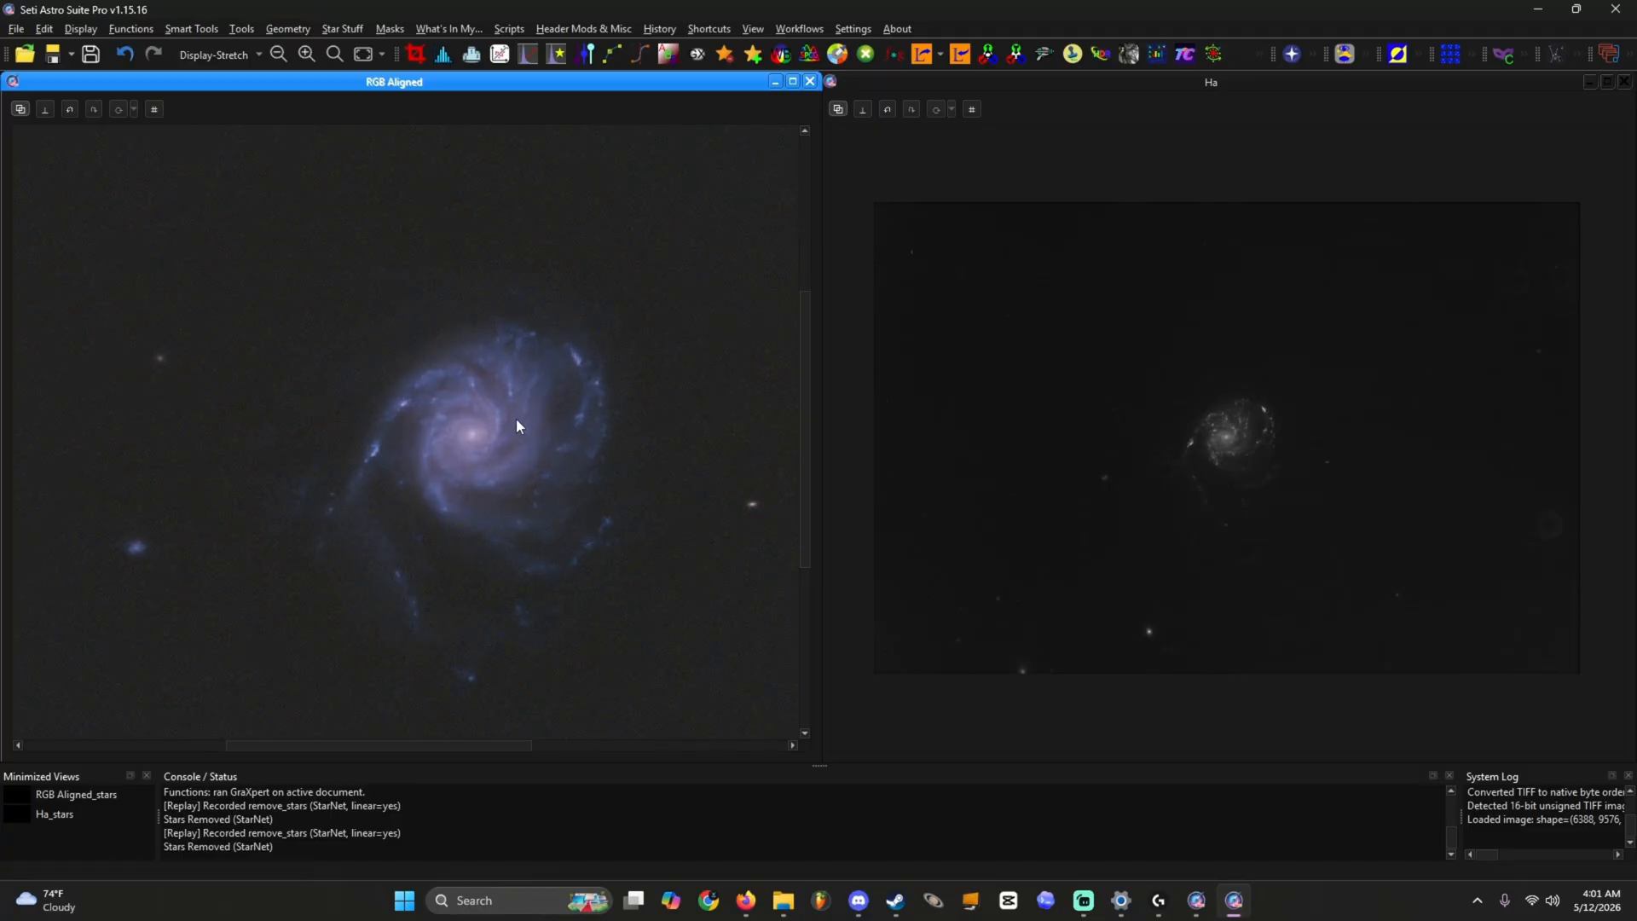
scroll(527, 418, down, 2)
scroll(529, 419, down, 1)
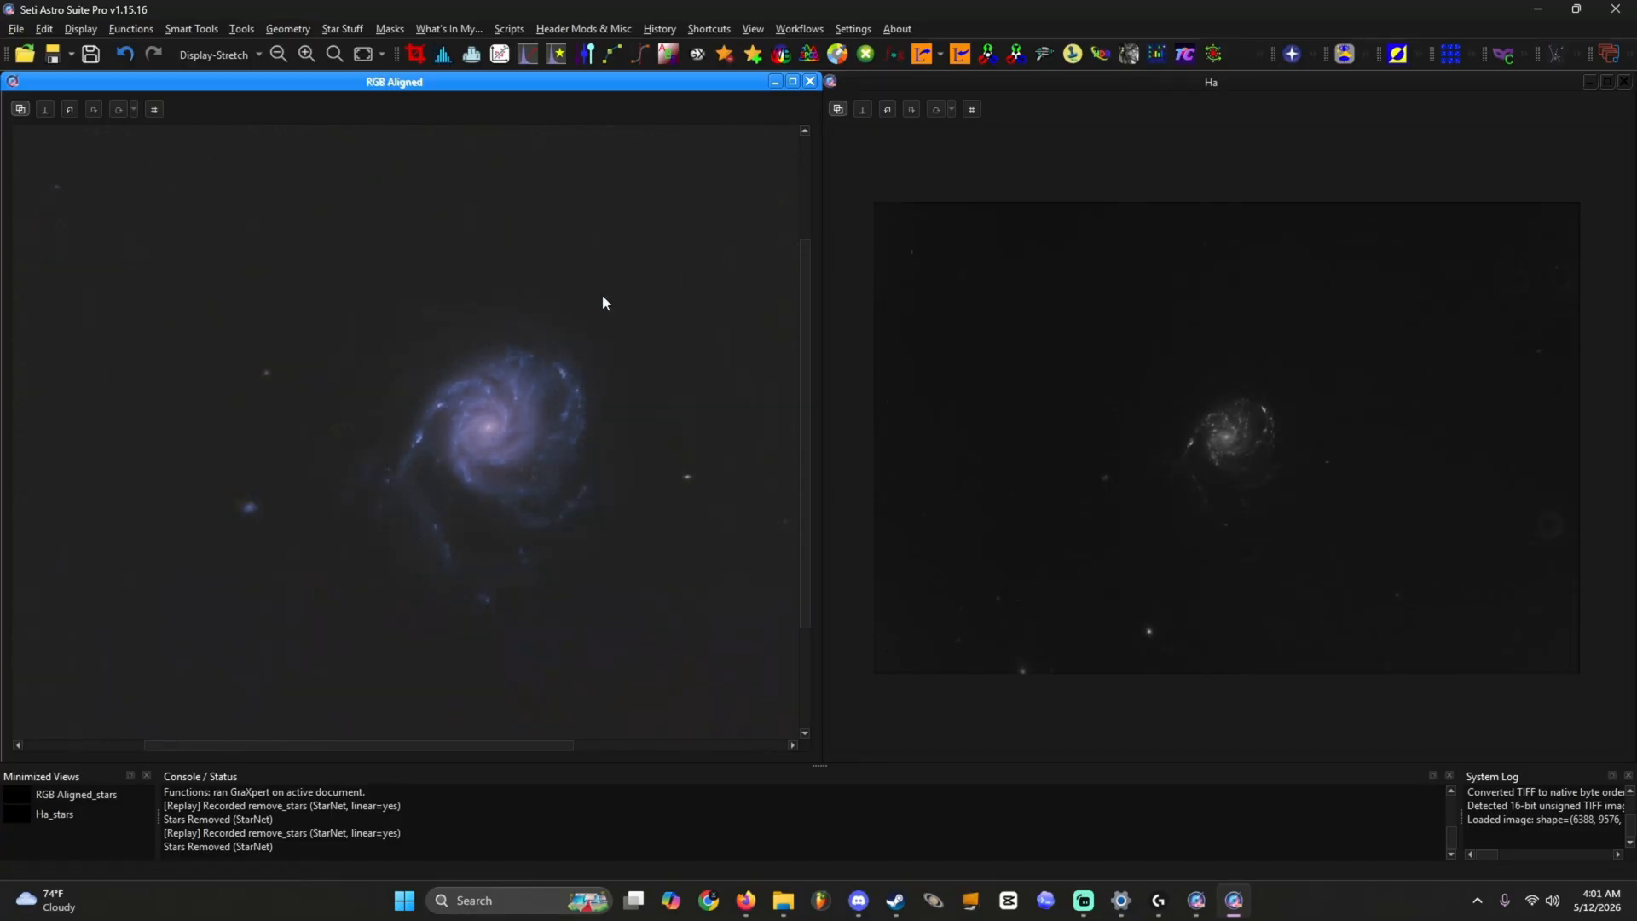
drag(560, 357, 553, 364)
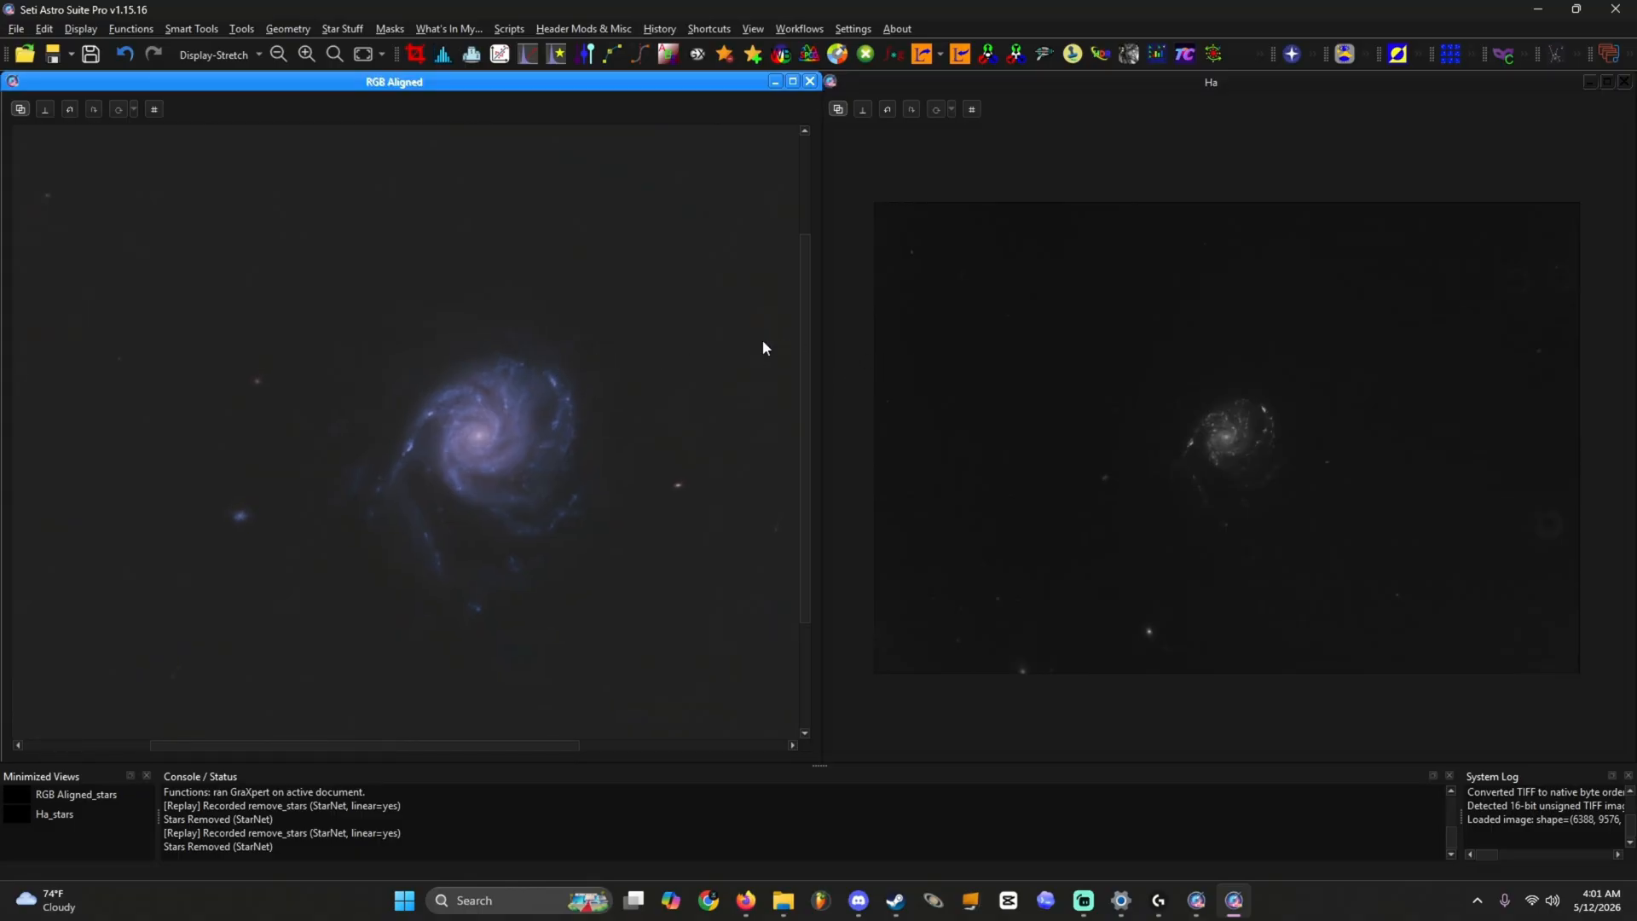
scroll(770, 328, down, 1)
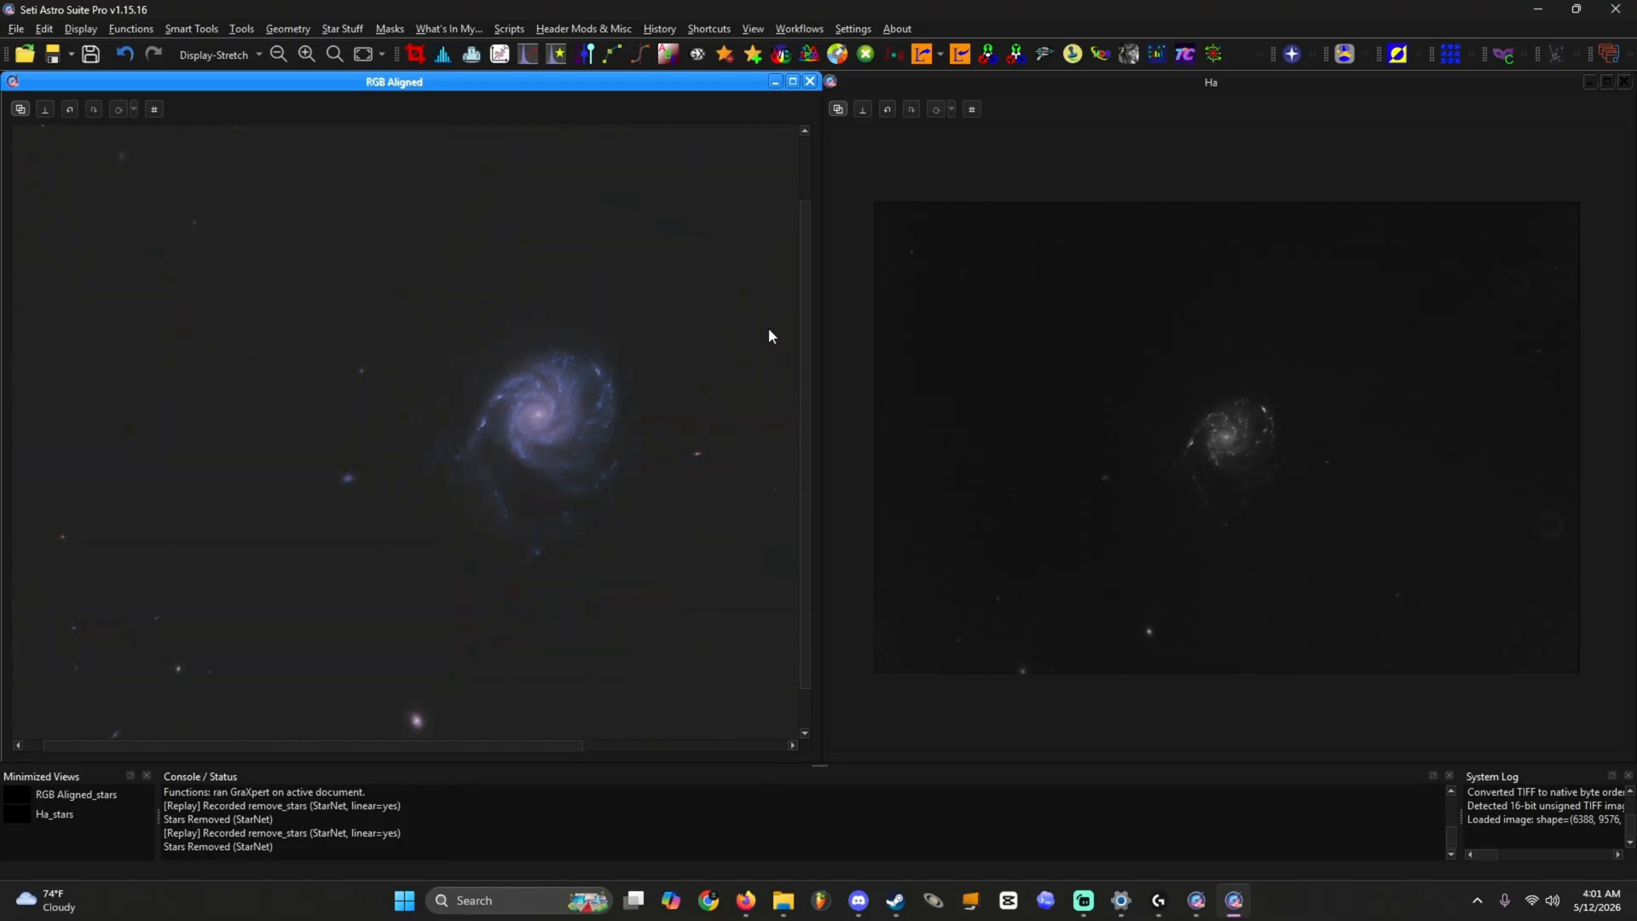
drag(770, 328, 713, 373)
scroll(622, 373, up, 3)
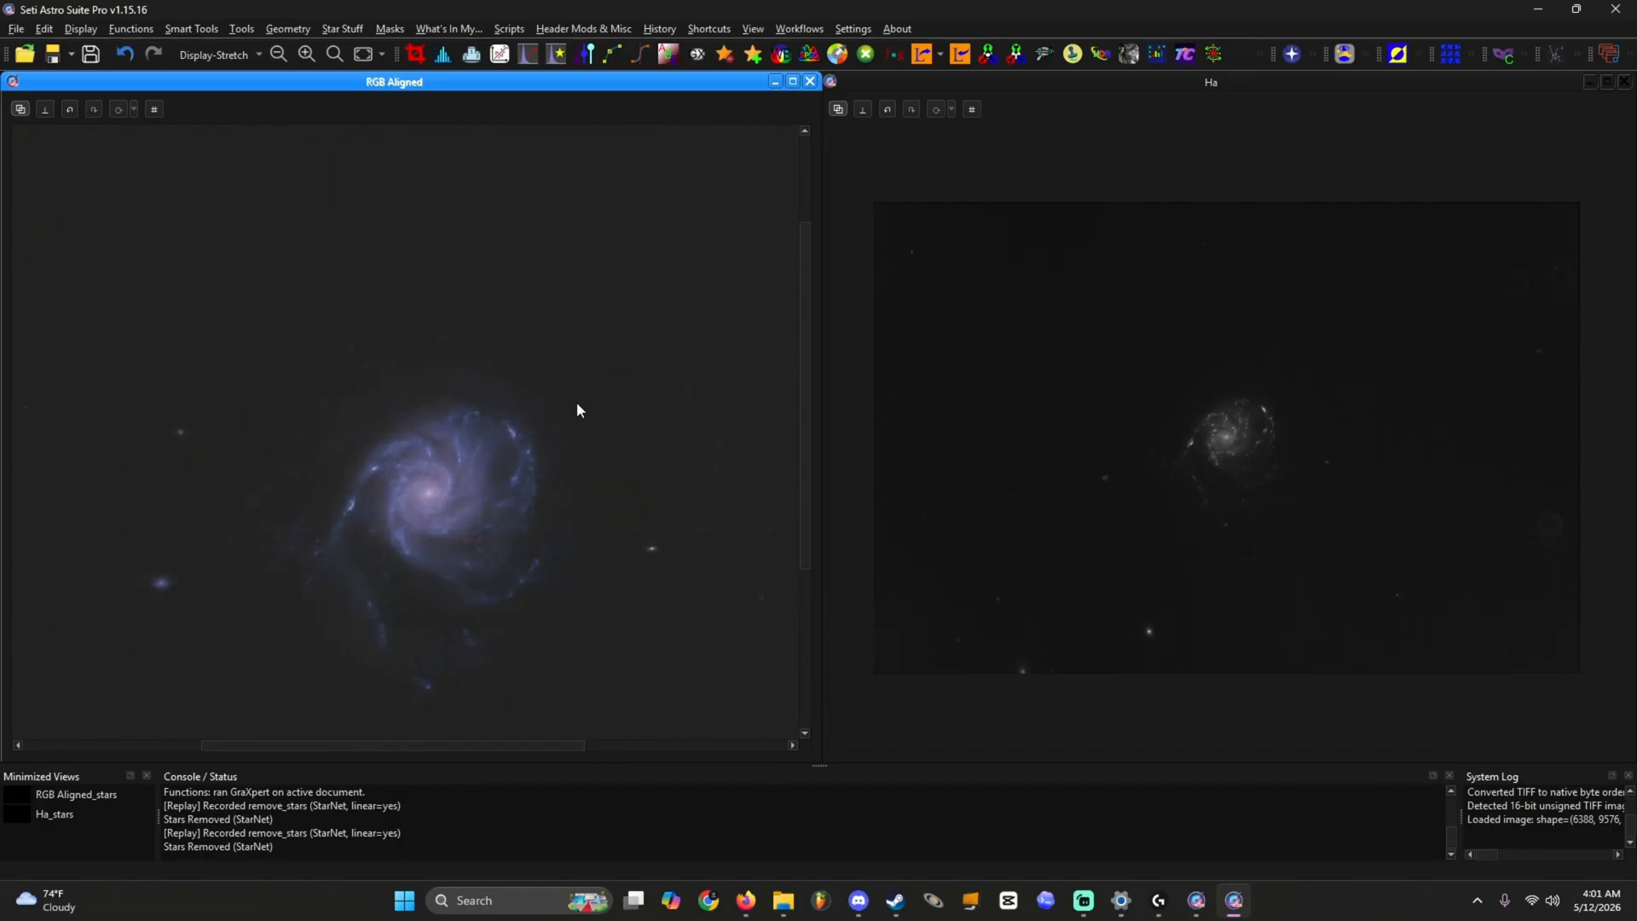
drag(512, 424, 571, 398)
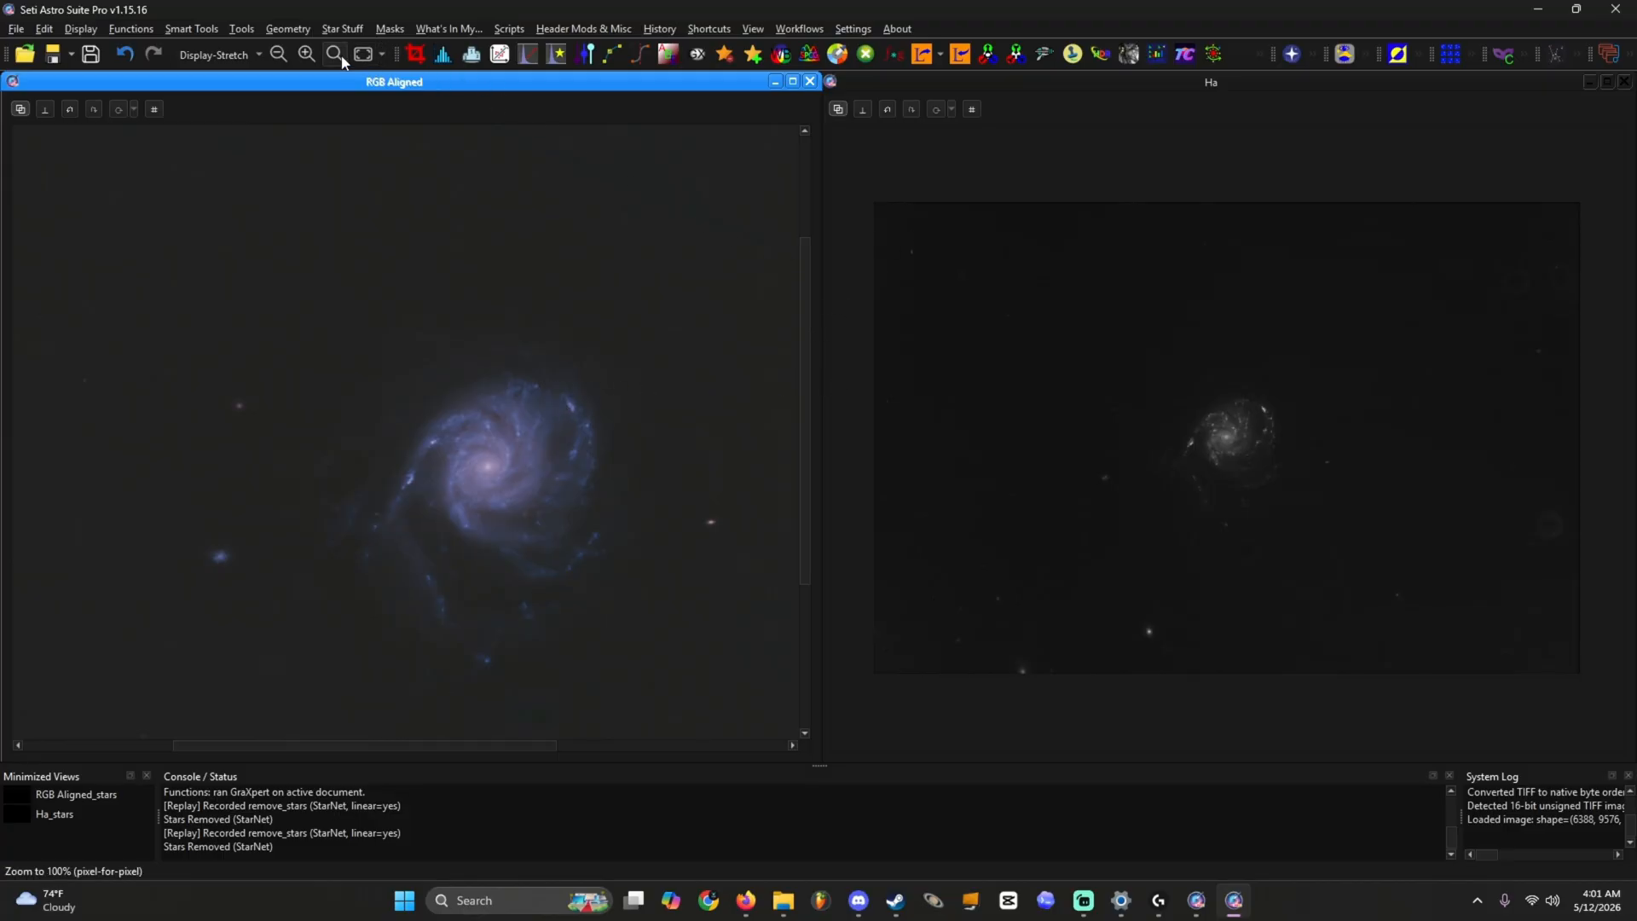
Step: Set up Continuum Subtract with Ha as the starless Ha input and RGB Aligned as the starless OSC source
click(242, 30)
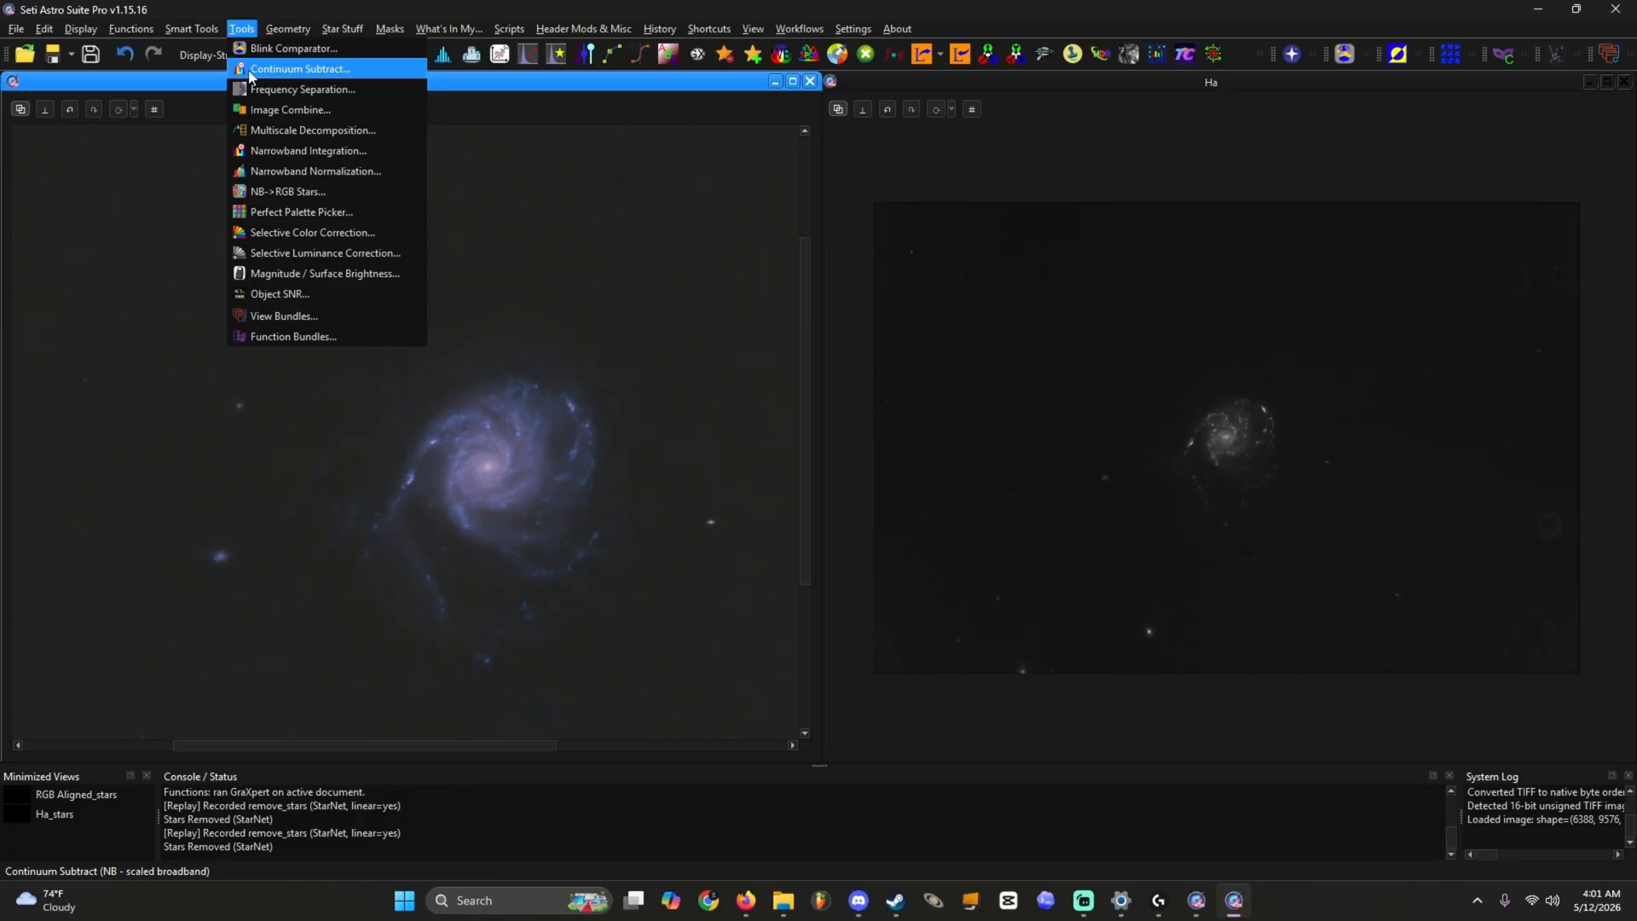
click(250, 70)
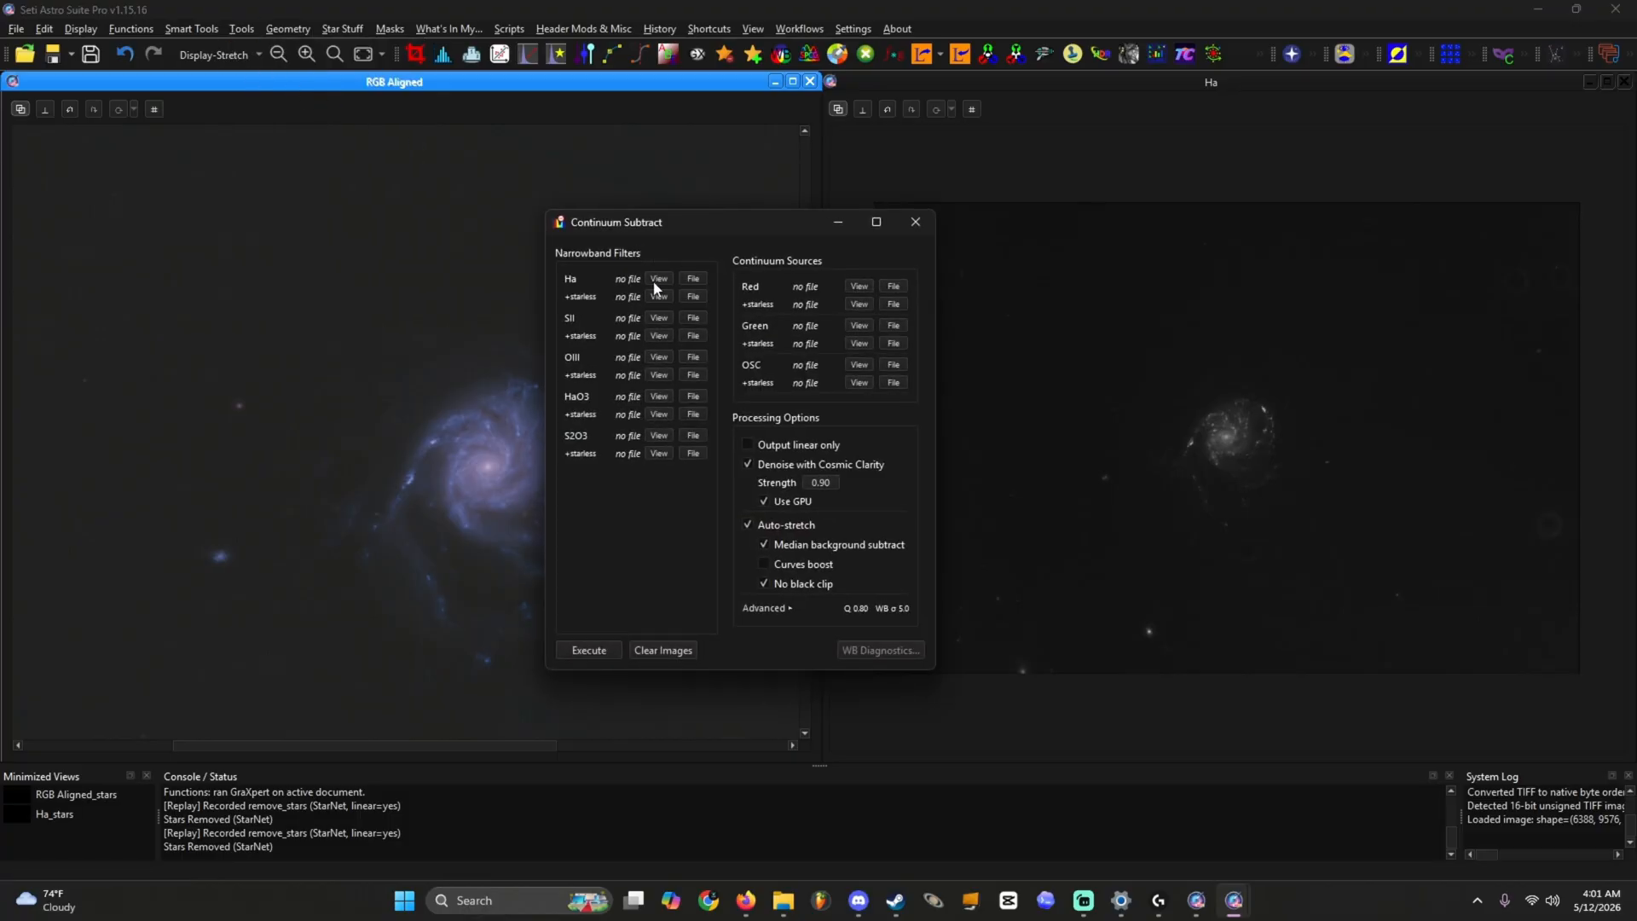
click(654, 296)
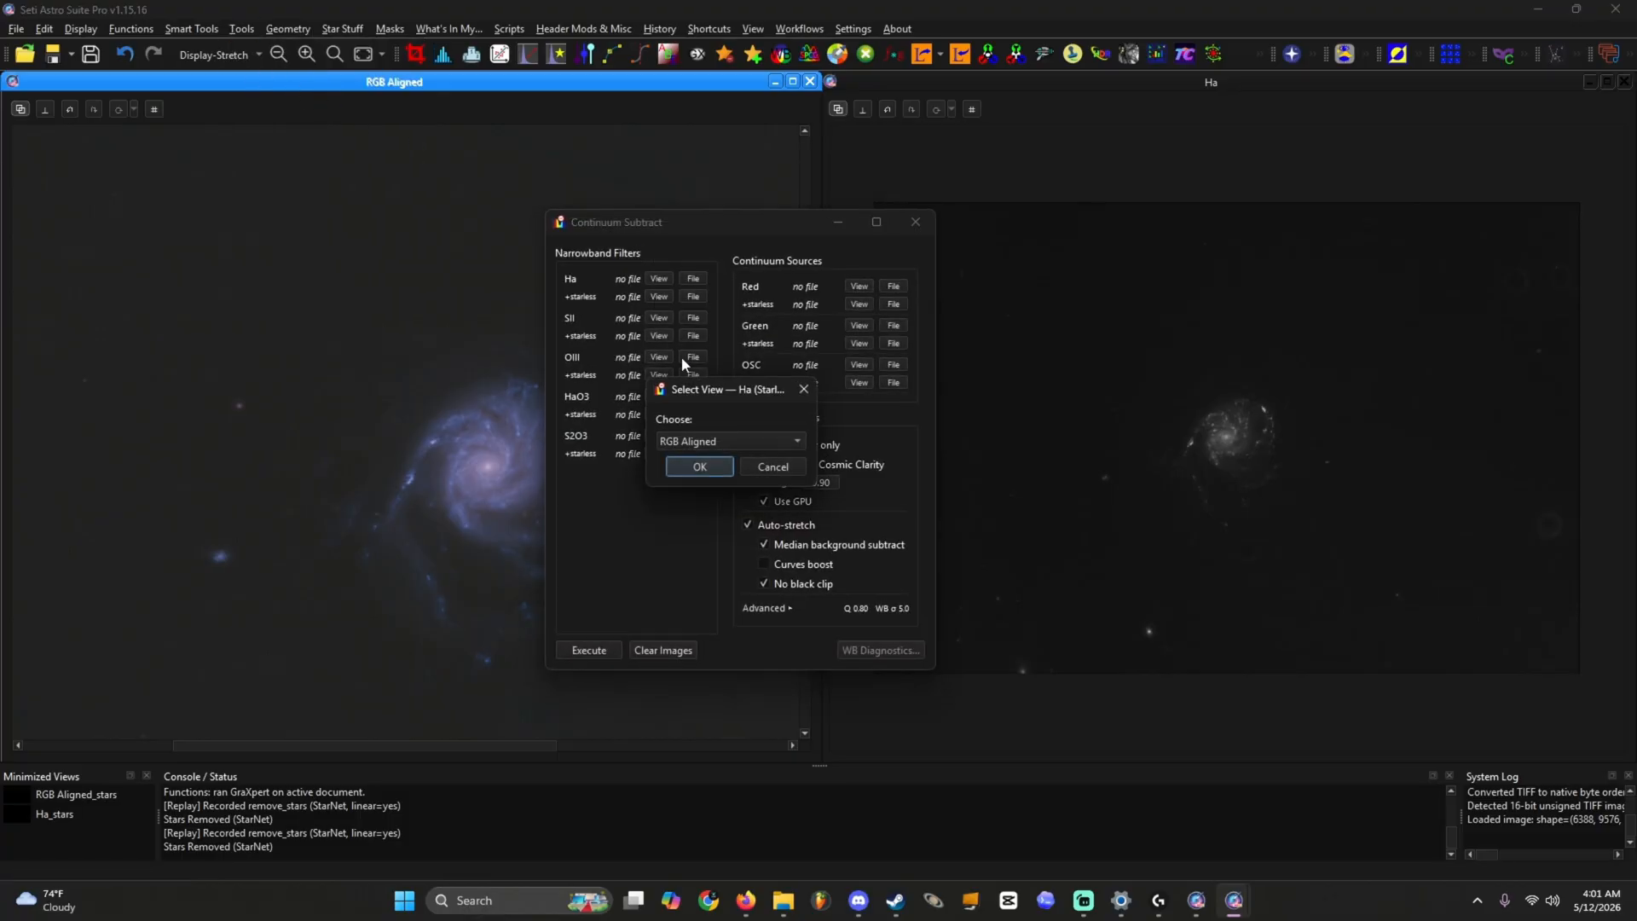
click(700, 442)
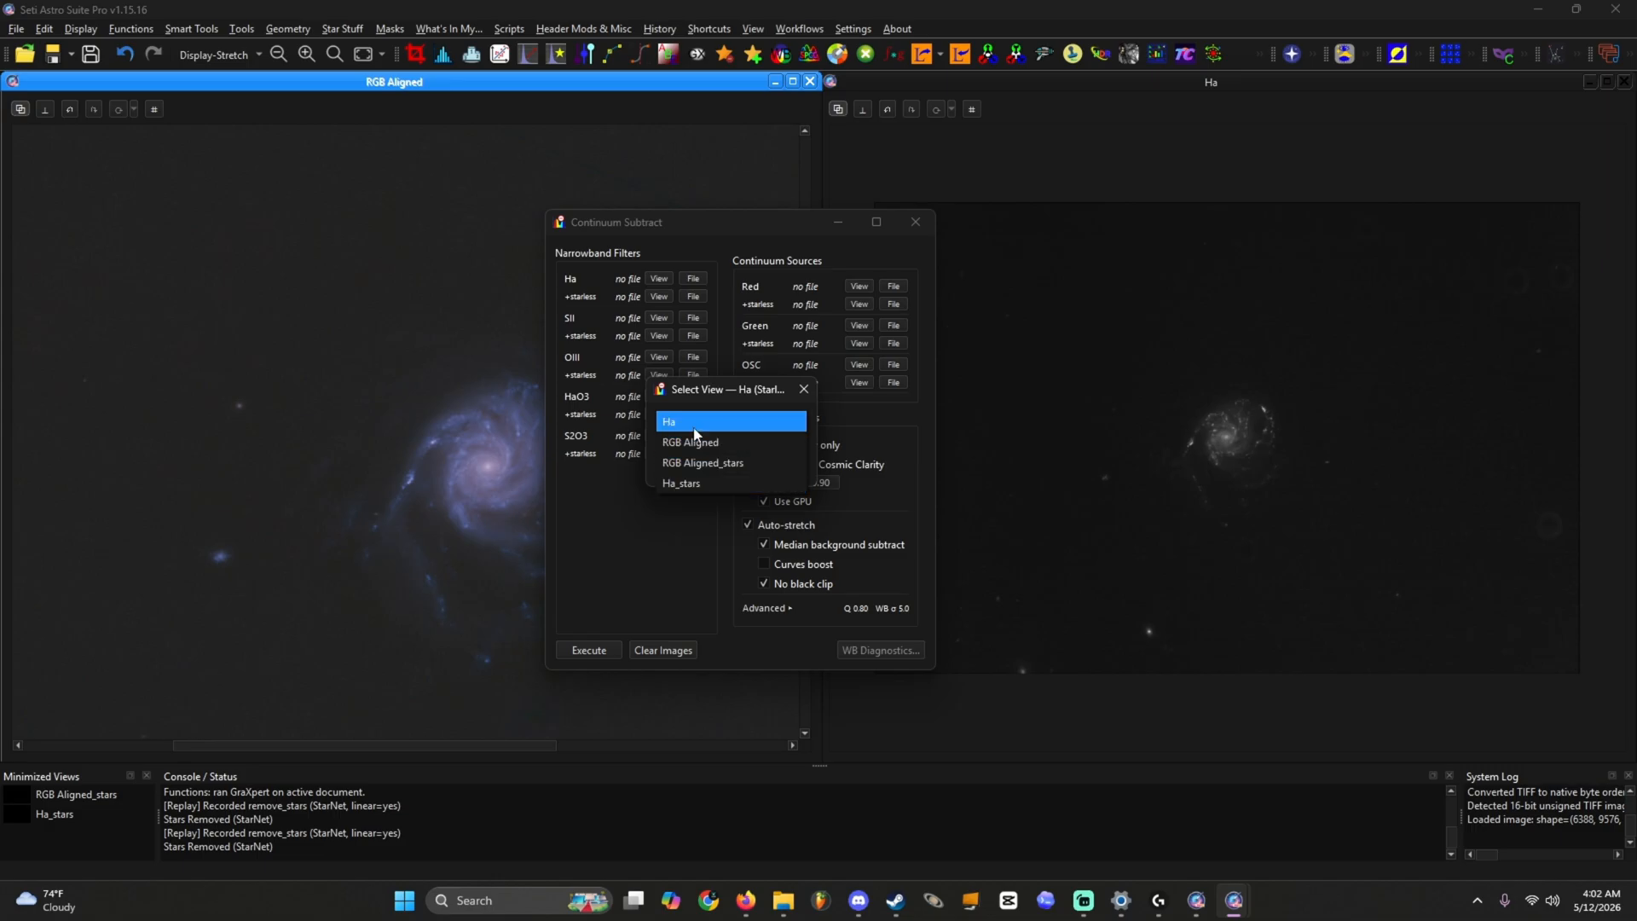
click(699, 421)
click(700, 466)
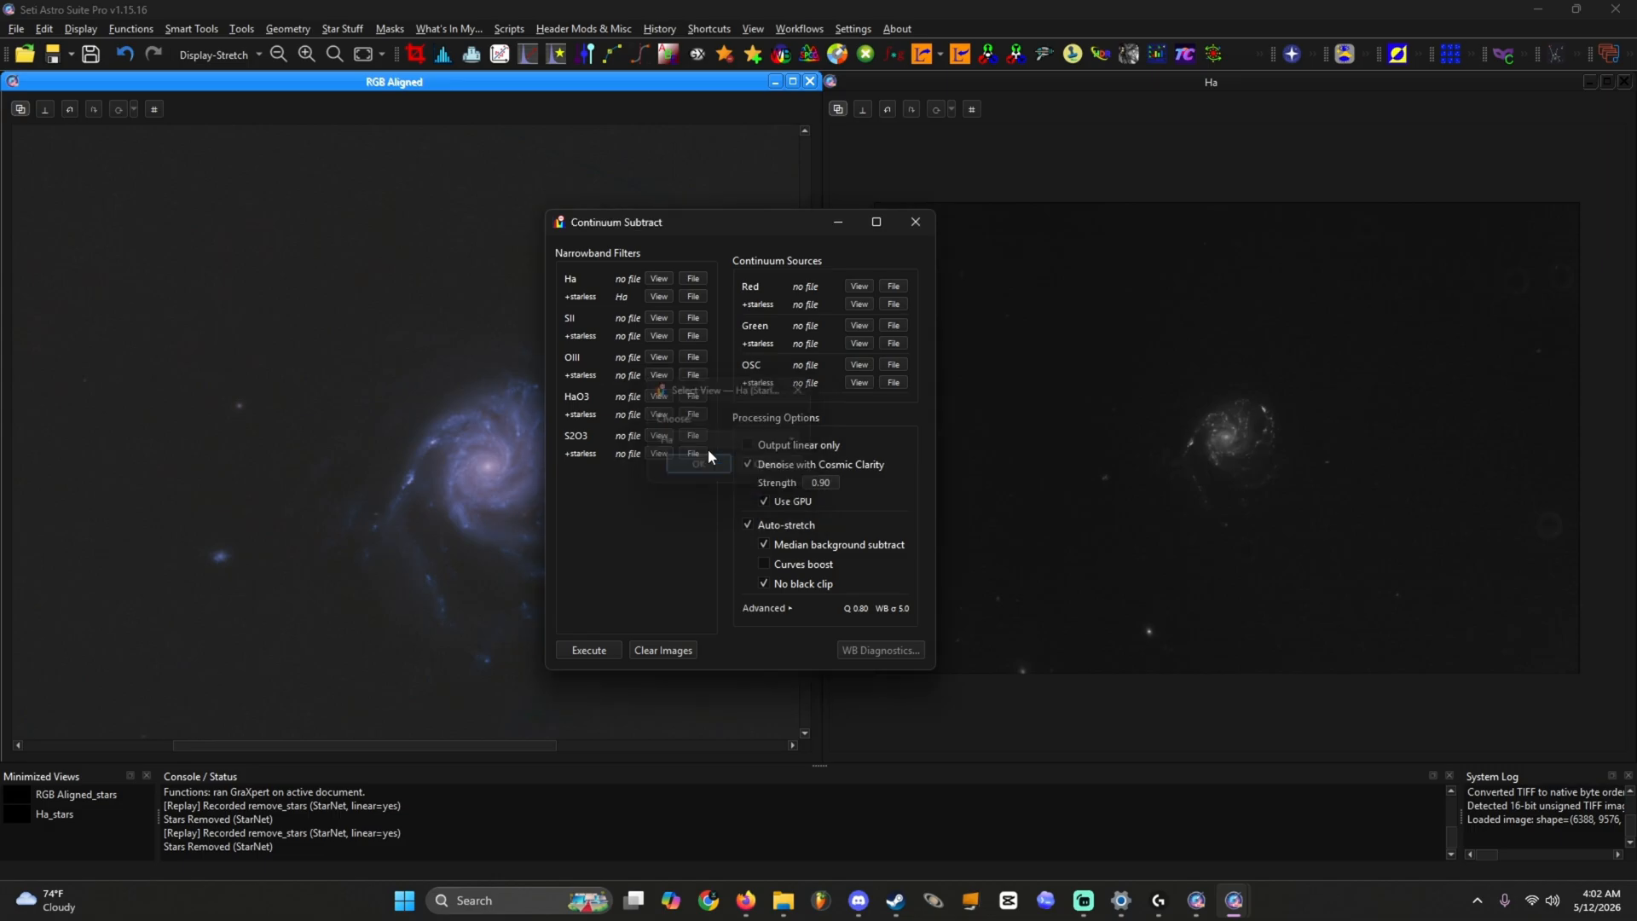
click(858, 383)
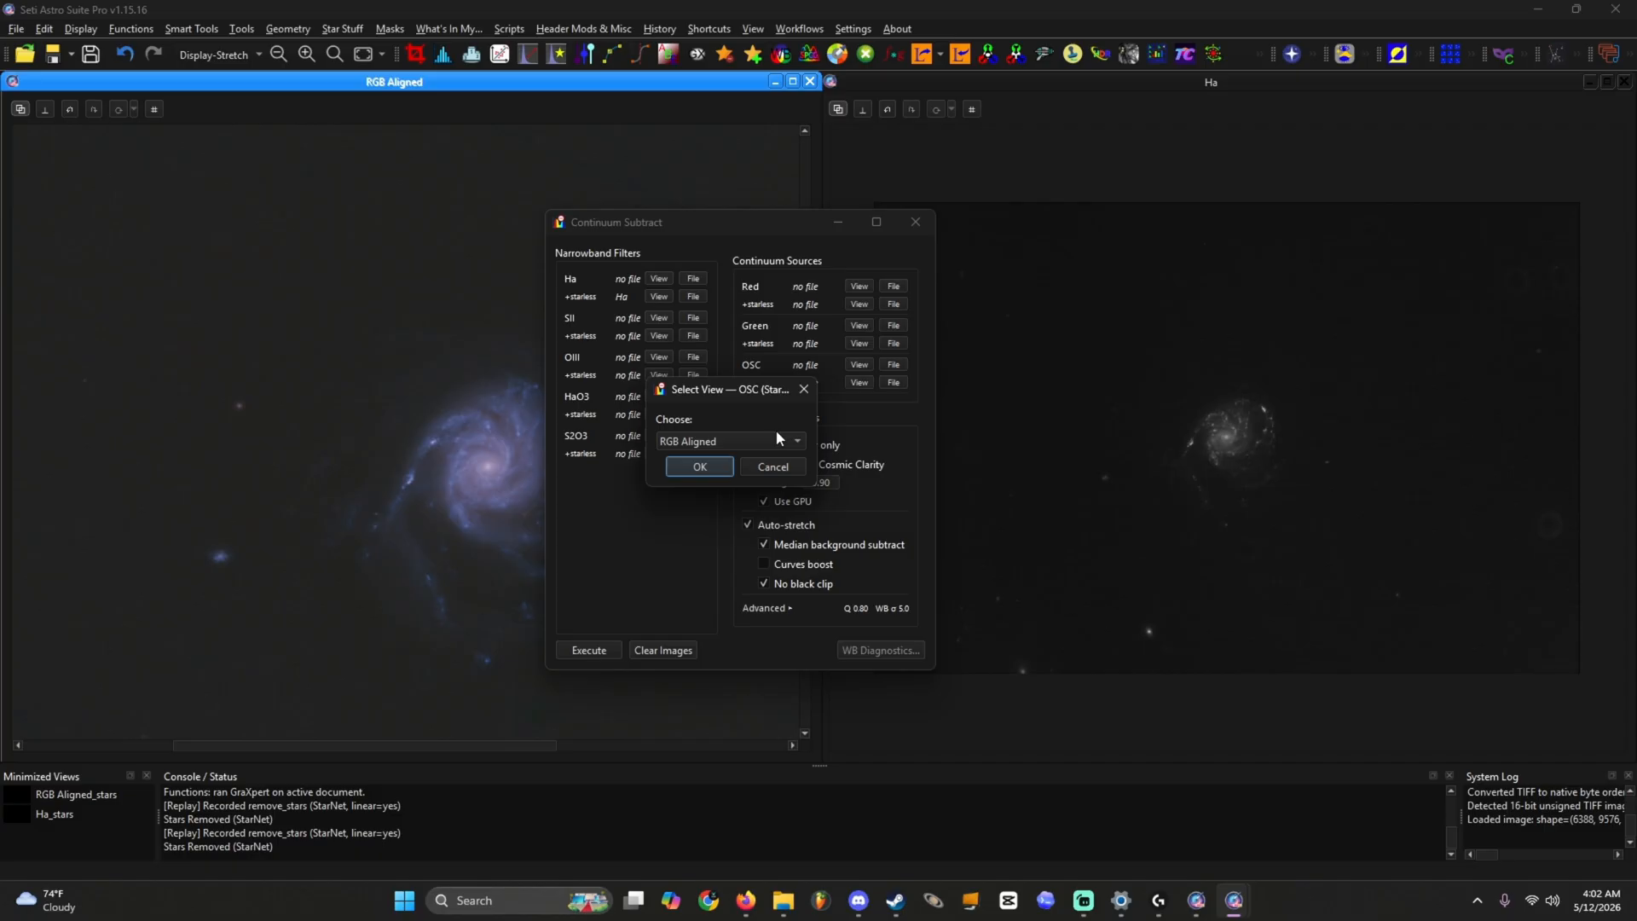
click(711, 467)
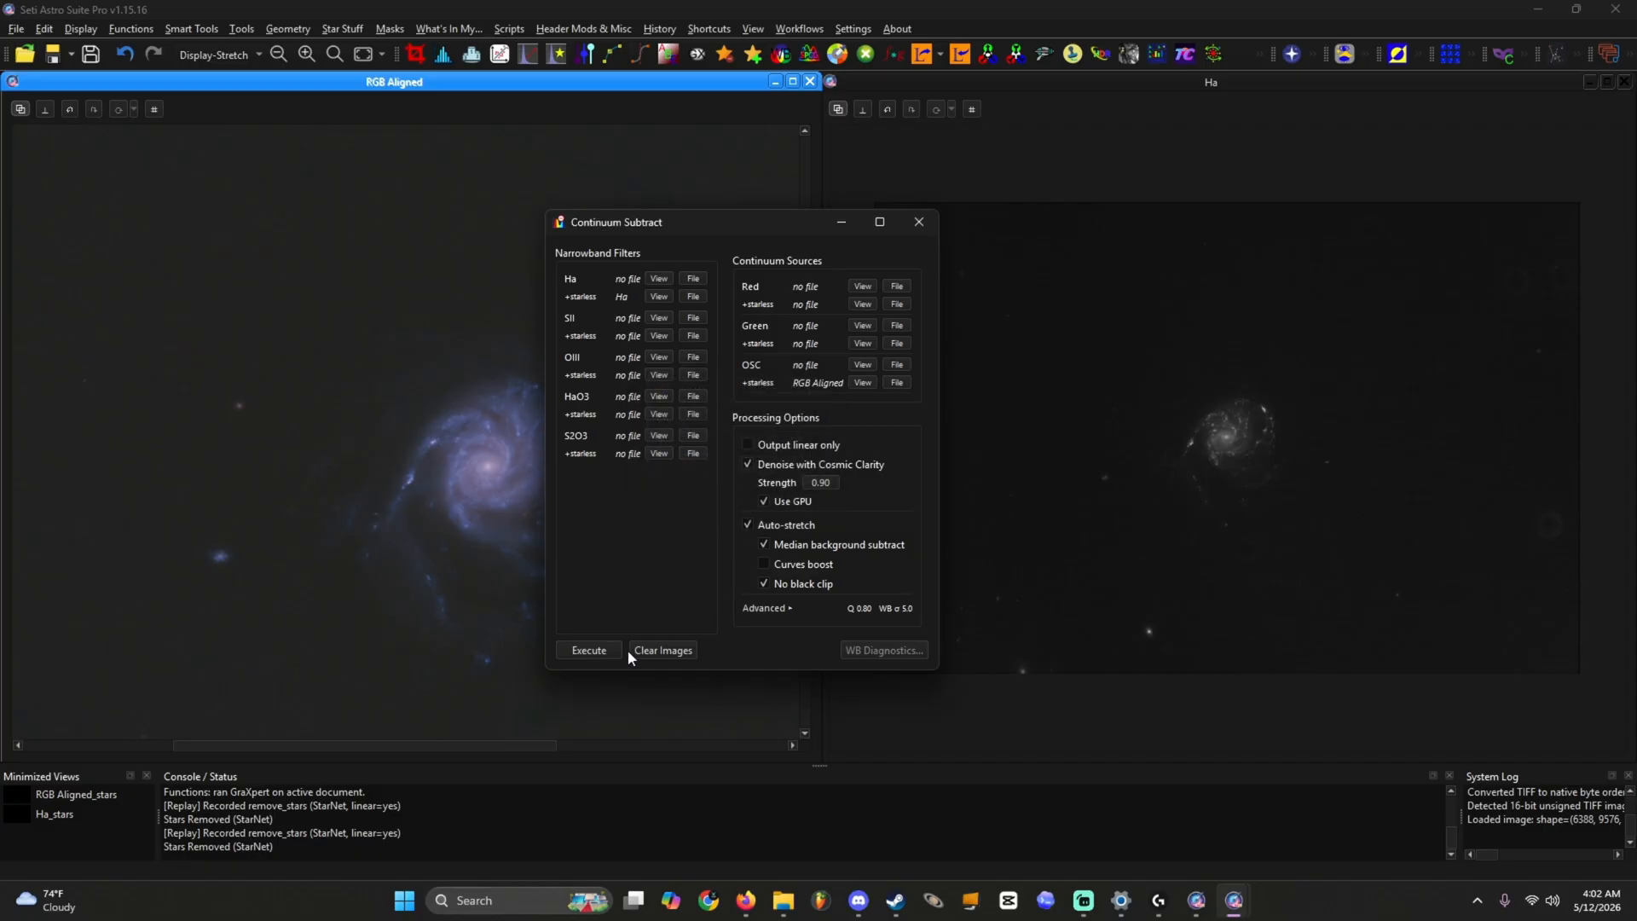
Step: Run the continuum subtraction with Cosmic Clarity denoise and auto-stretch disabled, and minimize the original Ha image
click(750, 465)
click(753, 524)
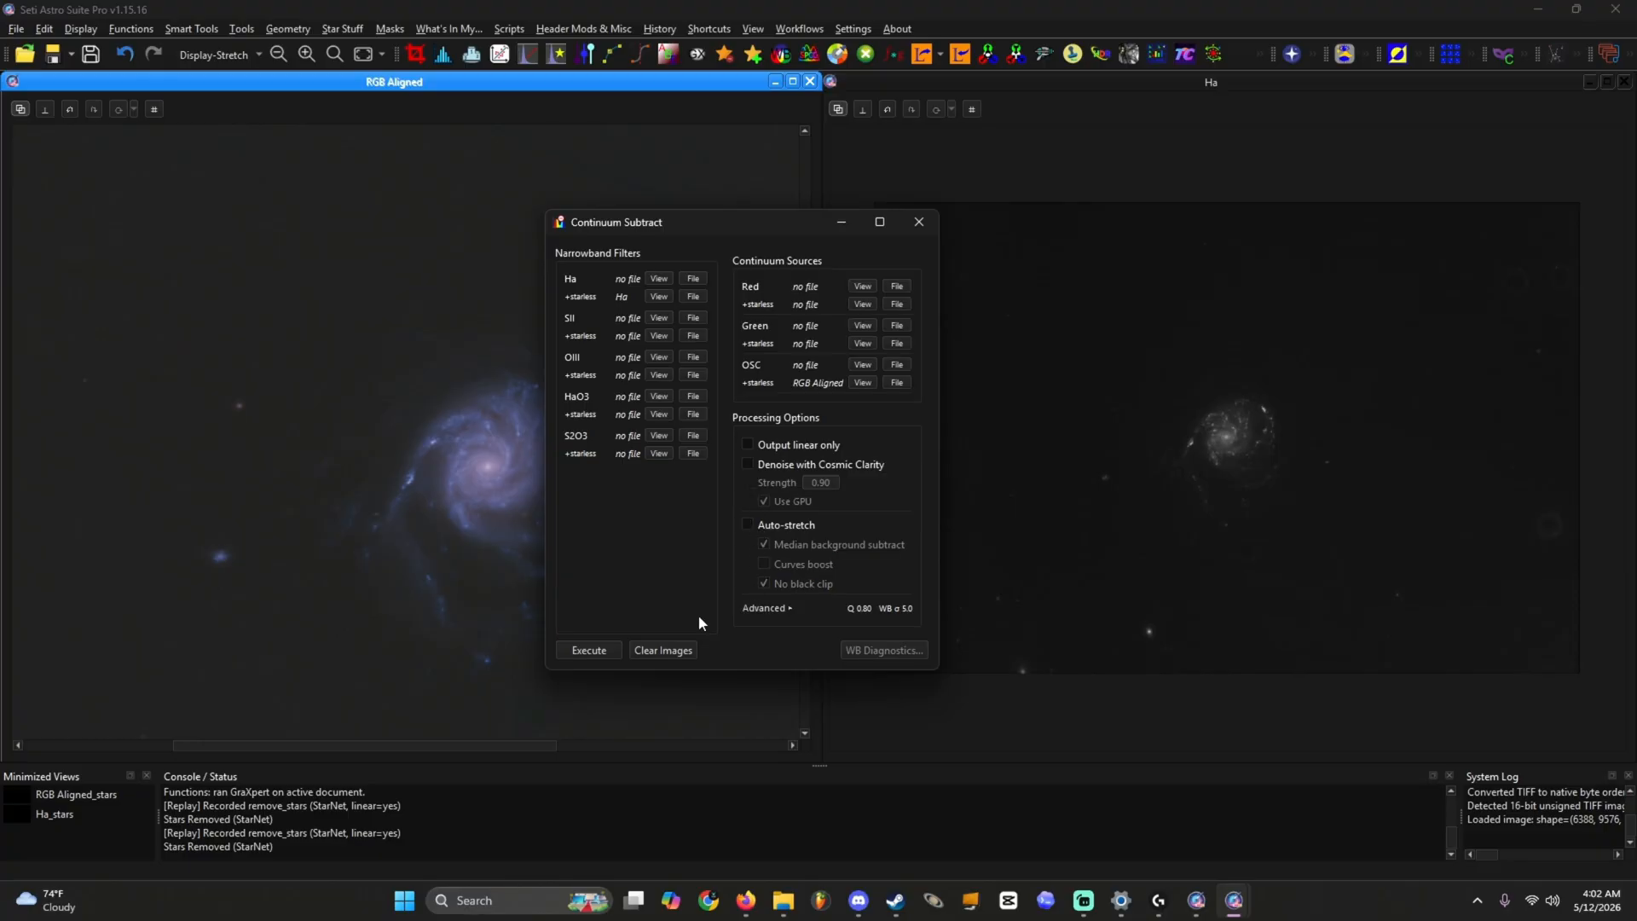
click(612, 650)
click(1020, 215)
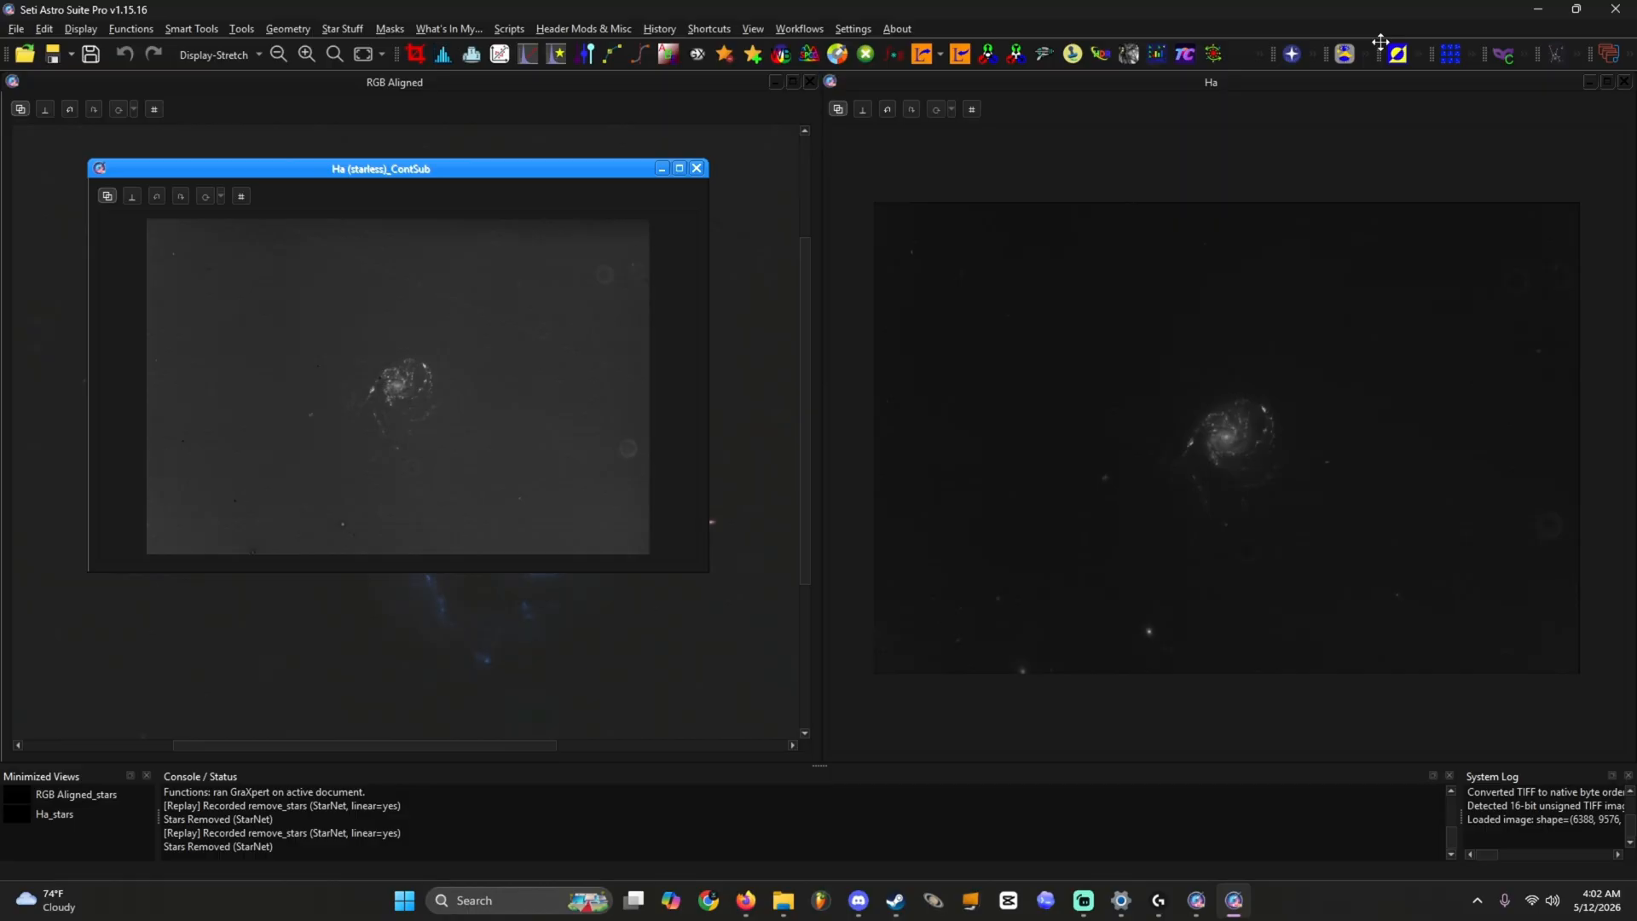
click(1589, 81)
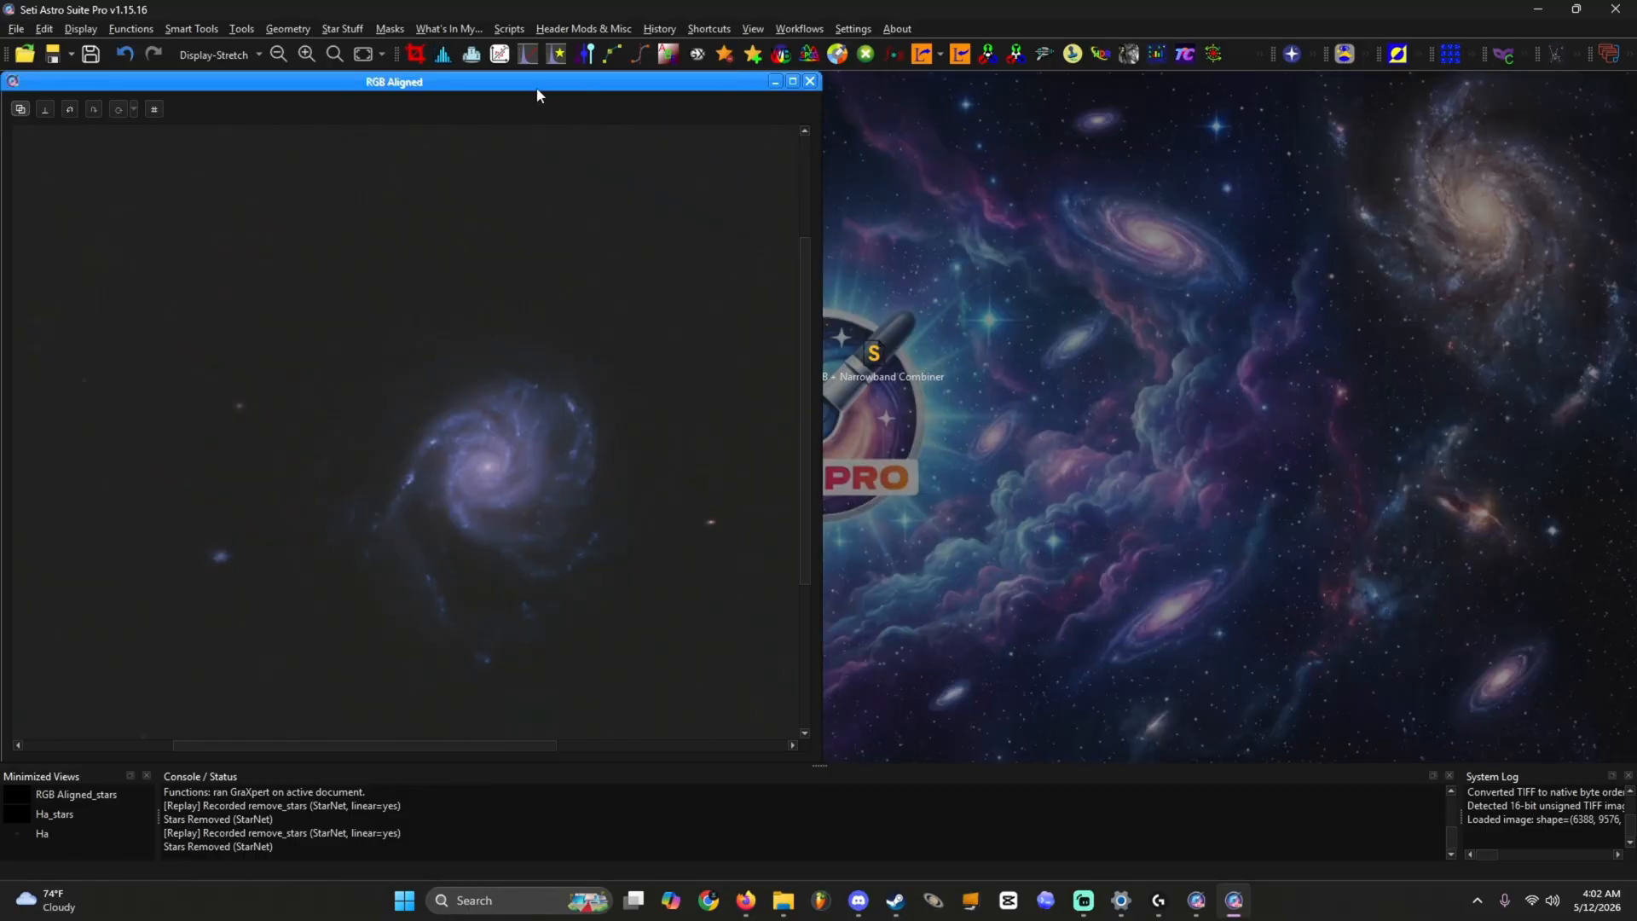
Step: Arrange the RGB Aligned and Ha (starless)_ContSub images side by side and enlarge the galaxy in the continuum-subtracted image
drag(535, 88, 488, 326)
click(419, 169)
drag(421, 175, 1329, 85)
click(656, 326)
drag(656, 329, 681, 95)
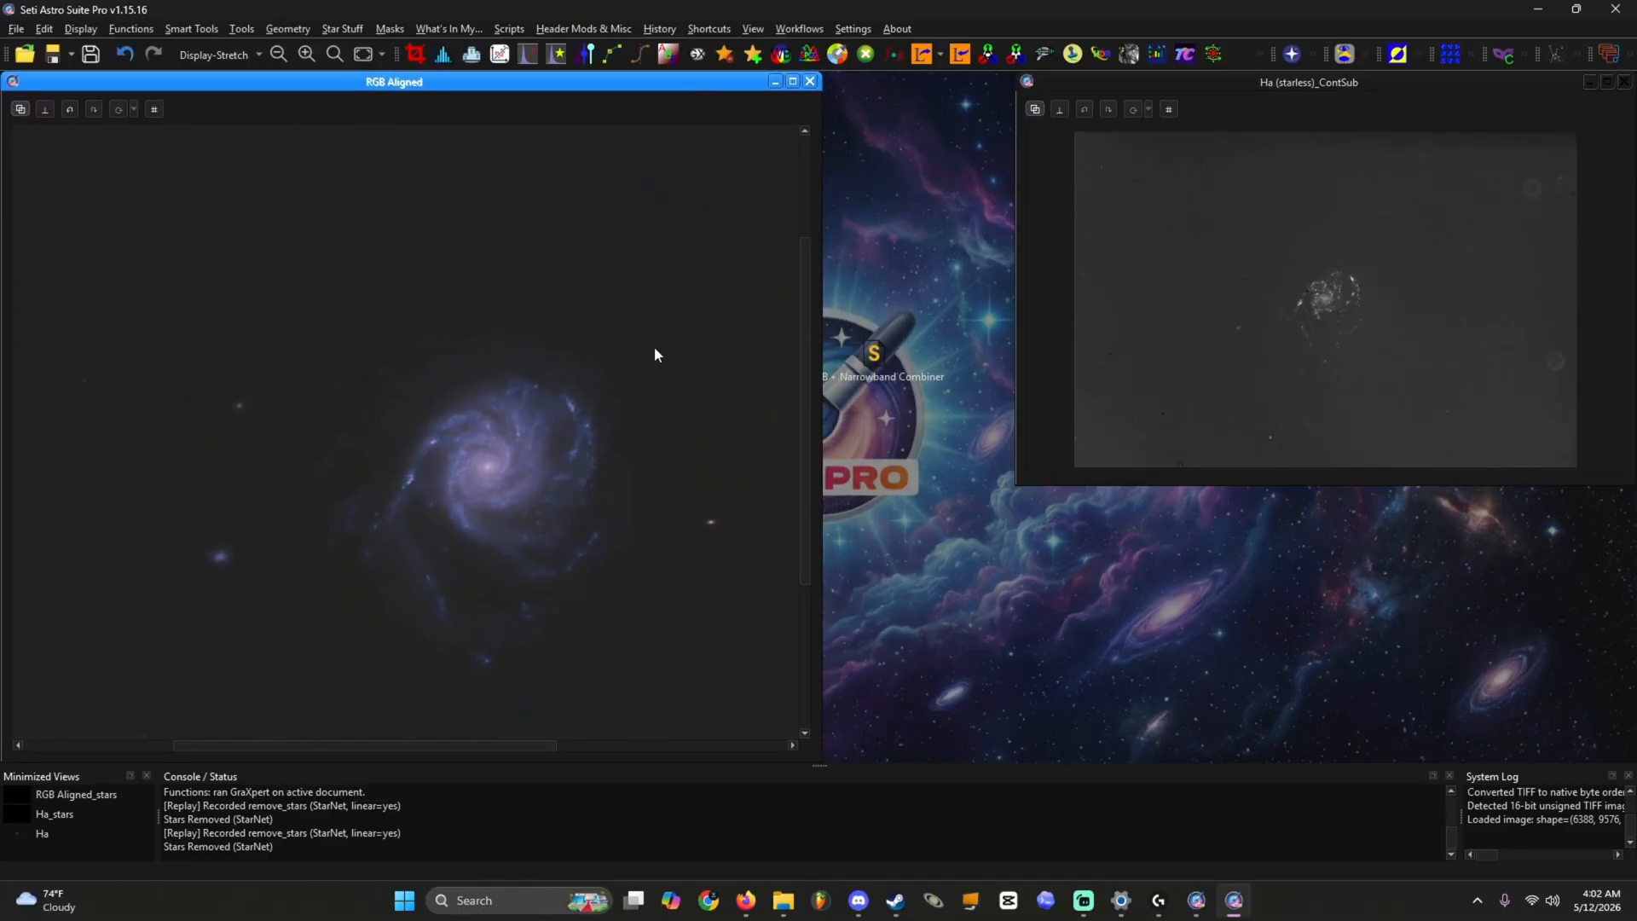
scroll(1296, 275, up, 2)
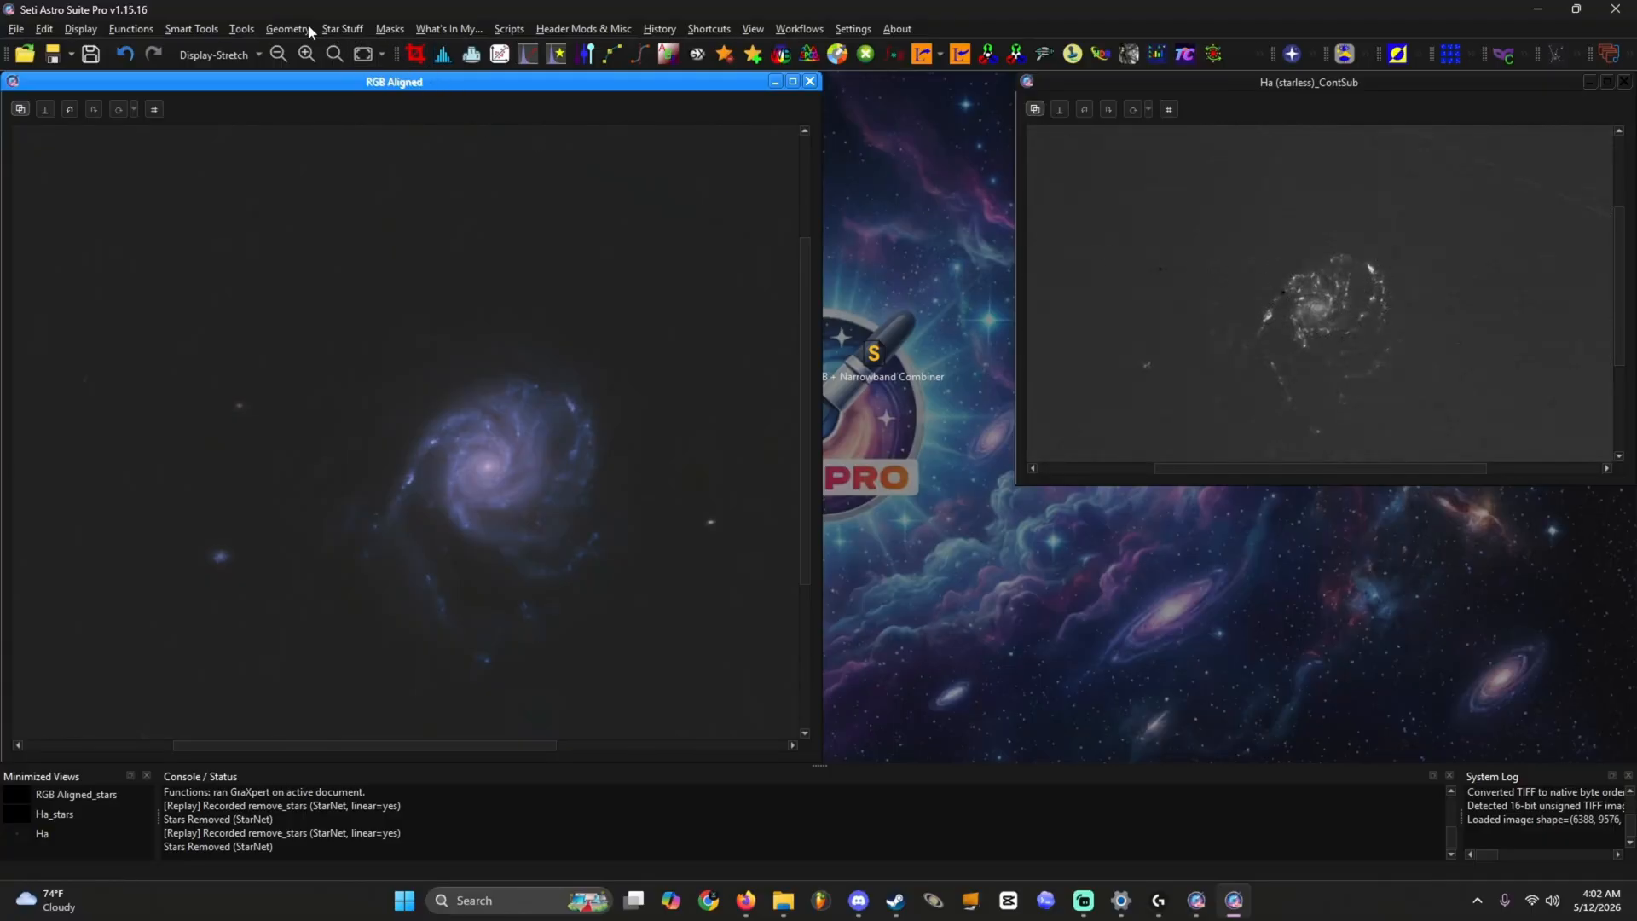
Step: Set up Narrowband Integration with RGB Aligned as the broadband image and Ha (starless)_ContSub as the Ha source
click(241, 29)
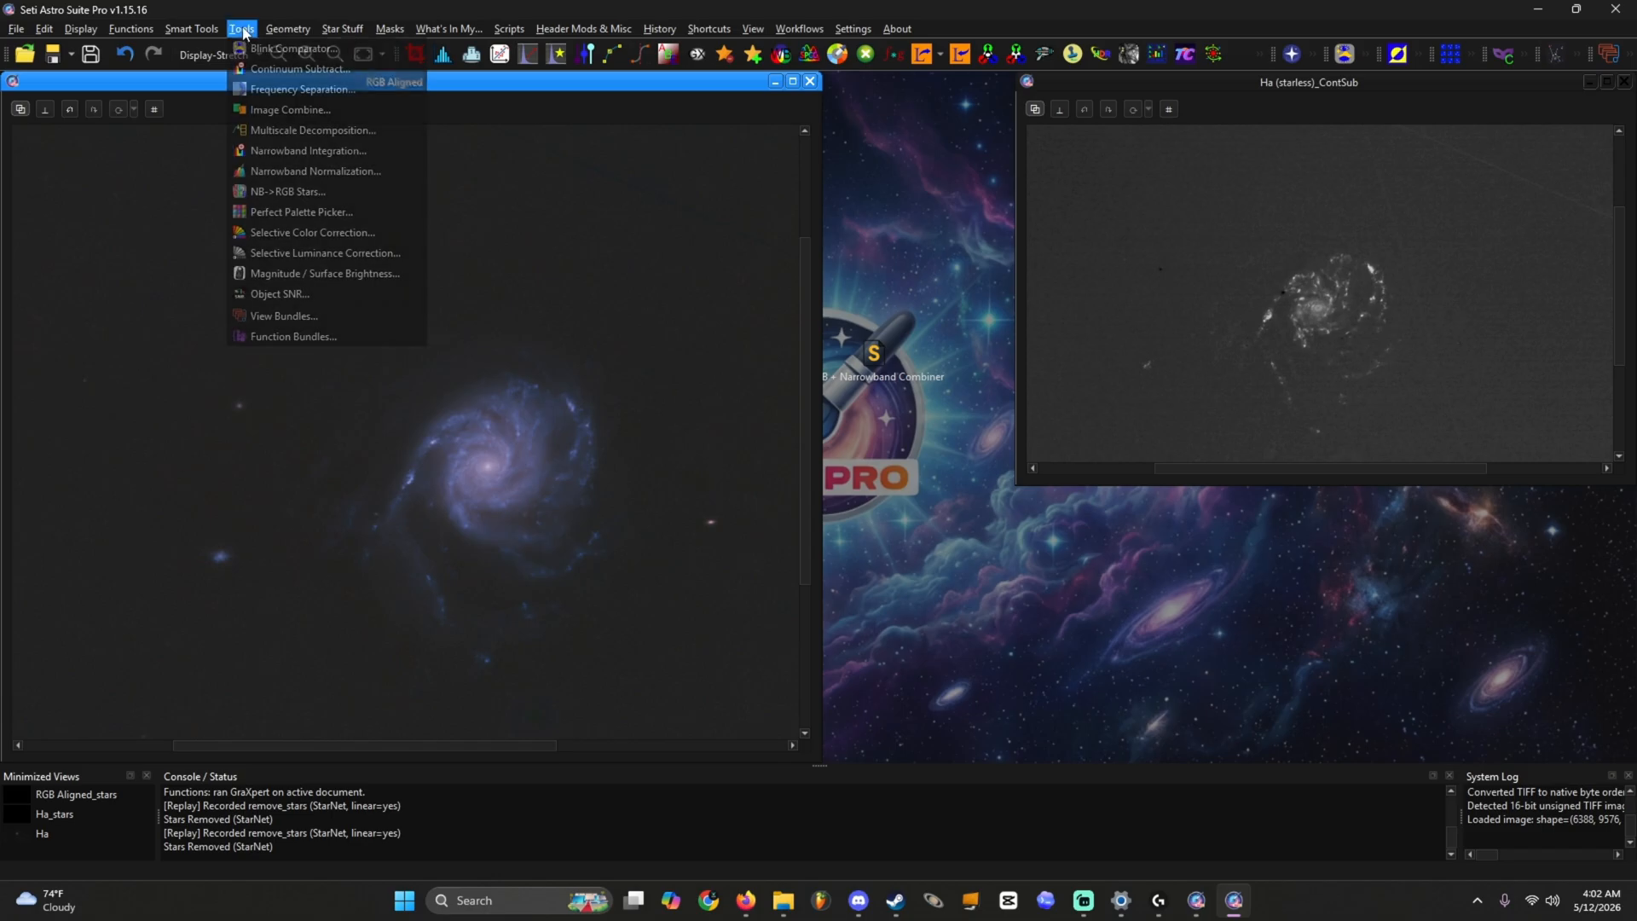
click(271, 151)
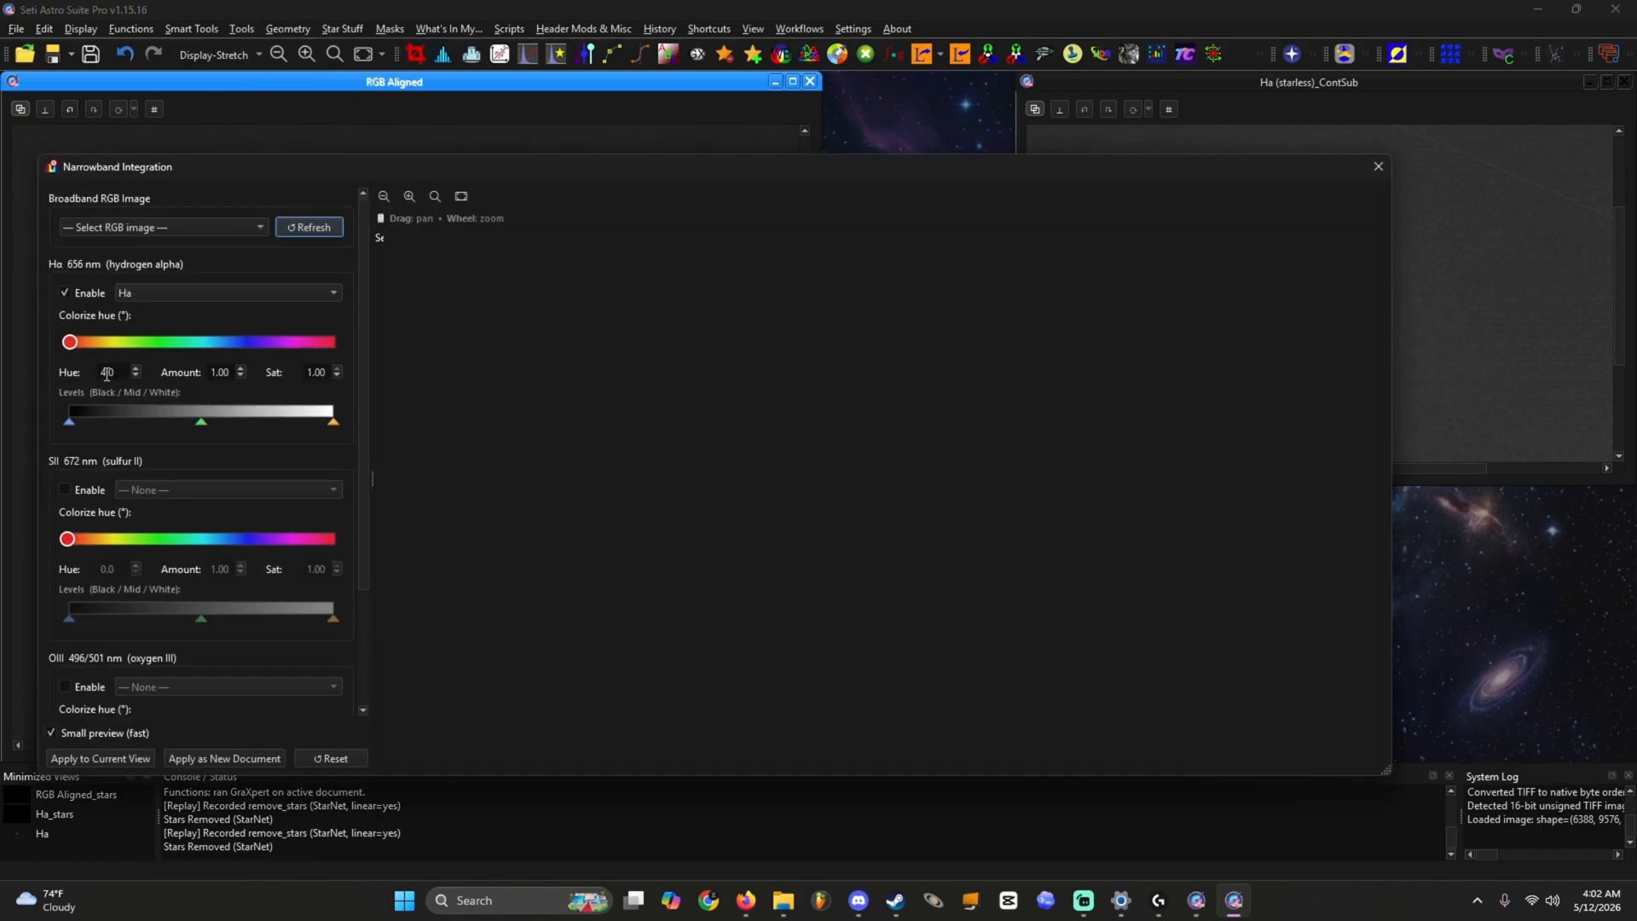
click(149, 292)
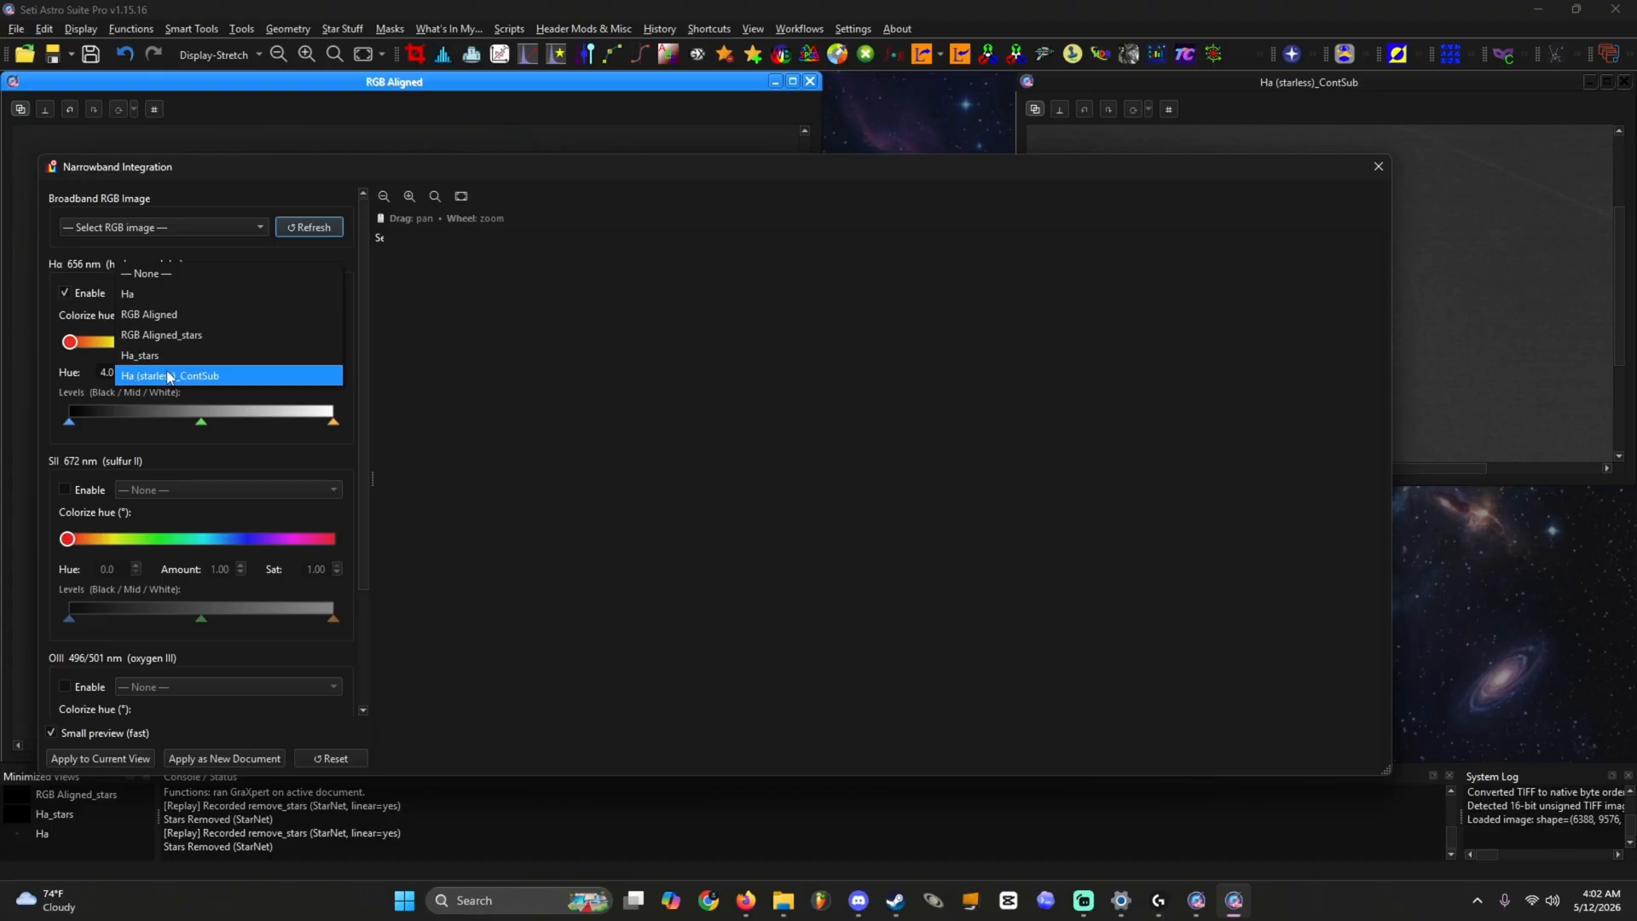
click(171, 376)
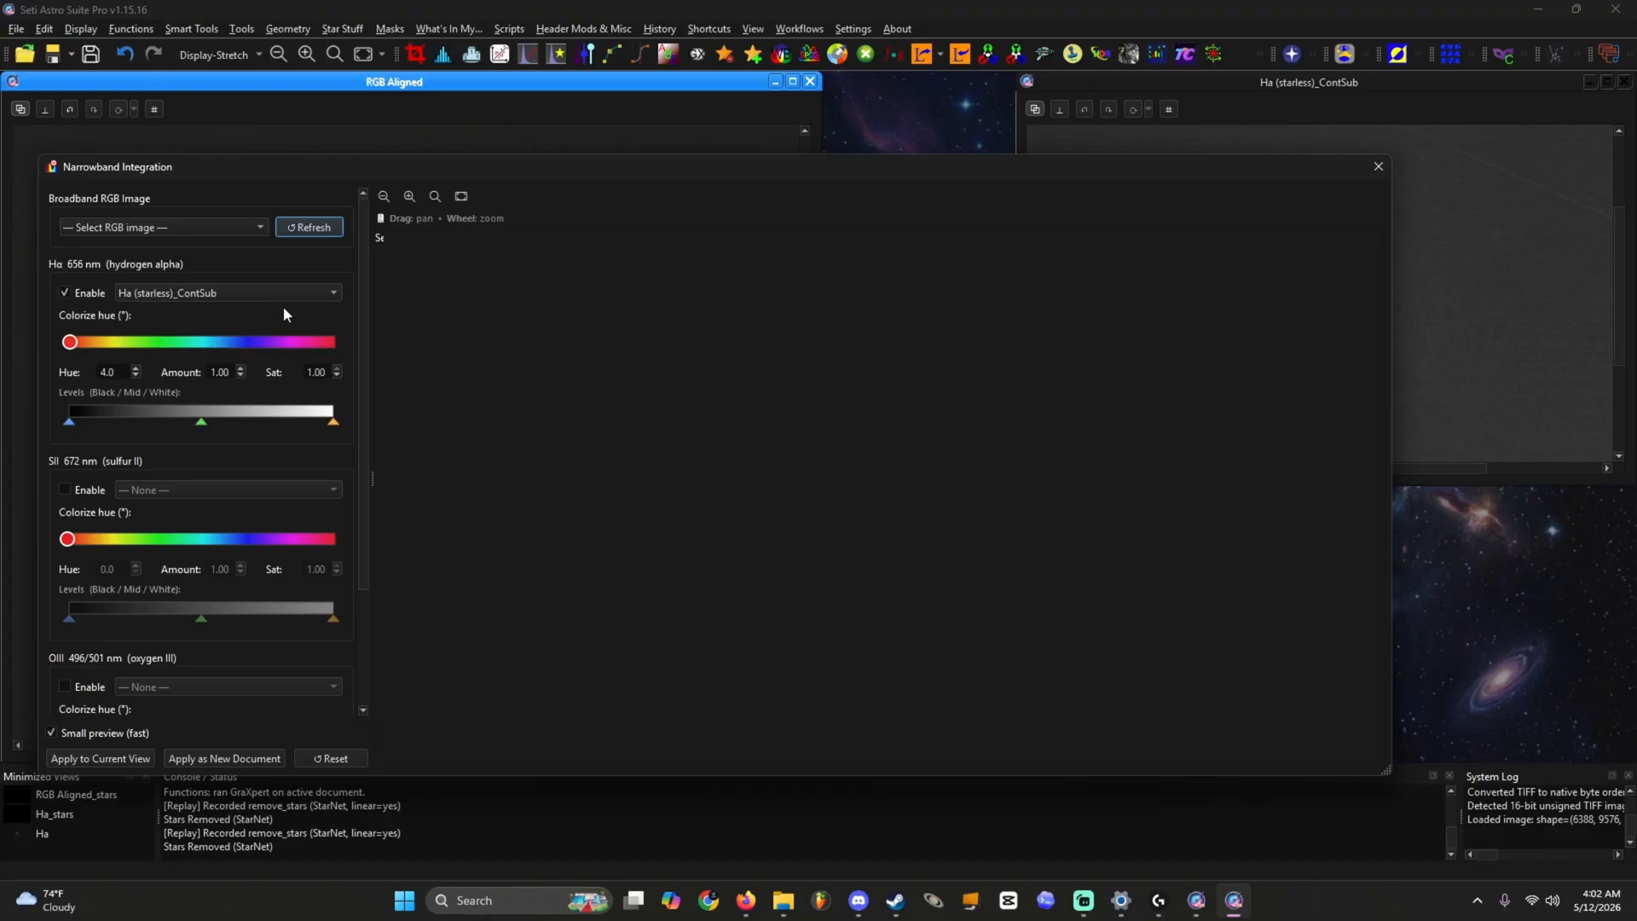
click(197, 222)
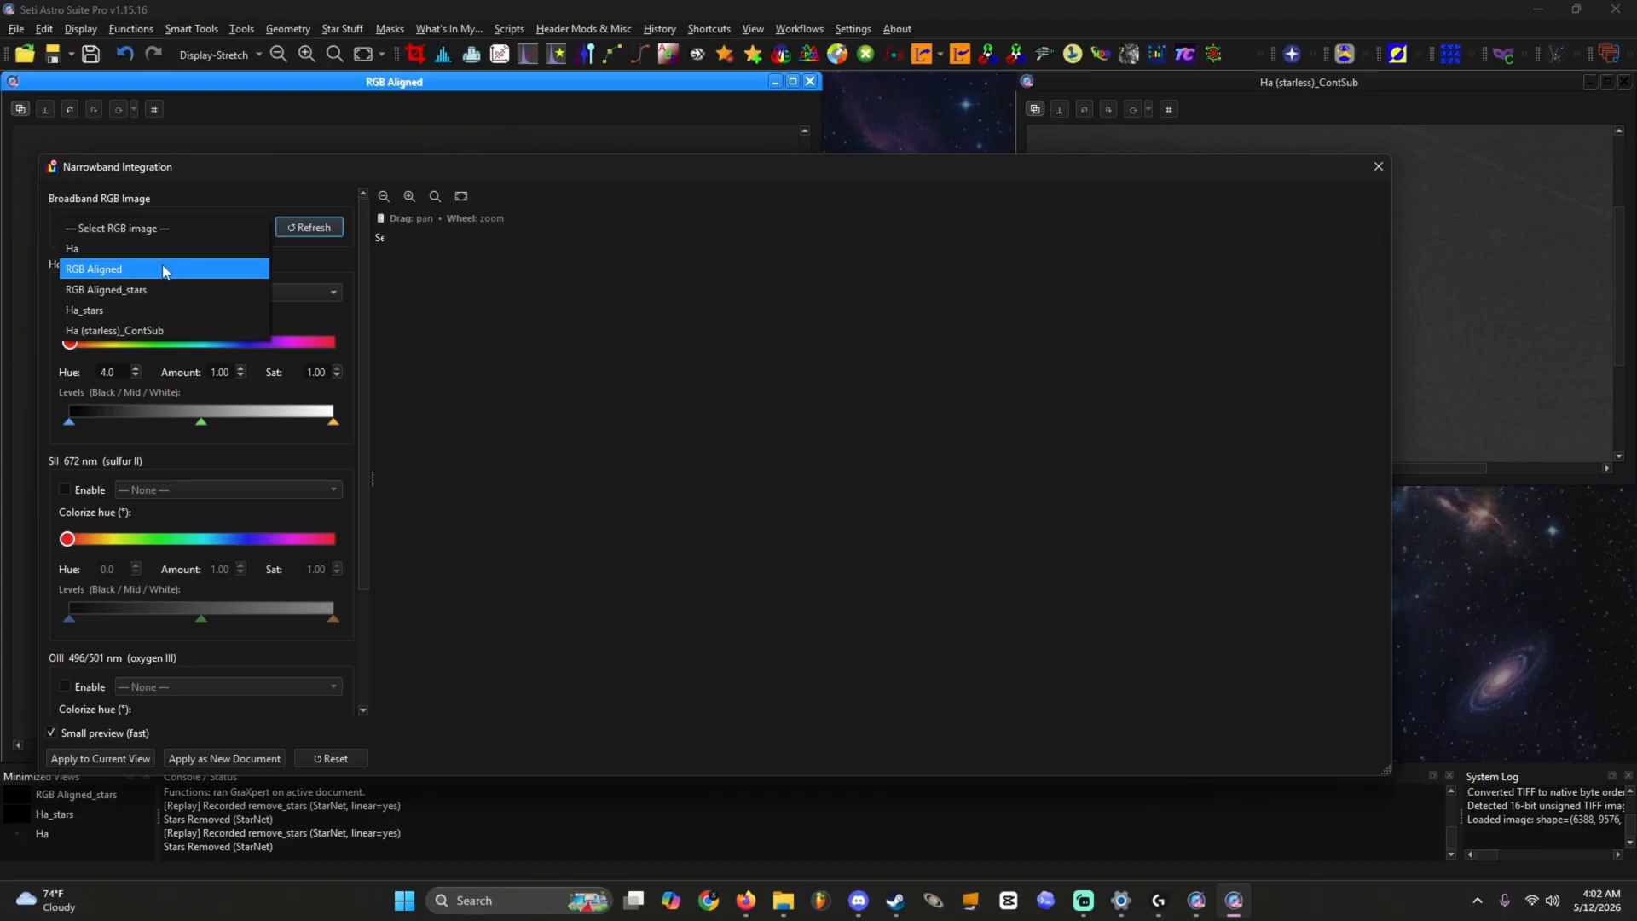
click(165, 270)
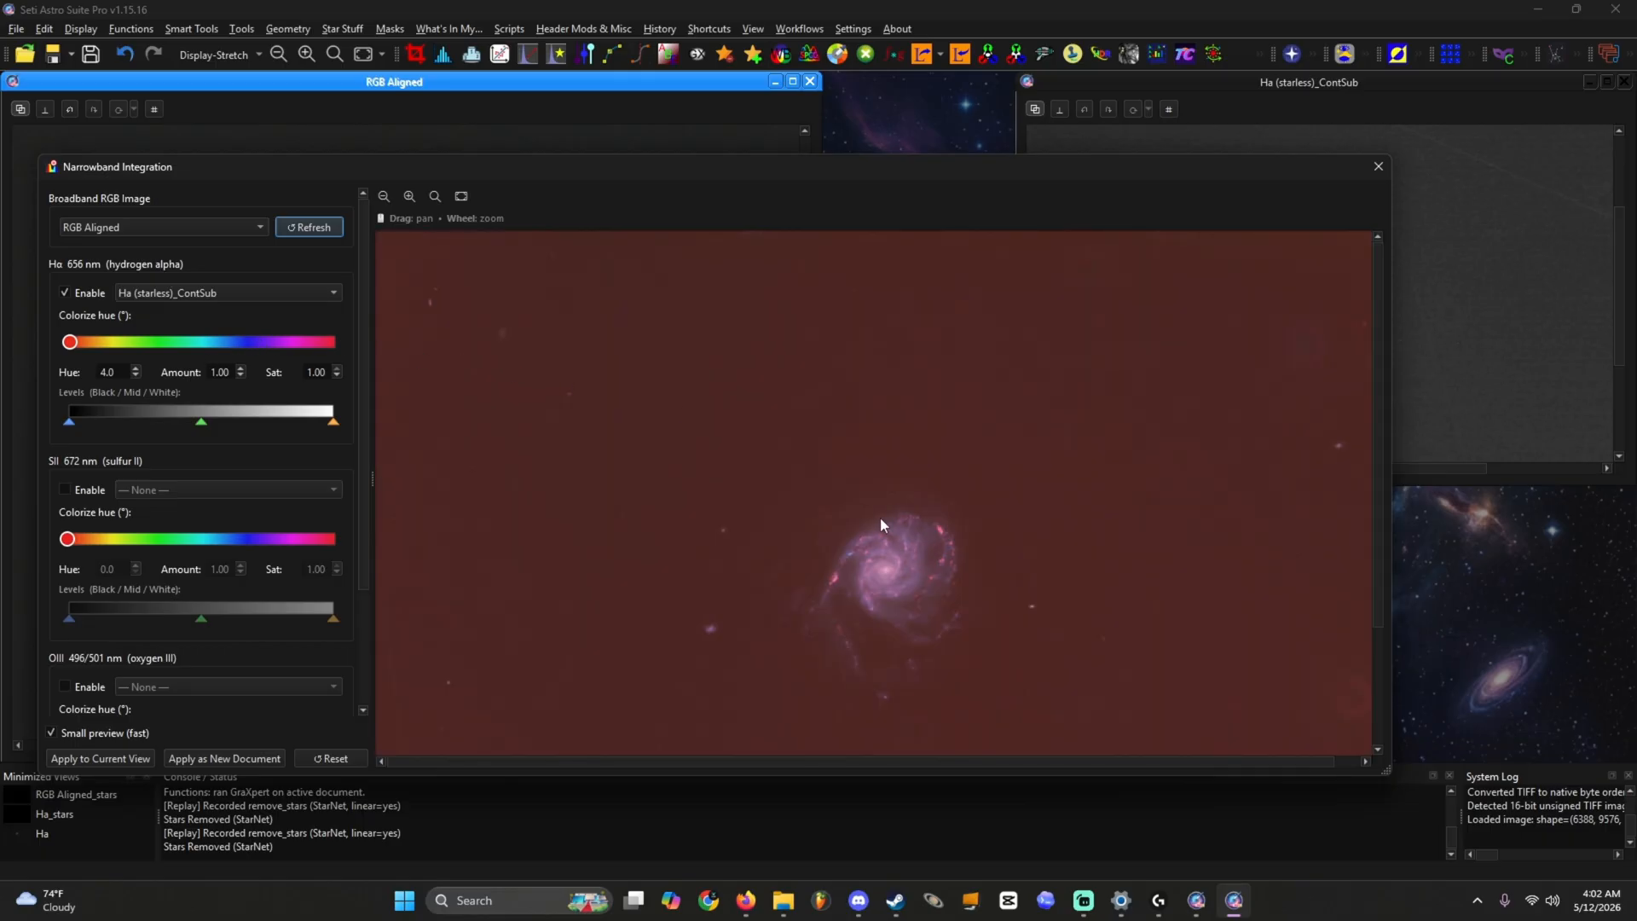
Step: Raise the Ha black and midpoint levels to reduce the red background cast, and apply the integration as a new document
scroll(892, 590, up, 2)
scroll(693, 456, up, 1)
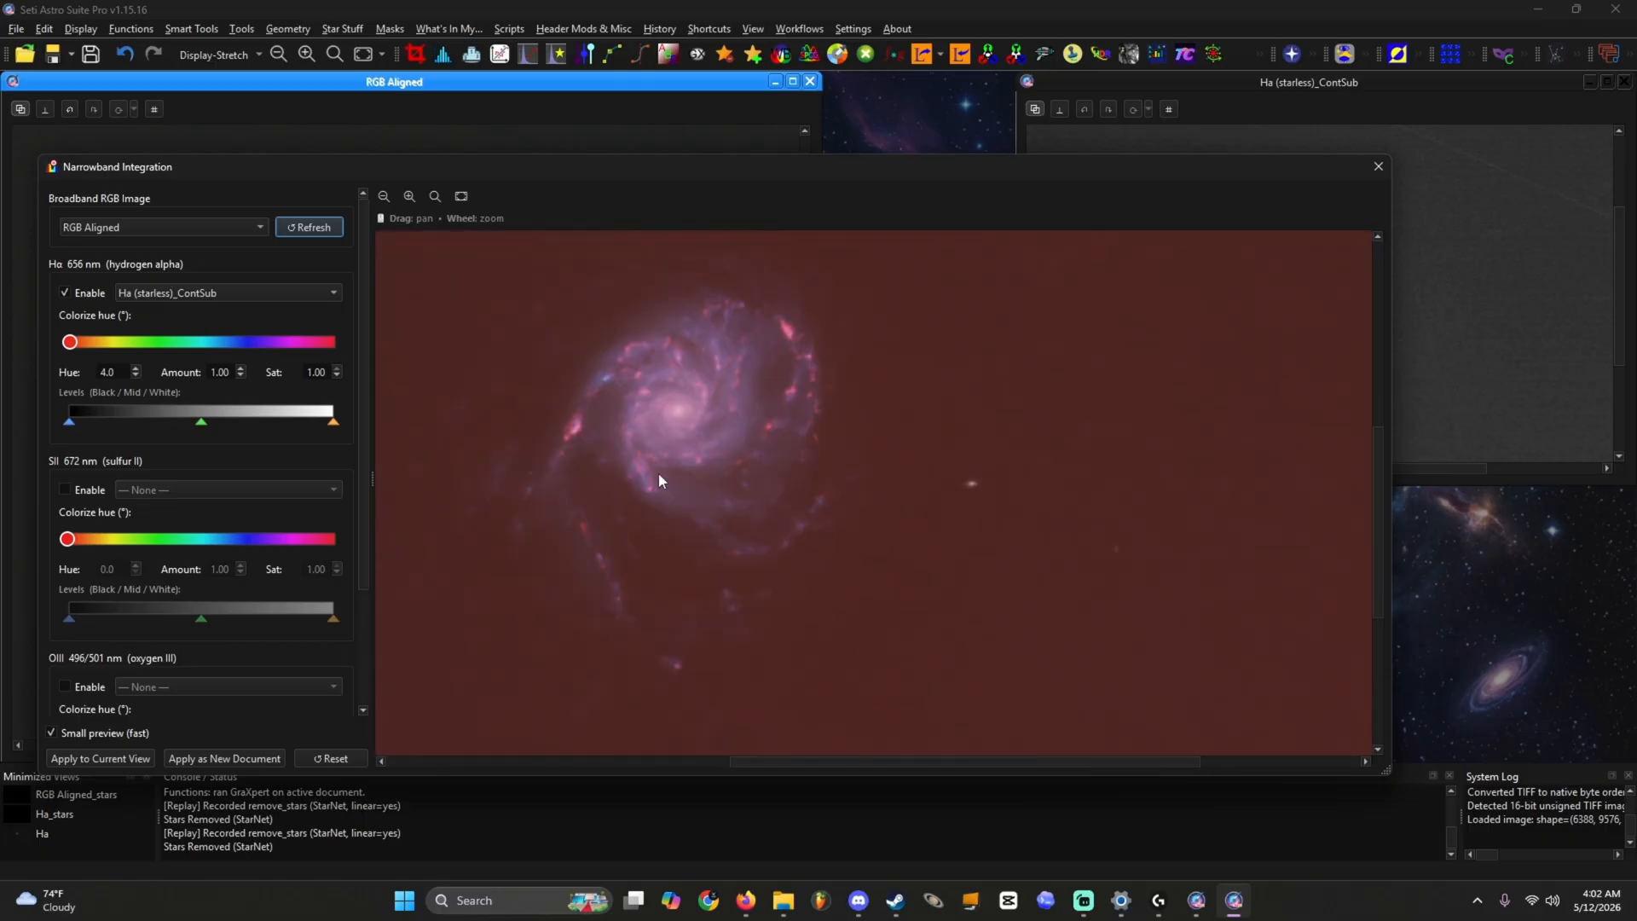
drag(793, 761, 752, 759)
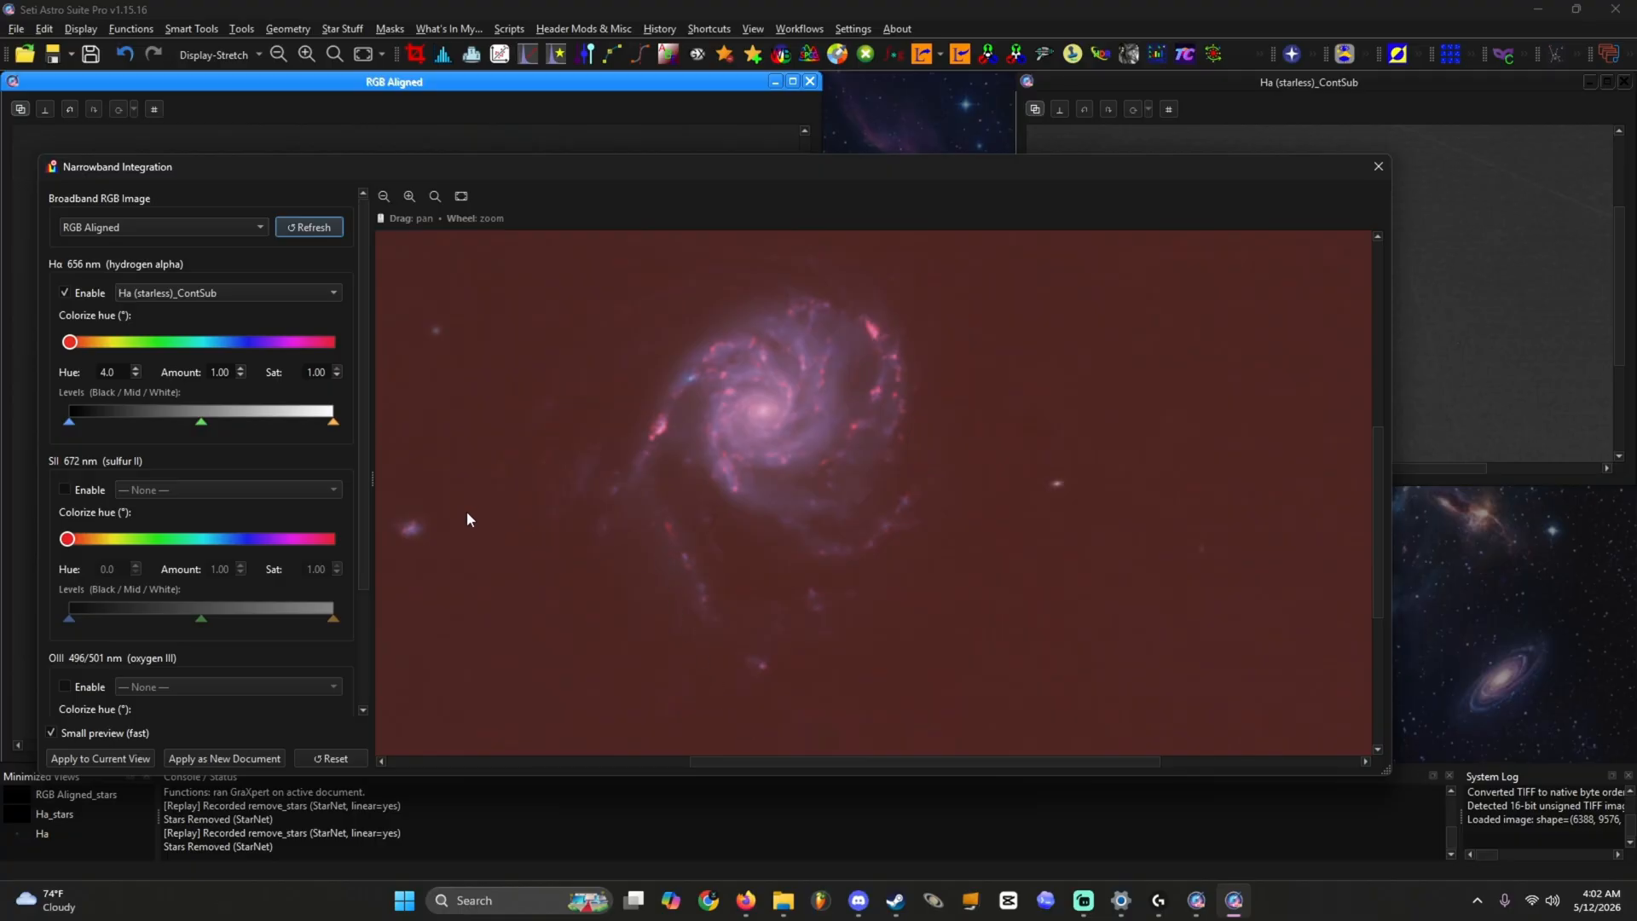
drag(205, 423, 253, 424)
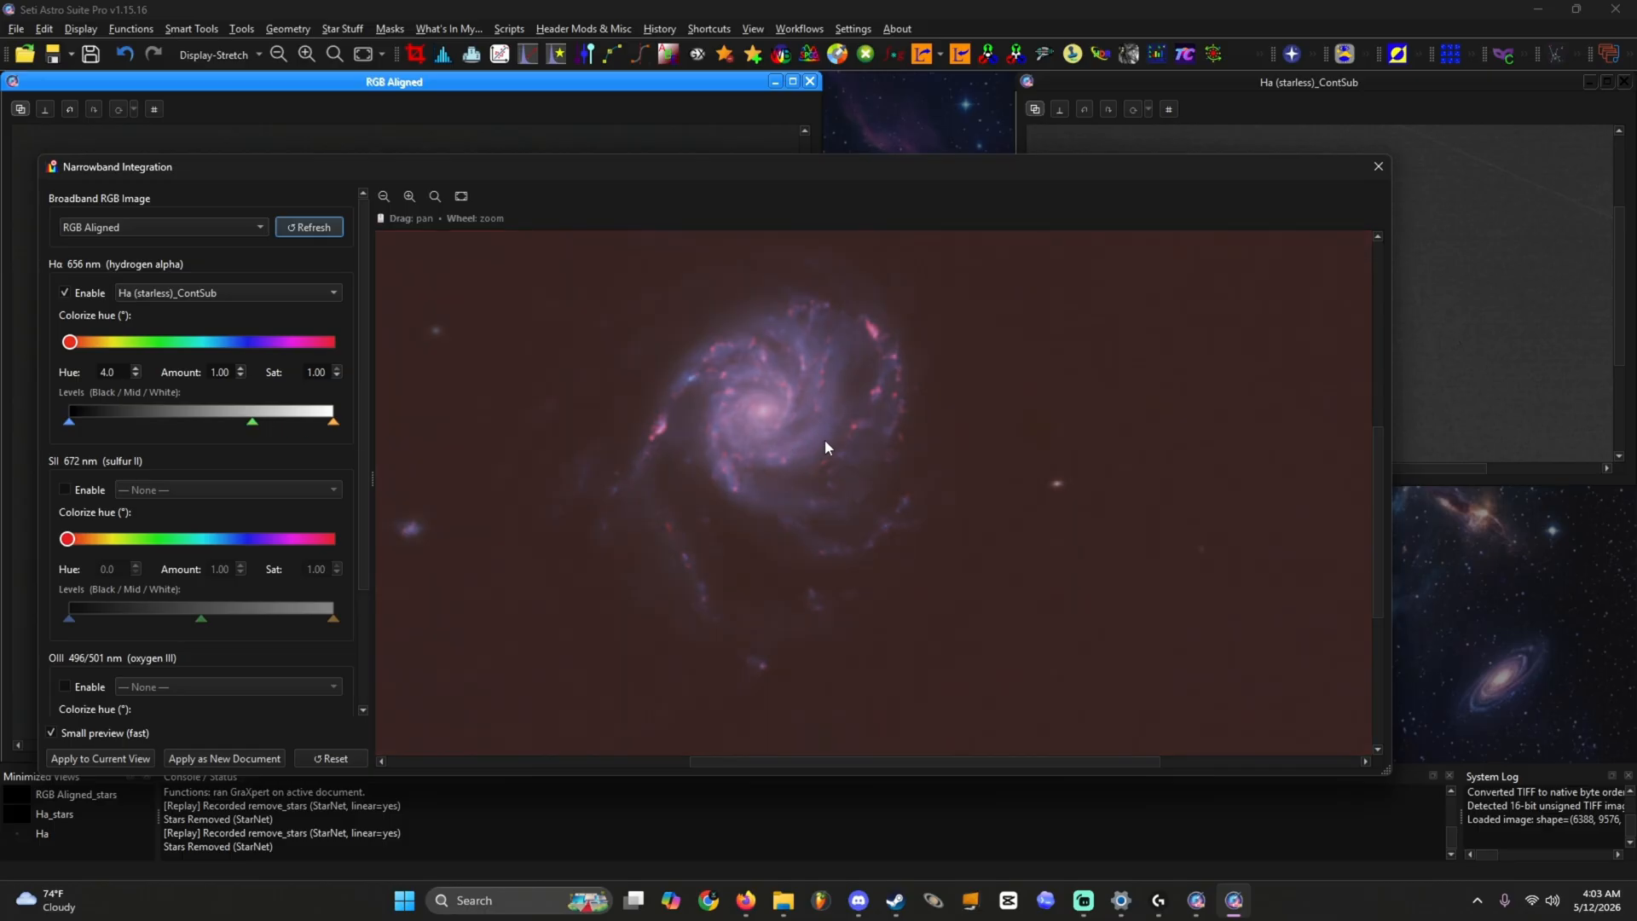
drag(253, 422, 271, 421)
drag(69, 422, 93, 420)
drag(275, 421, 256, 421)
drag(94, 422, 113, 422)
click(201, 758)
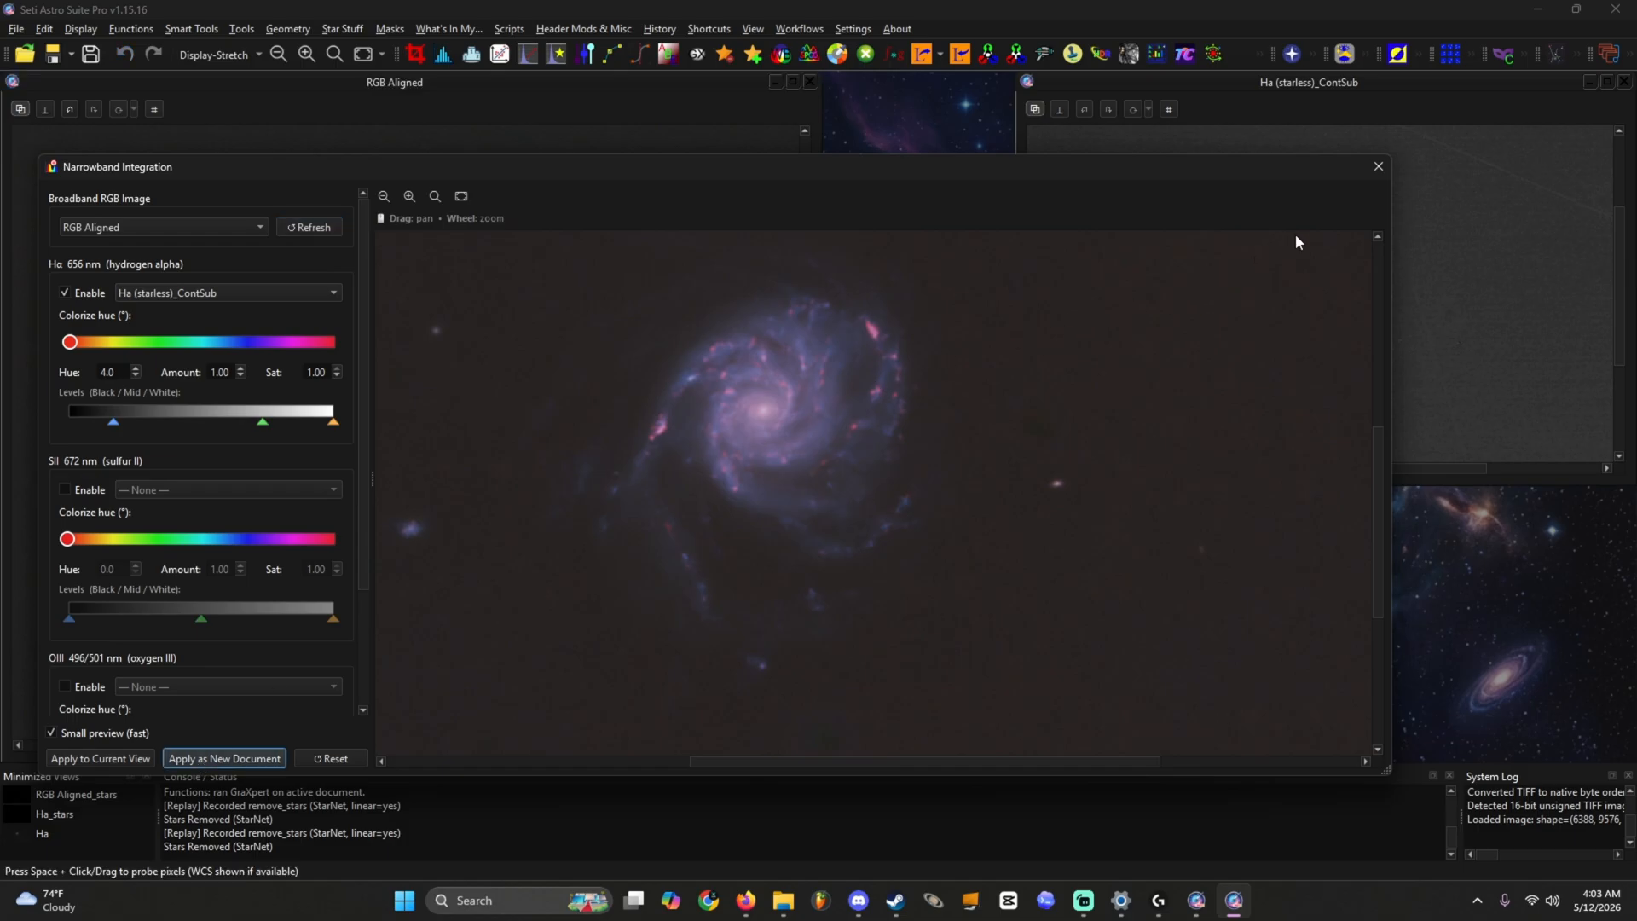
click(1379, 168)
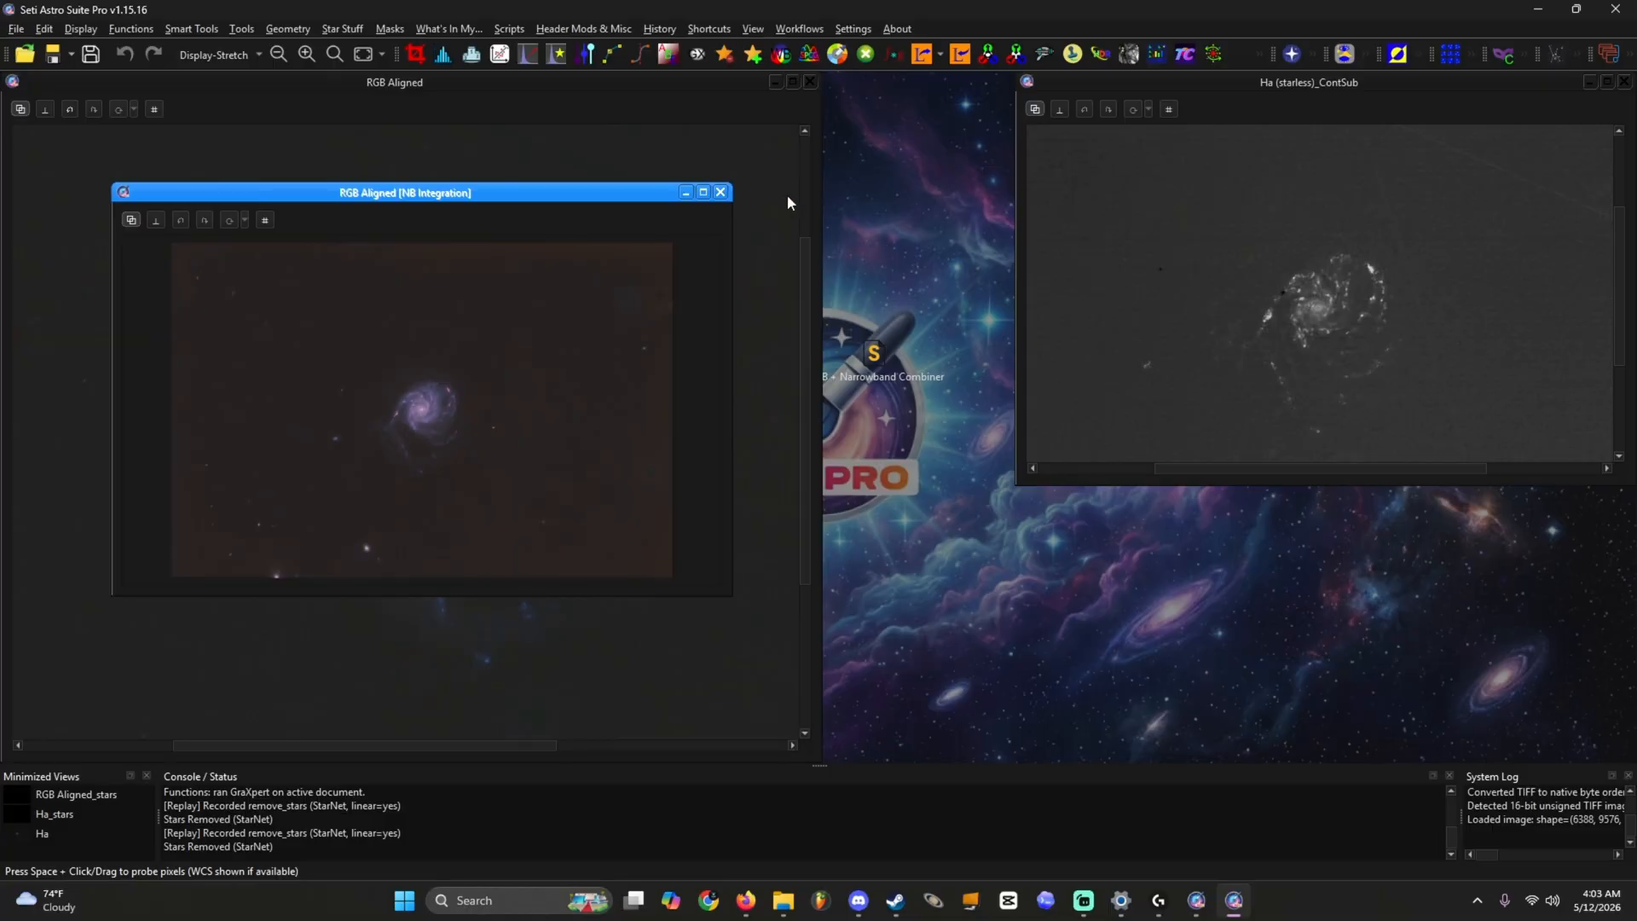
Step: Minimize RGB Aligned, enlarge the RGB Aligned [NB Integration] window beside the Ha image, and inspect its galaxy
click(769, 100)
click(775, 82)
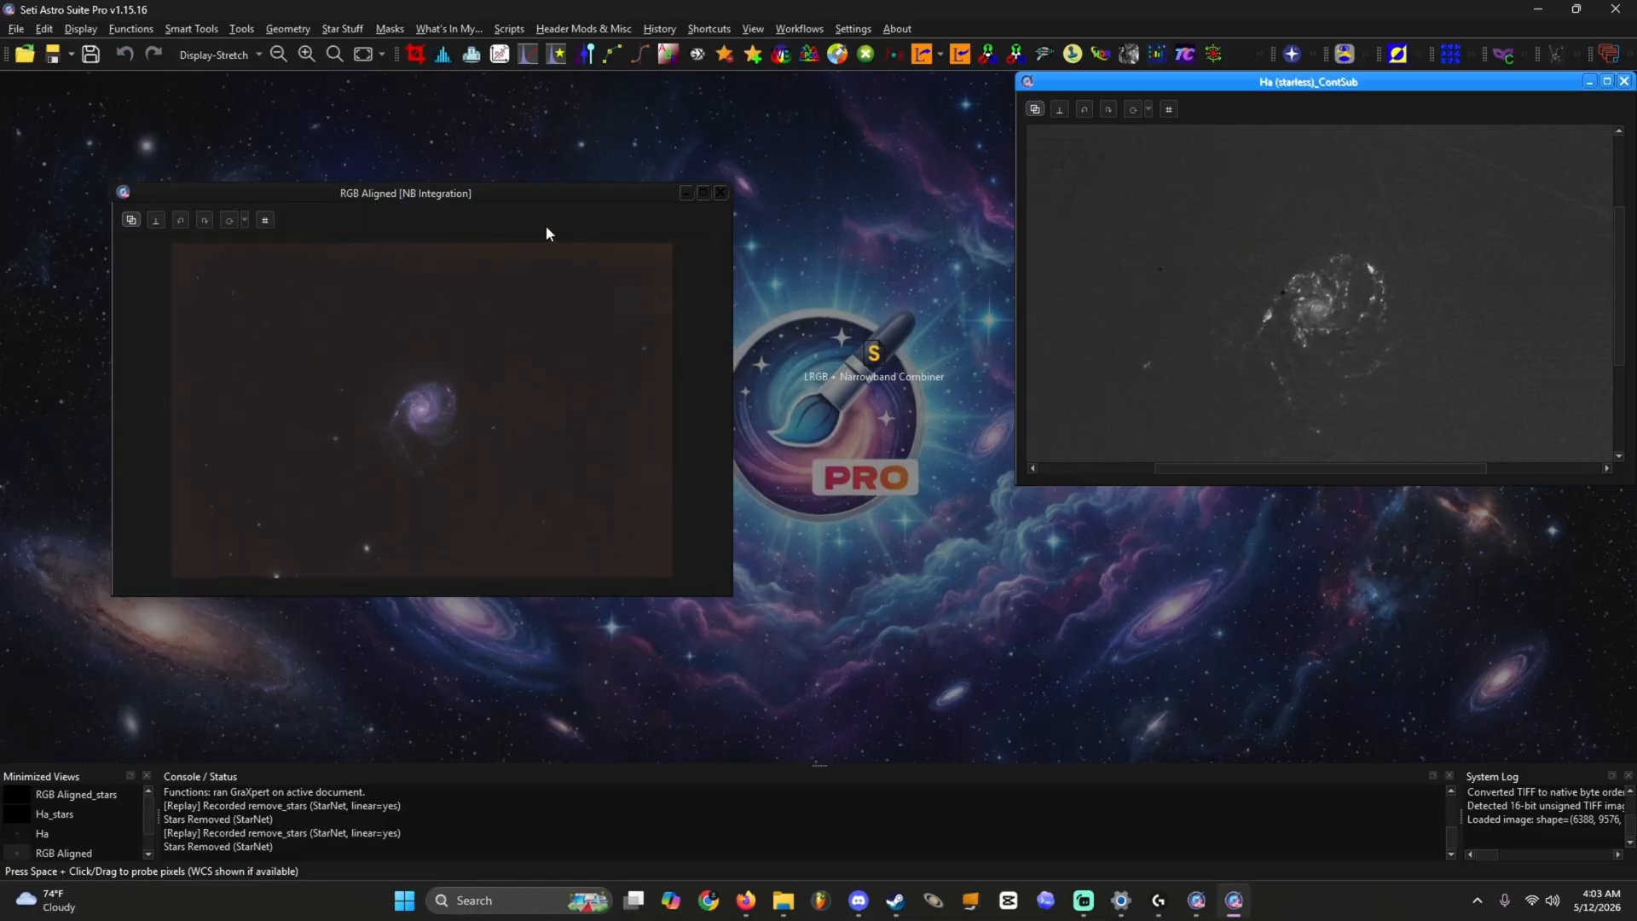
drag(540, 198, 428, 95)
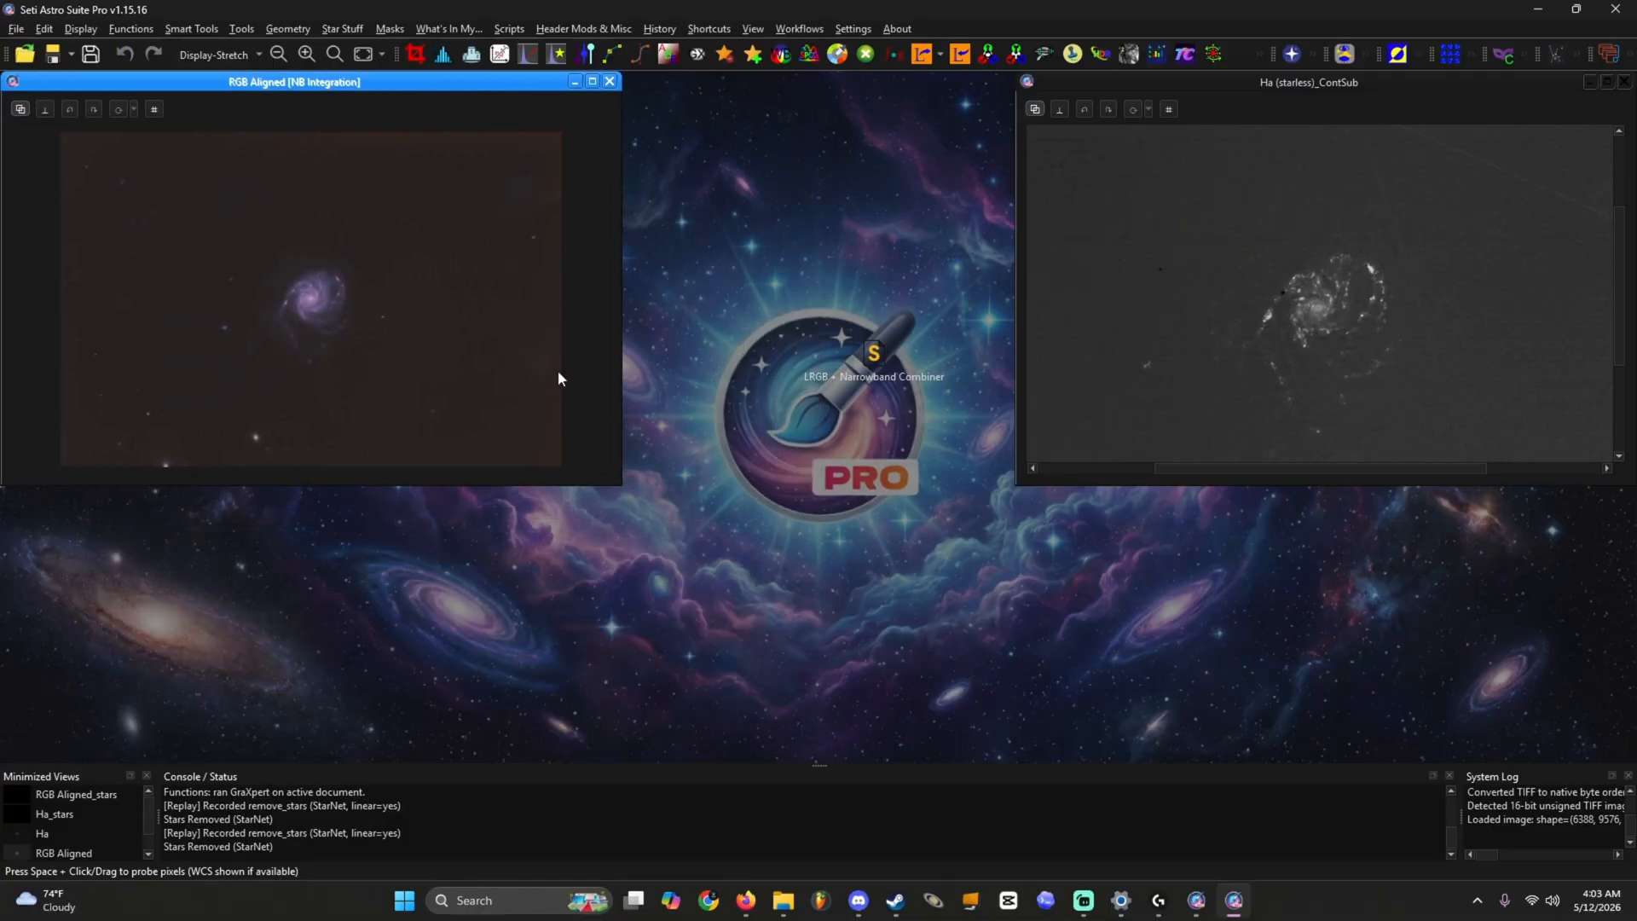
drag(624, 485, 853, 758)
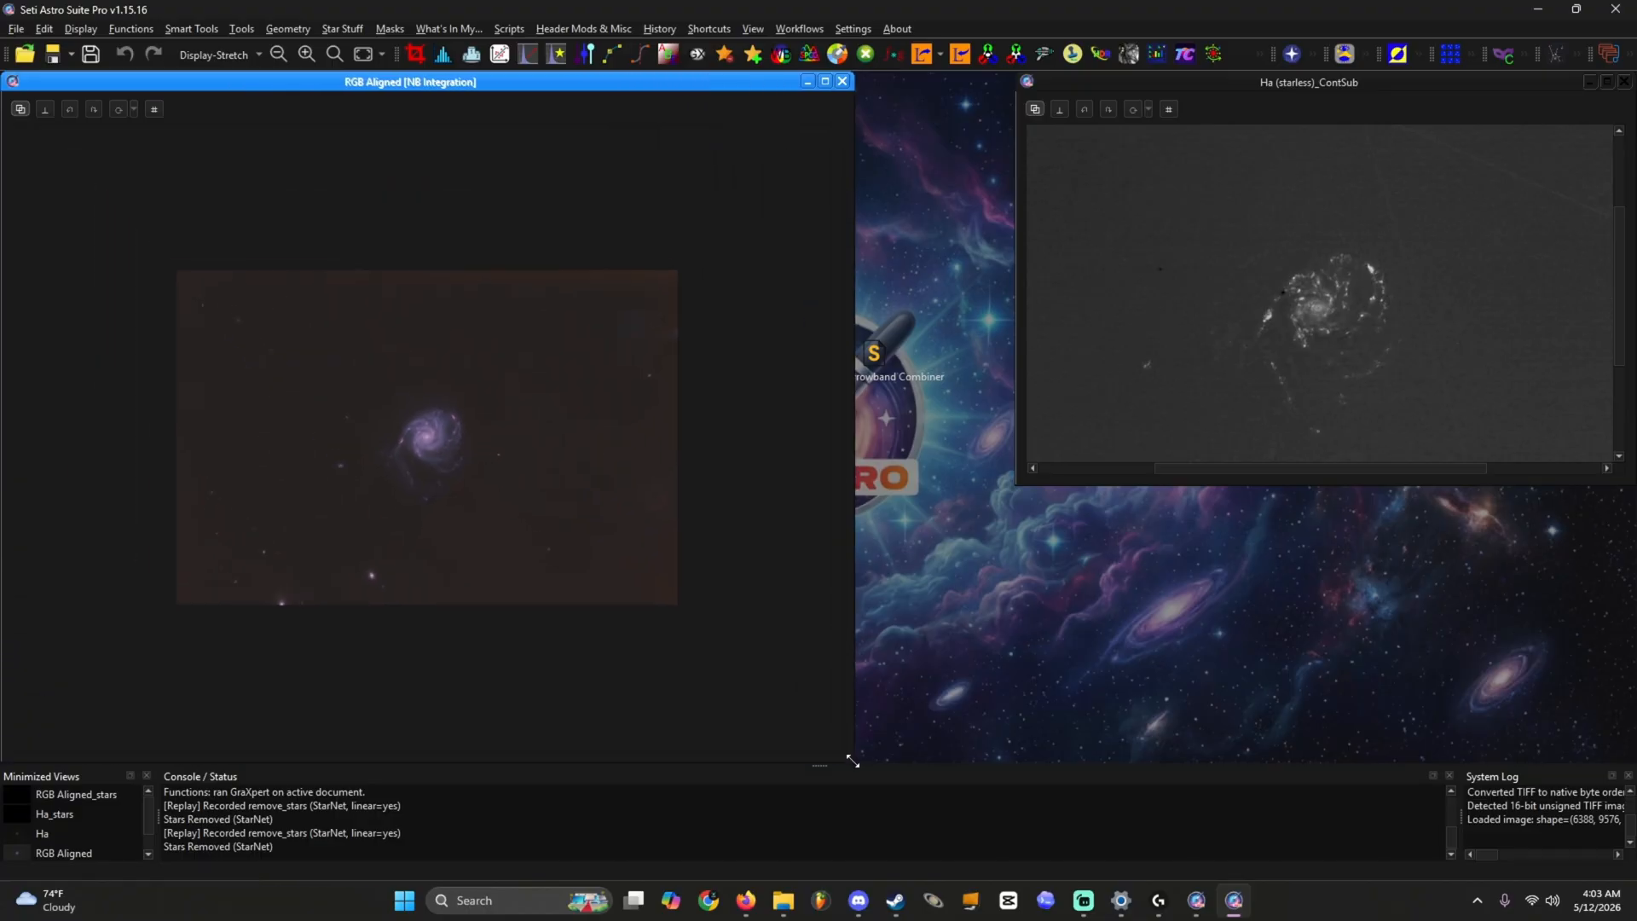
scroll(427, 444, up, 5)
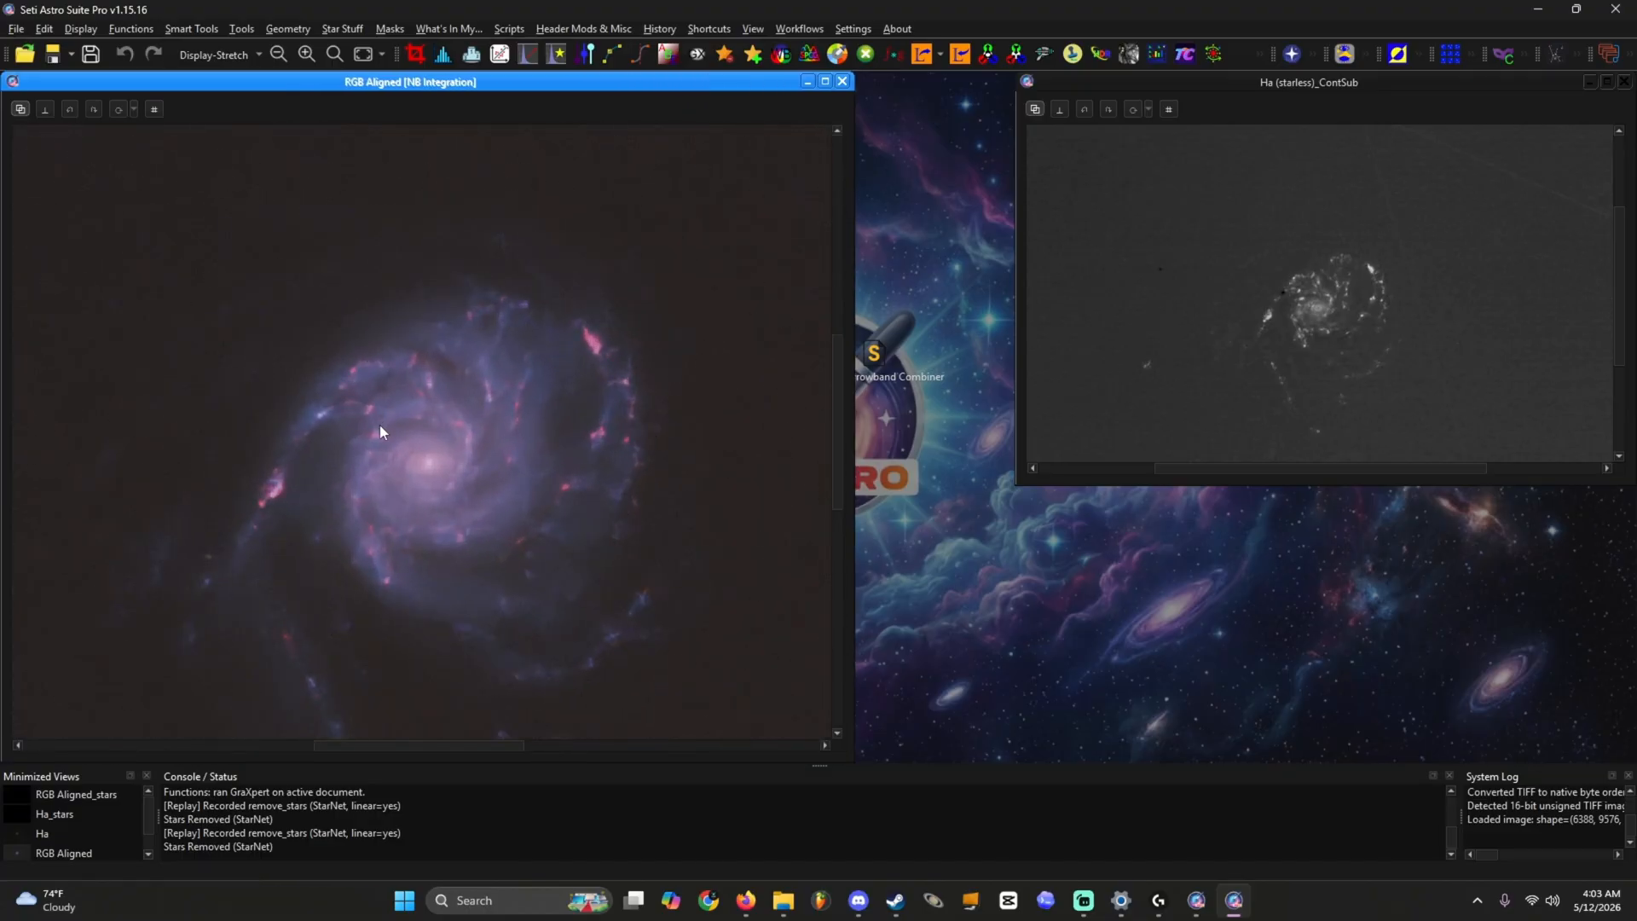
drag(382, 459, 423, 435)
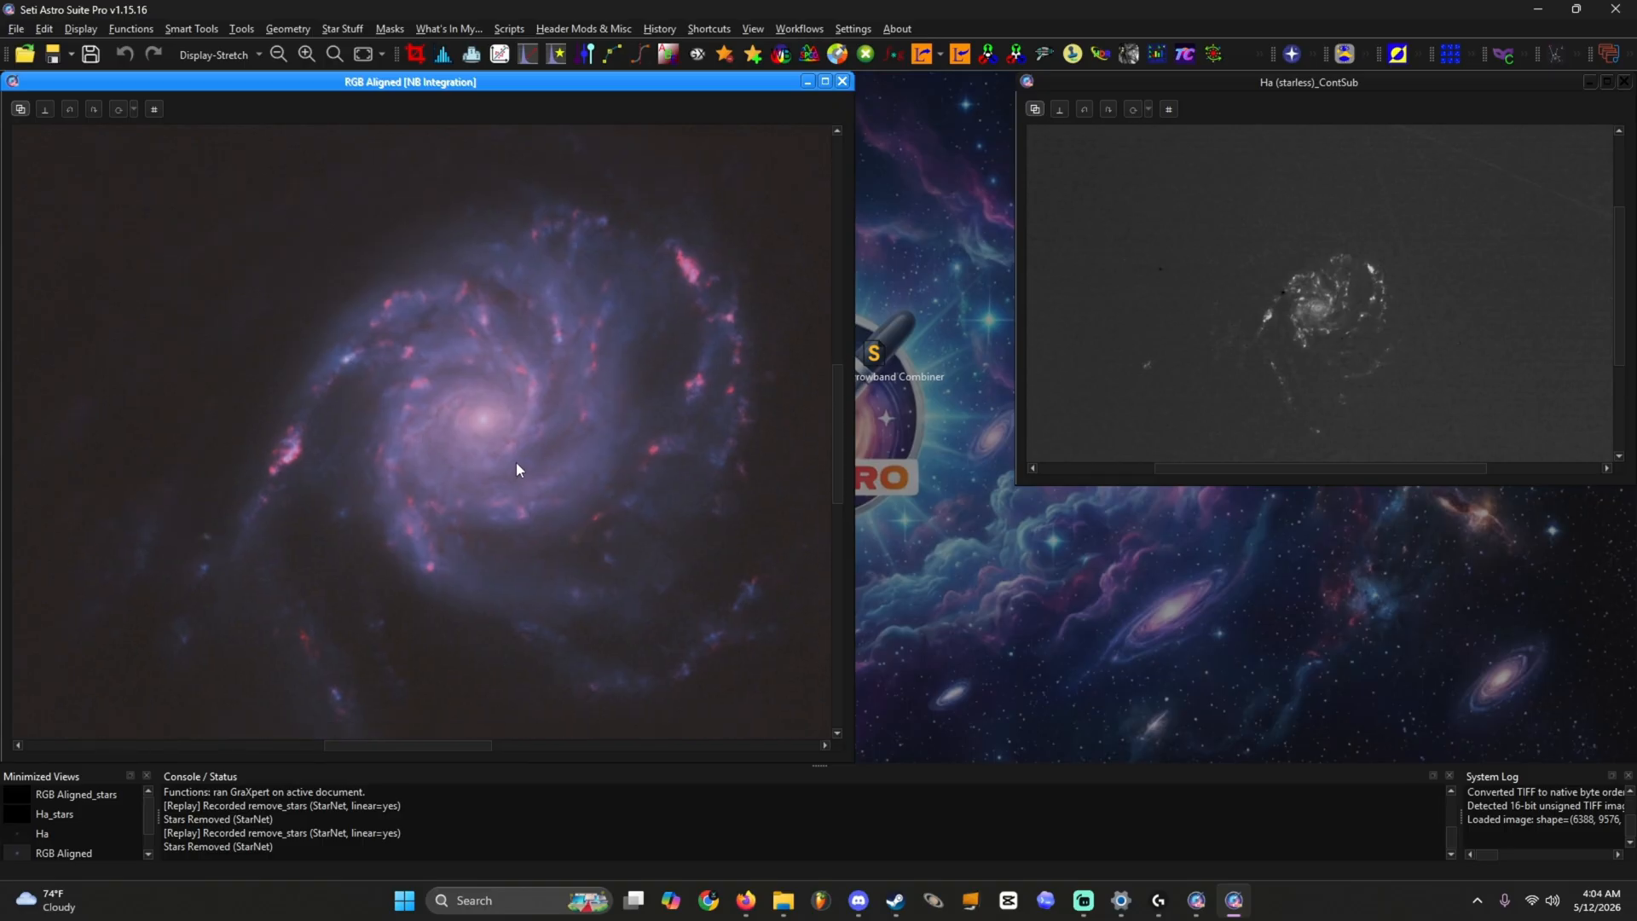
scroll(515, 462, down, 3)
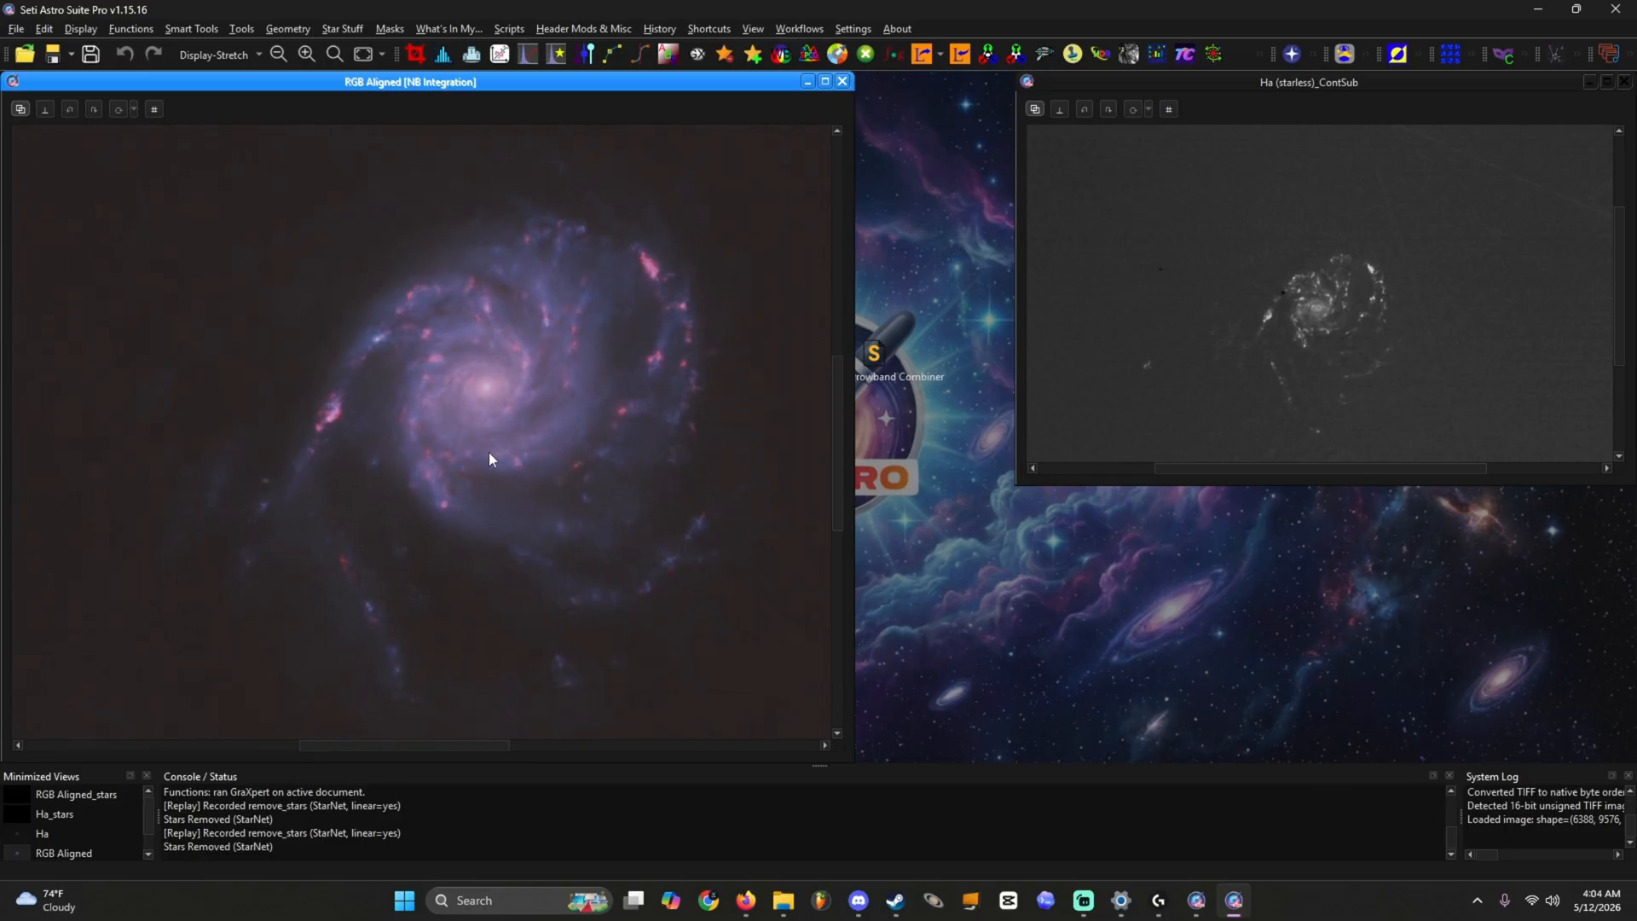
scroll(498, 455, down, 1)
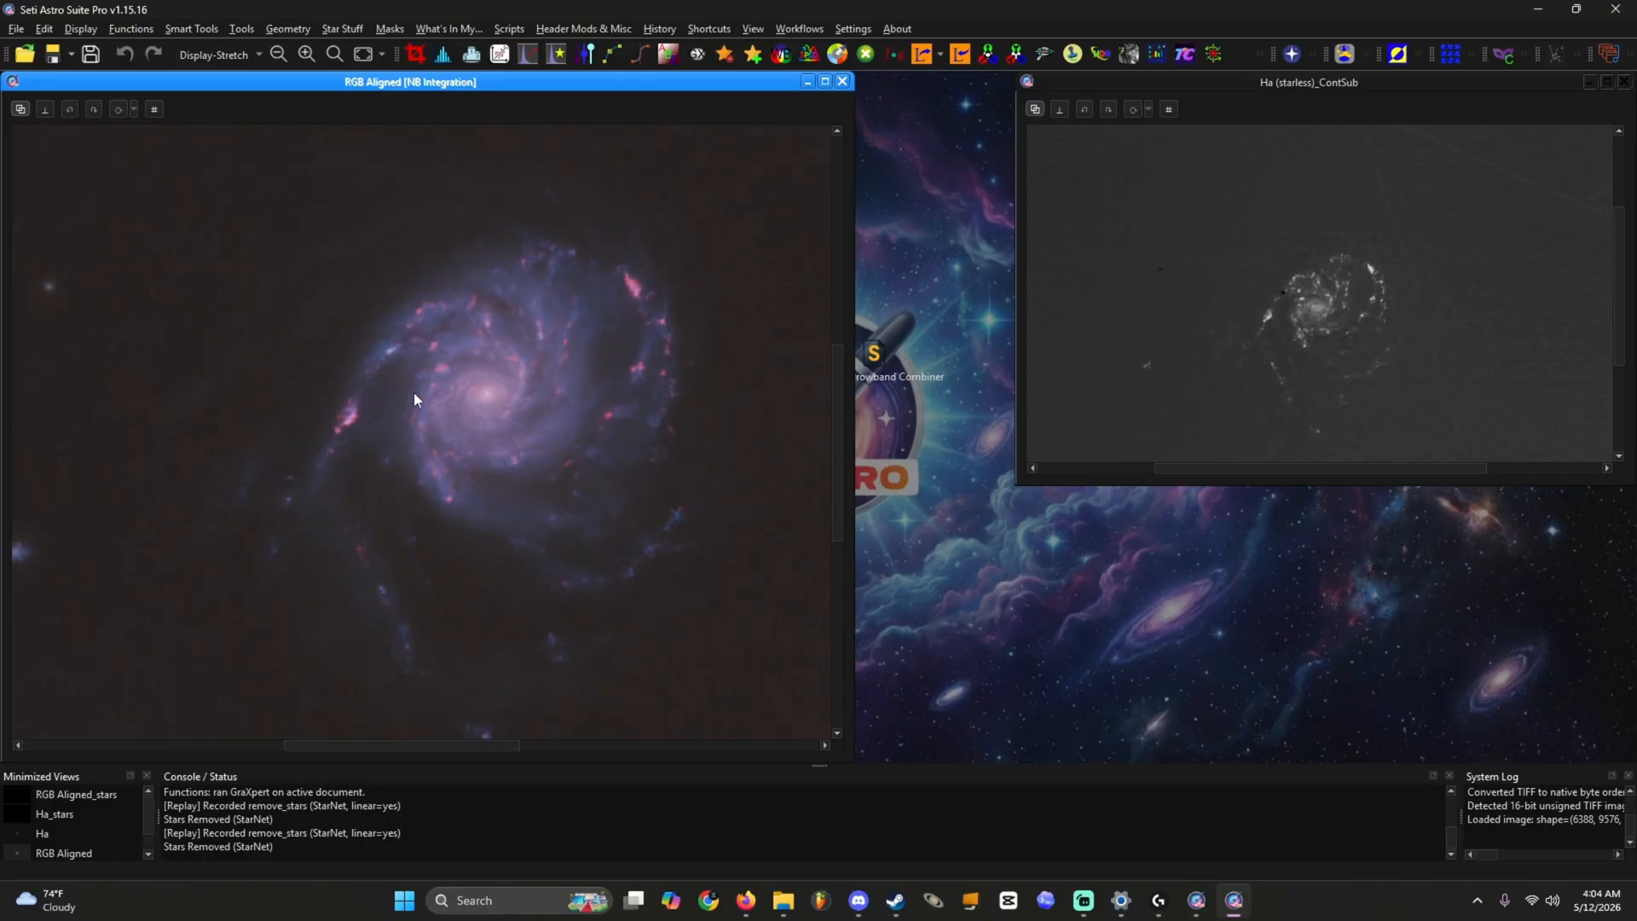
Step: Run Cosmic Clarity on the integrated image in Both mode, with an increased non-stellar sharpening amount, overwriting the active view
click(1303, 53)
click(632, 340)
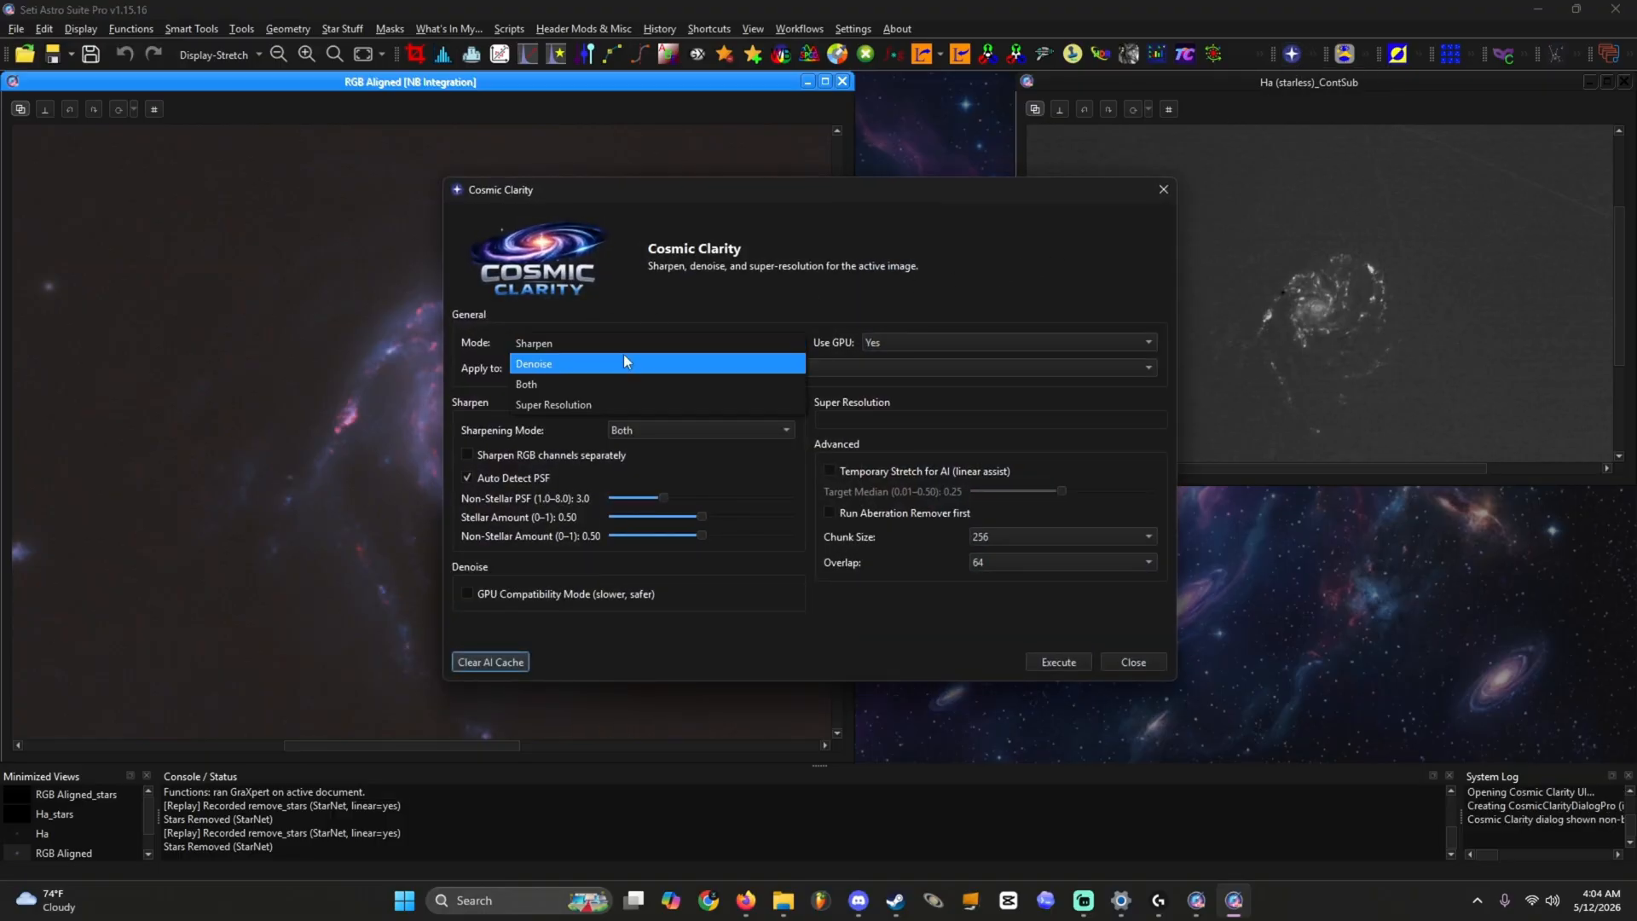
click(605, 379)
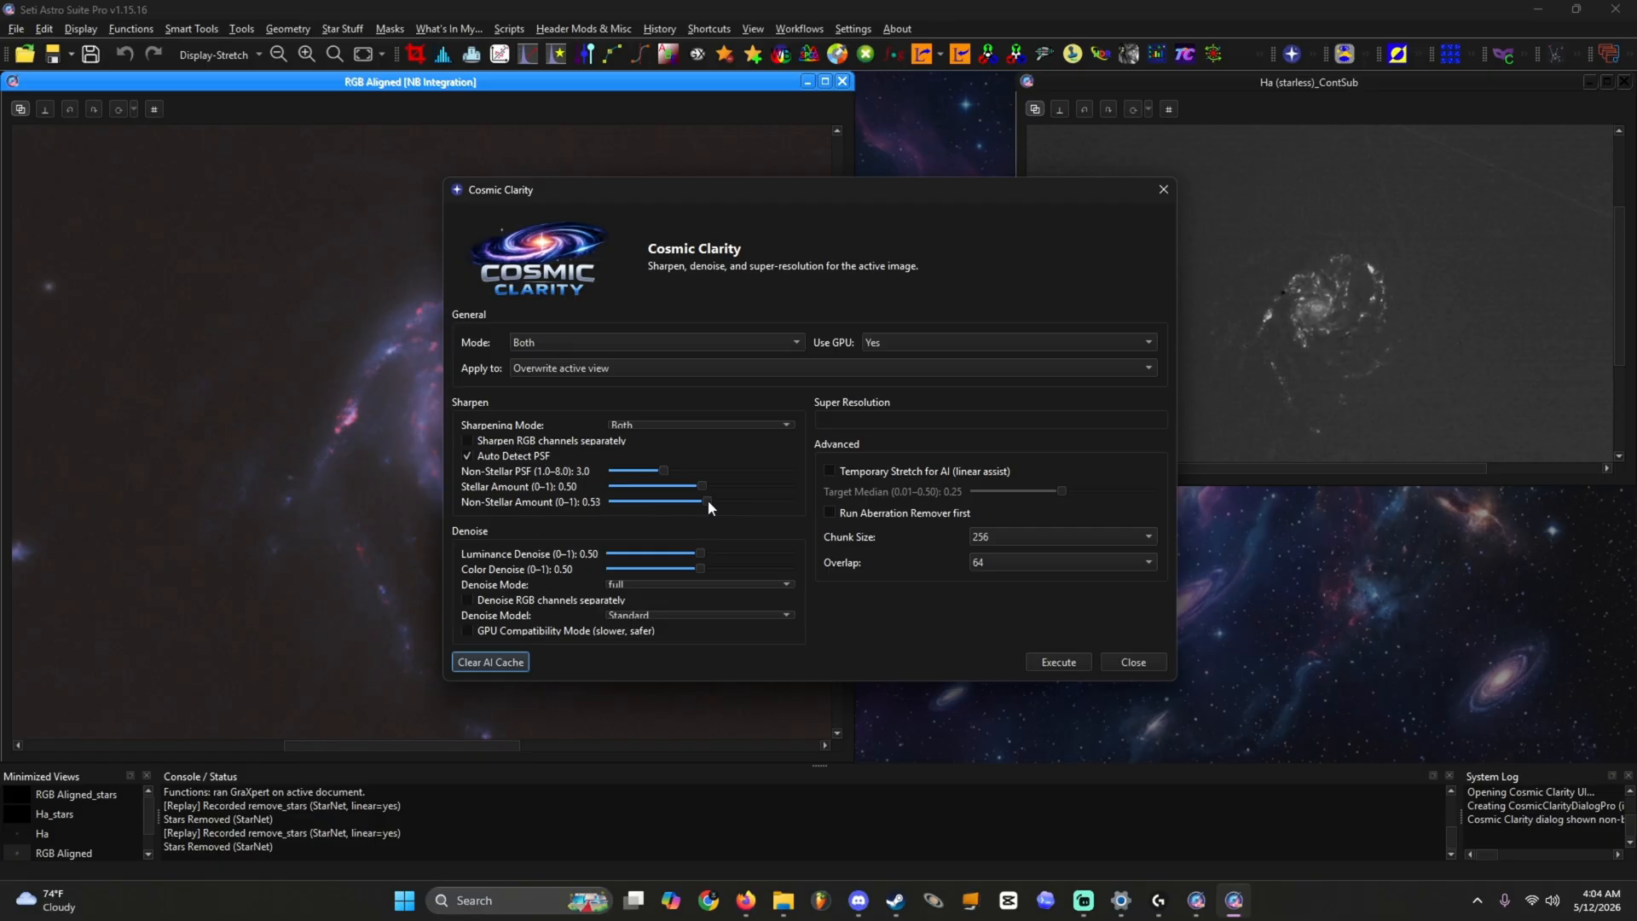
drag(707, 501, 737, 502)
click(1055, 662)
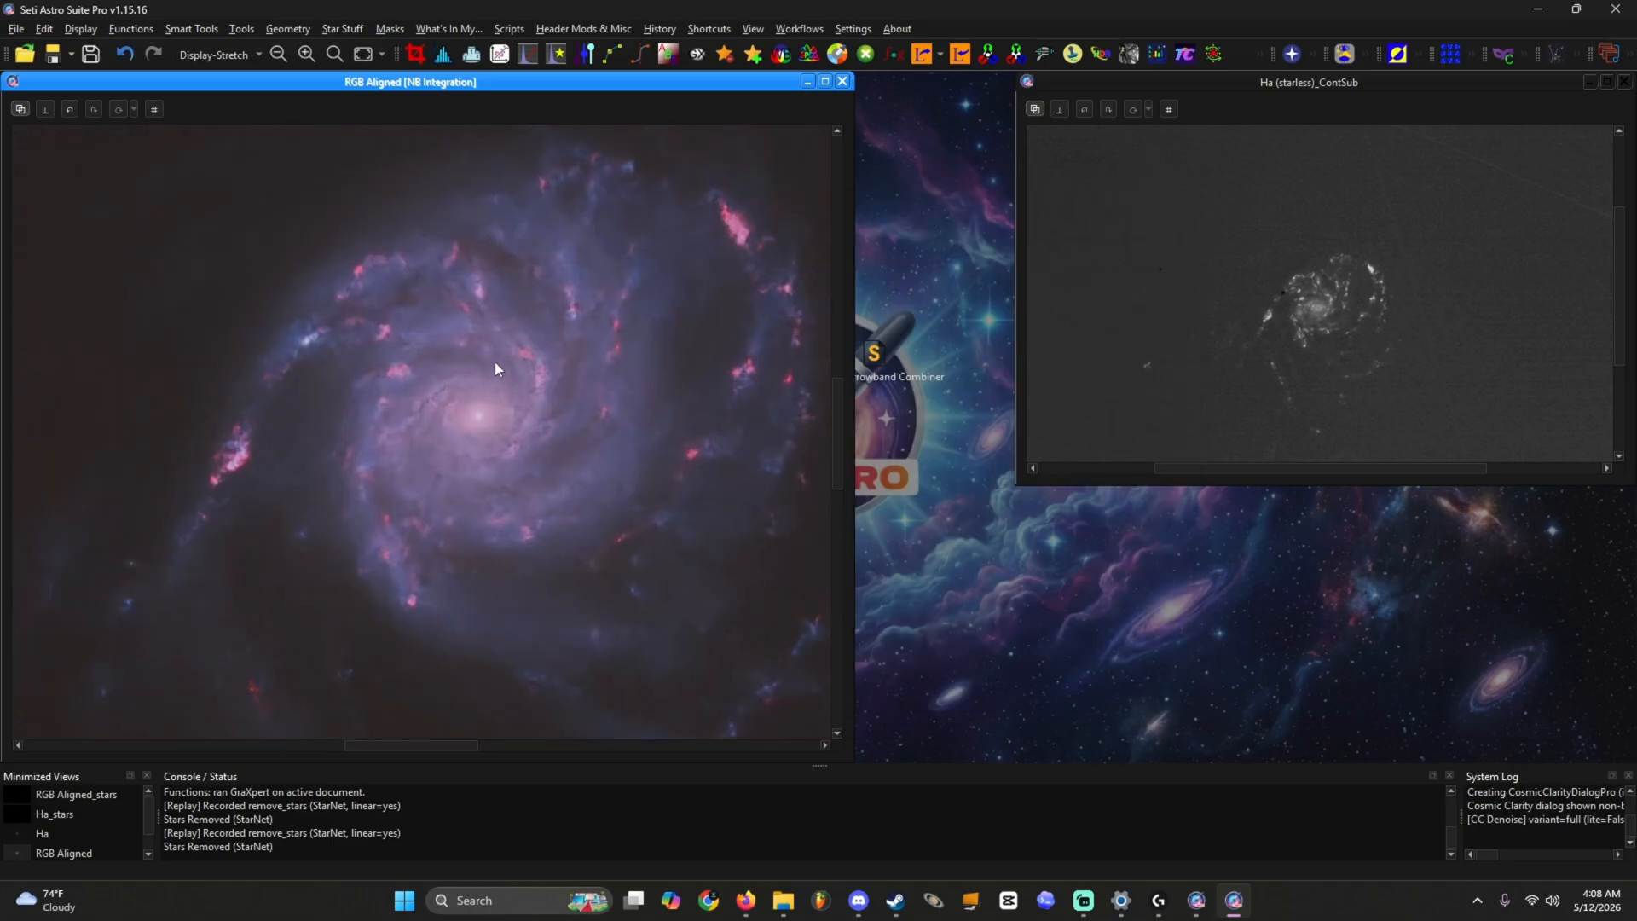
Step: Examine the sharpened galaxy's detail and Ha regions at several magnifications and compare them with the continuum-subtracted Ha image
scroll(494, 368, down, 2)
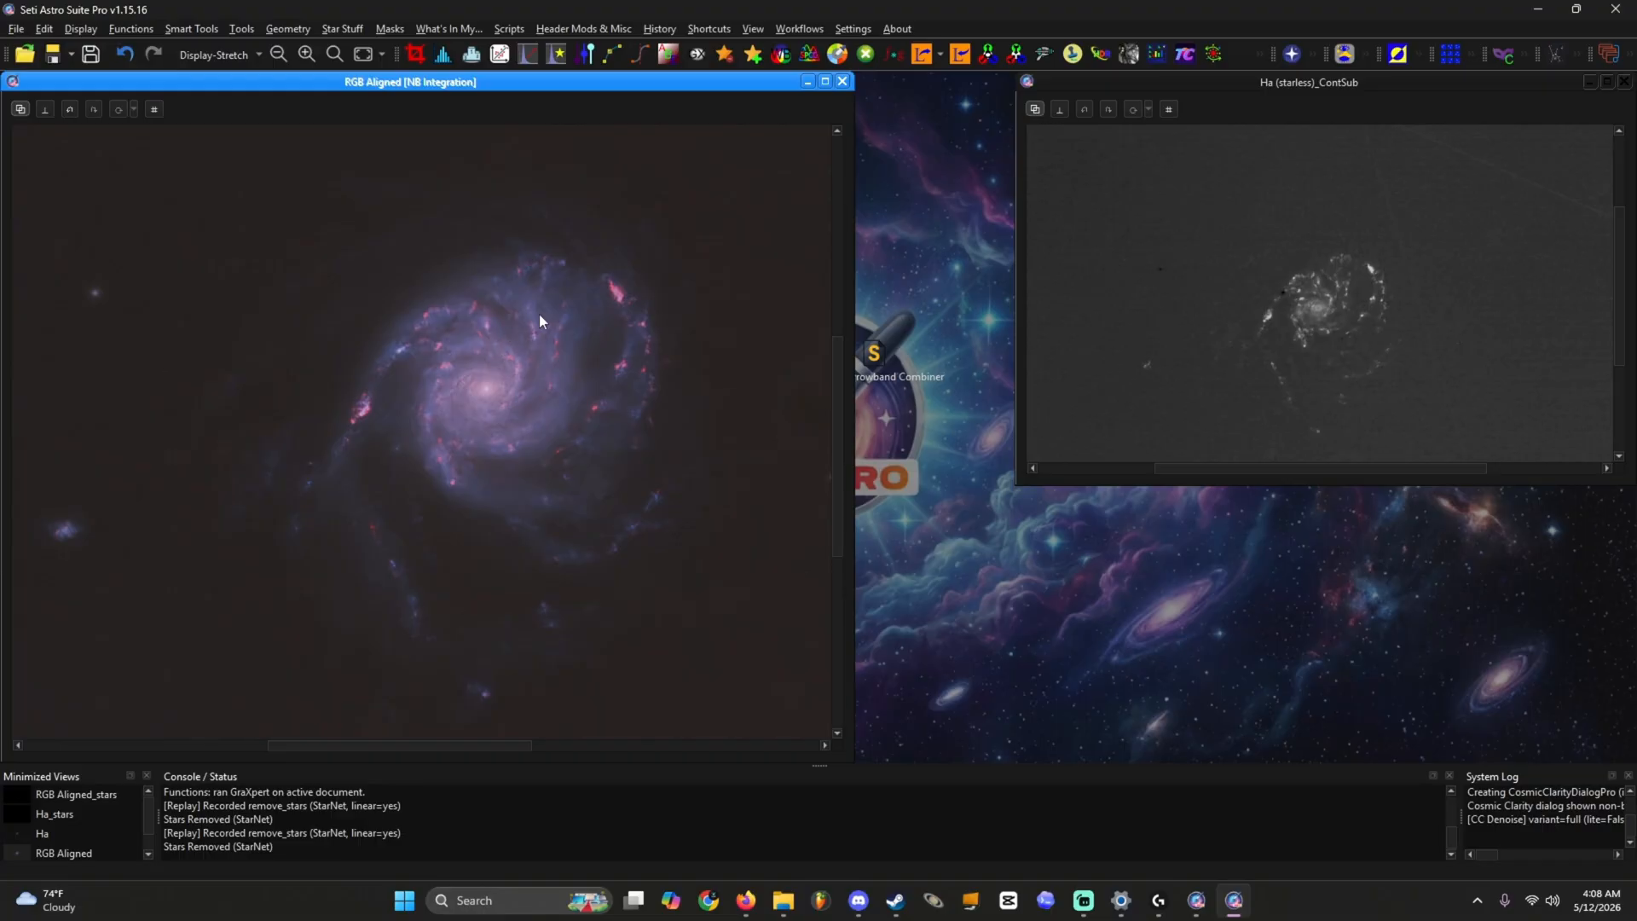
scroll(443, 312, up, 3)
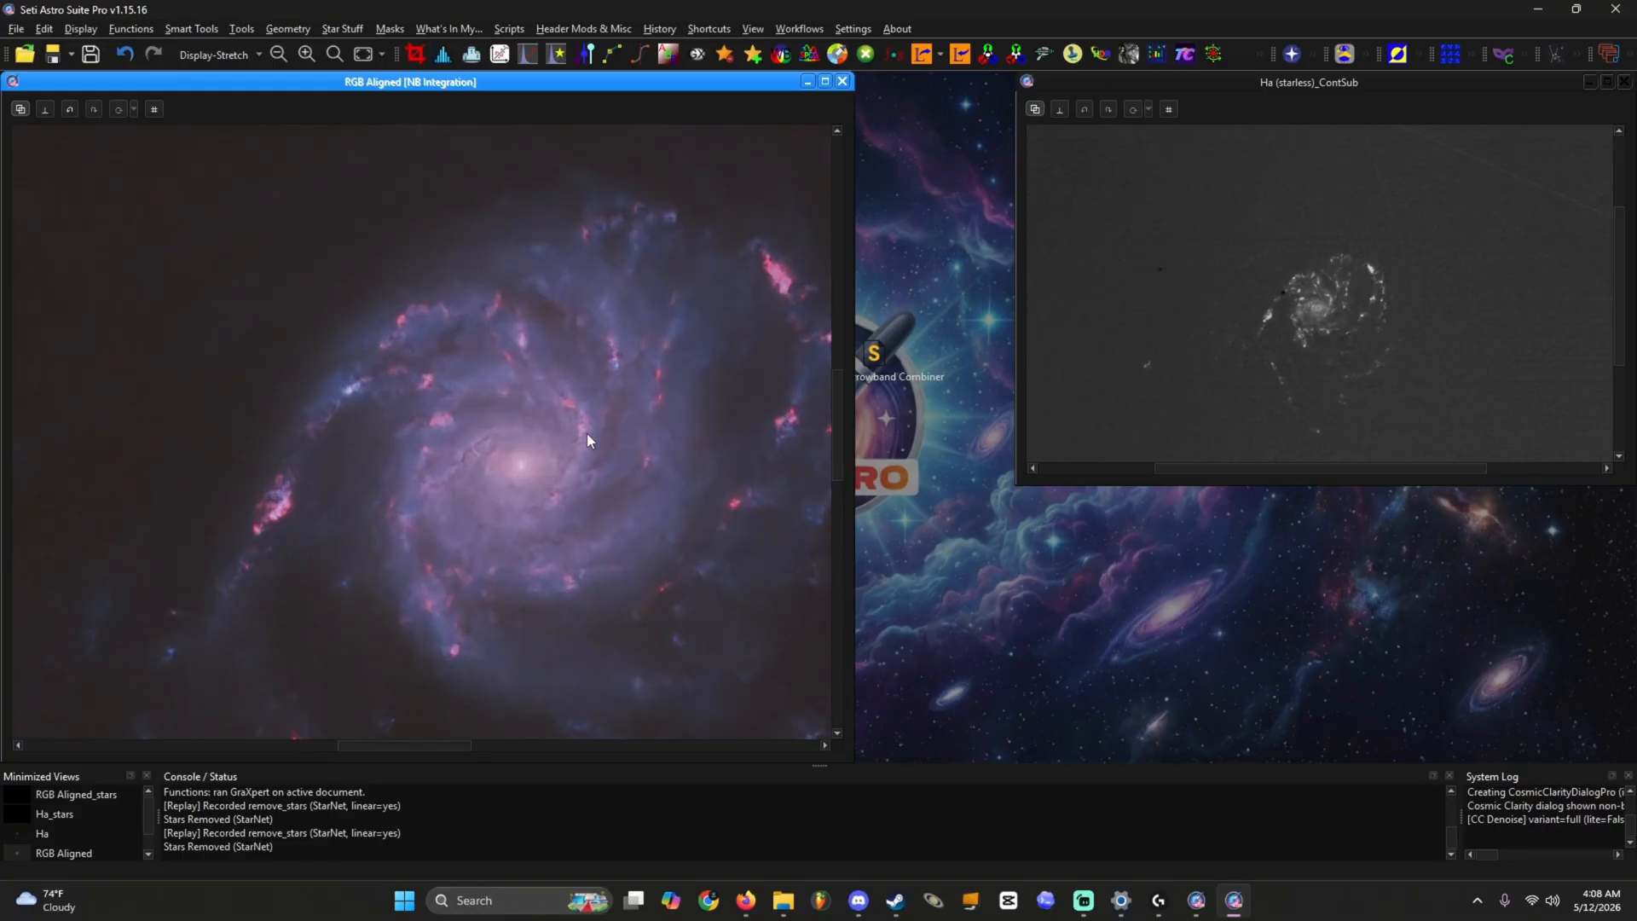
scroll(1321, 300, up, 4)
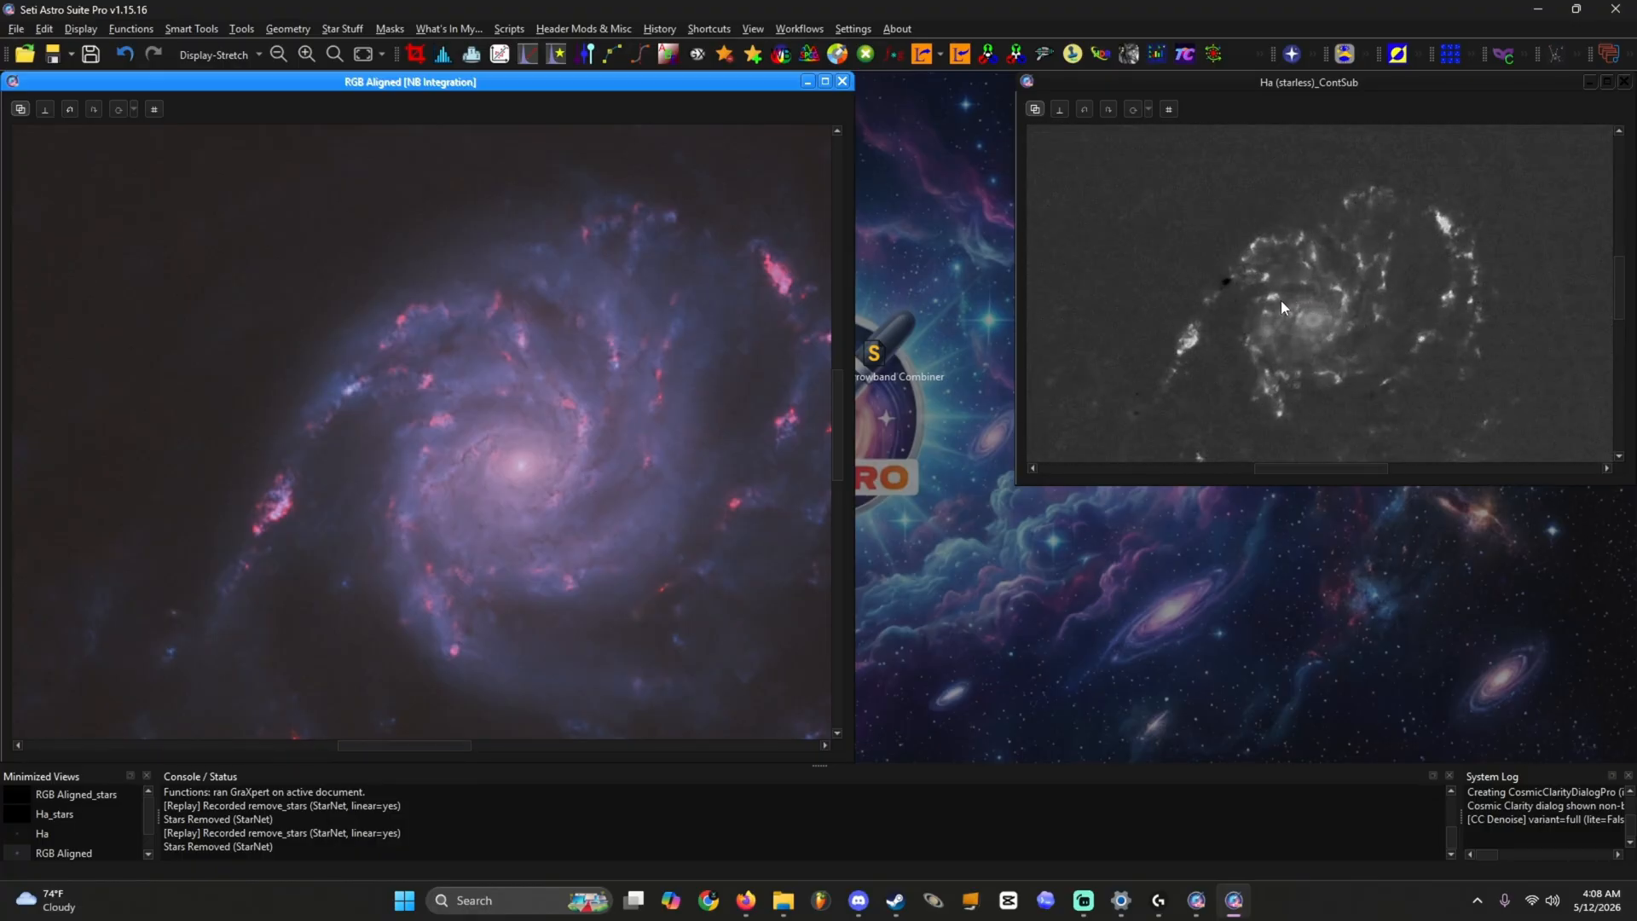
drag(1281, 300, 1282, 279)
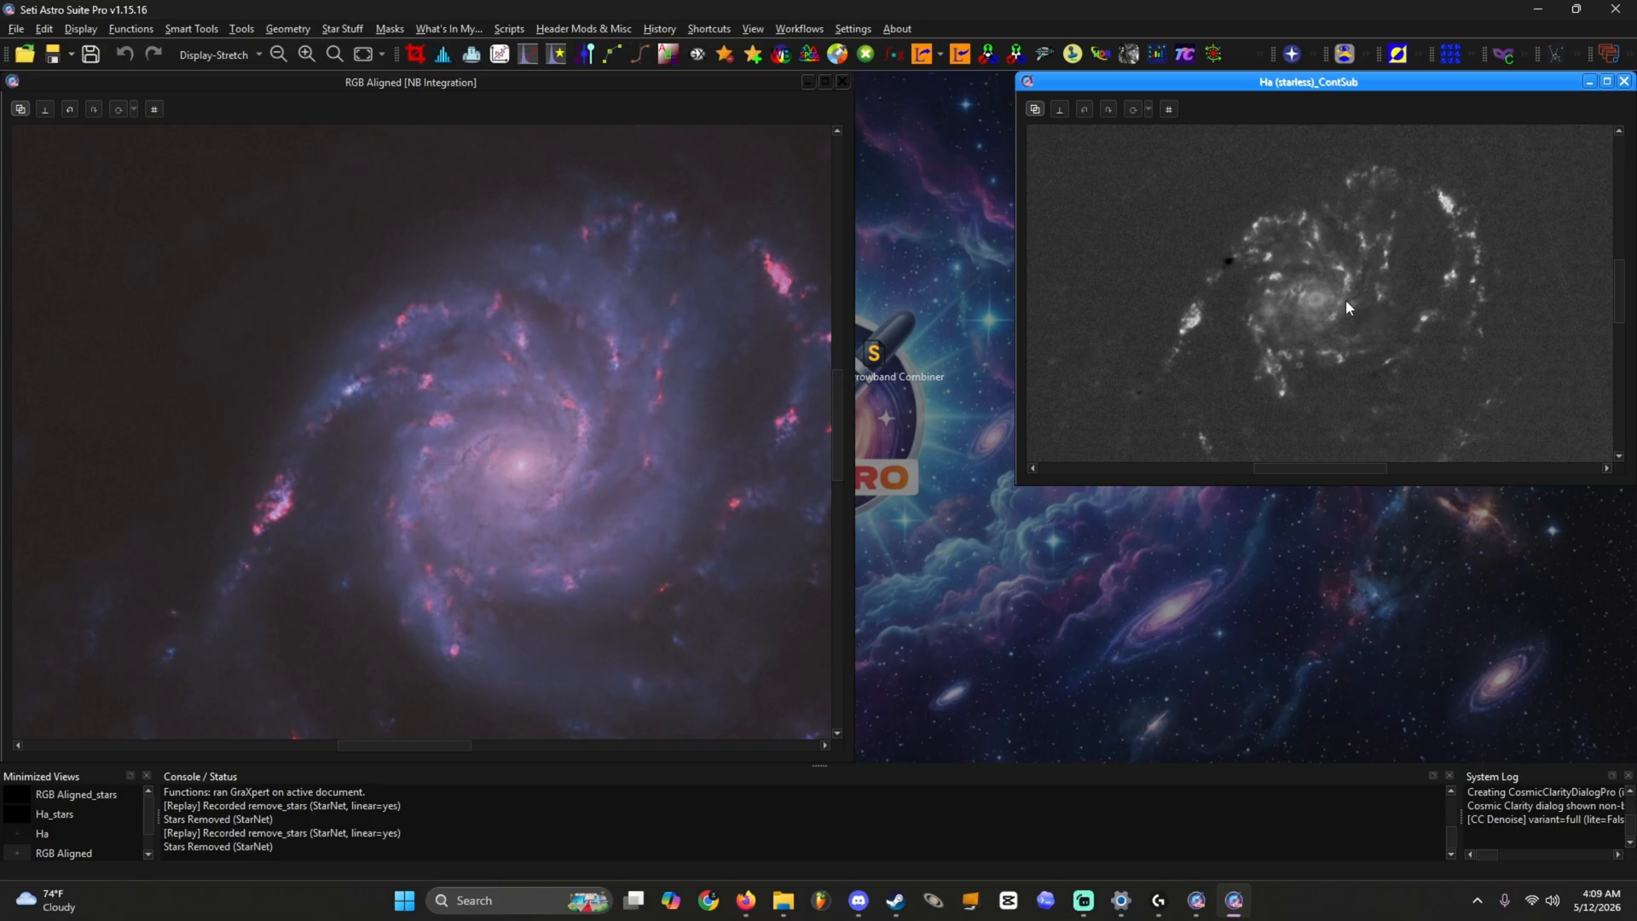
scroll(1346, 303, down, 1)
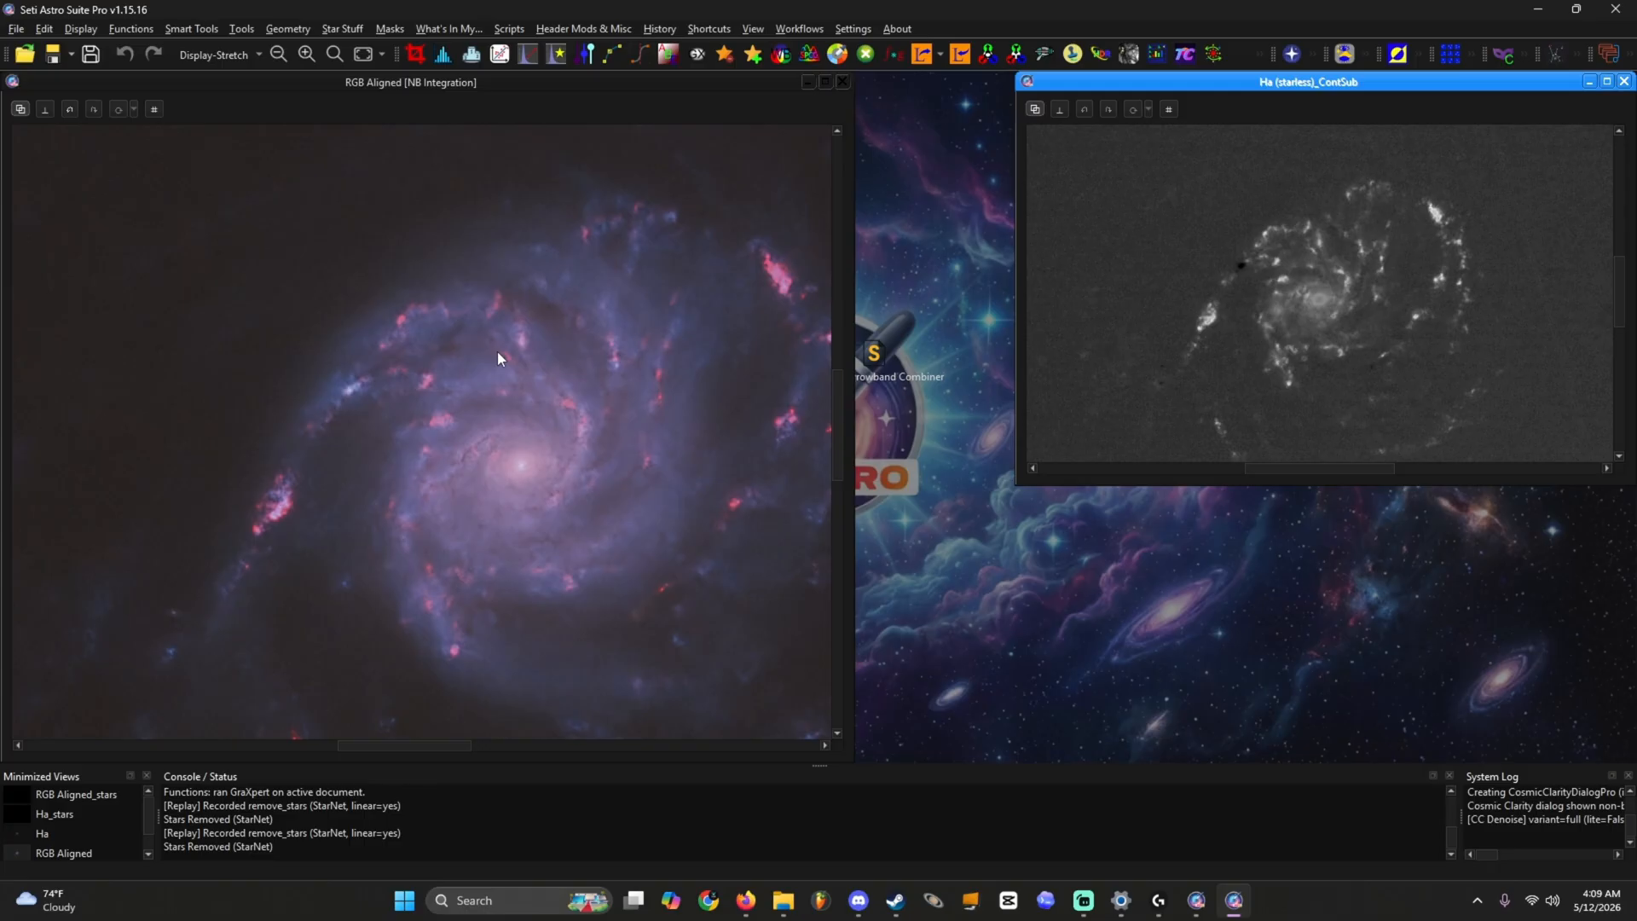
click(450, 380)
scroll(511, 387, down, 2)
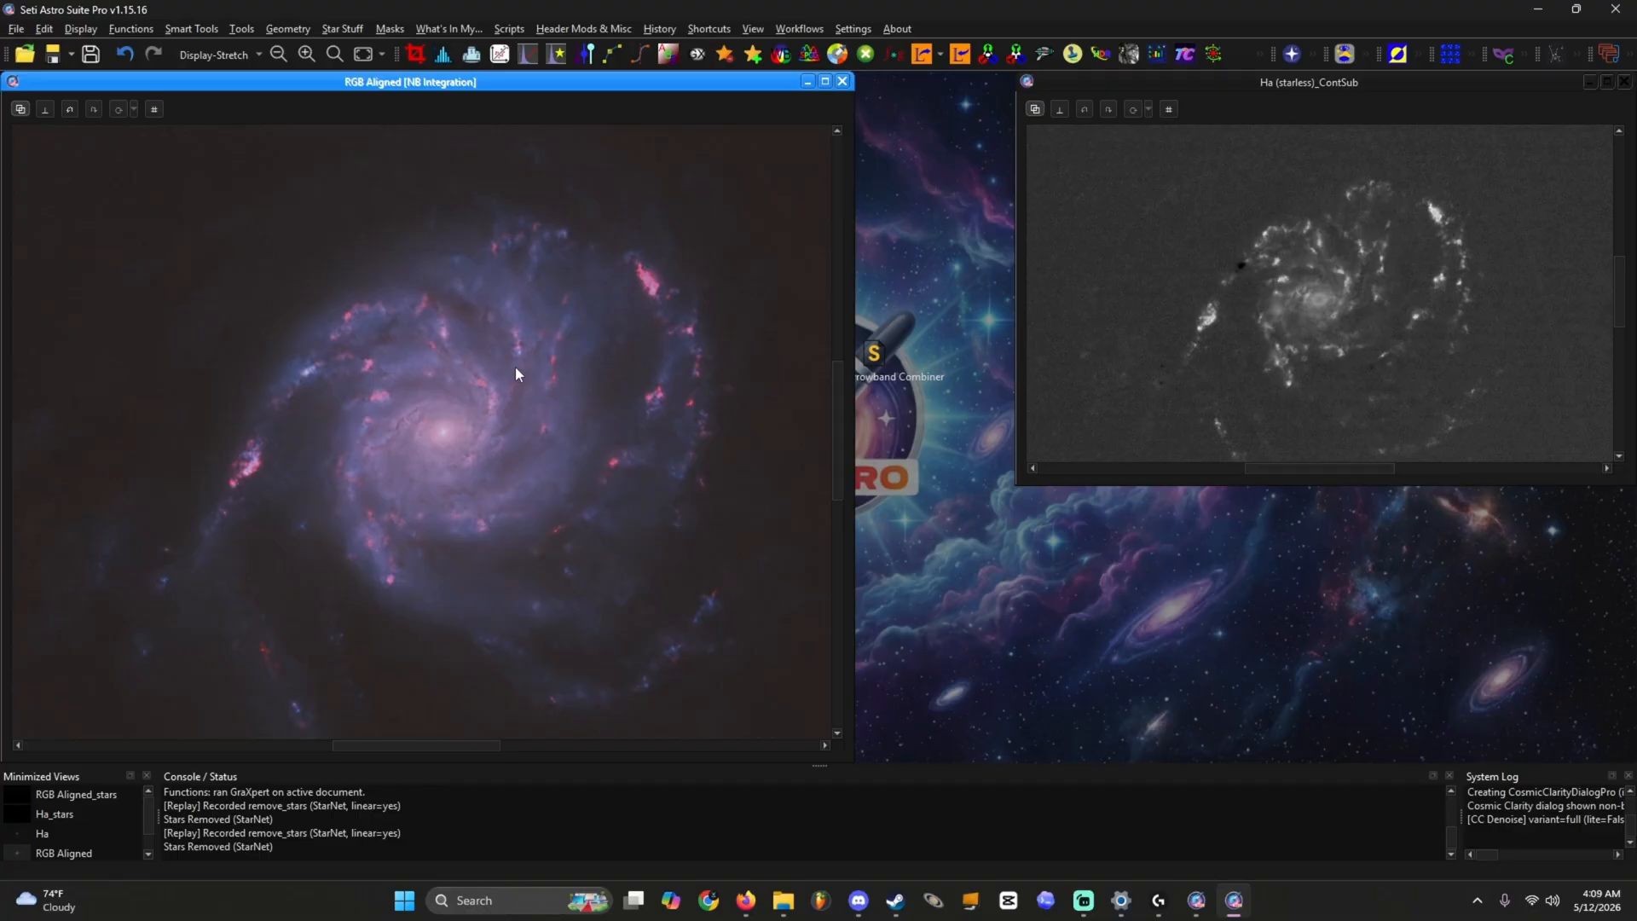
scroll(516, 373, down, 1)
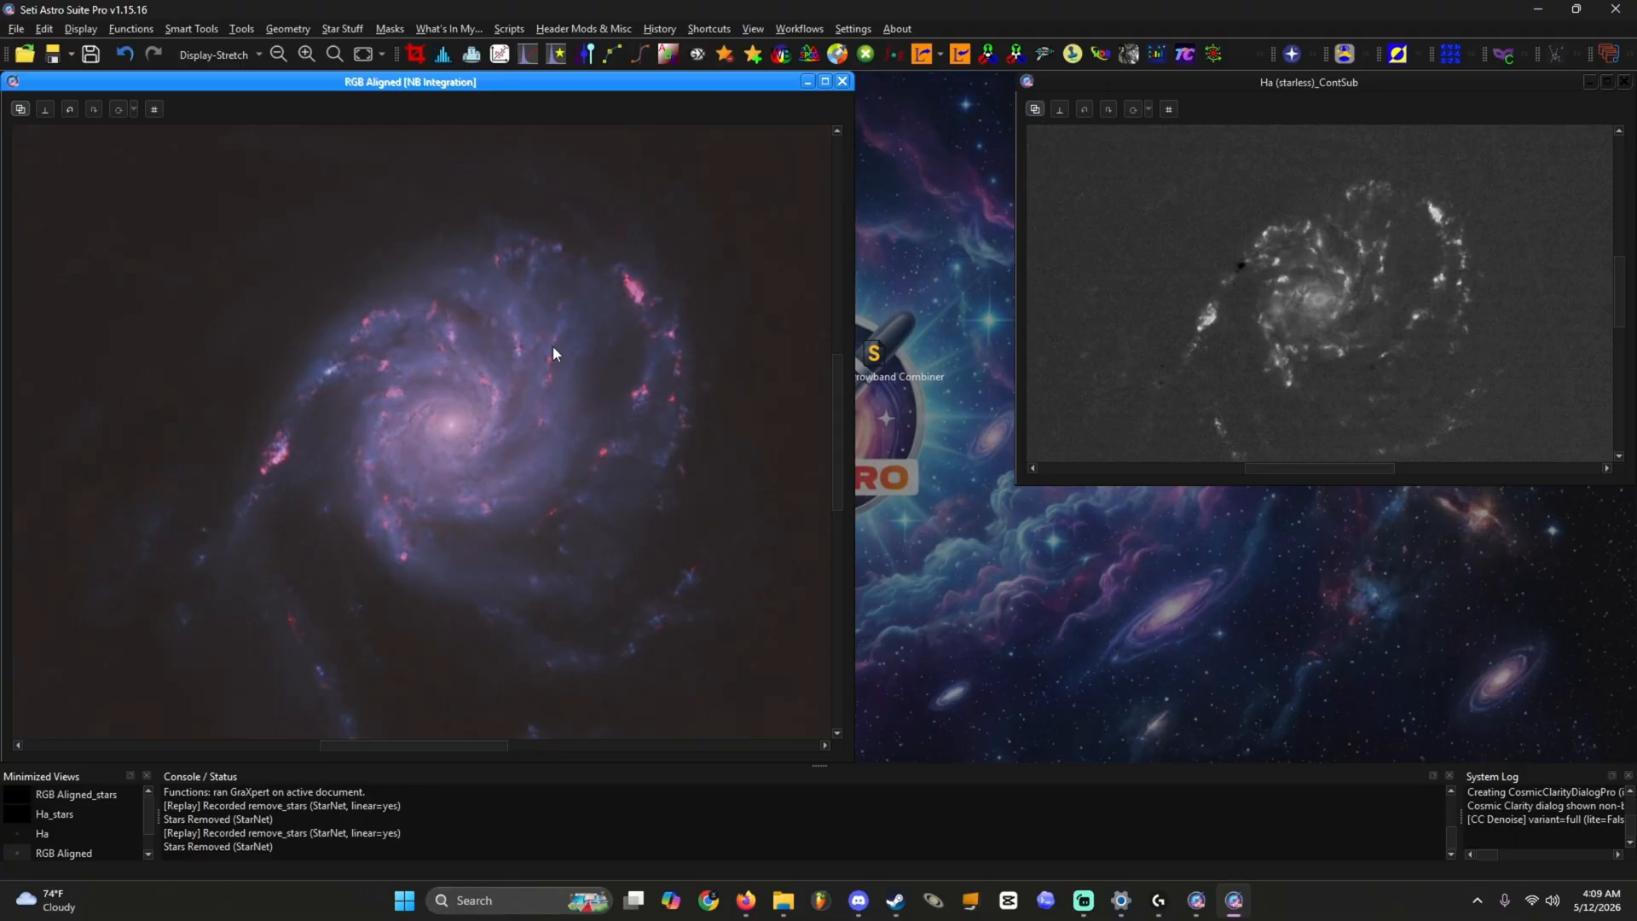
scroll(552, 345, down, 3)
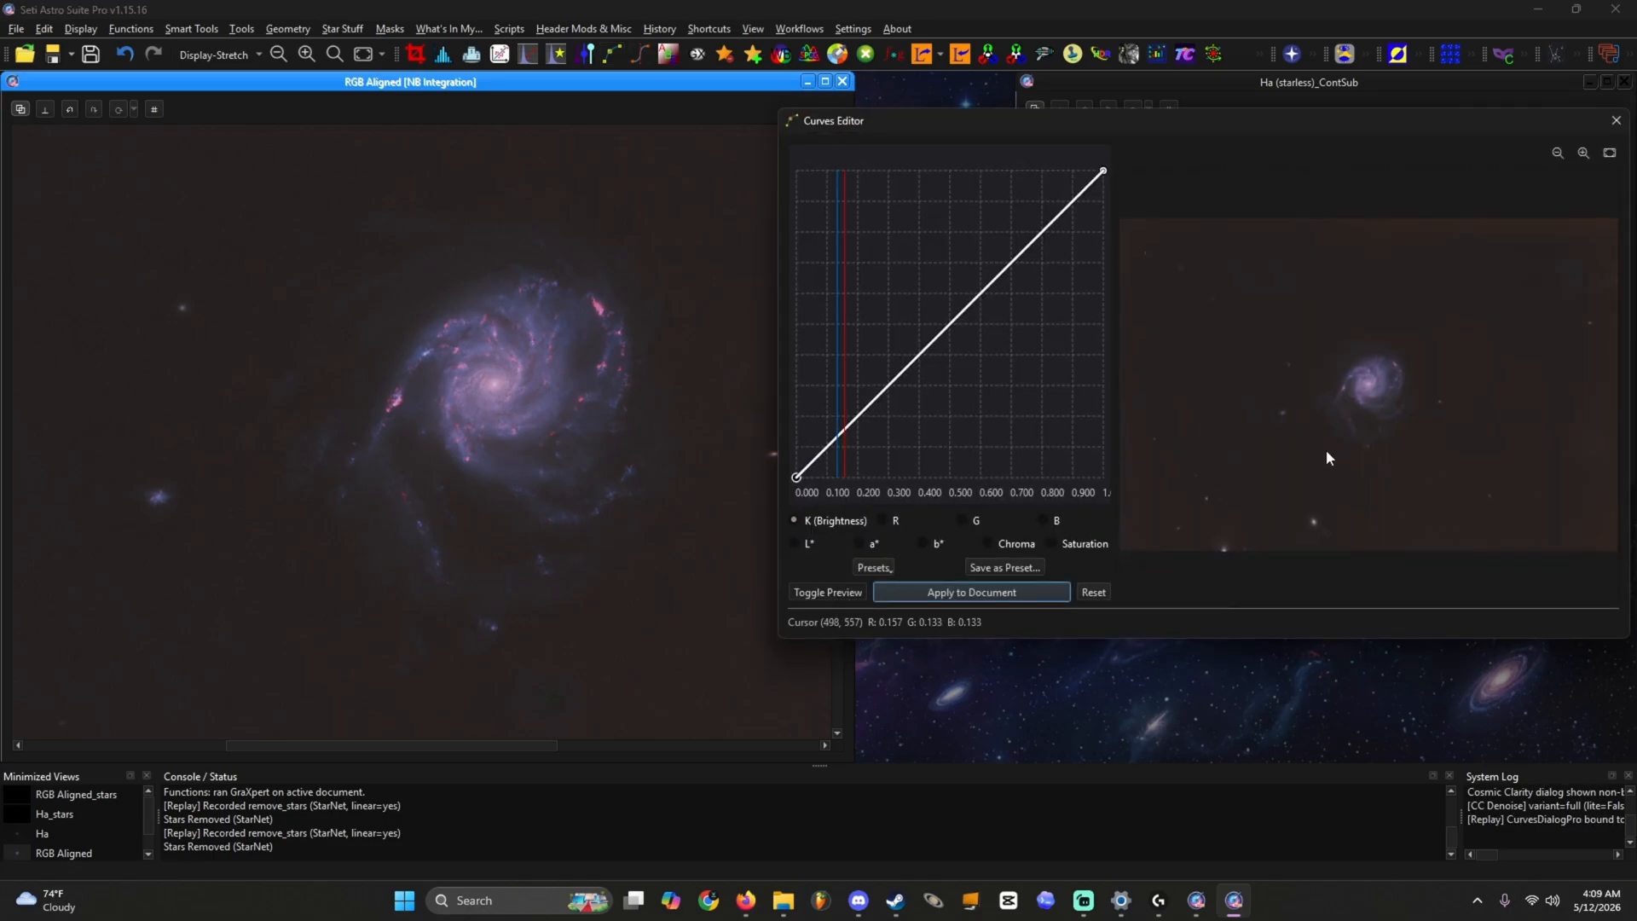
Step: In Curves, add green-channel points sampled from the background and galaxy, raise the galaxy point slightly above the diagonal, and apply to the document
click(1040, 519)
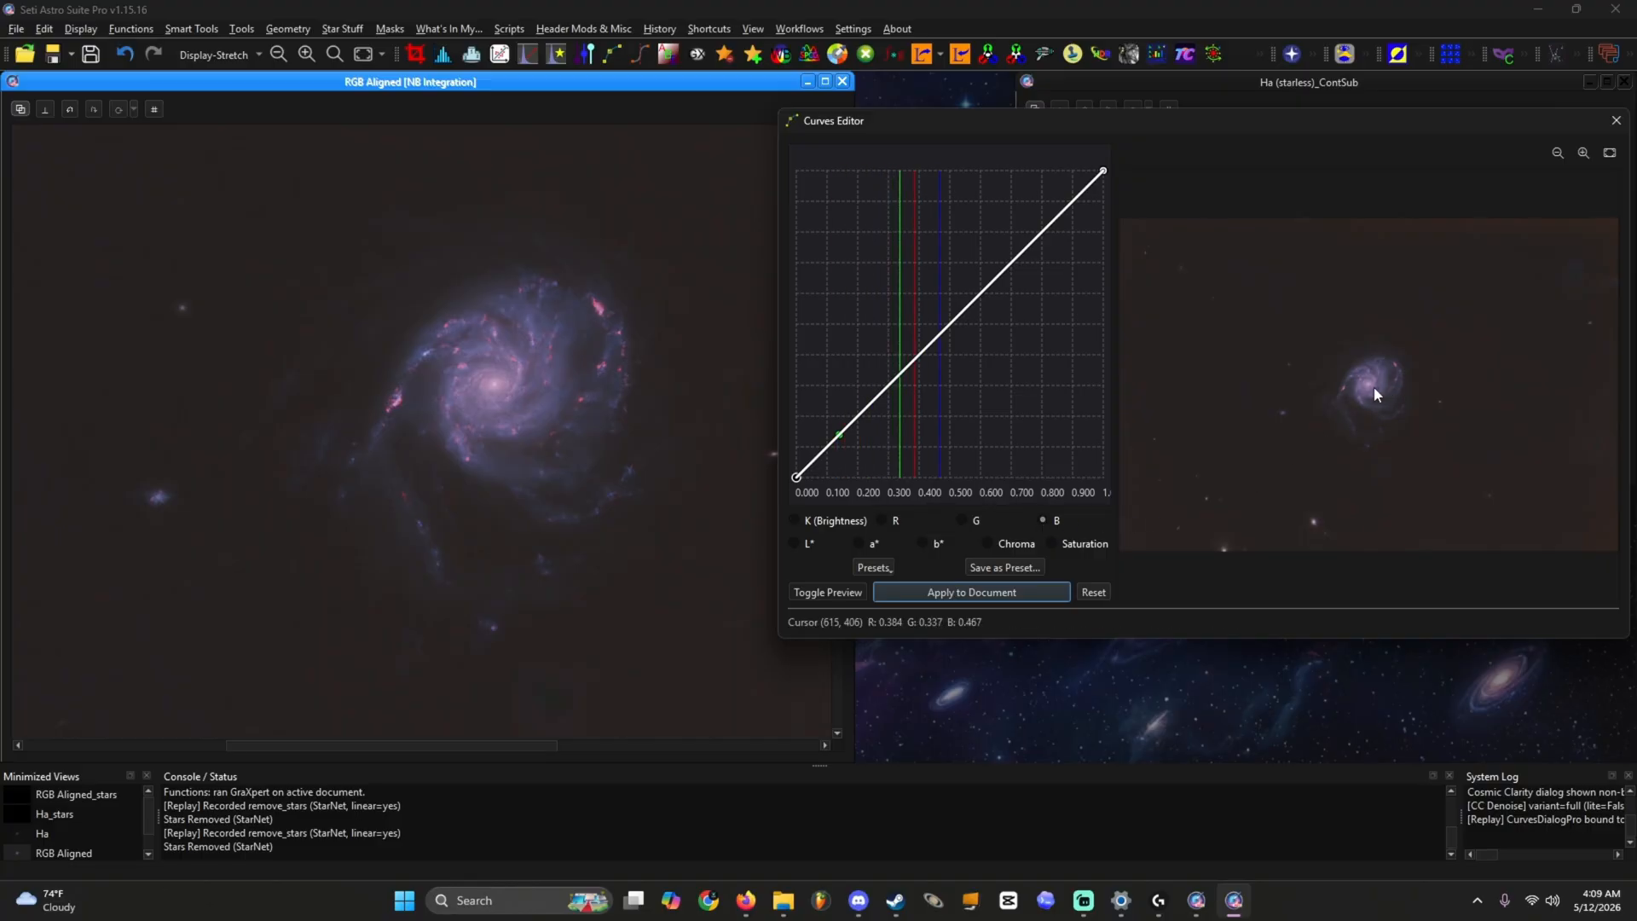
click(986, 517)
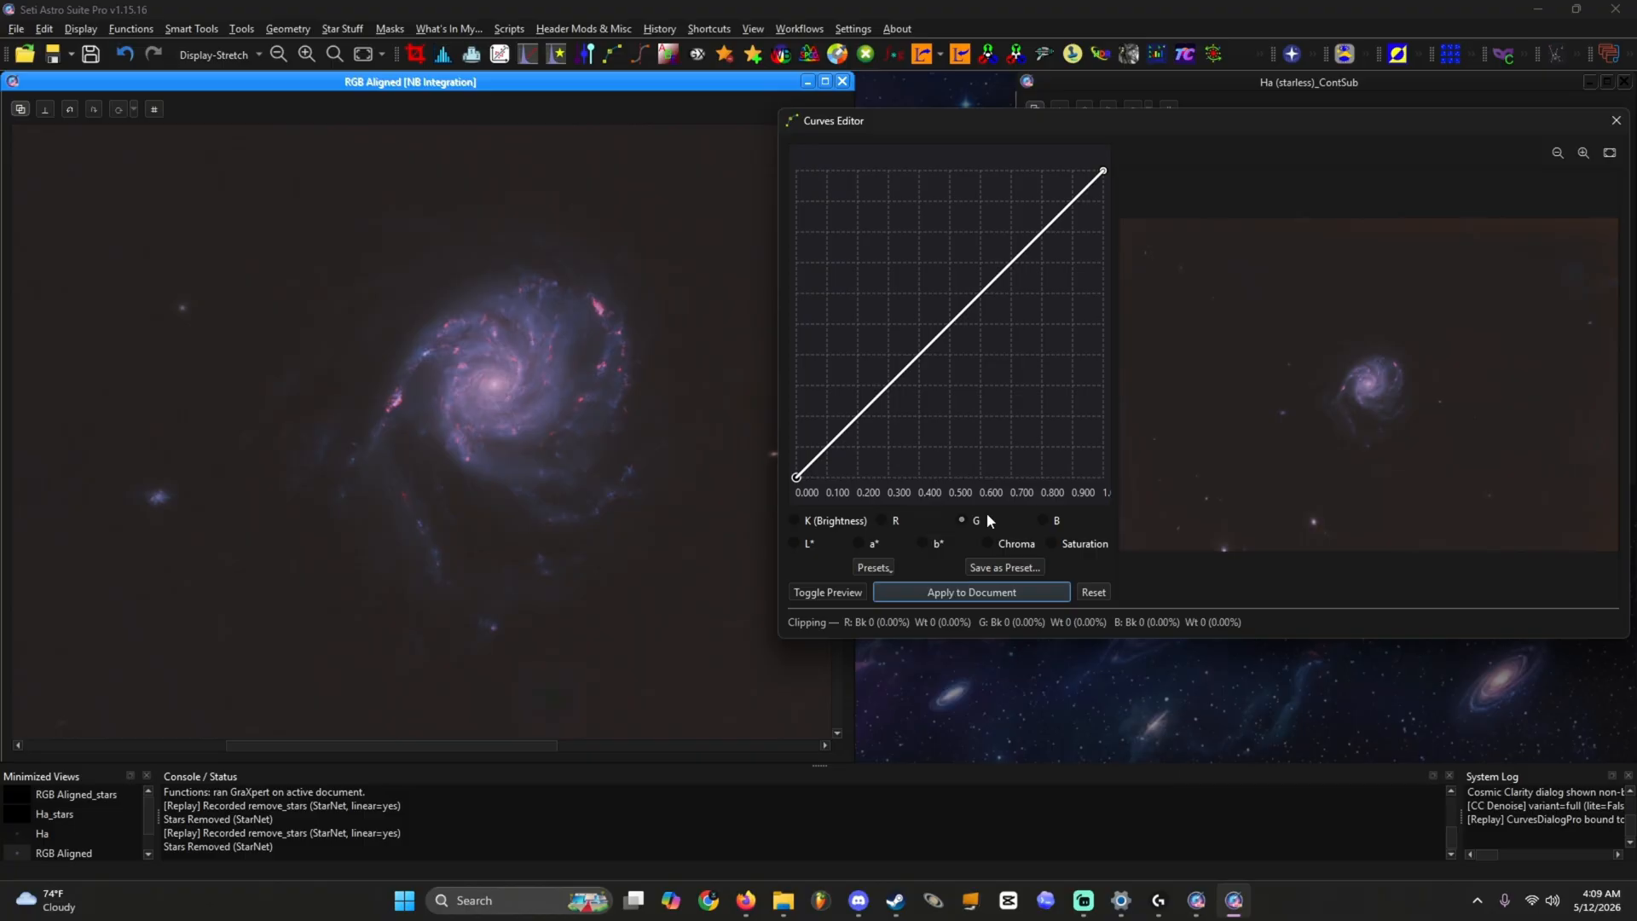
double_click(1367, 390)
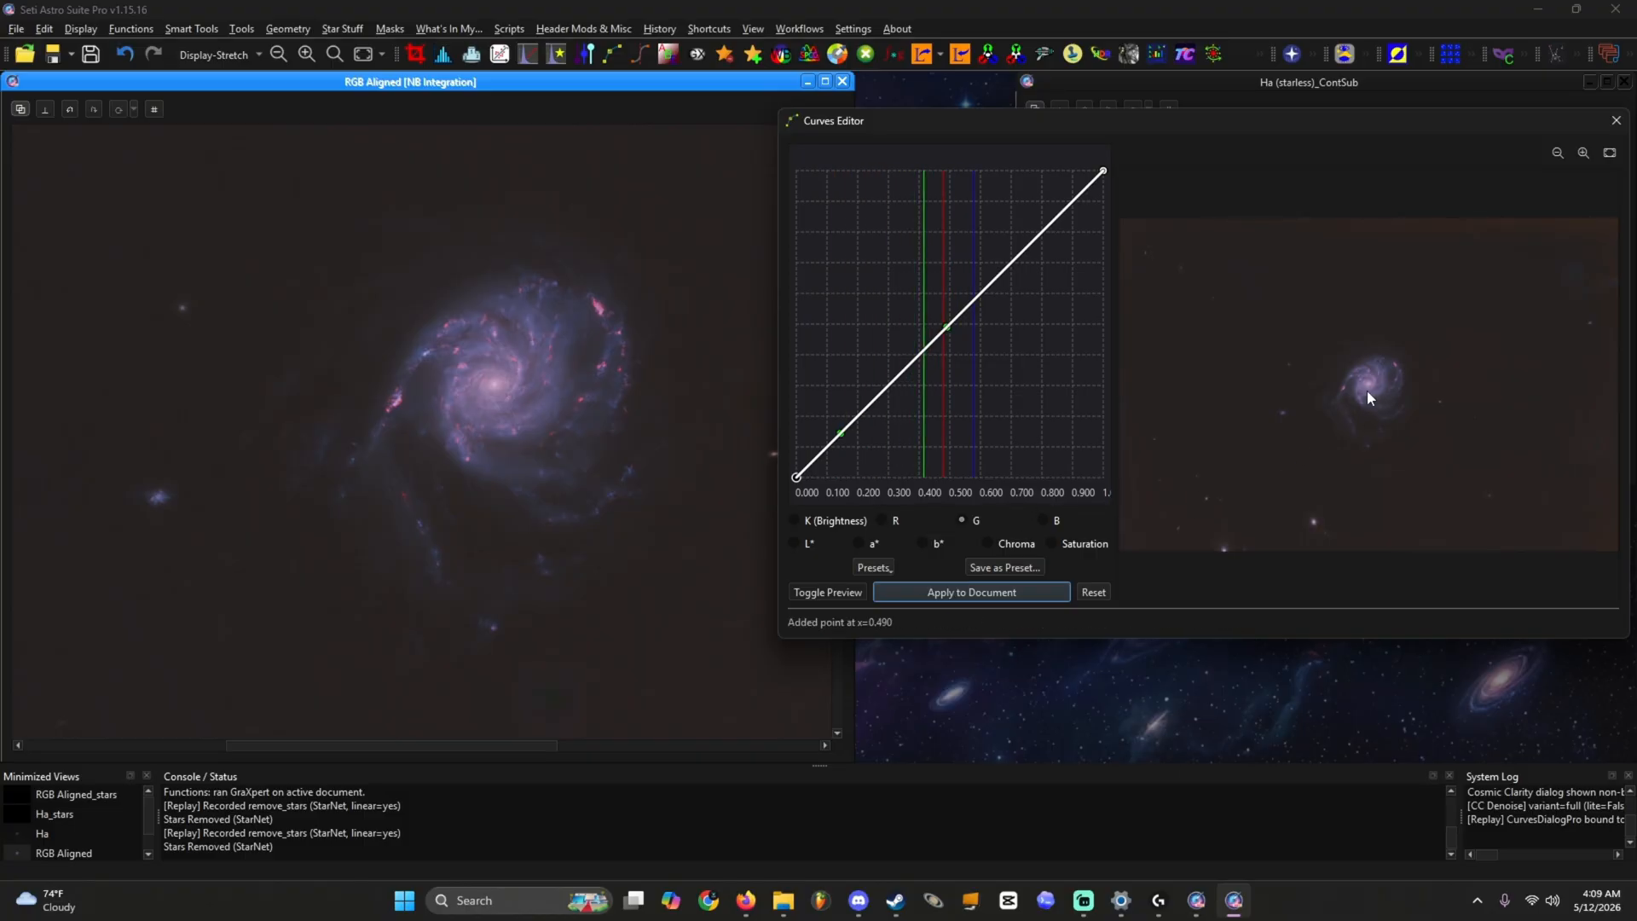
click(1583, 154)
drag(1204, 597, 1389, 591)
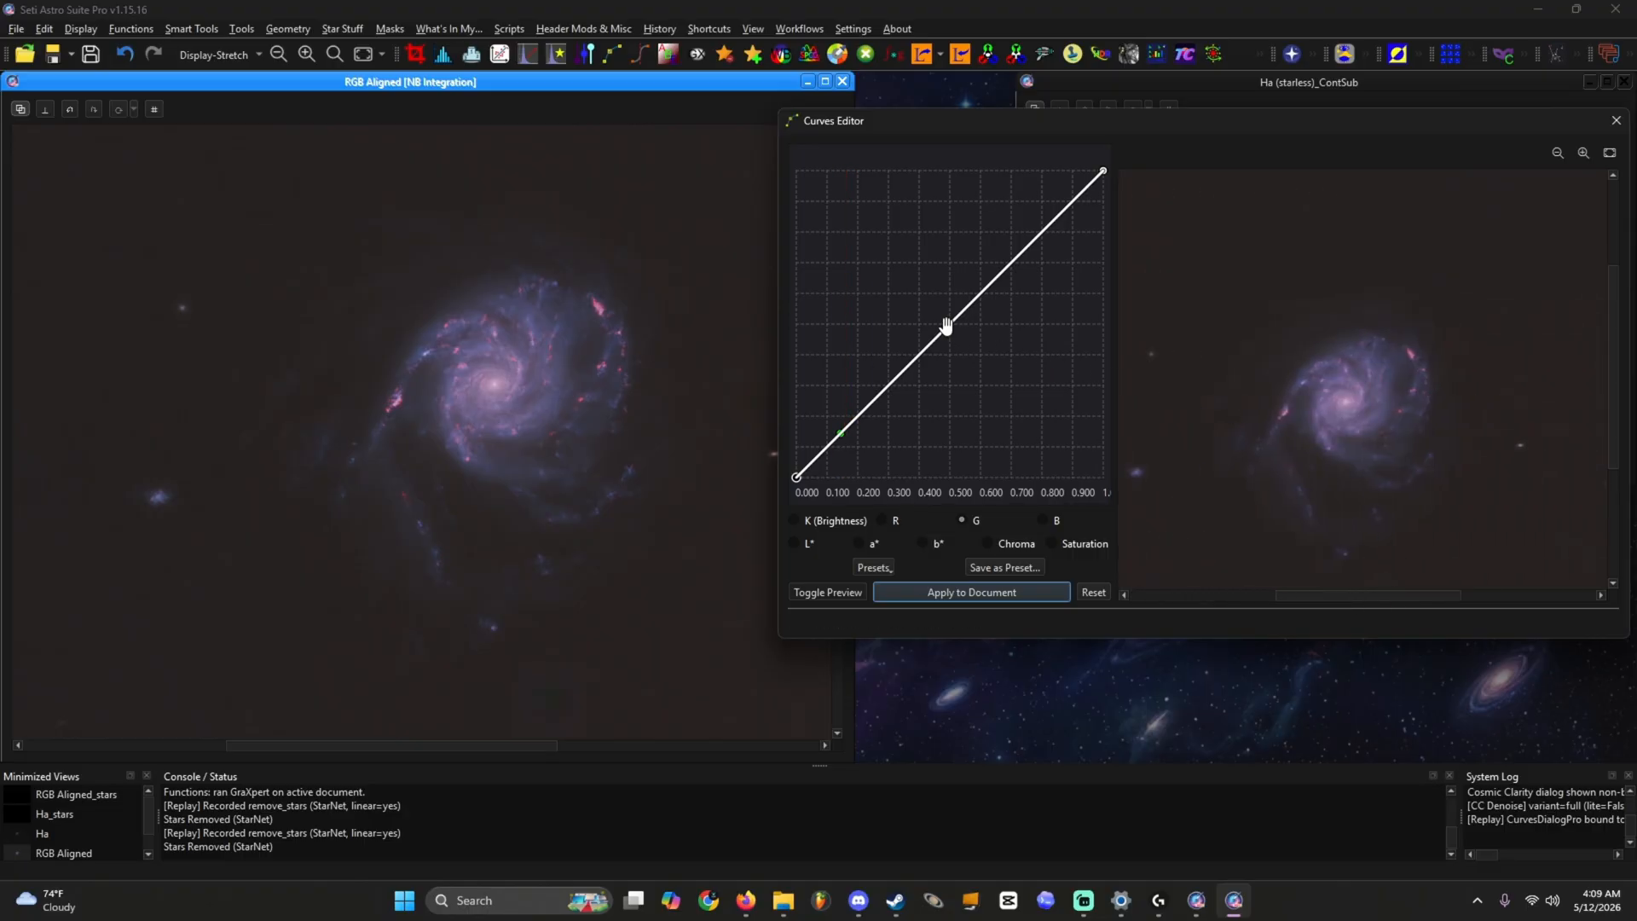
drag(947, 325, 951, 347)
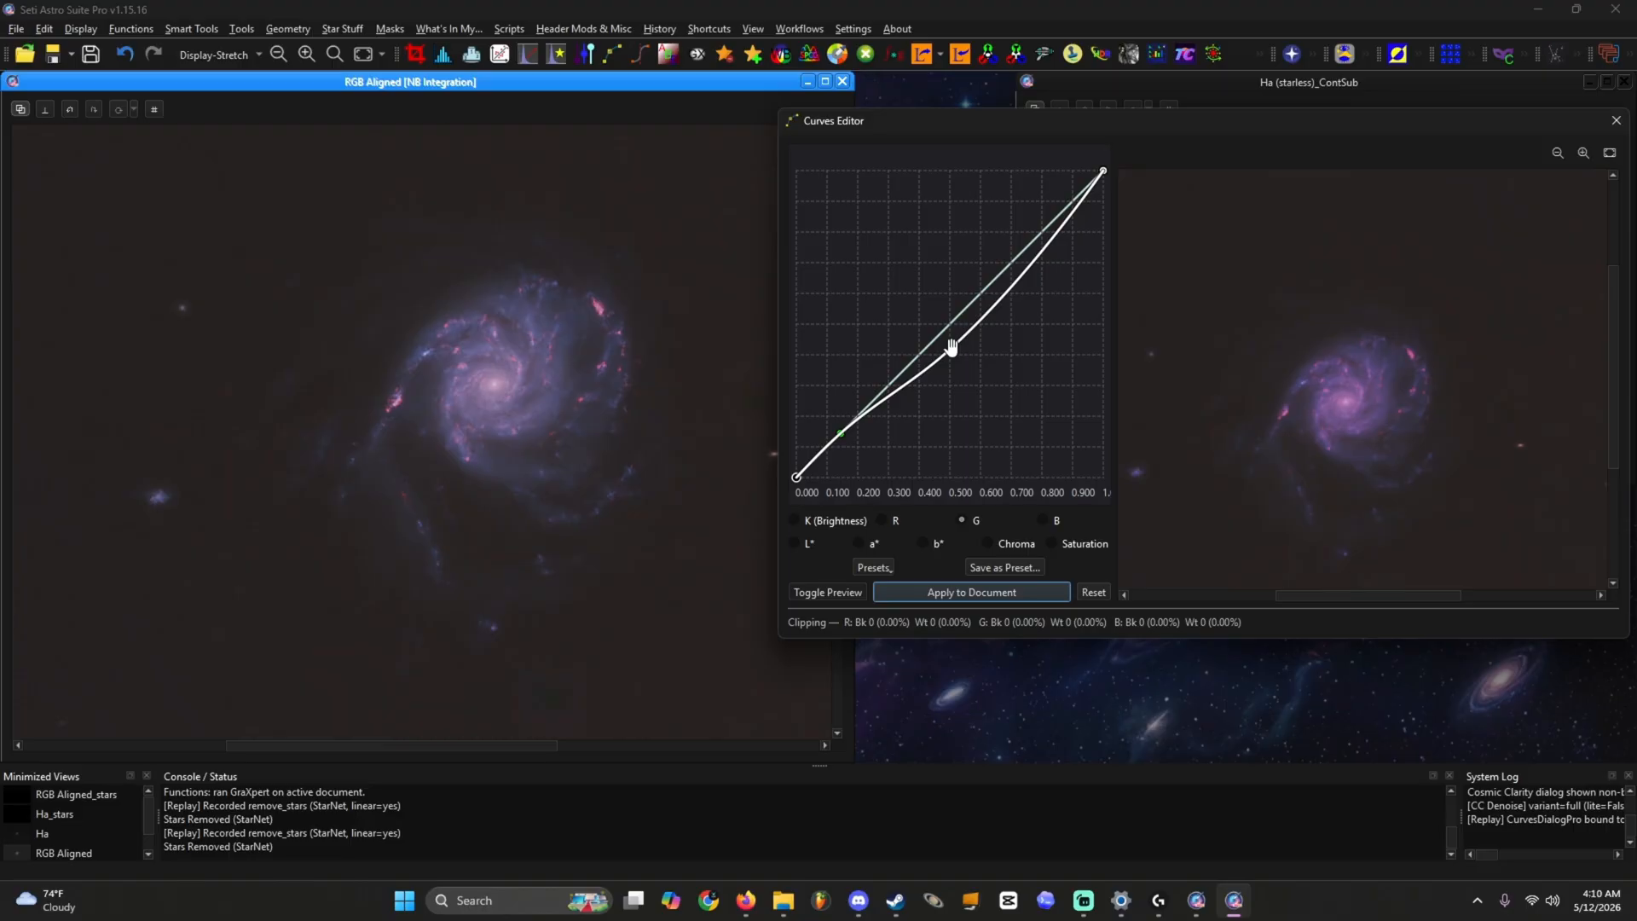
drag(952, 348, 949, 312)
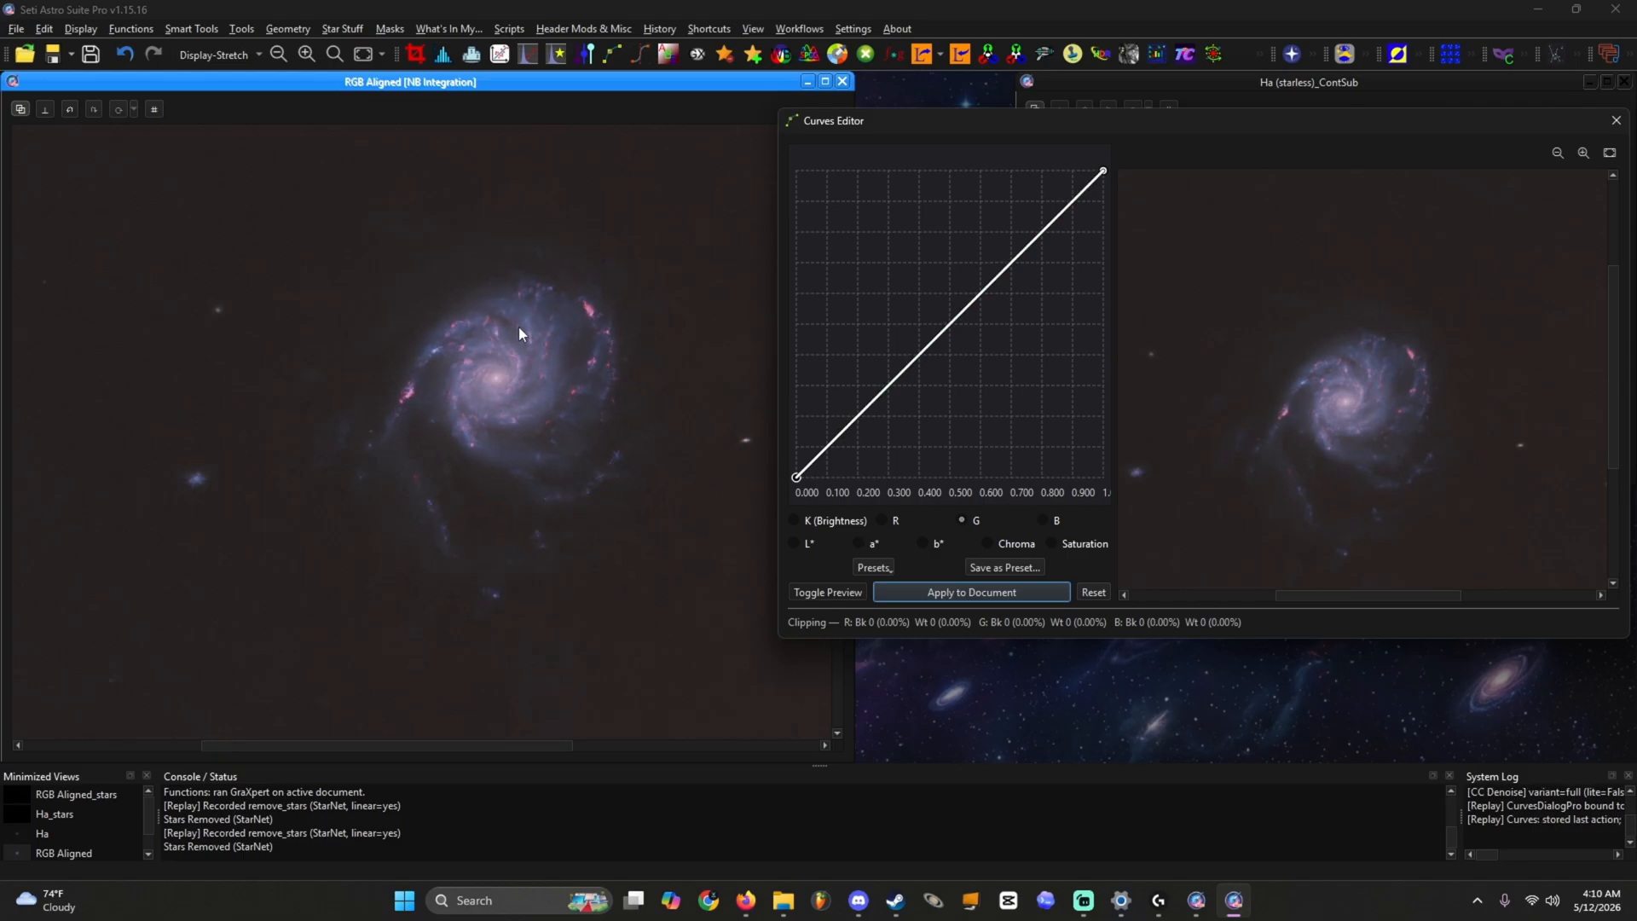
Step: Examine the color-adjusted galaxy and surrounding background at several magnifications, and close the Curves Editor
scroll(518, 326, up, 3)
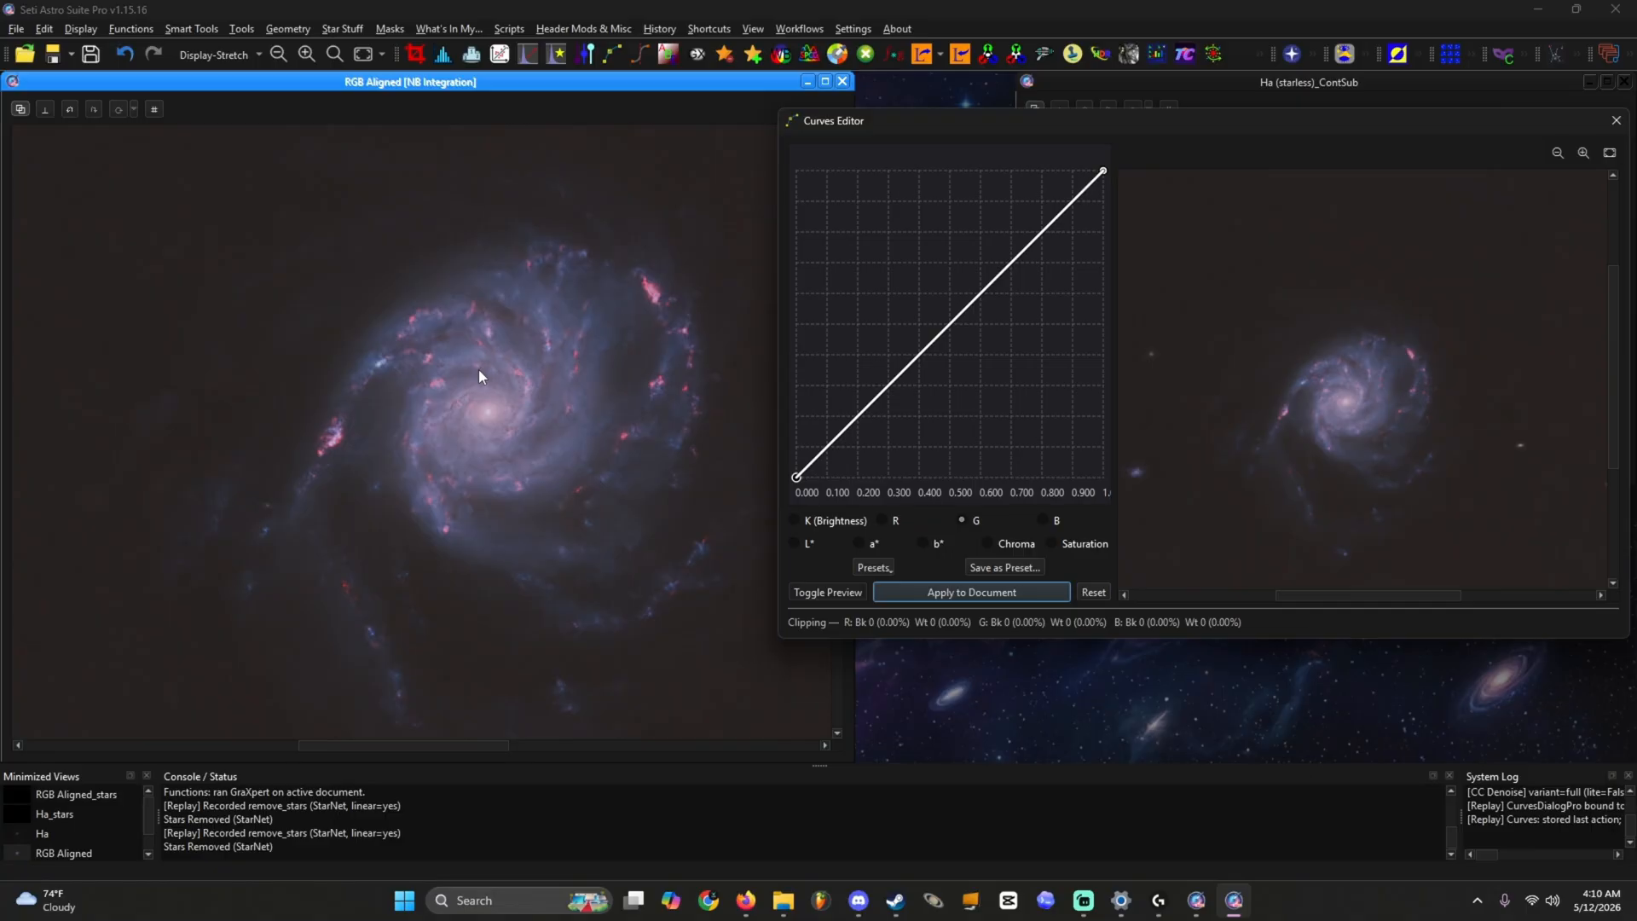
scroll(478, 370, down, 5)
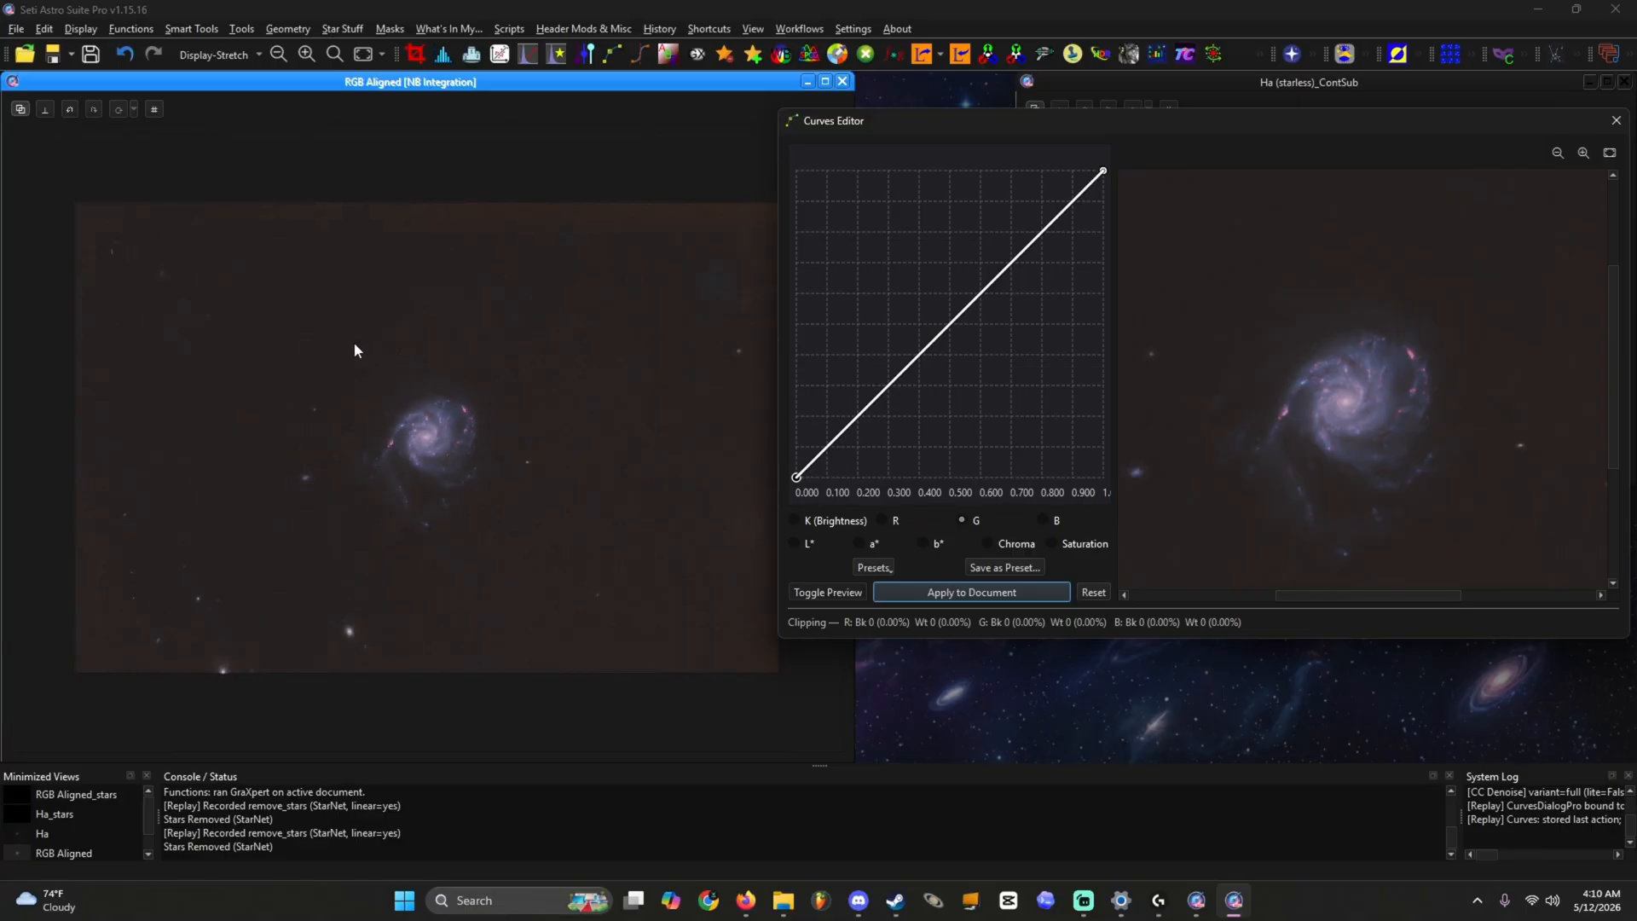
scroll(60, 194, up, 7)
scroll(293, 289, down, 4)
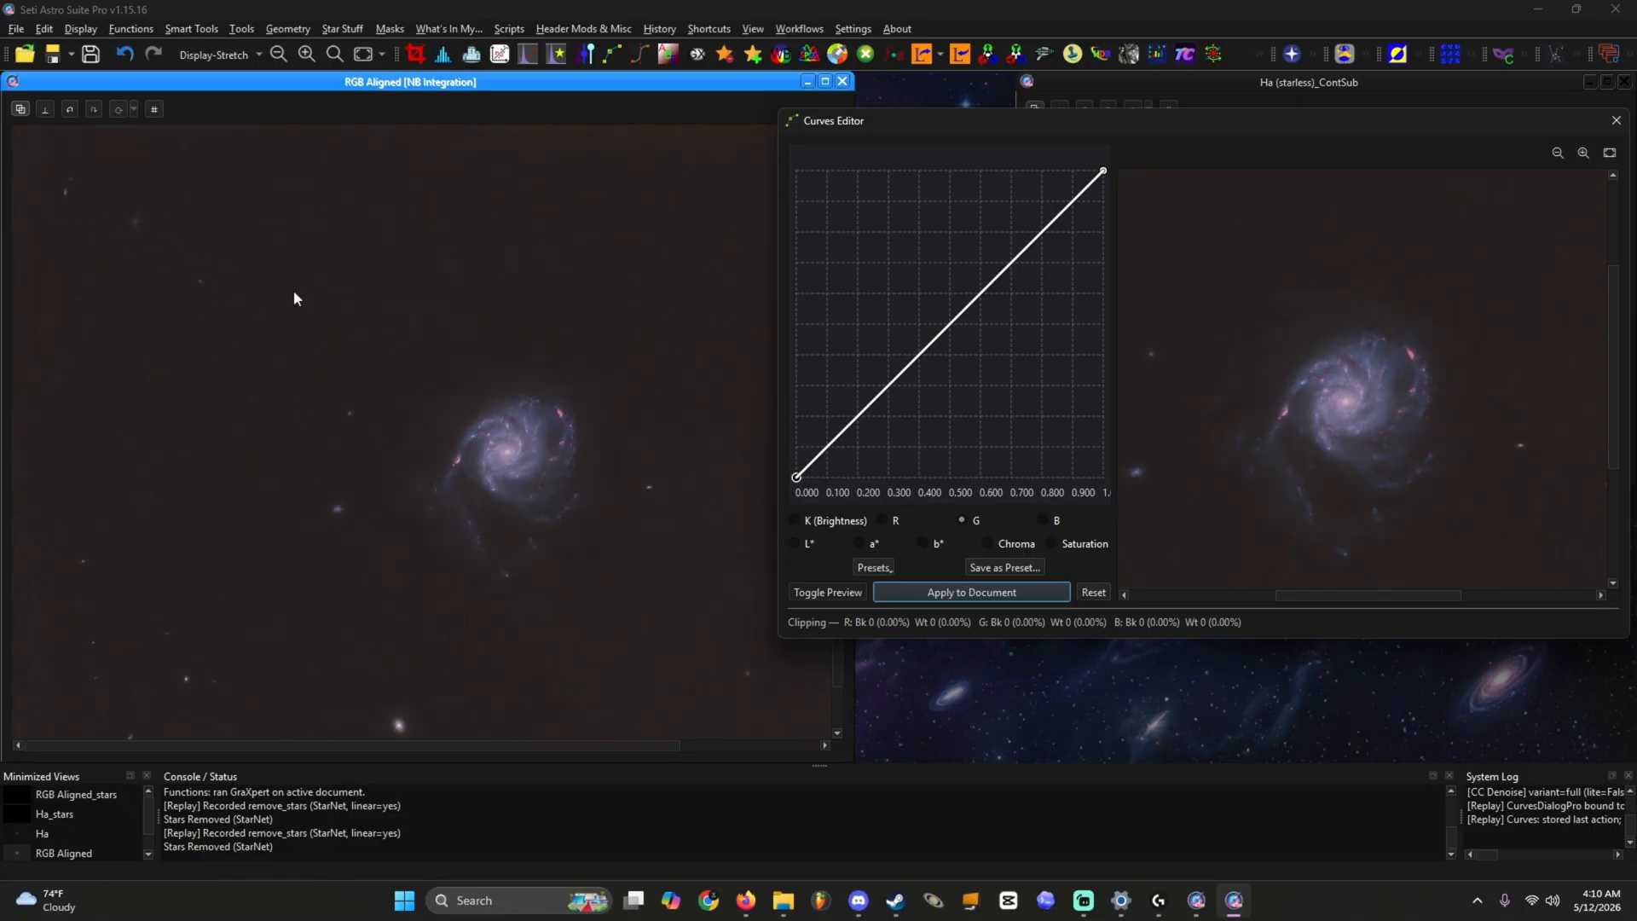
scroll(531, 467, up, 3)
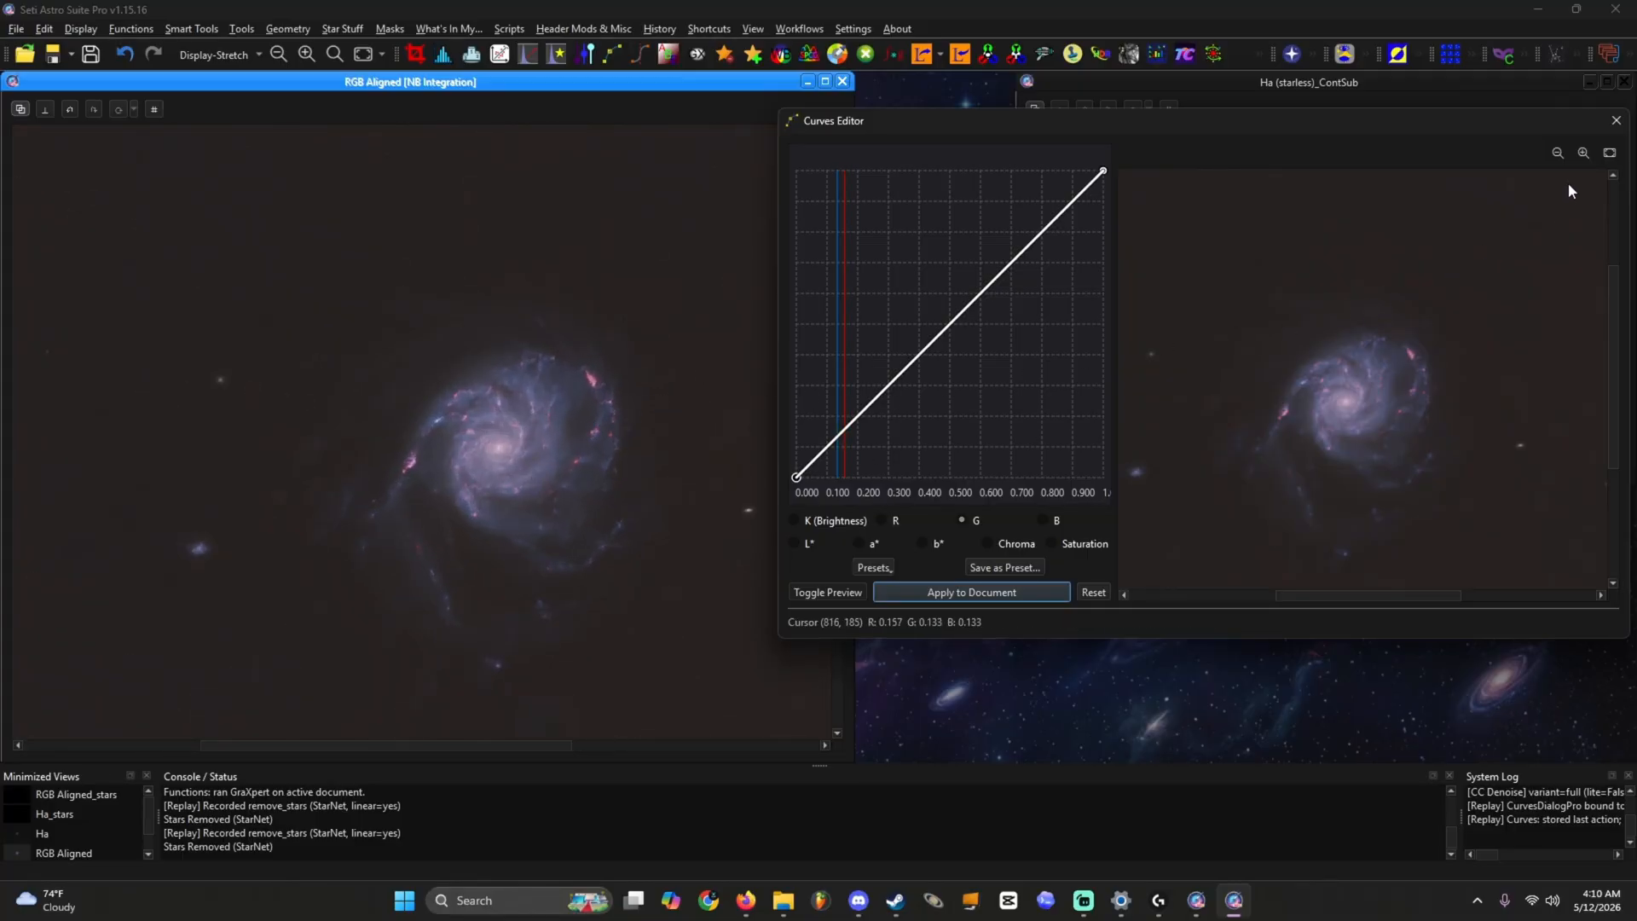
click(1611, 120)
scroll(230, 268, down, 5)
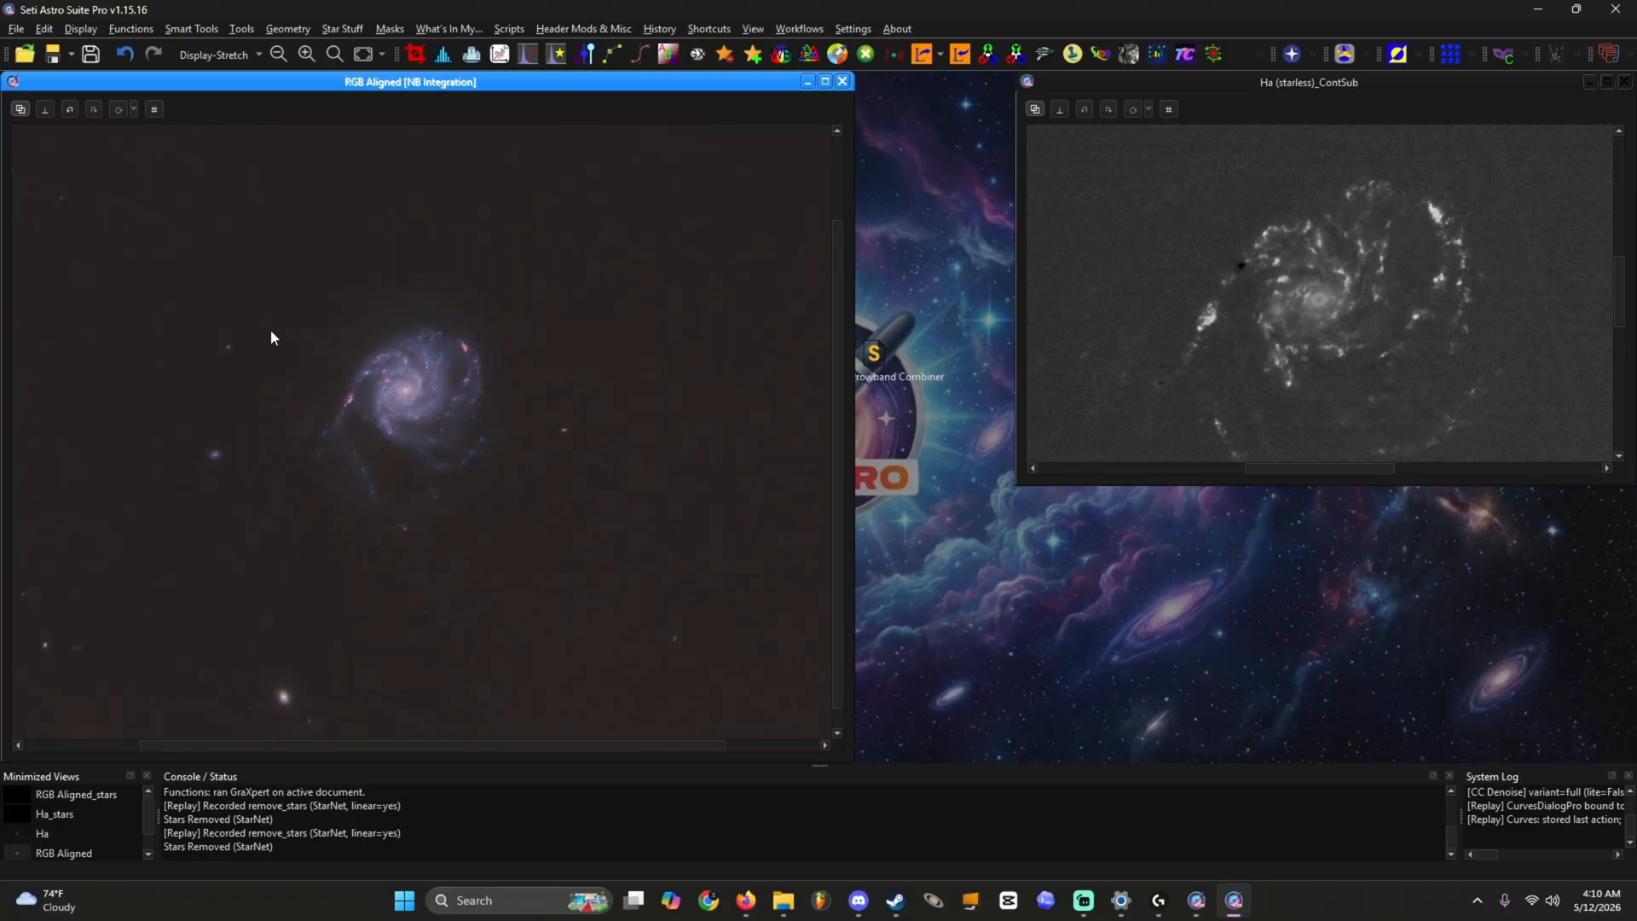
drag(275, 331, 468, 299)
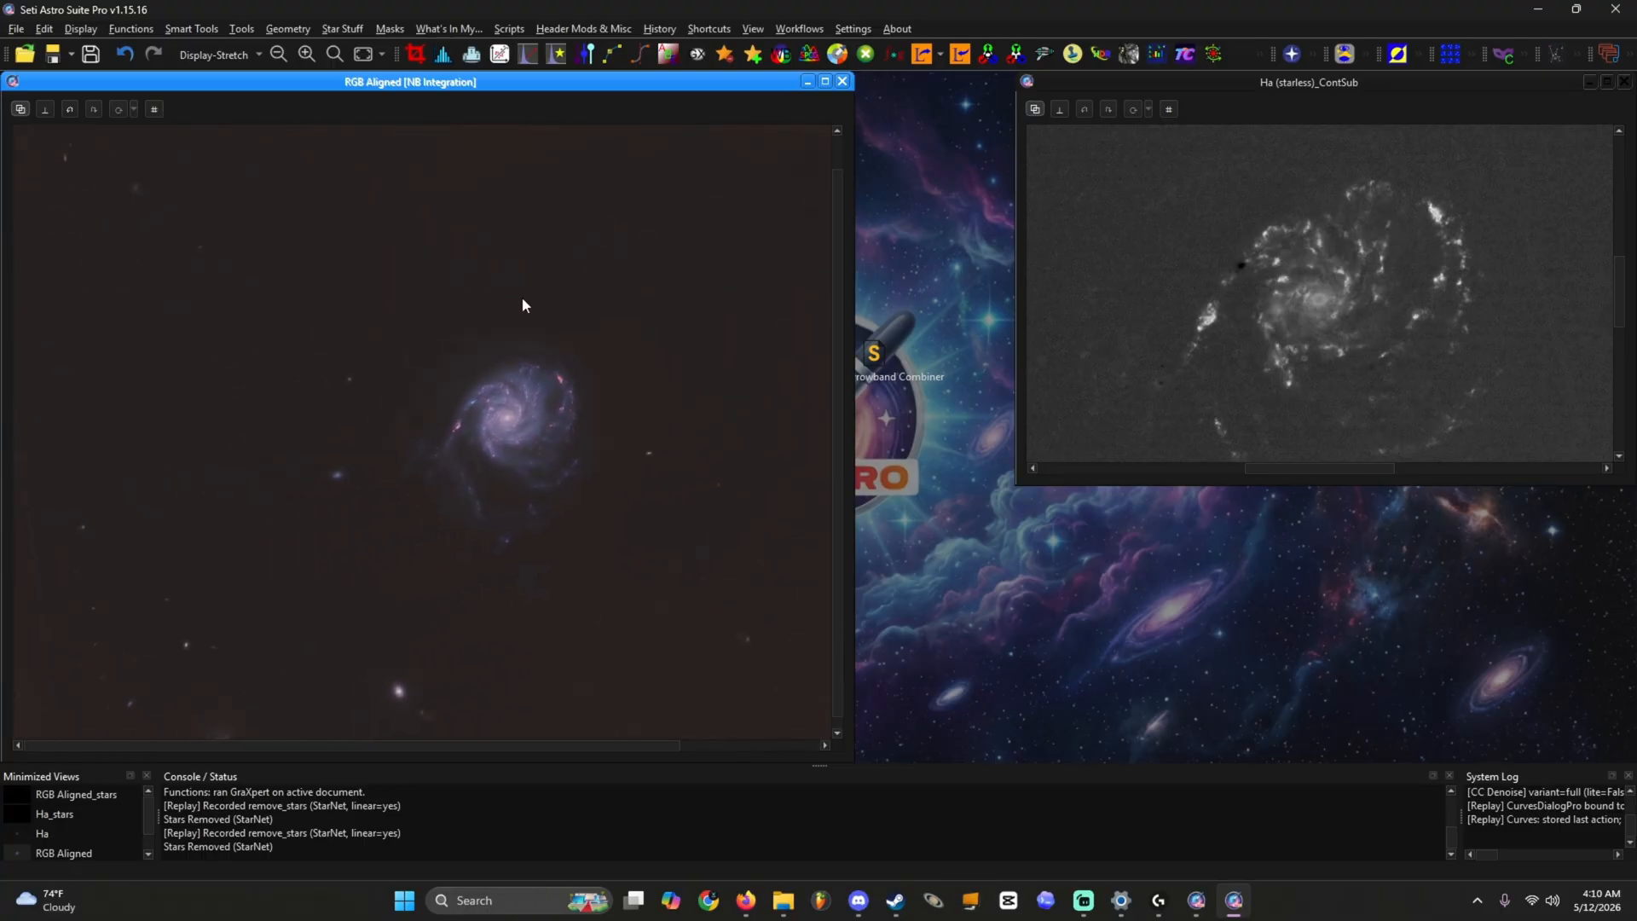
scroll(496, 380, up, 5)
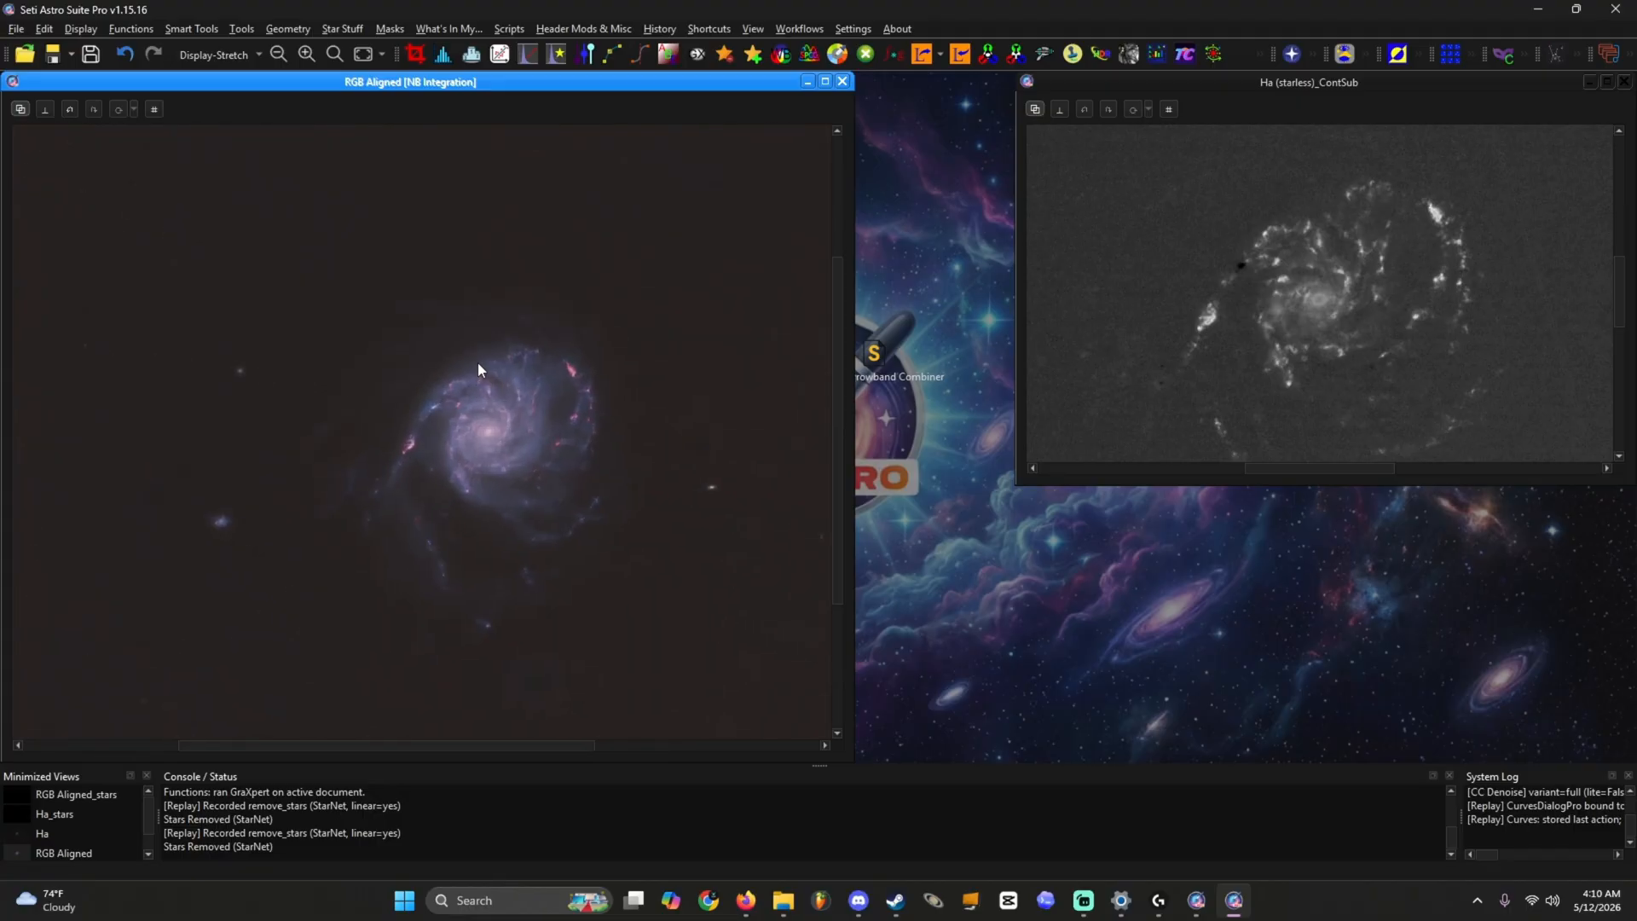
scroll(606, 555, up, 2)
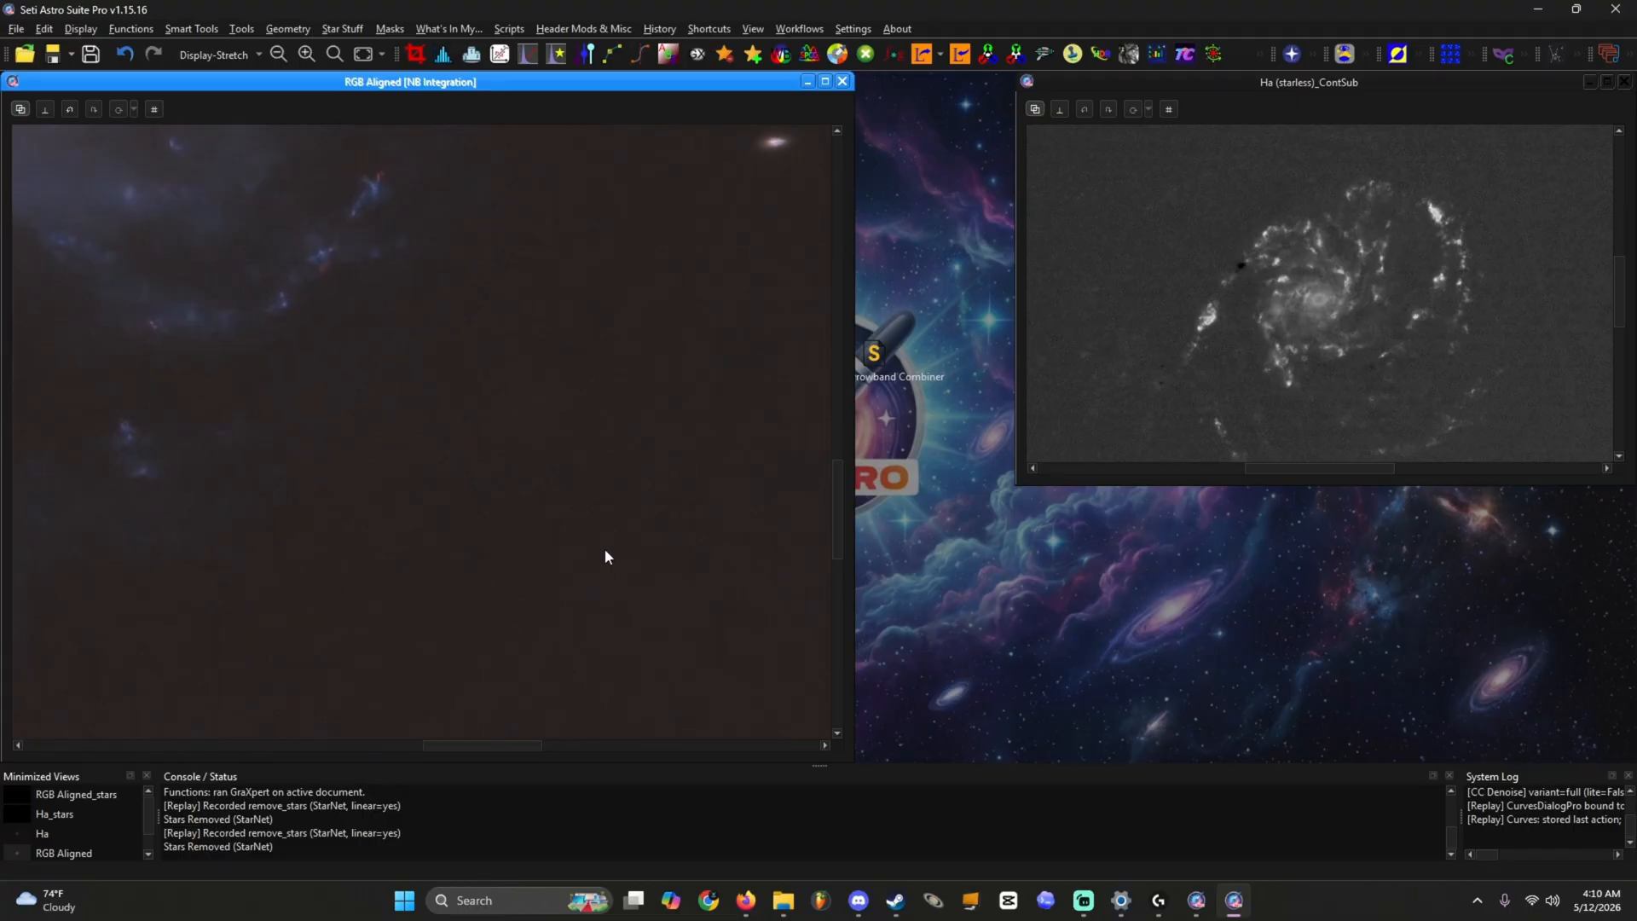
scroll(597, 537, down, 4)
drag(450, 227, 494, 347)
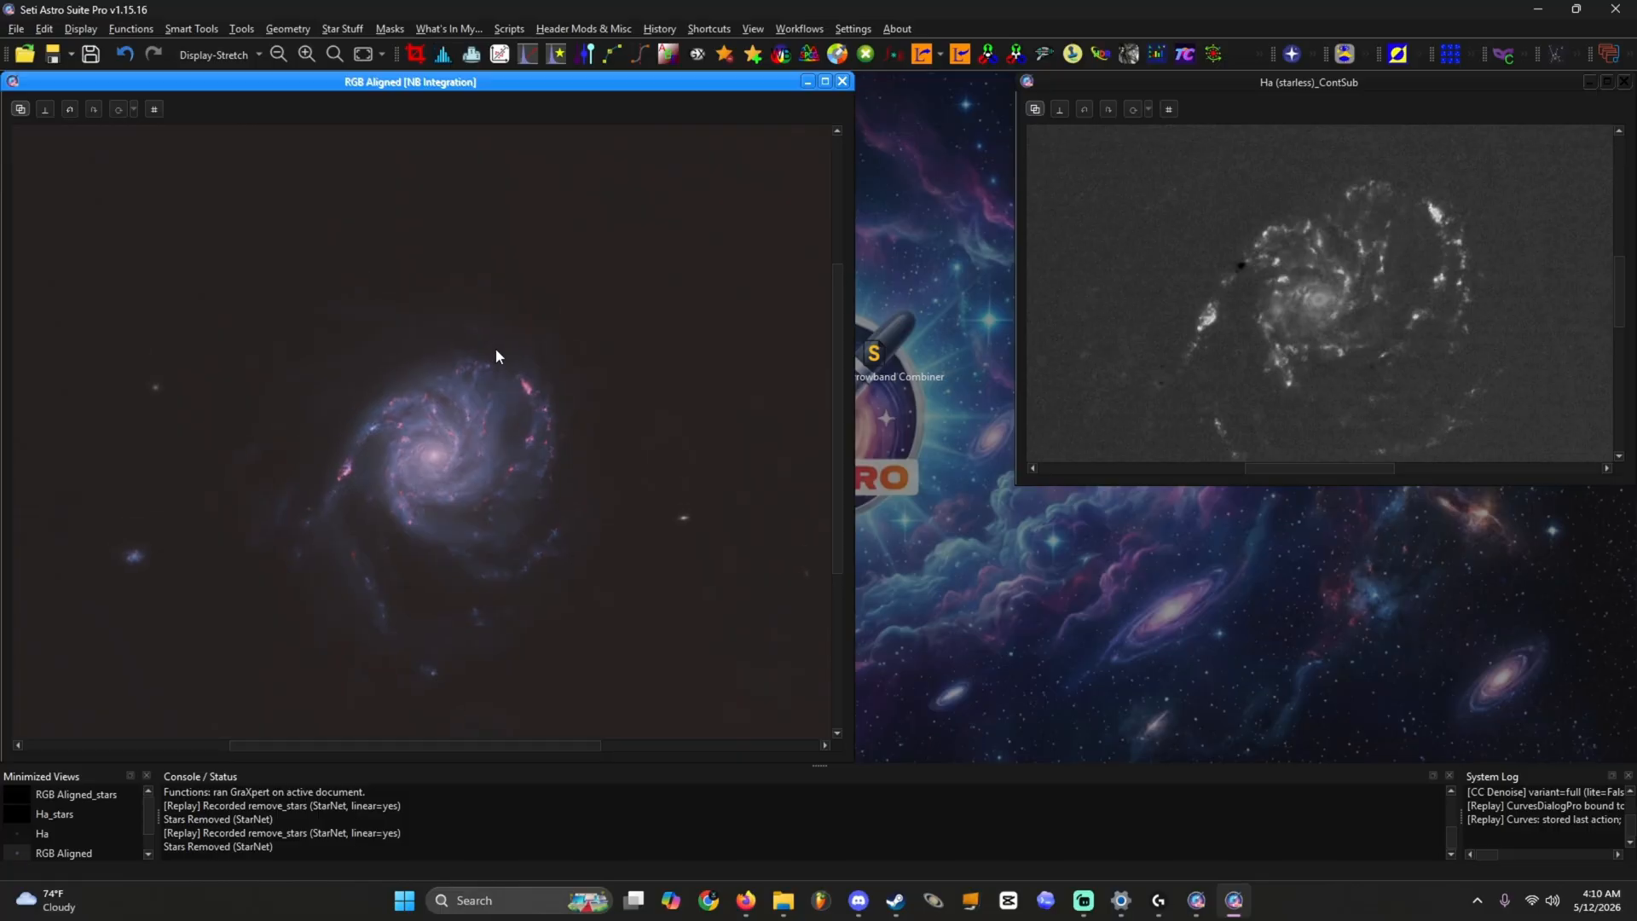
scroll(497, 347, down, 1)
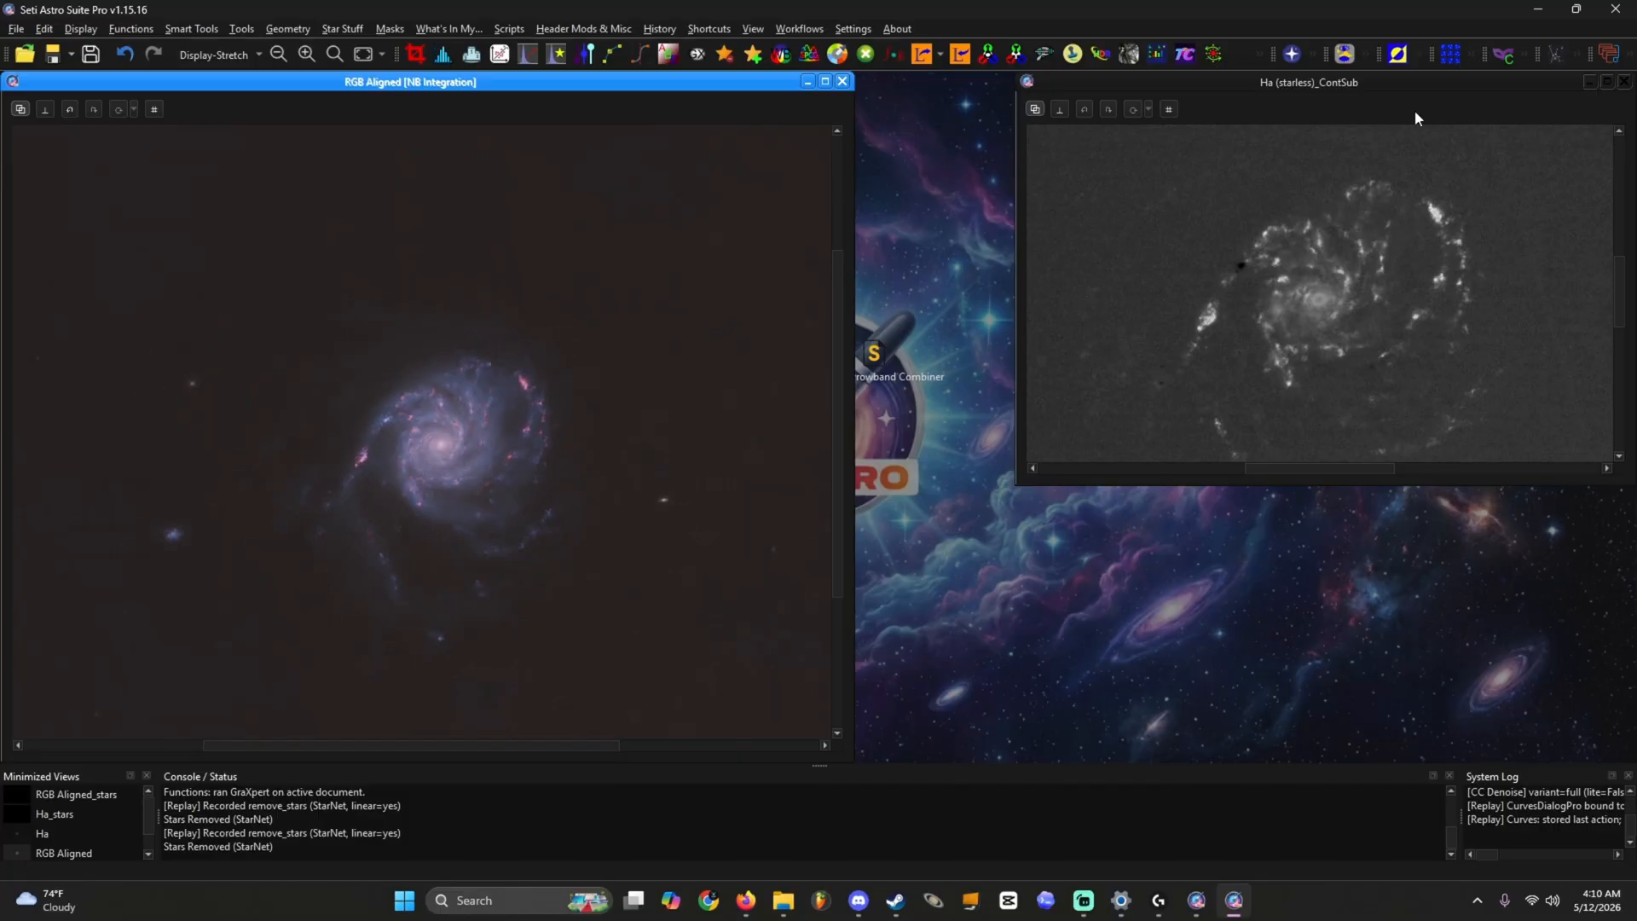
Step: Open NB->RGB Stars and load the RGB Aligned_stars view as the OSC stars
click(242, 29)
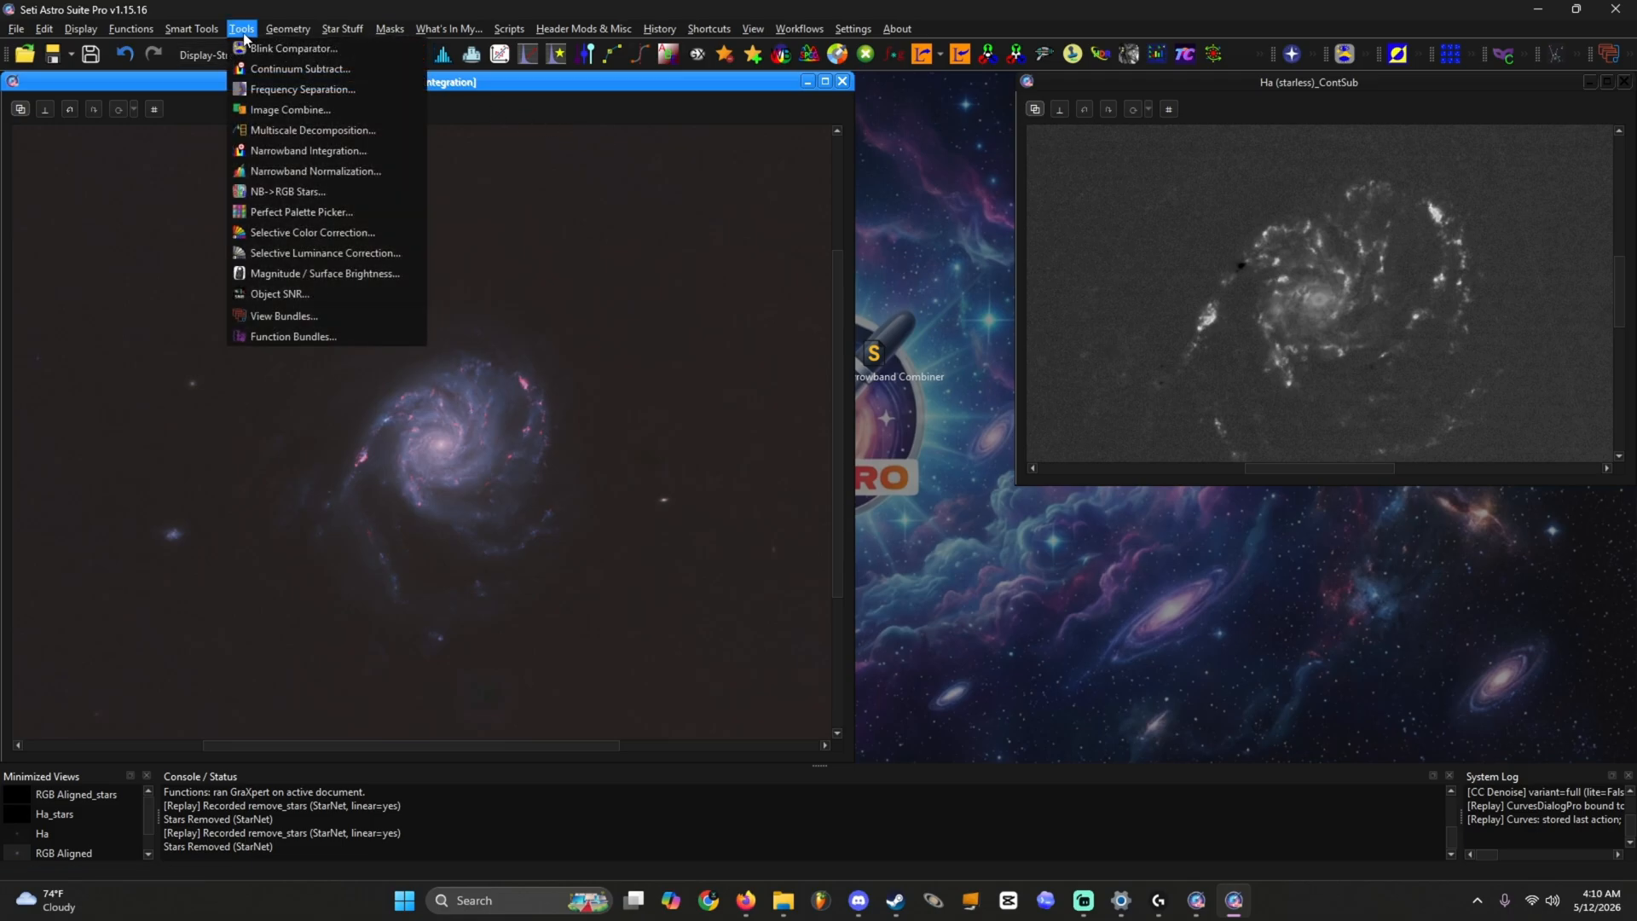
click(283, 193)
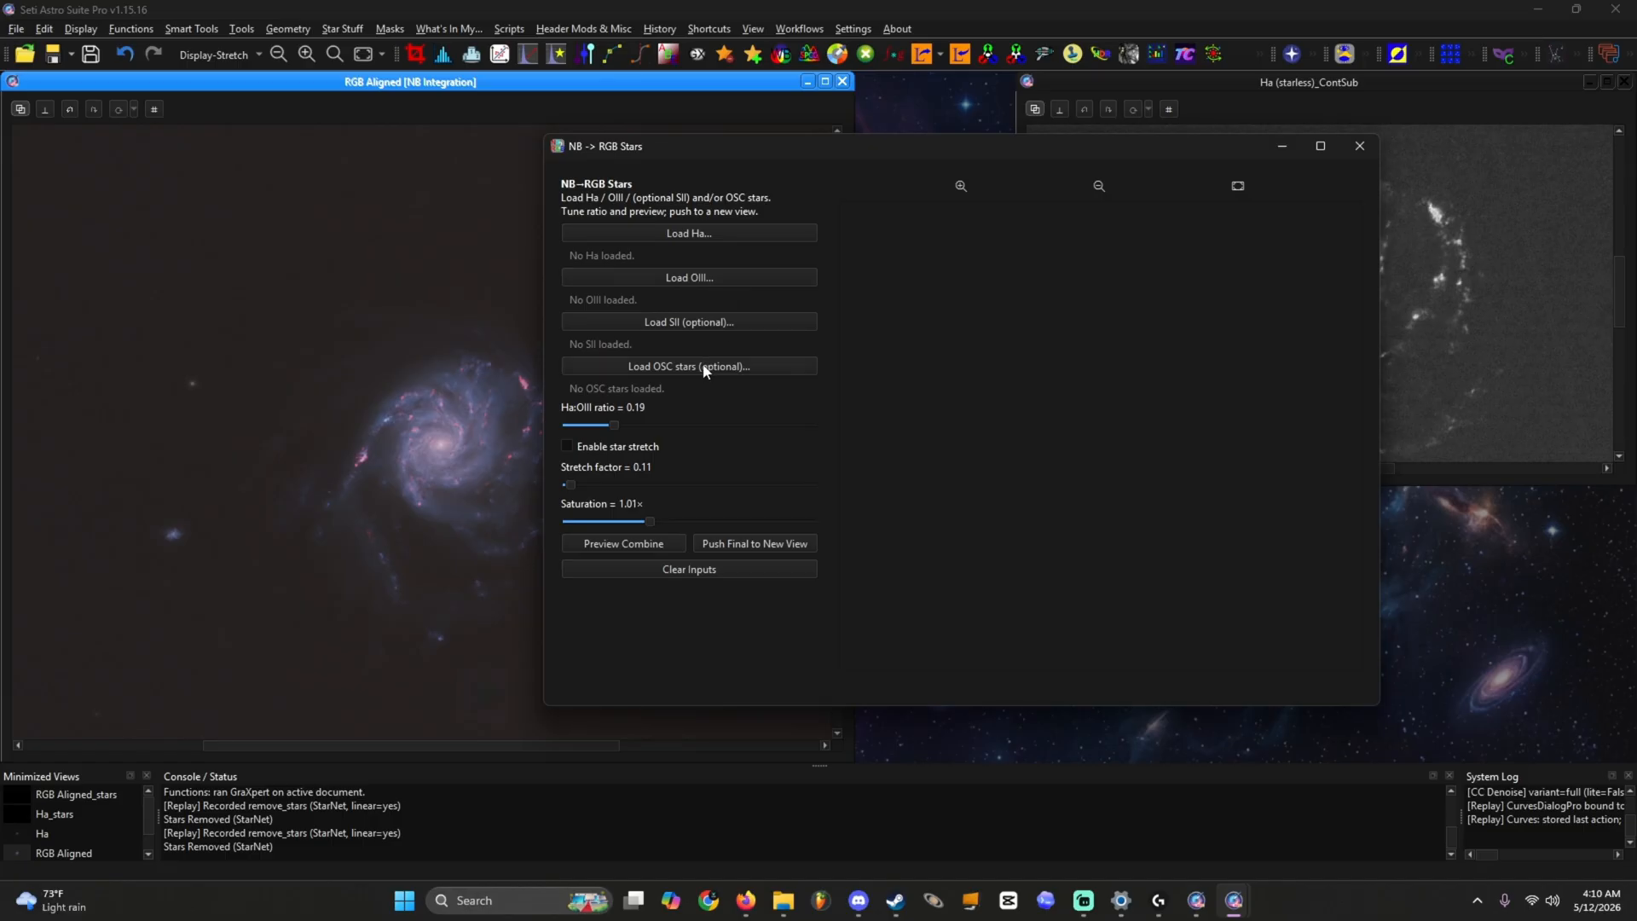
click(704, 370)
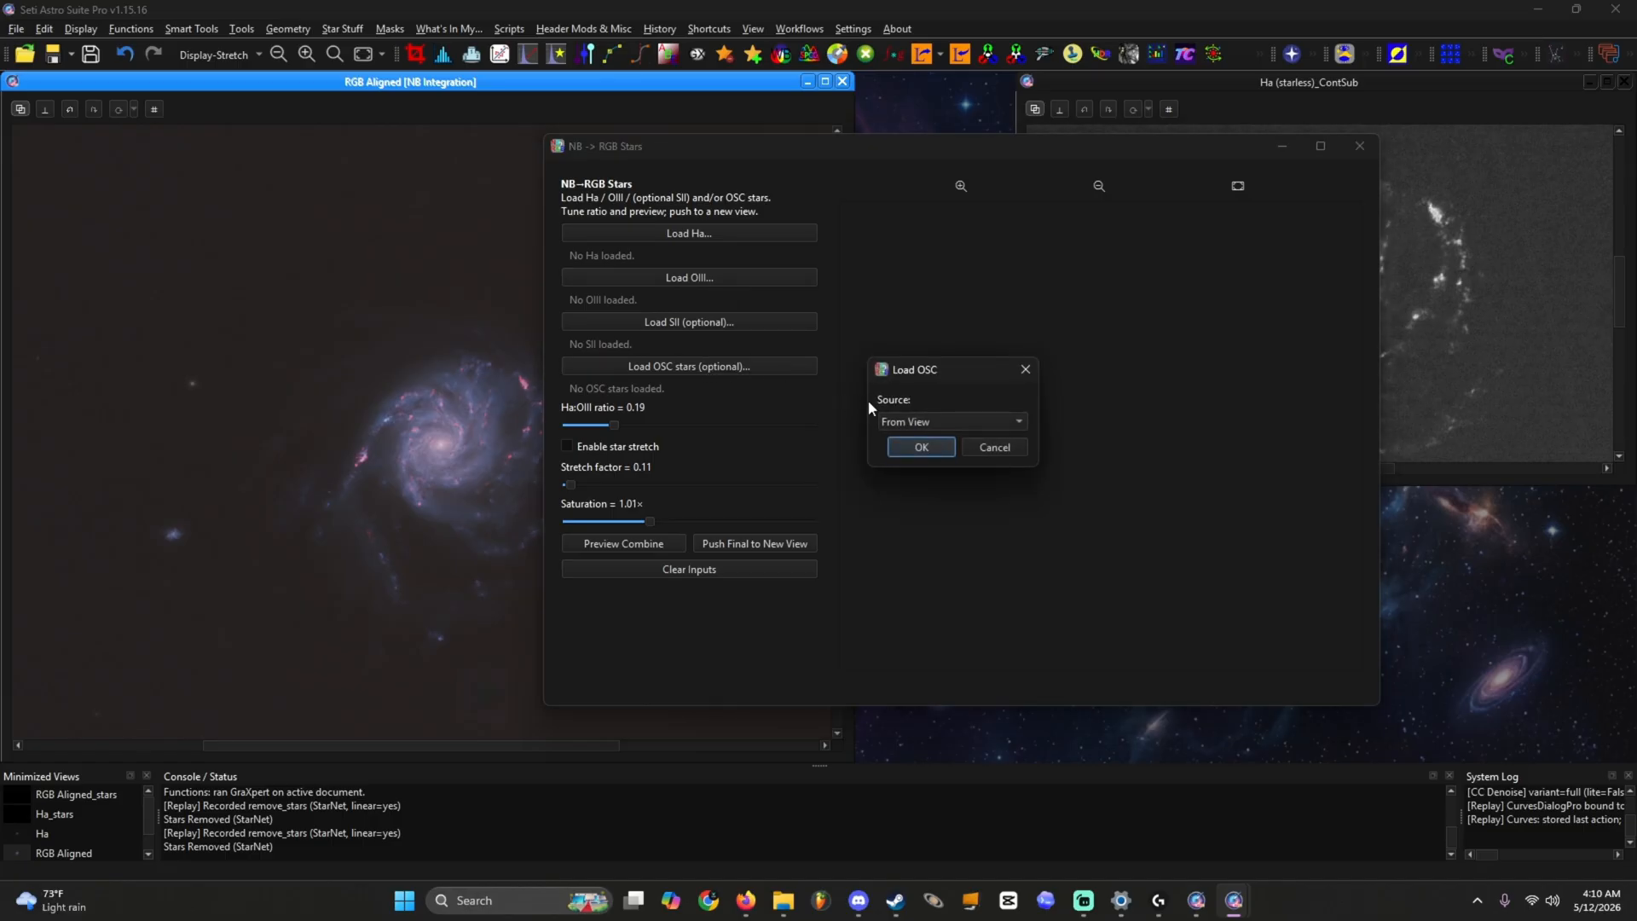
click(923, 443)
click(917, 423)
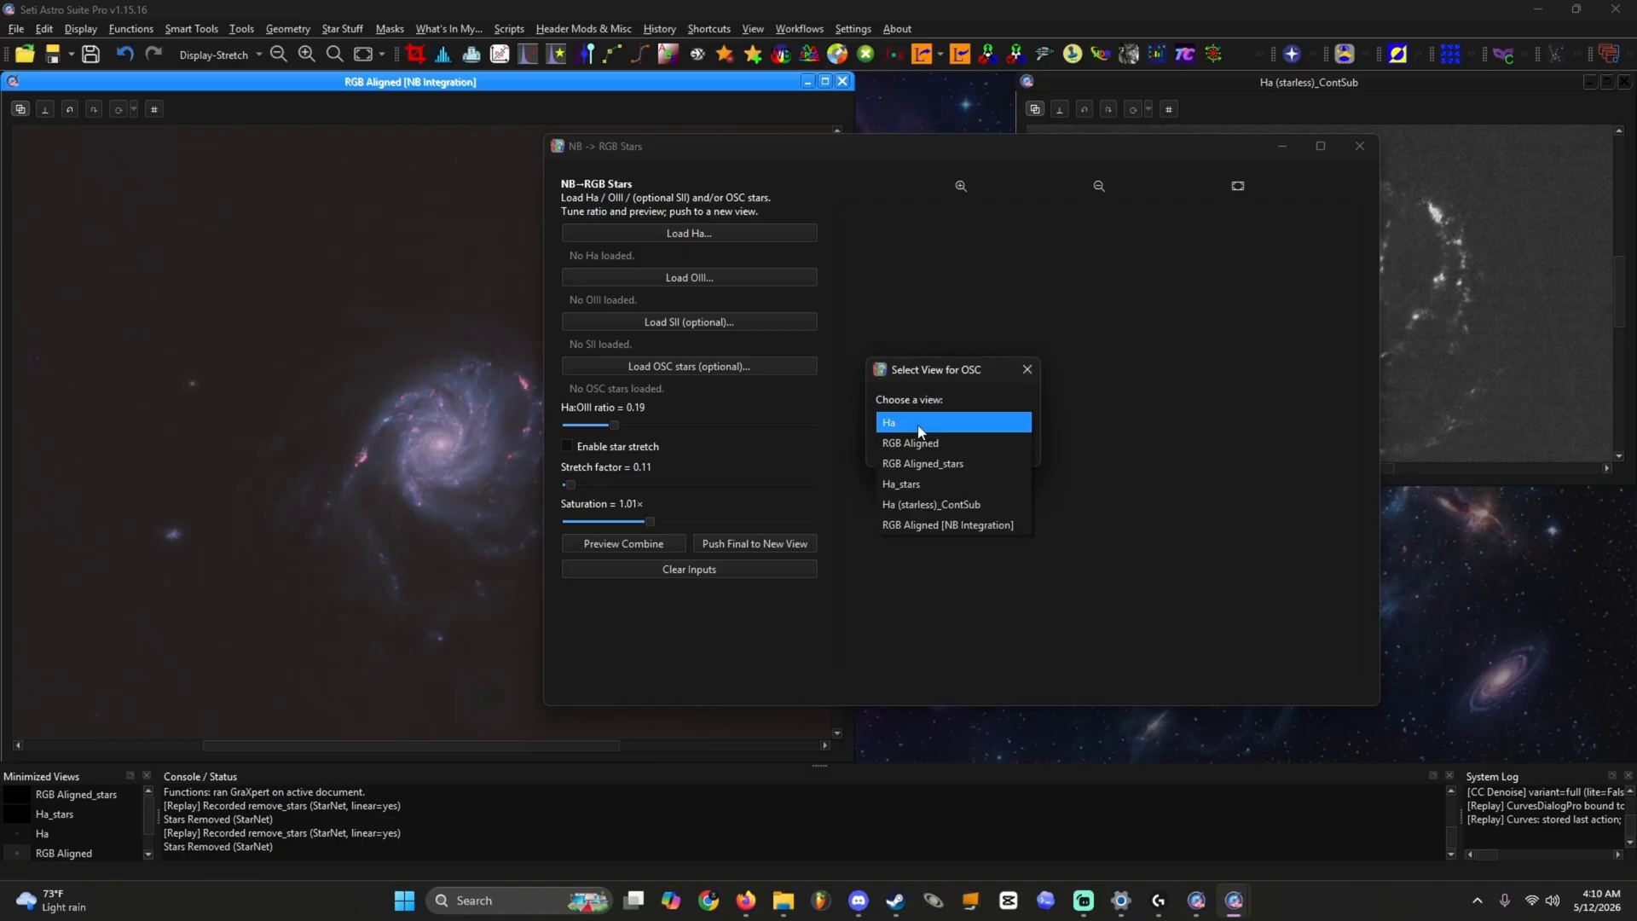
click(918, 454)
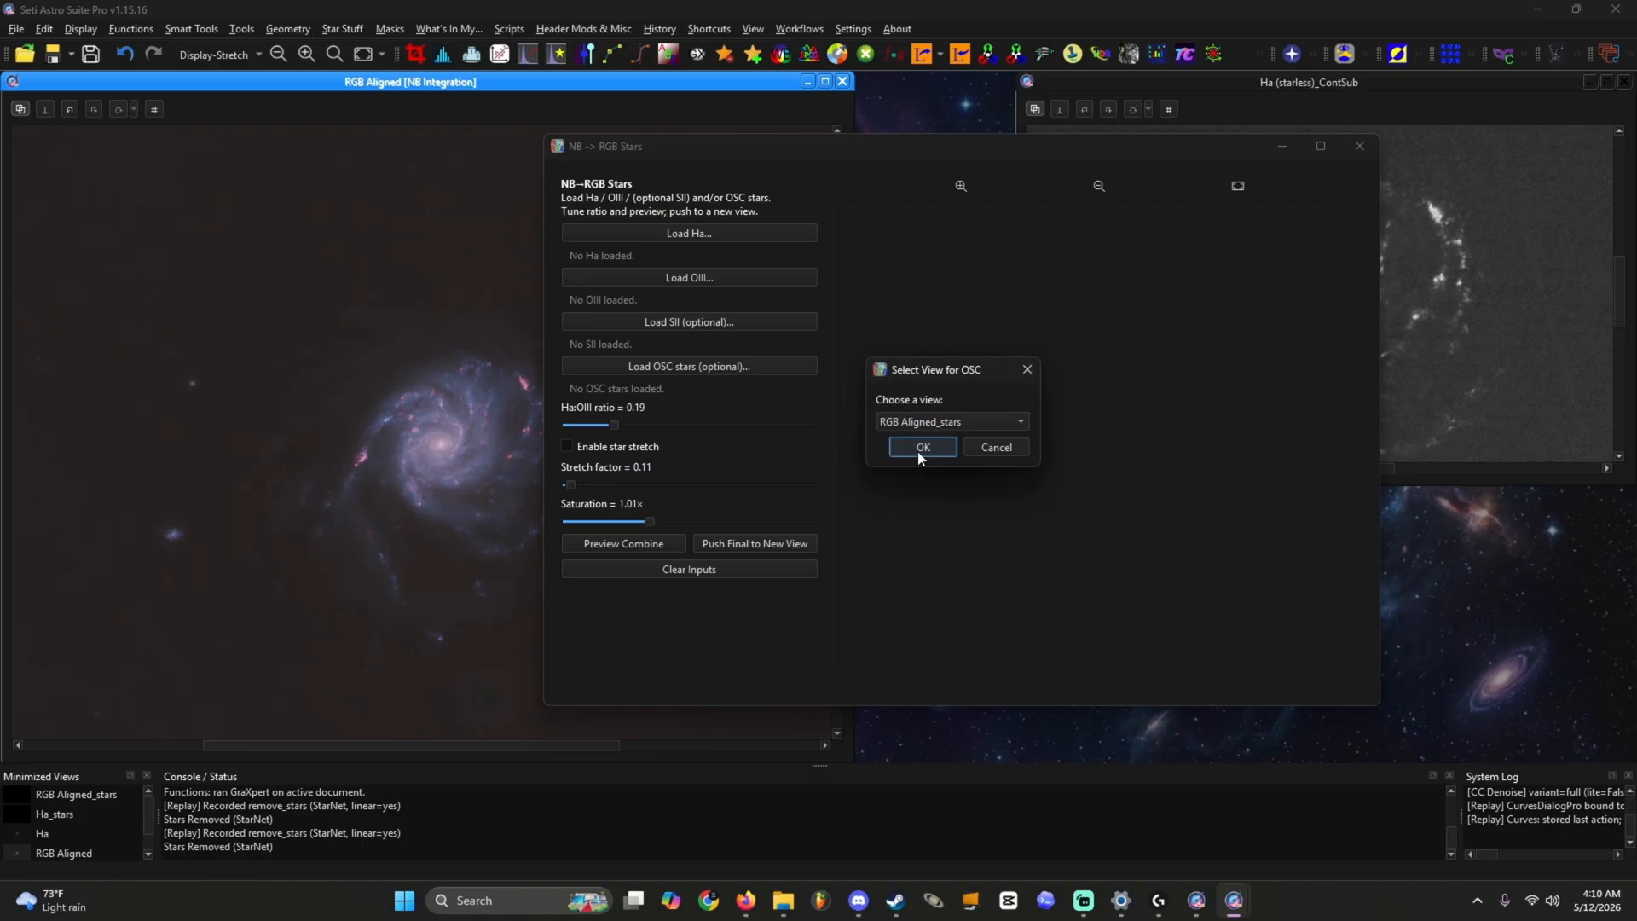
click(918, 453)
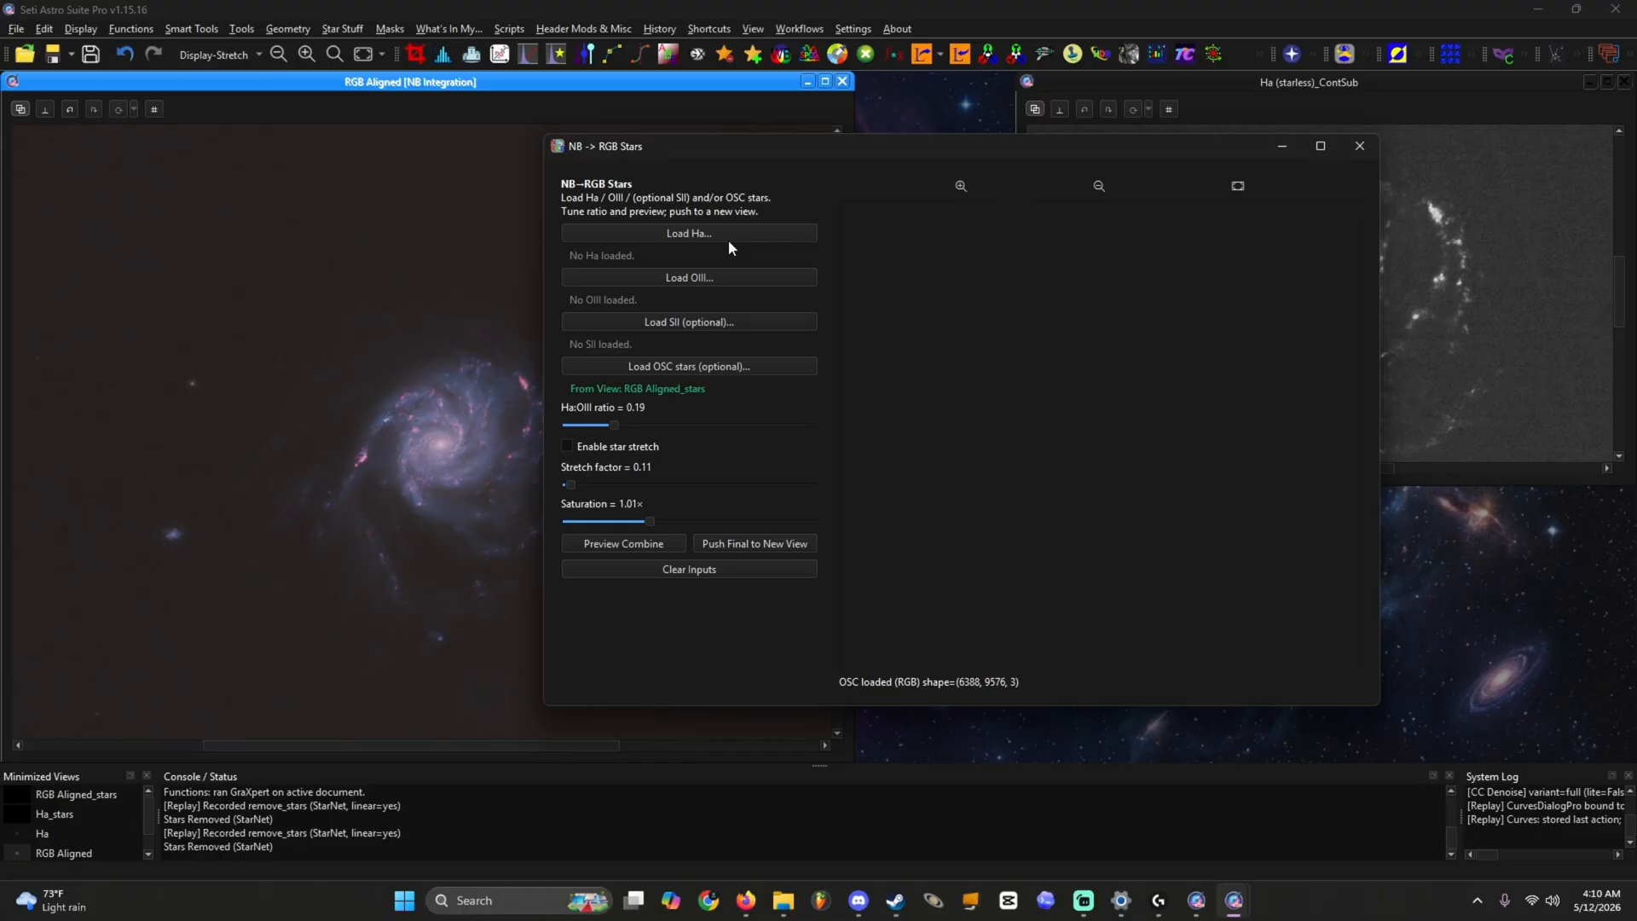
Step: Load the Ha_stars view as the Ha input for the star combination
click(728, 239)
click(928, 421)
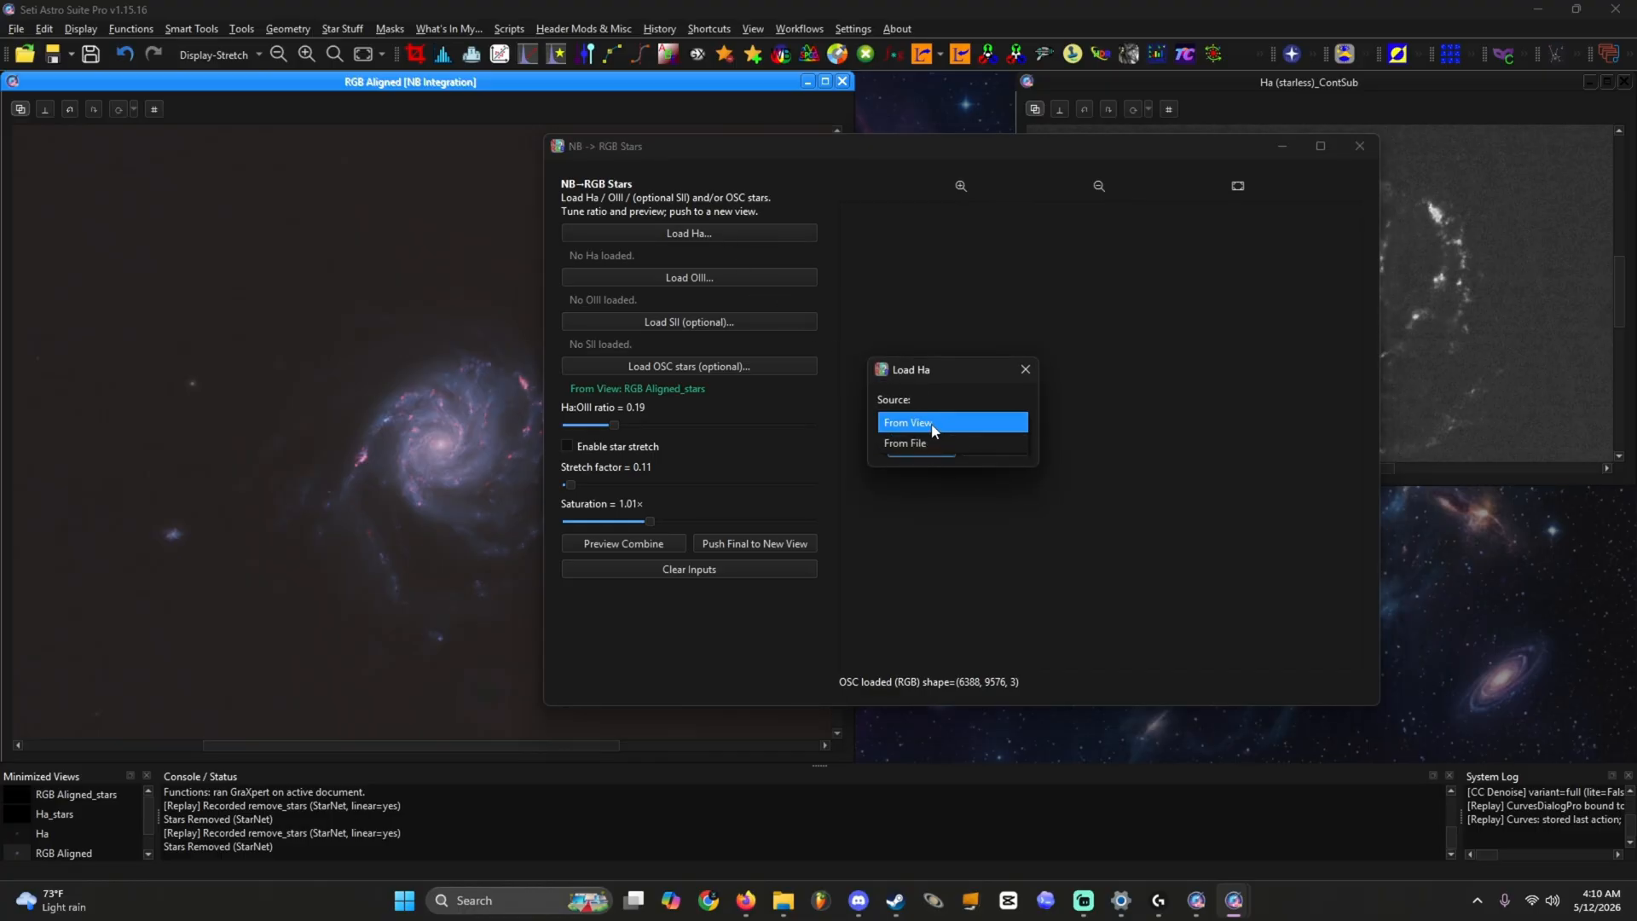
click(932, 426)
click(925, 444)
click(926, 424)
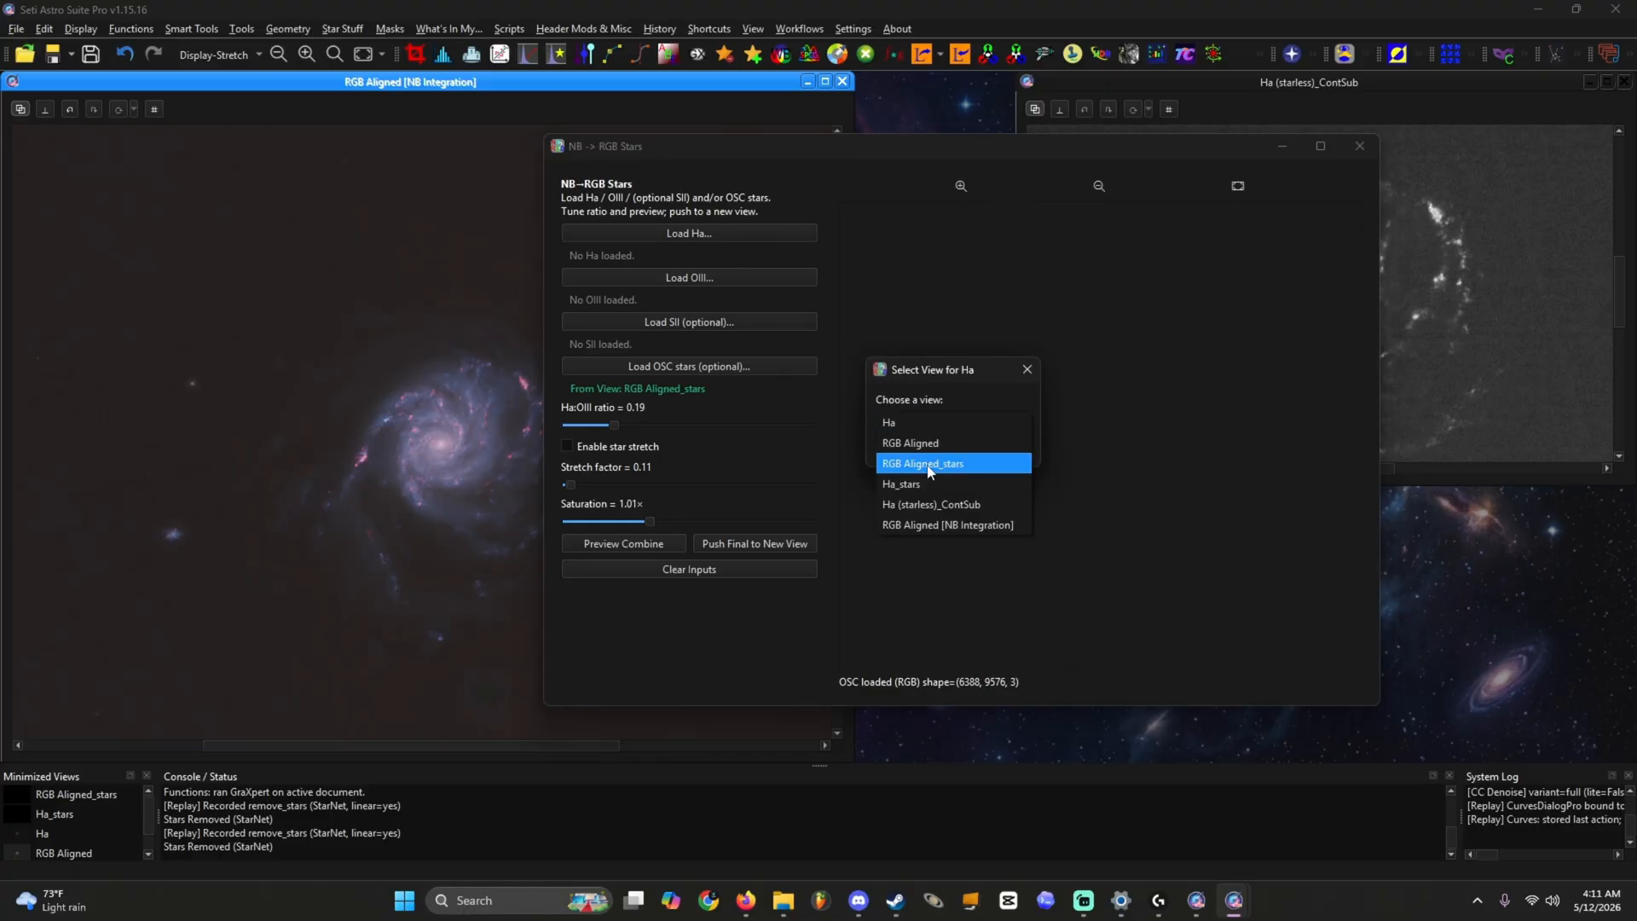
click(927, 484)
click(927, 446)
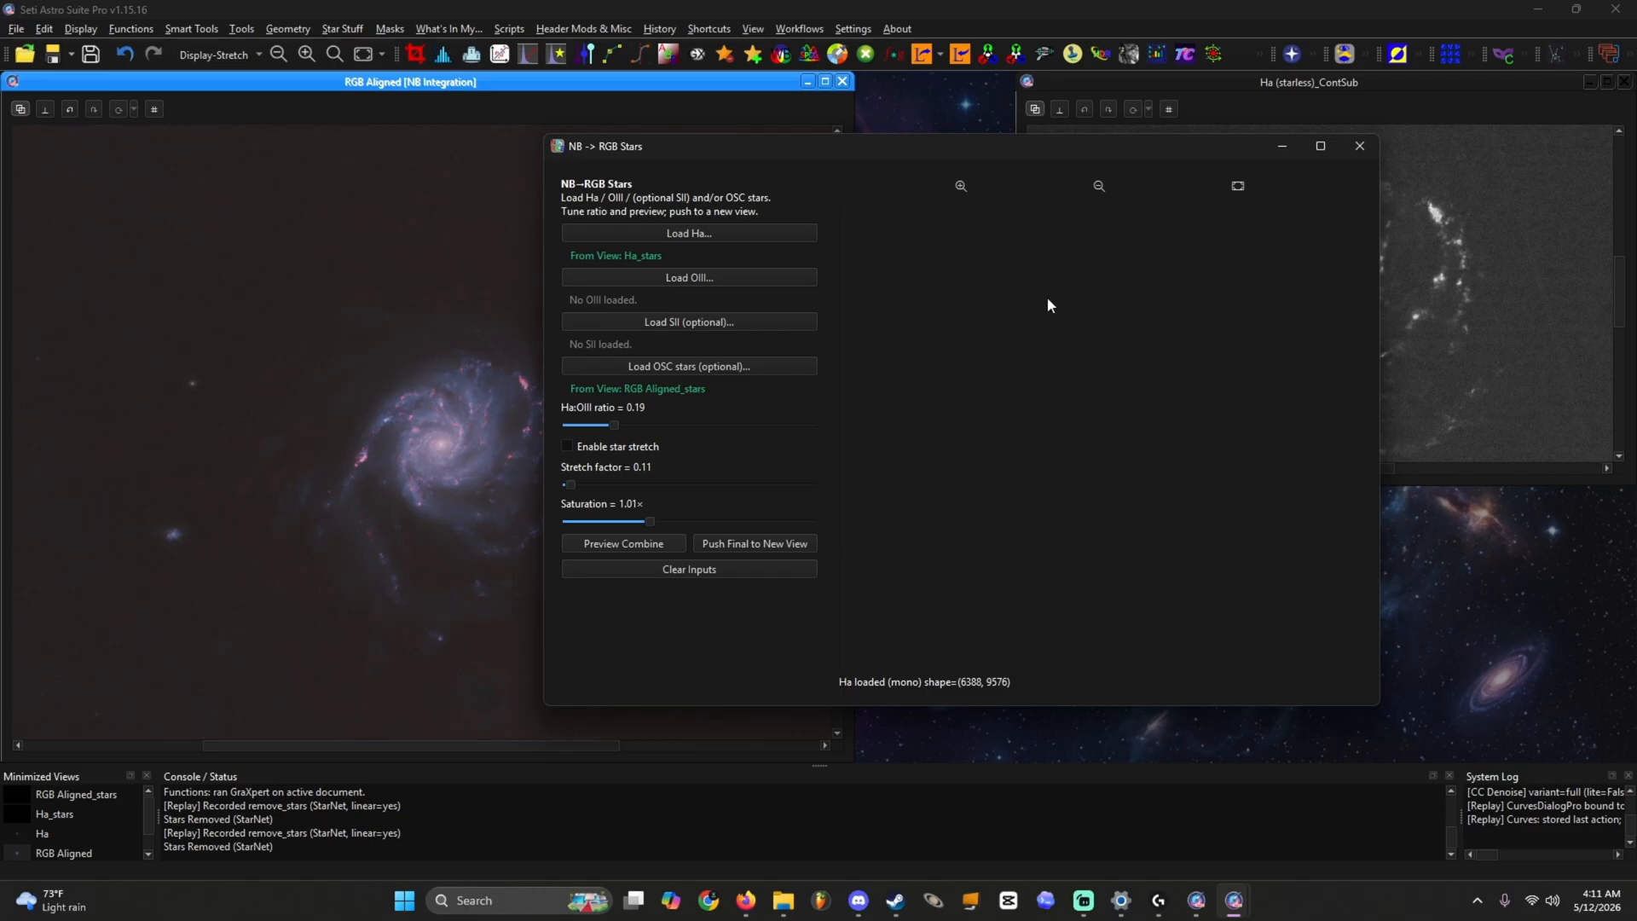
Step: Preview the combined stars and examine their colors and the brightest stars across the field
scroll(1062, 324, down, 7)
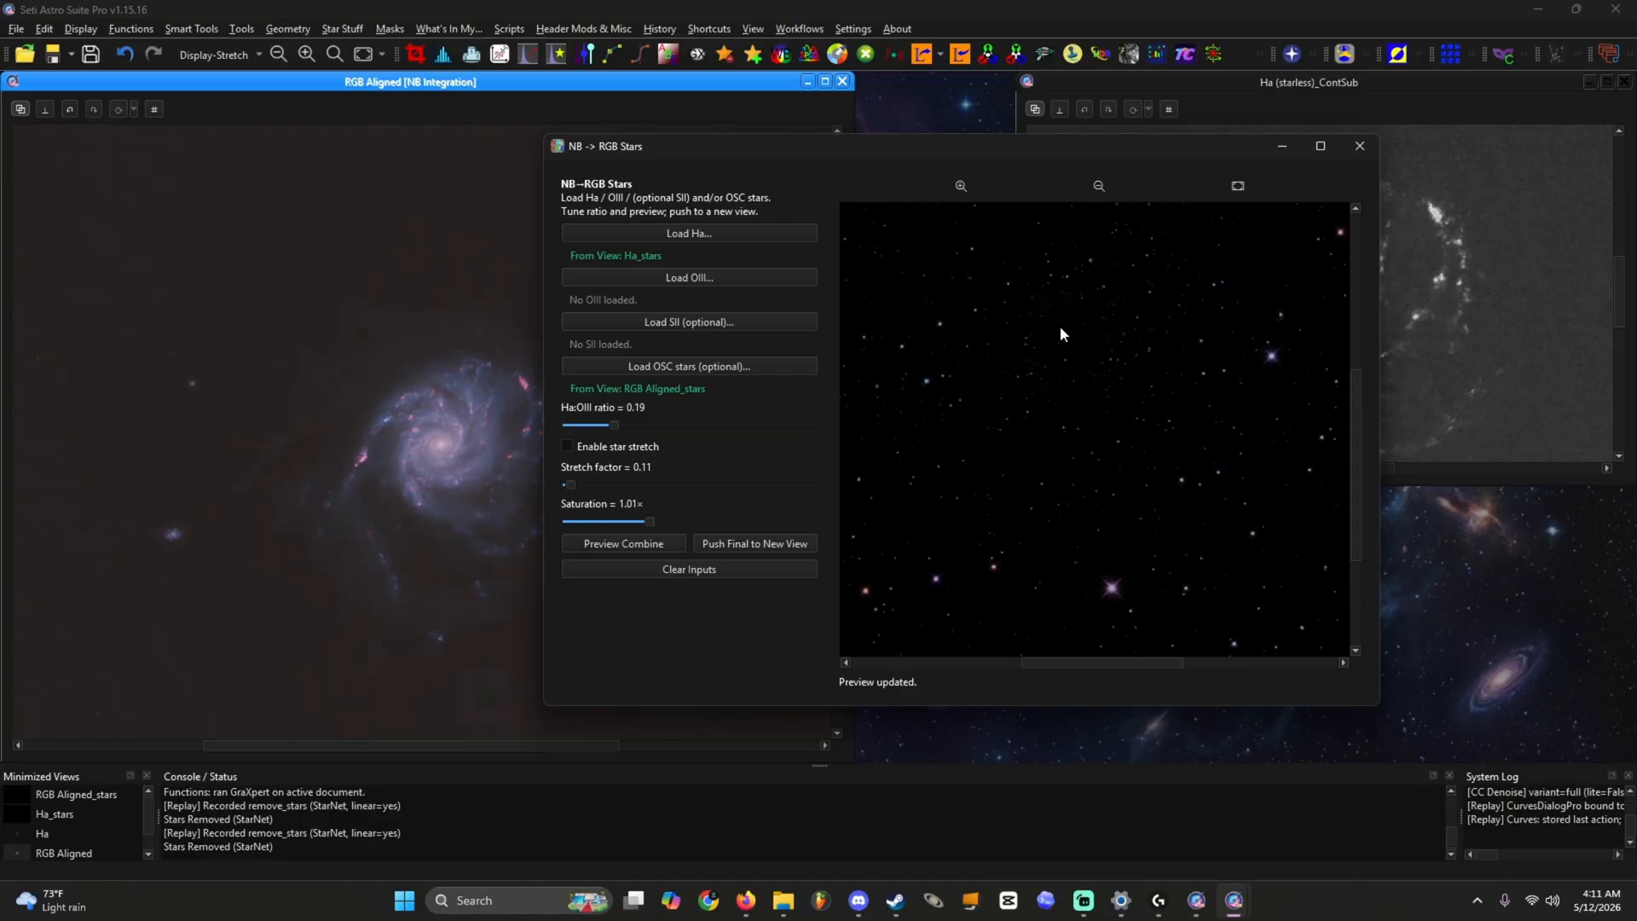
drag(1237, 327, 1207, 392)
scroll(1267, 310, up, 6)
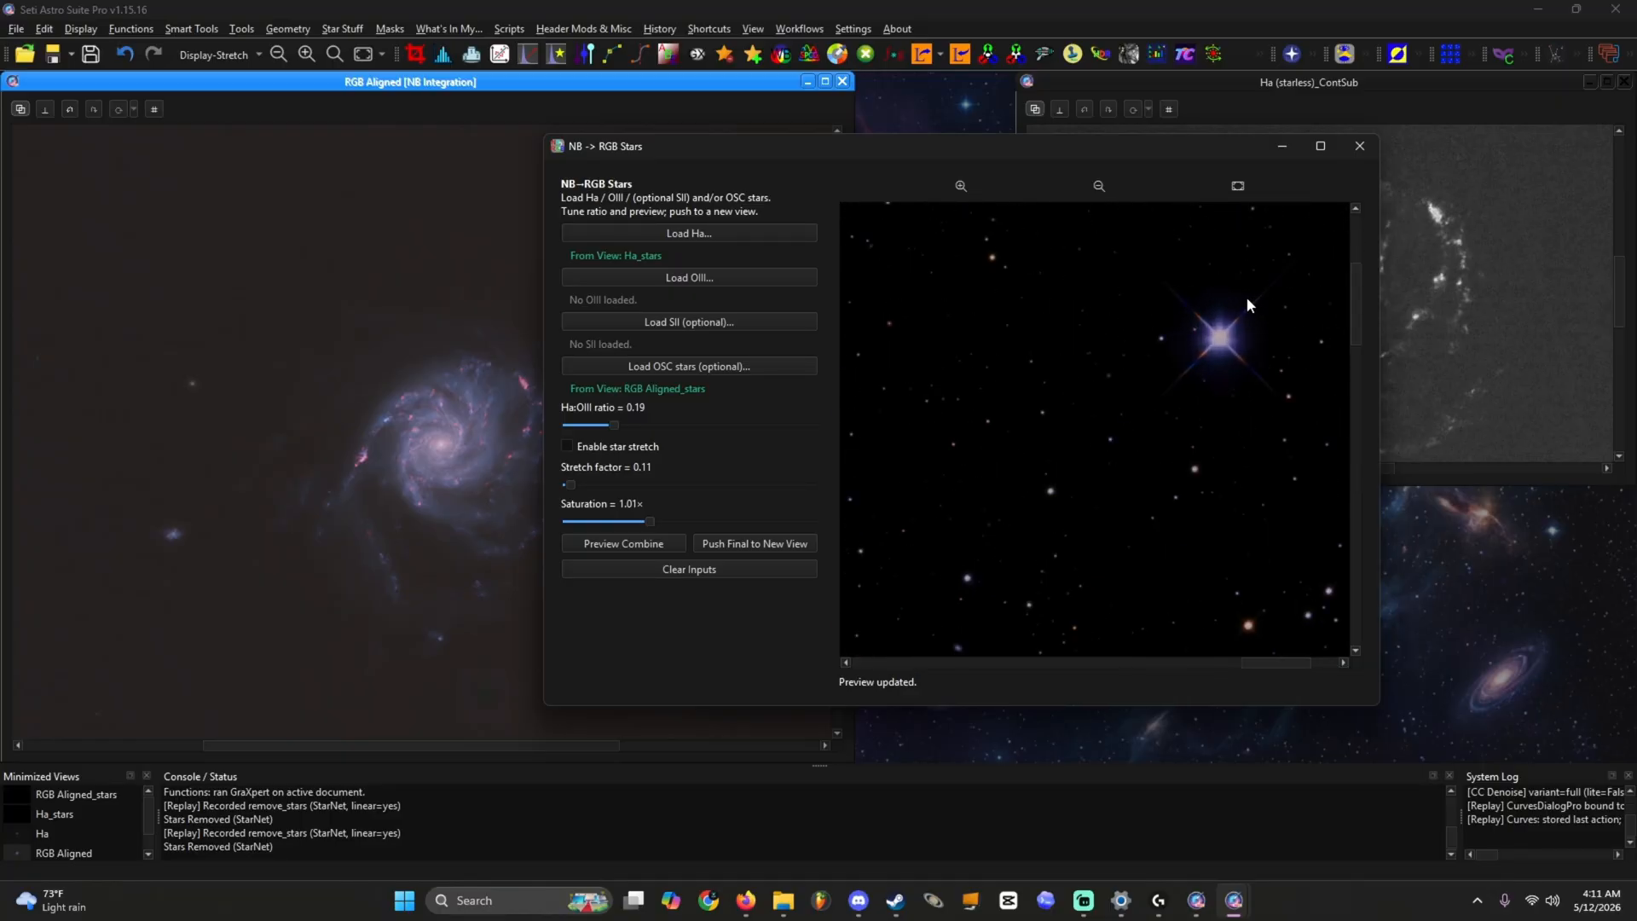
scroll(1246, 295, down, 5)
drag(1184, 418, 1181, 265)
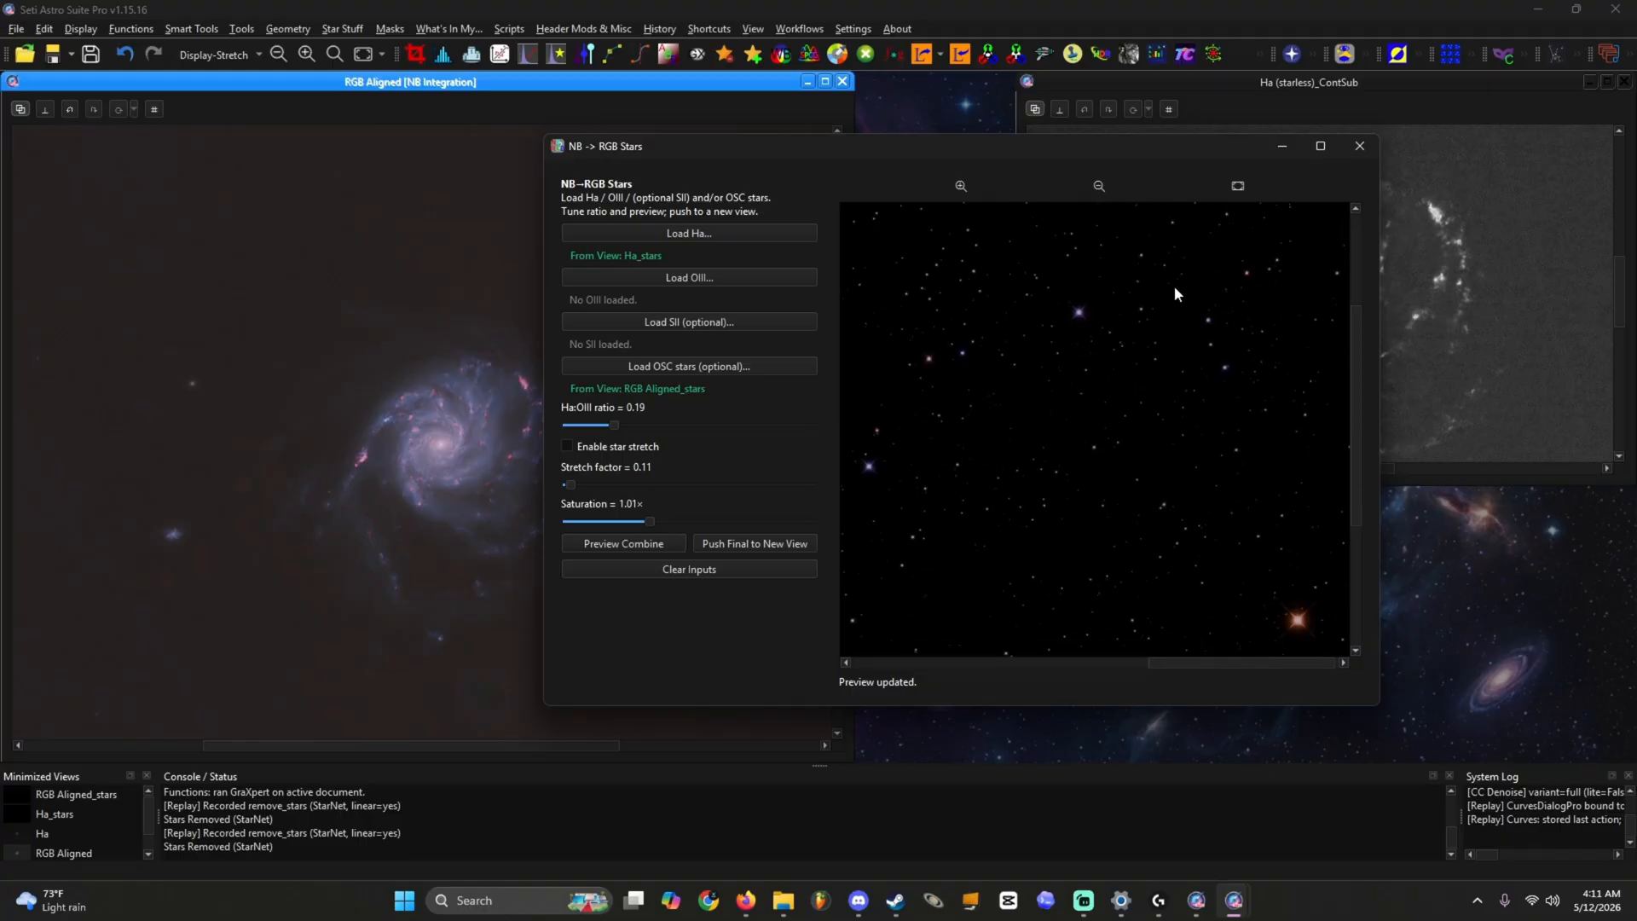
drag(1137, 404, 1129, 230)
drag(1112, 261, 1024, 479)
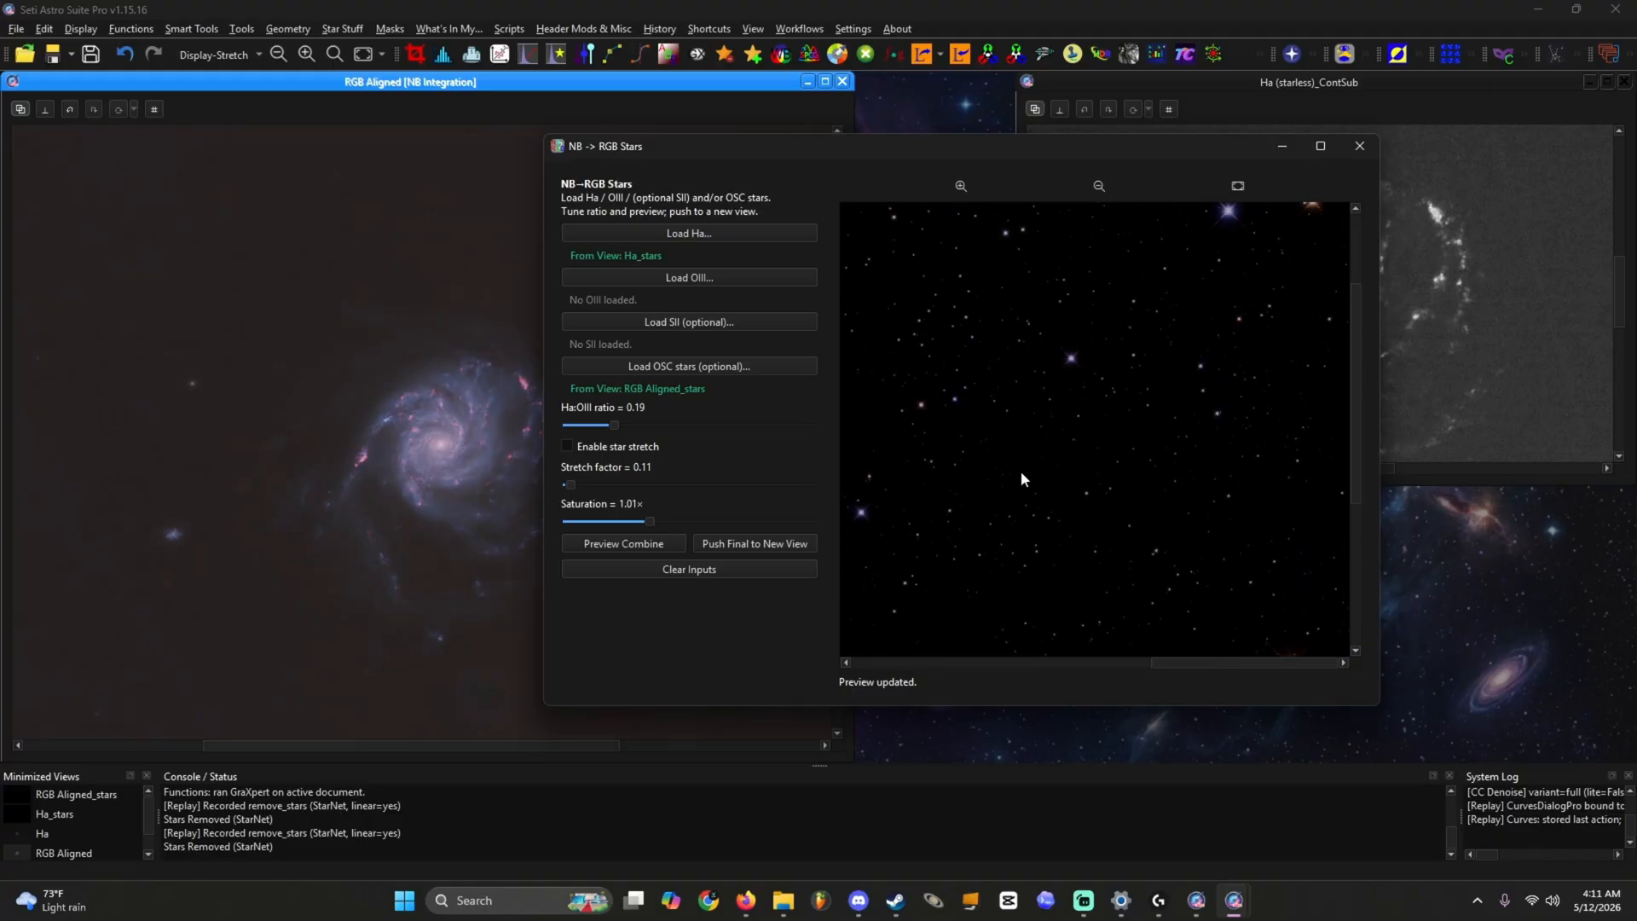
drag(1186, 306, 1166, 439)
drag(1258, 275, 1260, 284)
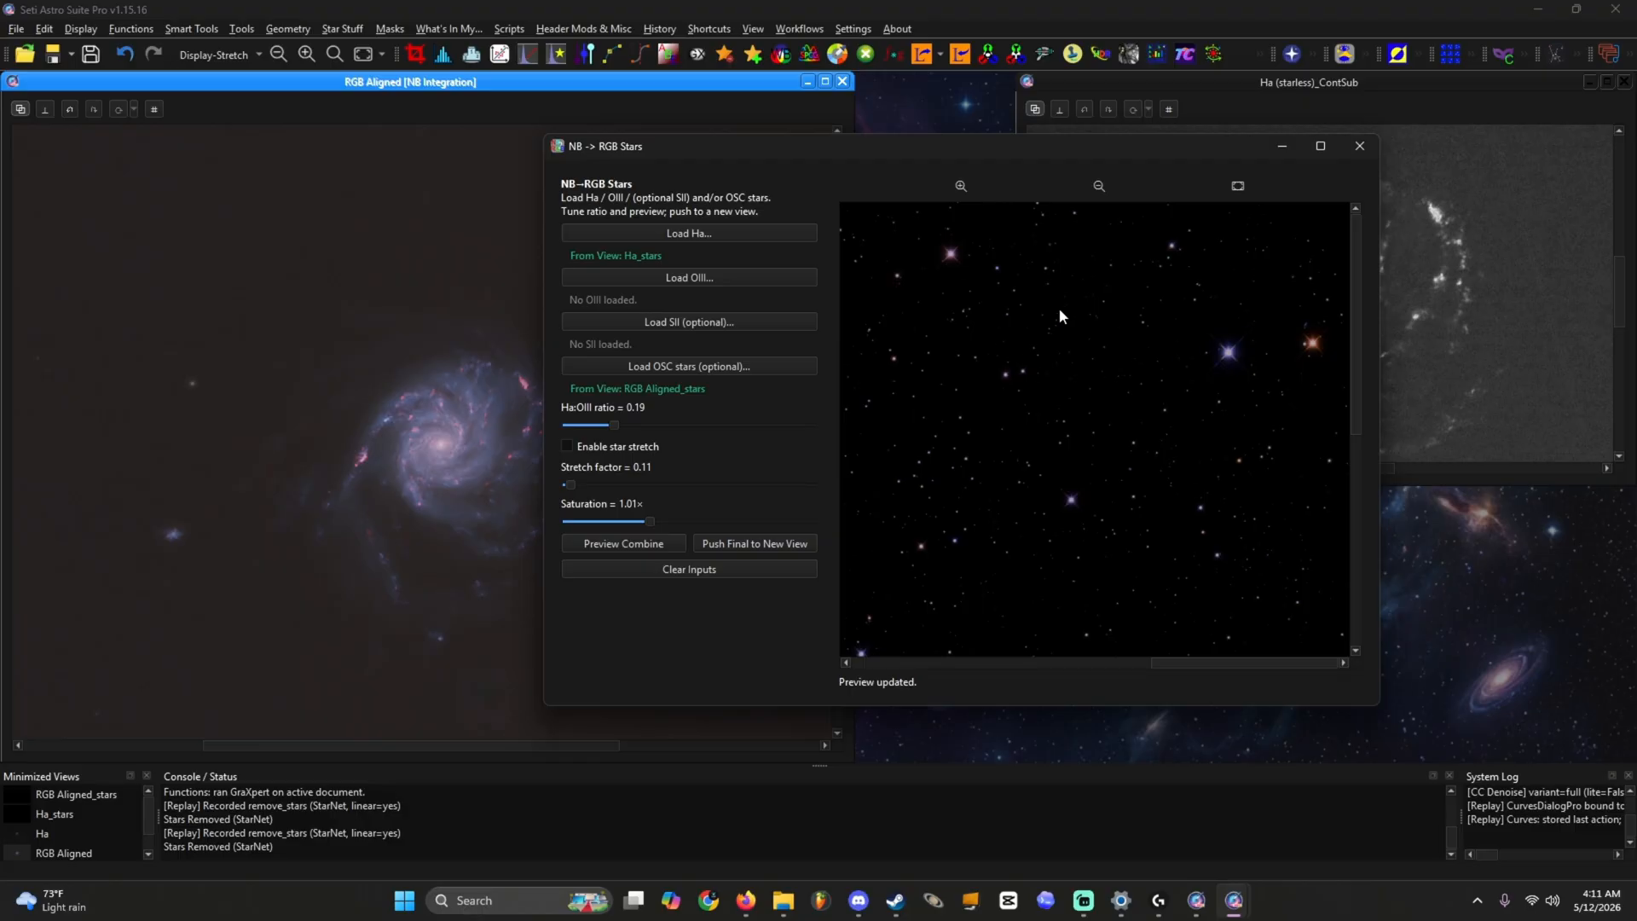
Step: Set the stretch factor to 0.03 and saturation to 0.97×, check the star colors, and output the final star composite as a new view
drag(573, 481, 570, 485)
drag(651, 522, 645, 530)
scroll(1071, 347, up, 5)
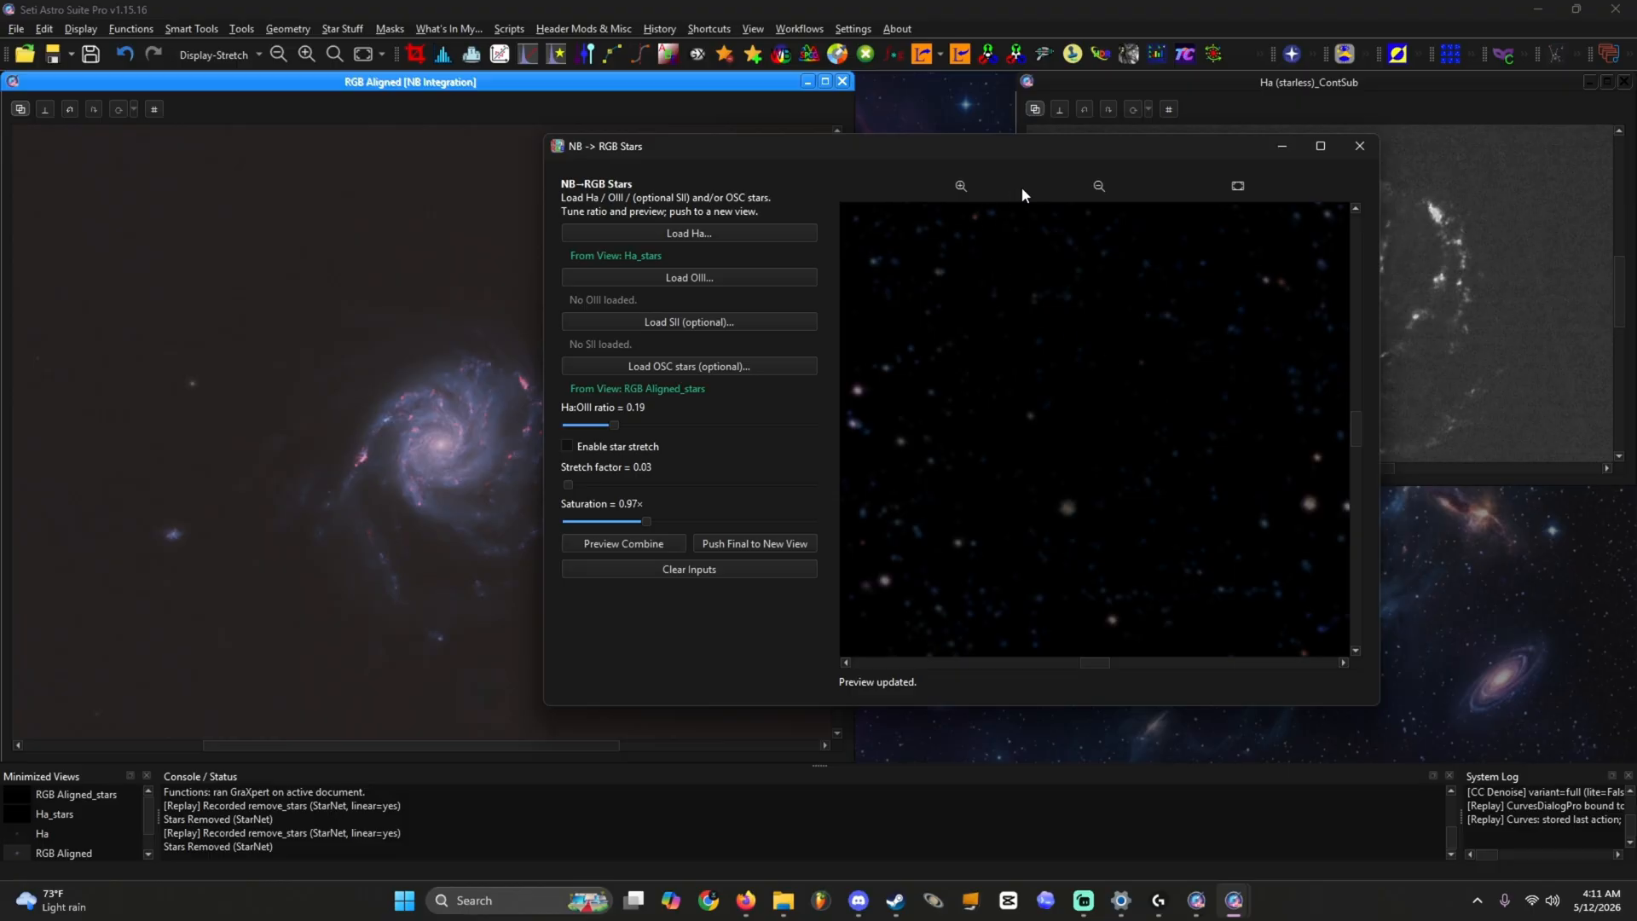
click(1092, 184)
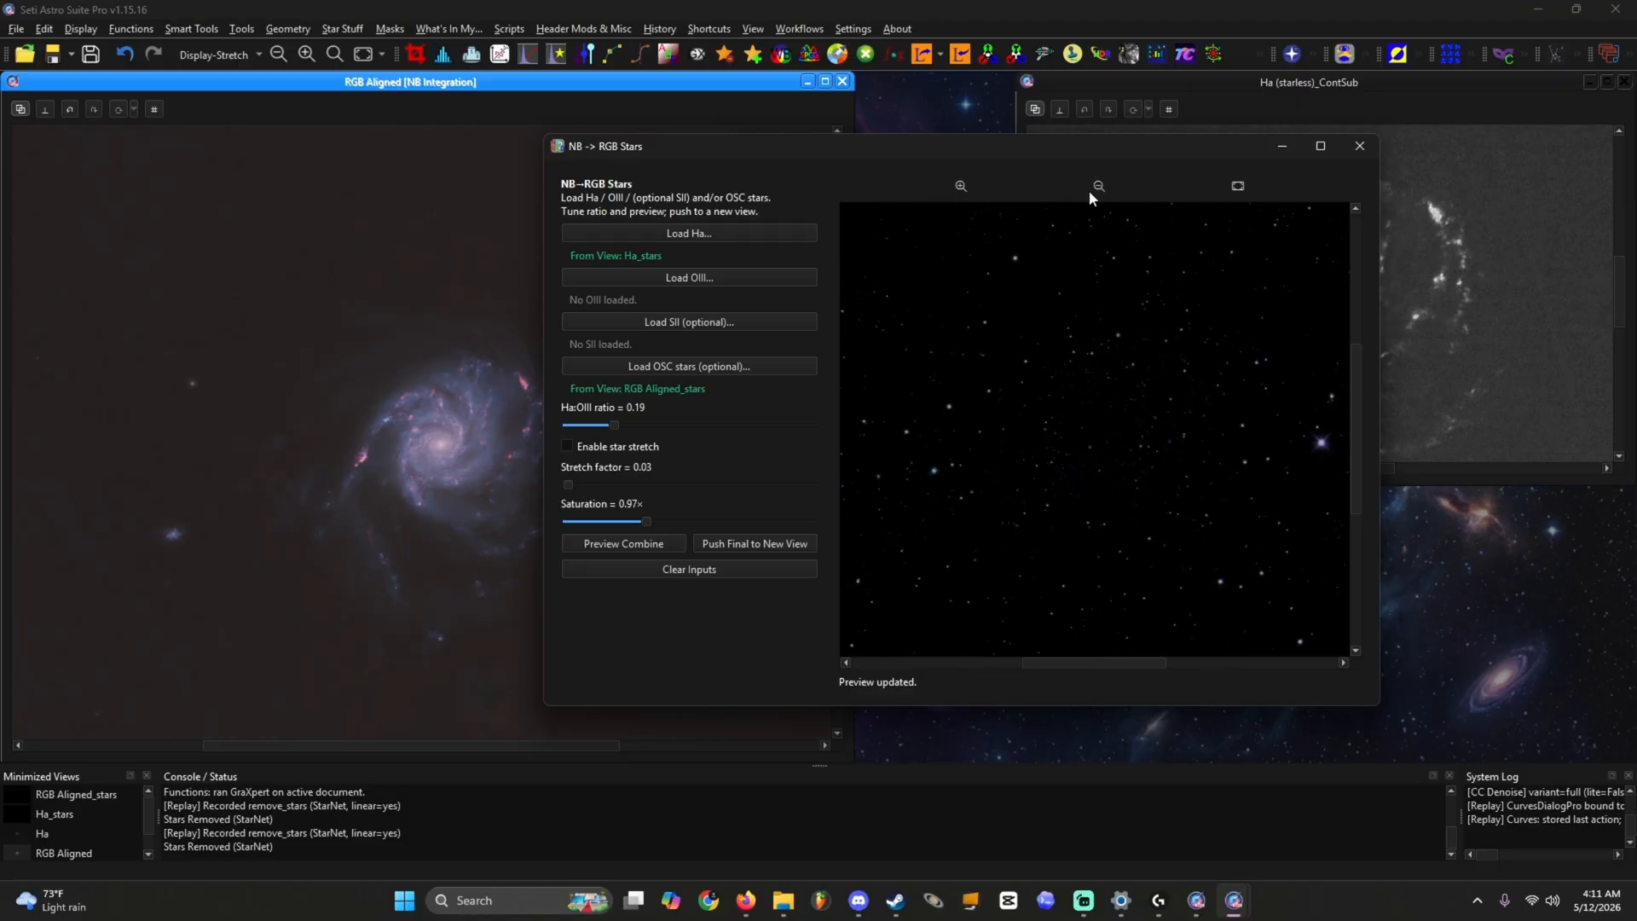
drag(1025, 666, 1261, 663)
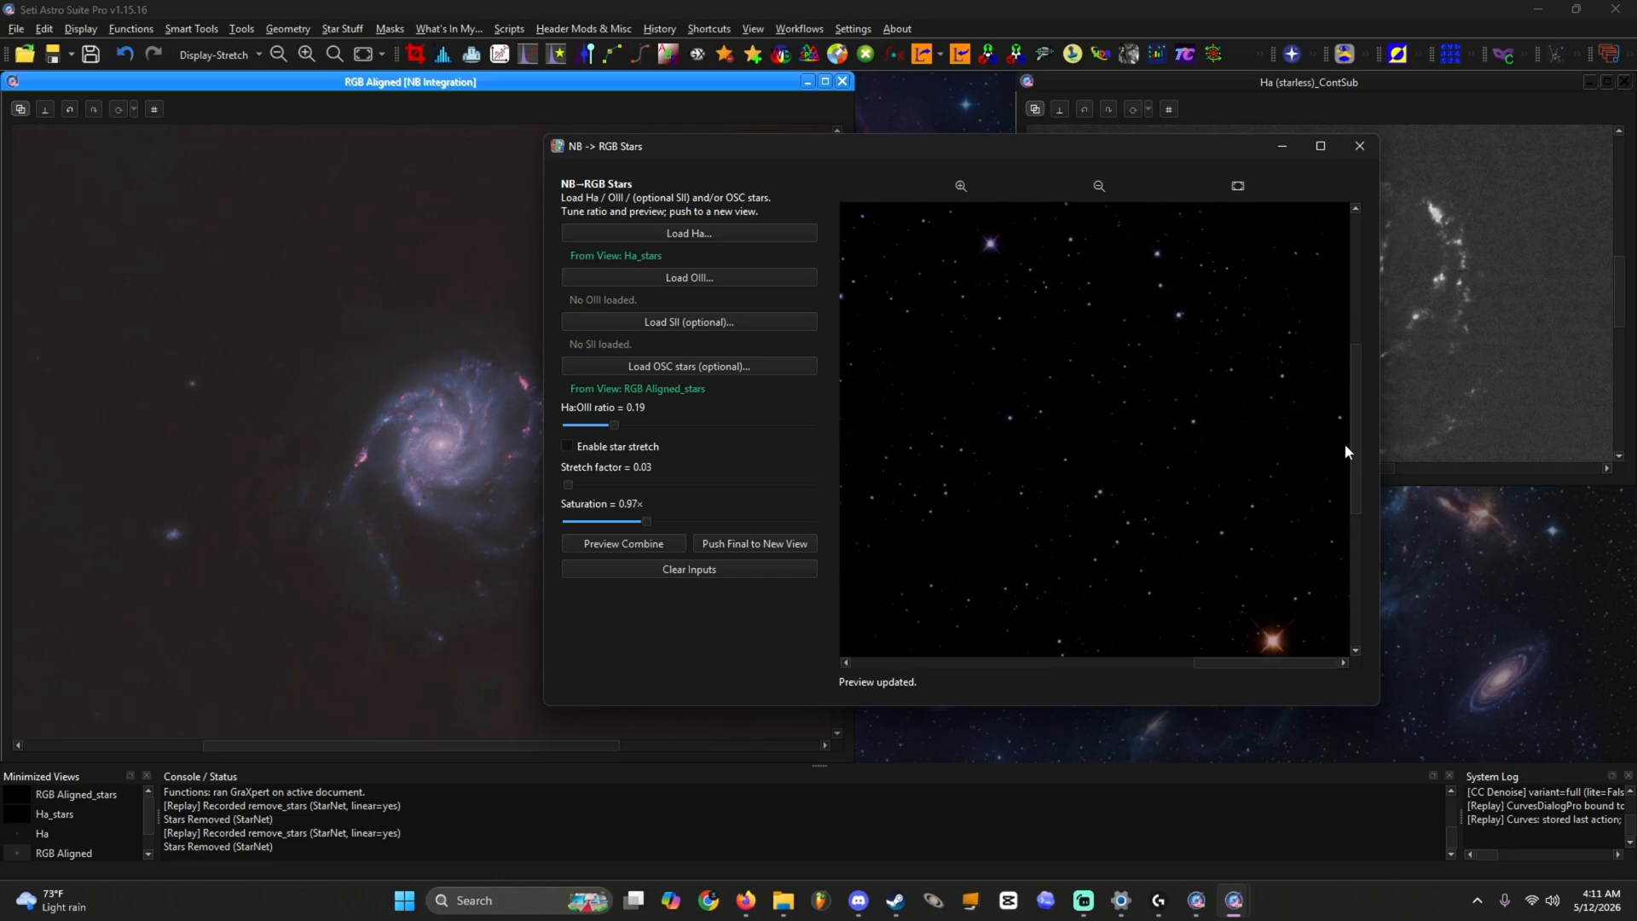
drag(1357, 436, 1368, 338)
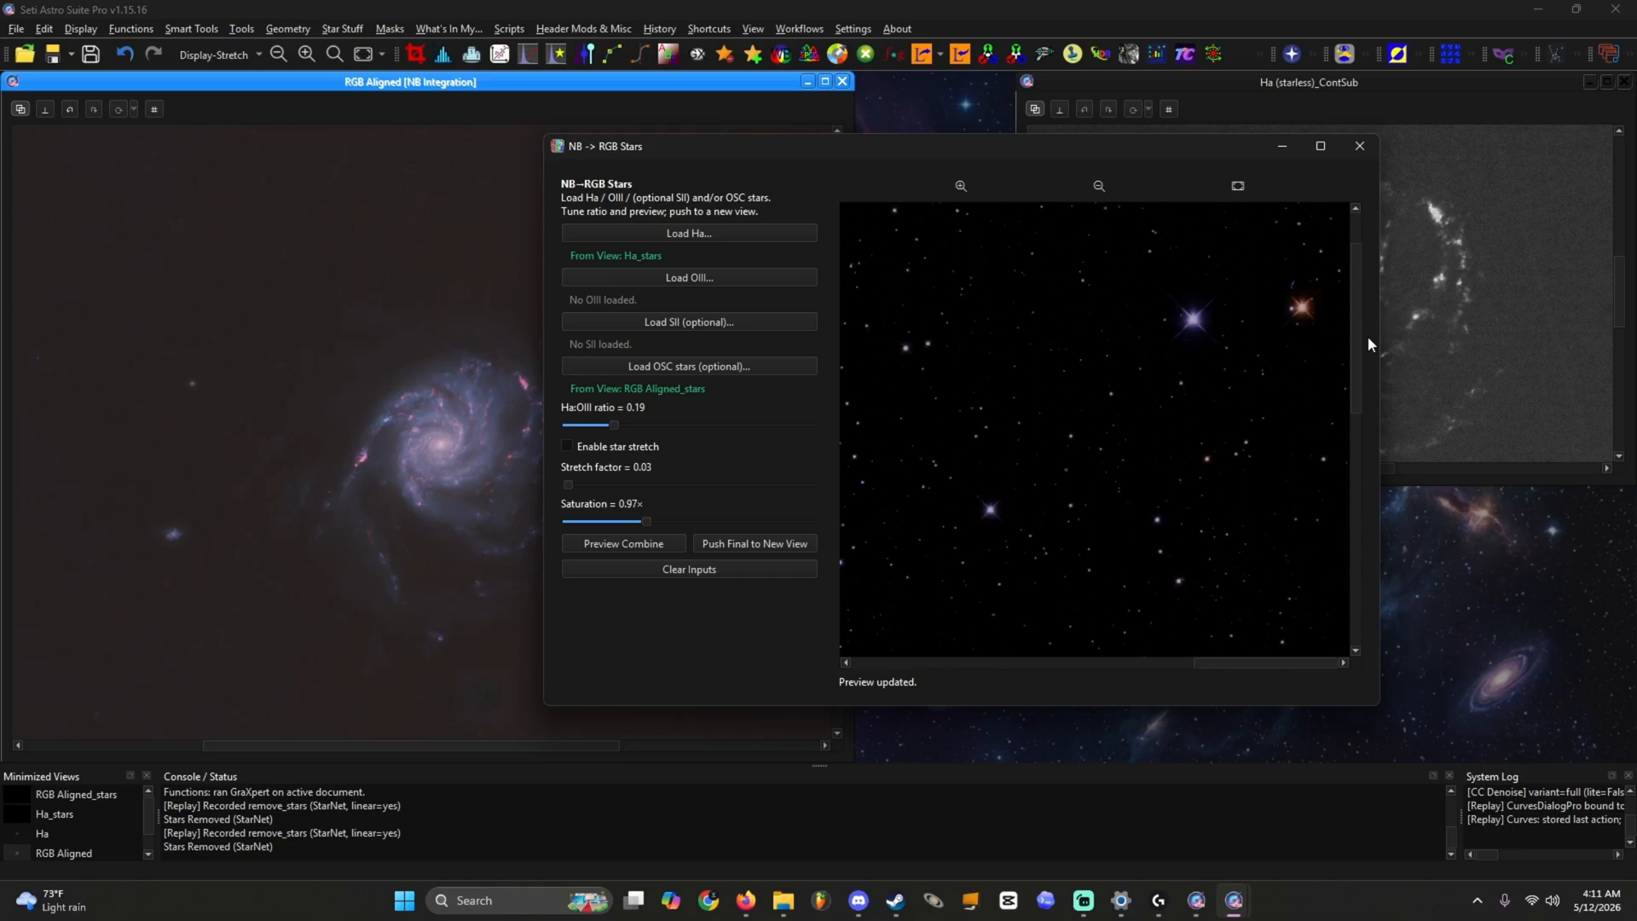
click(743, 542)
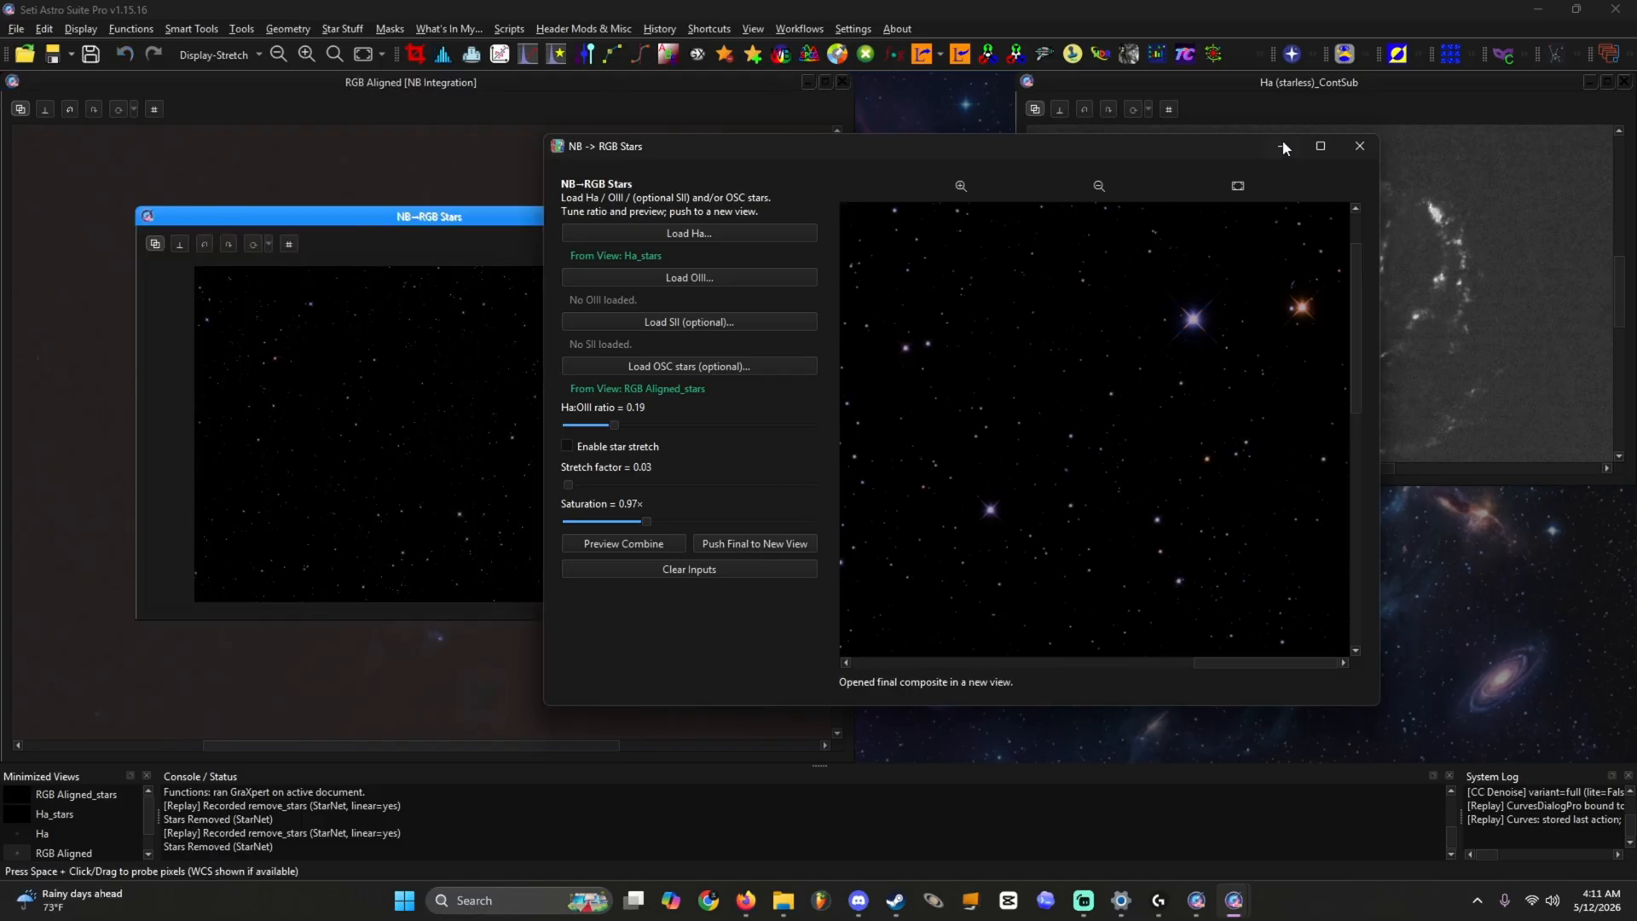
Step: Minimize the NB->RGB Stars dialog and the Ha (starless)_ContSub view, and place the star composite beside the RGB Aligned [NB Integration] view
click(1283, 147)
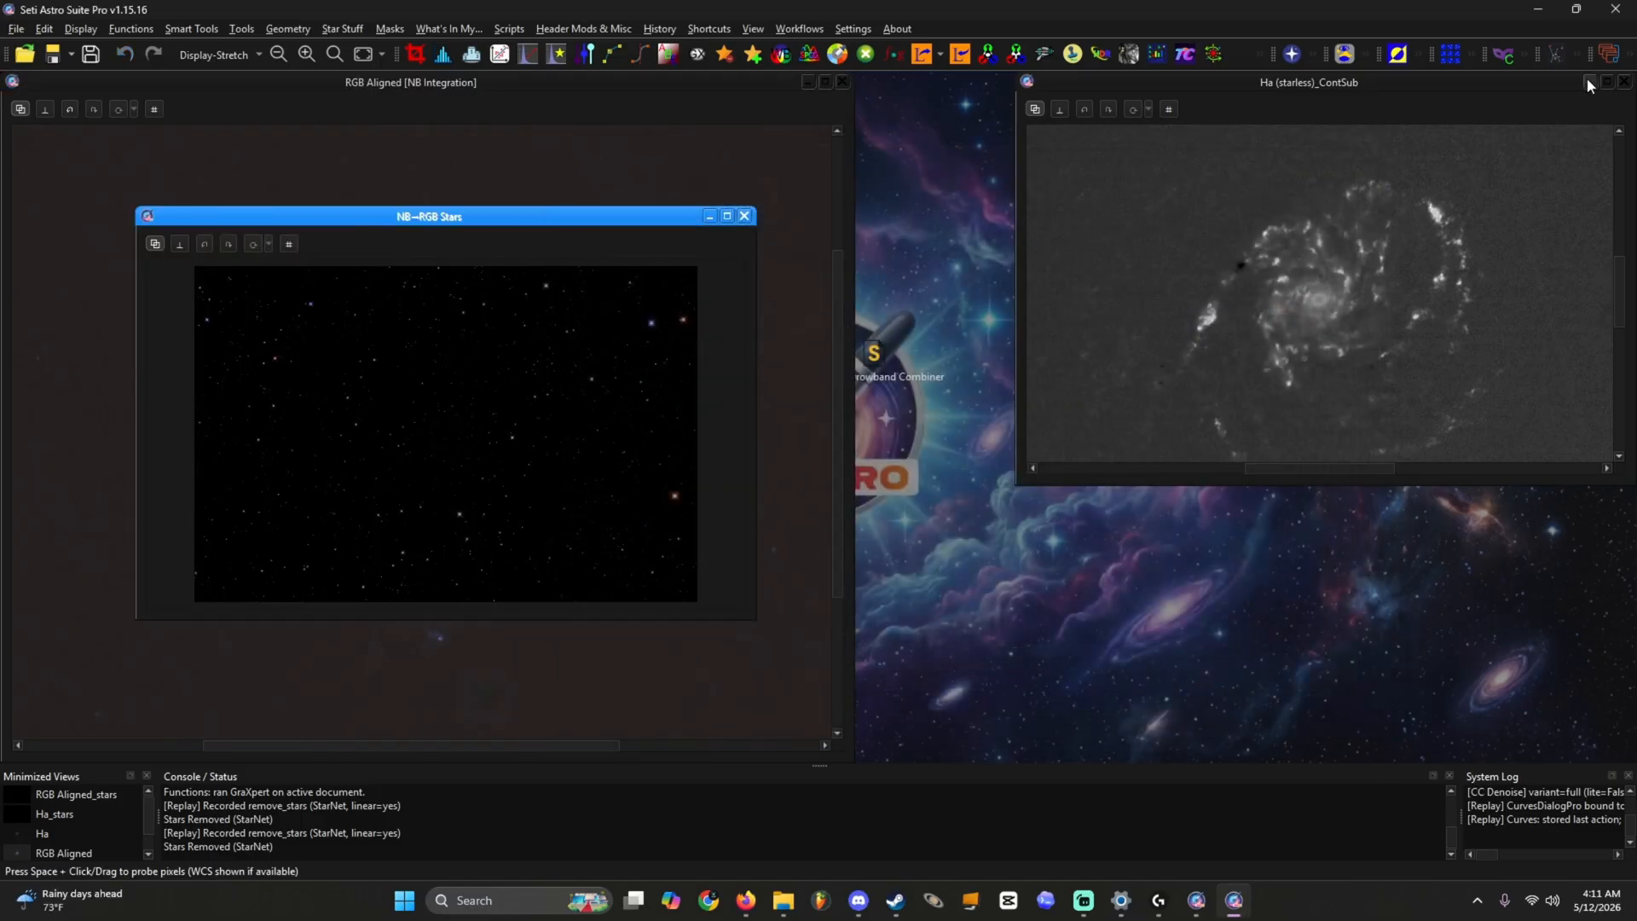
click(1588, 81)
drag(496, 84, 415, 367)
drag(454, 217, 1311, 91)
drag(512, 375, 560, 95)
Step: Start adding stars to the galaxy image, with RGB Aligned [NB Integration] as the starless view and NB→RGB Stars as the stars-only view
scroll(376, 477, down, 1)
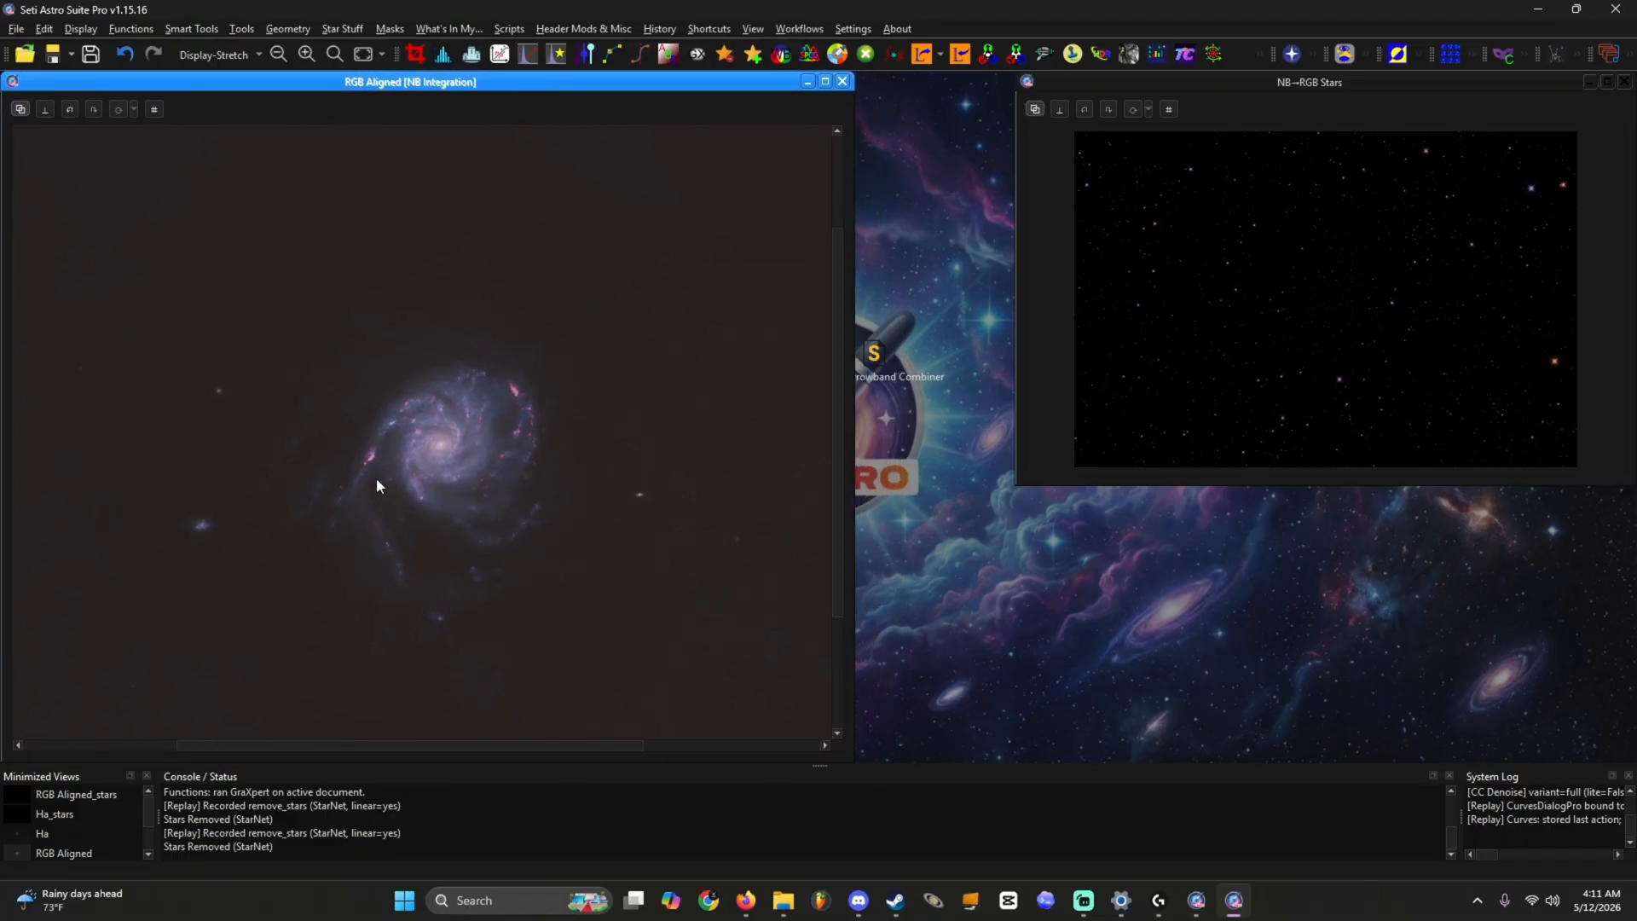
scroll(428, 402, down, 1)
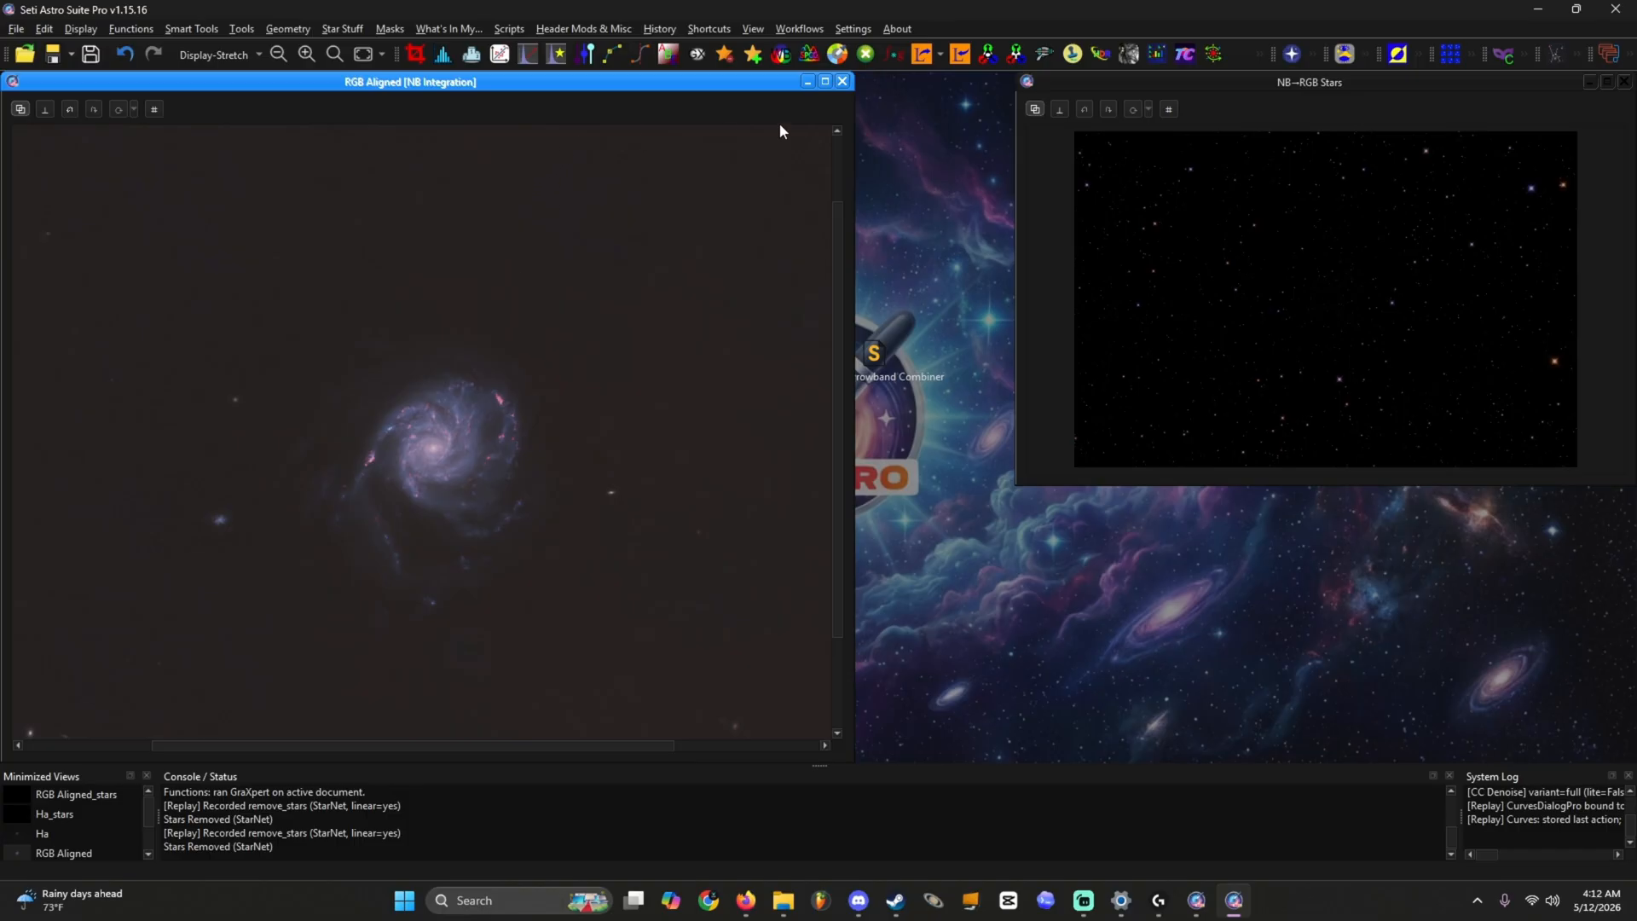
click(753, 54)
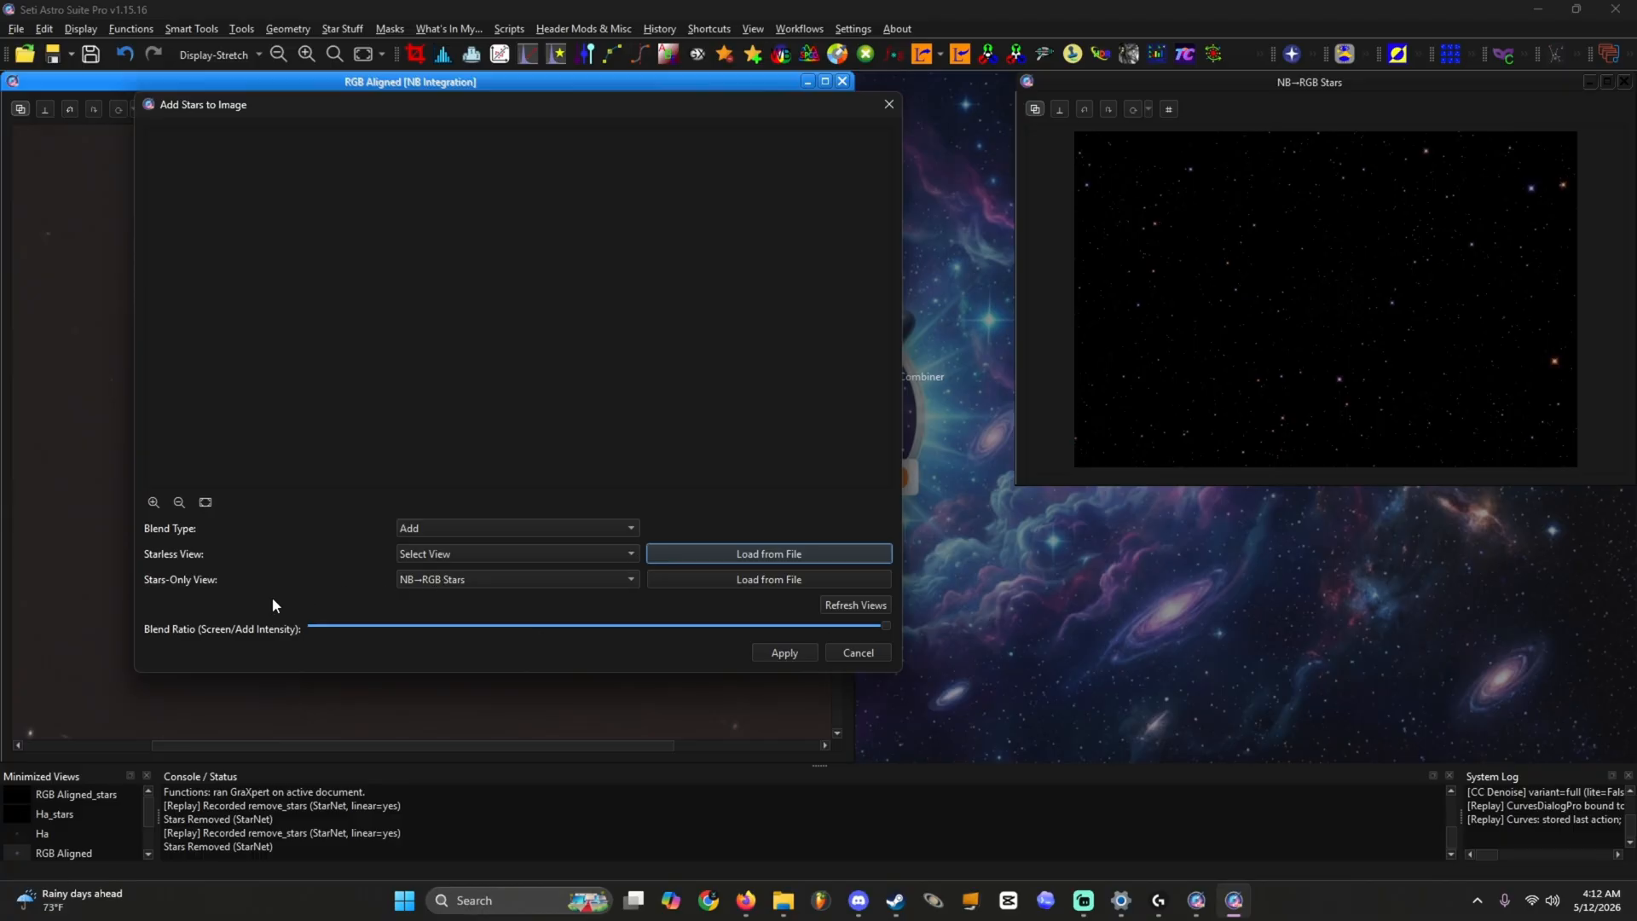
click(446, 555)
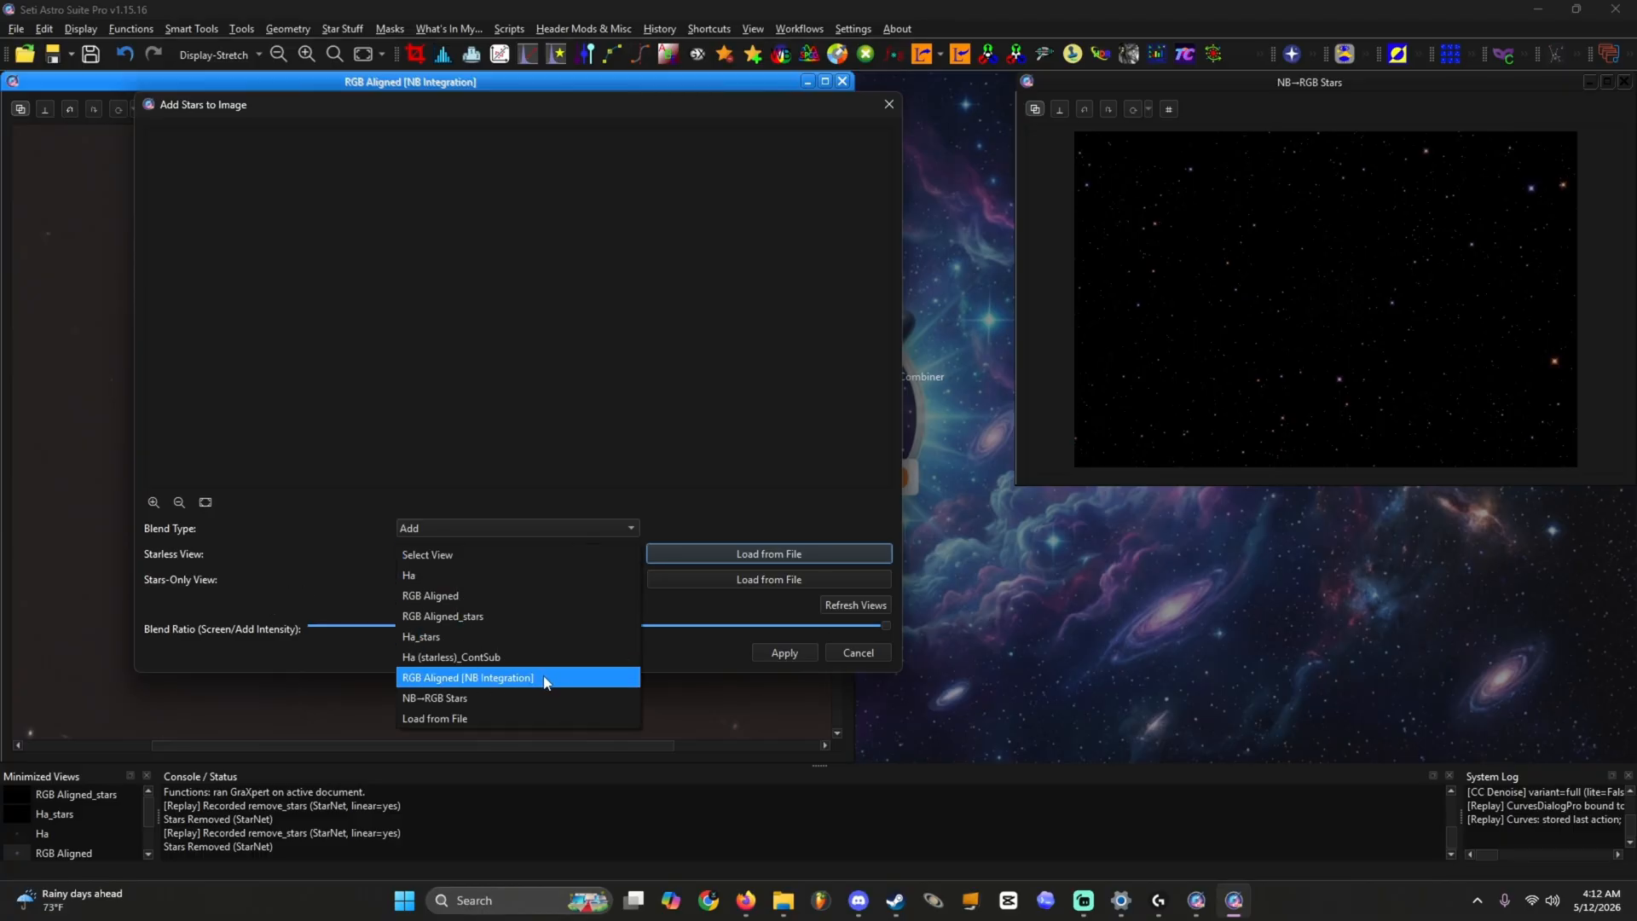
click(436, 697)
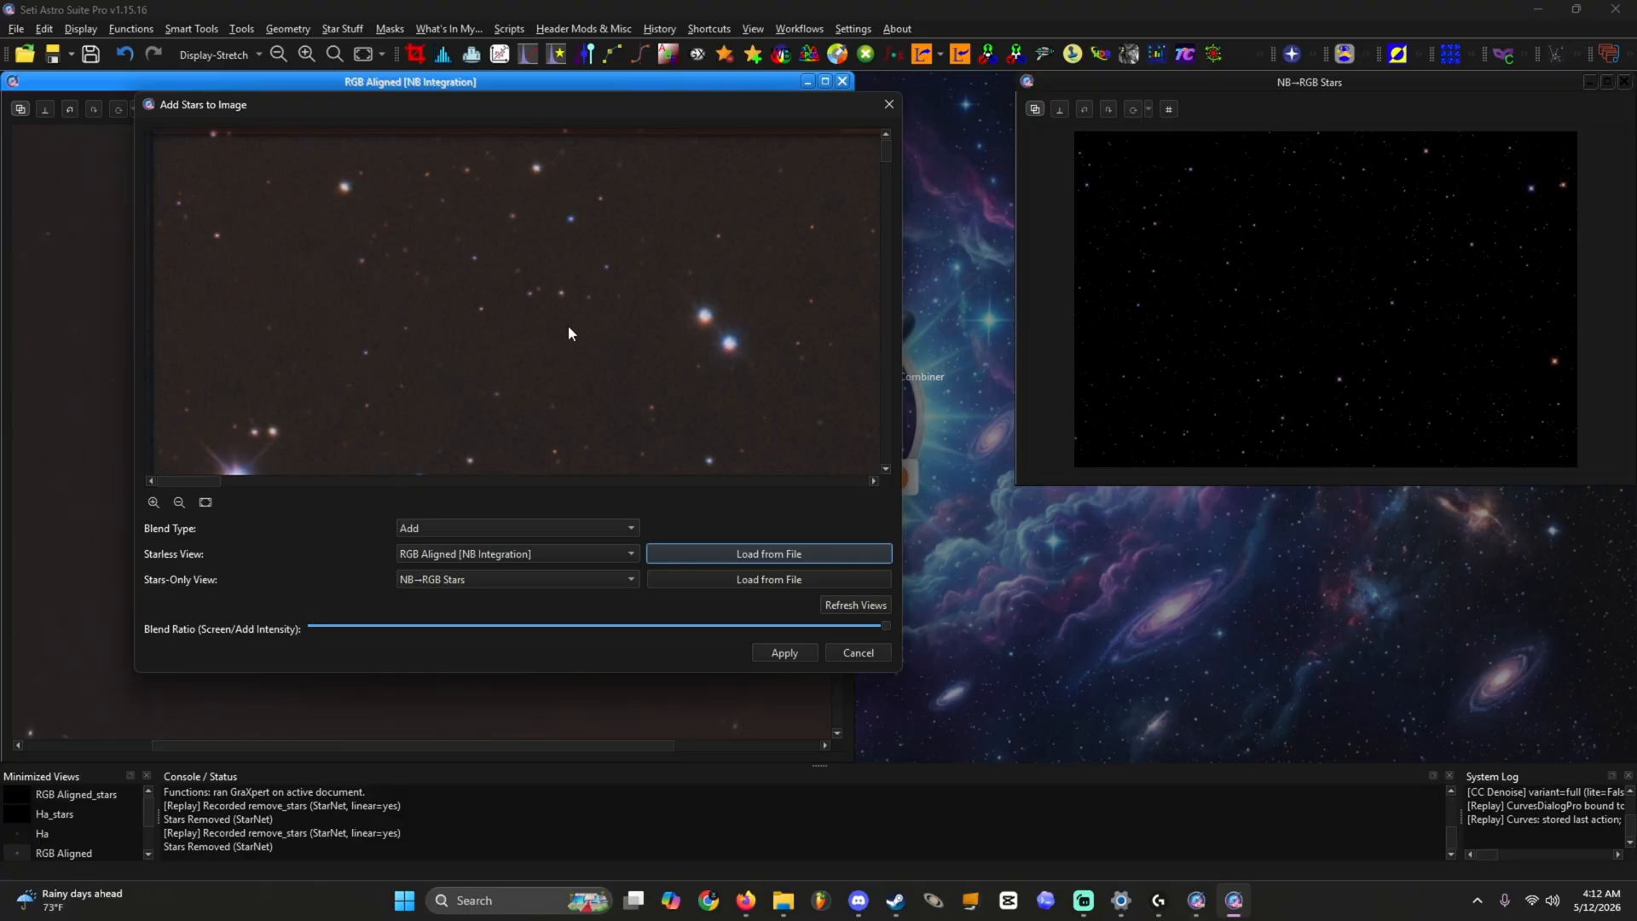
Step: Examine the blended preview from its upper-left star field across the galaxy to the bright stars near the image's right edge
scroll(569, 327, down, 5)
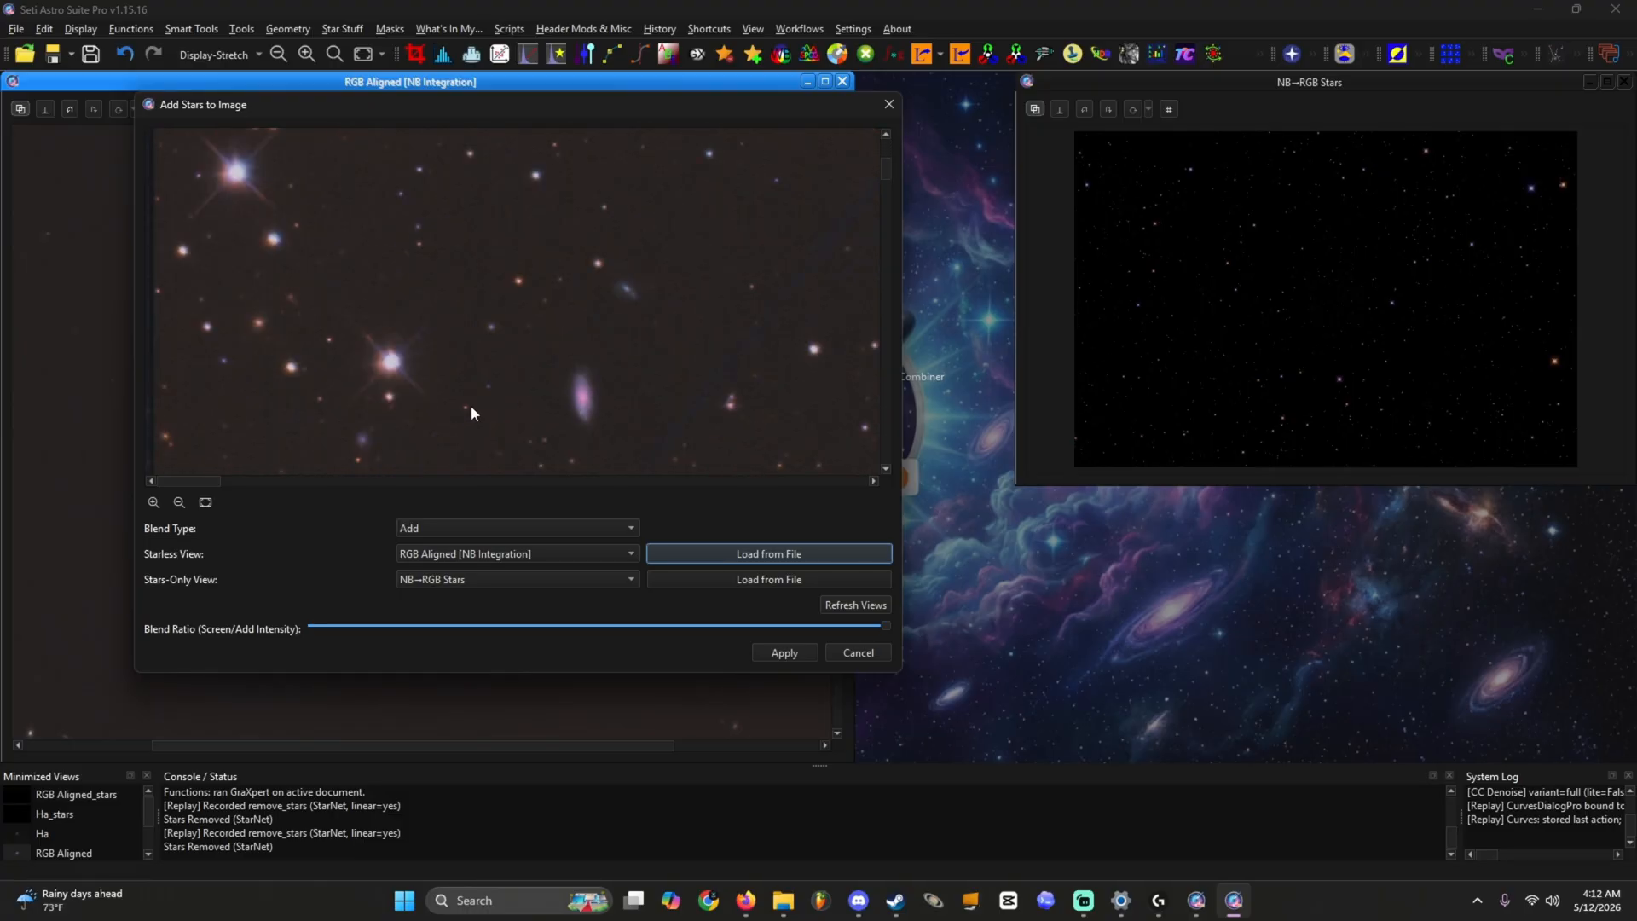
scroll(386, 394, down, 5)
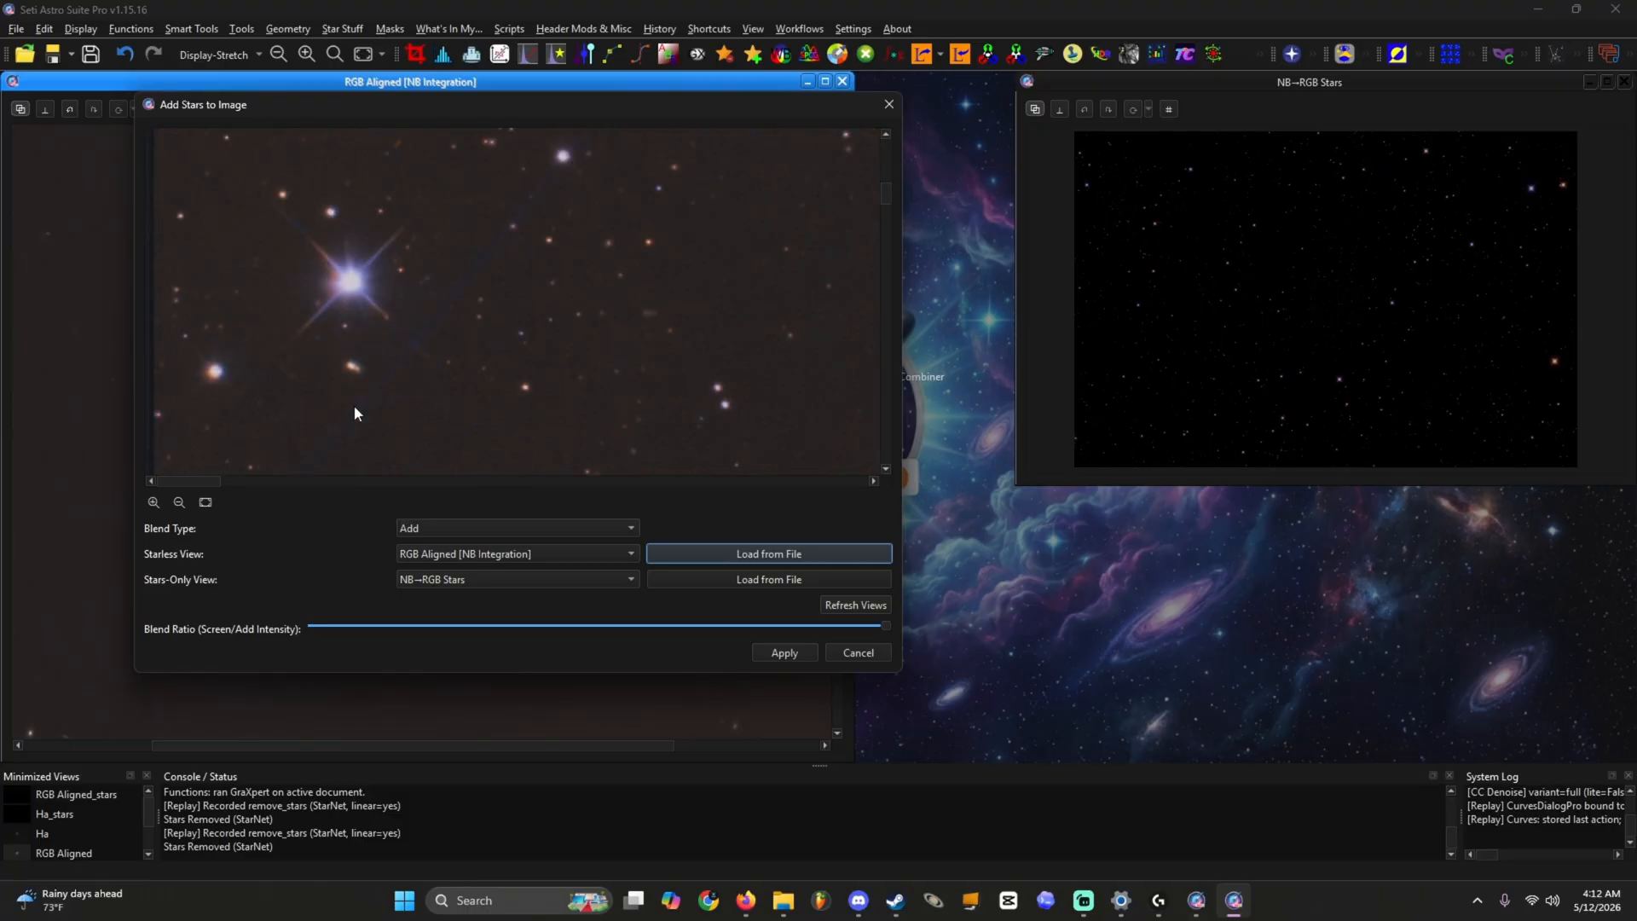
click(182, 508)
click(186, 512)
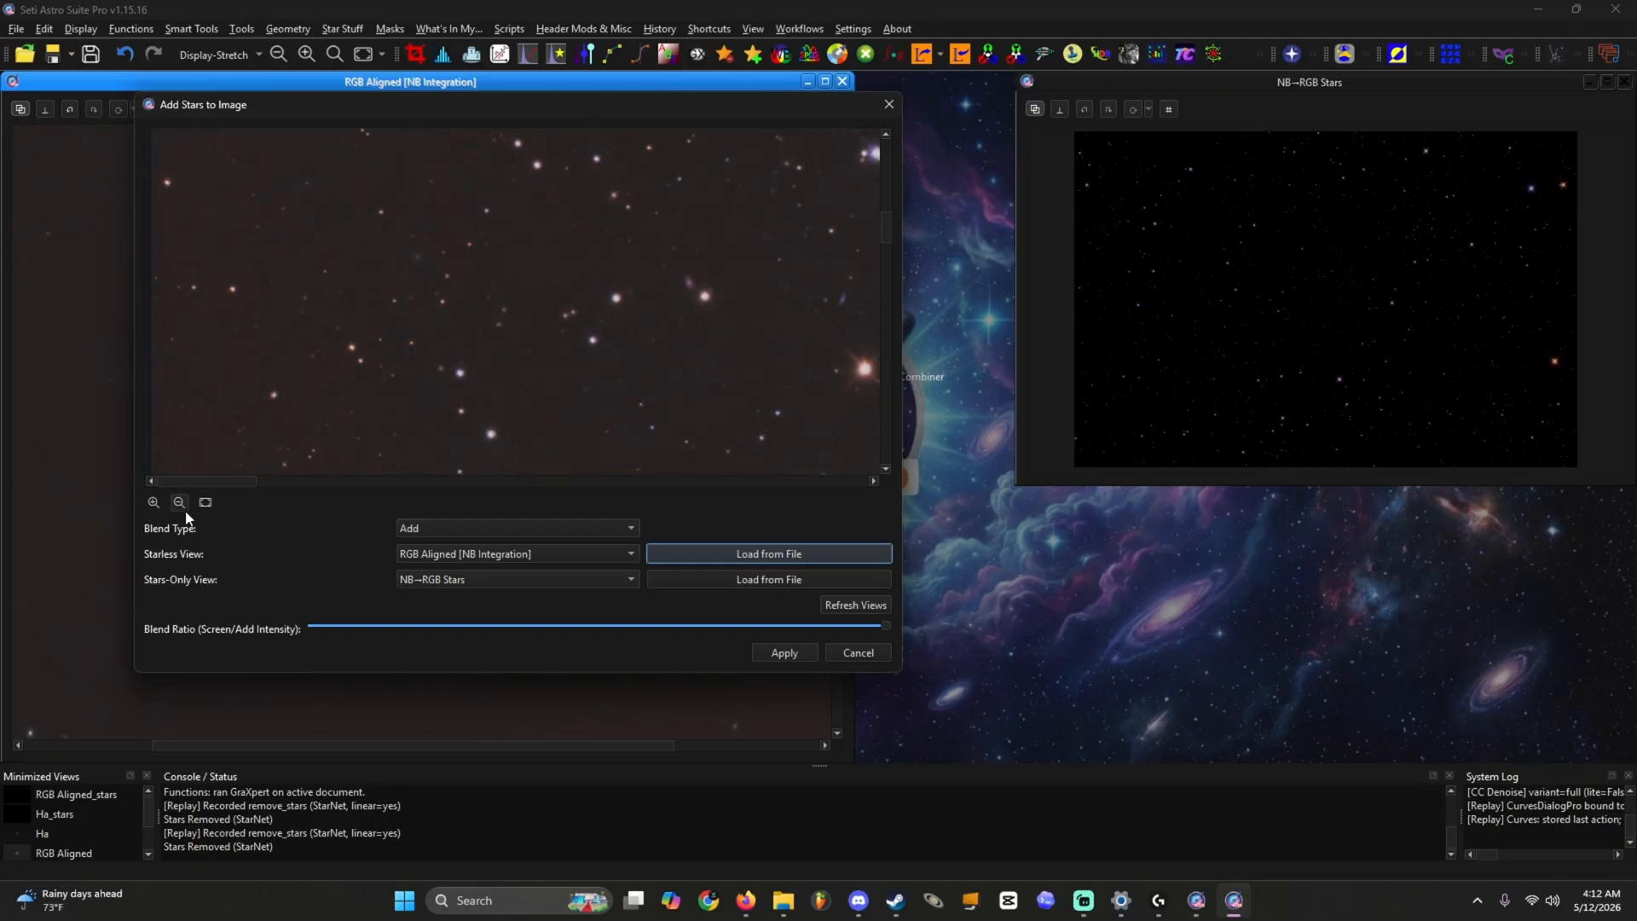
click(186, 512)
click(186, 506)
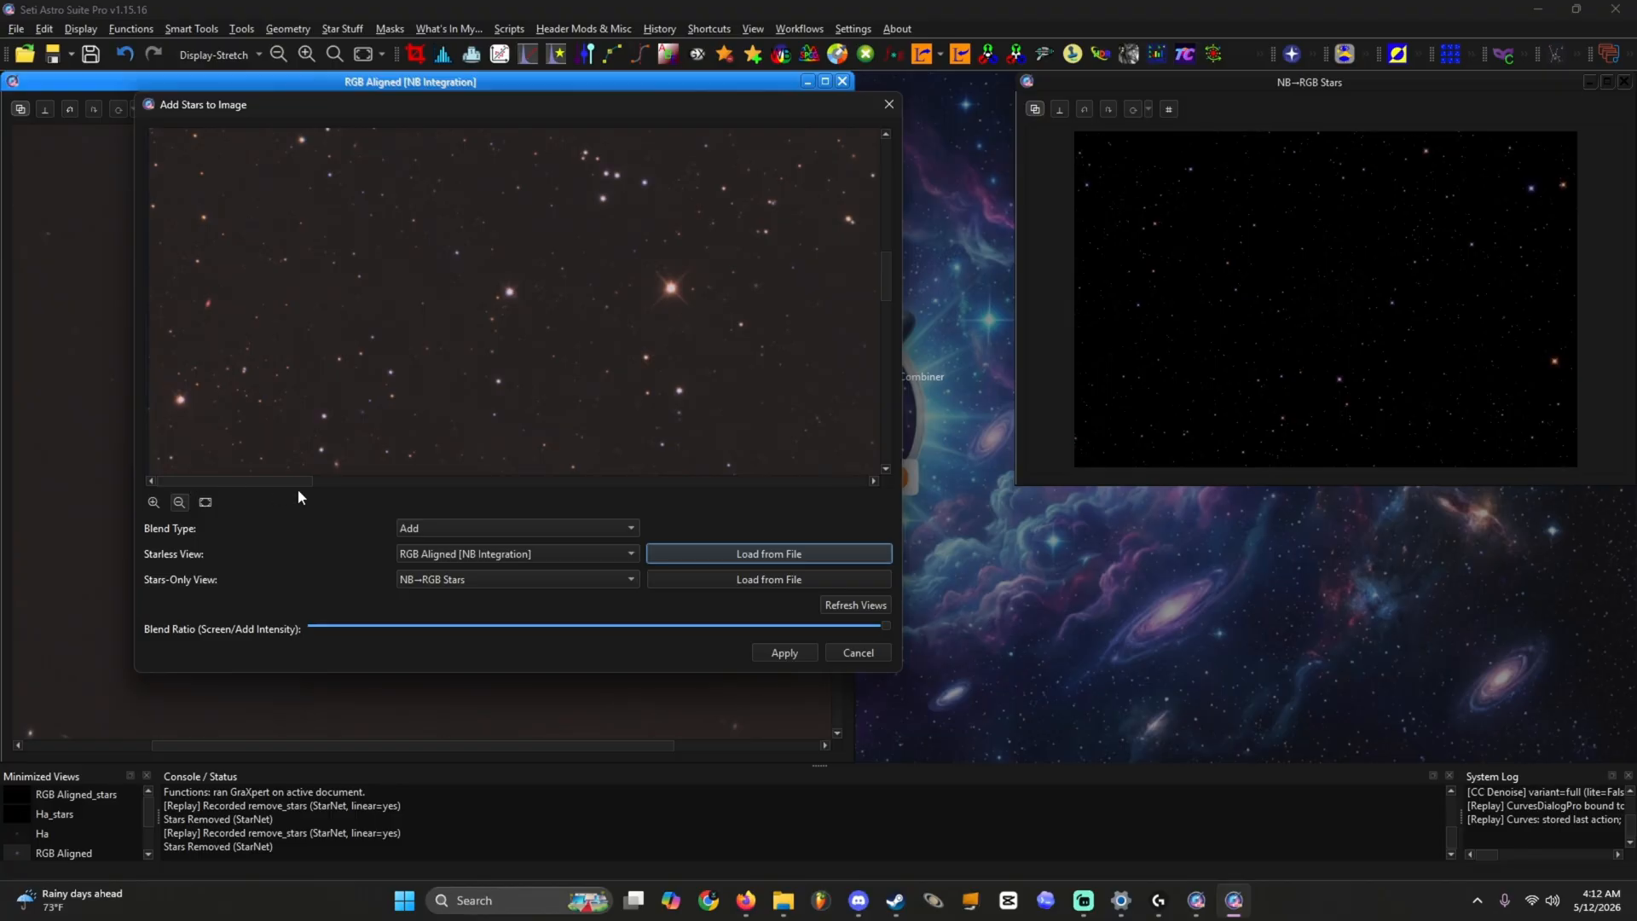
drag(299, 489, 410, 470)
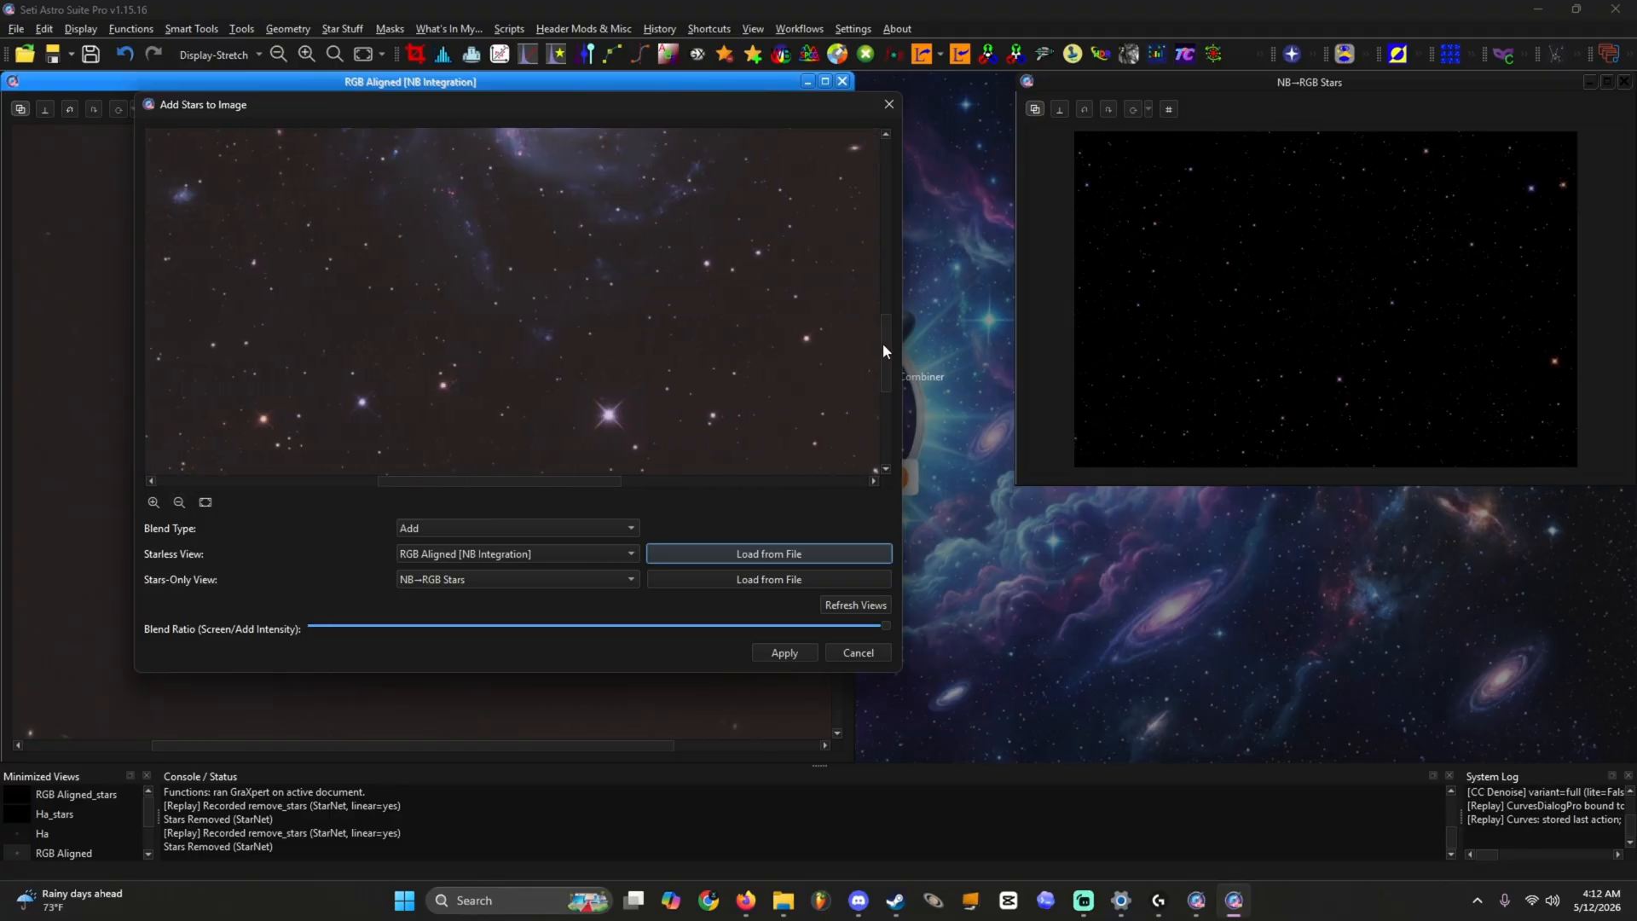
drag(883, 344, 885, 301)
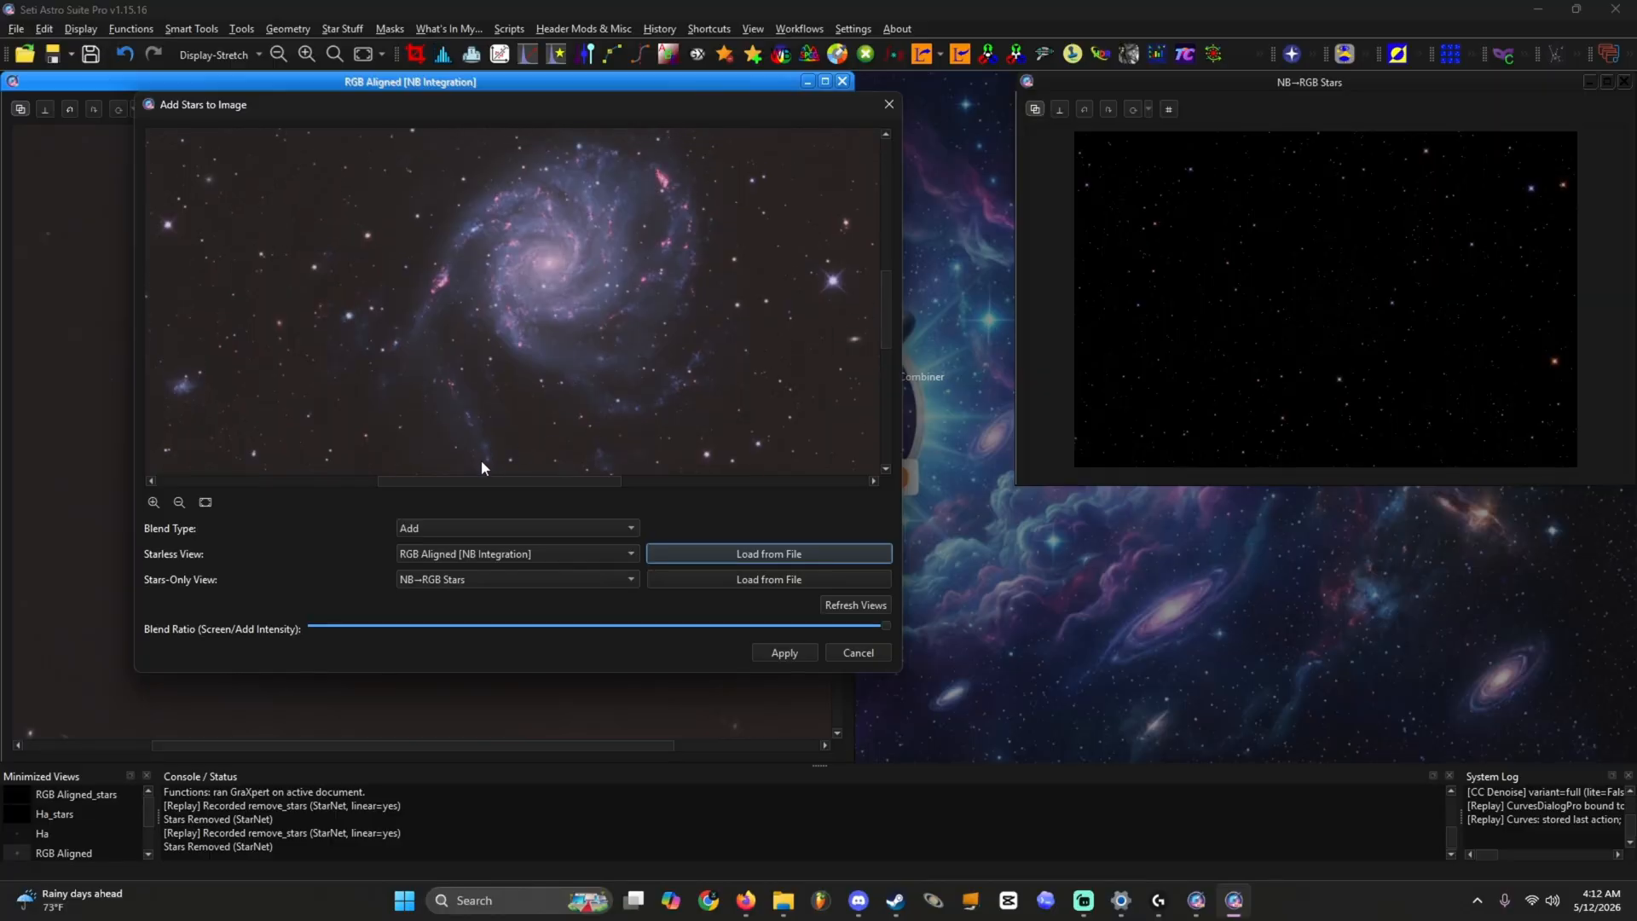
drag(467, 487, 721, 459)
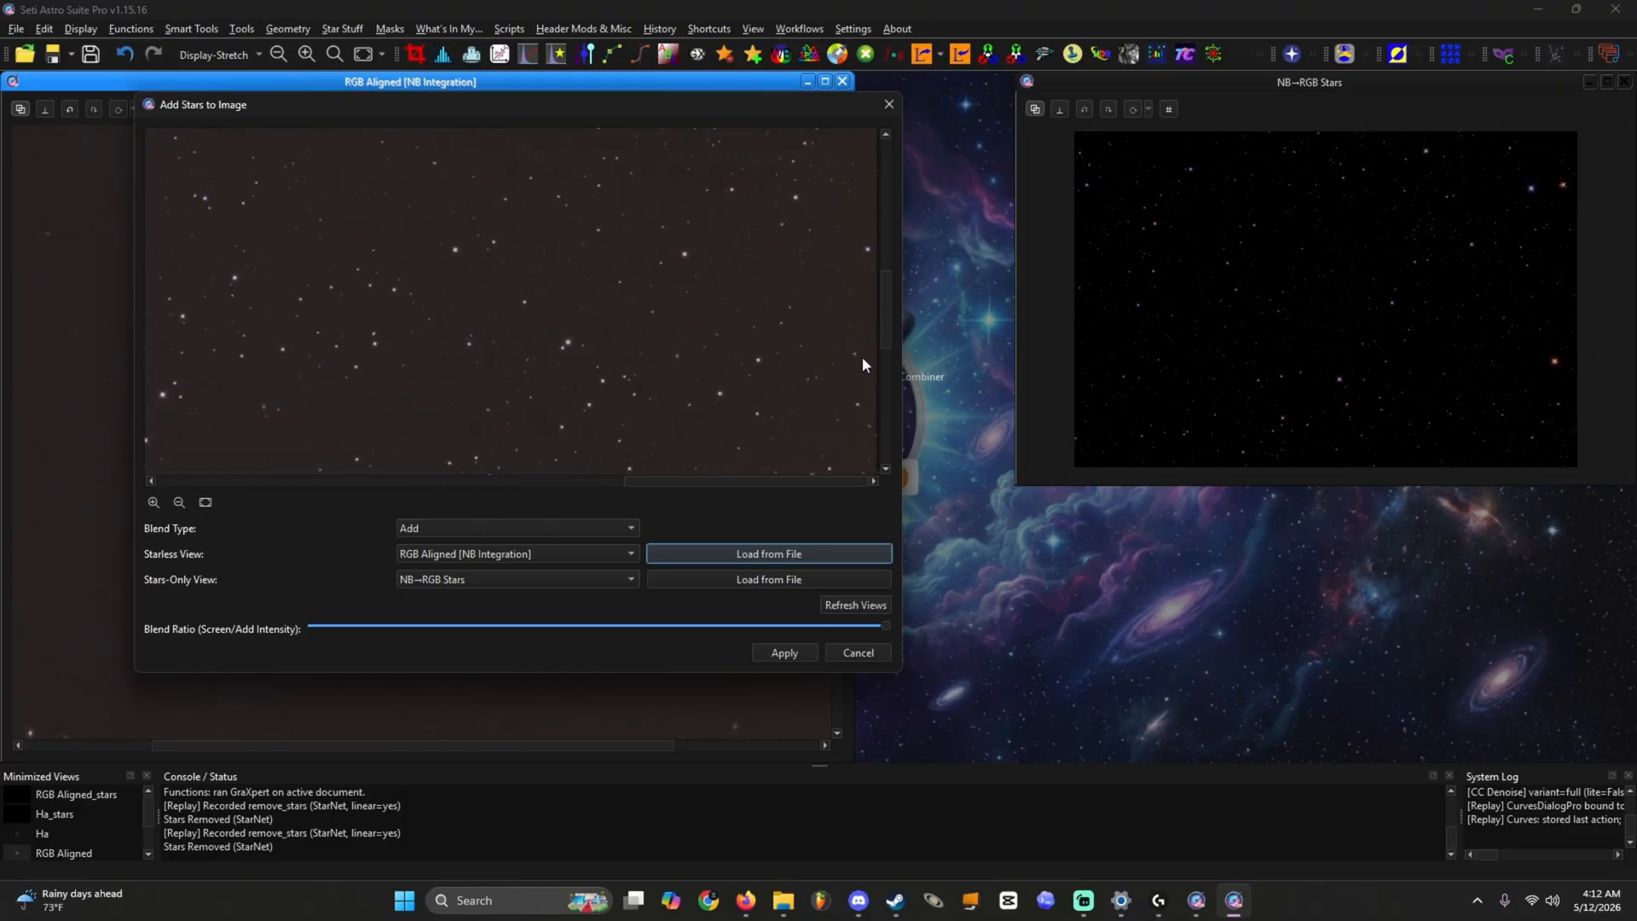
drag(885, 328, 893, 230)
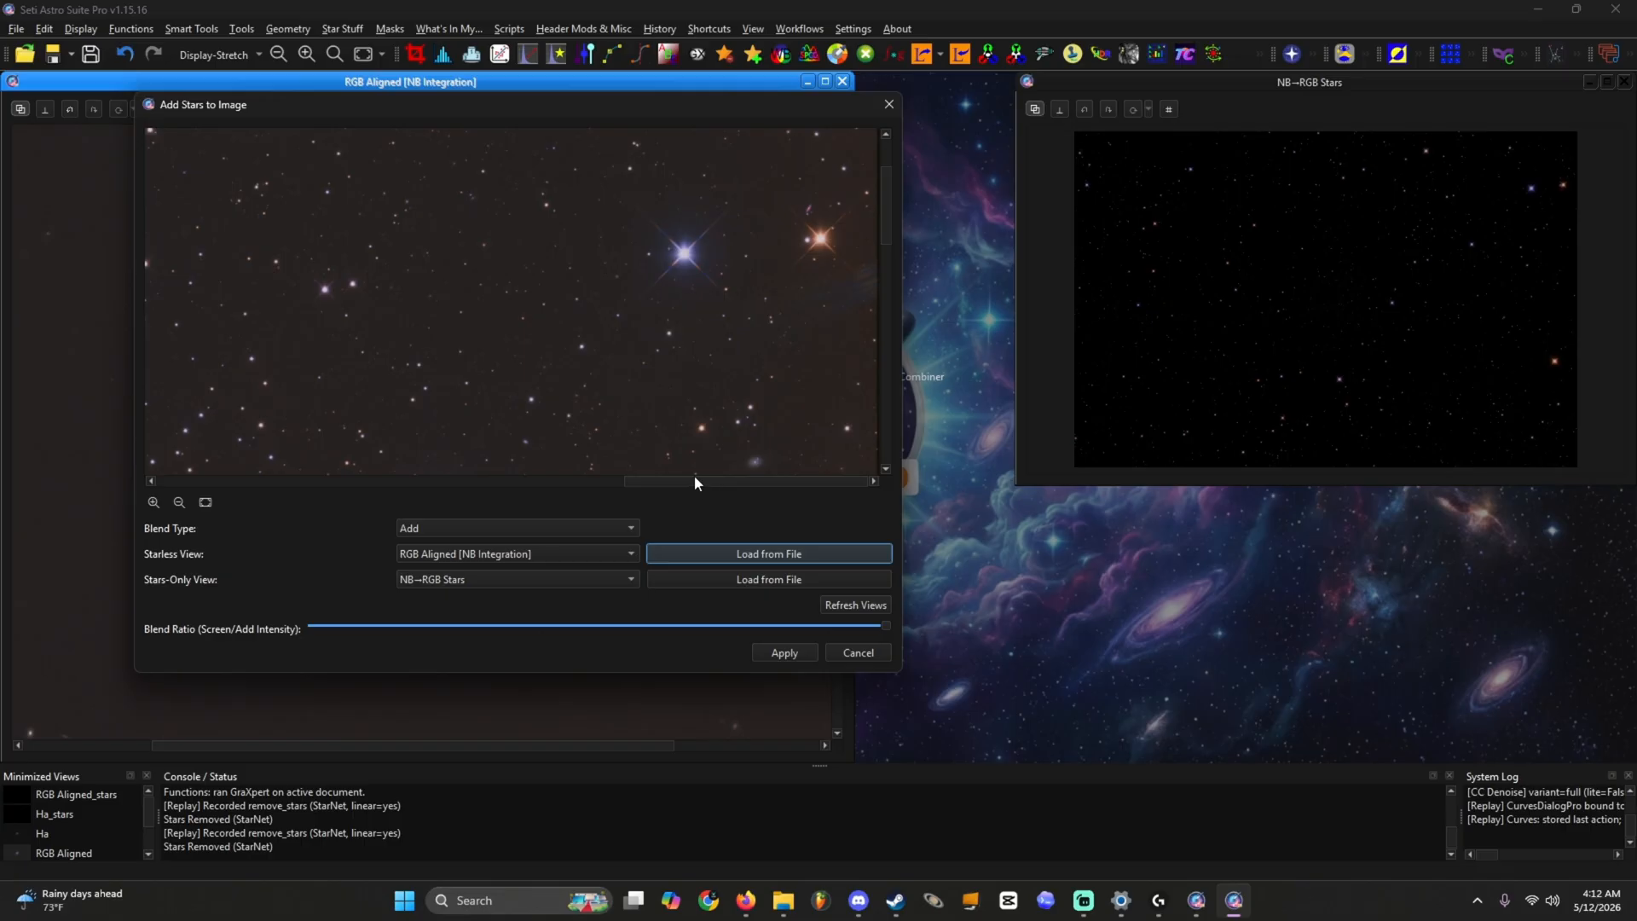
Step: Examine how the stars blend around the galaxy and through the lower and upper star fields on the image's left half
drag(694, 479, 521, 457)
scroll(474, 351, down, 3)
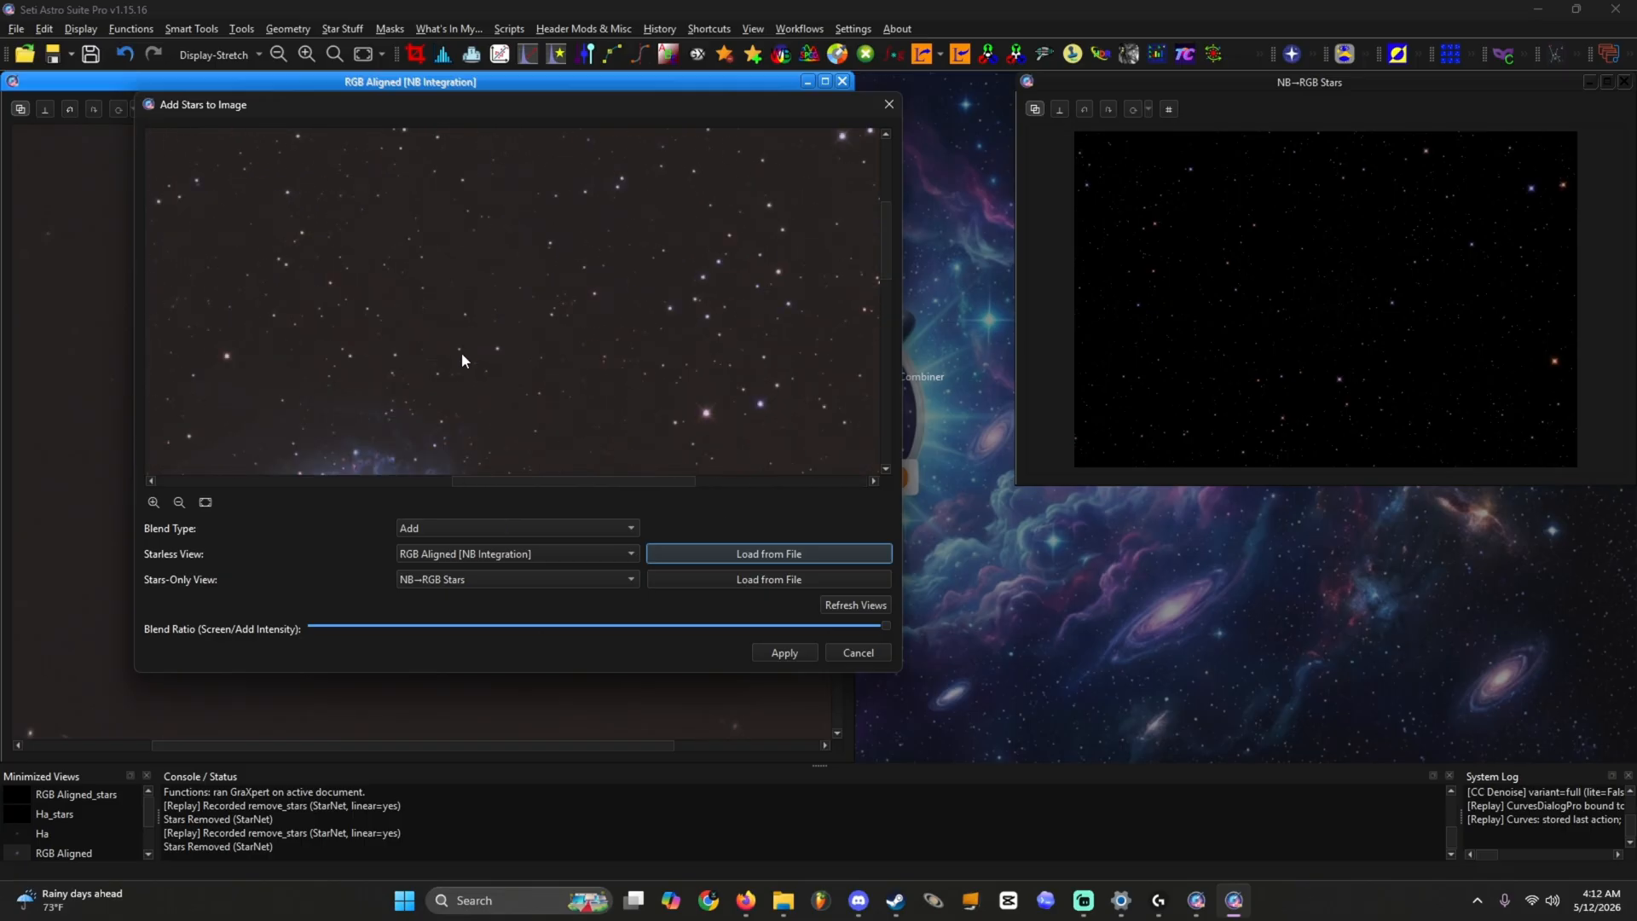
scroll(464, 363, down, 4)
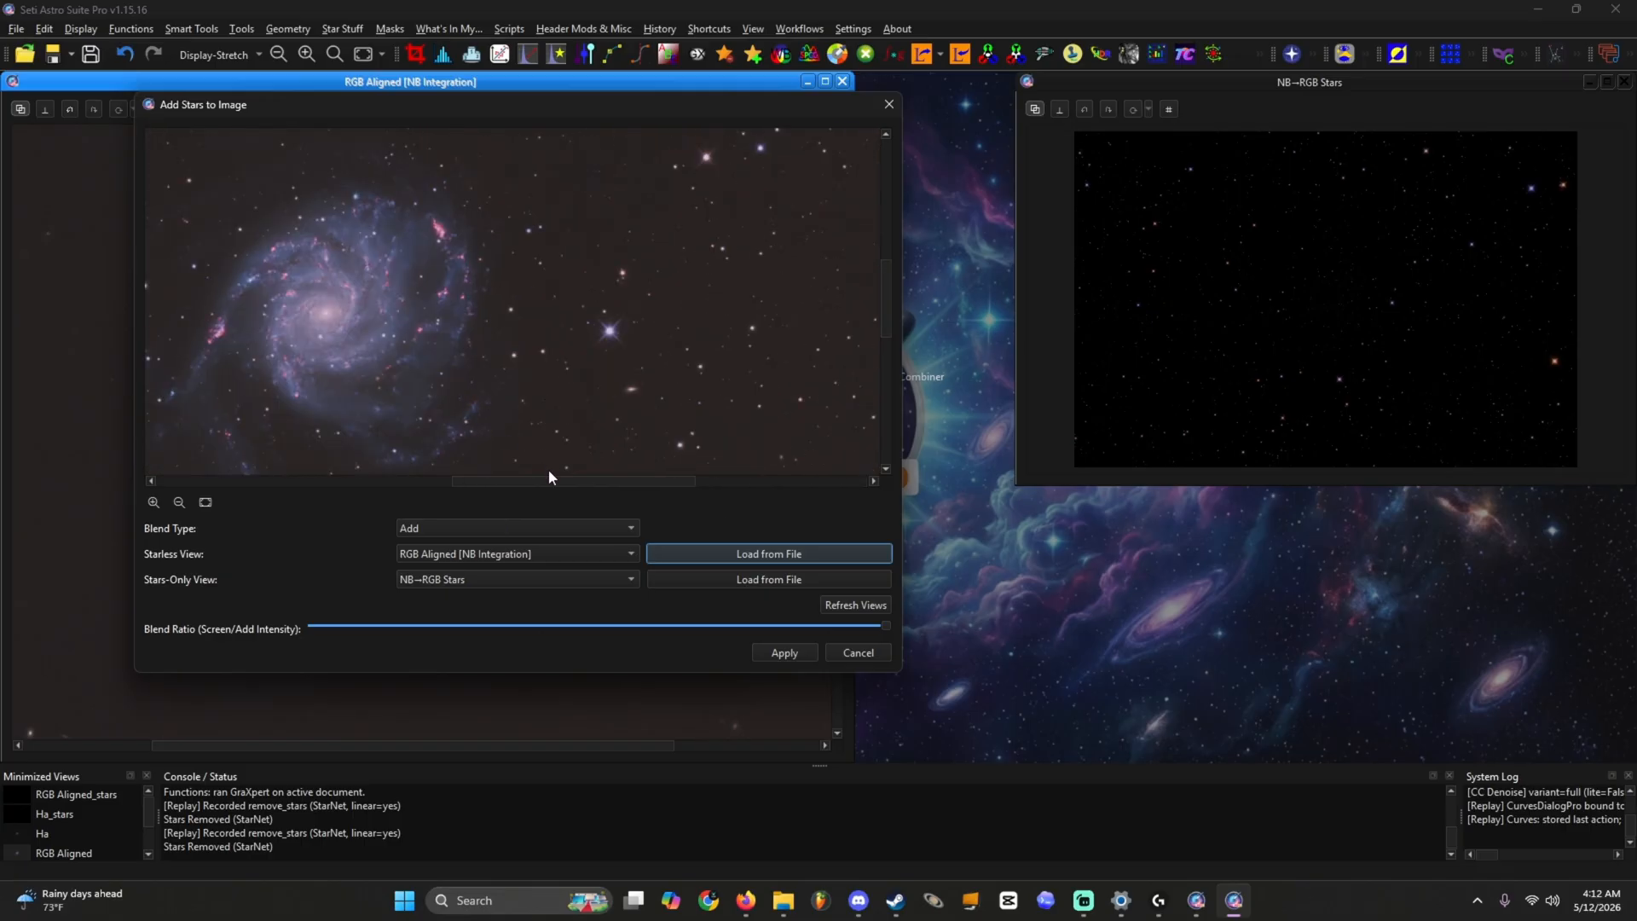
drag(546, 481, 330, 481)
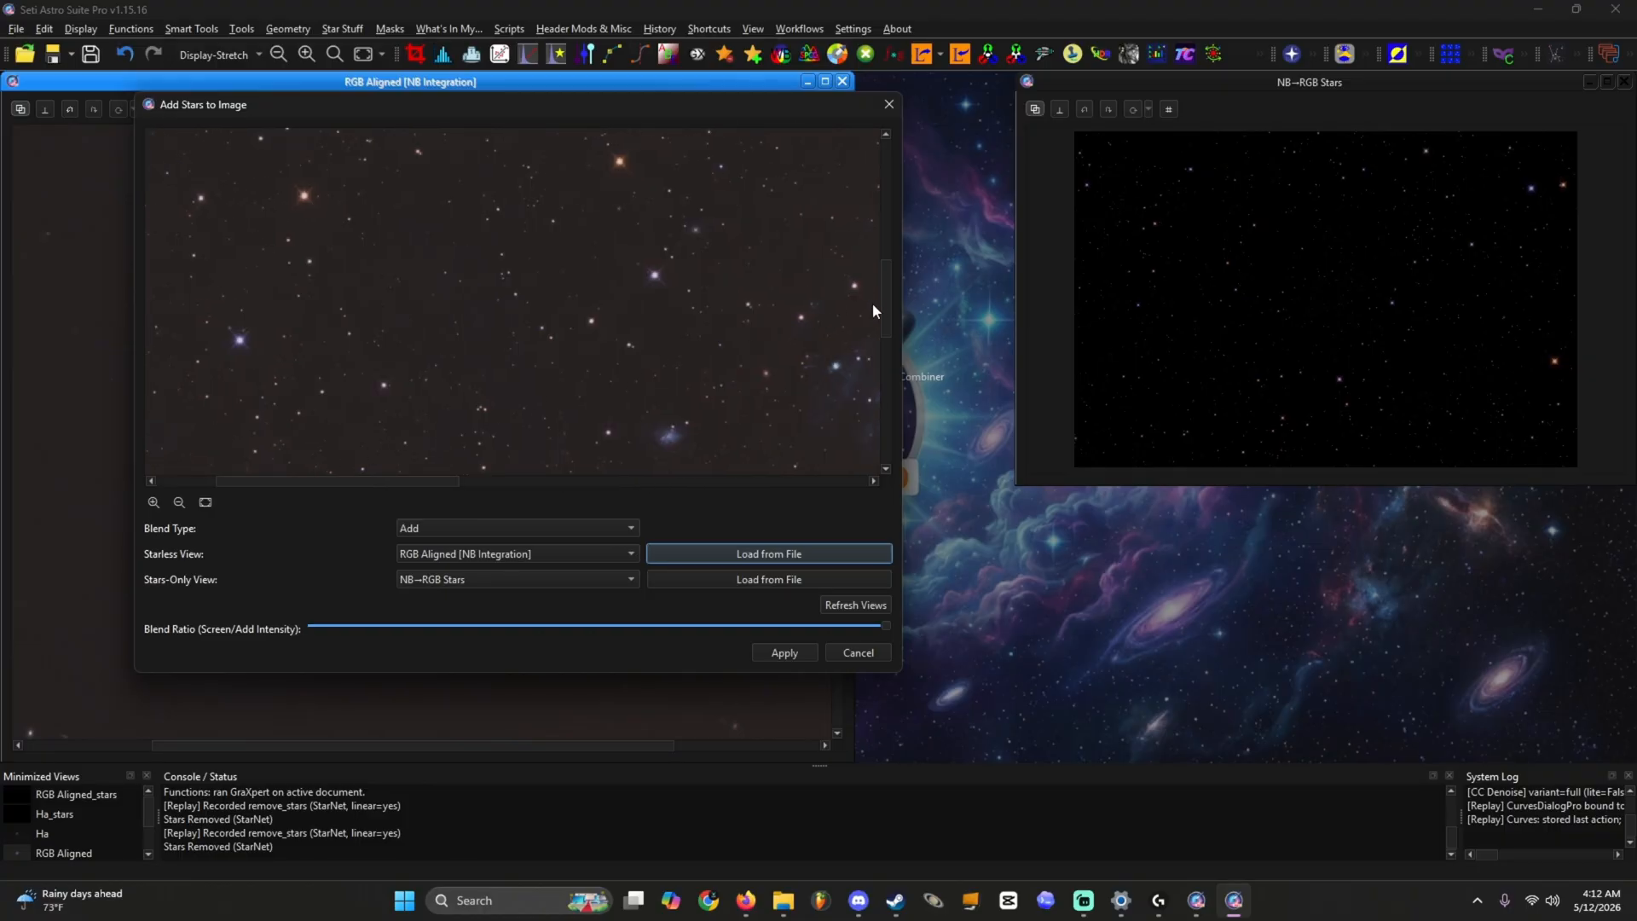
scroll(871, 377, down, 3)
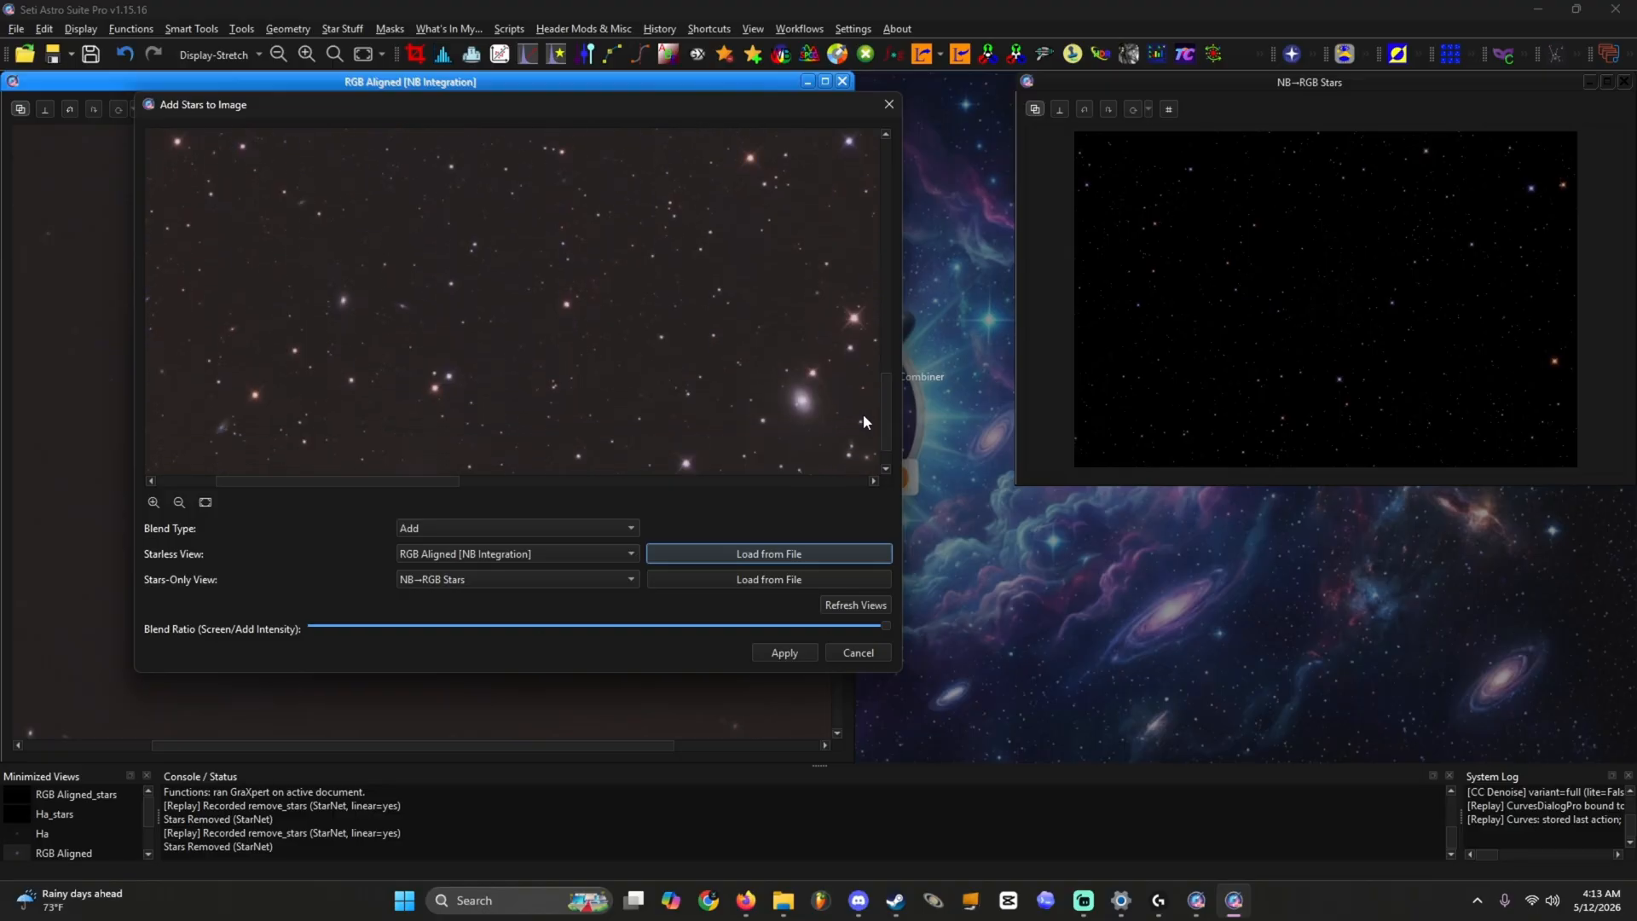
scroll(862, 416, down, 2)
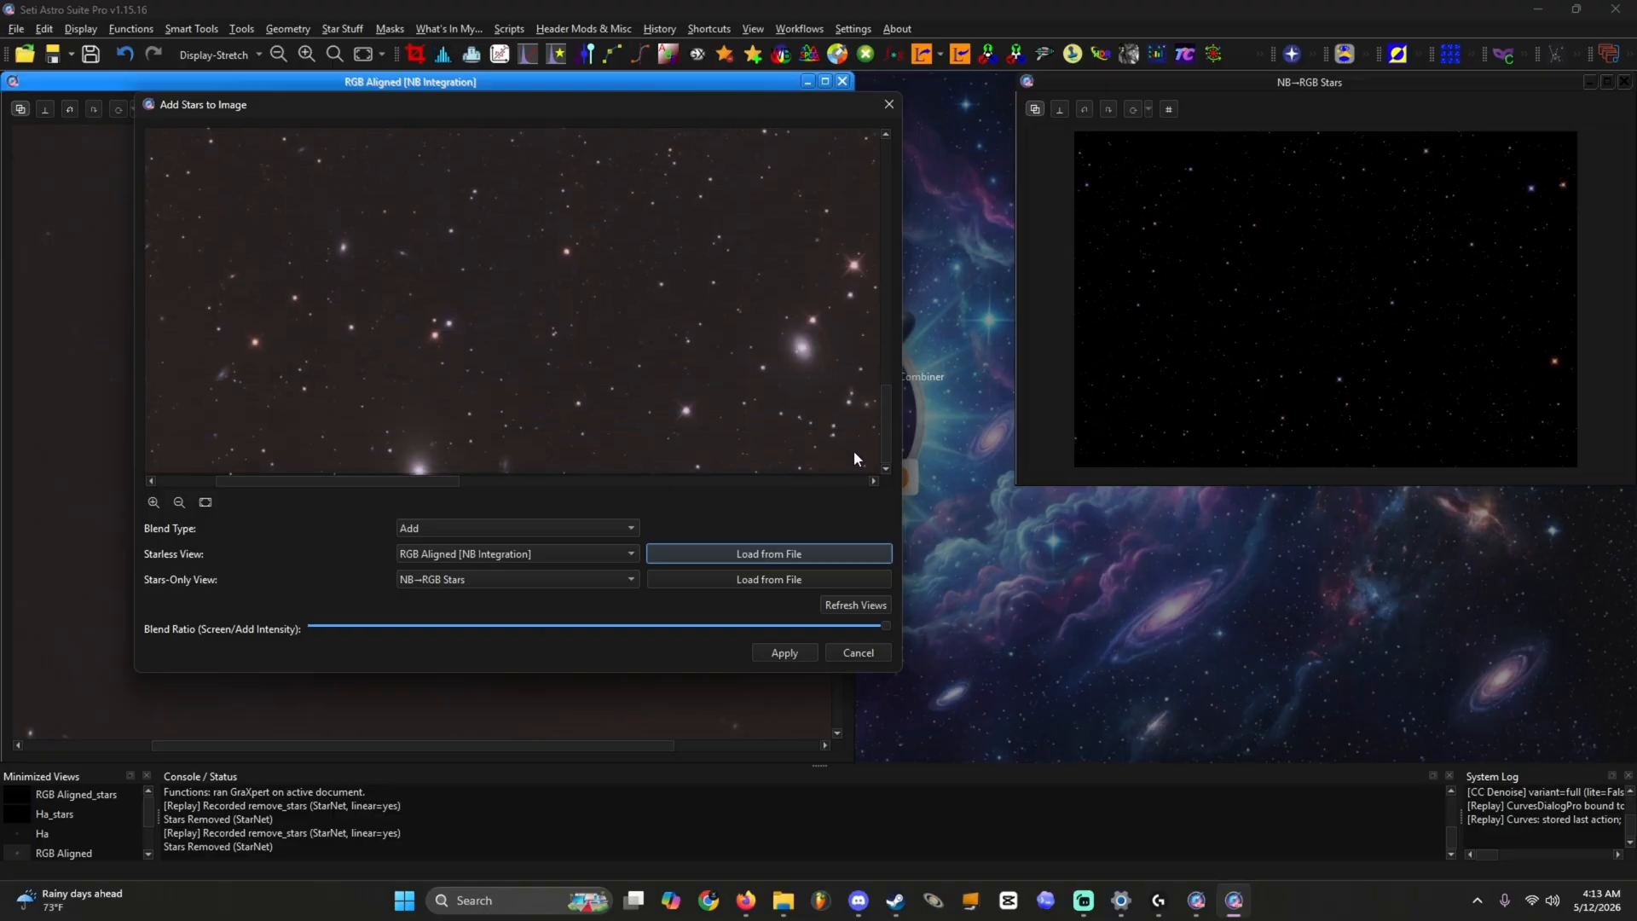
scroll(850, 409, up, 6)
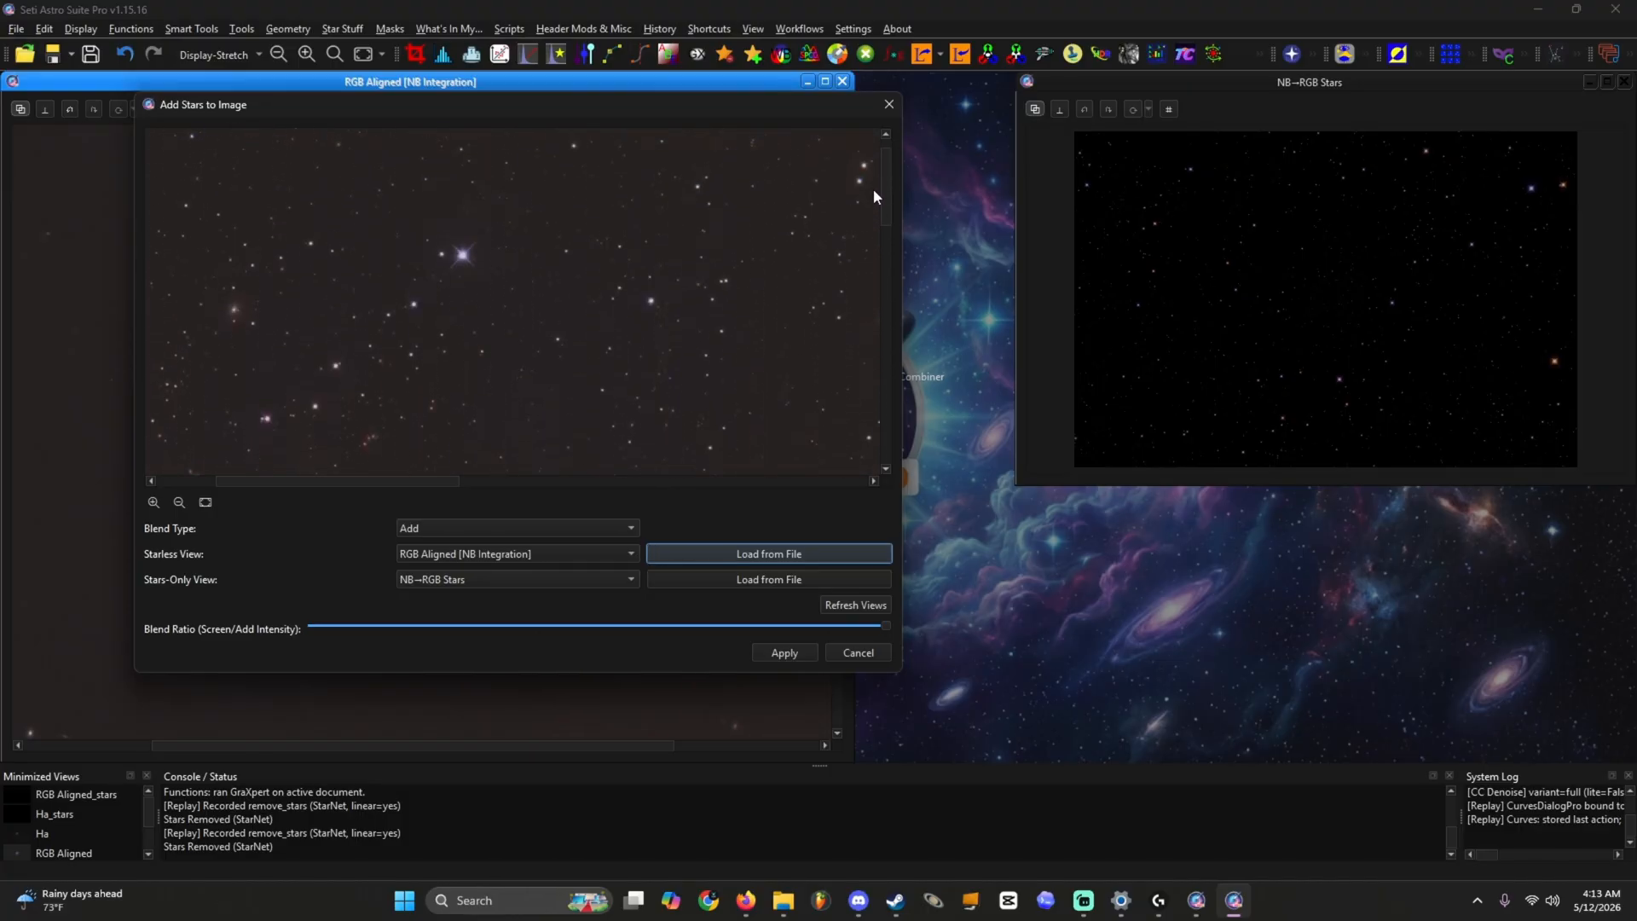
scroll(874, 192, up, 1)
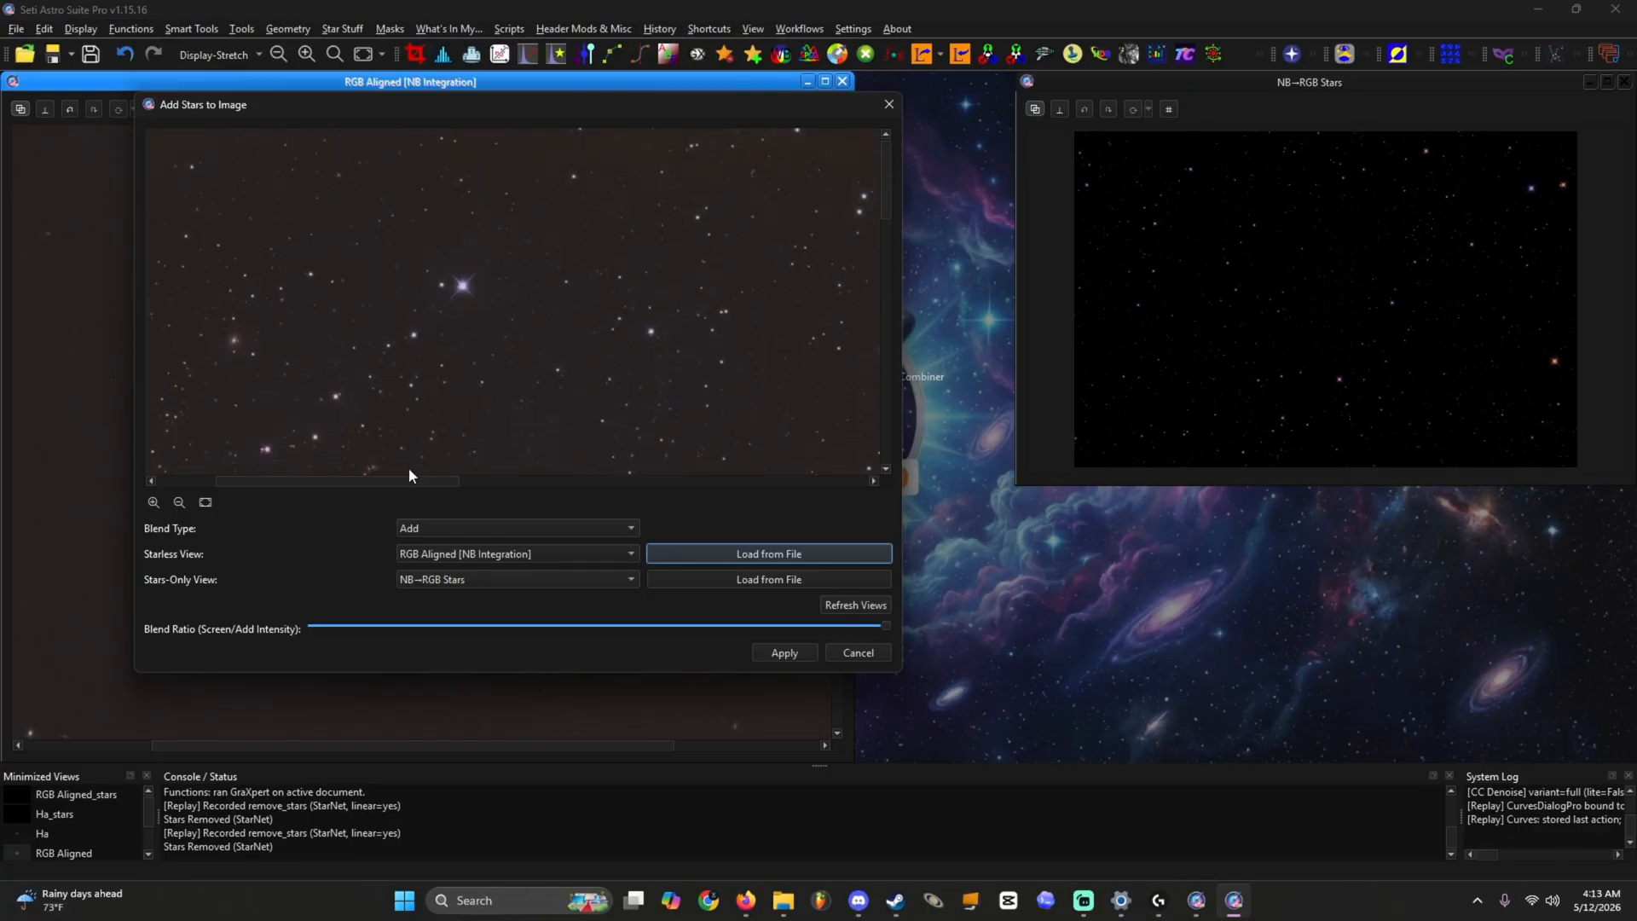
drag(398, 483, 313, 453)
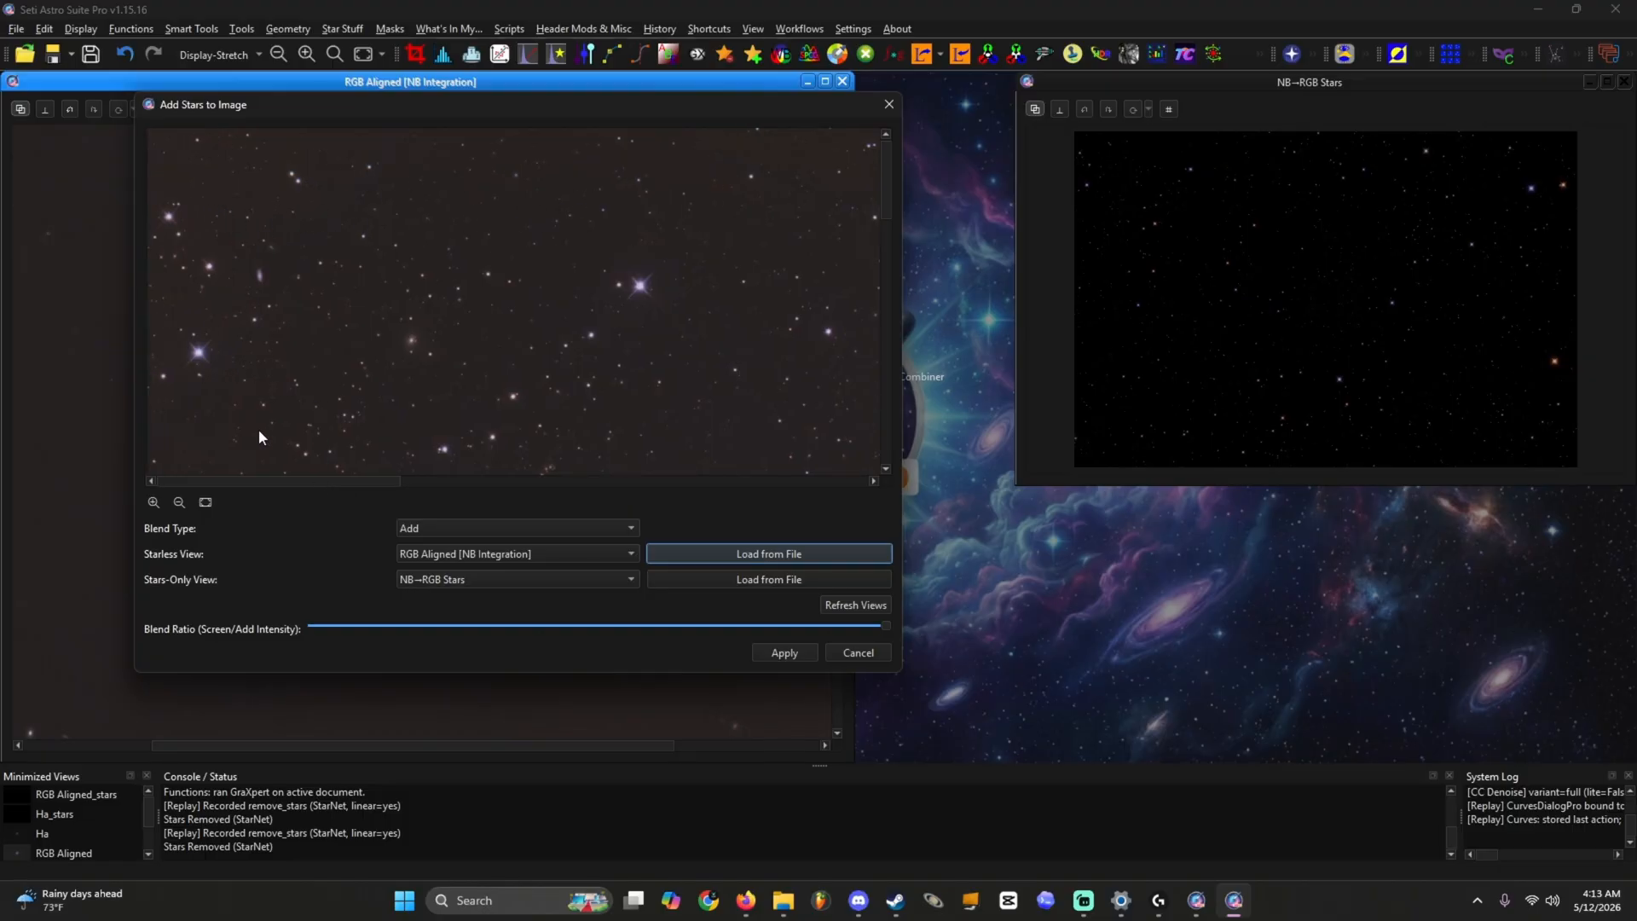
Step: Inspect star colors and small background galaxies up close along the blended image's left edge, from top to bottom
click(172, 501)
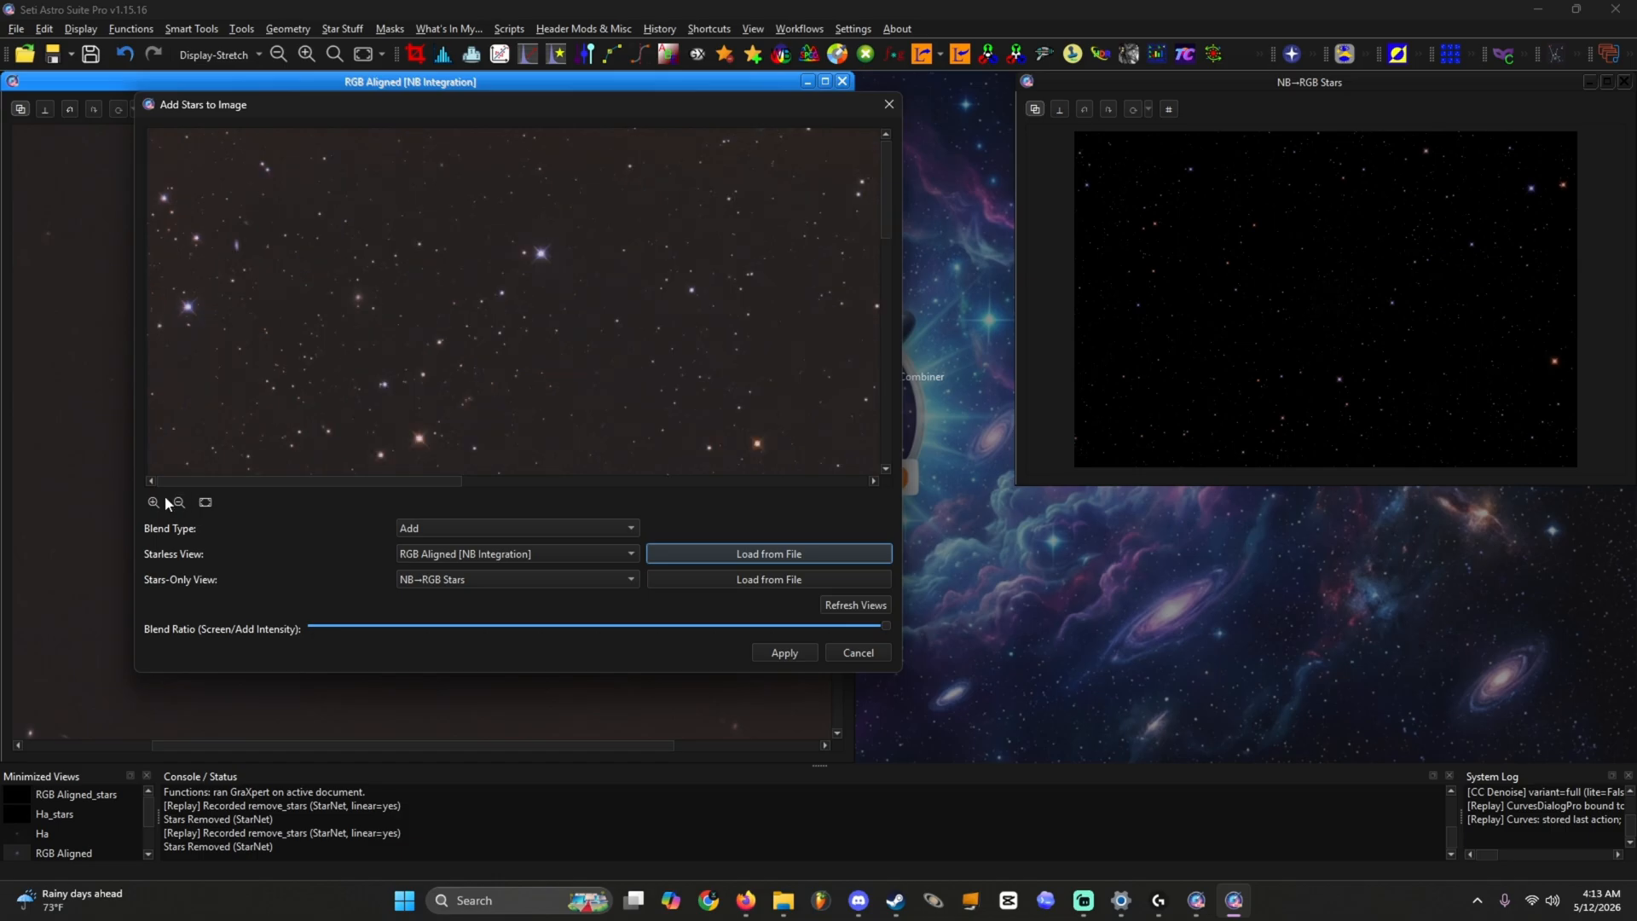
click(153, 502)
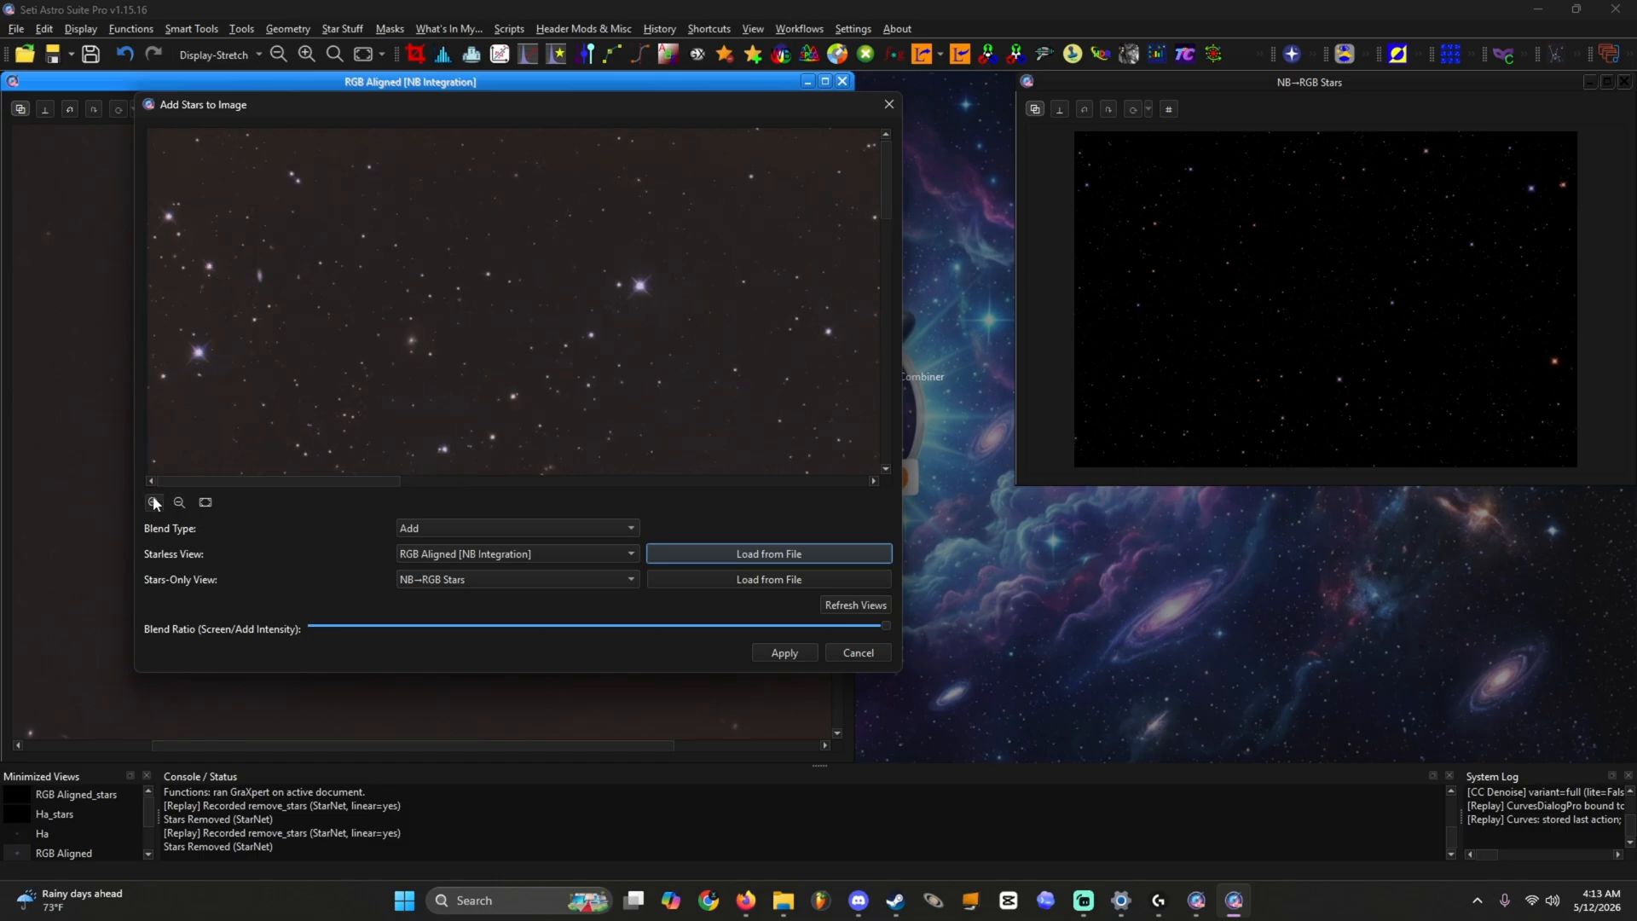
click(153, 502)
scroll(364, 353, up, 1)
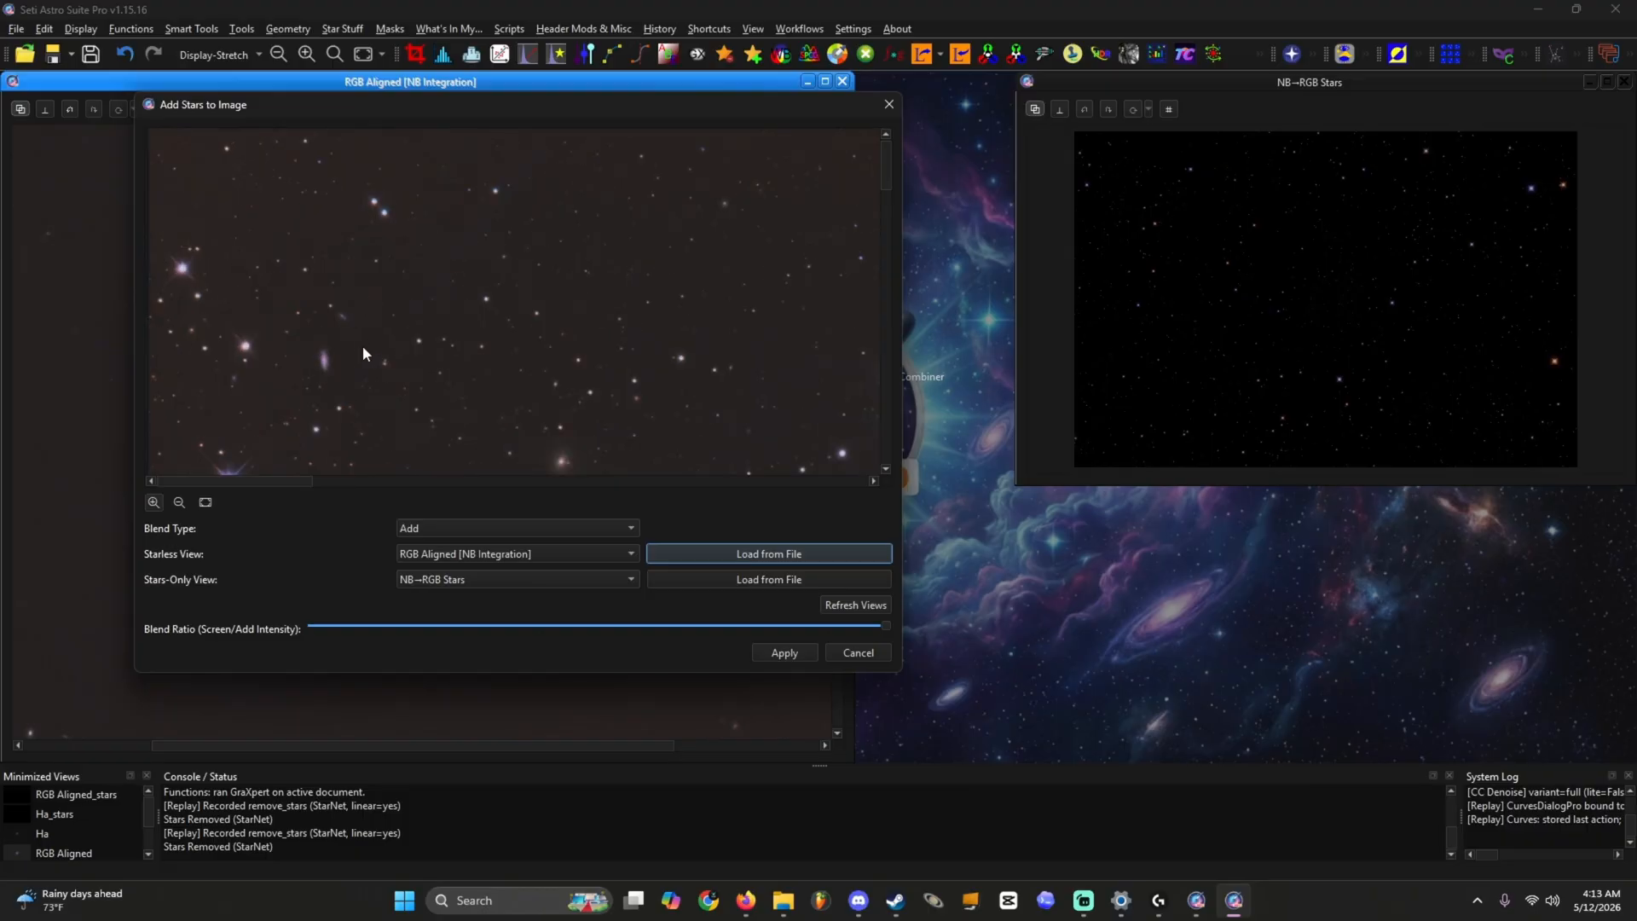
scroll(337, 385, up, 1)
scroll(326, 406, up, 1)
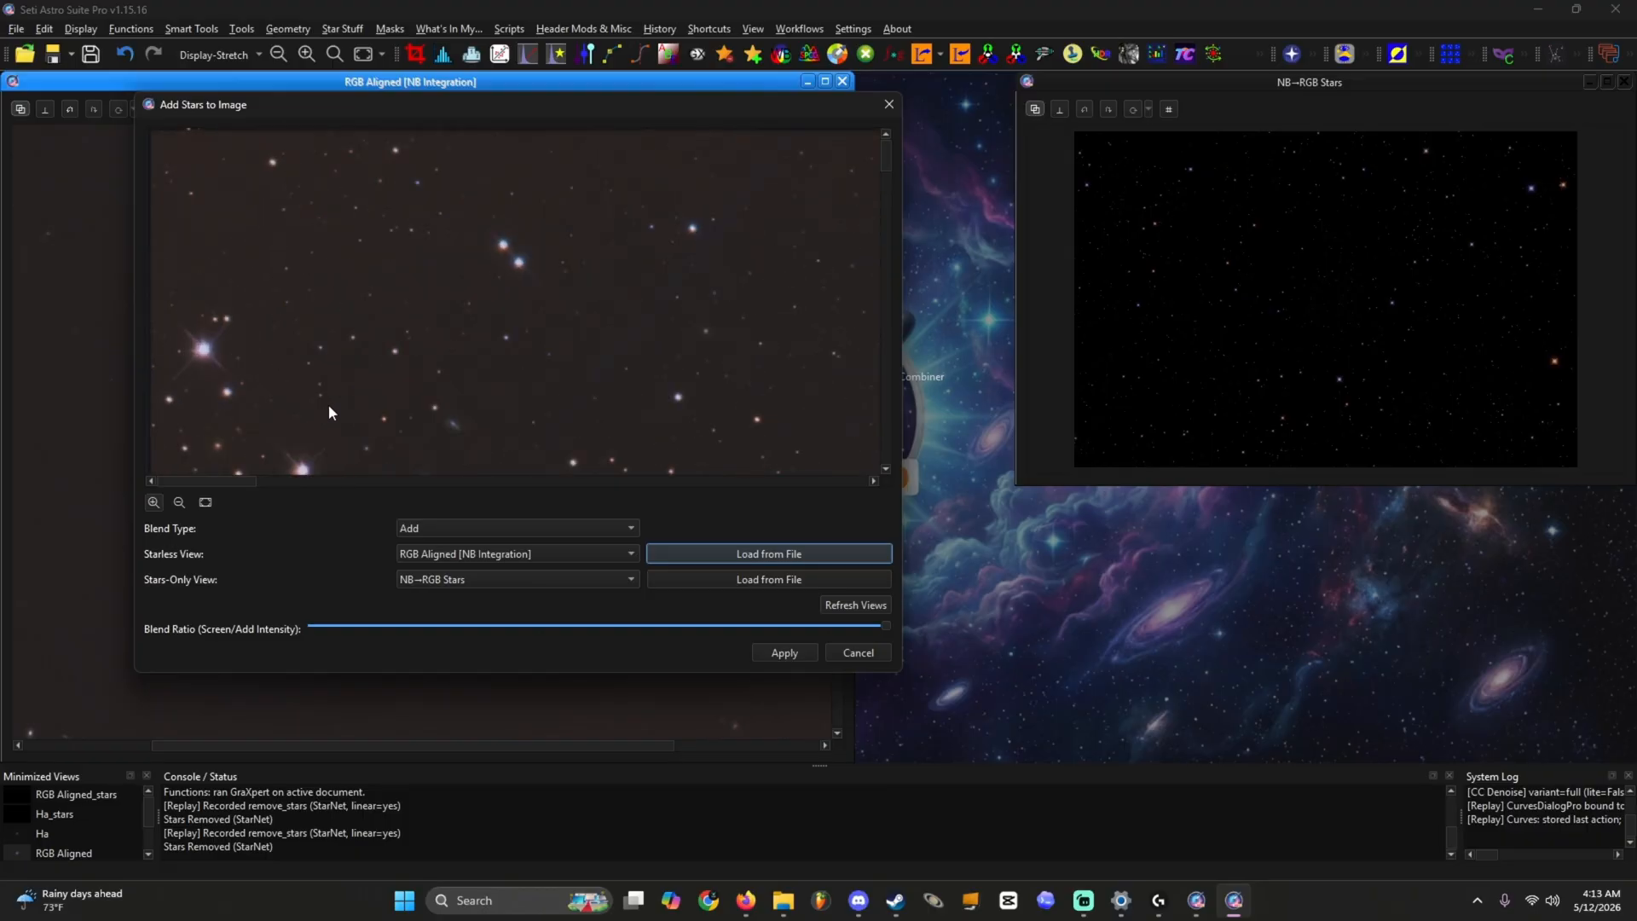
drag(330, 319, 331, 152)
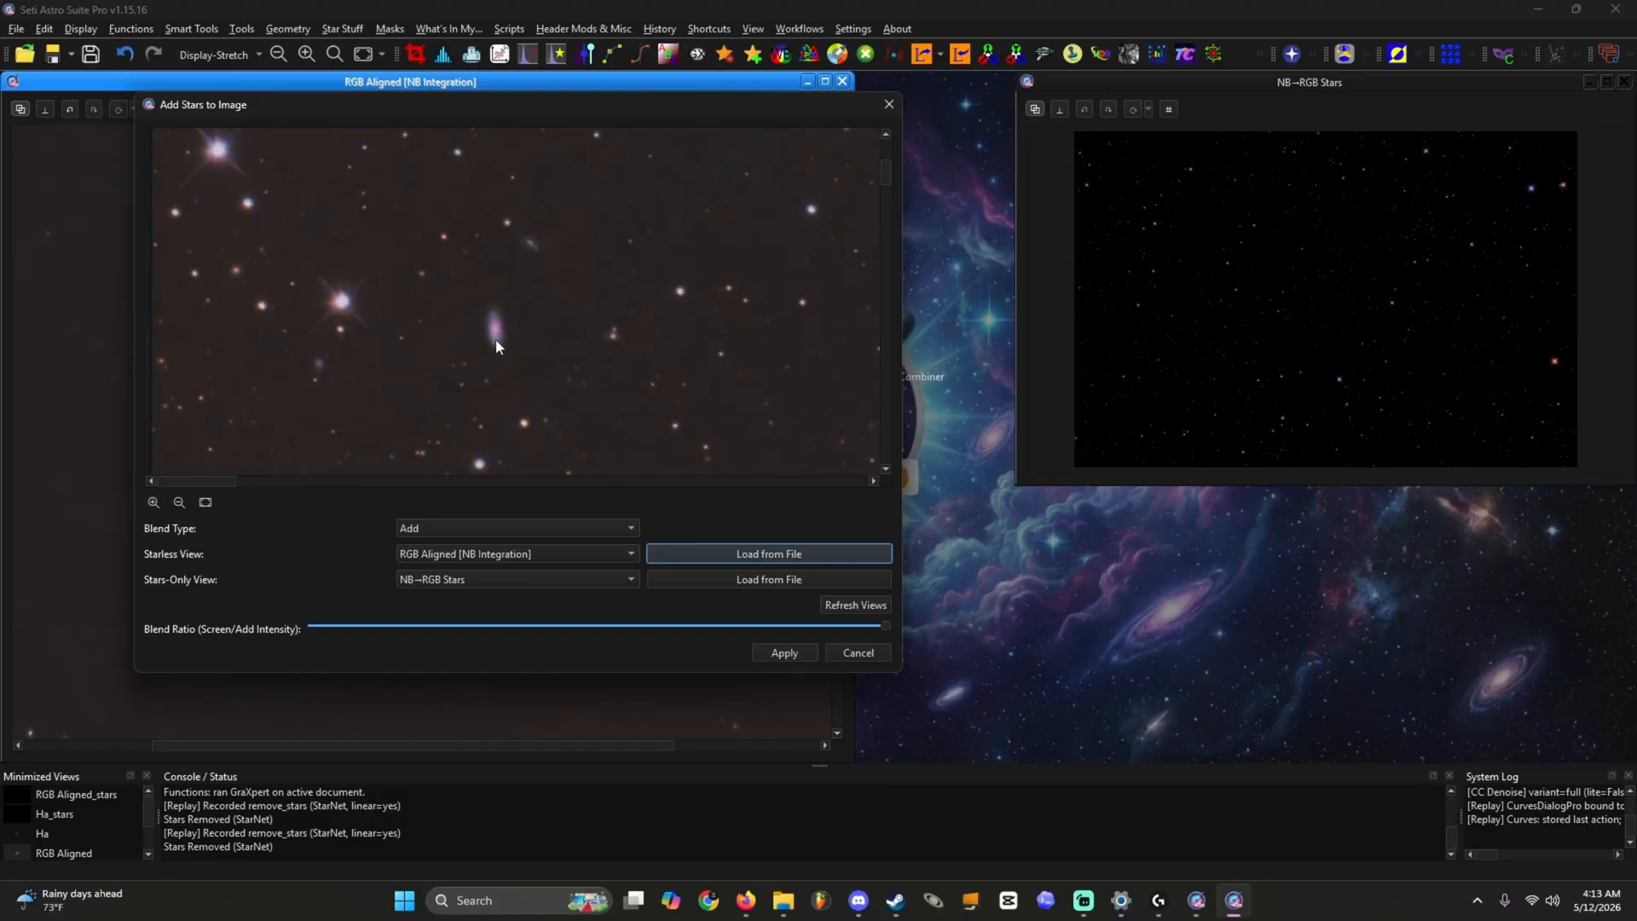
scroll(501, 326, down, 3)
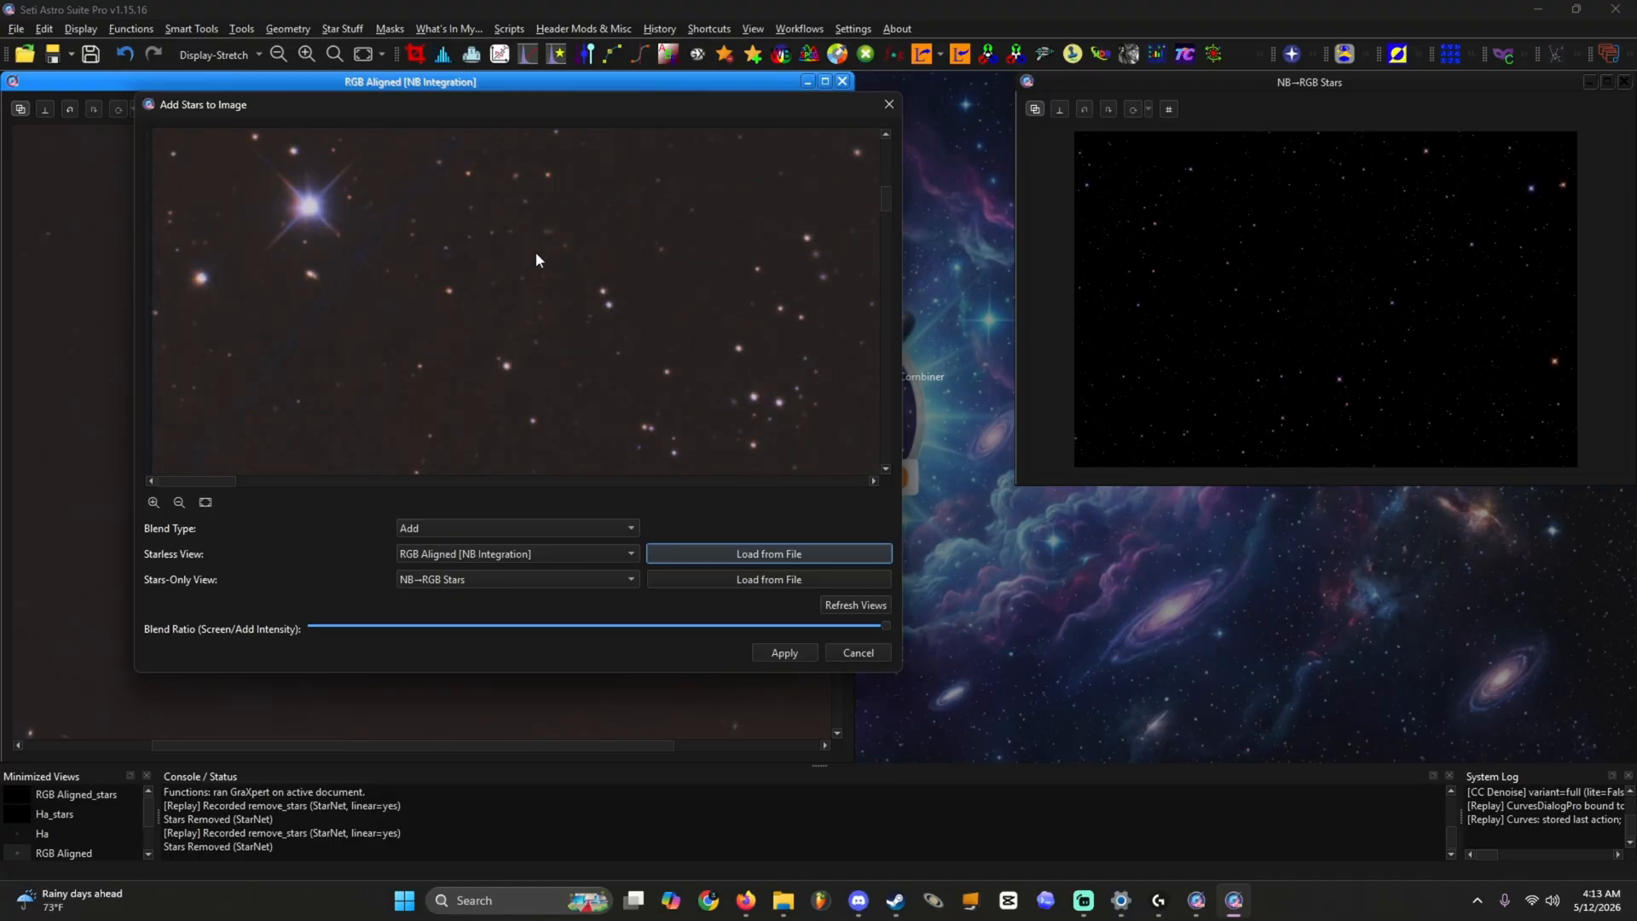
scroll(536, 254, down, 3)
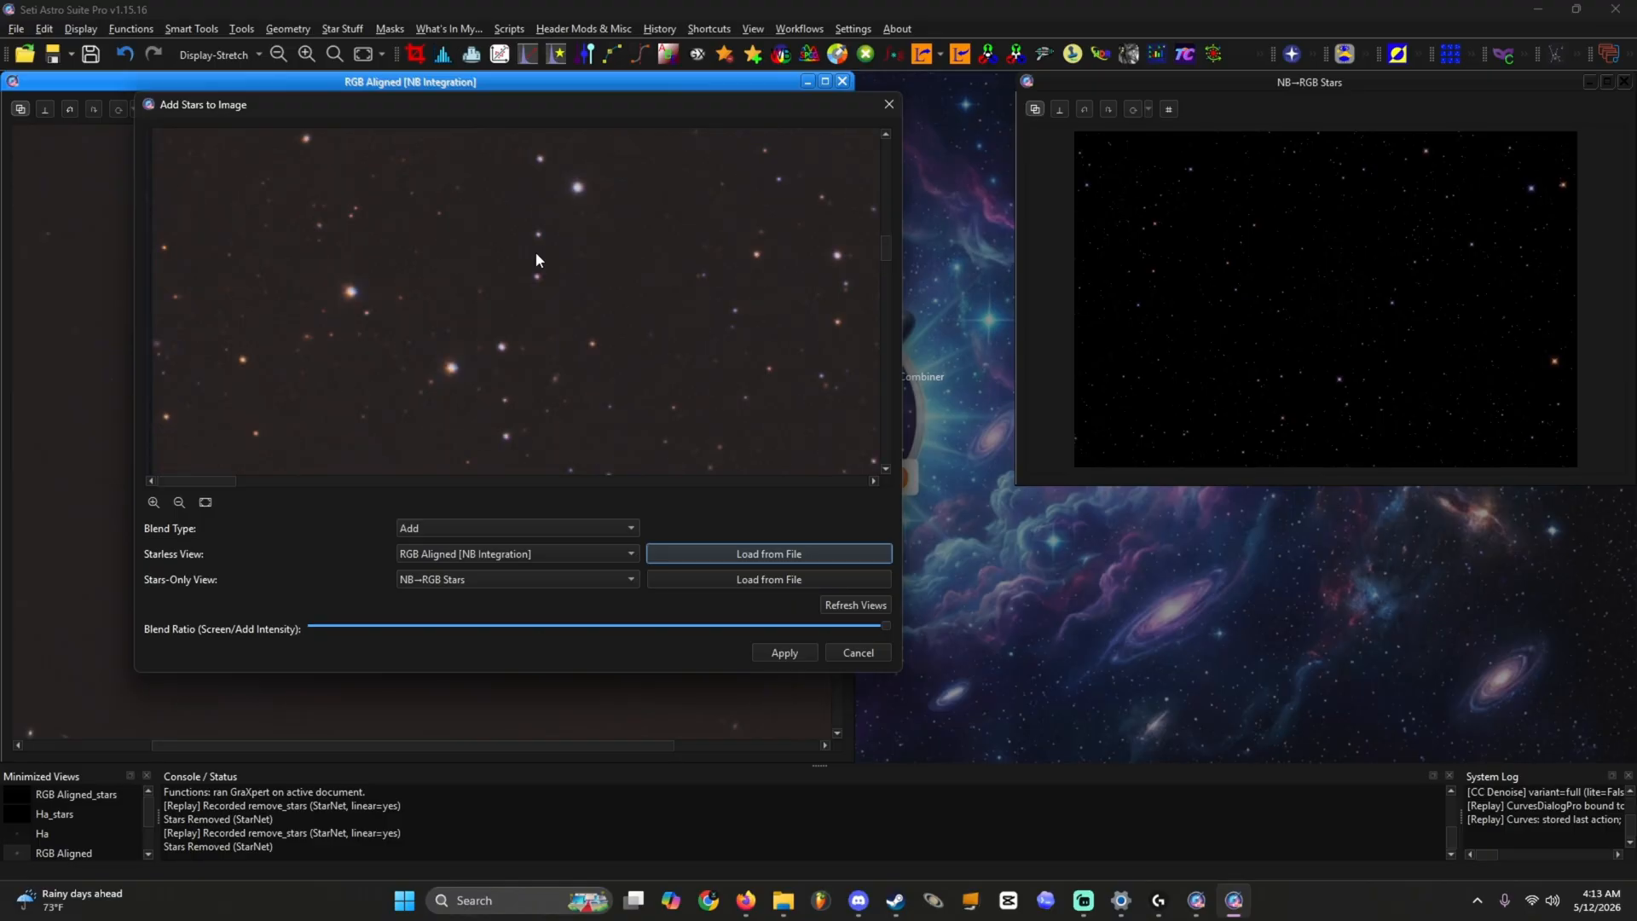
scroll(491, 290, down, 4)
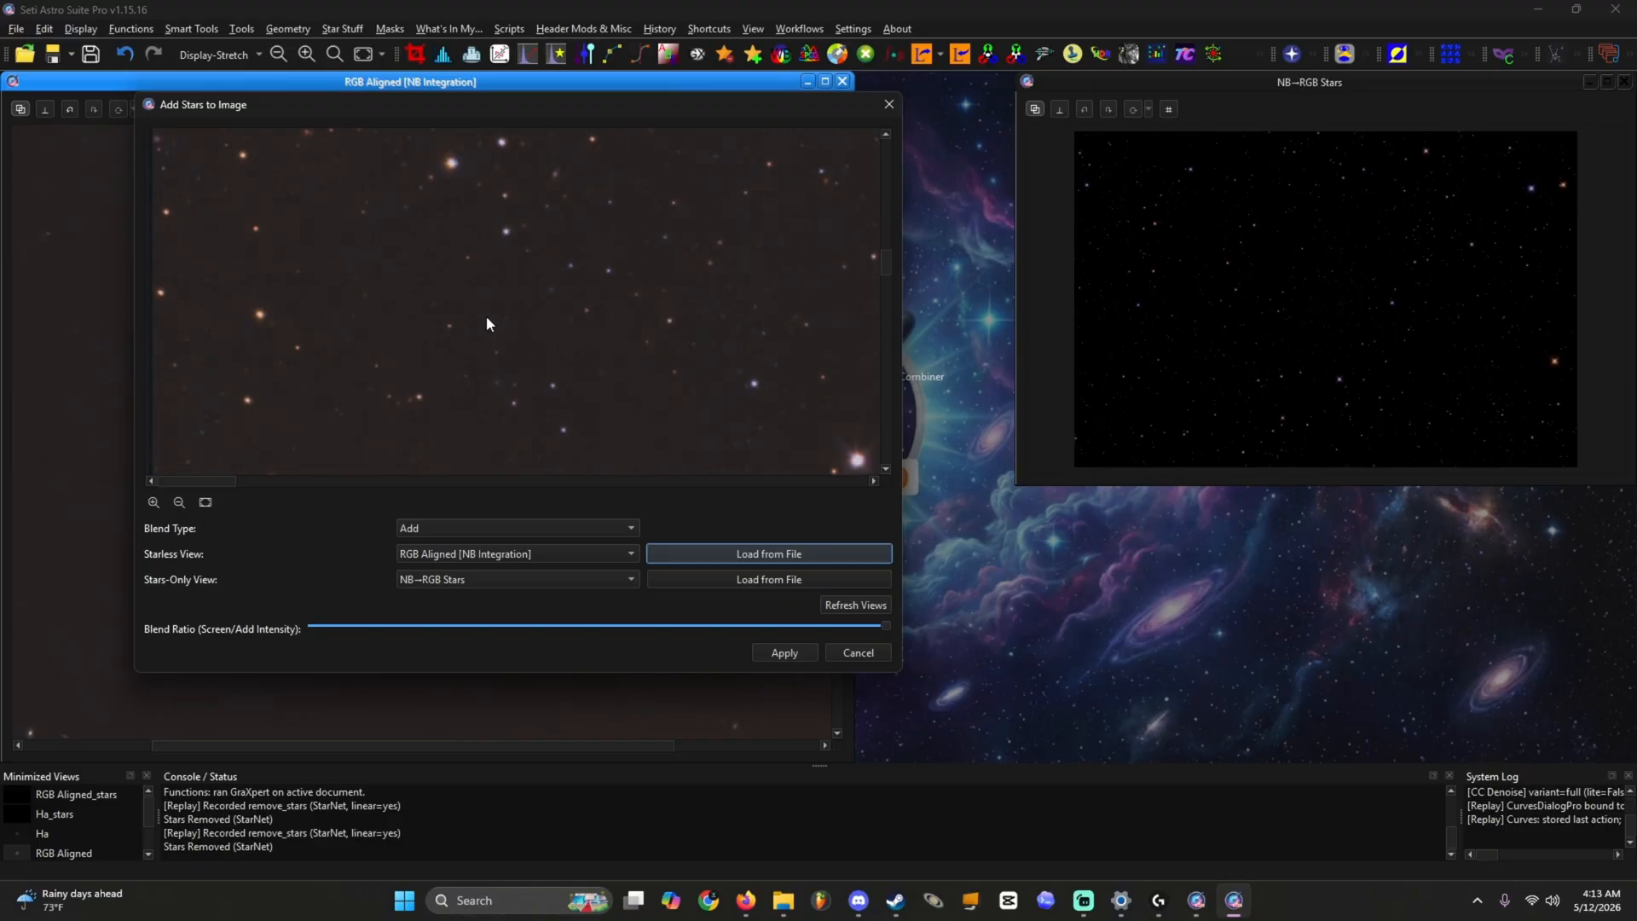
scroll(486, 325, down, 4)
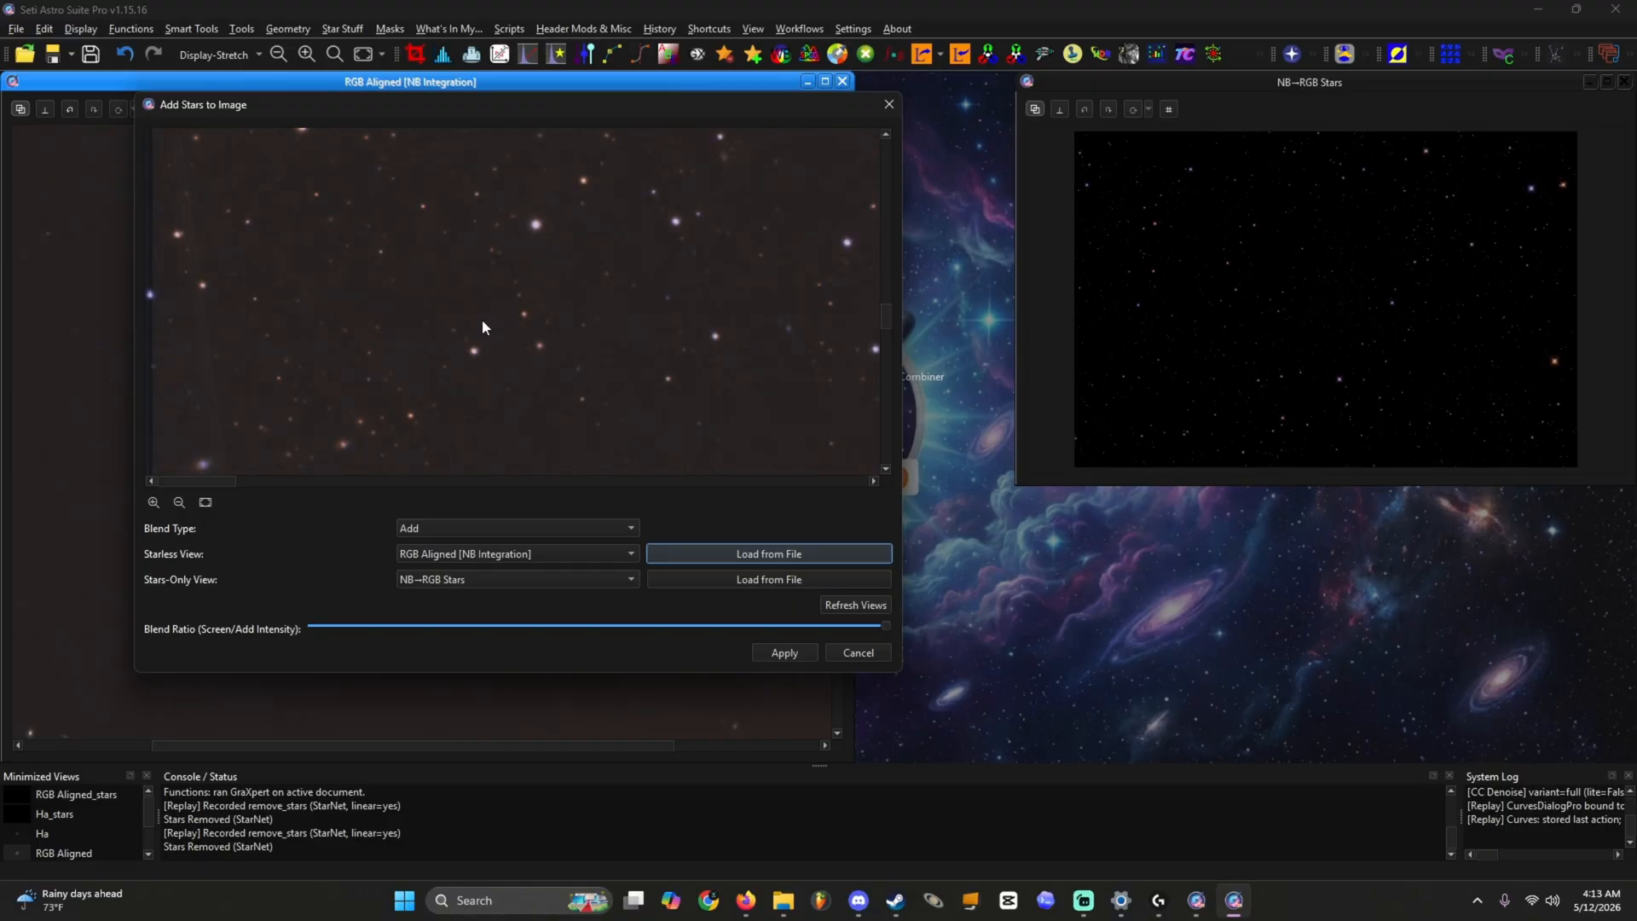
scroll(547, 368, down, 4)
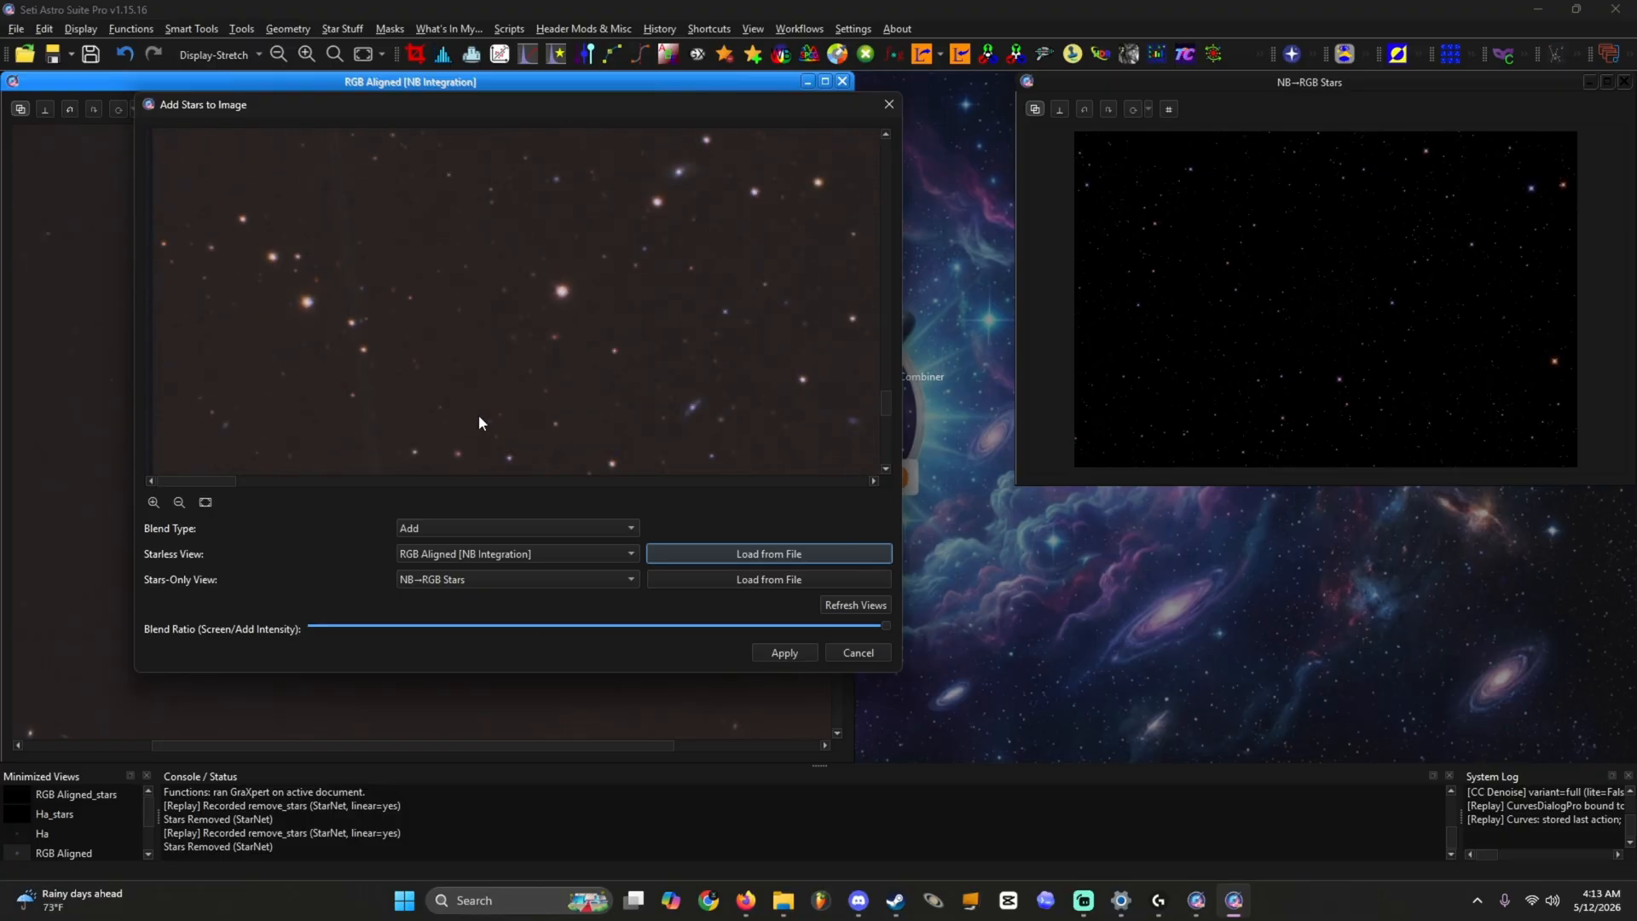
scroll(479, 412, up, 7)
scroll(477, 403, down, 1)
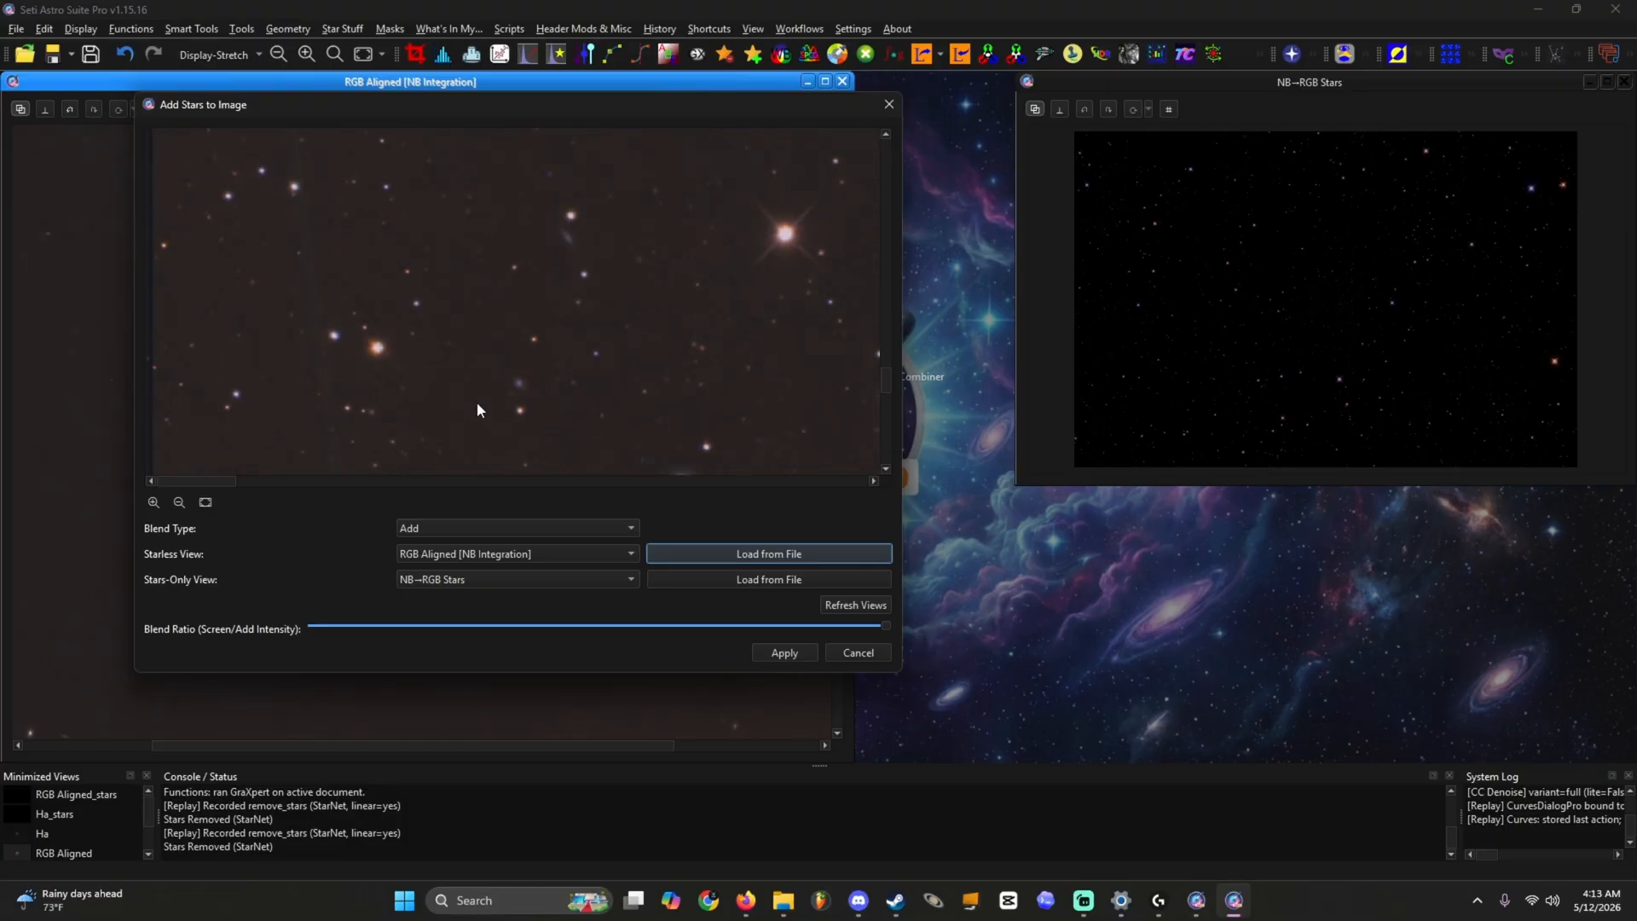
scroll(477, 402, down, 5)
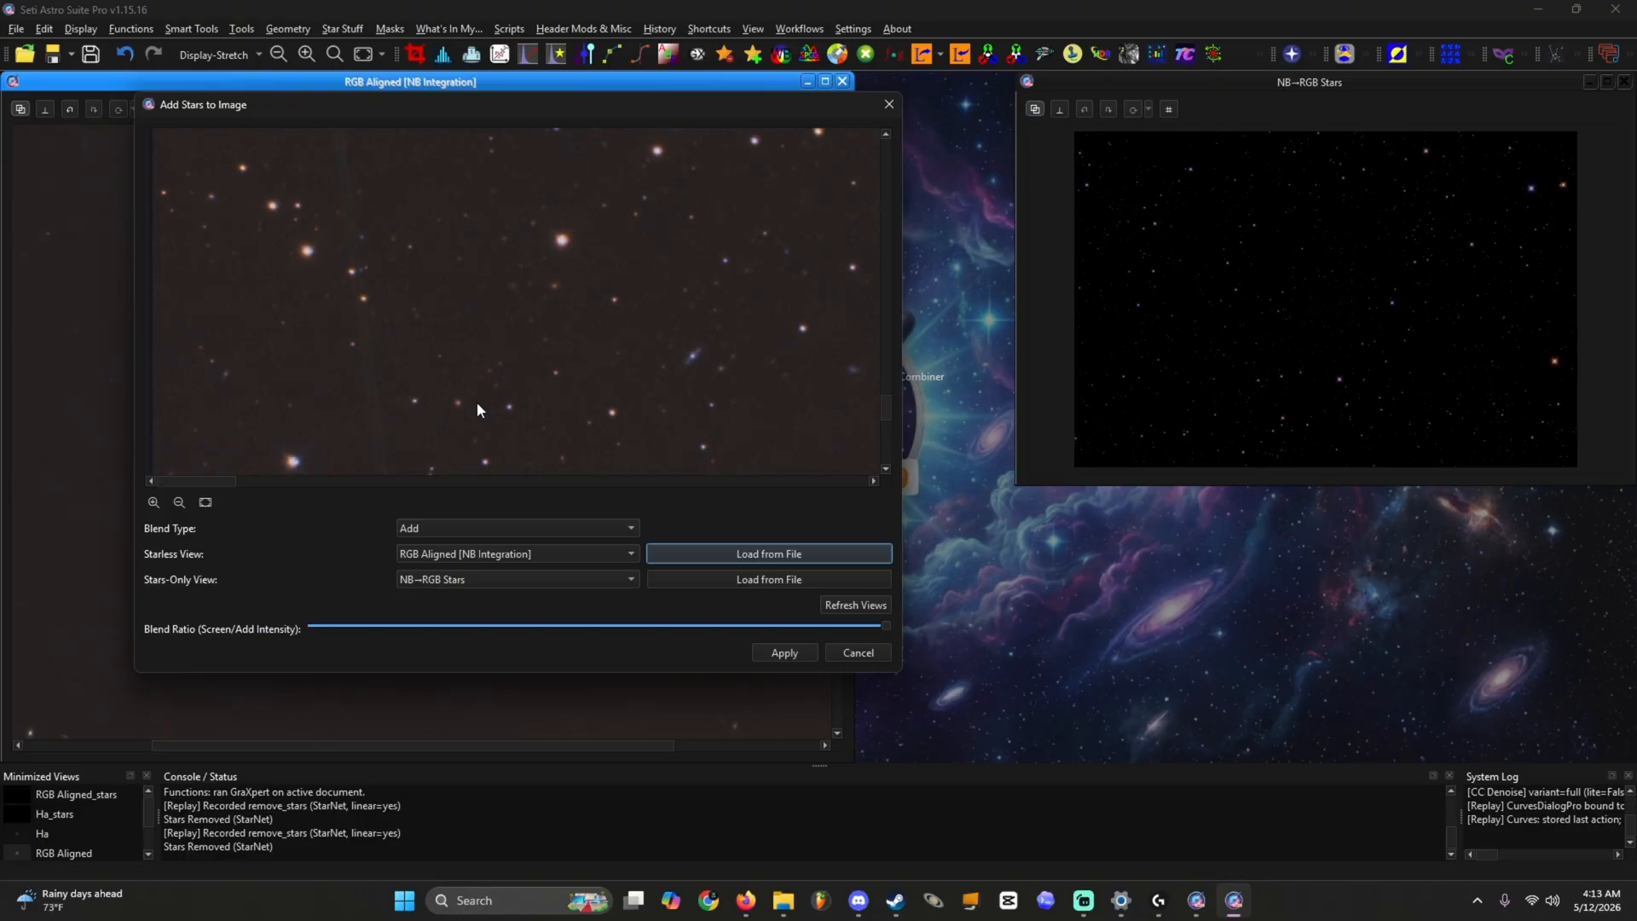
scroll(478, 401, down, 5)
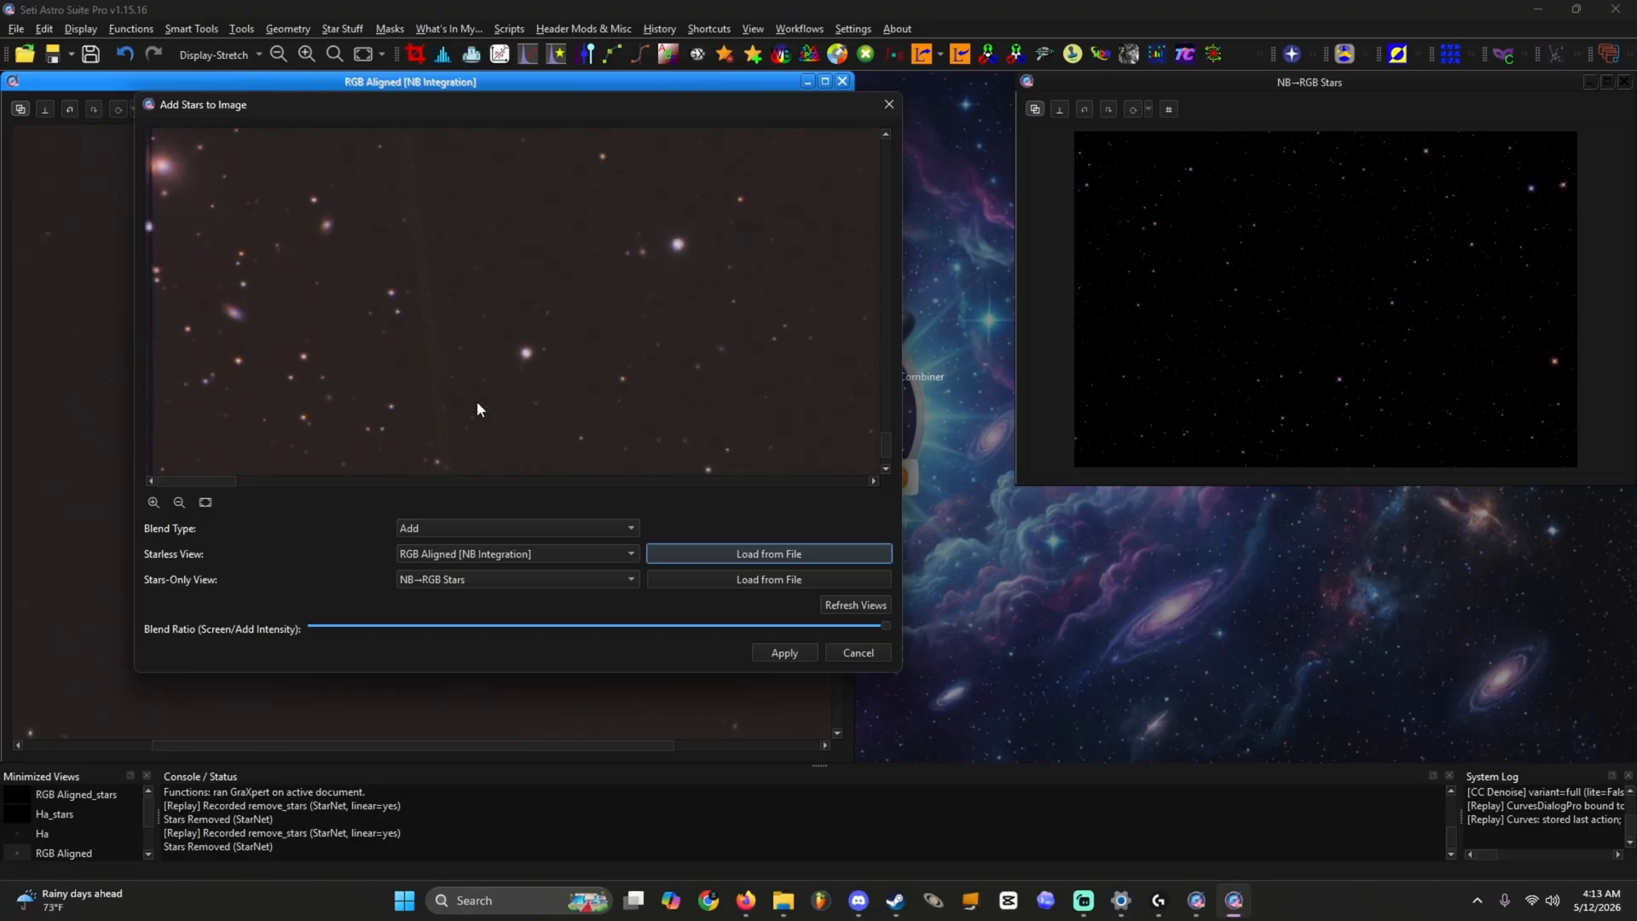
Step: Check the whole blended preview and add the stars to the starless galaxy image with the Add blend type
click(181, 505)
click(181, 504)
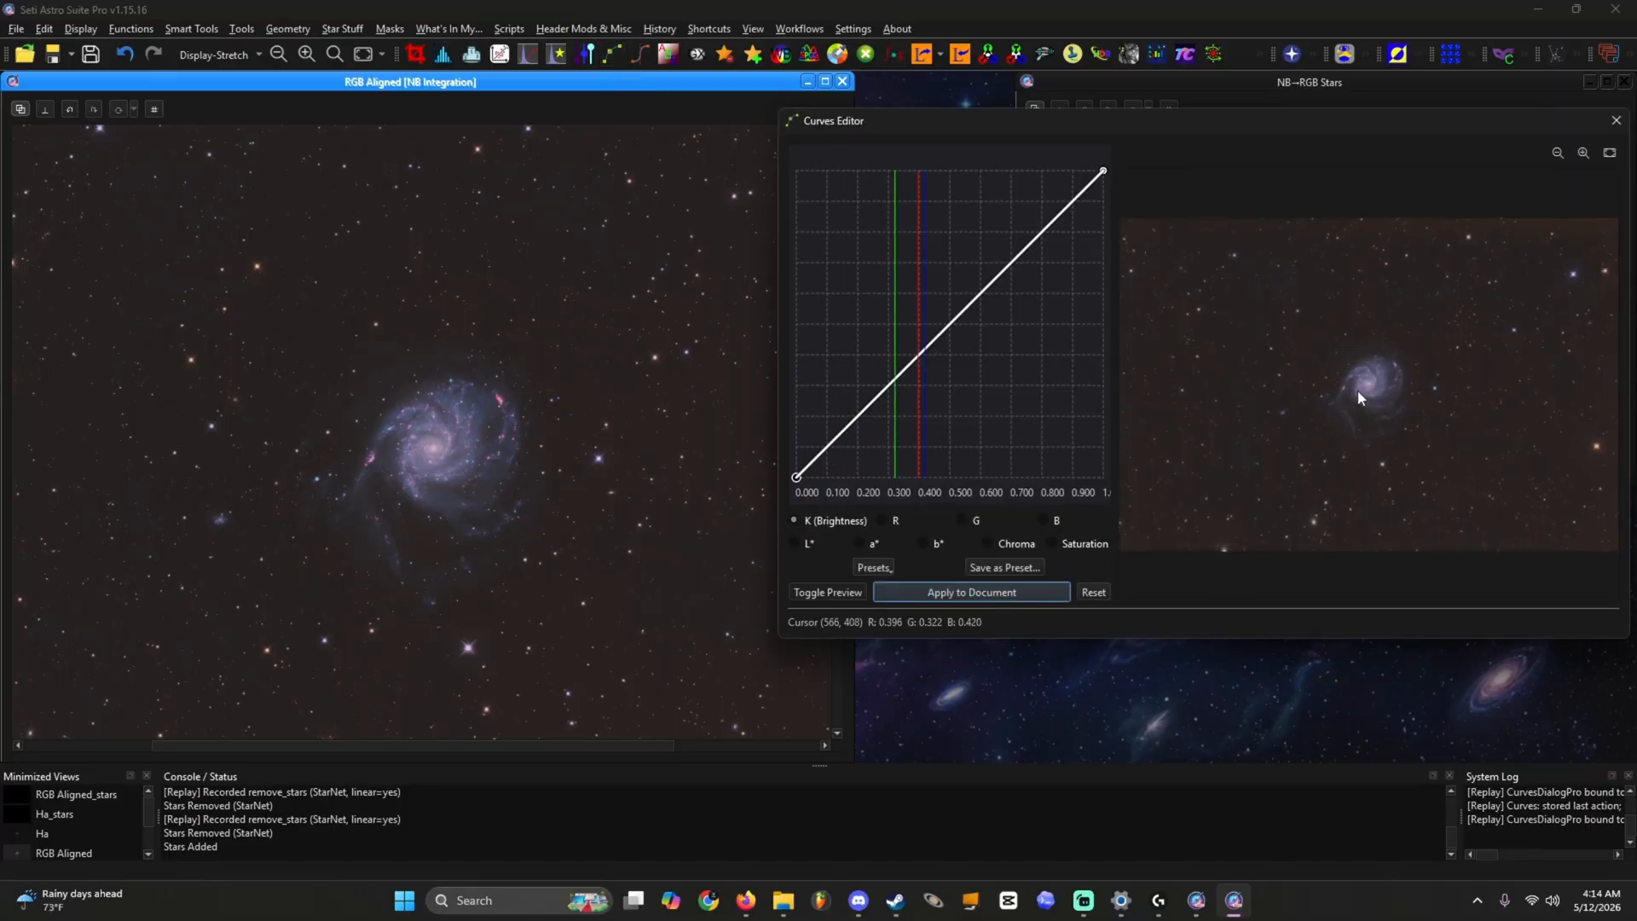
Step: Darken the background with a brightness curve, anchoring points sampled from the galaxy and the sky and lowering the sky point
double_click(1371, 393)
double_click(1333, 437)
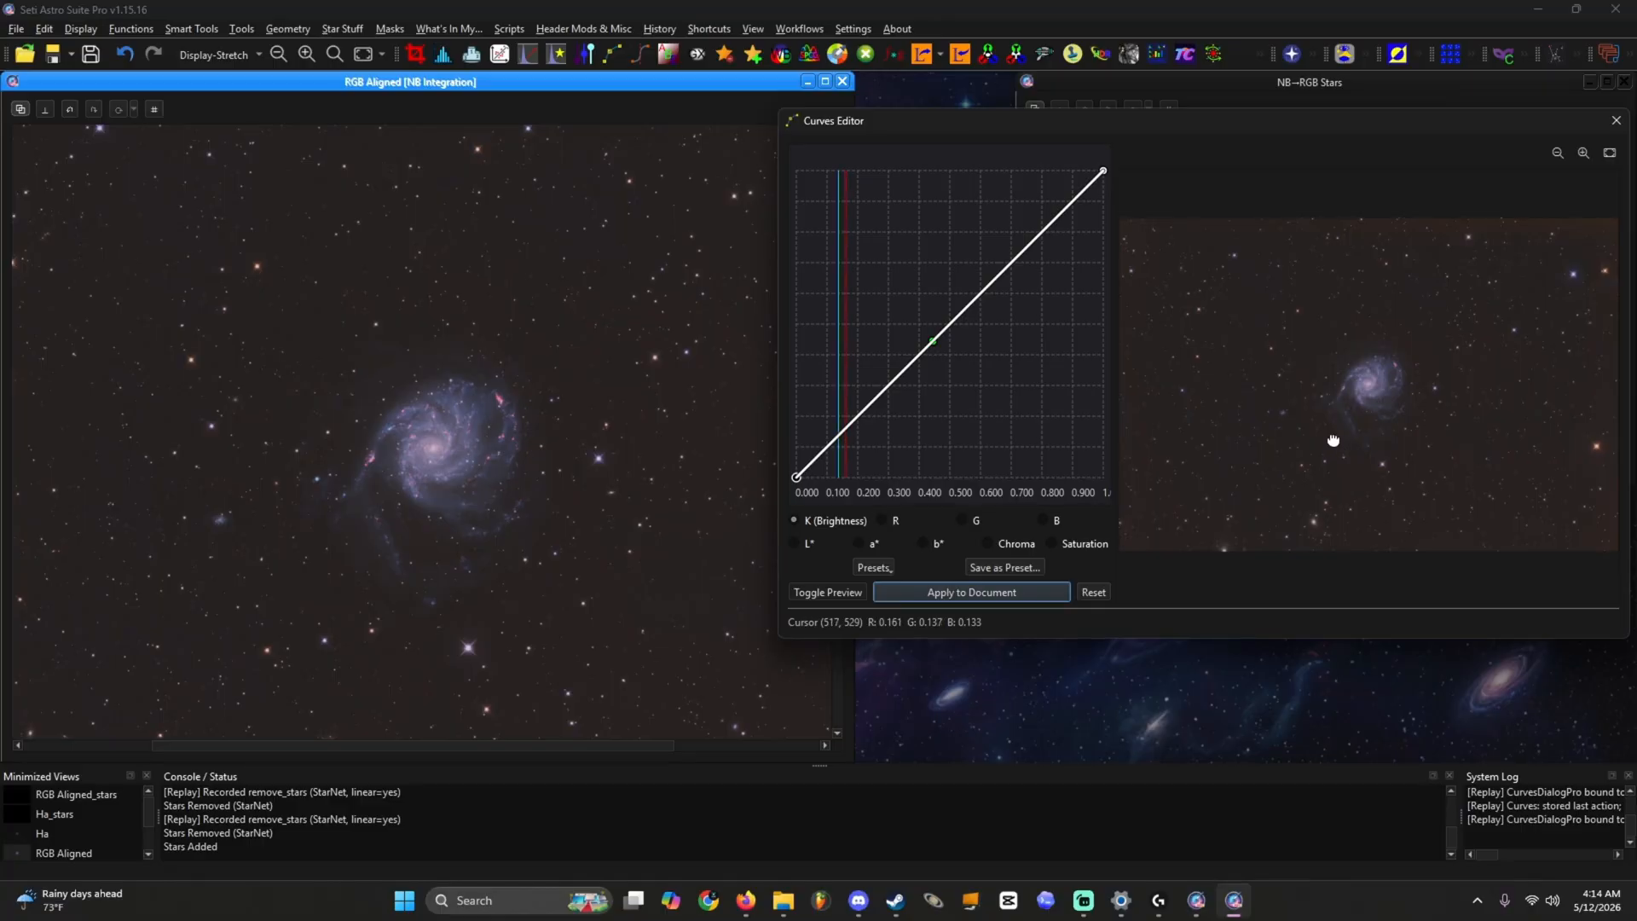
drag(841, 433, 848, 447)
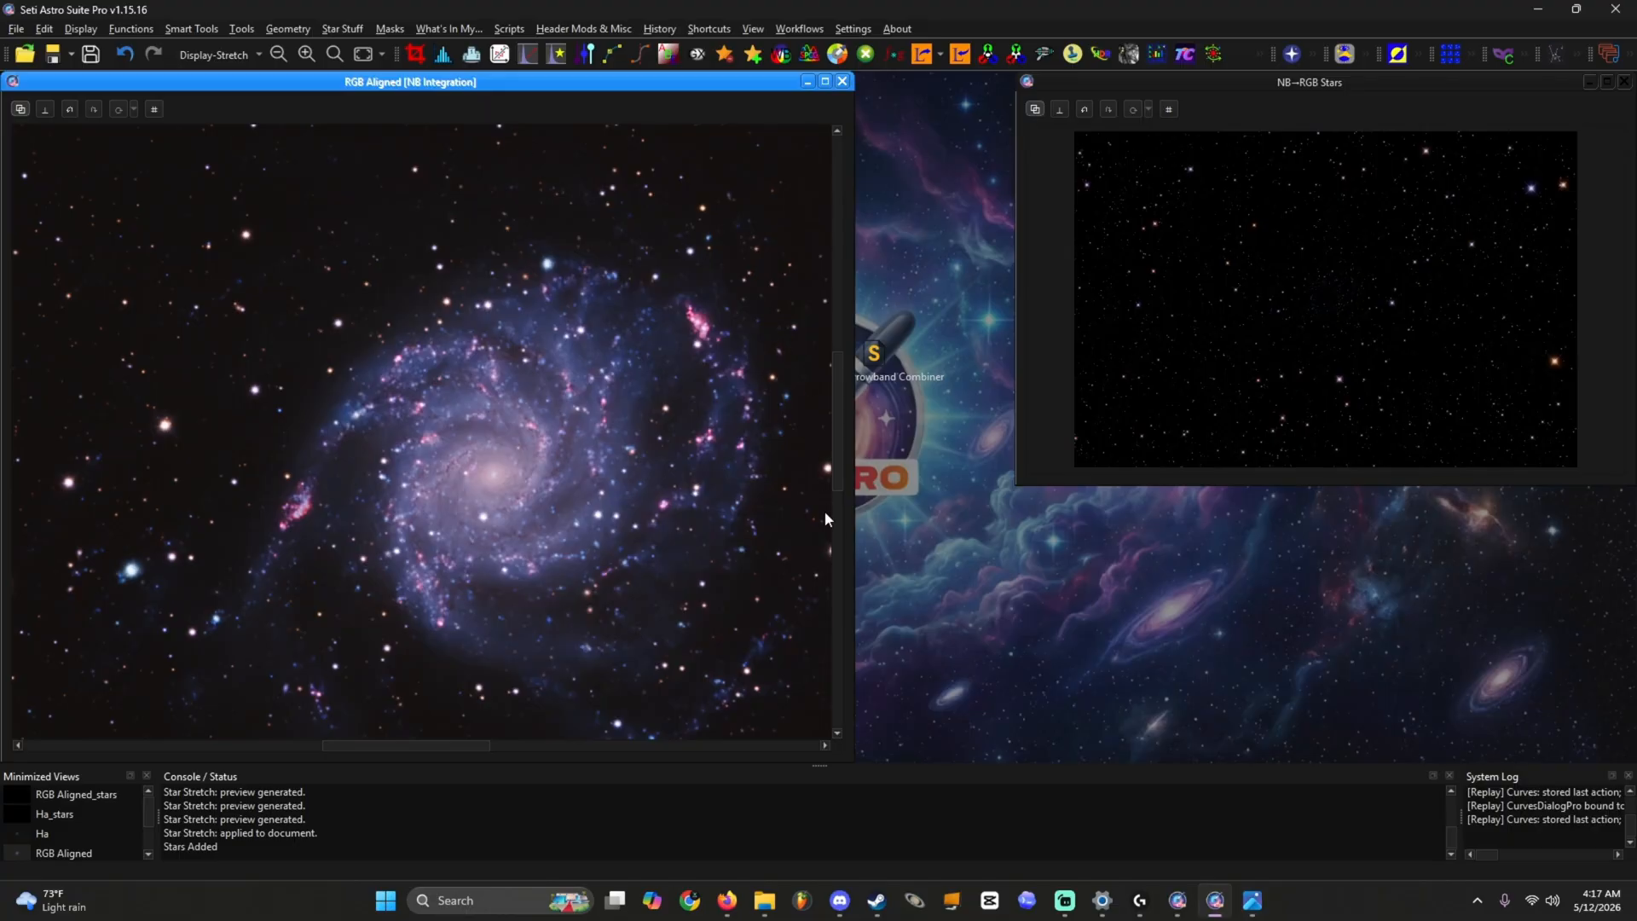
Step: Switch to the photo viewer and compare the processed galaxy side by side with the reference image M_101_RGBHa.png
scroll(659, 518, down, 4)
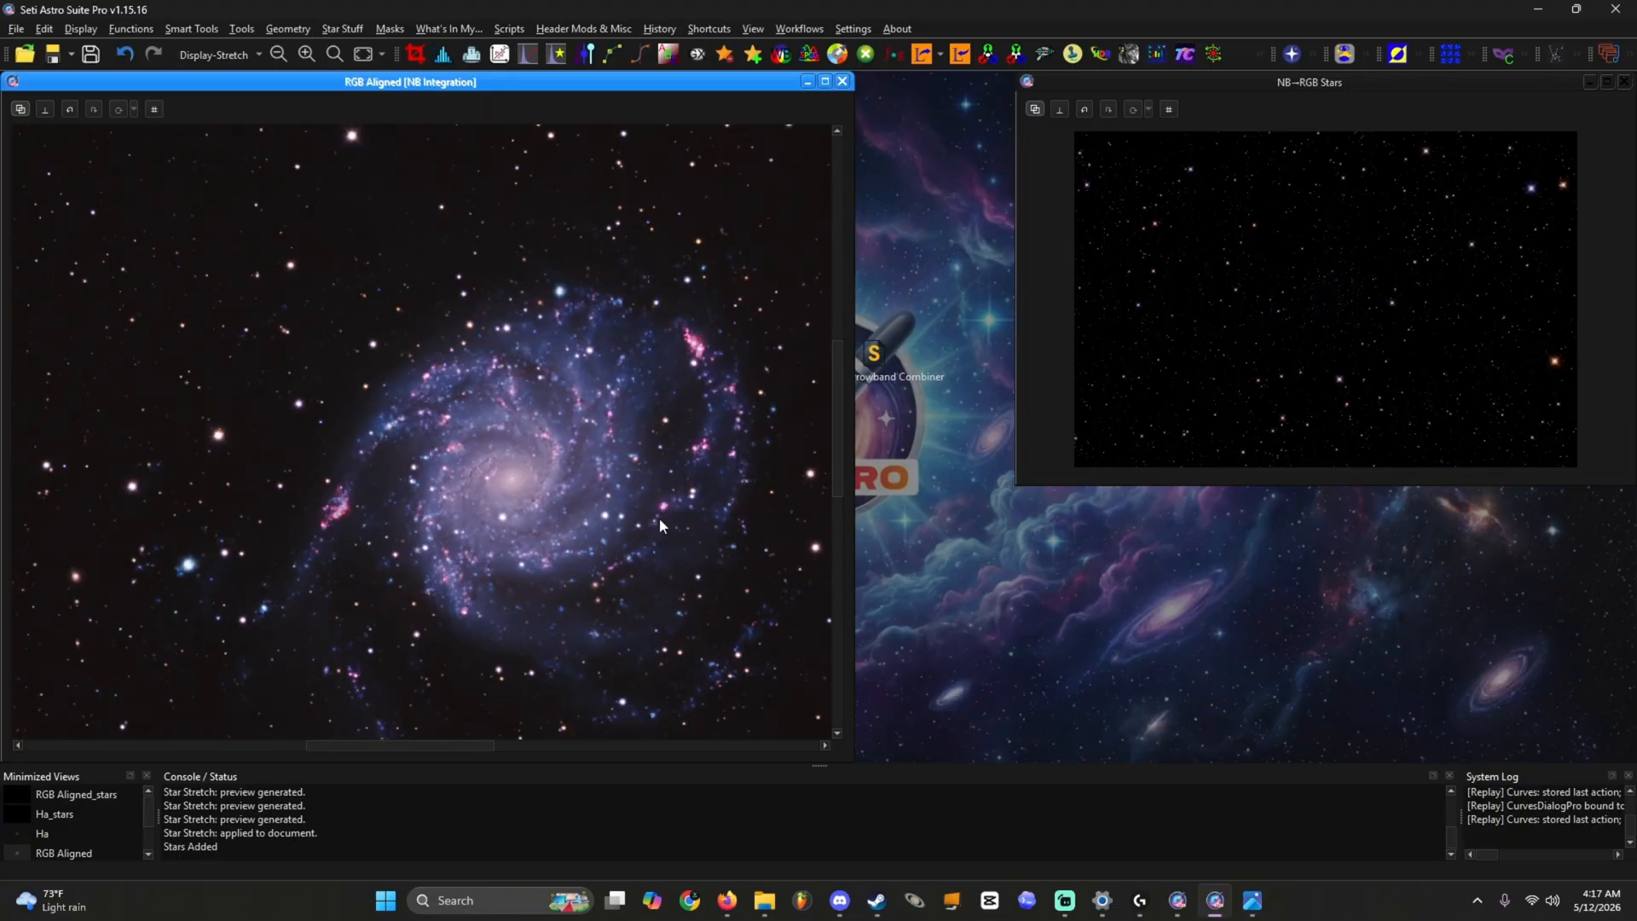
click(1252, 902)
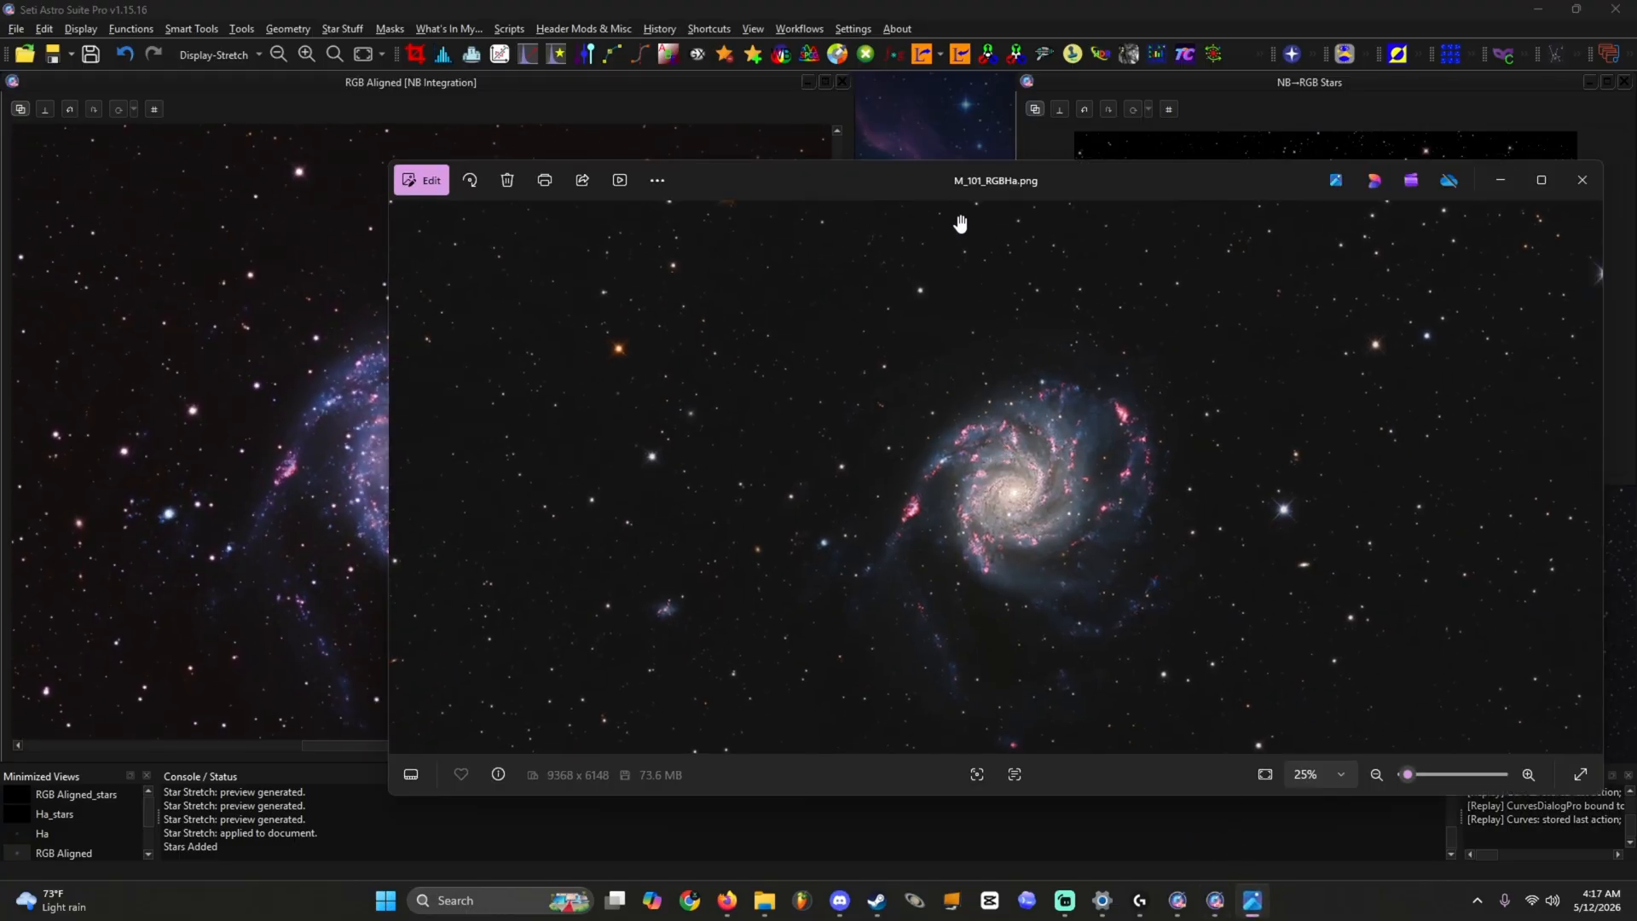
drag(930, 182, 1098, 100)
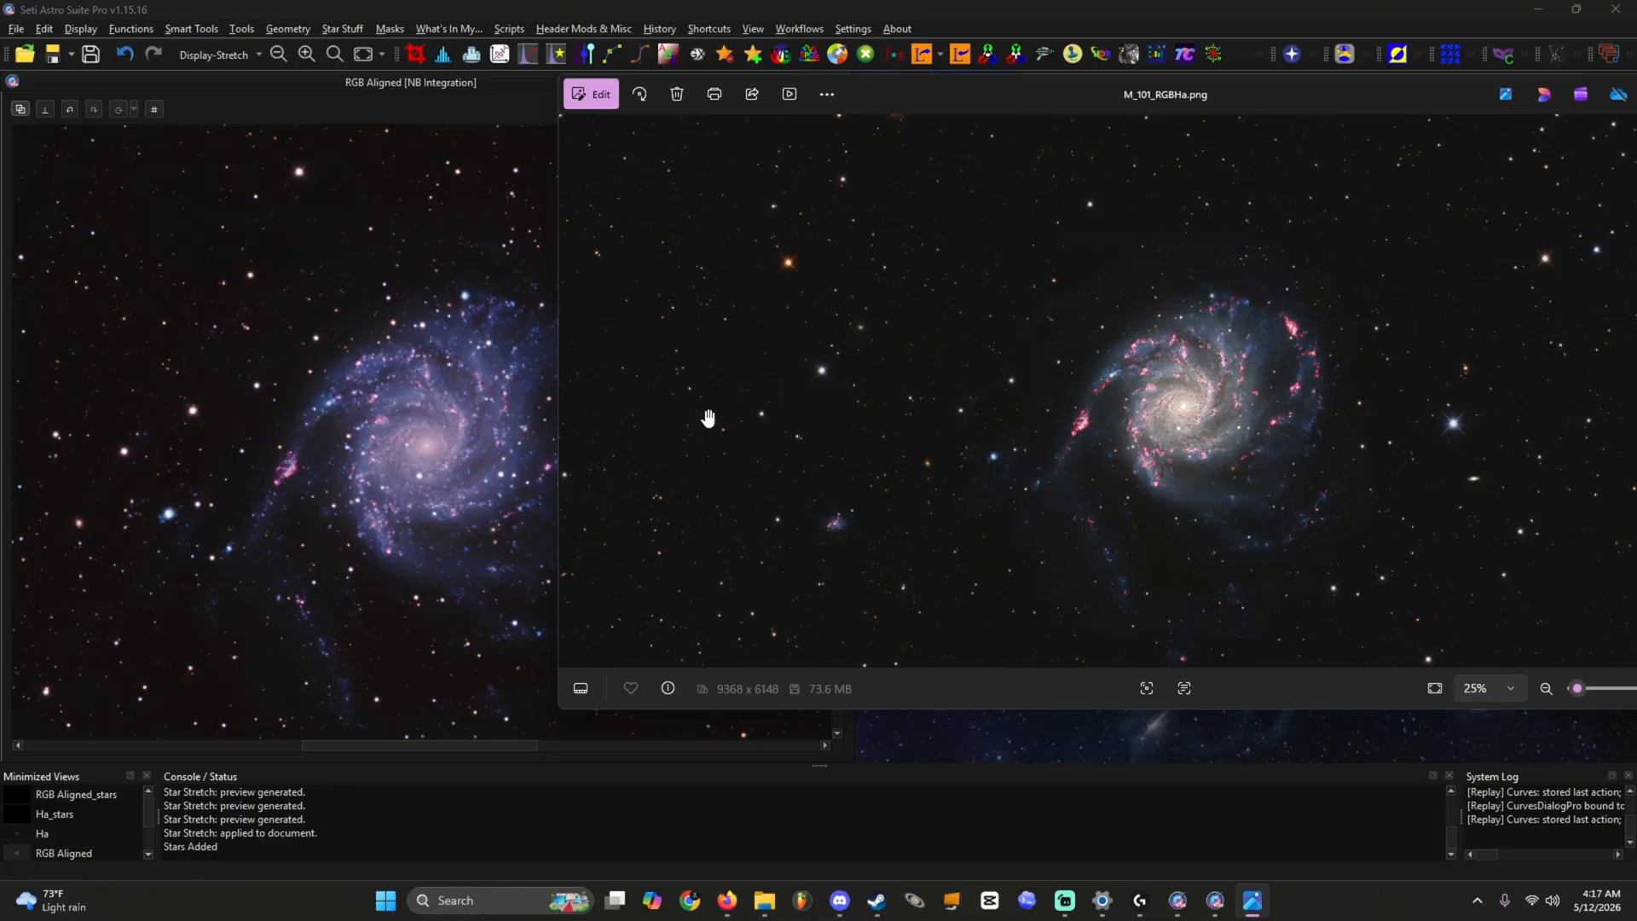
click(415, 350)
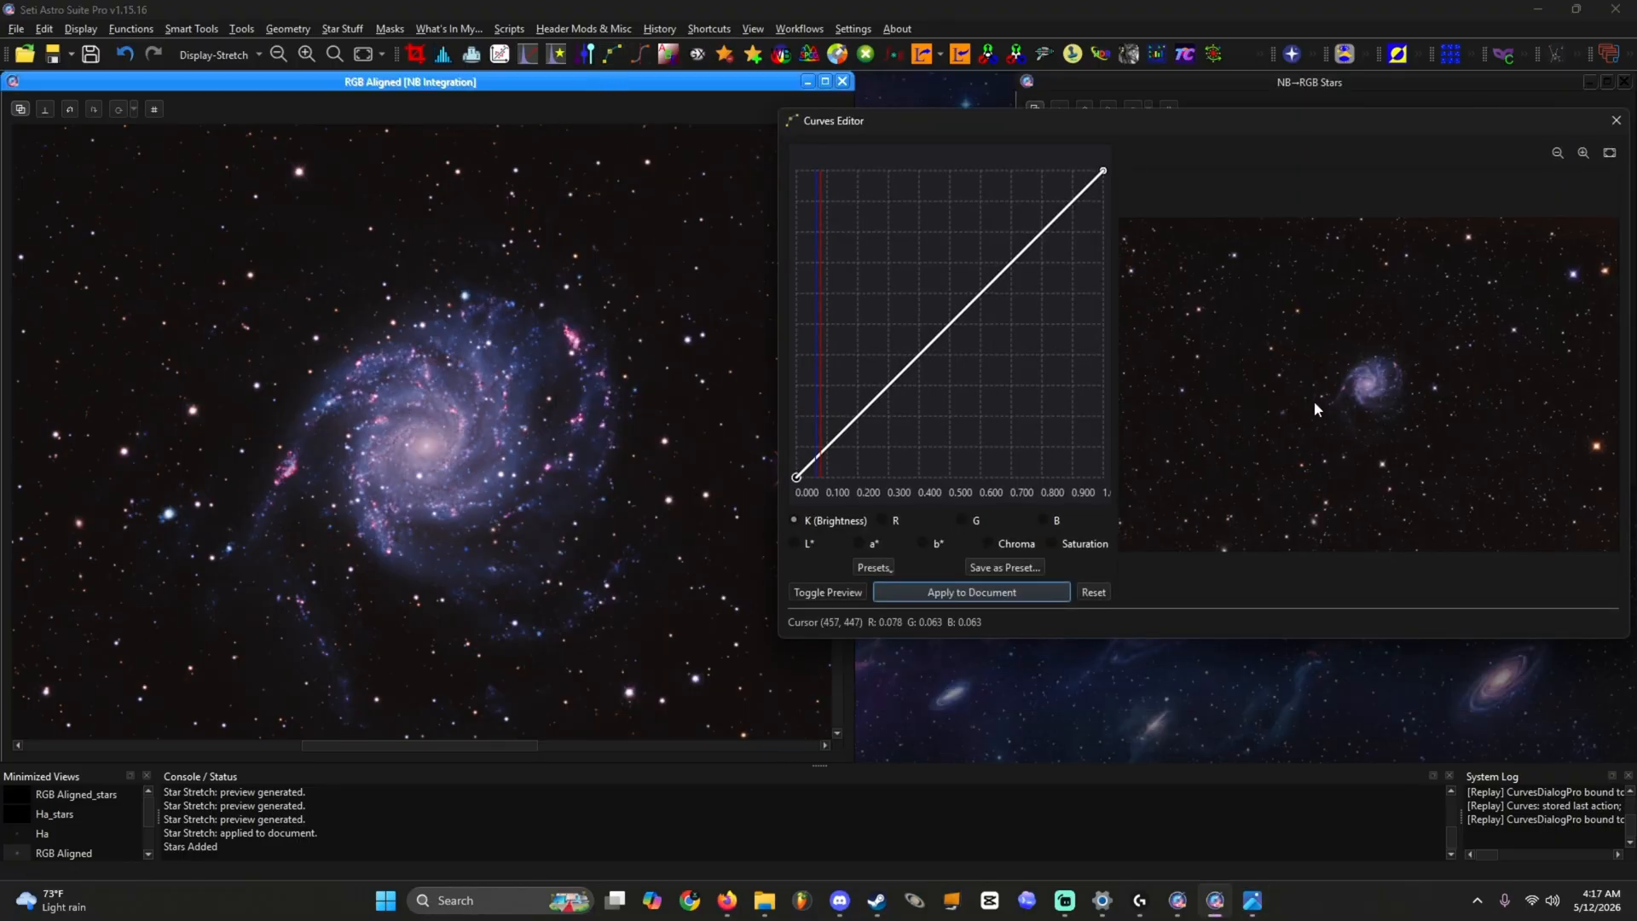
Step: Slightly raise the galaxy's midtones on the green curve, anchoring the background with a sampled point, and apply it to the image
click(966, 518)
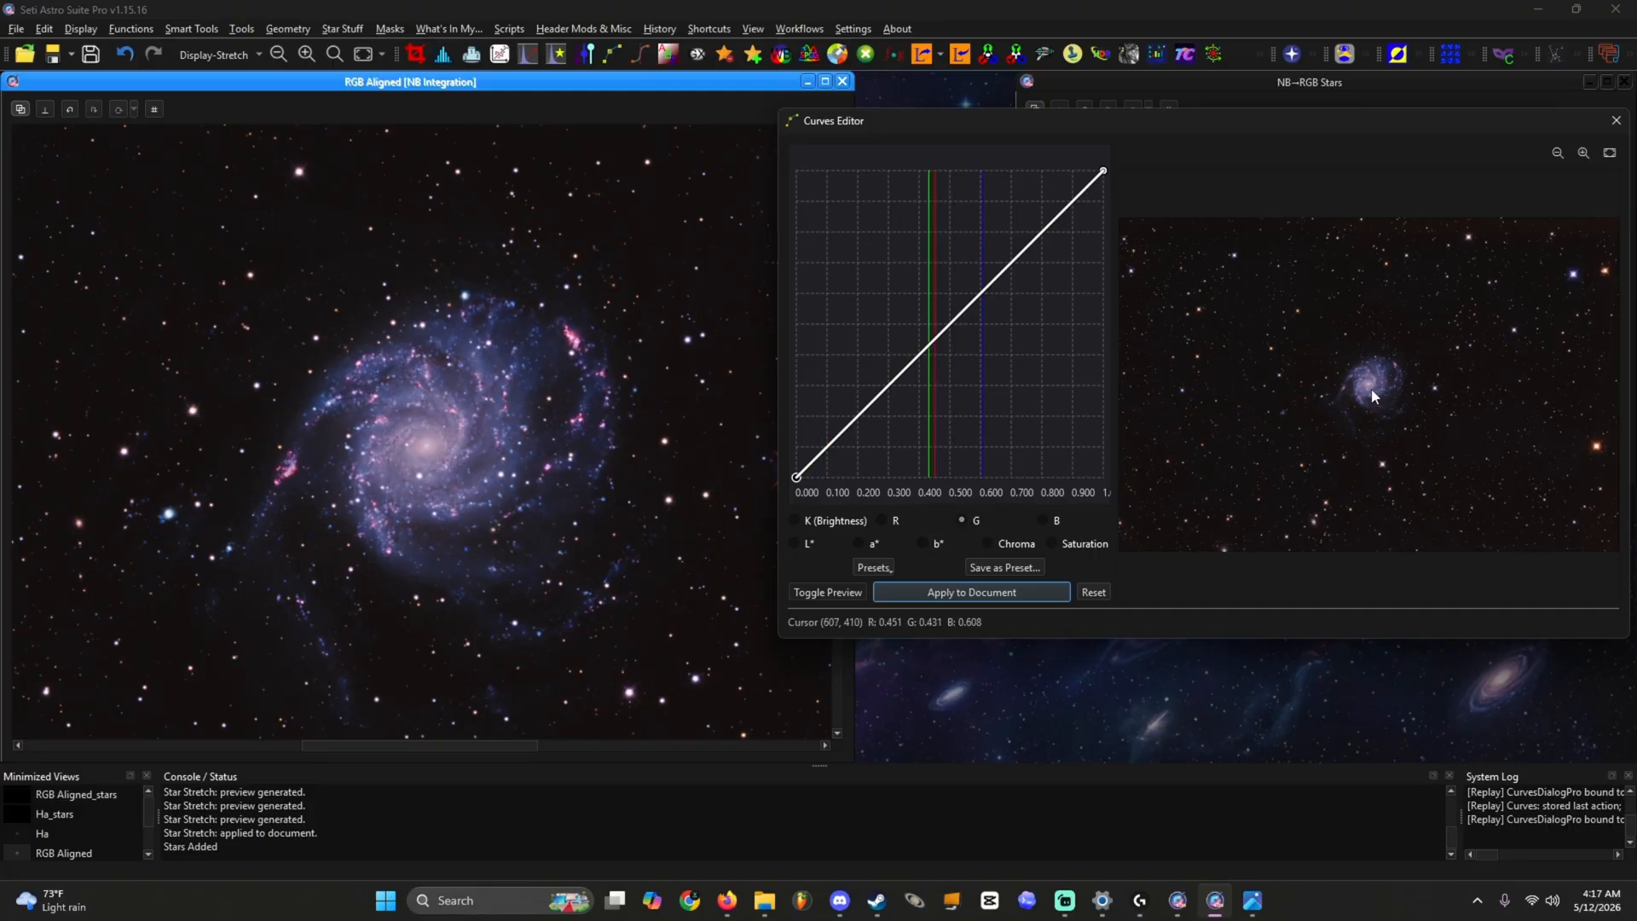
click(1370, 389)
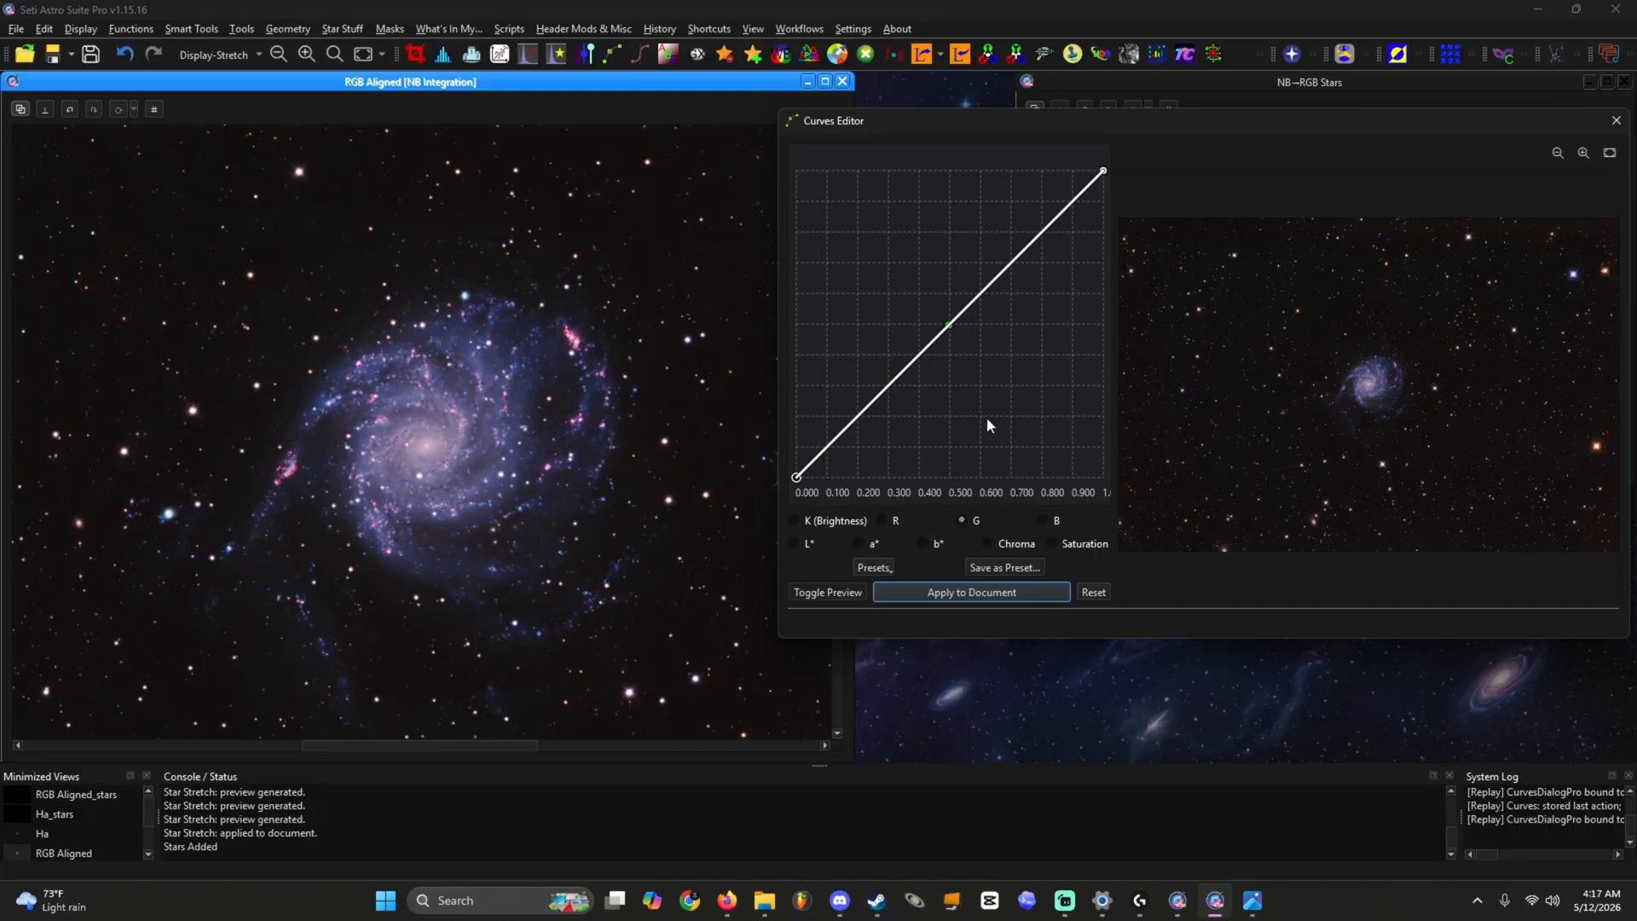
click(1238, 441)
drag(950, 326, 946, 317)
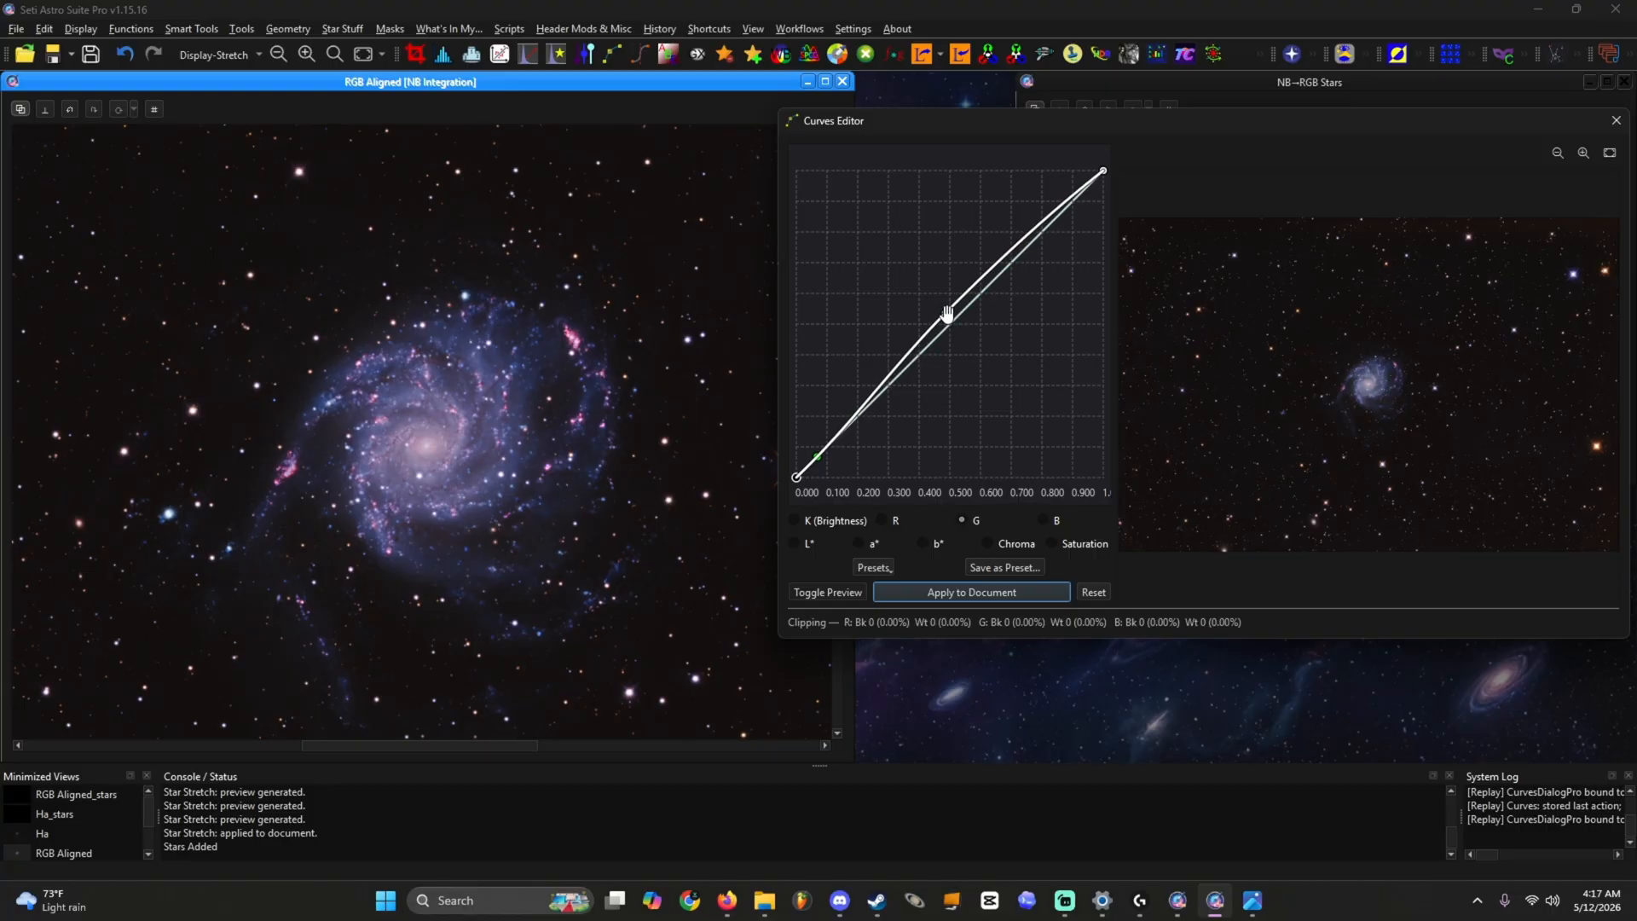
click(1012, 599)
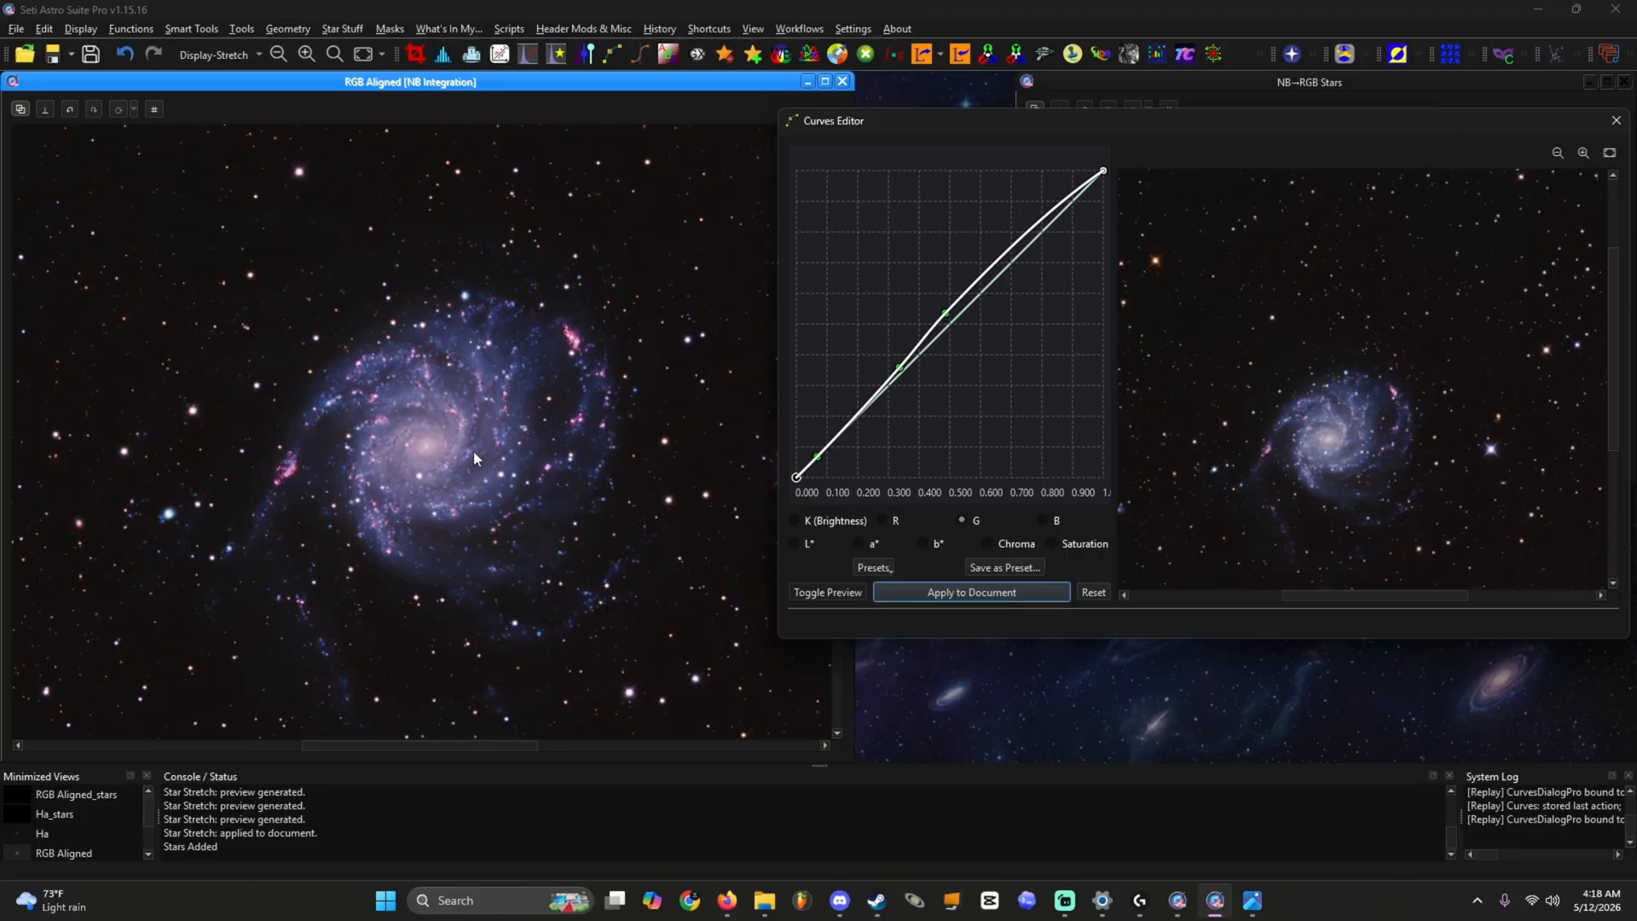
Step: Check the galaxy's colors after the green curve adjustment against M_101_RGBHa.png in the photo viewer
scroll(470, 450, down, 1)
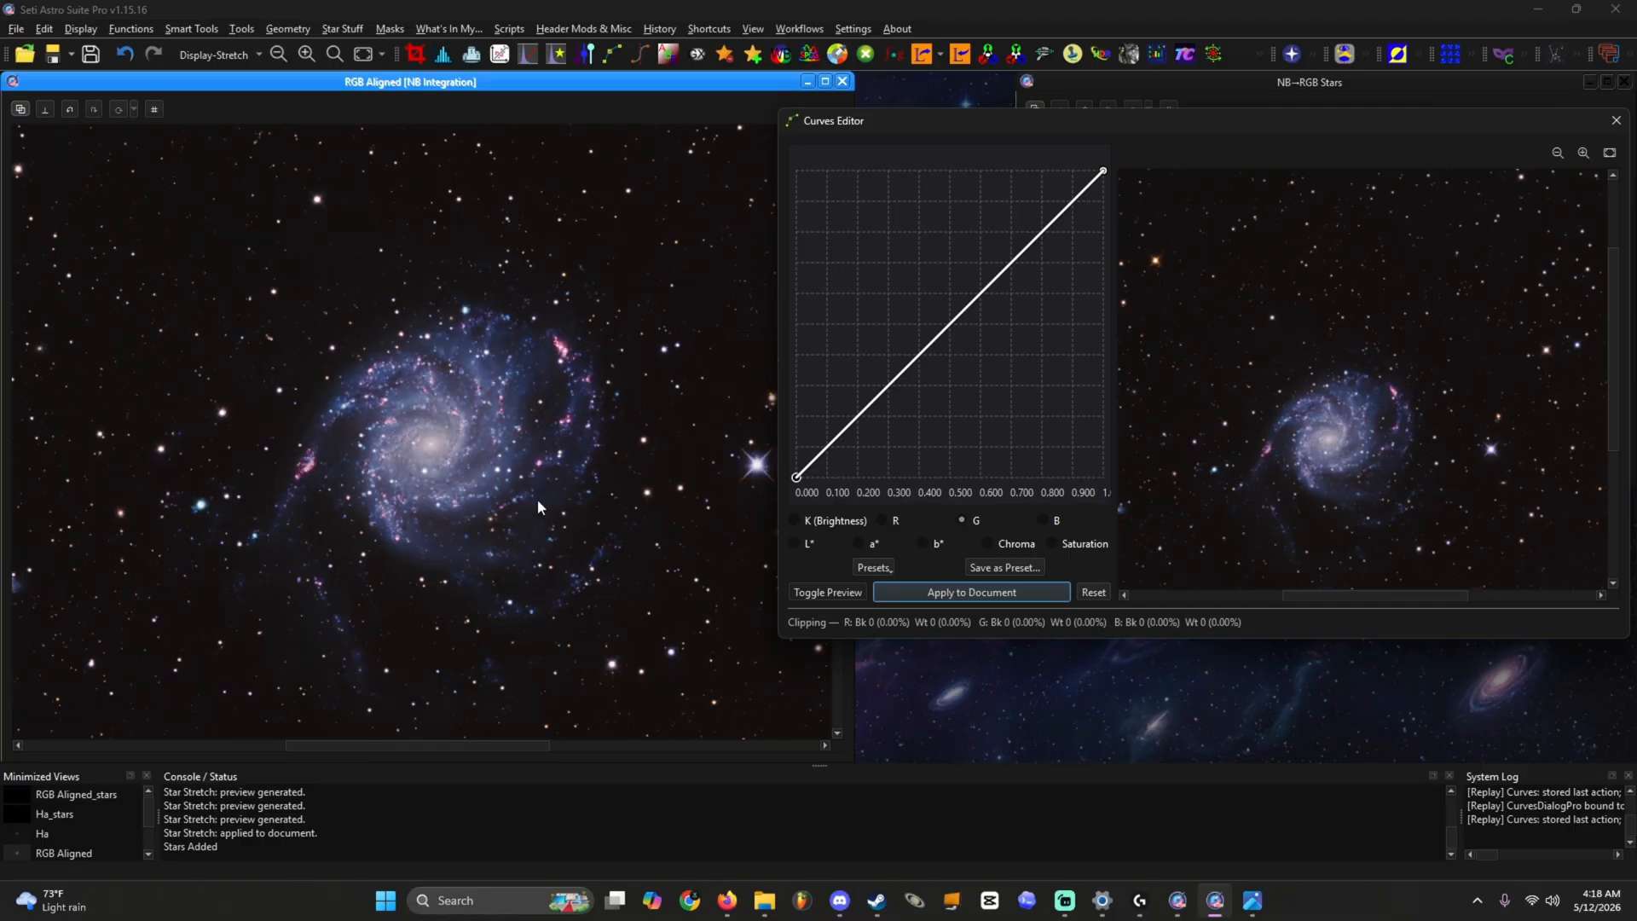
click(1252, 901)
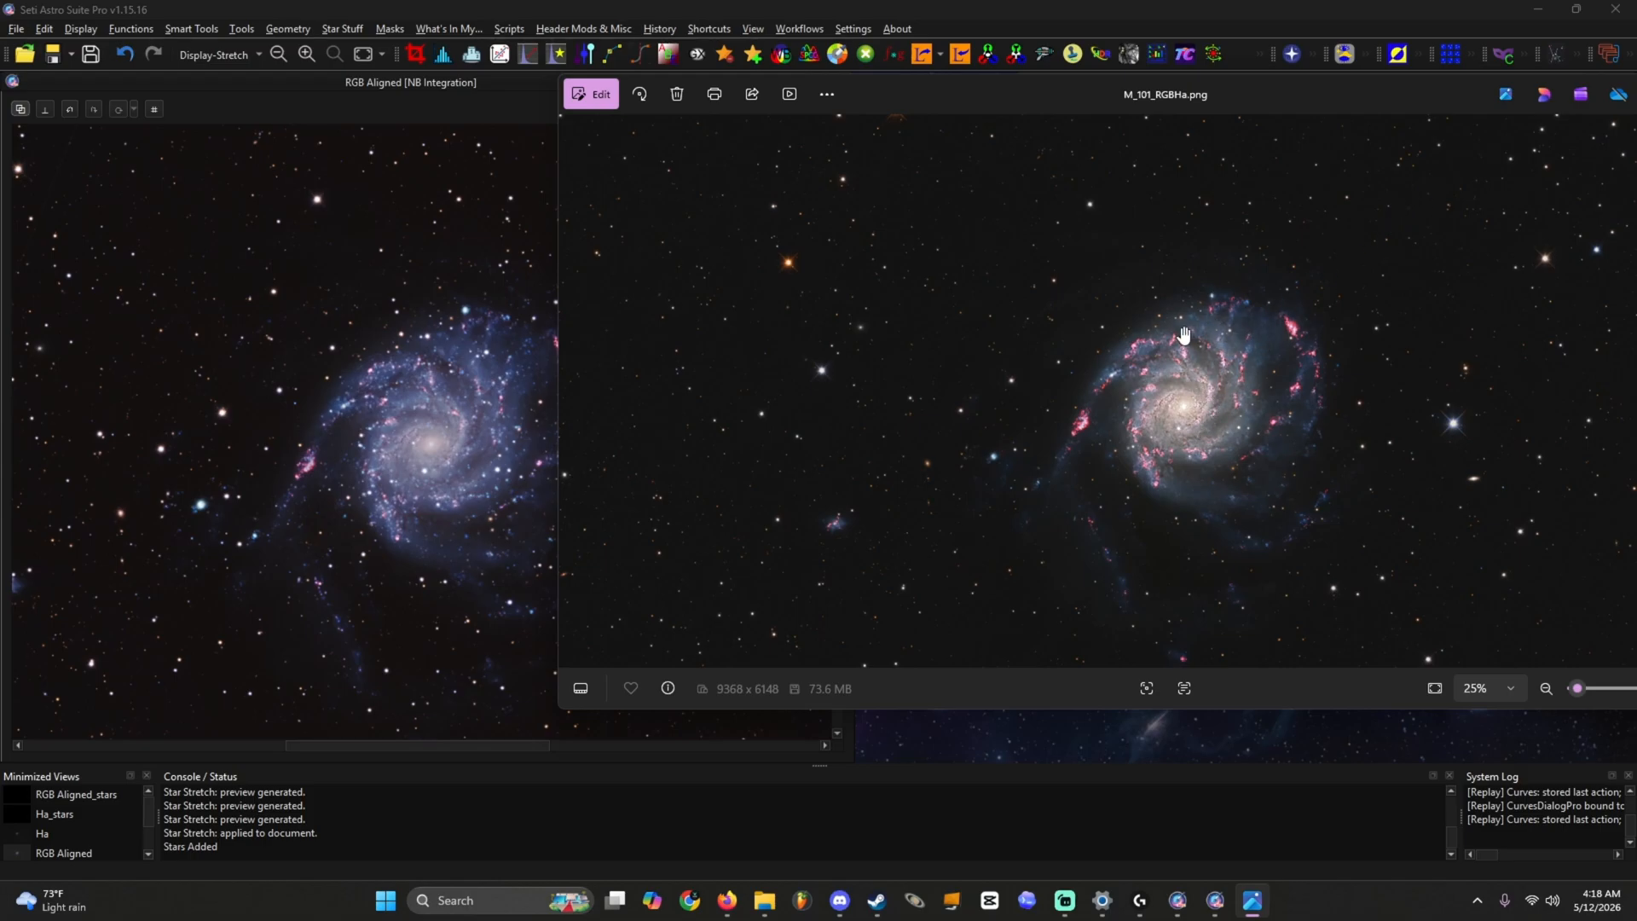
drag(1461, 95, 1324, 189)
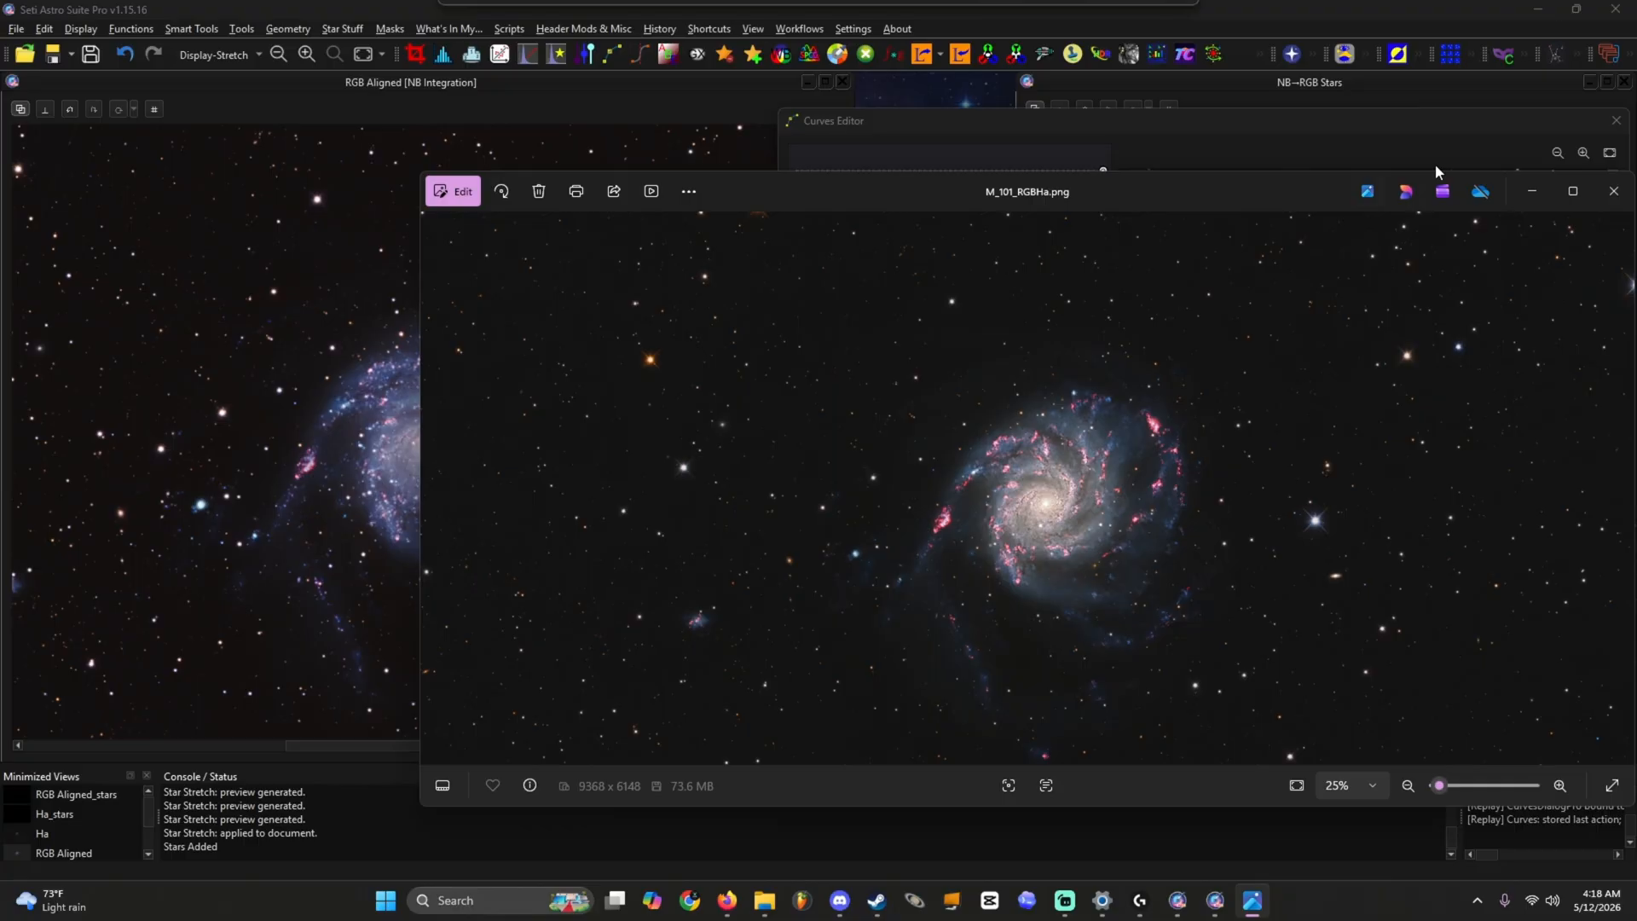
click(1533, 189)
Step: Inspect the star field to the upper right of the galaxy and the color of the galaxy's core and arms
drag(657, 342, 132, 514)
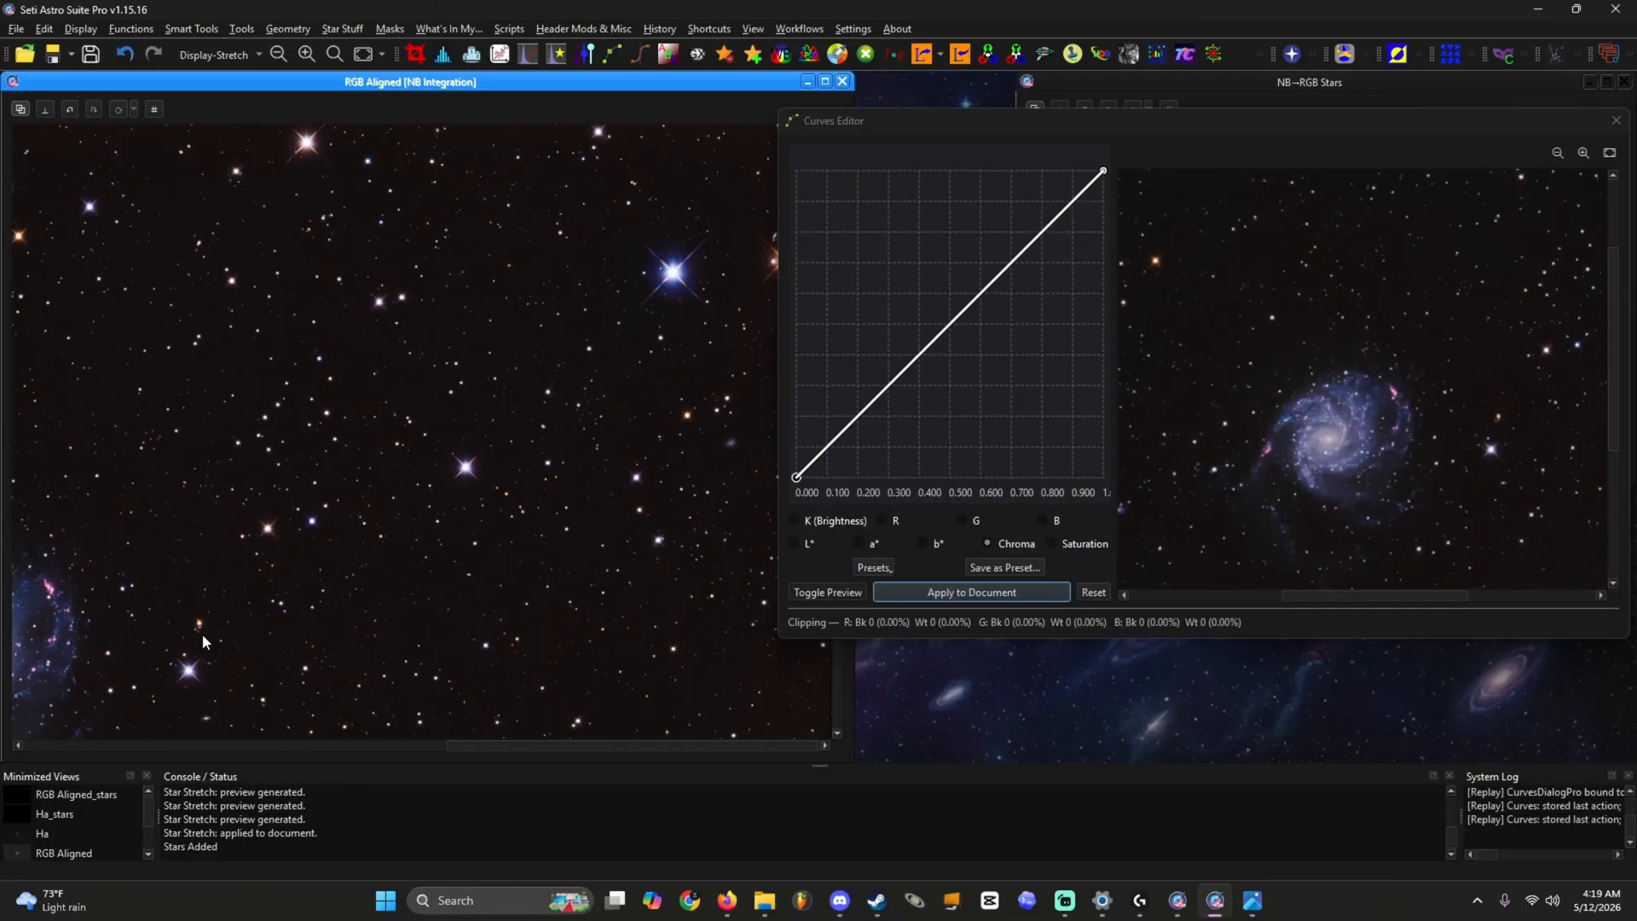
drag(202, 633, 591, 446)
scroll(328, 443, up, 4)
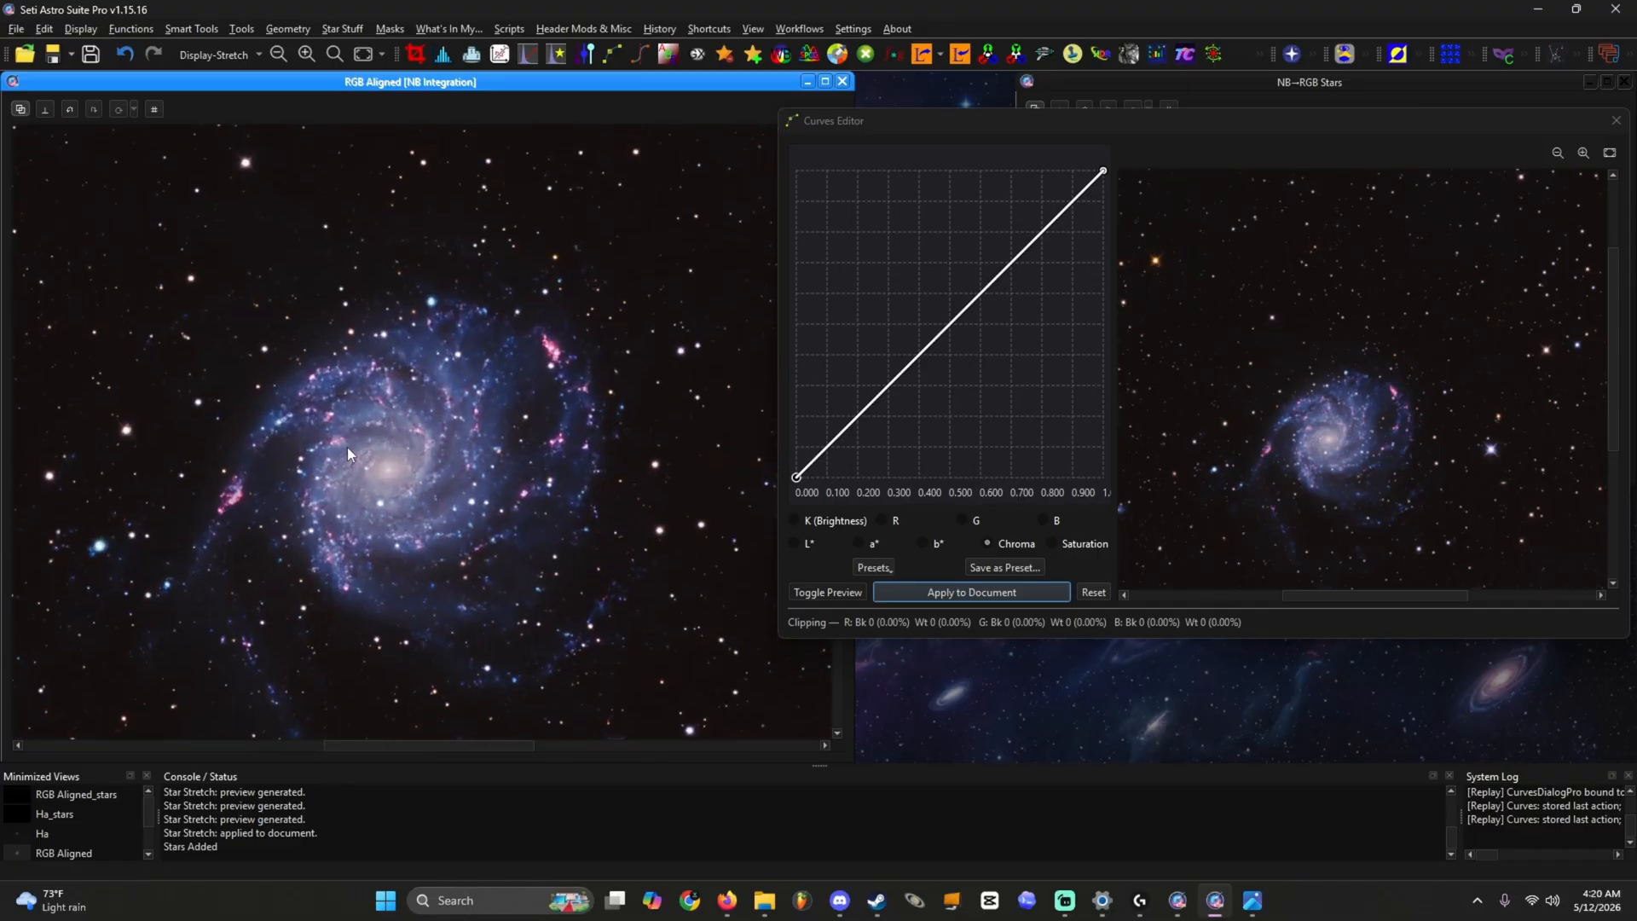
scroll(358, 445, down, 2)
scroll(401, 460, down, 2)
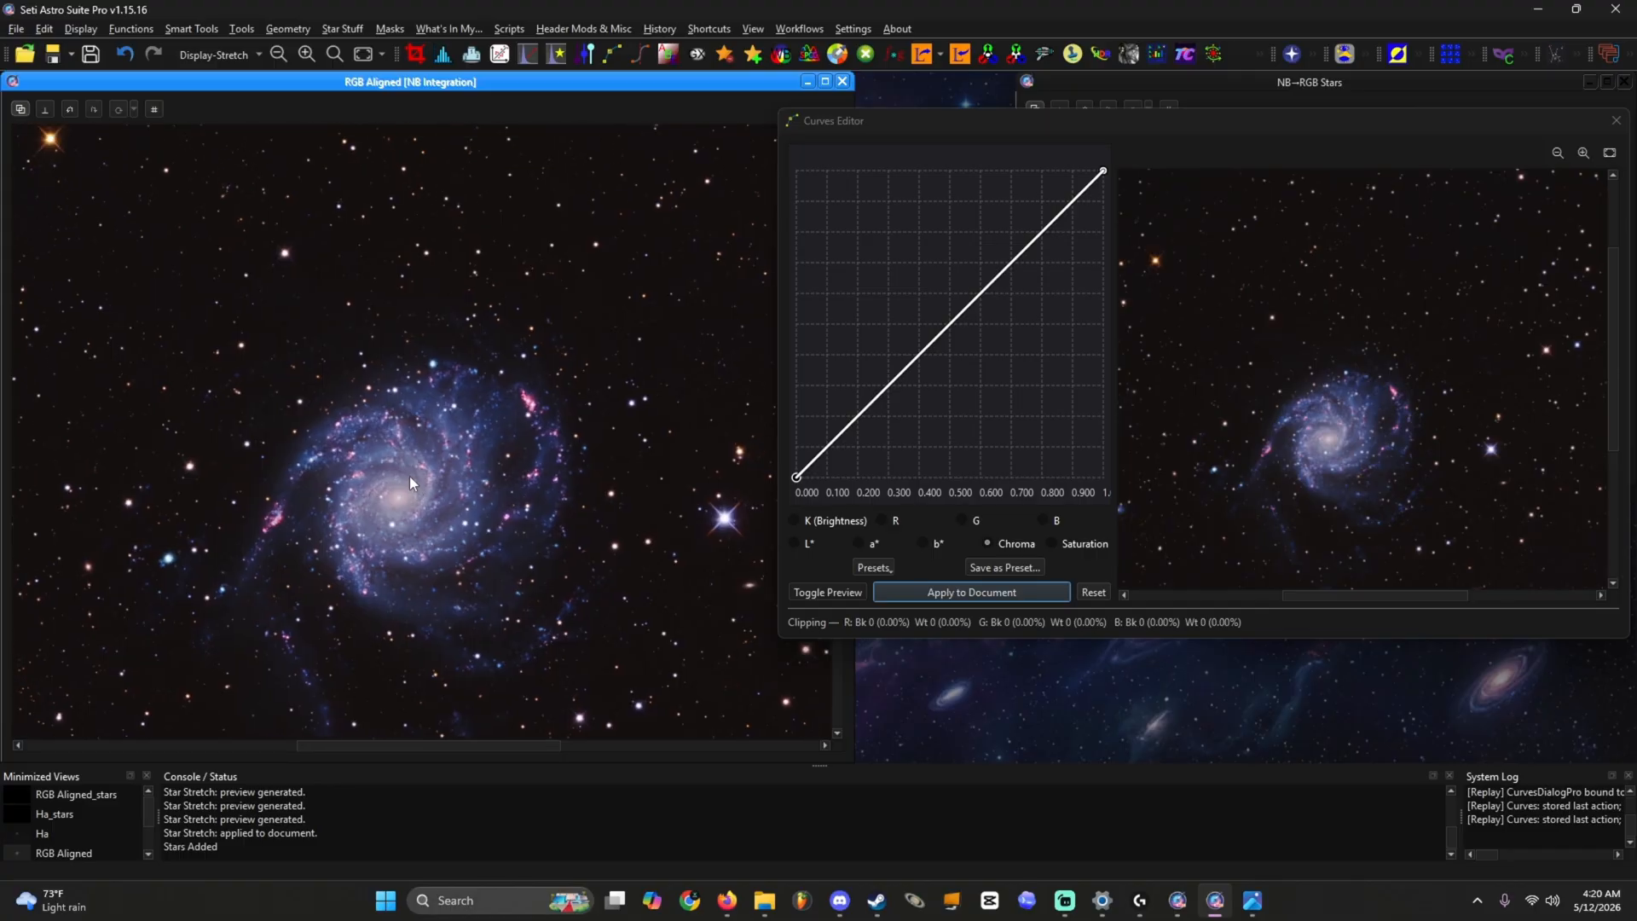
Step: View the full frame of the reference image M_101_RGBHa.png for its overall background and star colors
click(1246, 903)
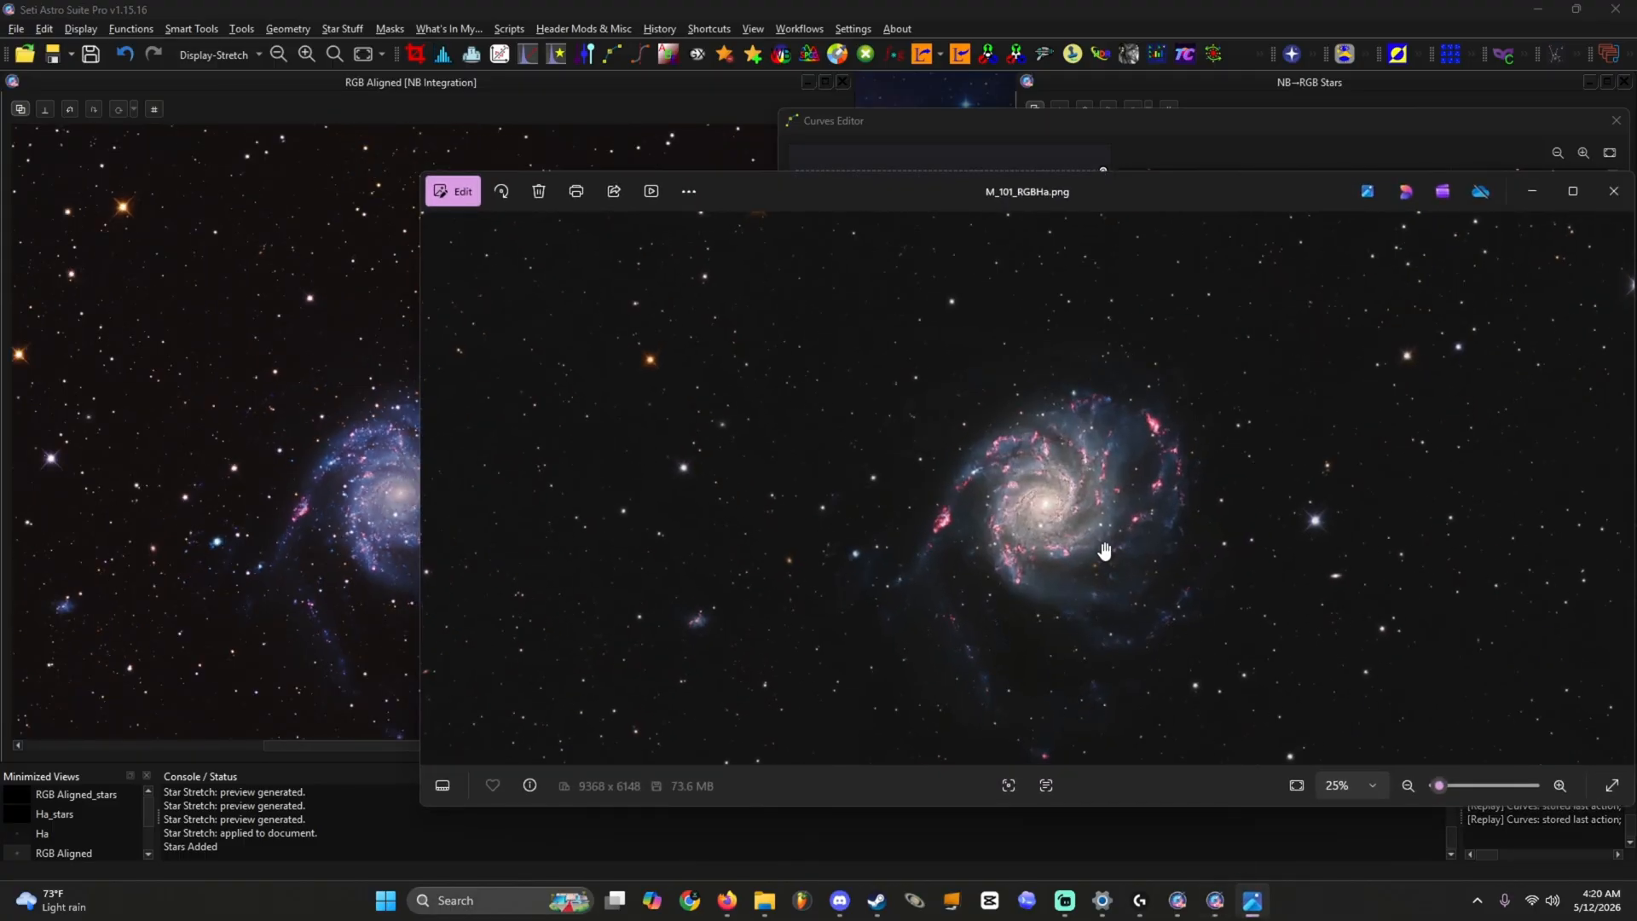
scroll(1085, 510, down, 5)
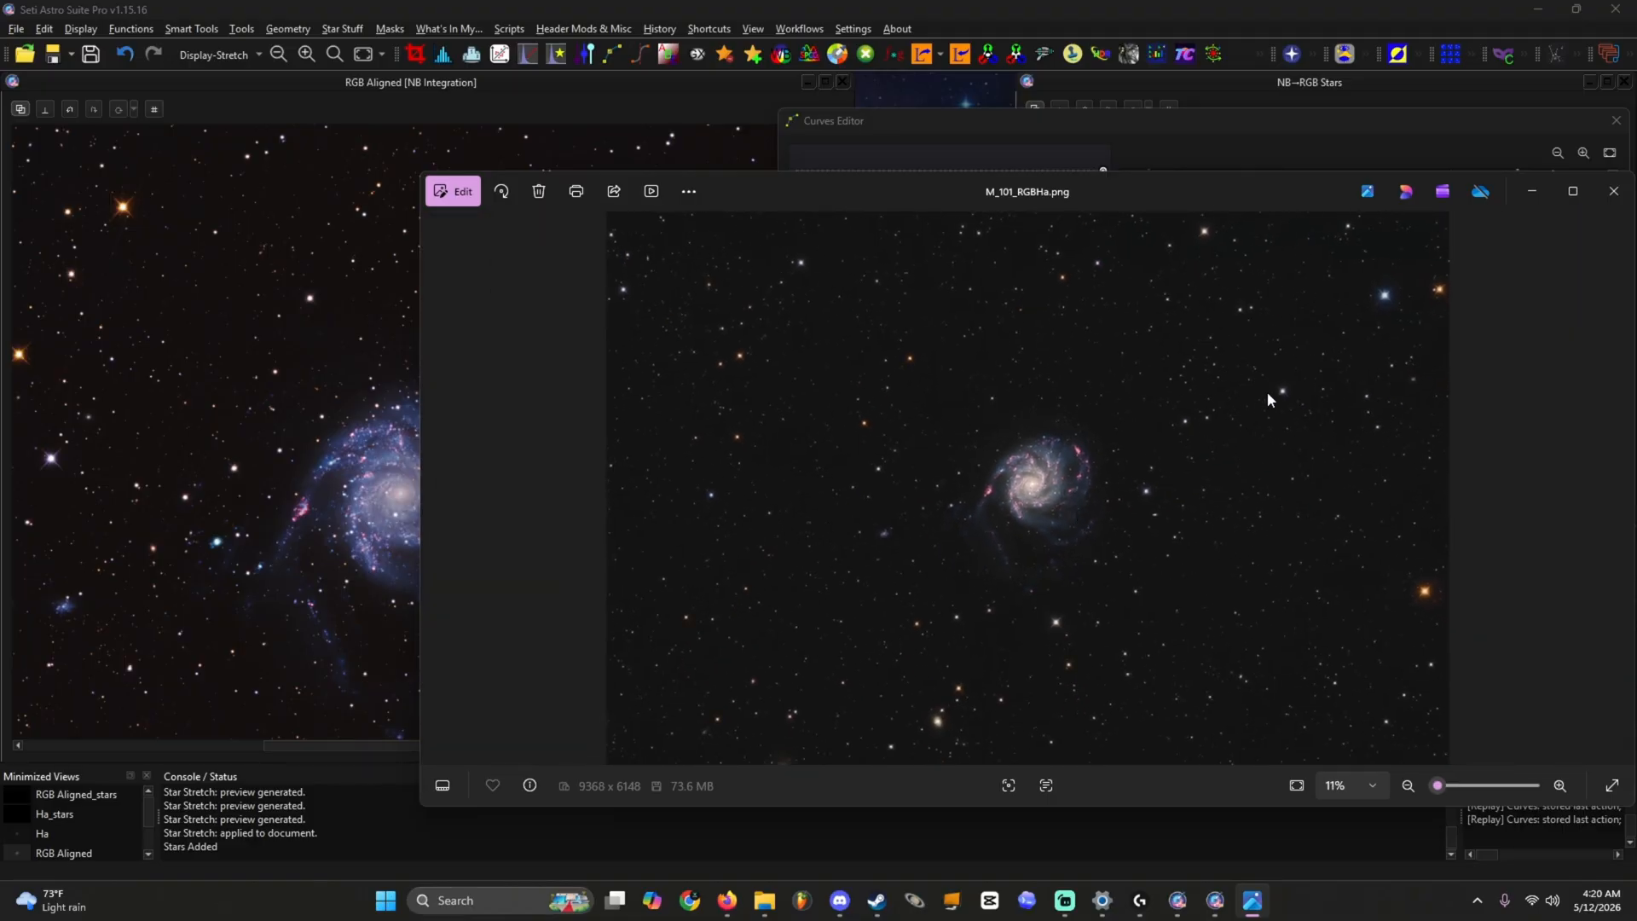
click(1534, 192)
Step: Examine star shapes and colors in the processed image, from the galaxy through the surrounding star fields and back
scroll(415, 420, up, 5)
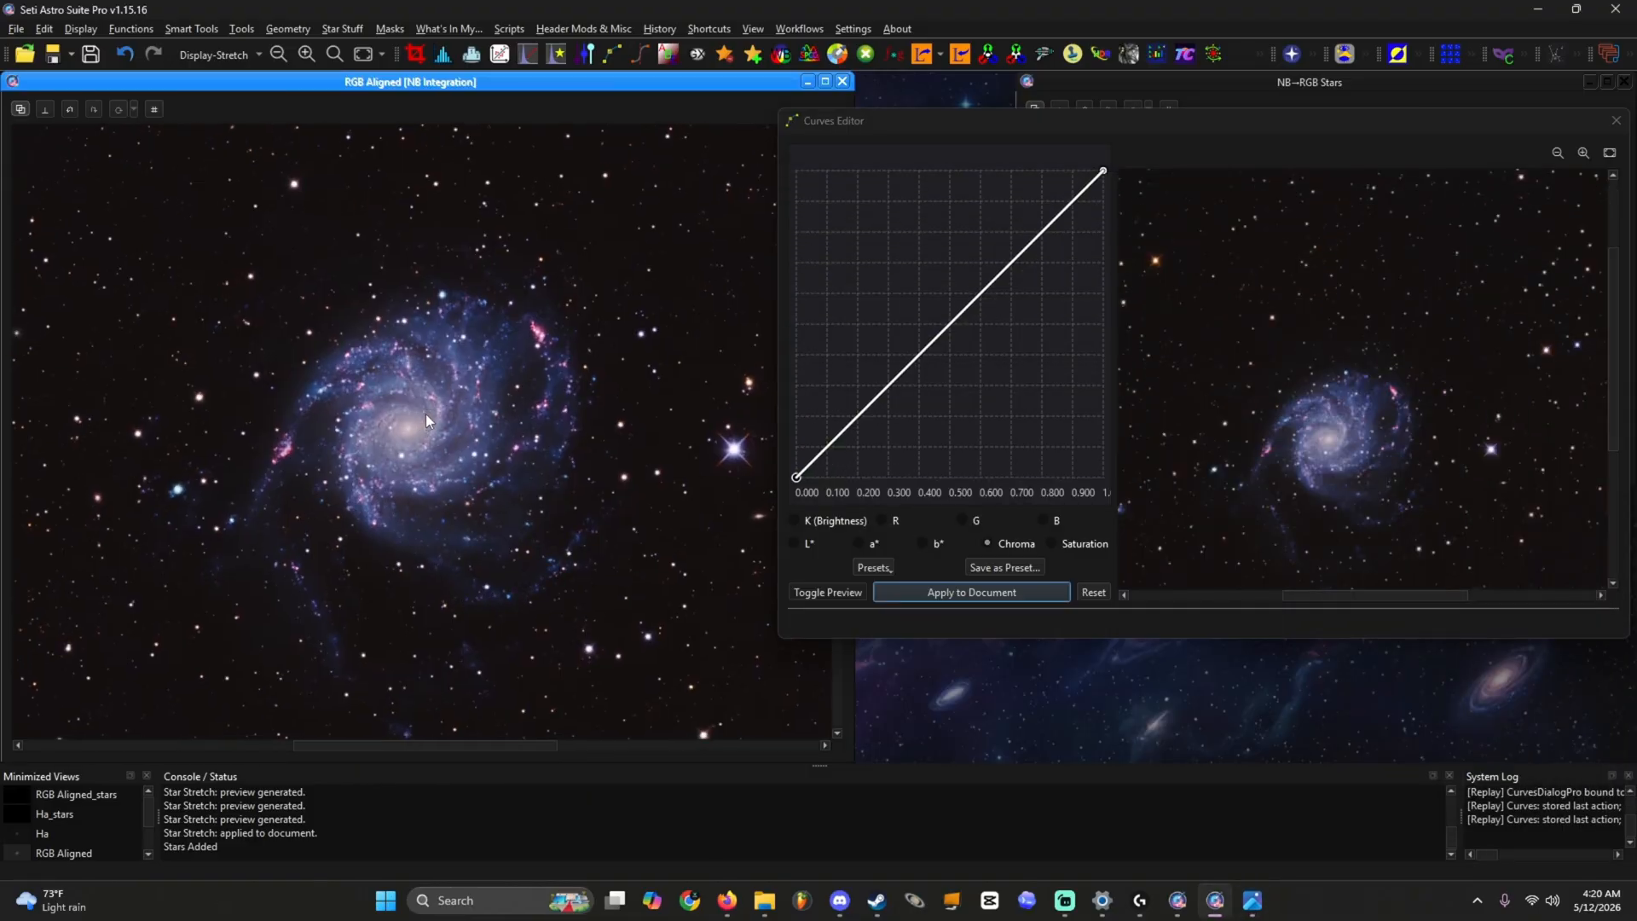
drag(465, 608, 466, 617)
drag(322, 508, 415, 571)
drag(239, 485, 431, 674)
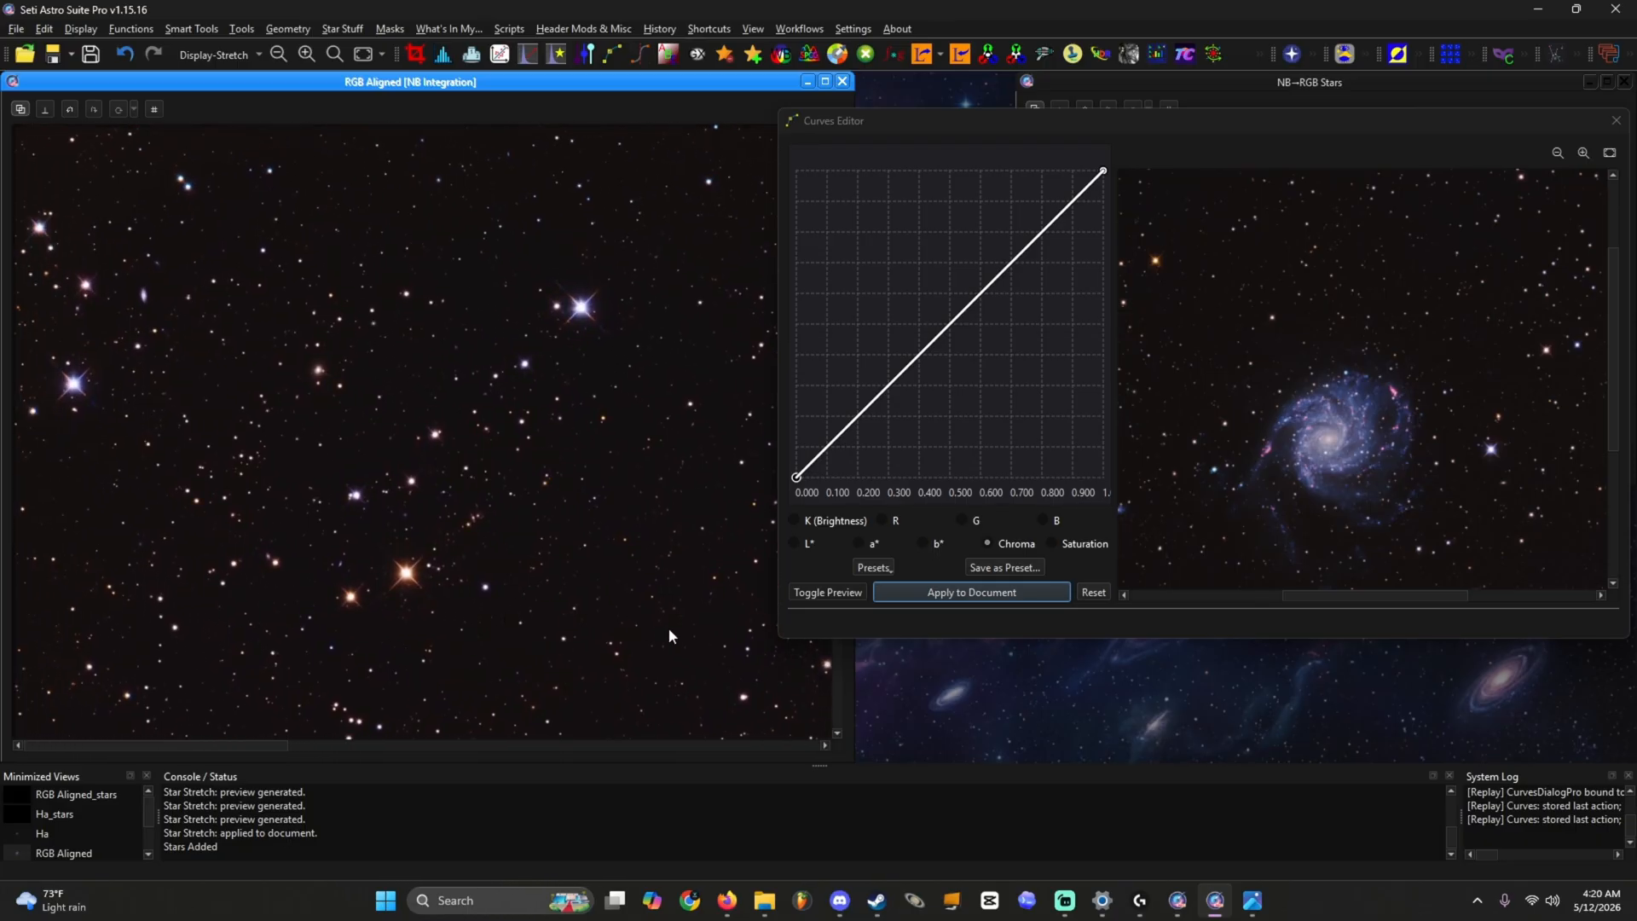
drag(680, 636, 251, 570)
drag(496, 603, 176, 423)
drag(478, 560, 430, 339)
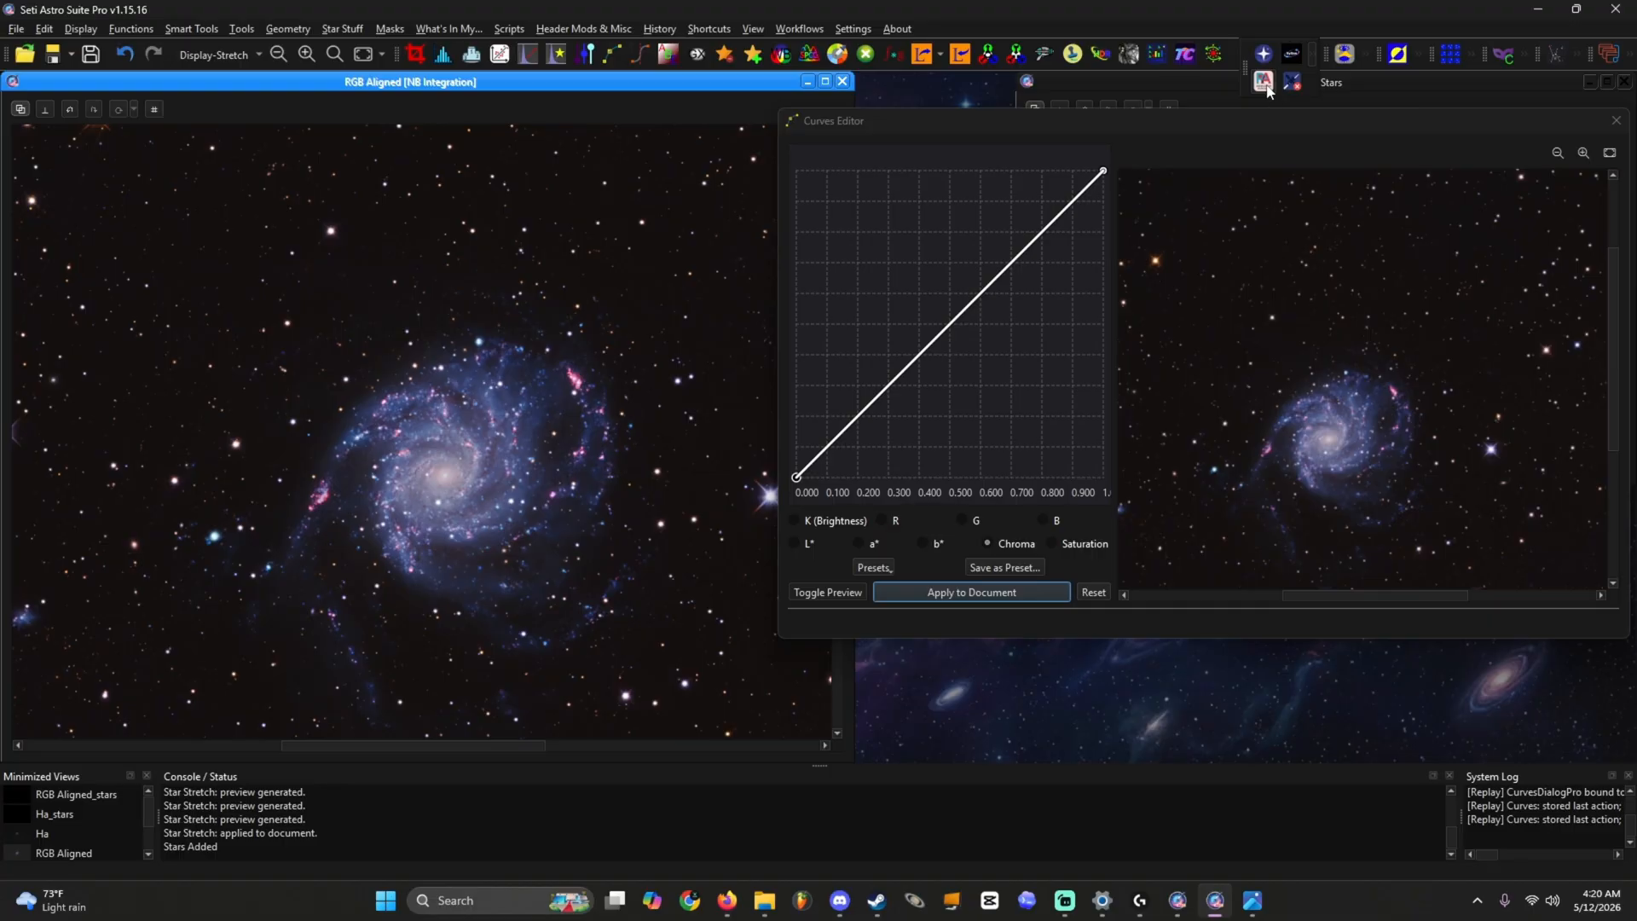
Step: Run R.A.'s Aberration Correction (AI) on the galaxy image with patch 512 and overlap 64, and check the stars
click(1314, 54)
click(860, 508)
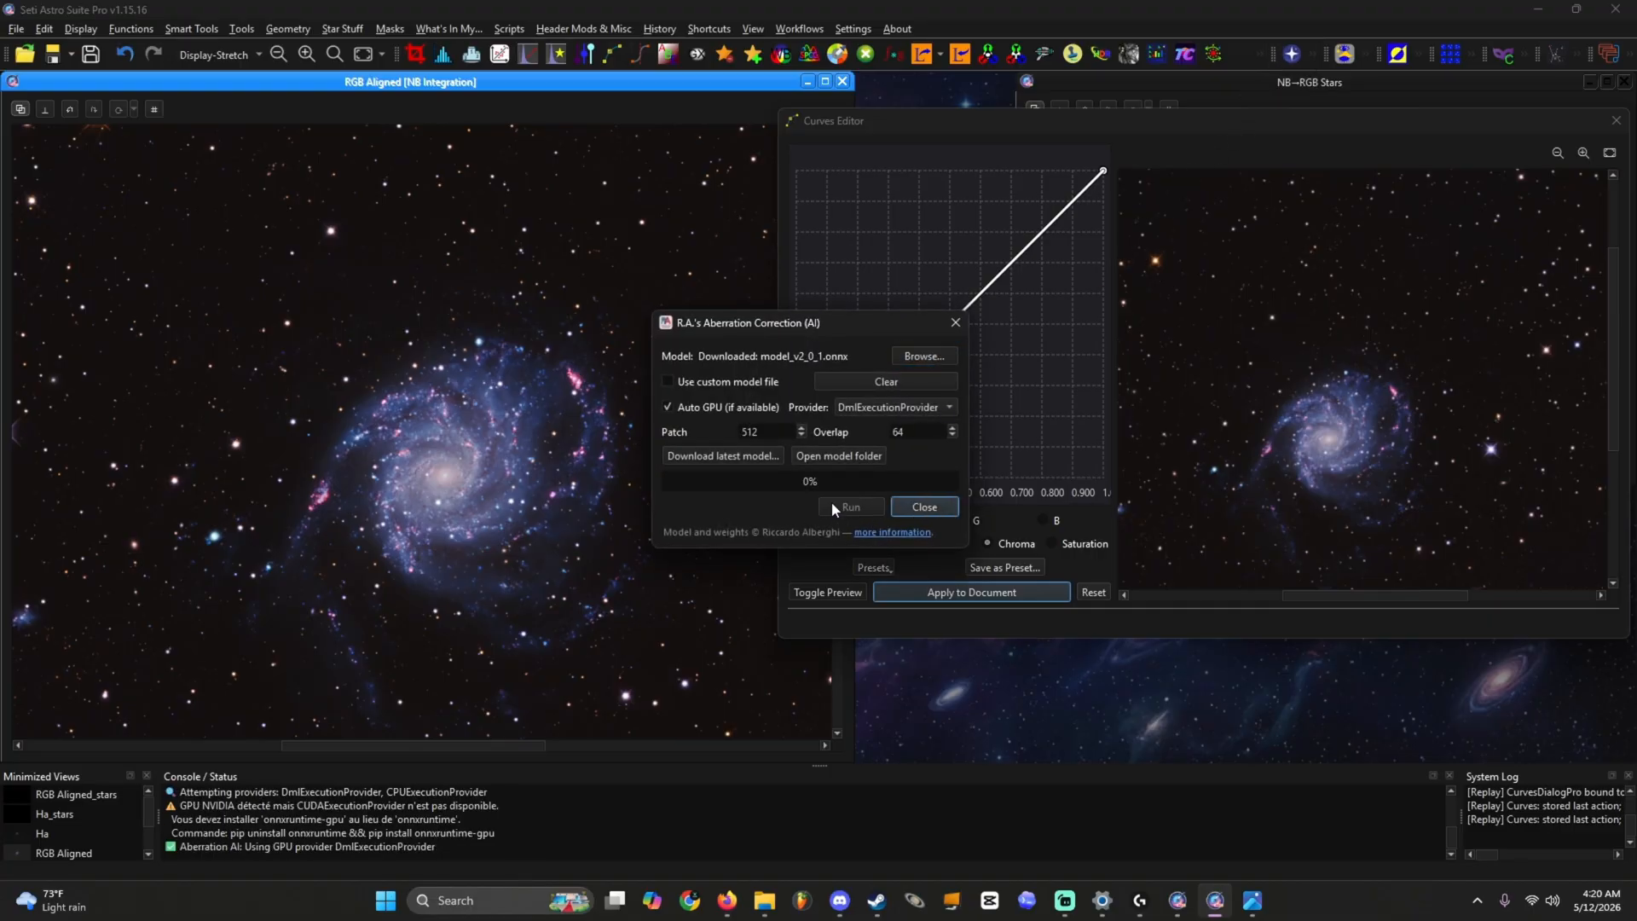
drag(602, 494, 406, 479)
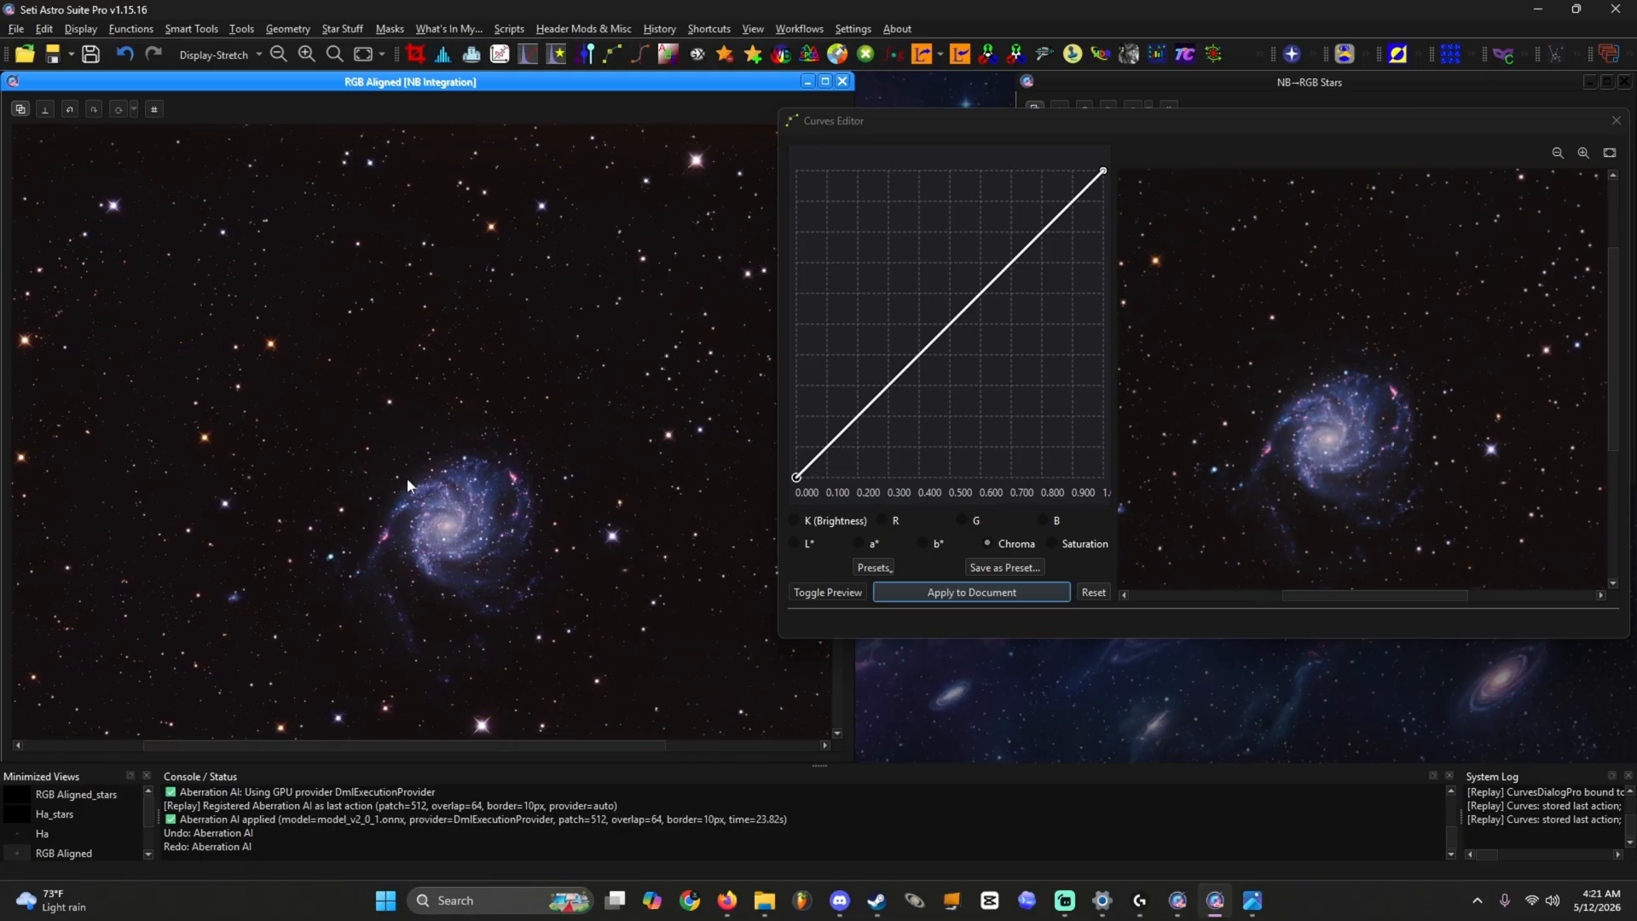
Step: Close the Curves Editor and remove the image's background gradient with GraXpert, using GPU acceleration
click(1615, 120)
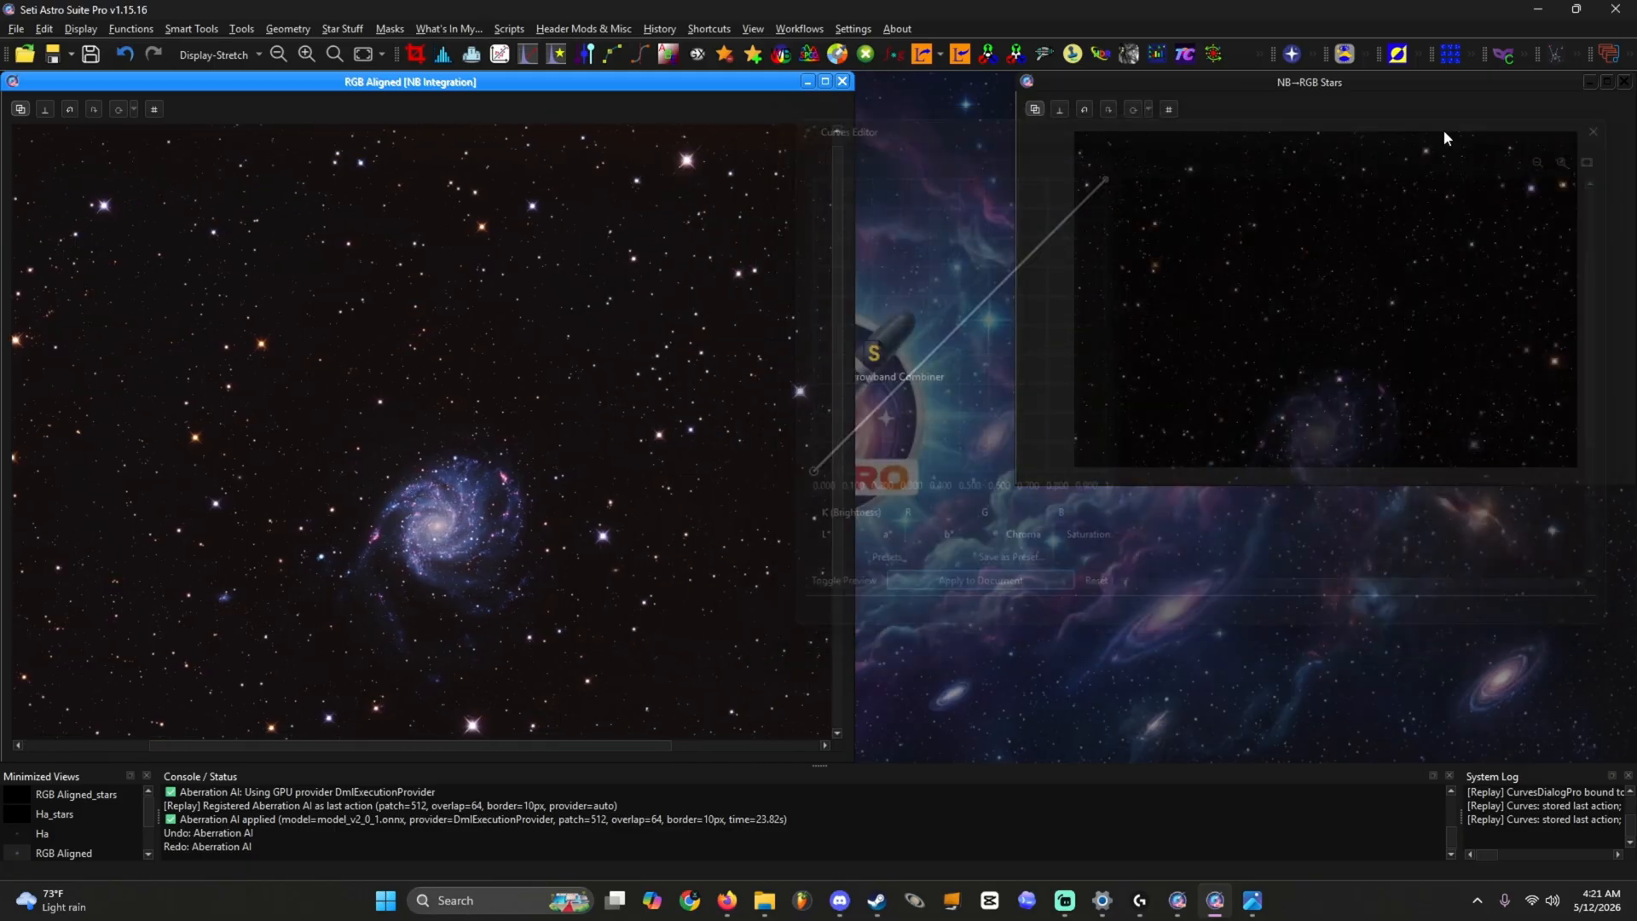
click(697, 54)
double_click(843, 427)
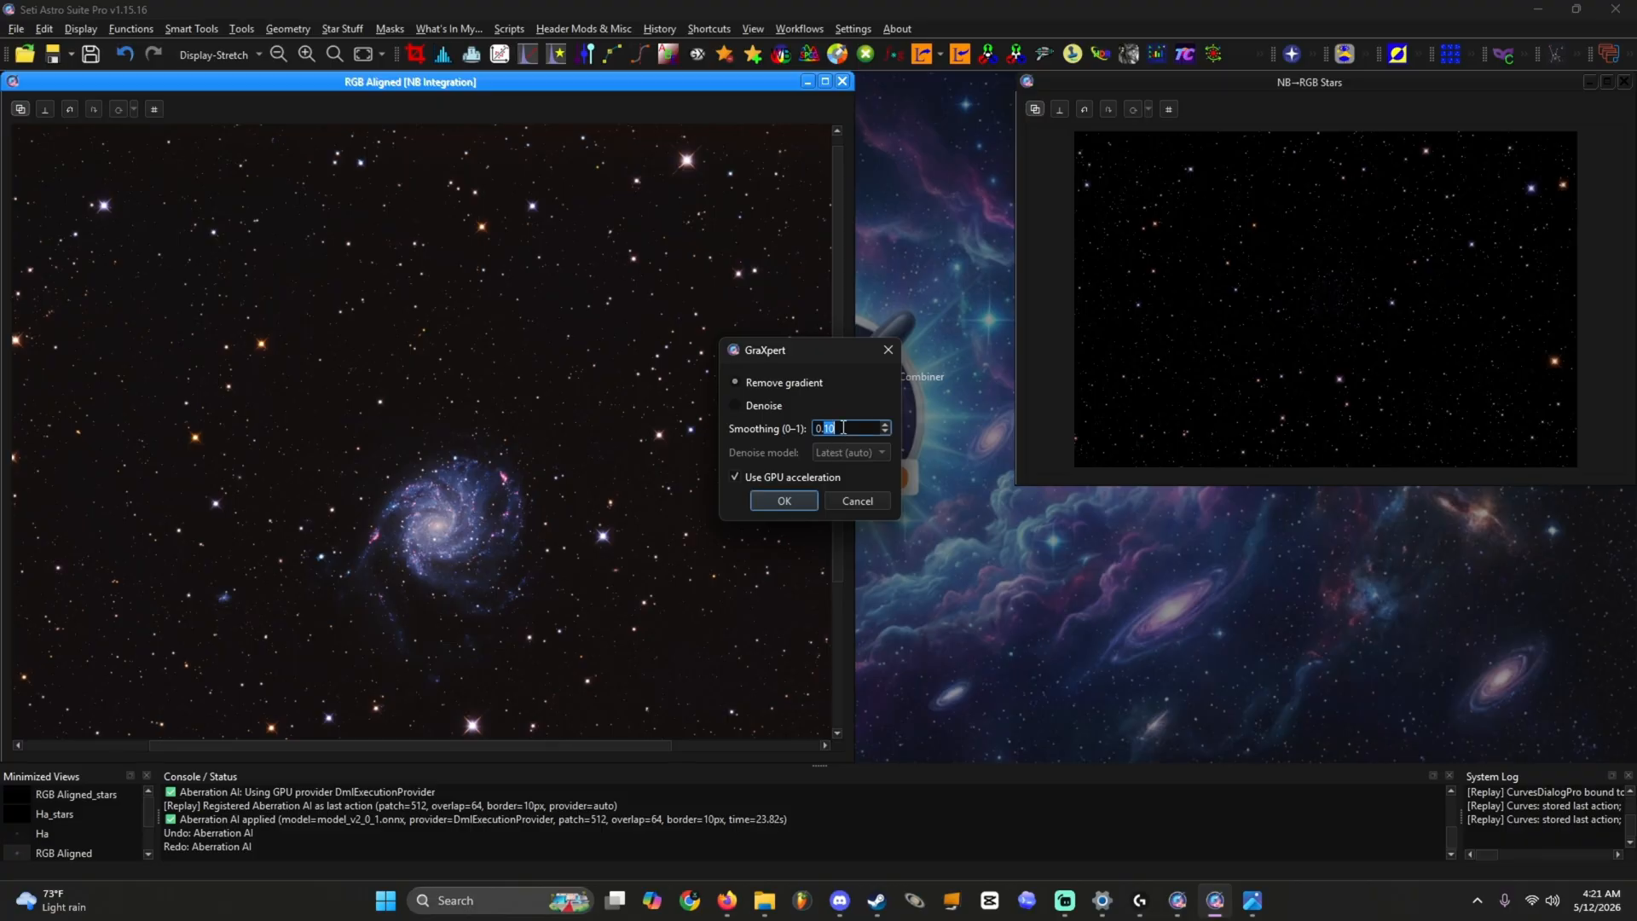
click(758, 497)
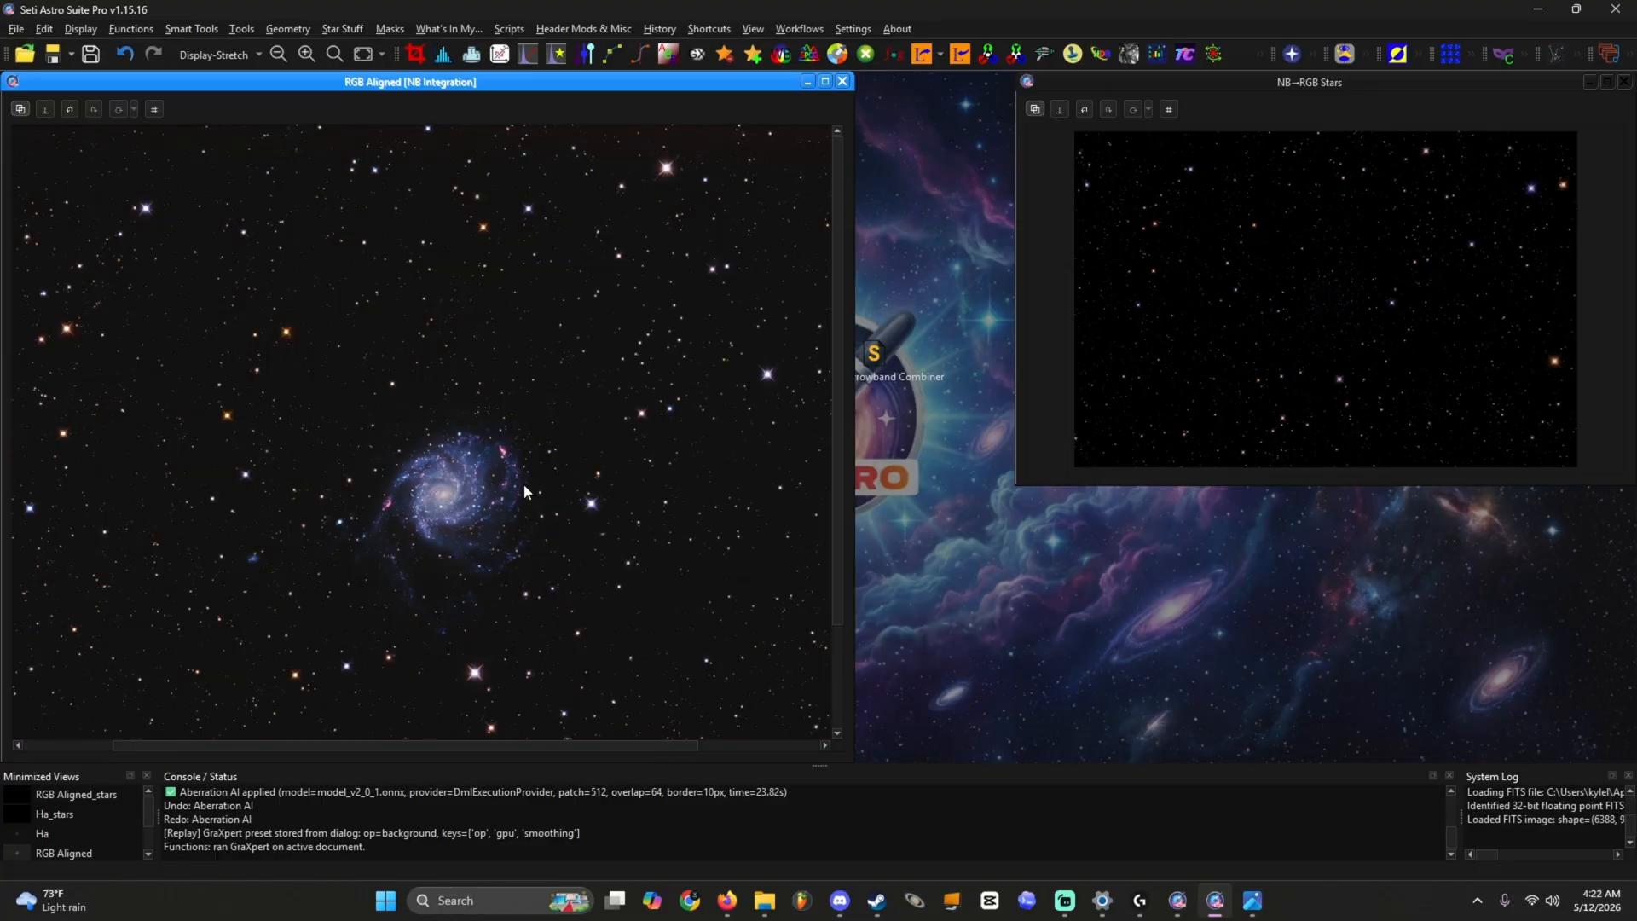
Step: Inspect the galaxy's core, spiral arms and nearby background after the gradient removal
drag(524, 483, 574, 450)
scroll(462, 463, up, 3)
scroll(445, 450, up, 2)
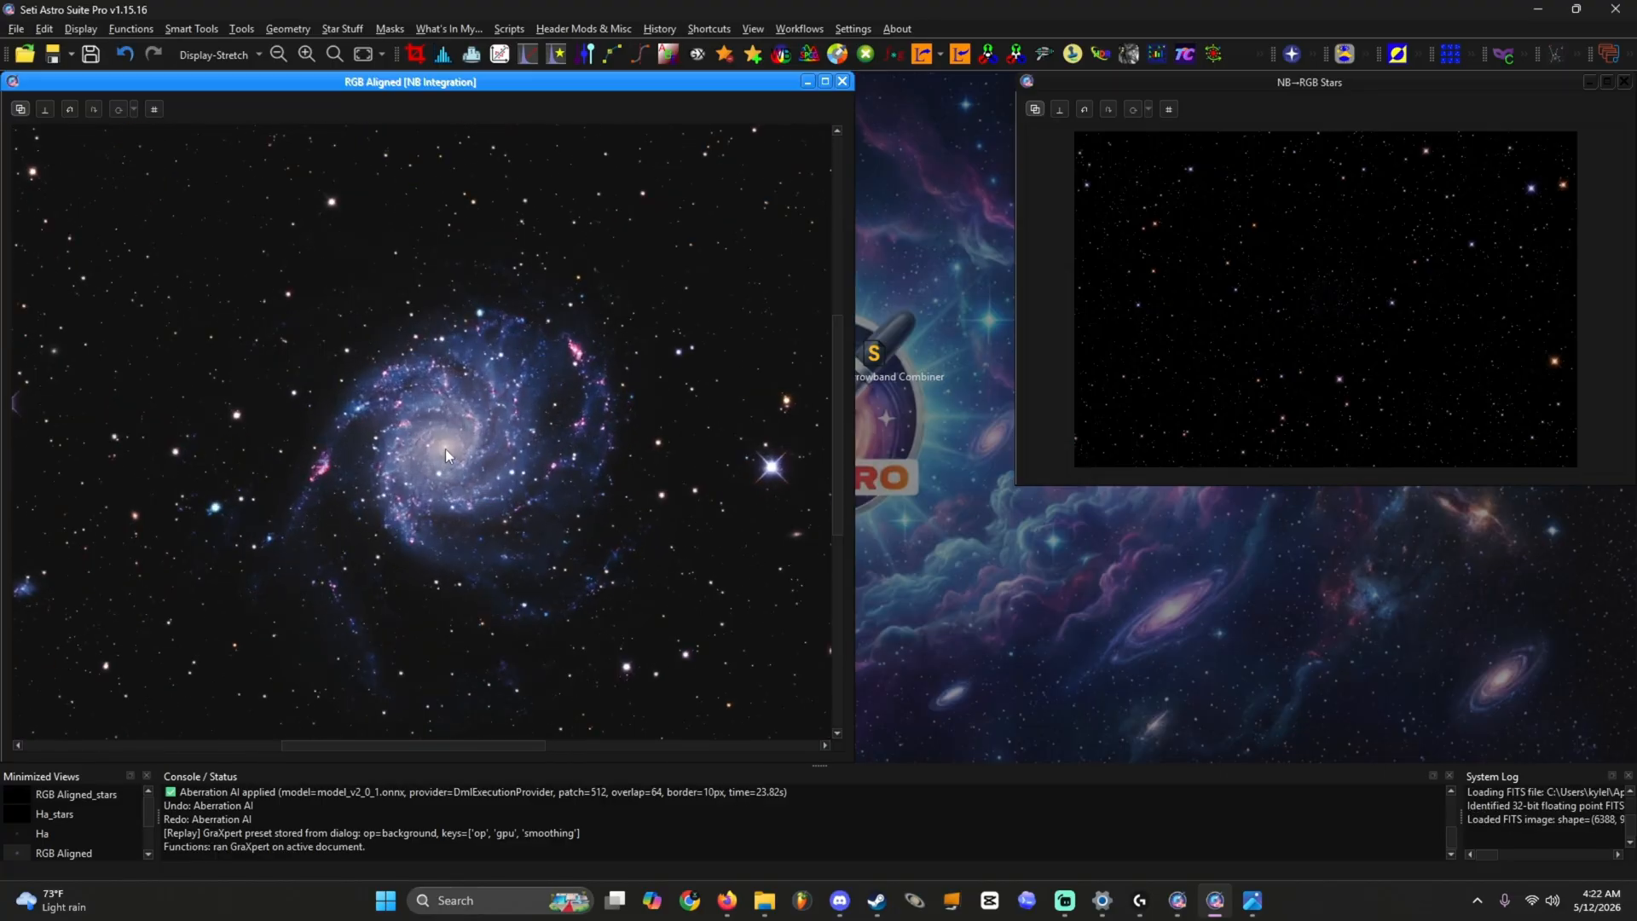
scroll(508, 448, down, 2)
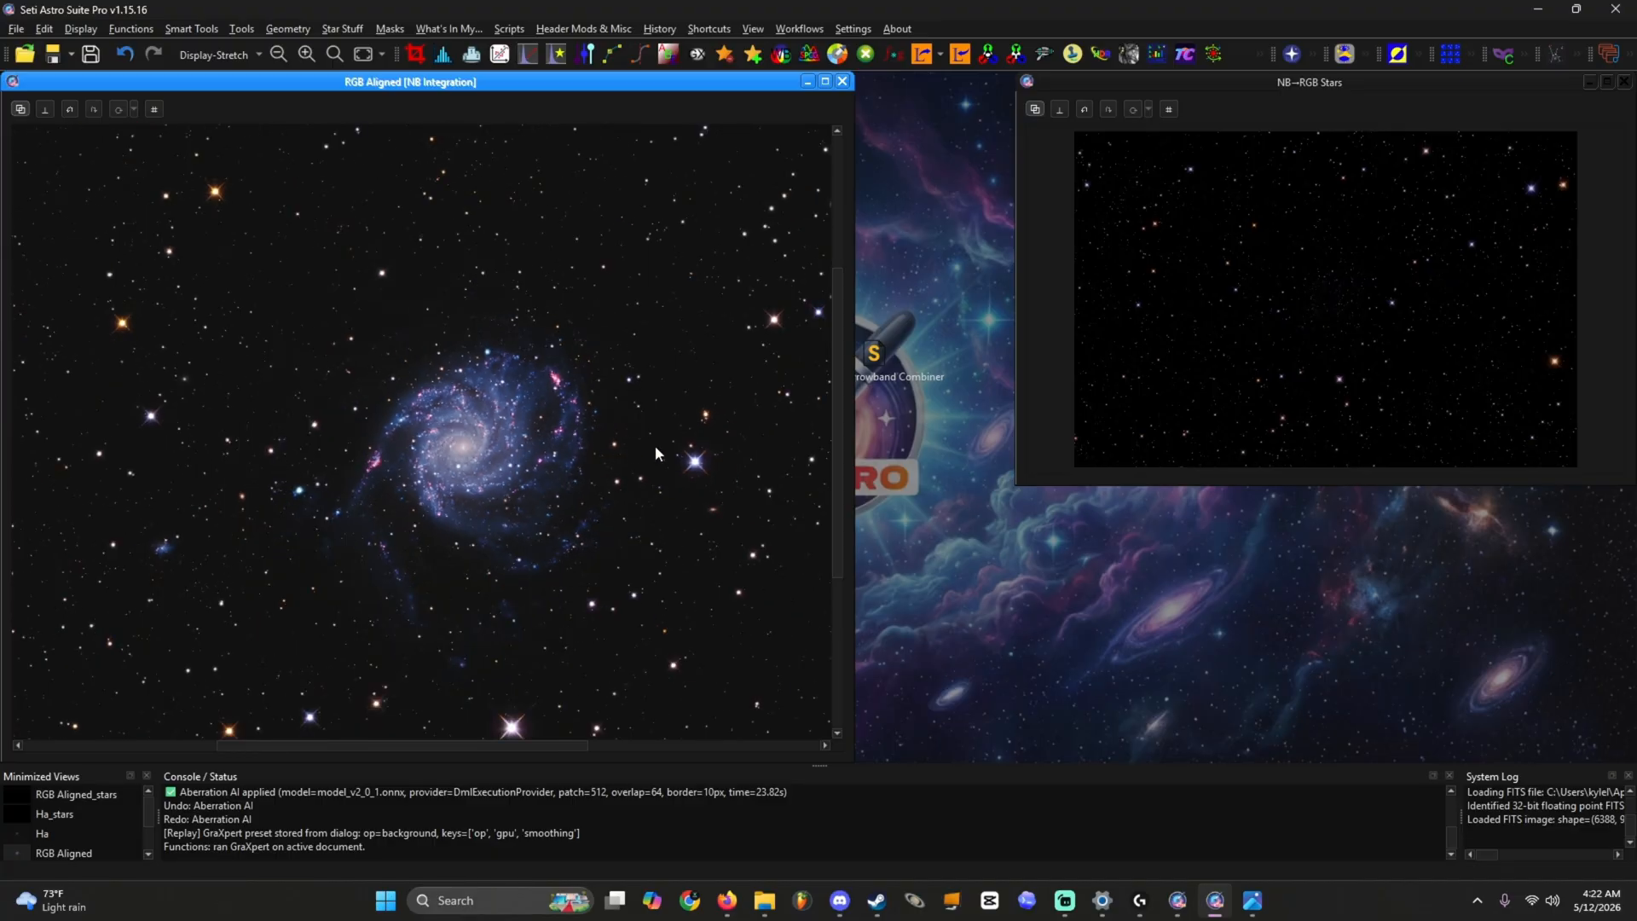
Step: Examine background evenness and star quality across the right-hand star fields and back around the galaxy
drag(678, 448, 422, 563)
drag(708, 499, 385, 315)
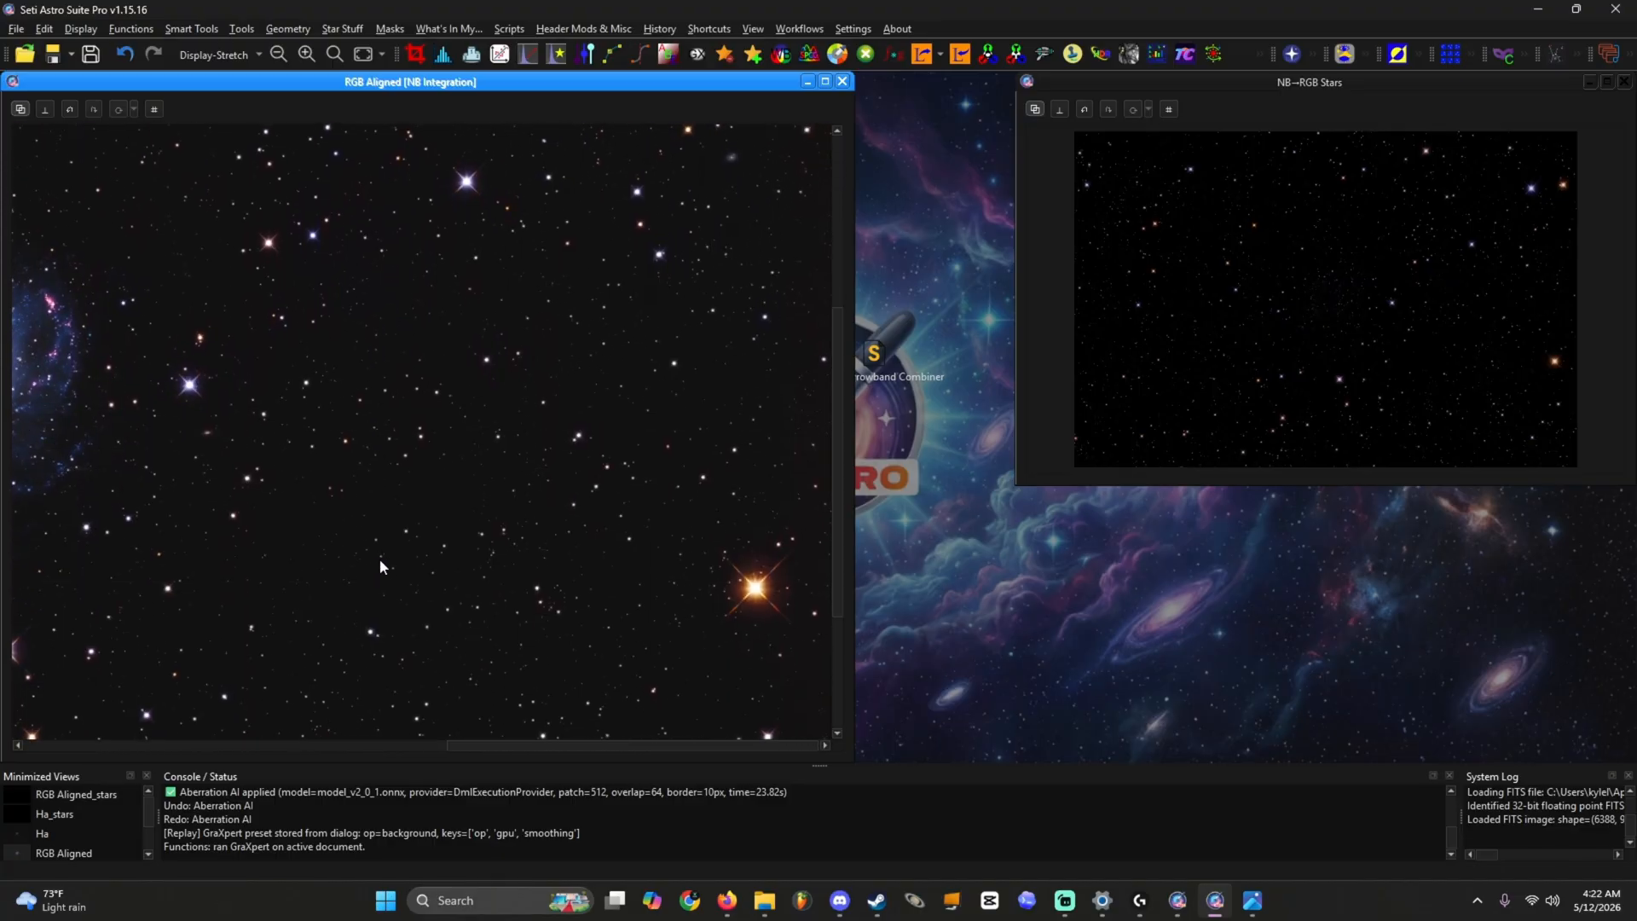
drag(380, 559, 515, 510)
drag(248, 562, 588, 480)
drag(484, 458, 592, 382)
drag(358, 373, 648, 601)
drag(527, 527, 448, 537)
drag(563, 483, 487, 459)
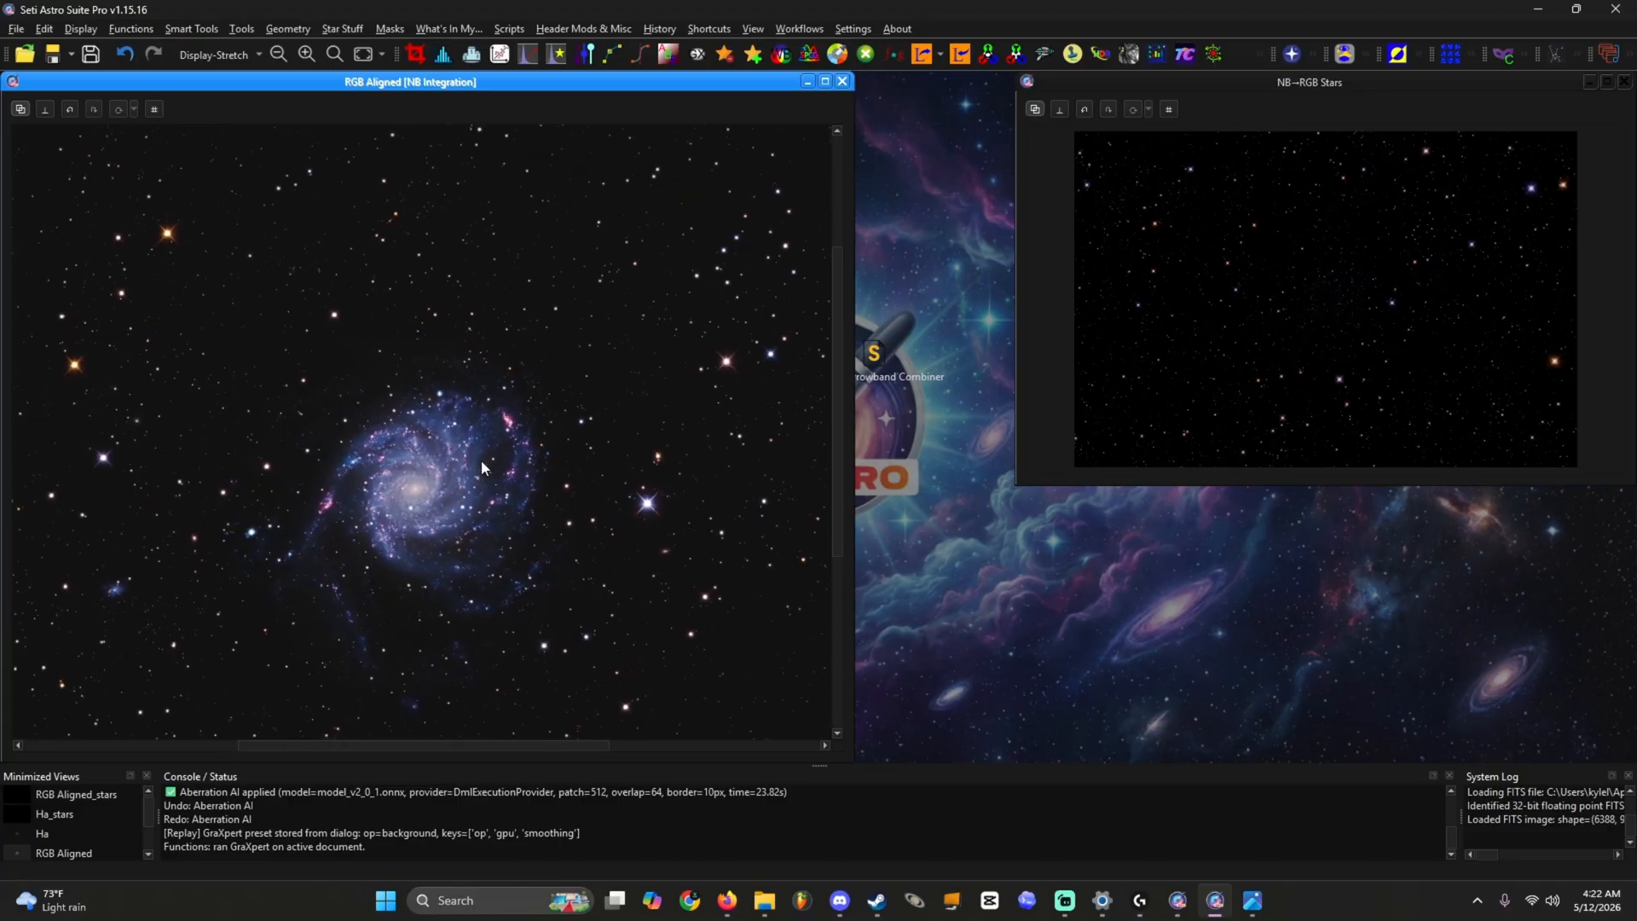
Step: Crop thin strips off the galaxy image's edges with a free-ratio selection of about 9368 × 6211 px
scroll(482, 461, down, 1)
drag(487, 409, 437, 588)
scroll(477, 509, down, 4)
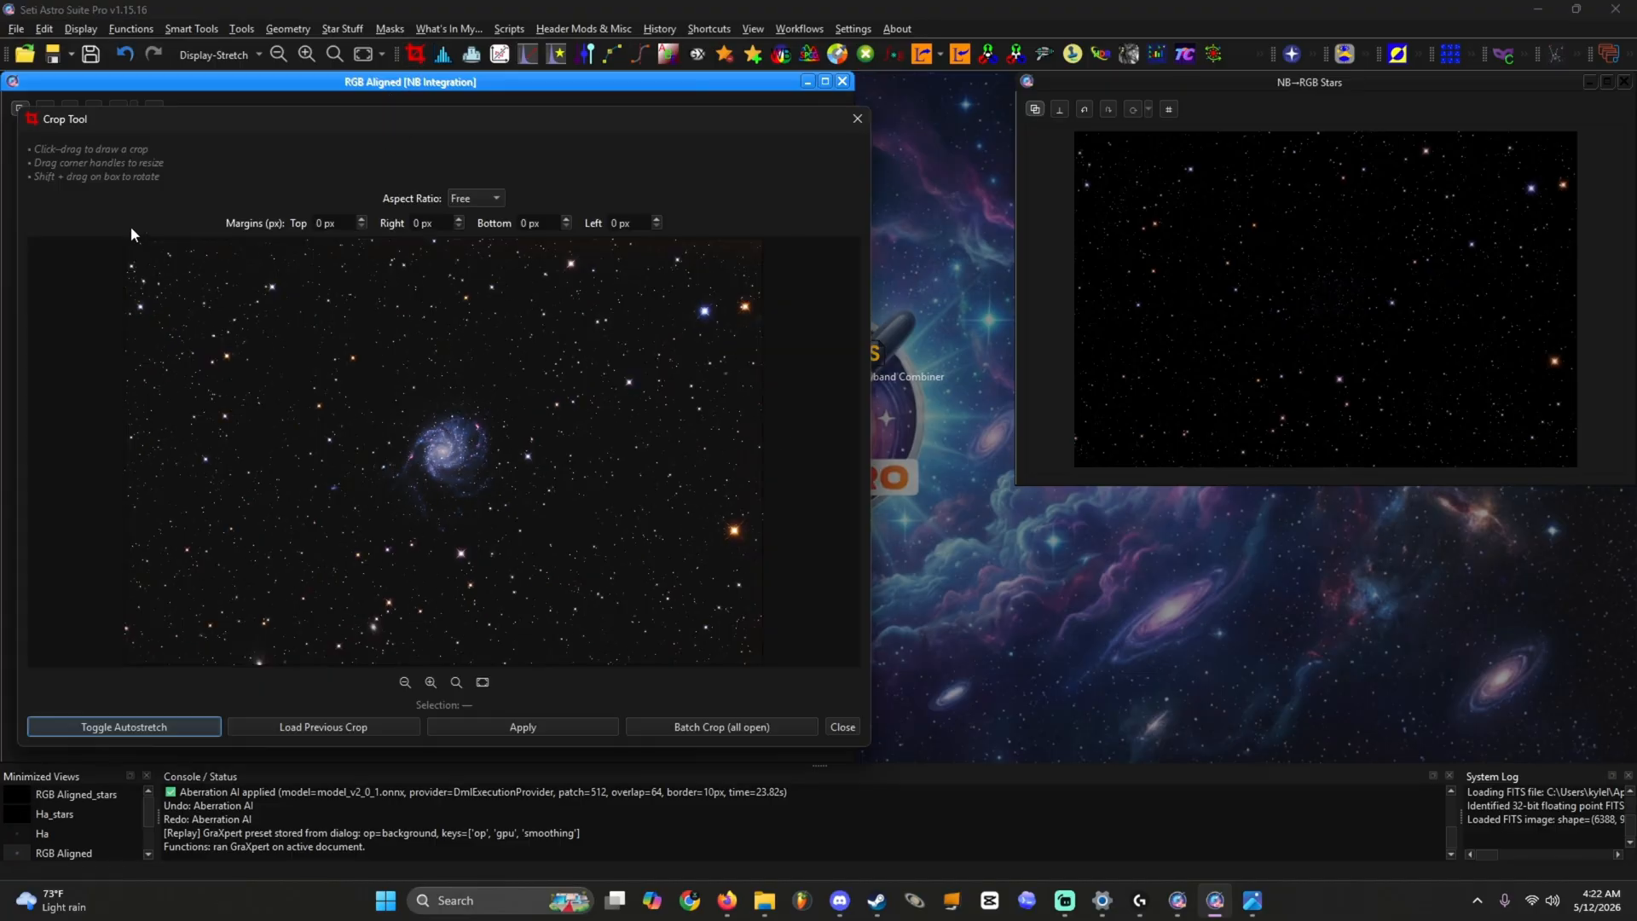
drag(129, 247, 756, 660)
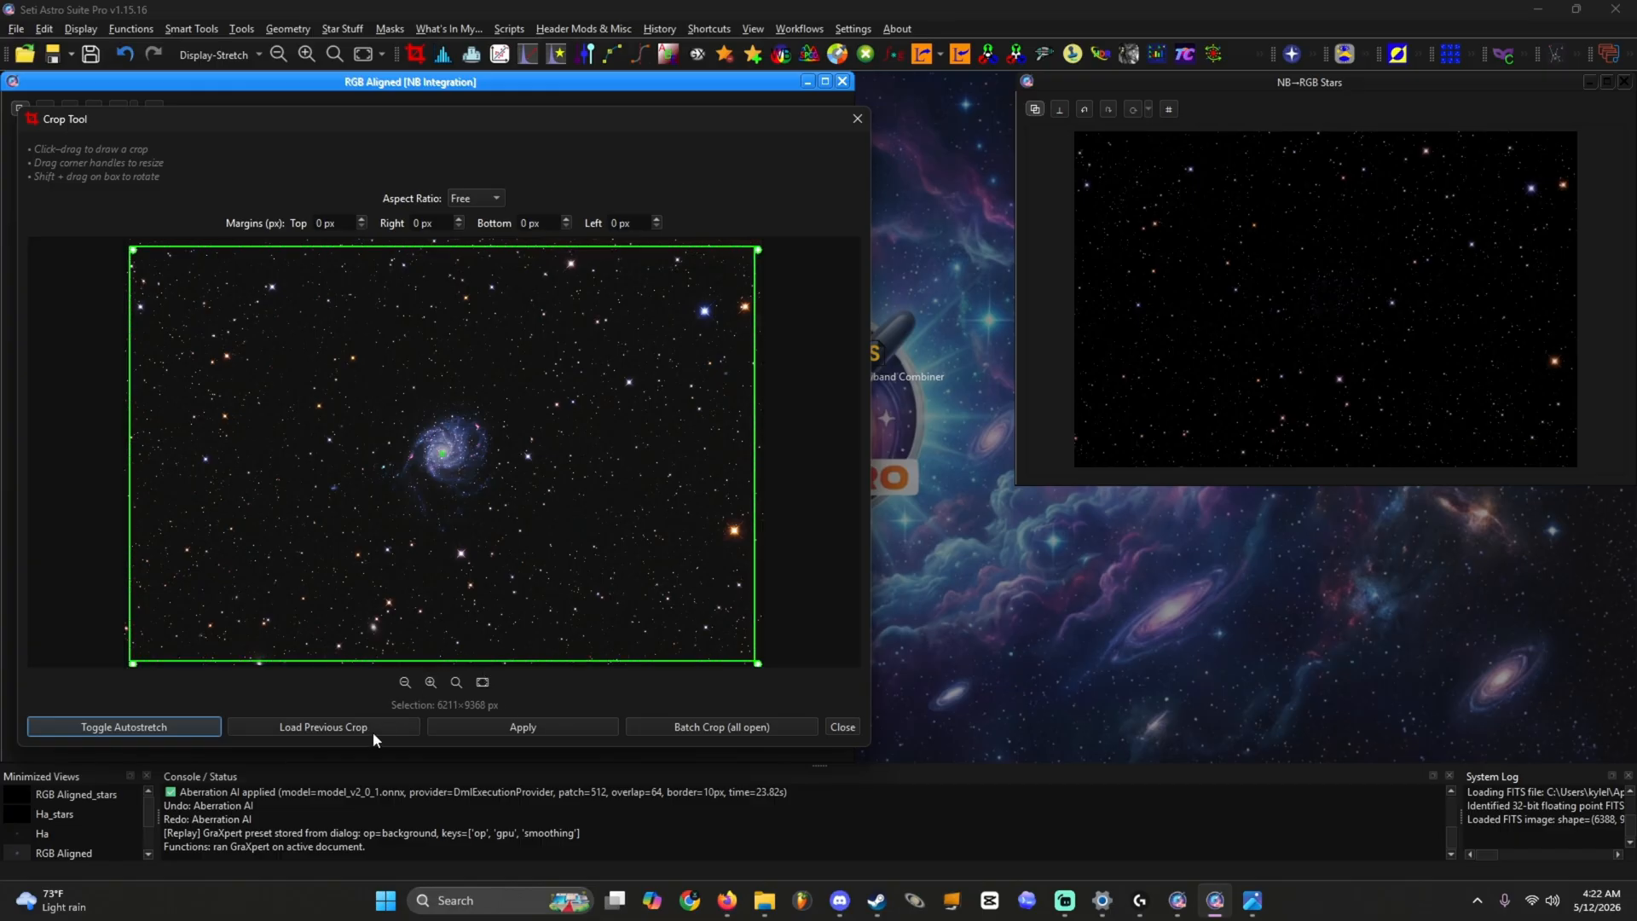
click(478, 726)
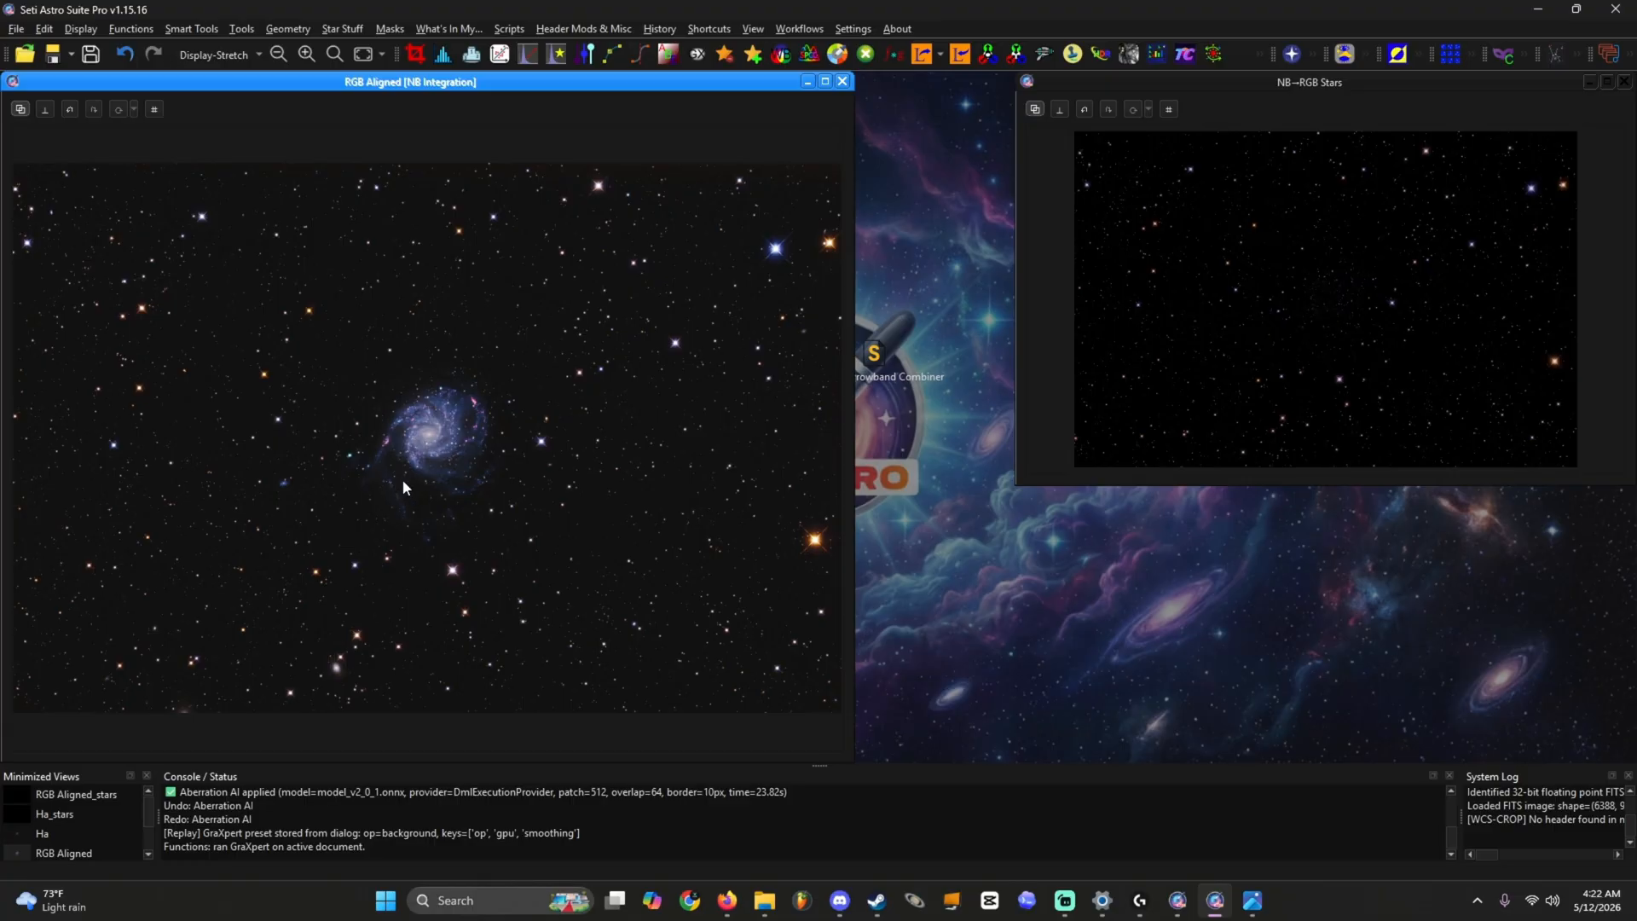
scroll(432, 442, up, 4)
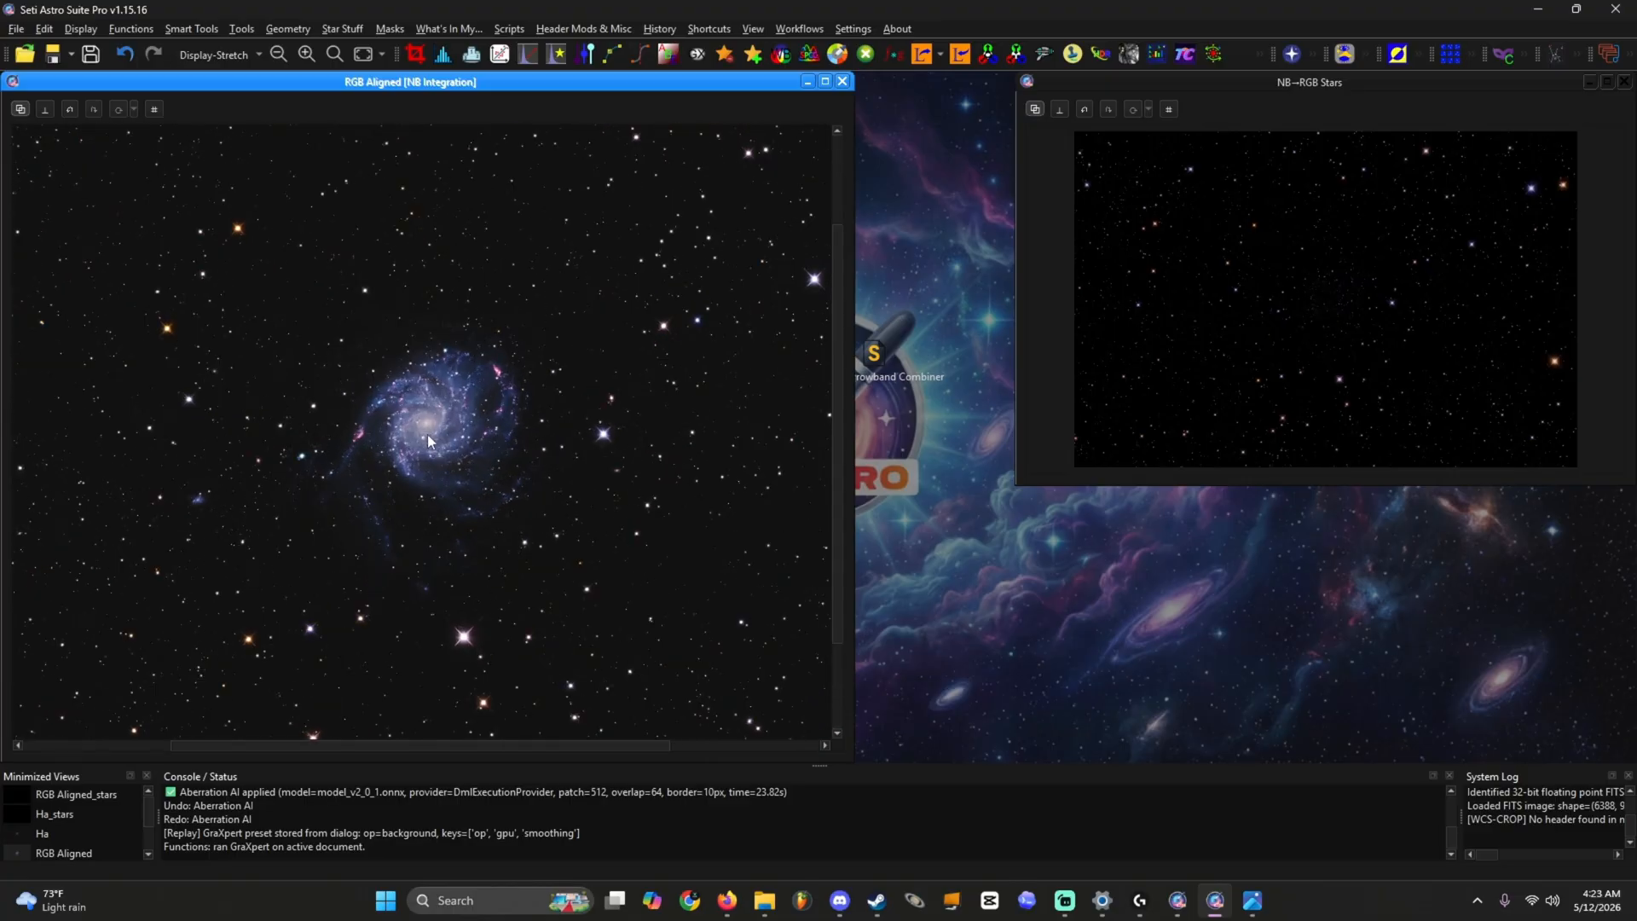
Step: Inspect the cropped image's galaxy detail and the star field above and to the right of the galaxy
scroll(412, 414, up, 2)
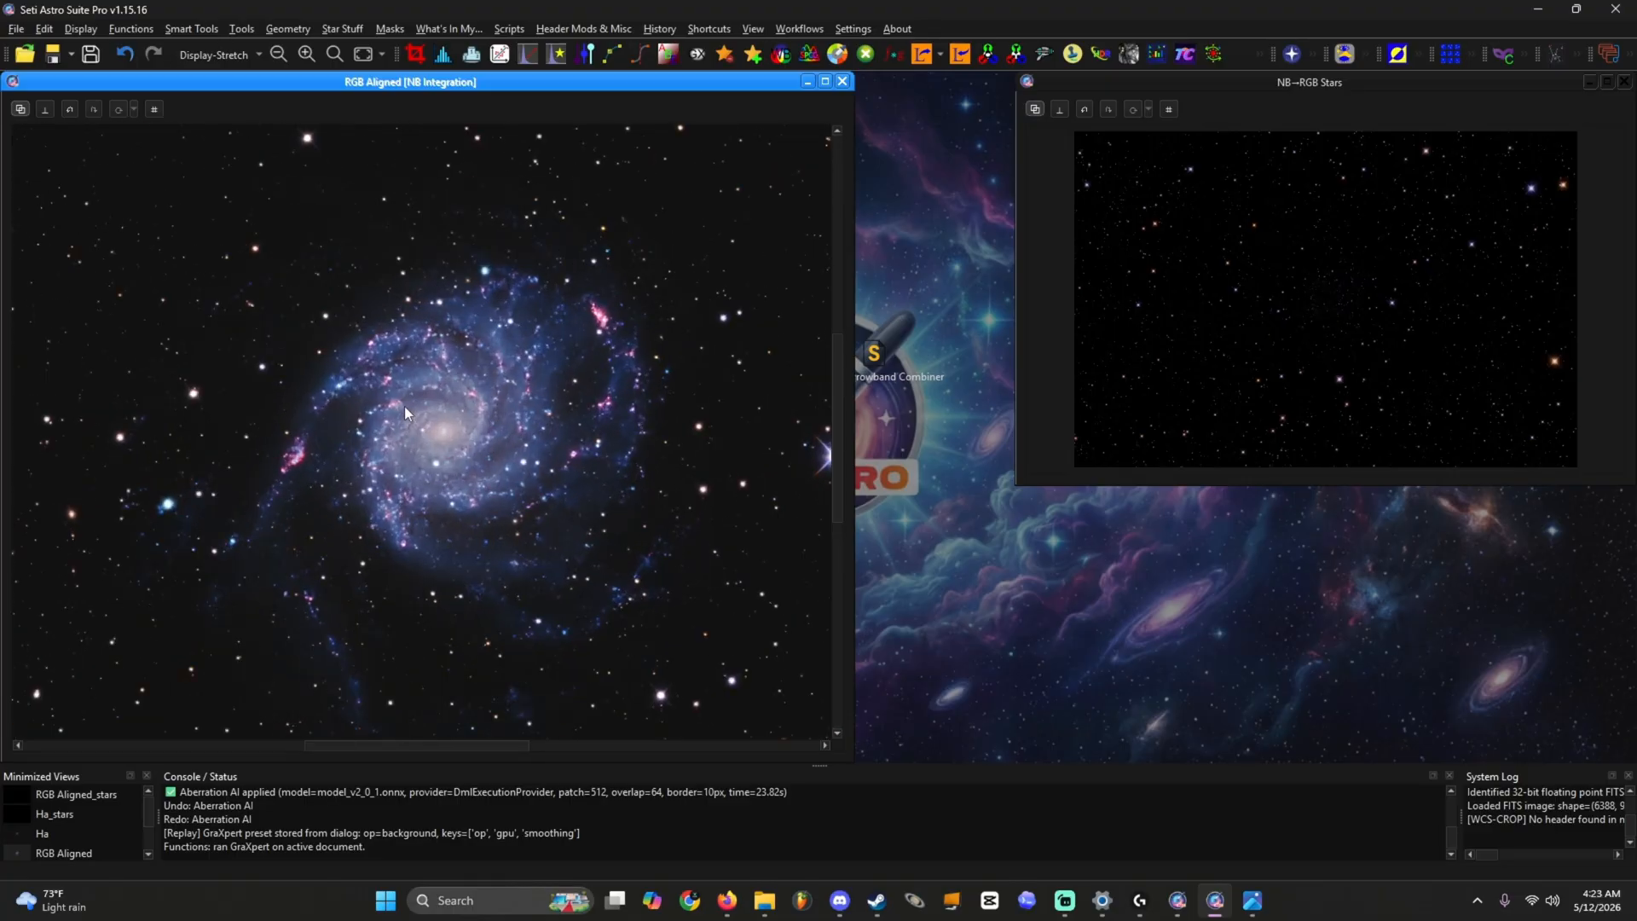
scroll(416, 376, down, 3)
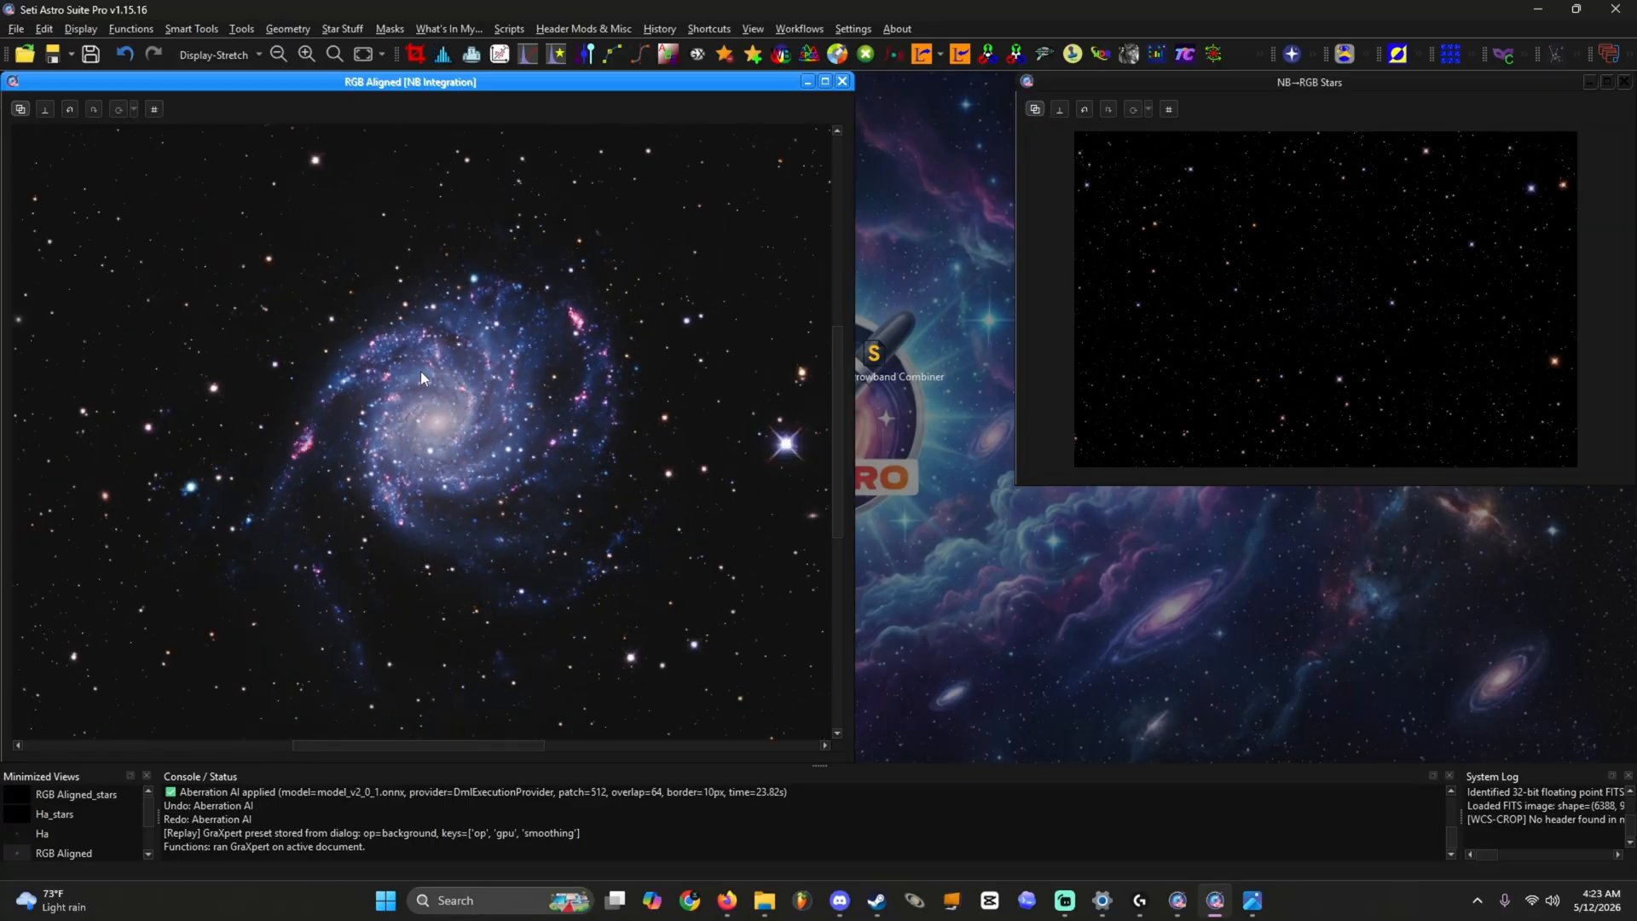
drag(421, 362, 234, 545)
scroll(571, 505, down, 2)
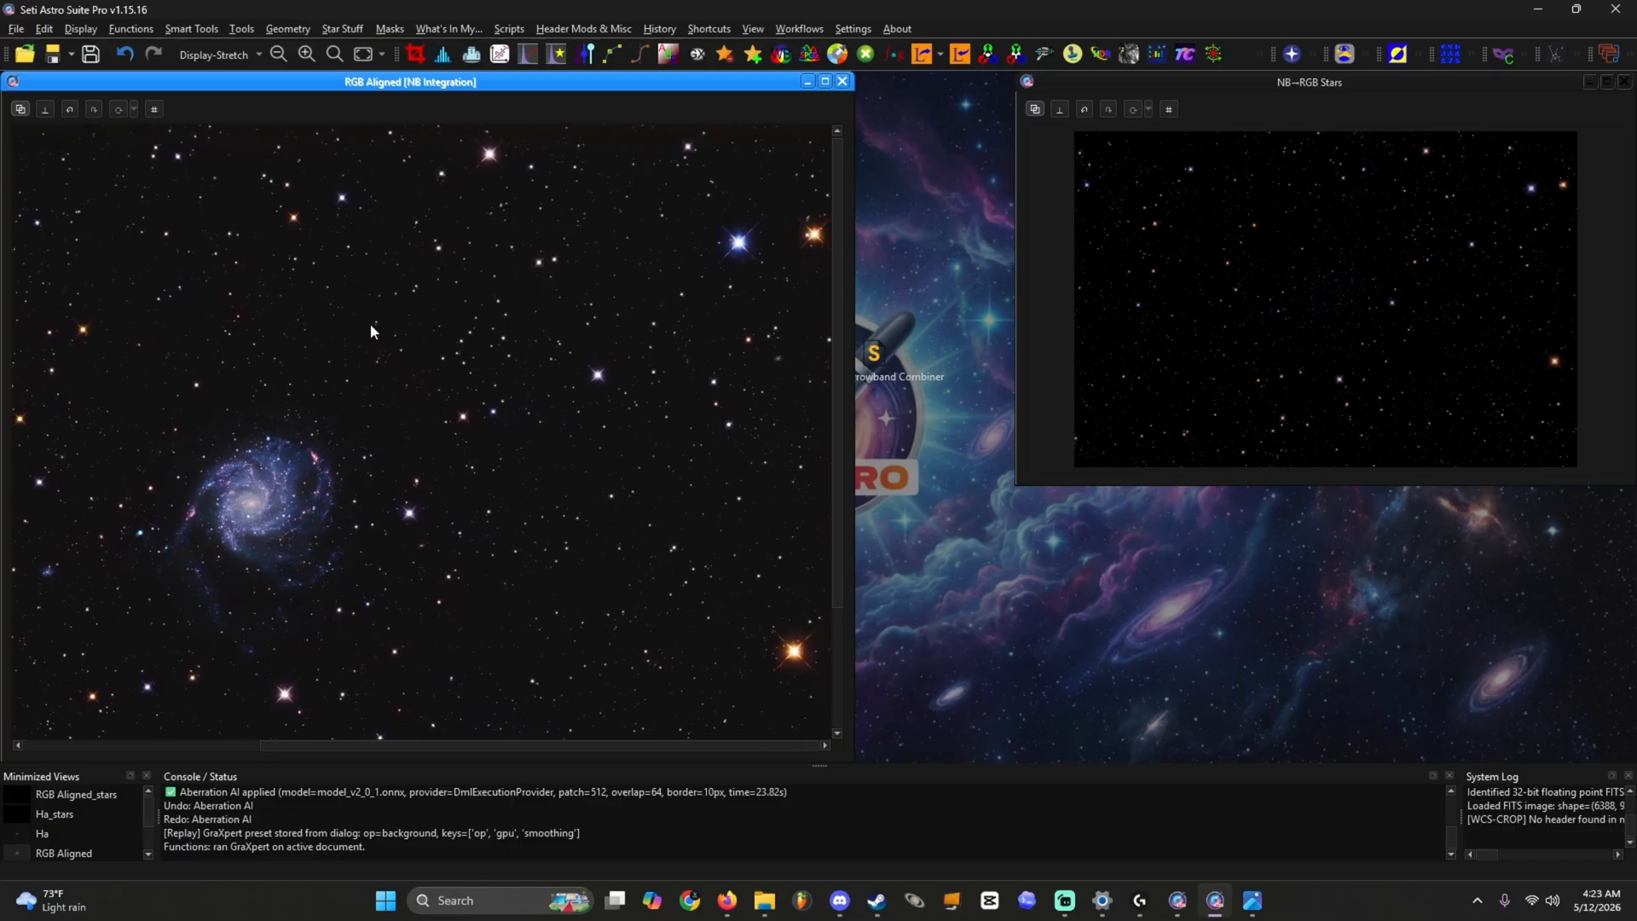
scroll(397, 260, up, 2)
scroll(344, 341, down, 2)
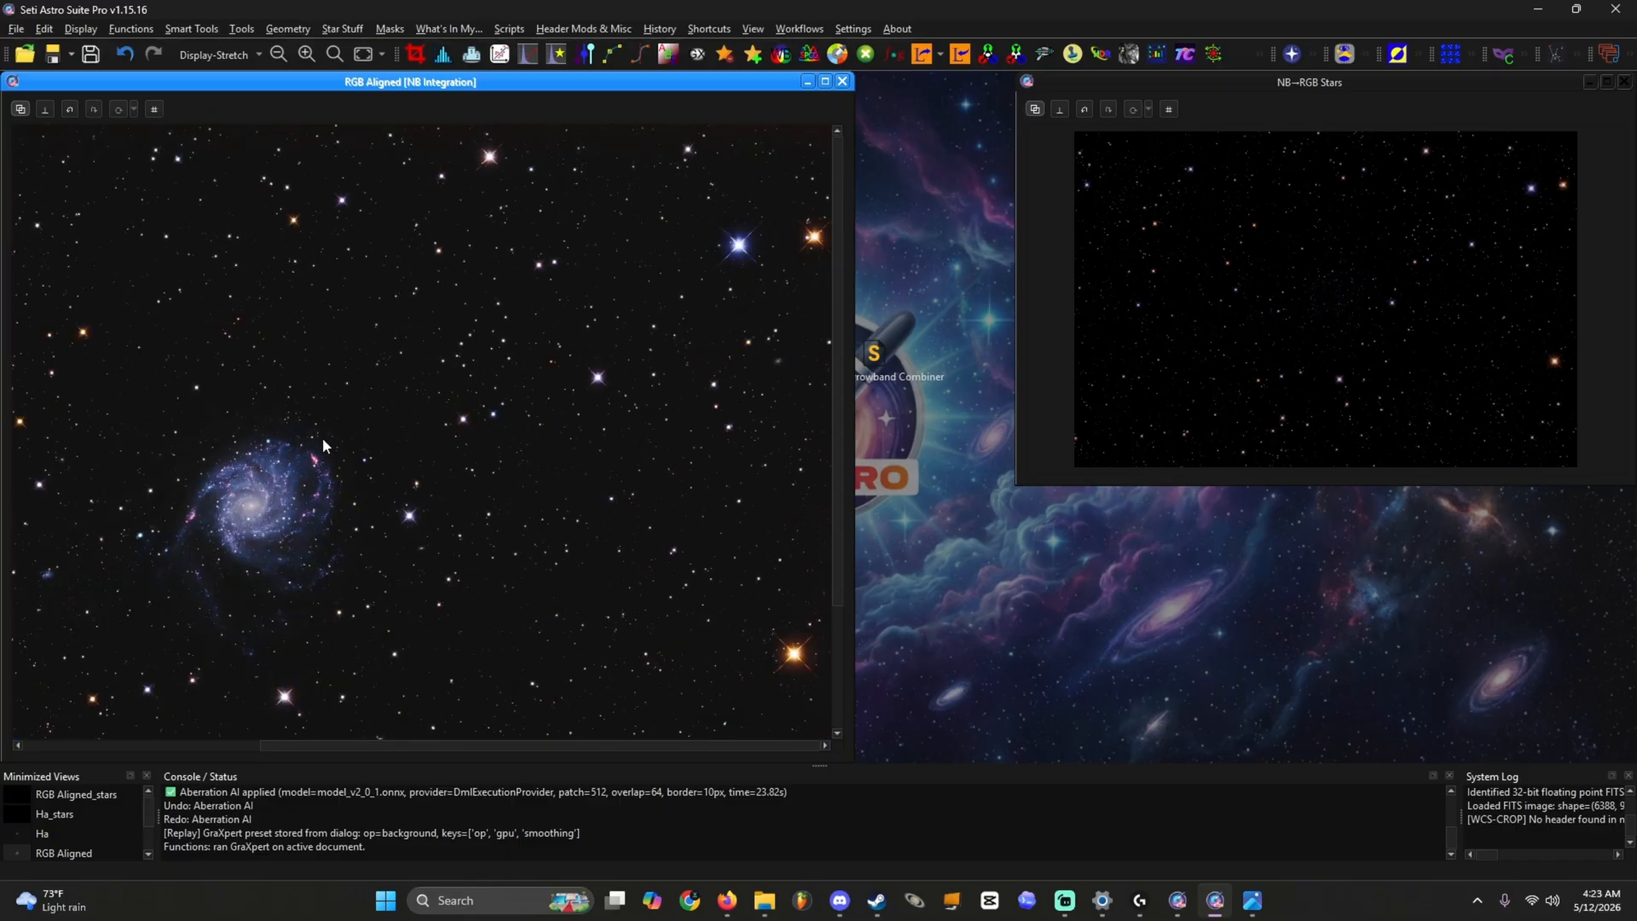
drag(322, 439, 519, 427)
drag(501, 512, 536, 365)
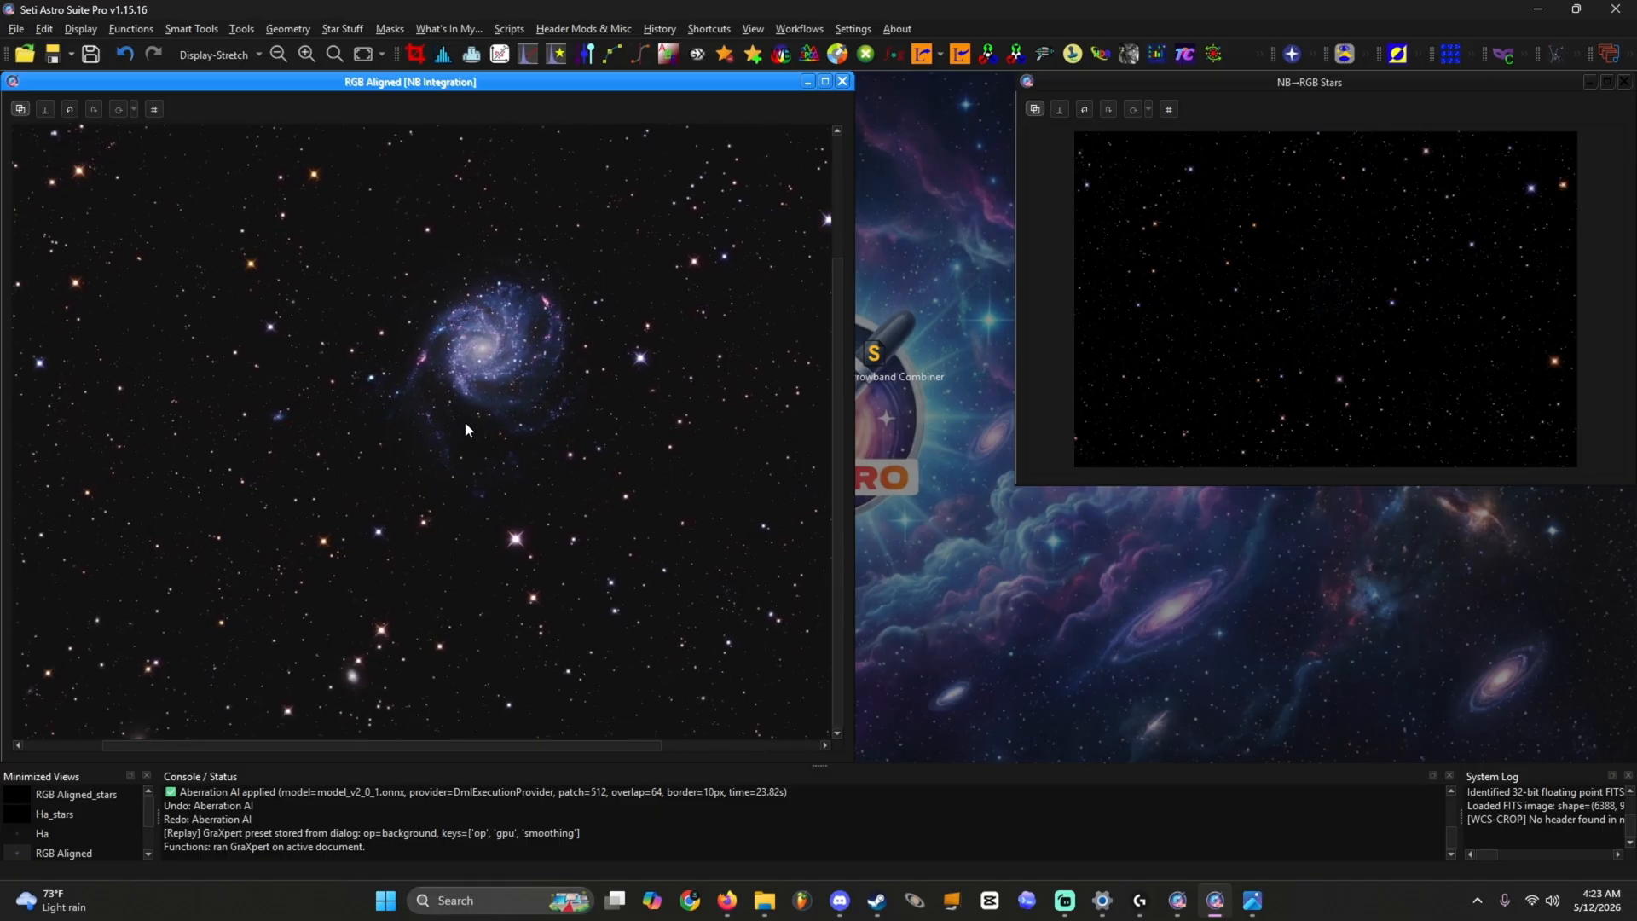
scroll(466, 429, down, 2)
scroll(394, 385, up, 2)
drag(405, 343, 404, 396)
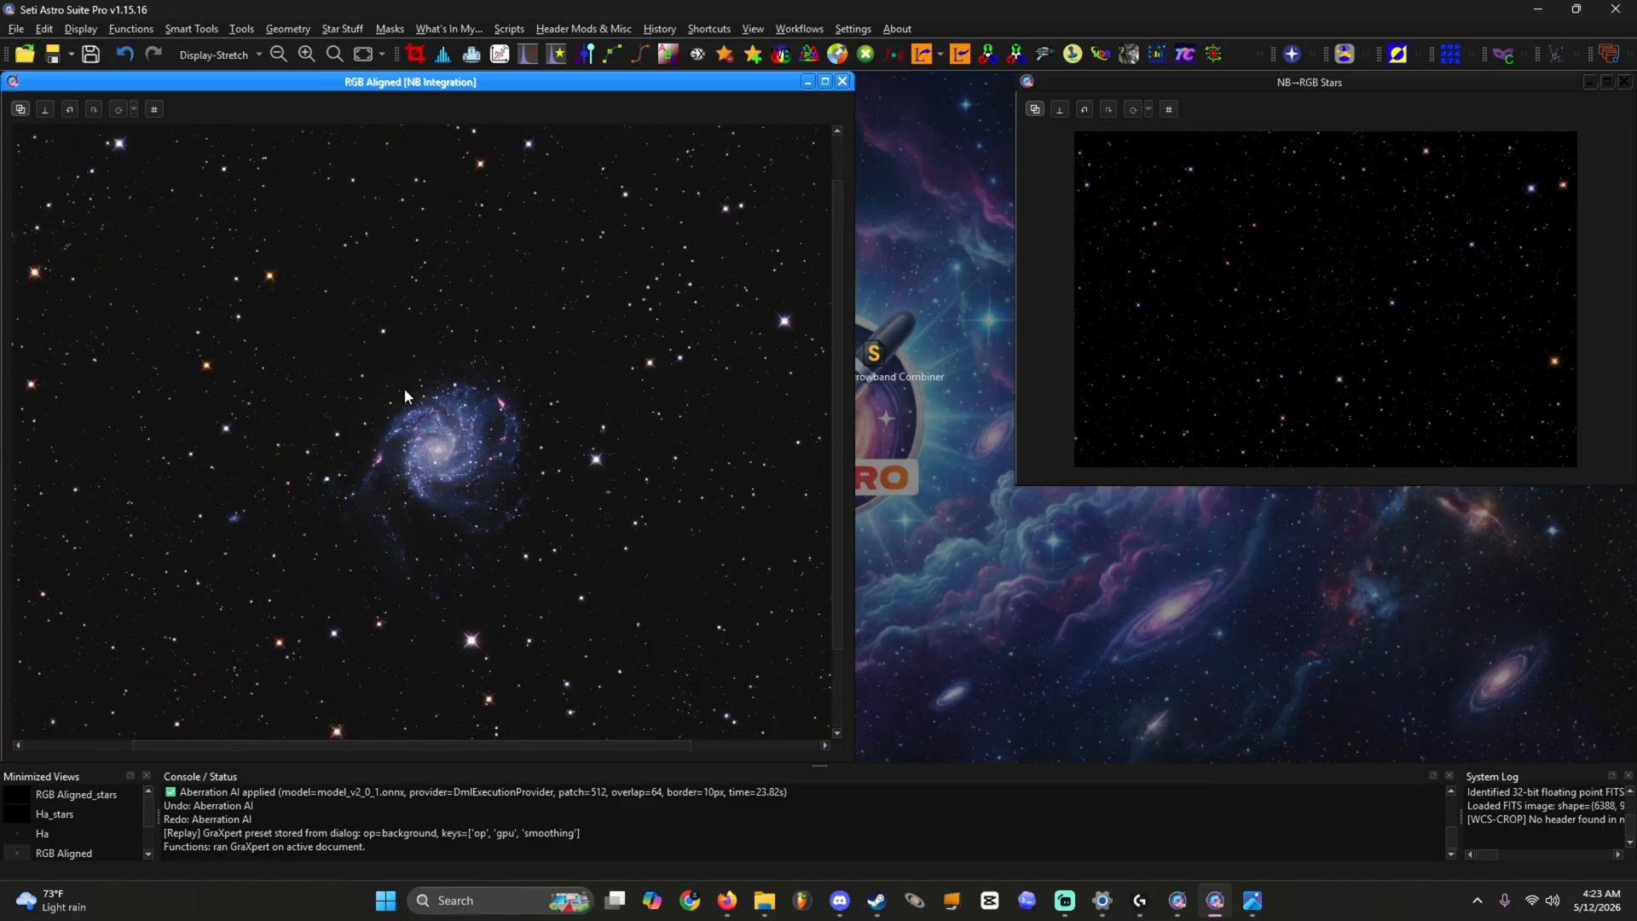
Step: Examine the galaxy's outer arms and the star field to its left, and review the whole cropped frame's composition
scroll(254, 428, up, 3)
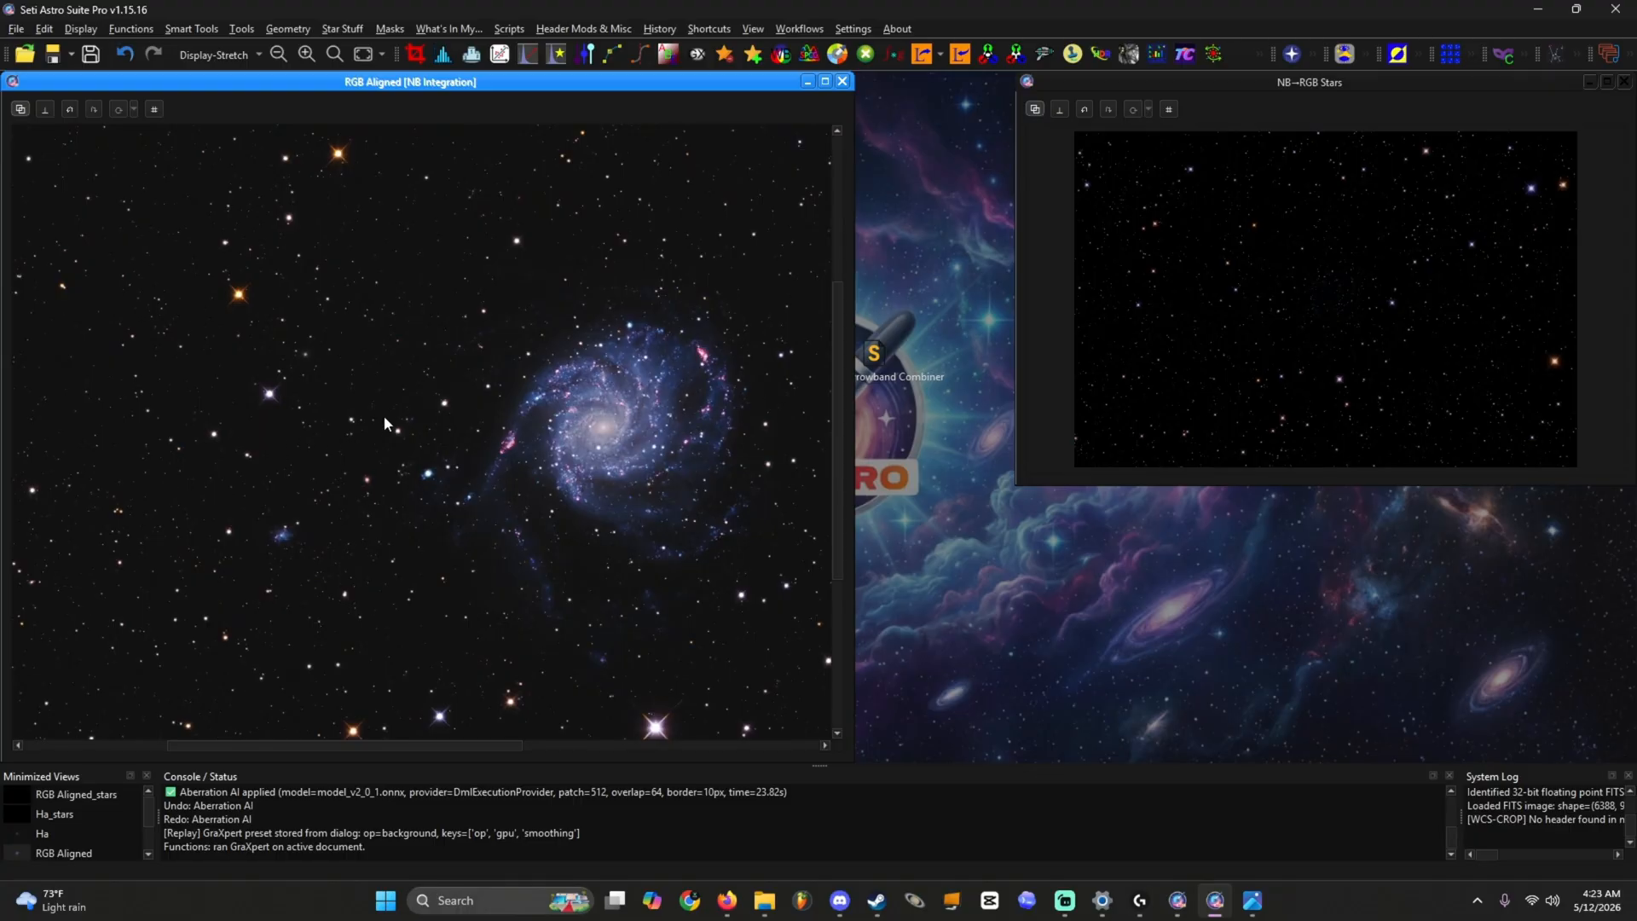
scroll(383, 417, down, 3)
drag(568, 385, 396, 268)
drag(409, 424, 575, 485)
scroll(555, 443, down, 3)
drag(503, 411, 387, 365)
scroll(387, 365, down, 1)
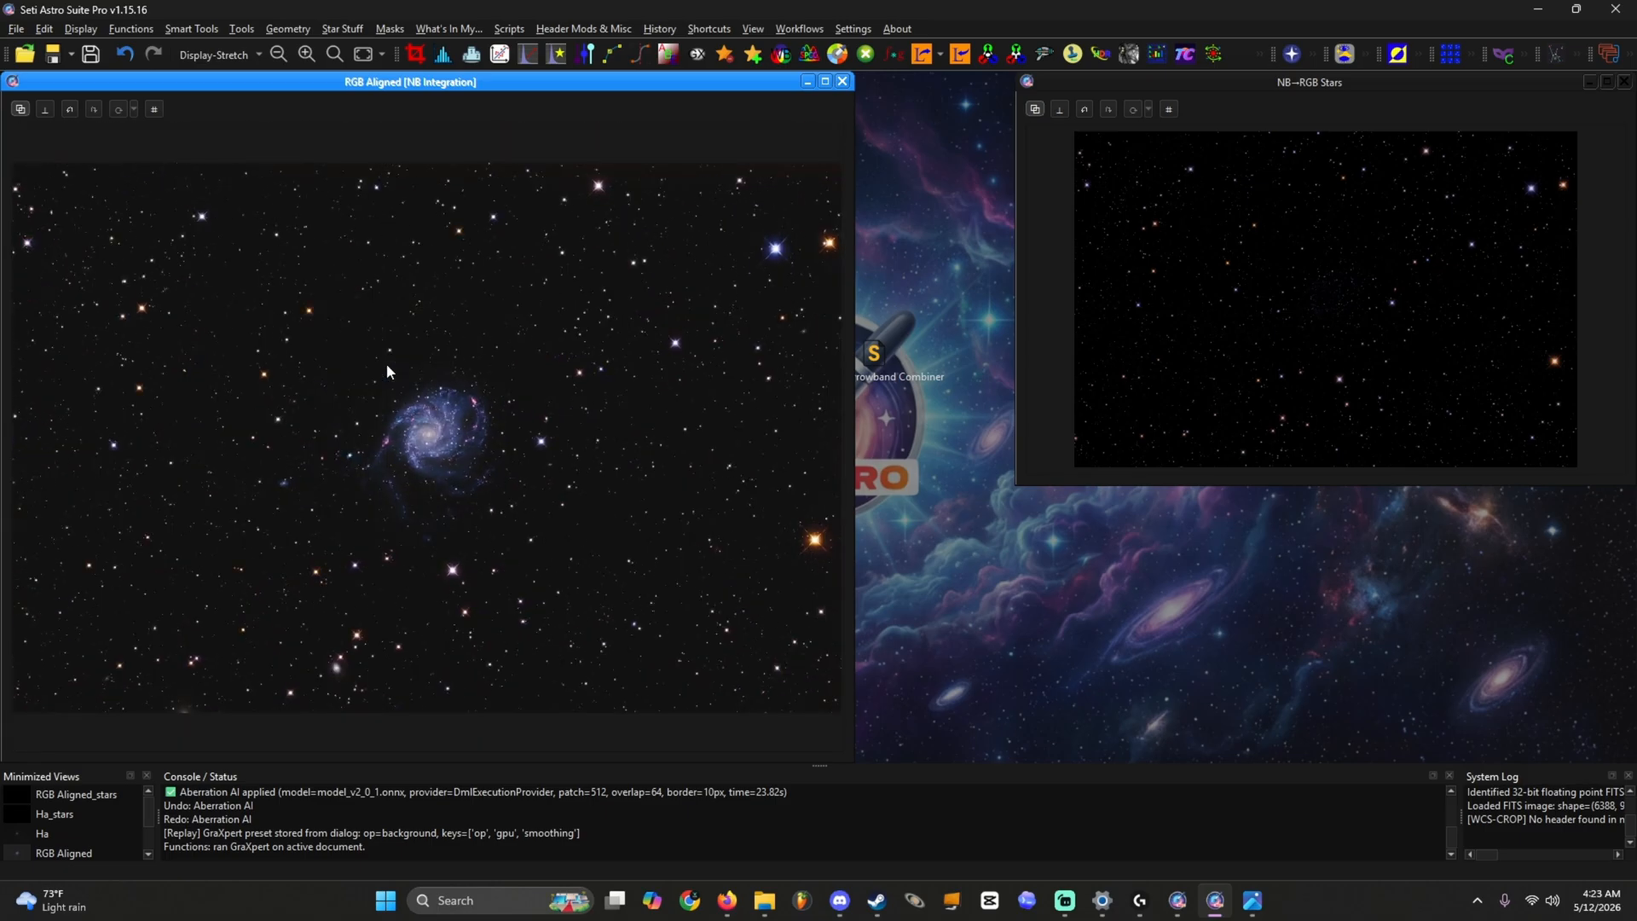
scroll(381, 361, up, 1)
scroll(392, 362, up, 1)
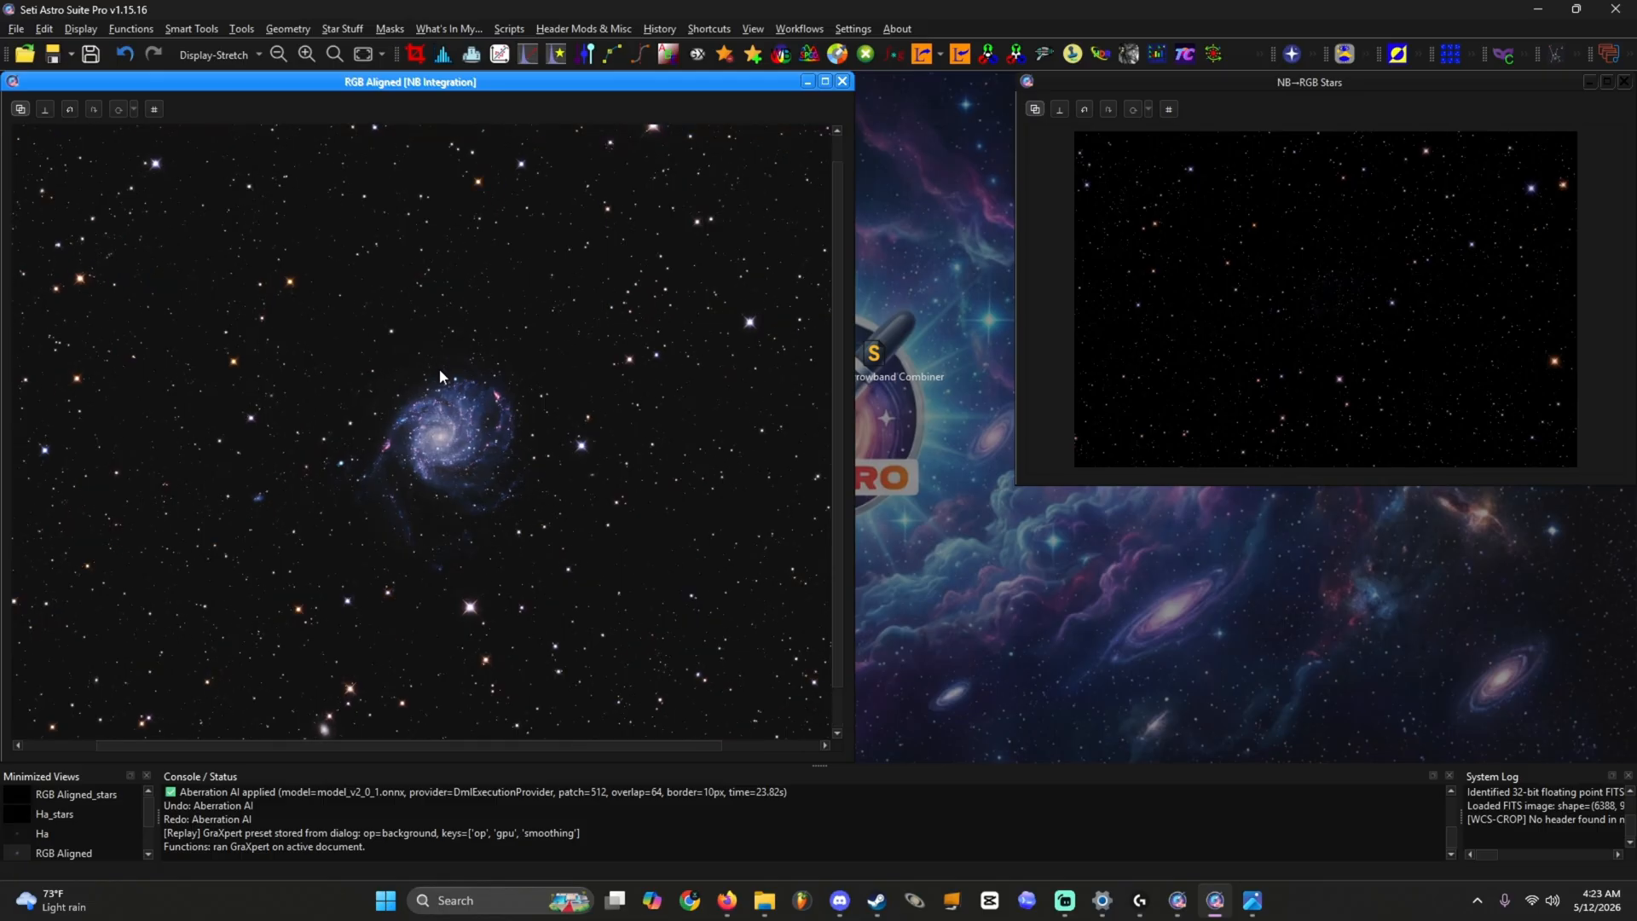
drag(440, 375, 537, 501)
scroll(512, 493, down, 1)
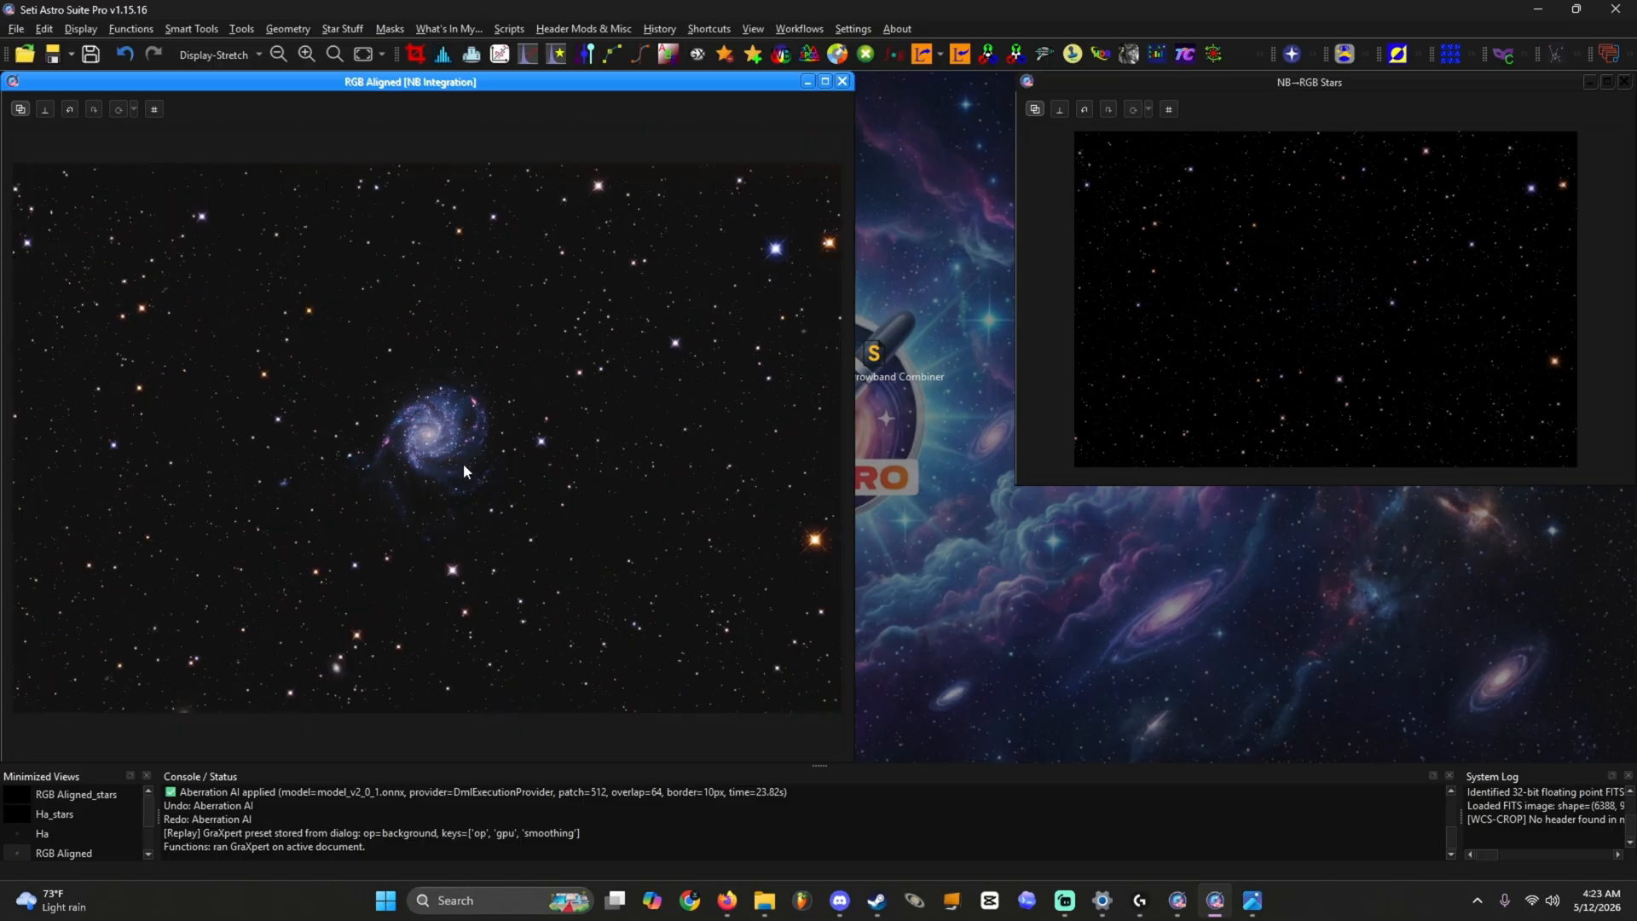